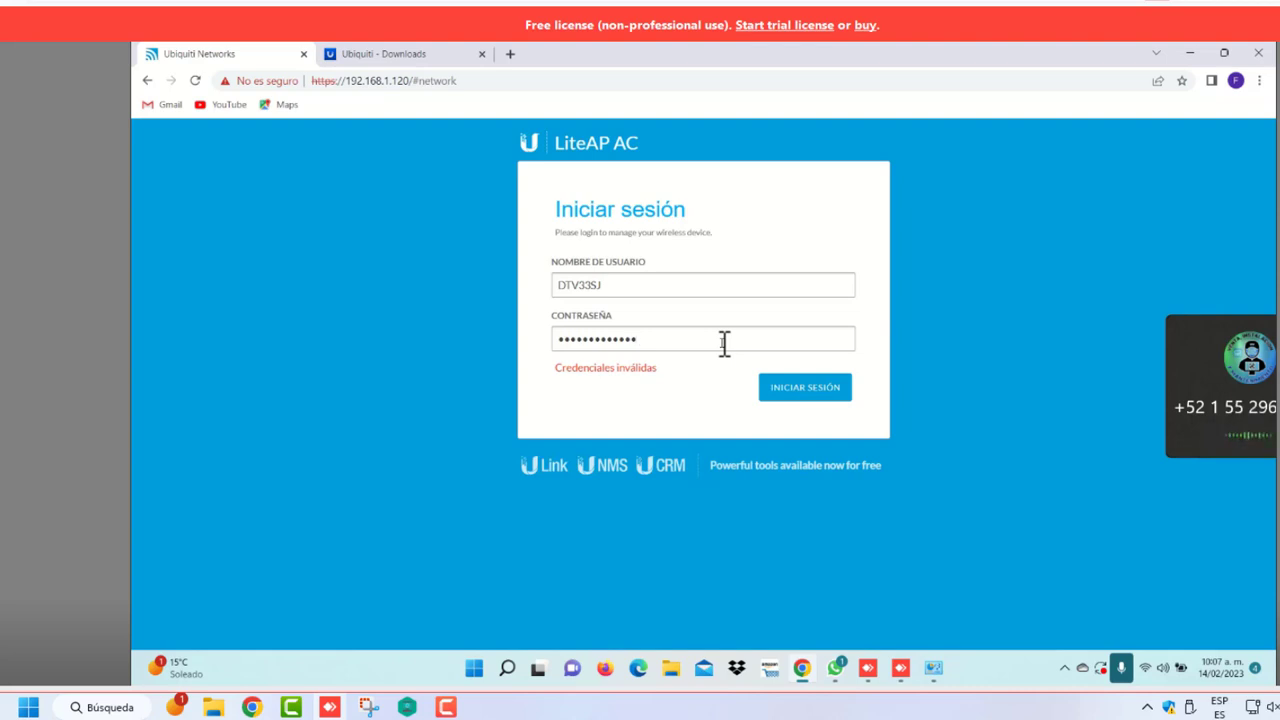
# Log in to the LiteAP AC and bring up the Inalámbrico wireless settings page
pyautogui.click(816, 397)
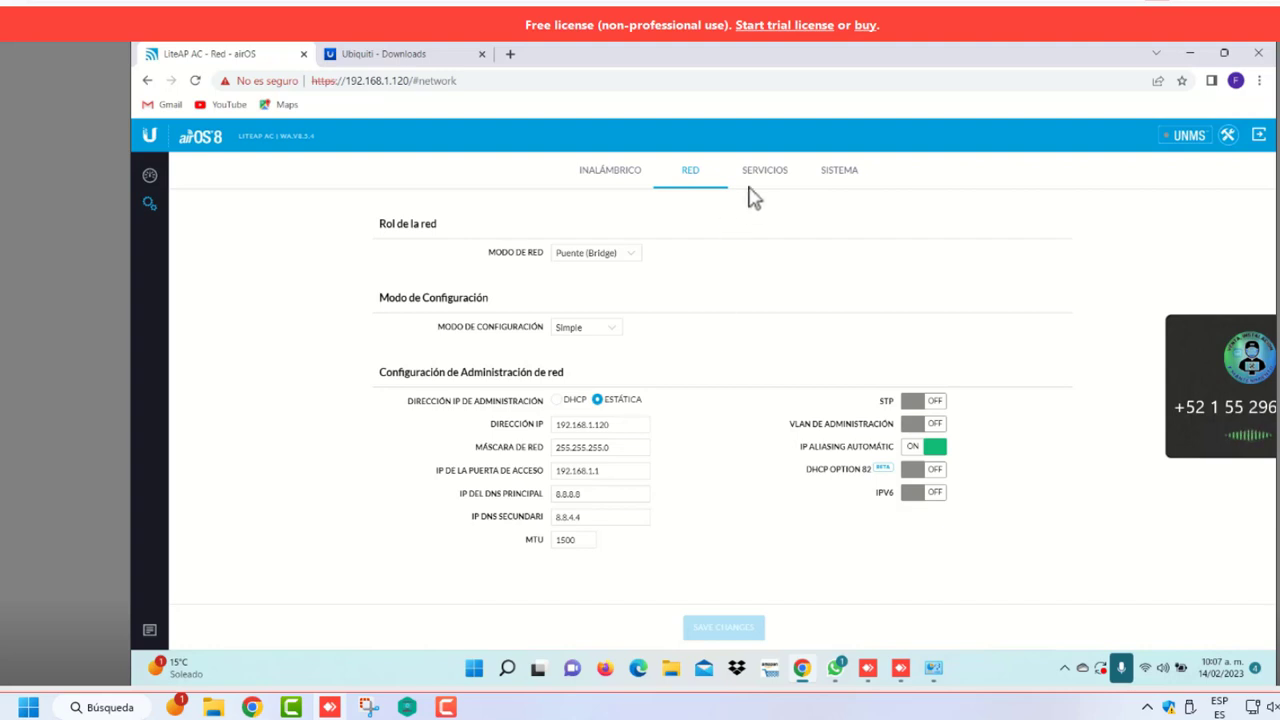
pyautogui.click(624, 173)
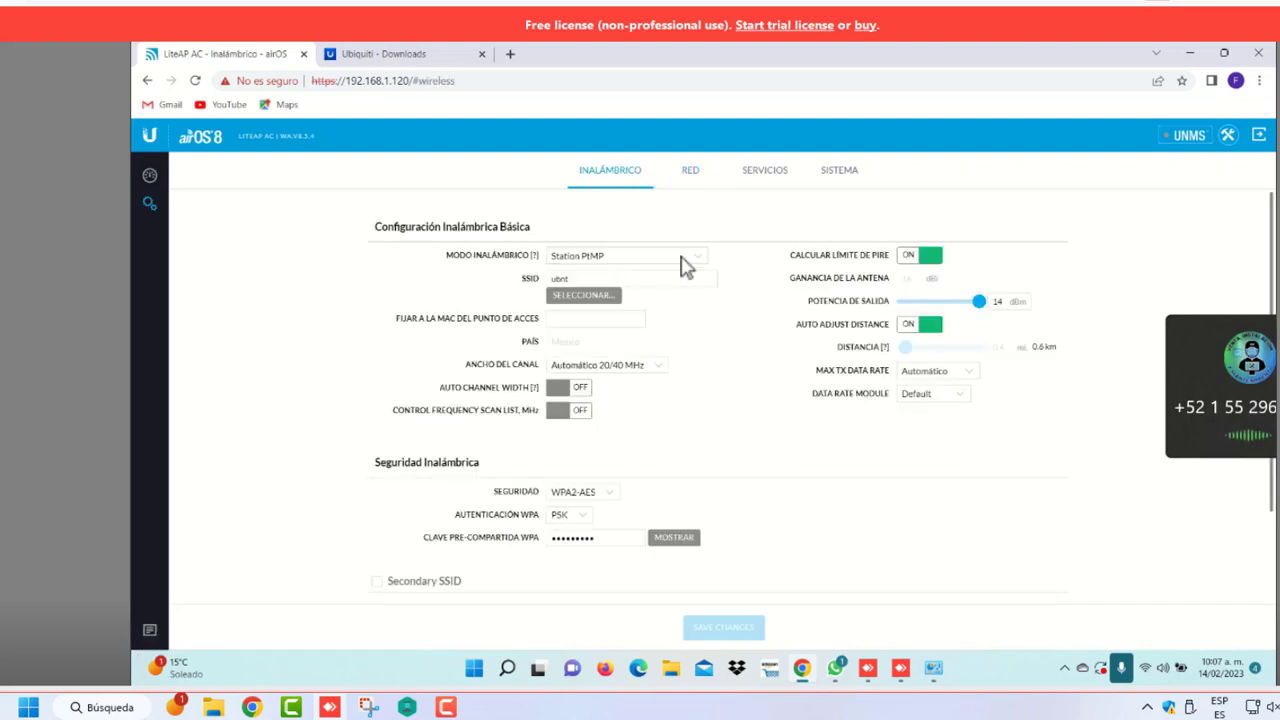
# Switch the wireless mode to Access Point PtMP airMAX Mixed and start erasing the ubnt SSID
pyautogui.click(698, 262)
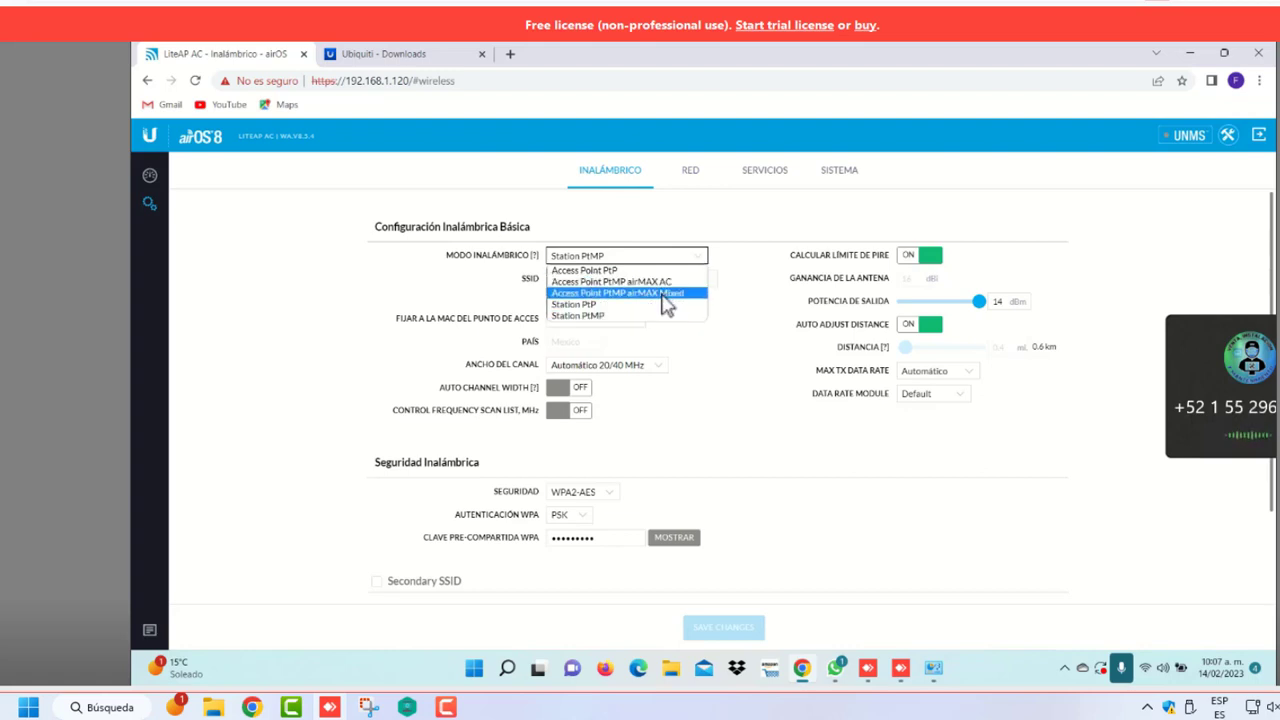
pyautogui.click(665, 293)
pyautogui.click(615, 281)
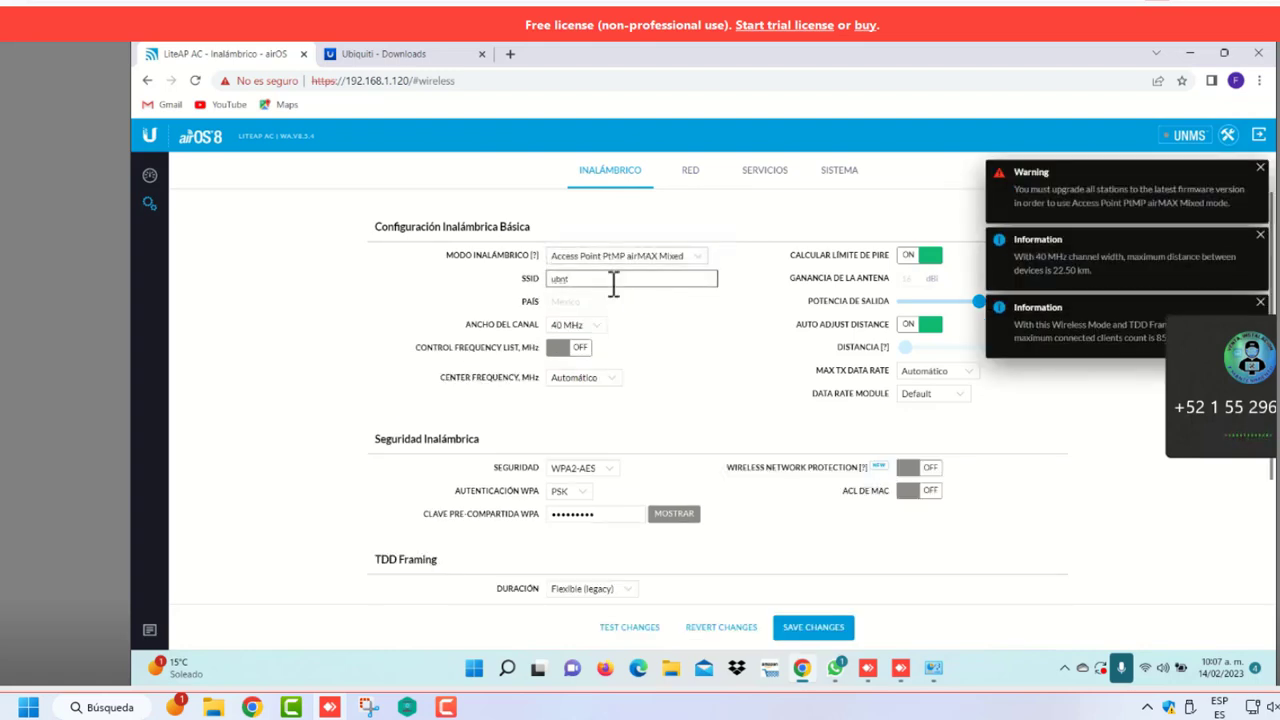
pyautogui.press('BackSpace')
pyautogui.press('BackSpace')
pyautogui.press('BackSpace')
pyautogui.press('BackSpace')
pyautogui.press('BackSpace')
pyautogui.press('BackSpace')
pyautogui.press('BackSpace')
pyautogui.press('BackSpace')
pyautogui.press('BackSpace')
# Type the SSID in capitals, first as ADMIN and then as ADMINISTRATIVOS
pyautogui.press('capslock')
pyautogui.write('A')
pyautogui.press('capslock')
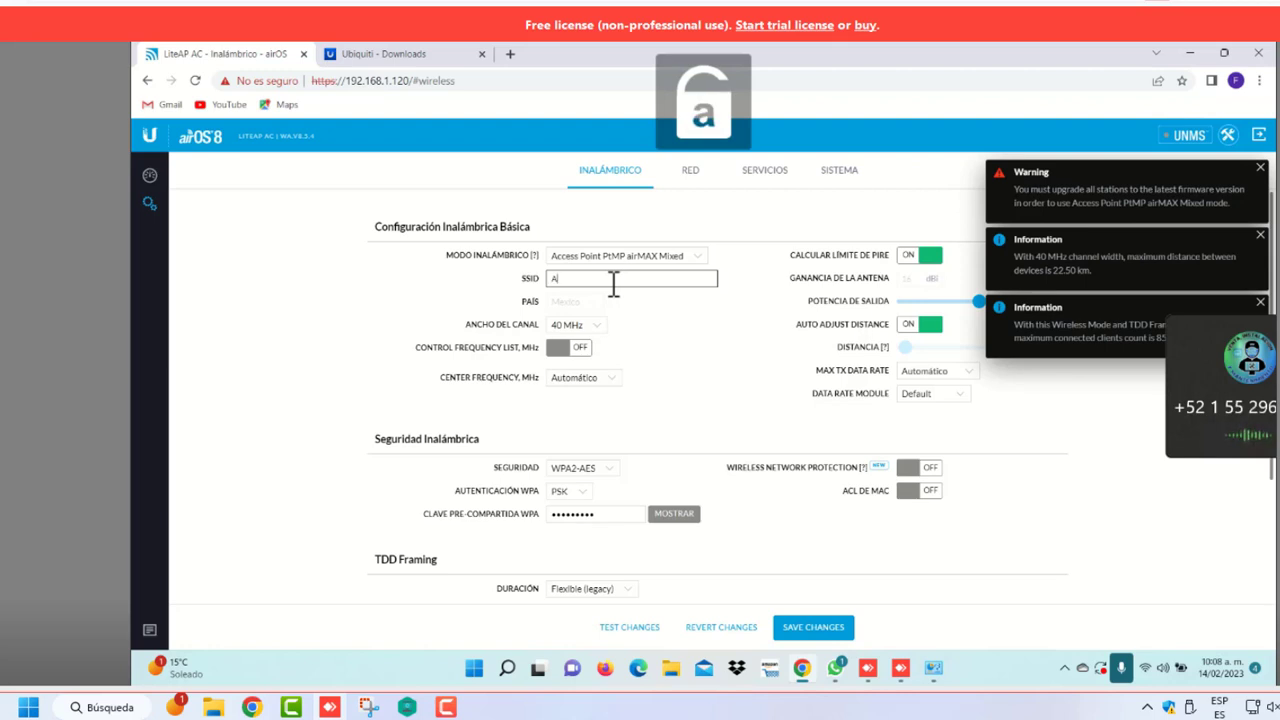
pyautogui.write('DMO')
pyautogui.press('BackSpace')
pyautogui.press('capslock')
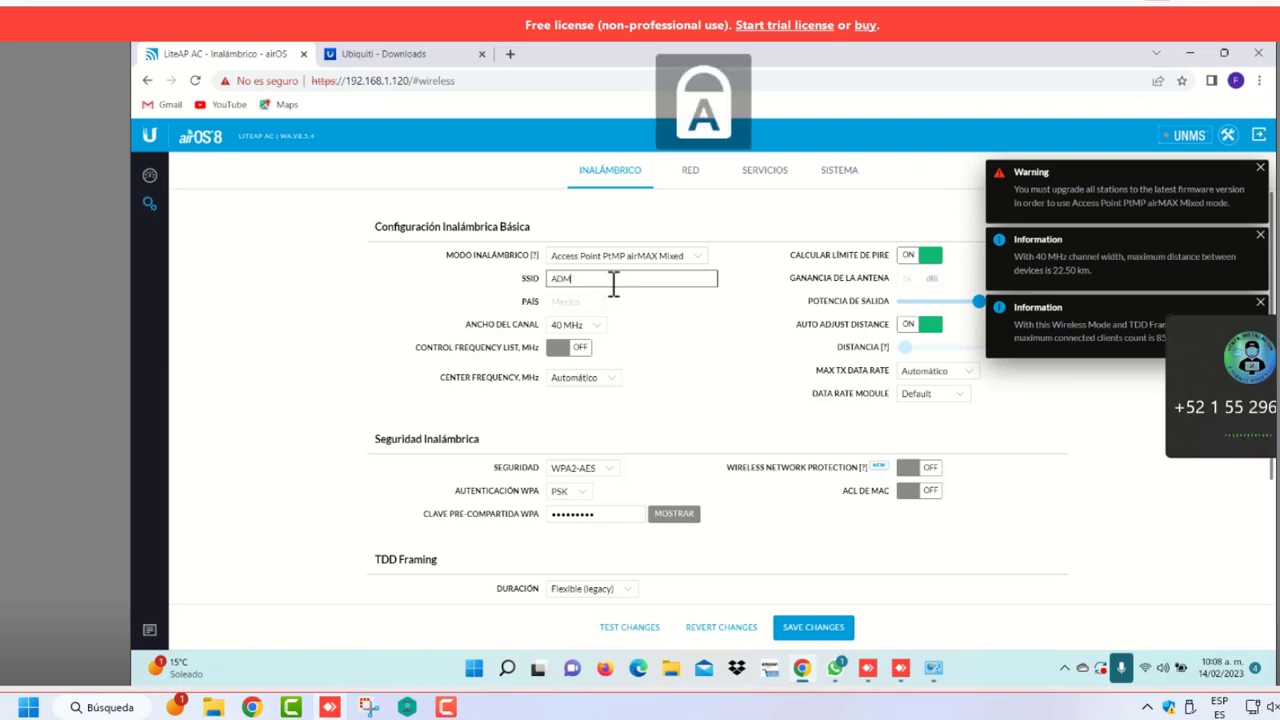
pyautogui.write('IN')
pyautogui.press('capslock')
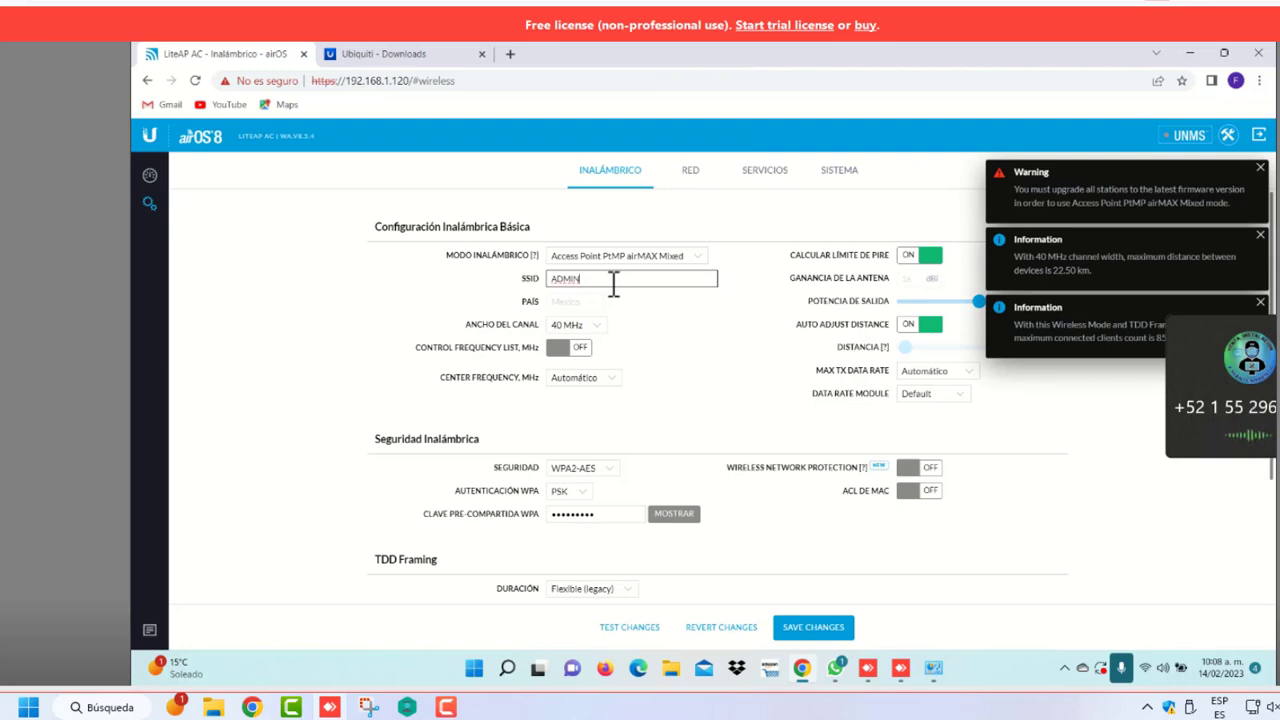
pyautogui.press('BackSpace')
pyautogui.press('BackSpace')
pyautogui.press('BackSpace')
pyautogui.press('BackSpace')
pyautogui.press('BackSpace')
pyautogui.press('capslock')
pyautogui.press('capslock')
pyautogui.write('ADMINISTRATIVOS')
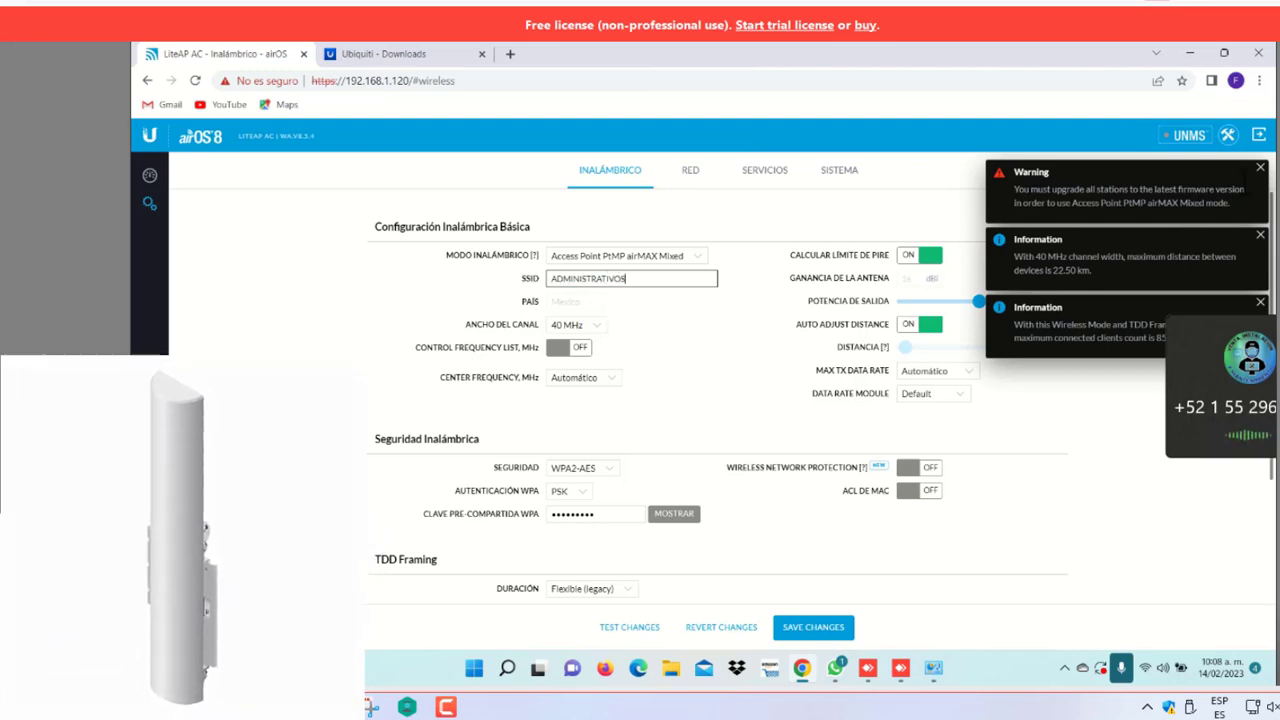
# Dismiss the three notification toasts and overwrite the SSID with DTV3301
pyautogui.click(1260, 168)
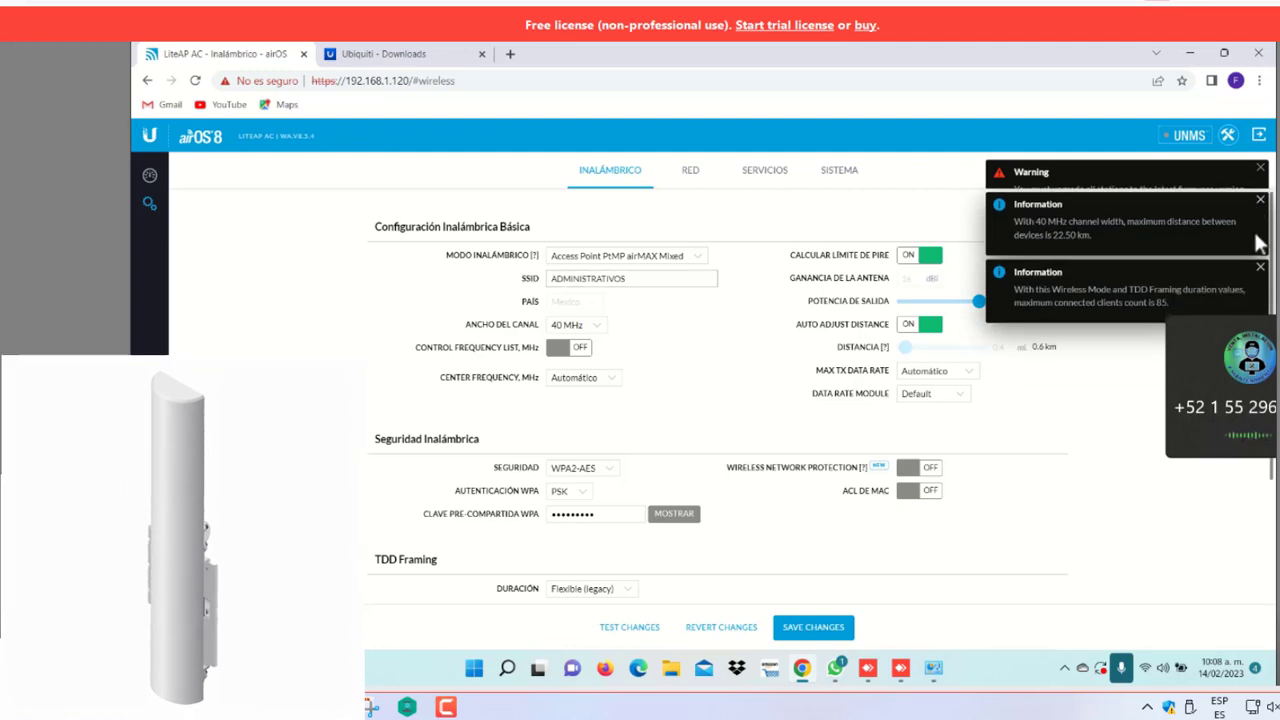
pyautogui.click(1260, 168)
pyautogui.click(1260, 168)
pyautogui.click(631, 281)
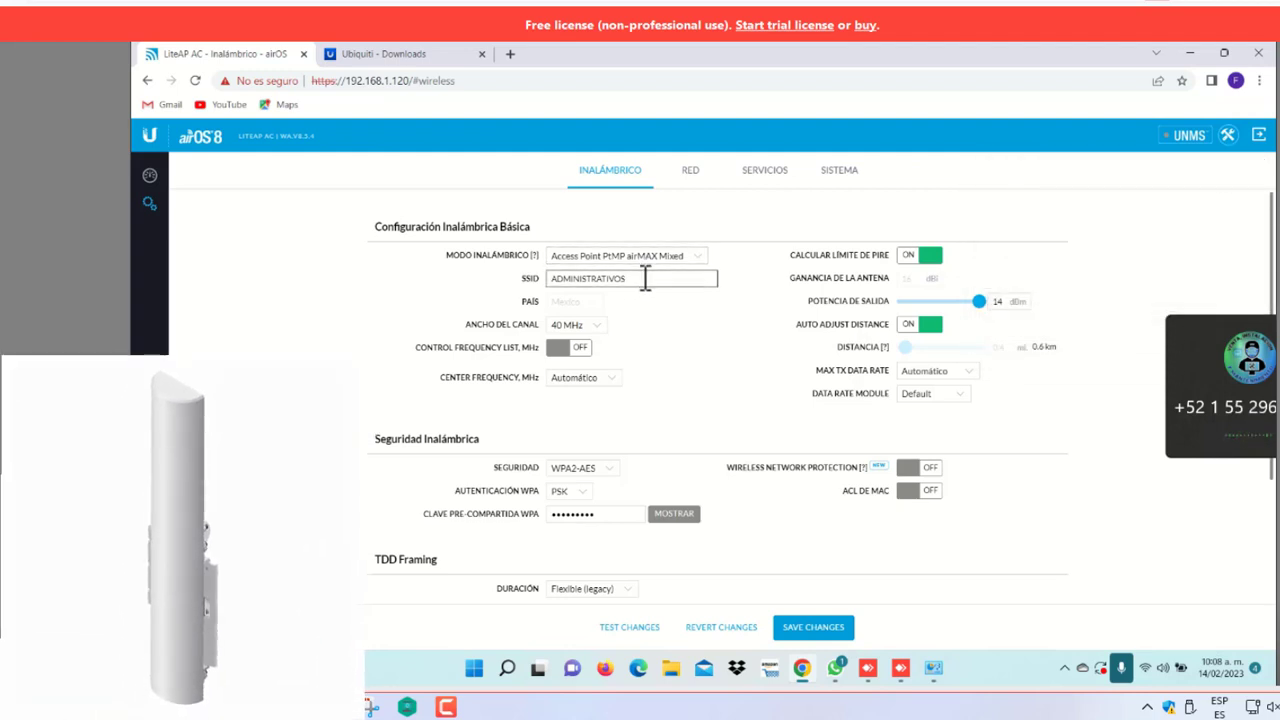
pyautogui.doubleClick(646, 278)
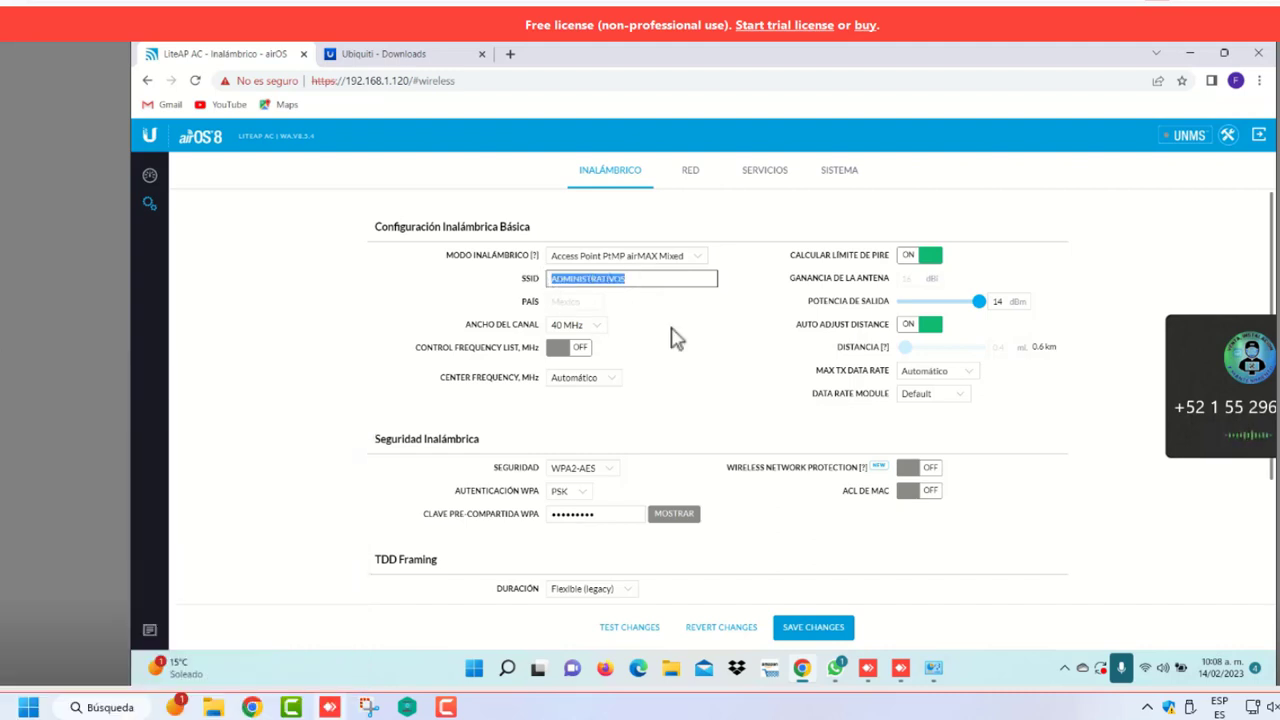
pyautogui.write('DT')
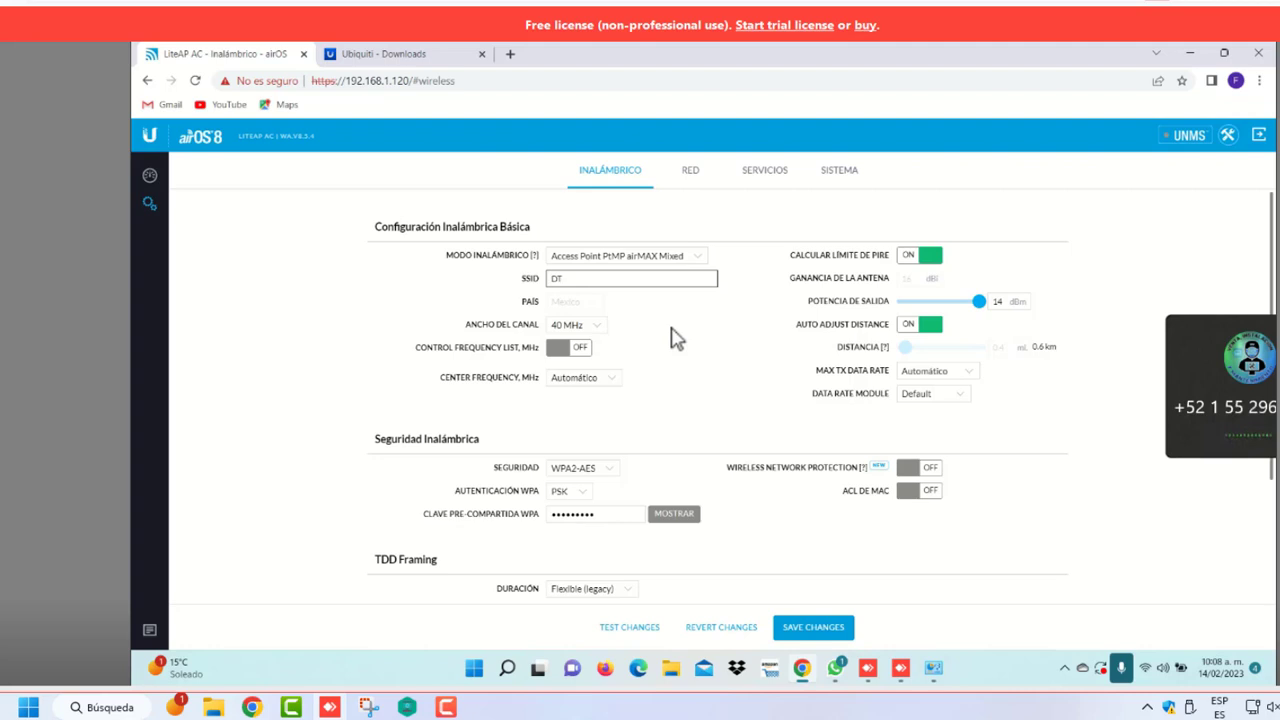
pyautogui.write('V3301')
# Leave the channel width at 40 MHz and drop output power from 14 to 2 dBm
pyautogui.click(601, 334)
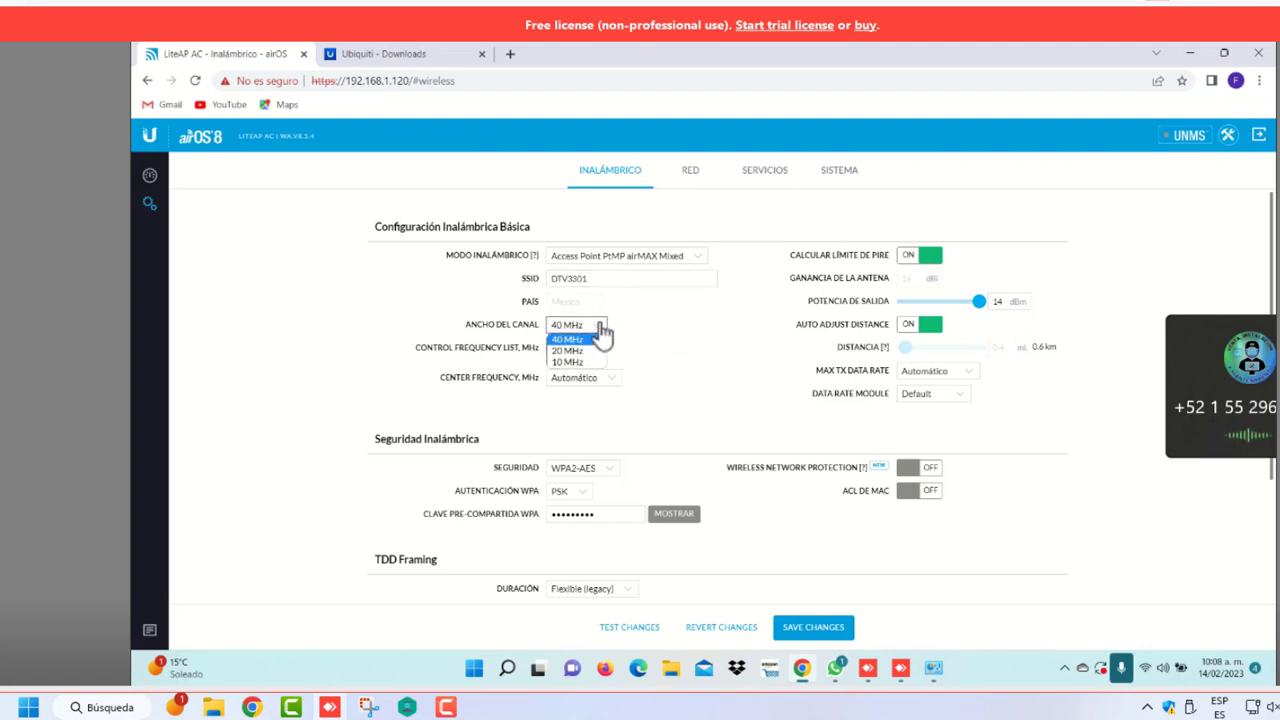
pyautogui.click(658, 313)
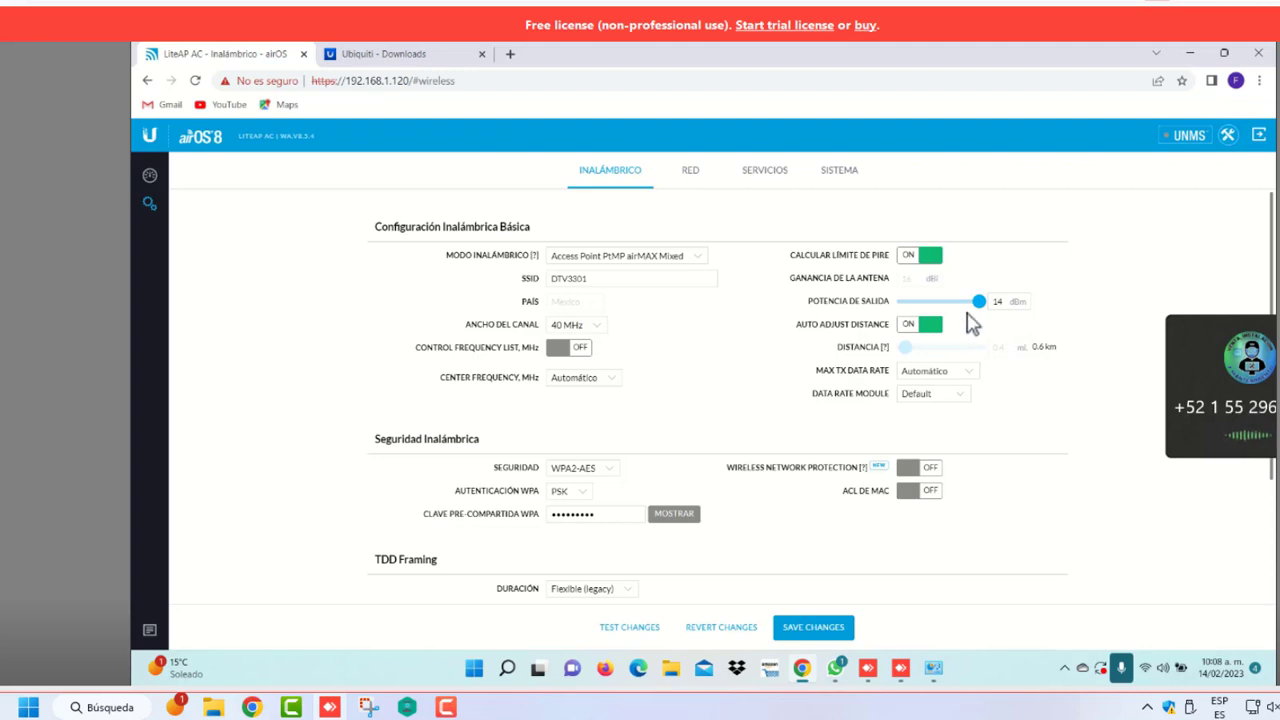
pyautogui.moveTo(981, 308); pyautogui.dragTo(934, 315)
# Enable the control frequency list and restrict it to 5785 MHz only
pyautogui.click(583, 350)
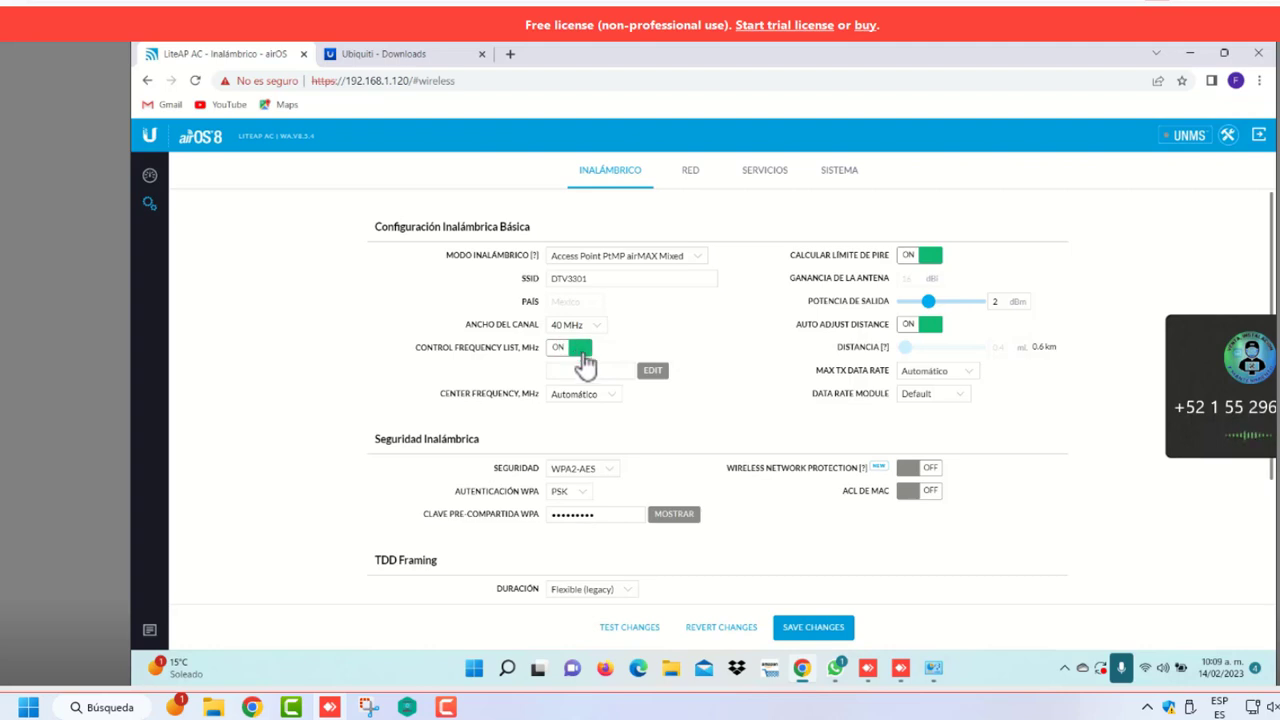
pyautogui.click(655, 372)
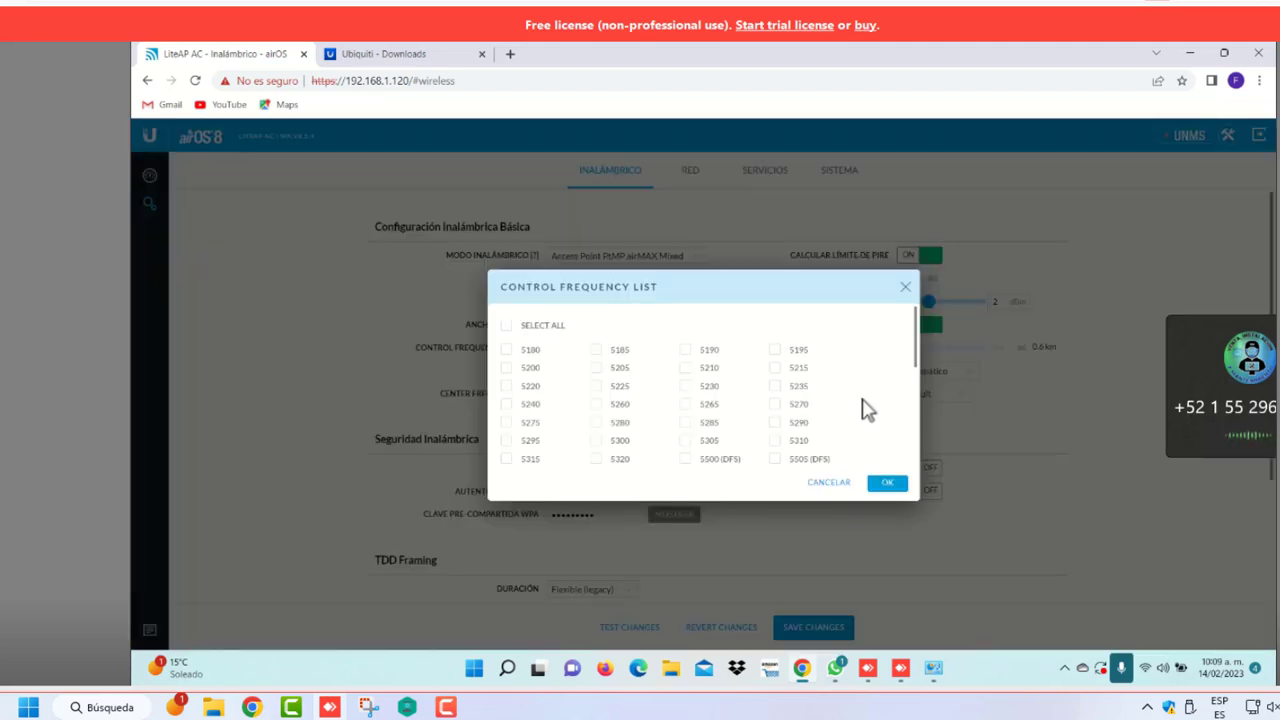
pyautogui.scroll(-5, 866, 406)
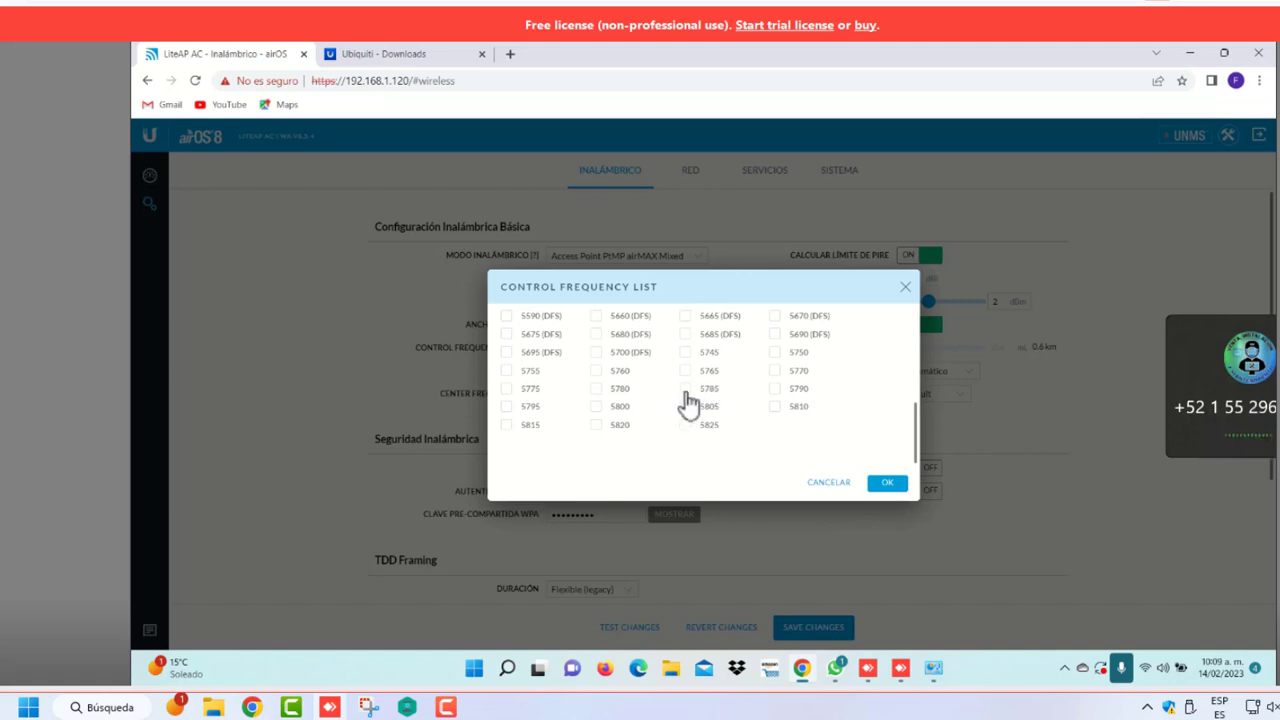
pyautogui.click(685, 389)
pyautogui.click(887, 483)
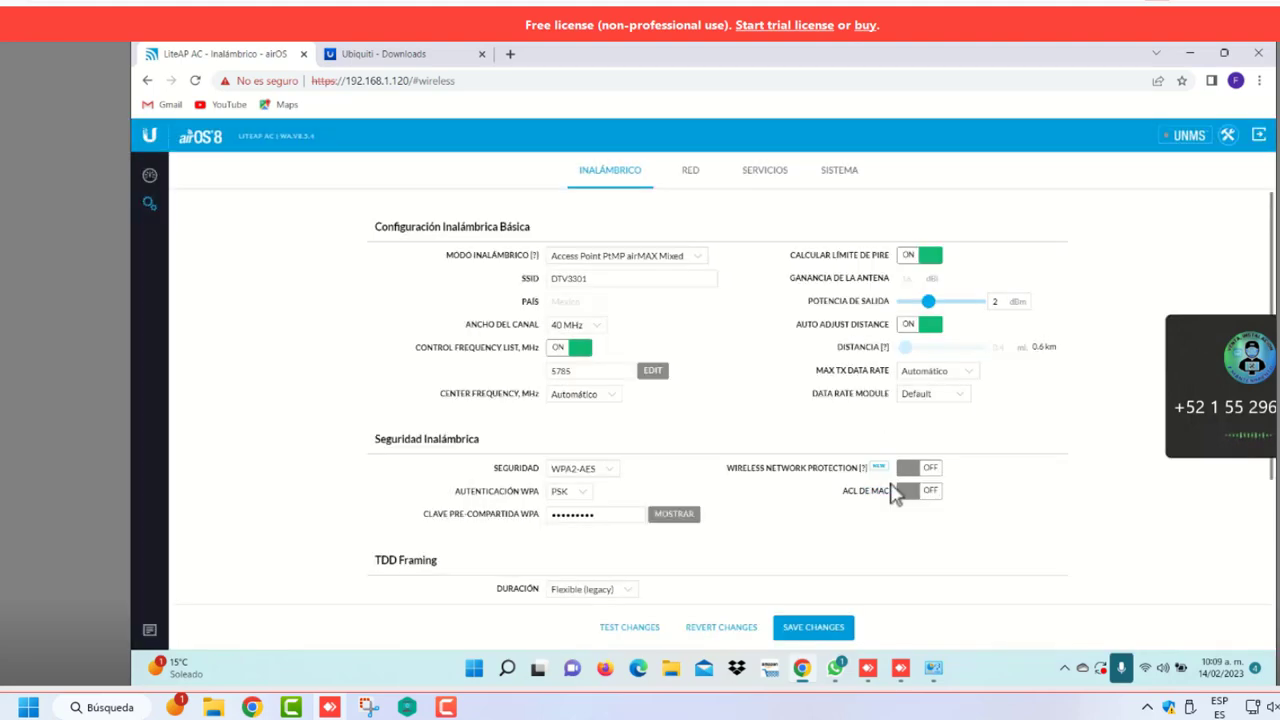
# Open a new Chrome tab and enter TEST in the Google search box
pyautogui.click(510, 55)
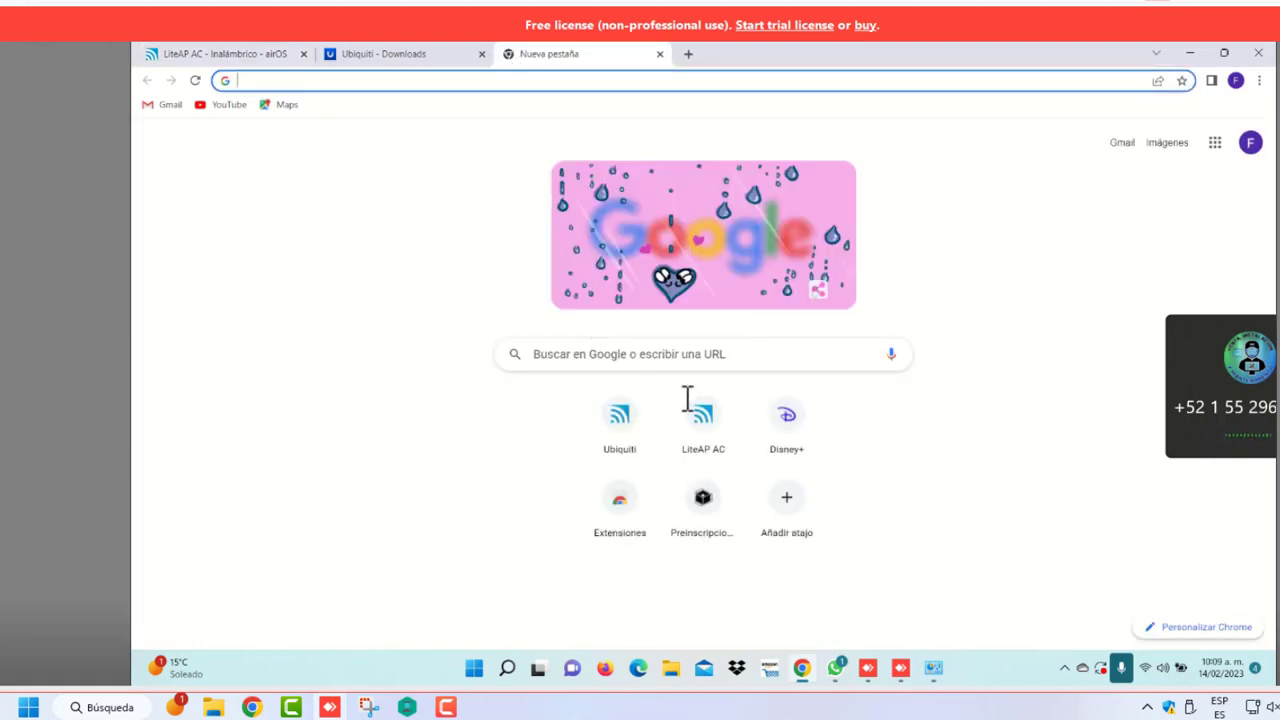
pyautogui.click(685, 366)
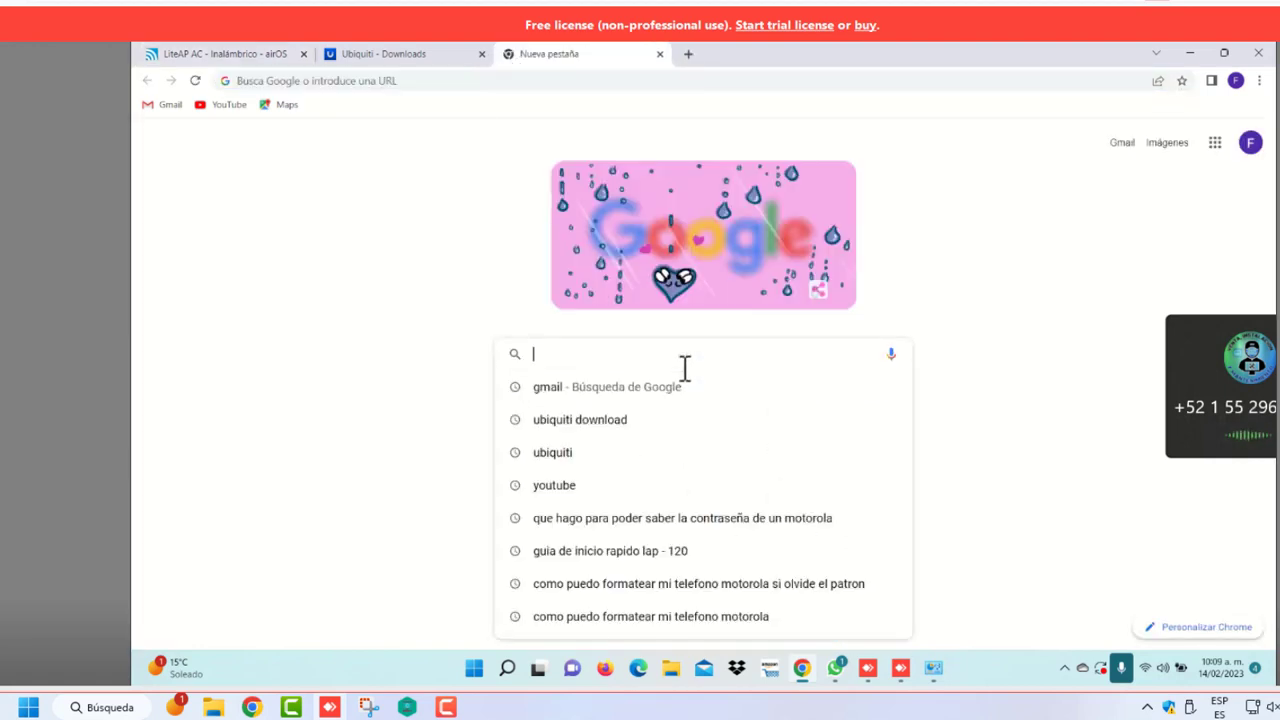
pyautogui.write('TEST')
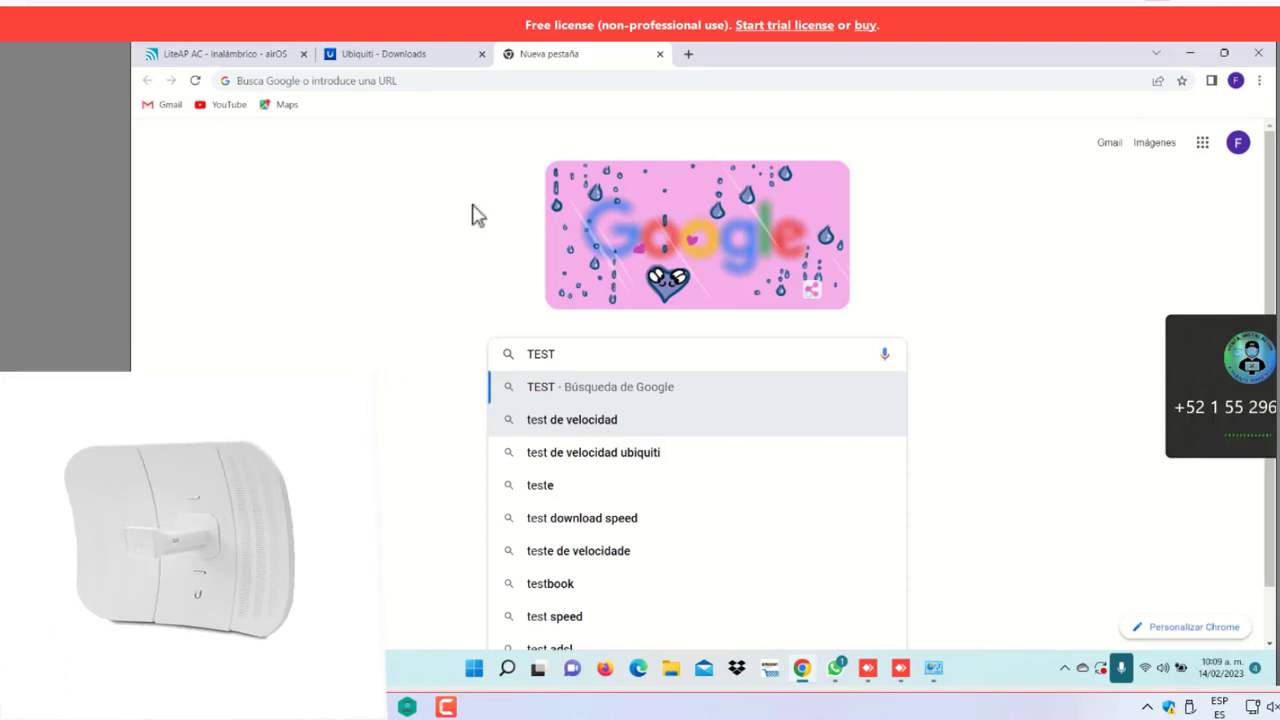
# Switch between the LiteAP AC settings tab and the Google tab, ending on LiteAP AC
pyautogui.click(237, 56)
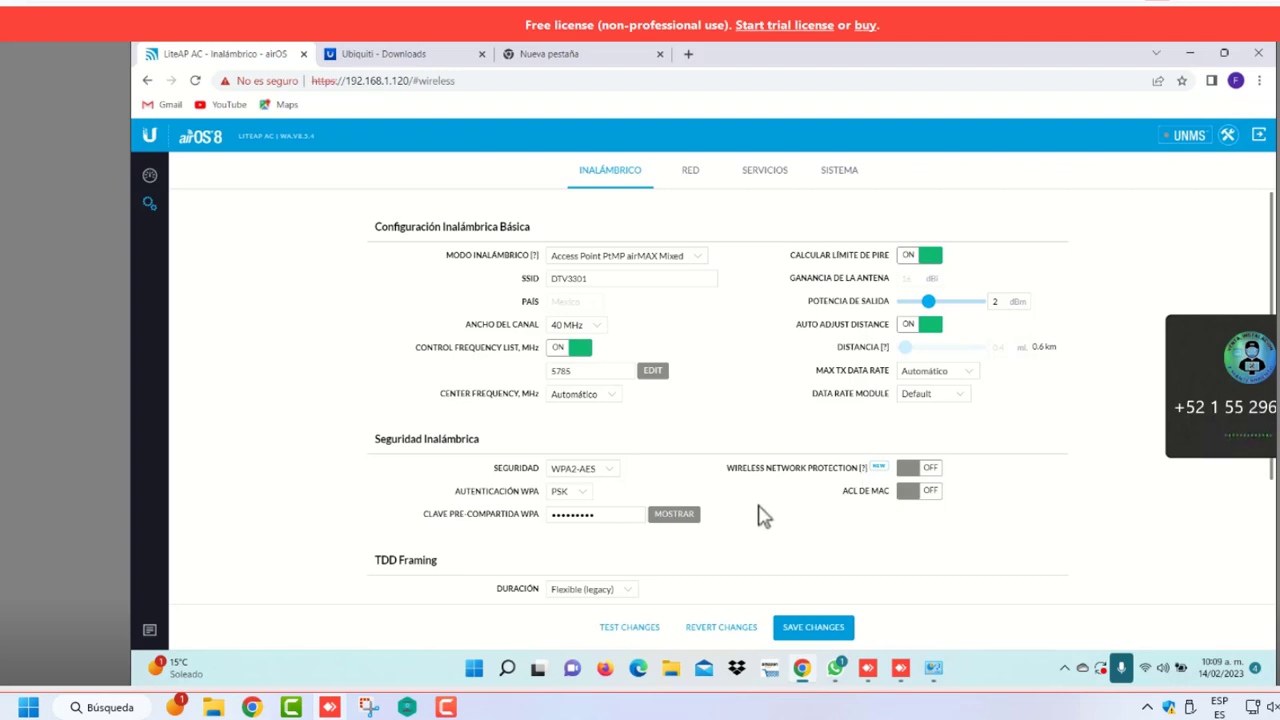
pyautogui.scroll(-1, 763, 515)
pyautogui.scroll(1, 762, 518)
pyautogui.click(577, 60)
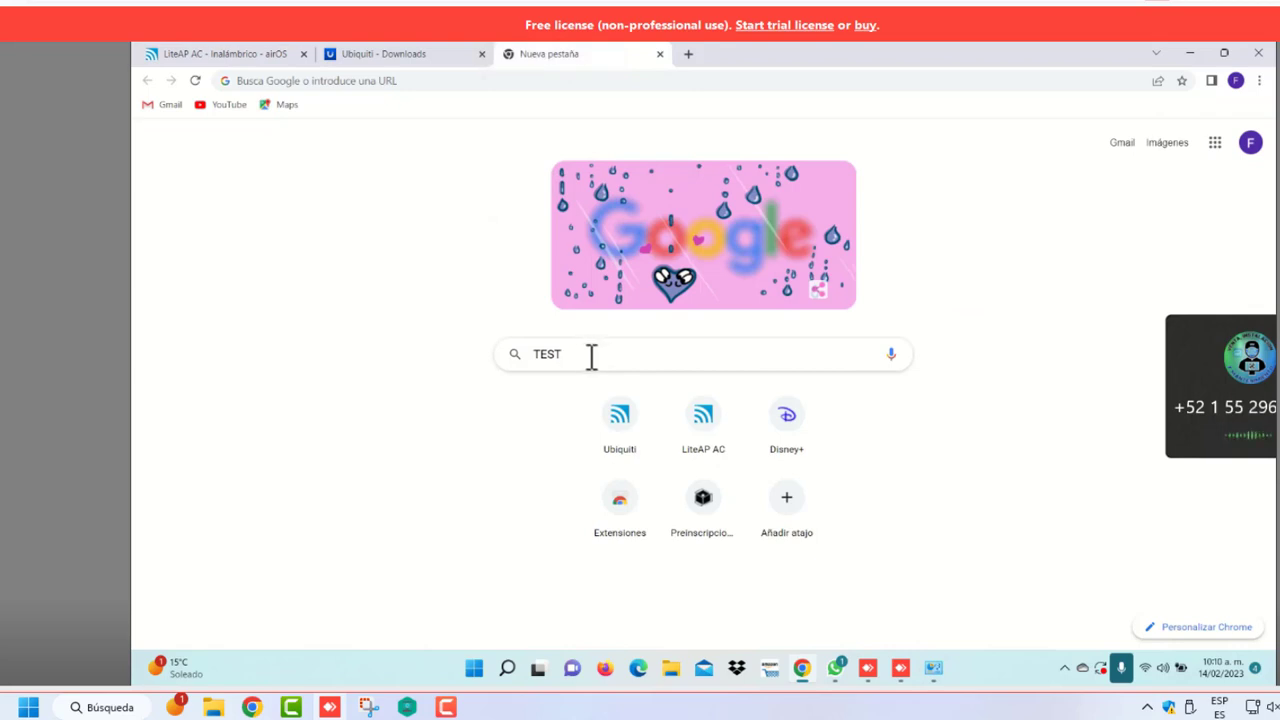
pyautogui.click(255, 59)
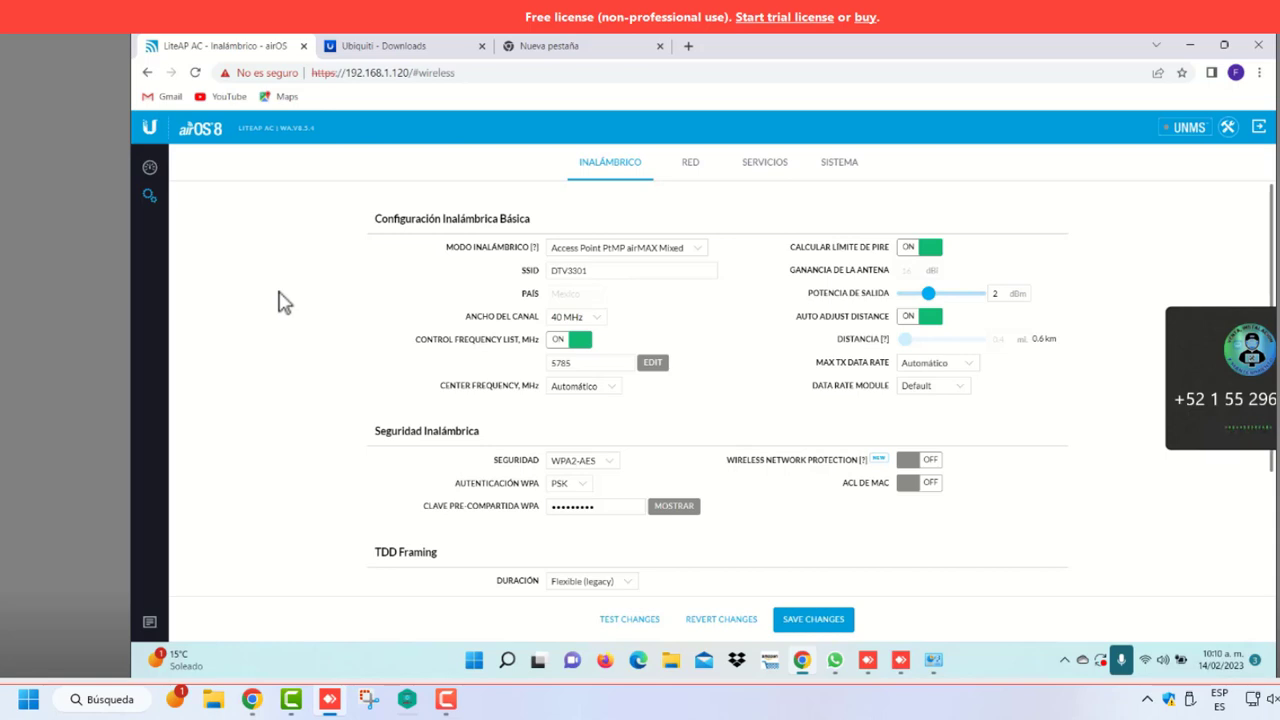
# Reveal the WPA pre-shared key in plain text and erase it until the field is empty
pyautogui.click(664, 508)
pyautogui.click(667, 510)
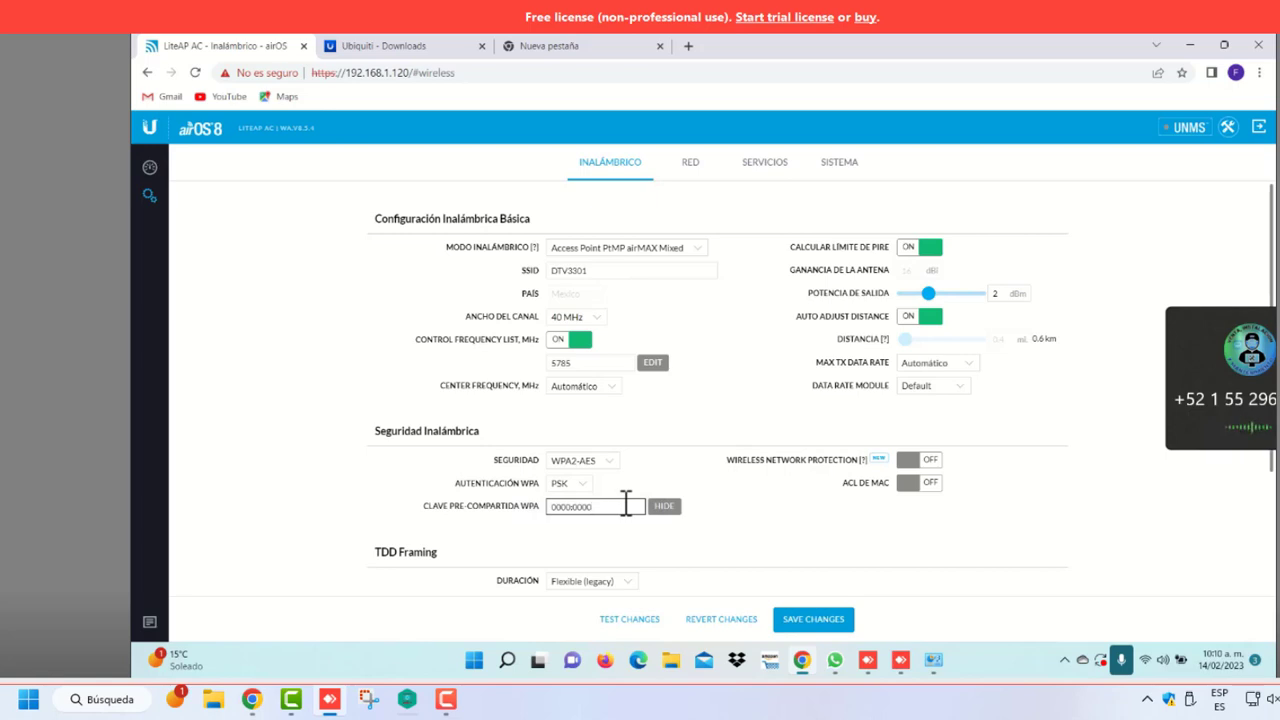
pyautogui.press('capslock')
pyautogui.press('BackSpace')
pyautogui.press('BackSpace')
pyautogui.press('BackSpace')
pyautogui.press('BackSpace')
pyautogui.press('BackSpace')
pyautogui.press('BackSpace')
pyautogui.press('BackSpace')
pyautogui.press('BackSpace')
pyautogui.press('BackSpace')
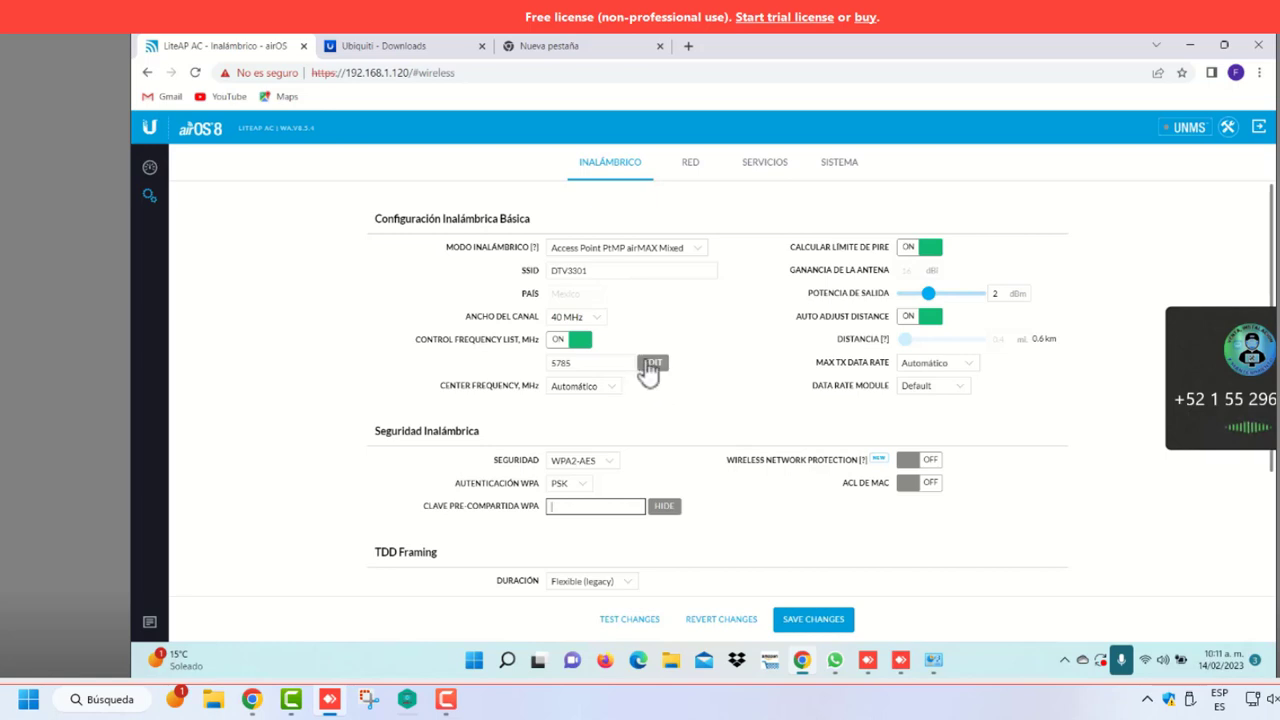
# Reopen the control frequency list and reconfirm 5785 as the only frequency
pyautogui.click(652, 366)
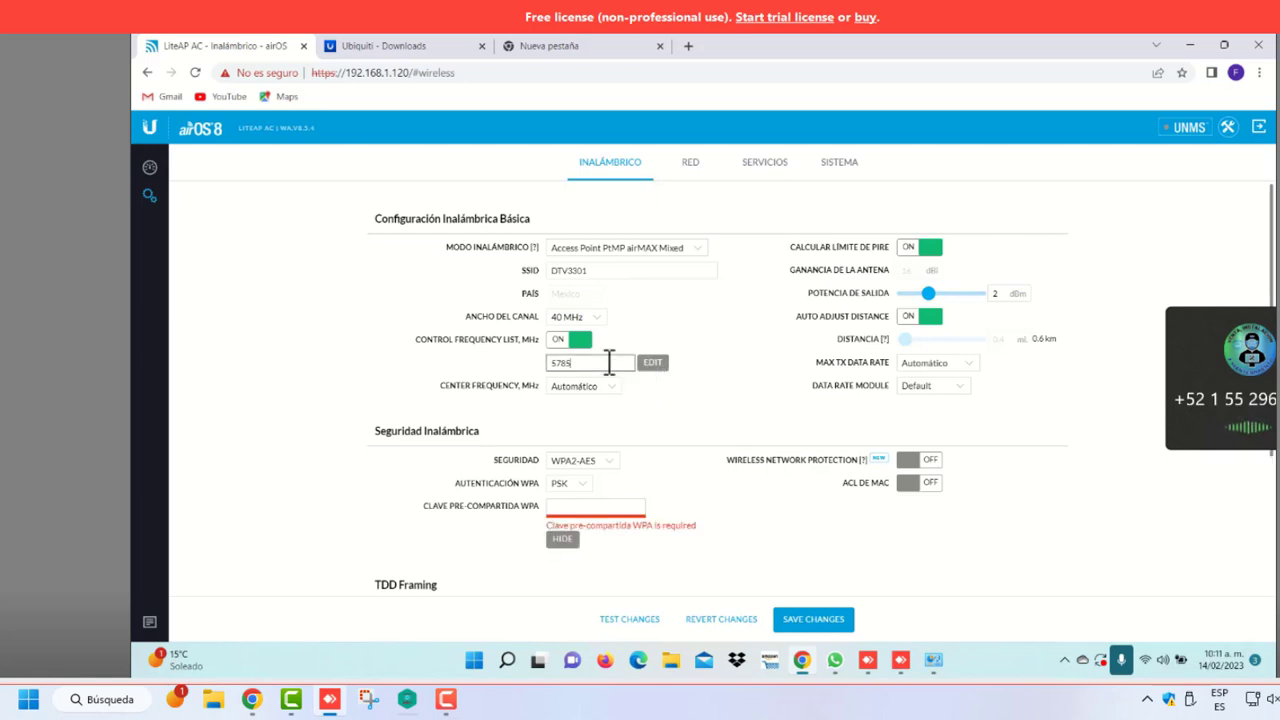
pyautogui.click(650, 366)
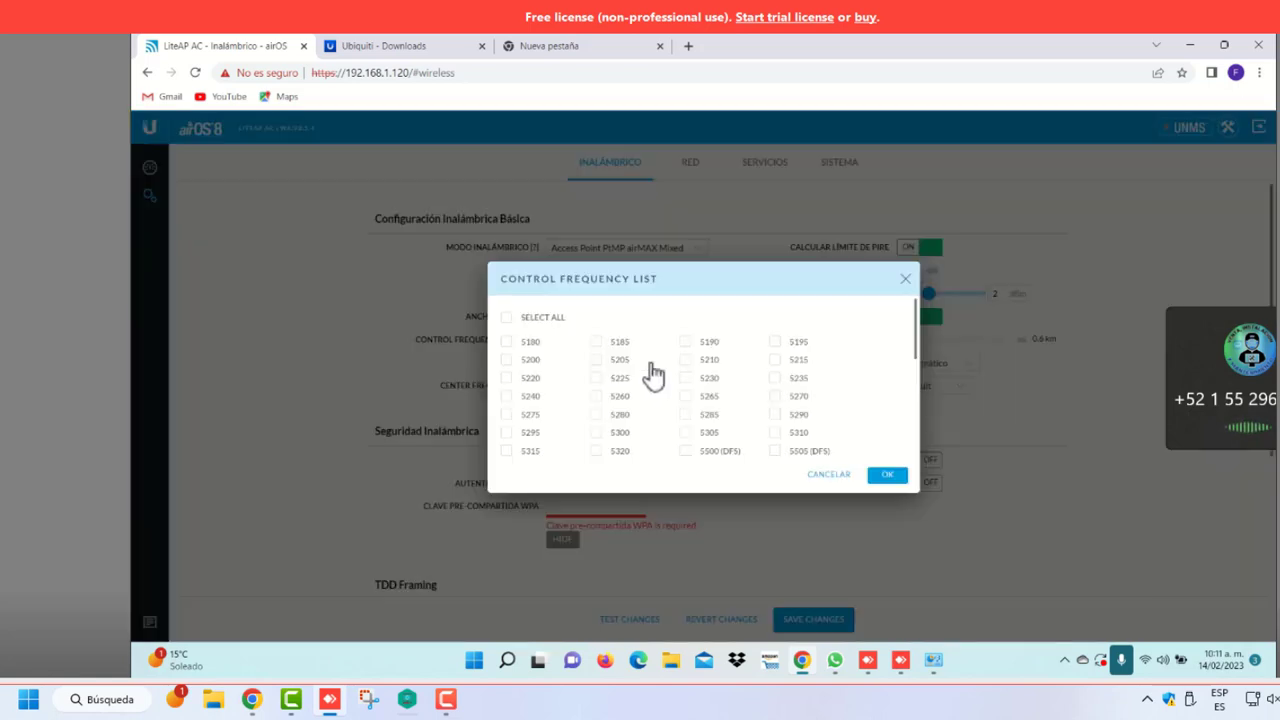
pyautogui.scroll(-3, 868, 412)
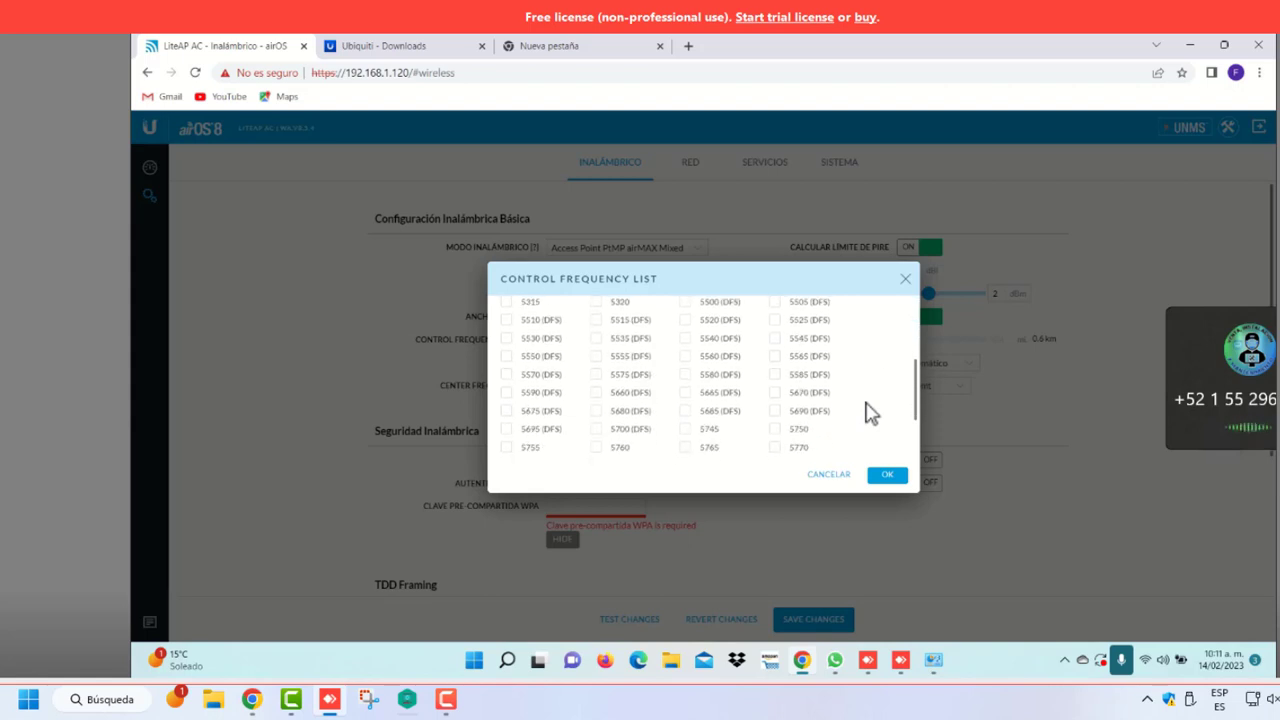
pyautogui.scroll(-2, 868, 412)
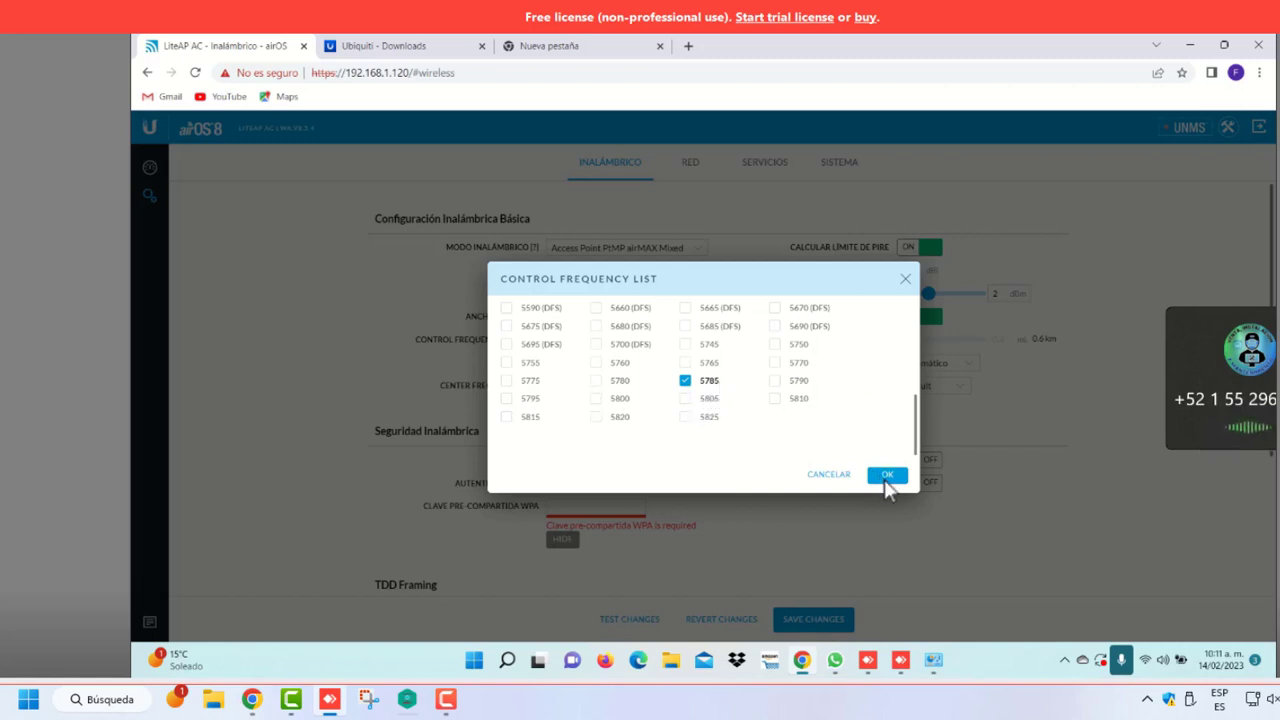
pyautogui.click(887, 476)
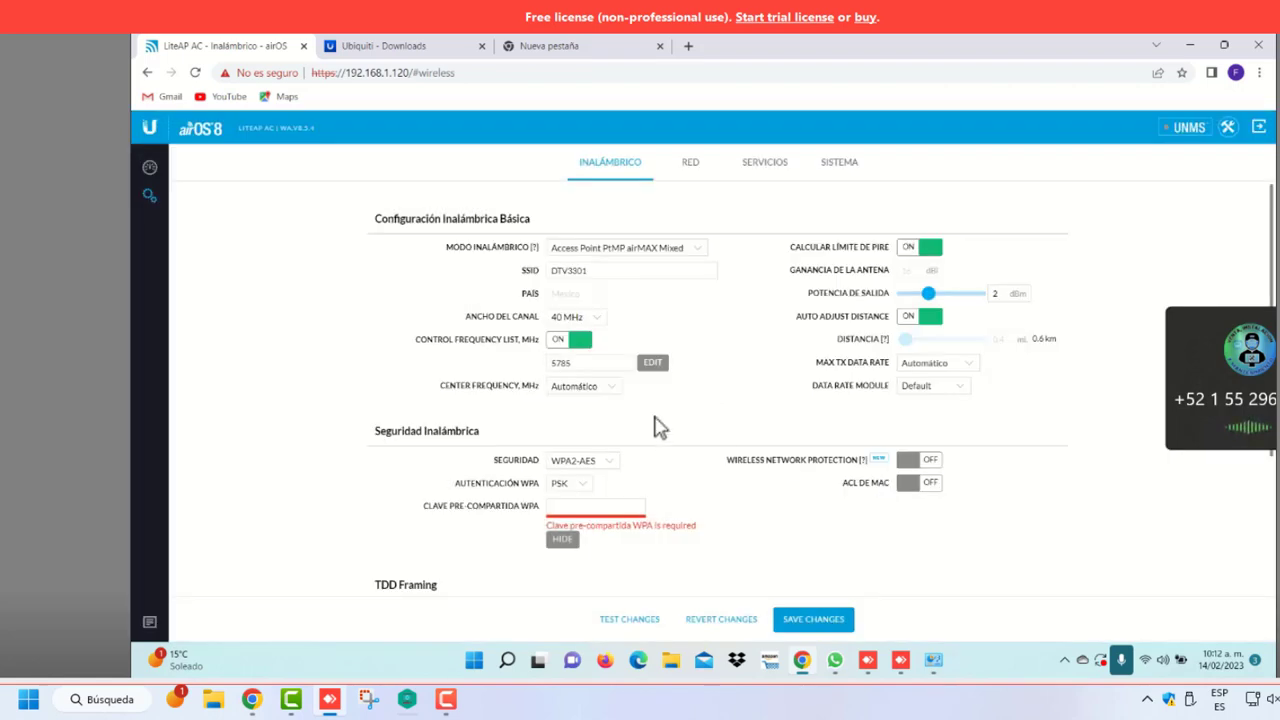
# Enter the new WPA pre-shared key, correcting the mistyped characters
pyautogui.click(590, 510)
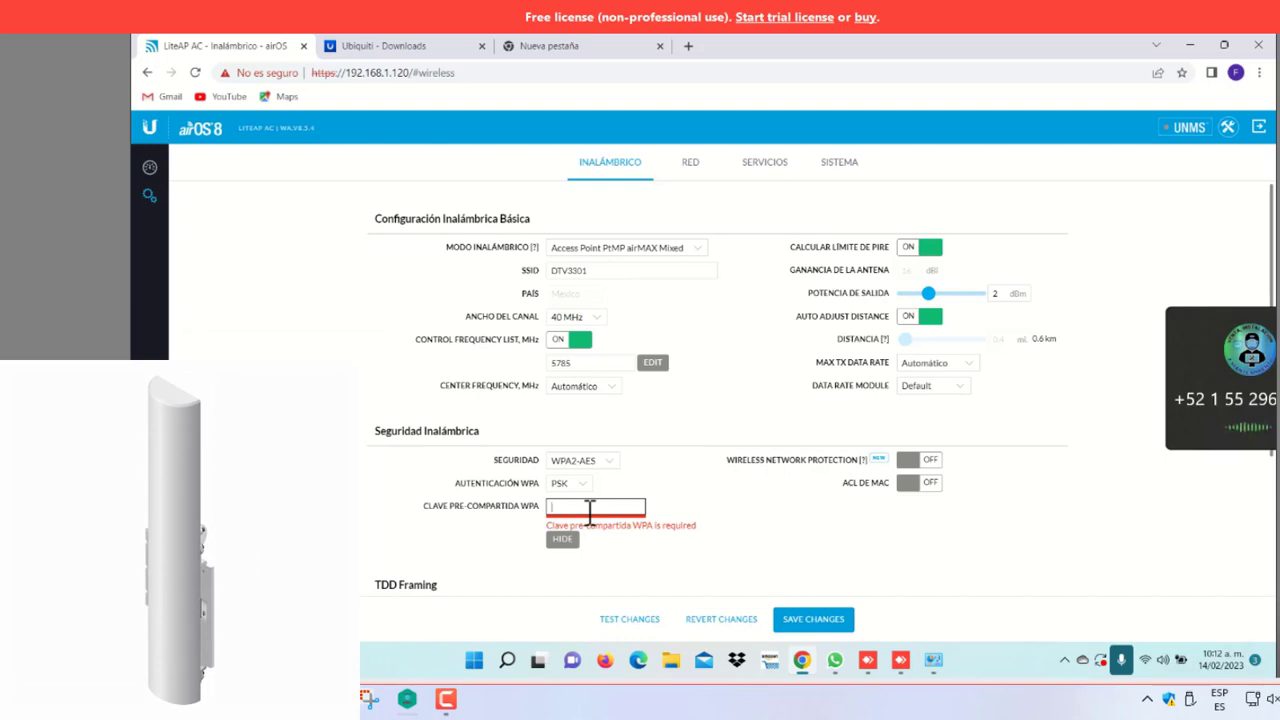
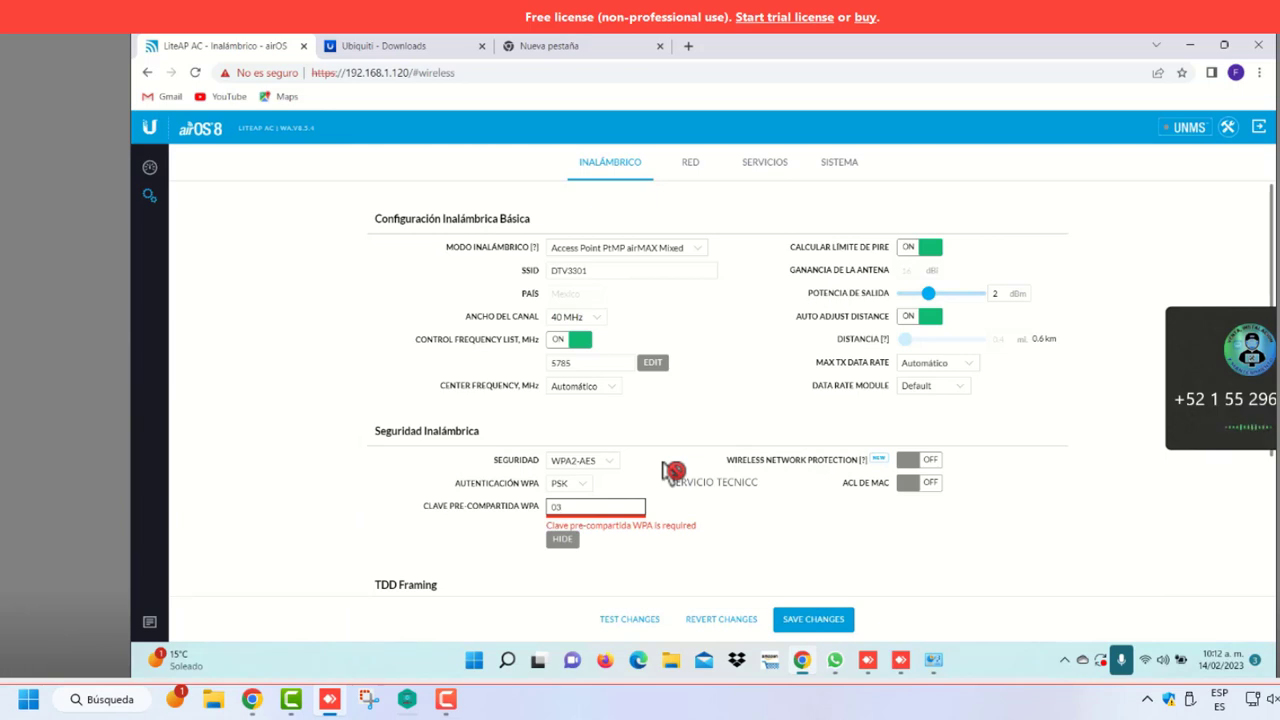
pyautogui.press('BackSpace')
pyautogui.press('BackSpace')
pyautogui.press('BackSpace')
pyautogui.press('BackSpace')
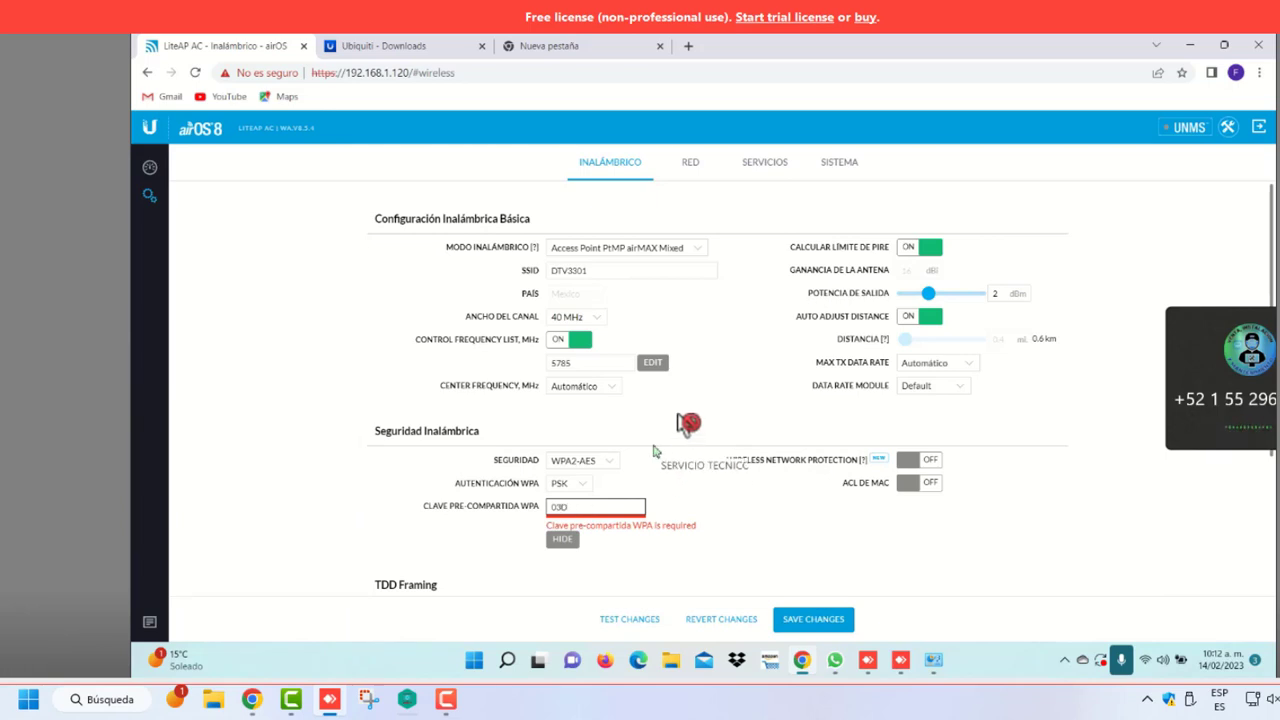
pyautogui.press('capslock')
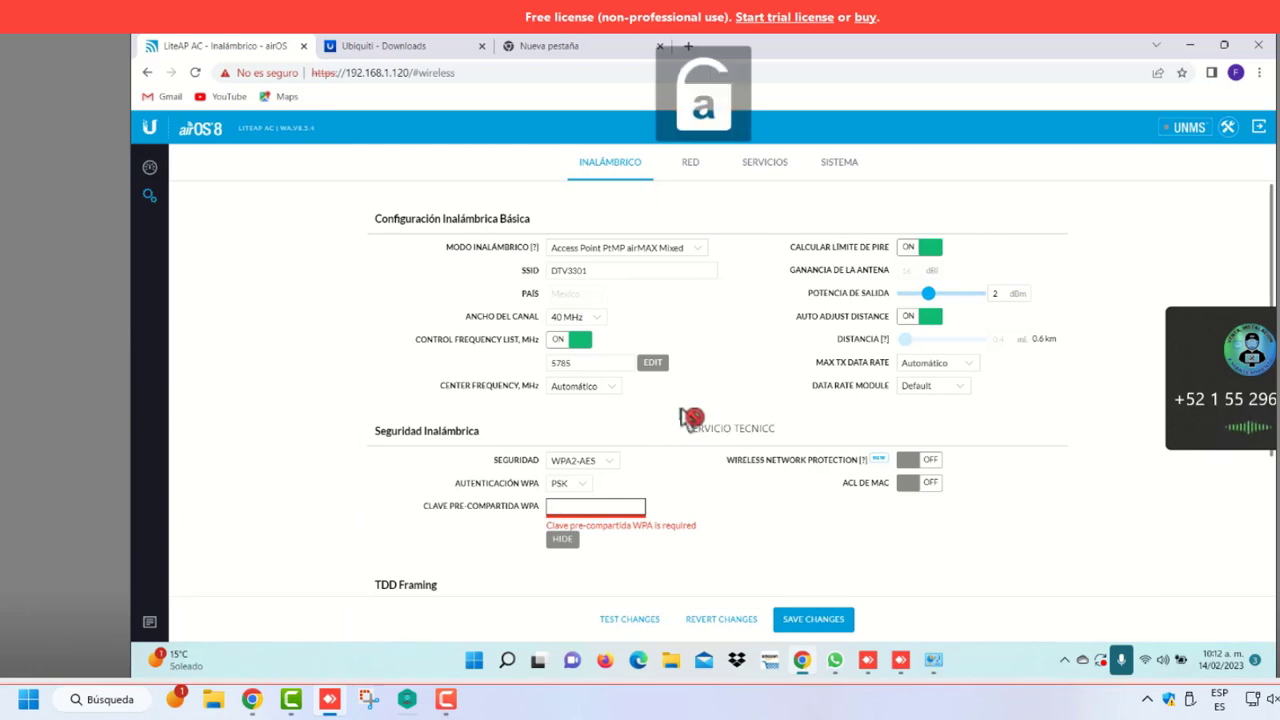
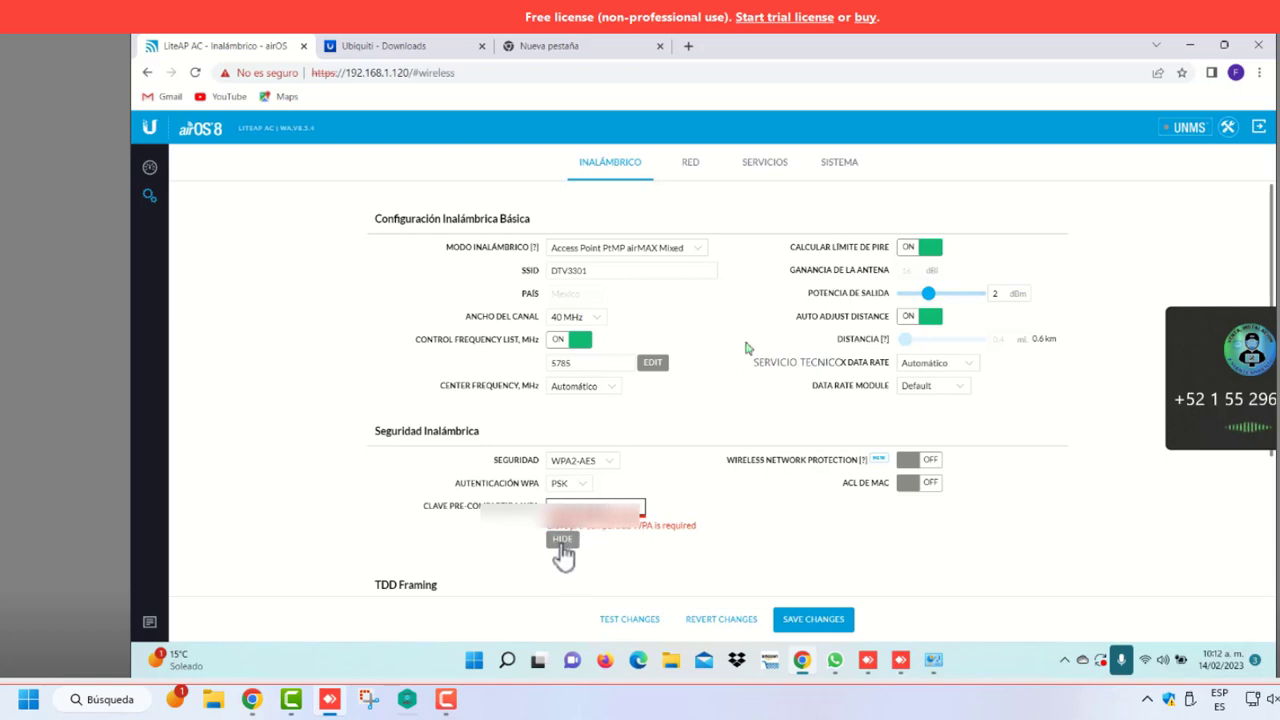
# Save the wireless changes and let them apply on the access point
pyautogui.click(829, 628)
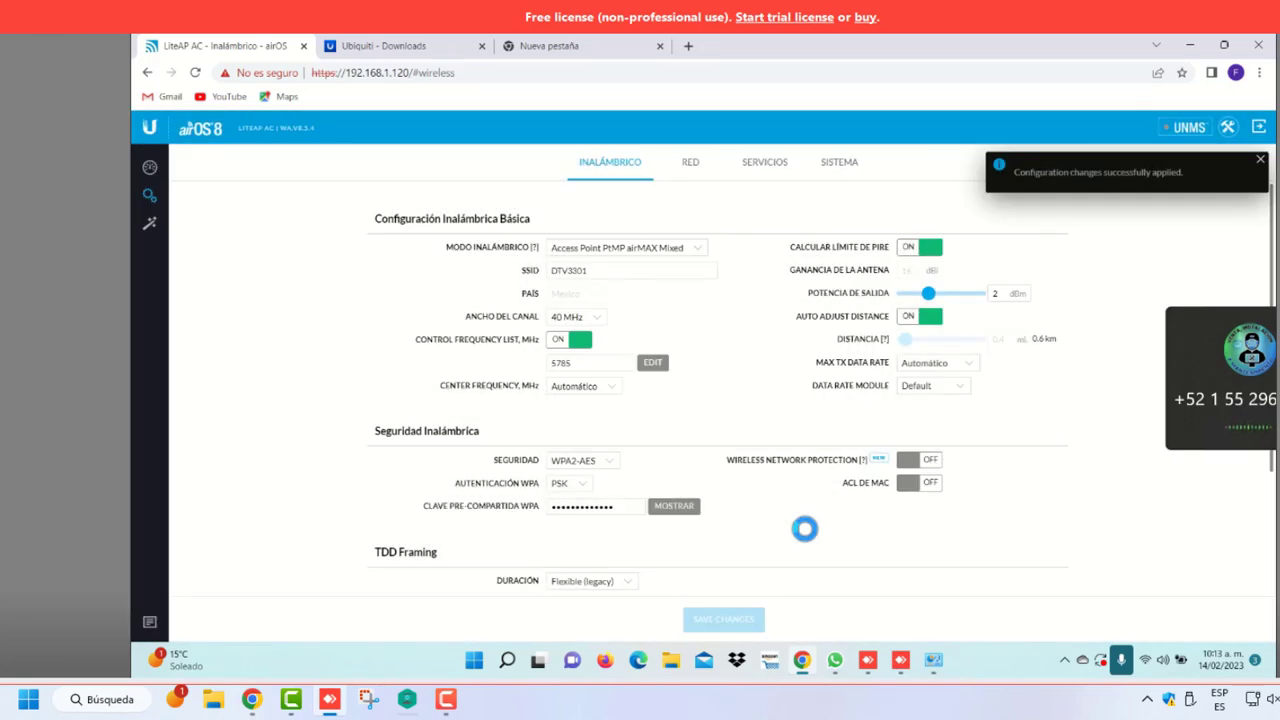
# On the Inalámbrico page, reveal the WPA pre-shared key and leave center frequency on Automático
pyautogui.click(689, 168)
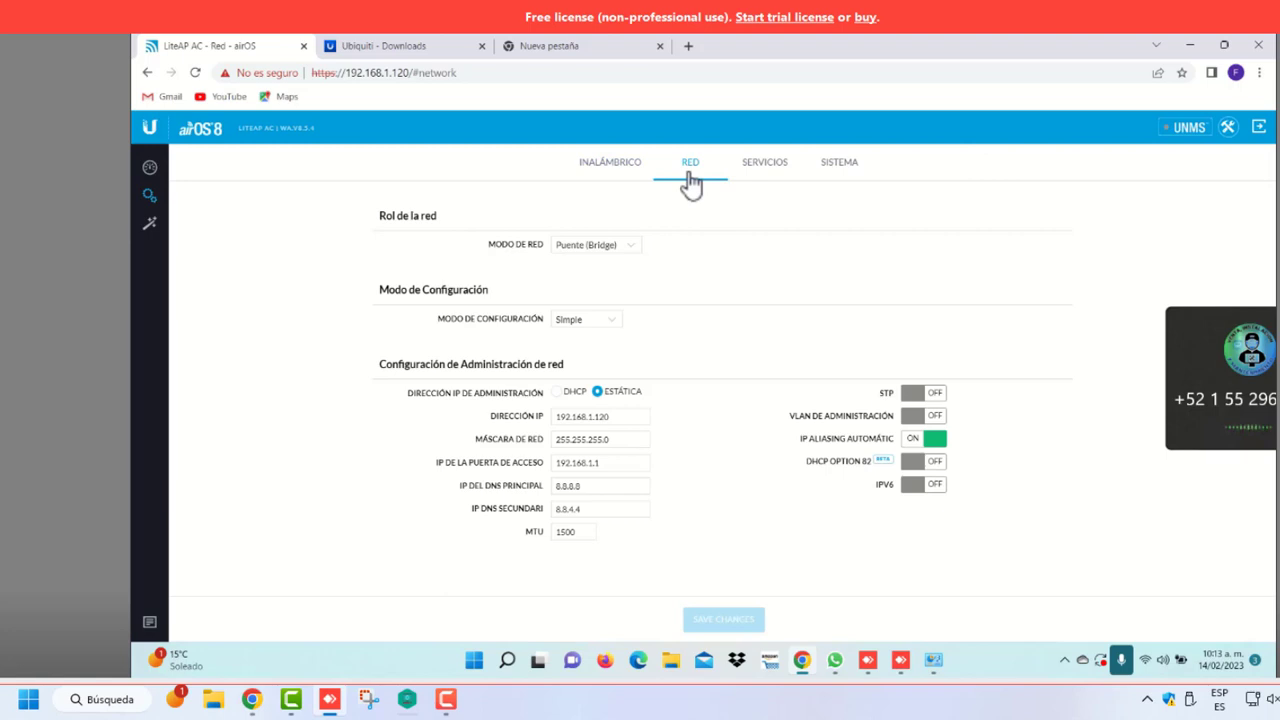
pyautogui.click(630, 172)
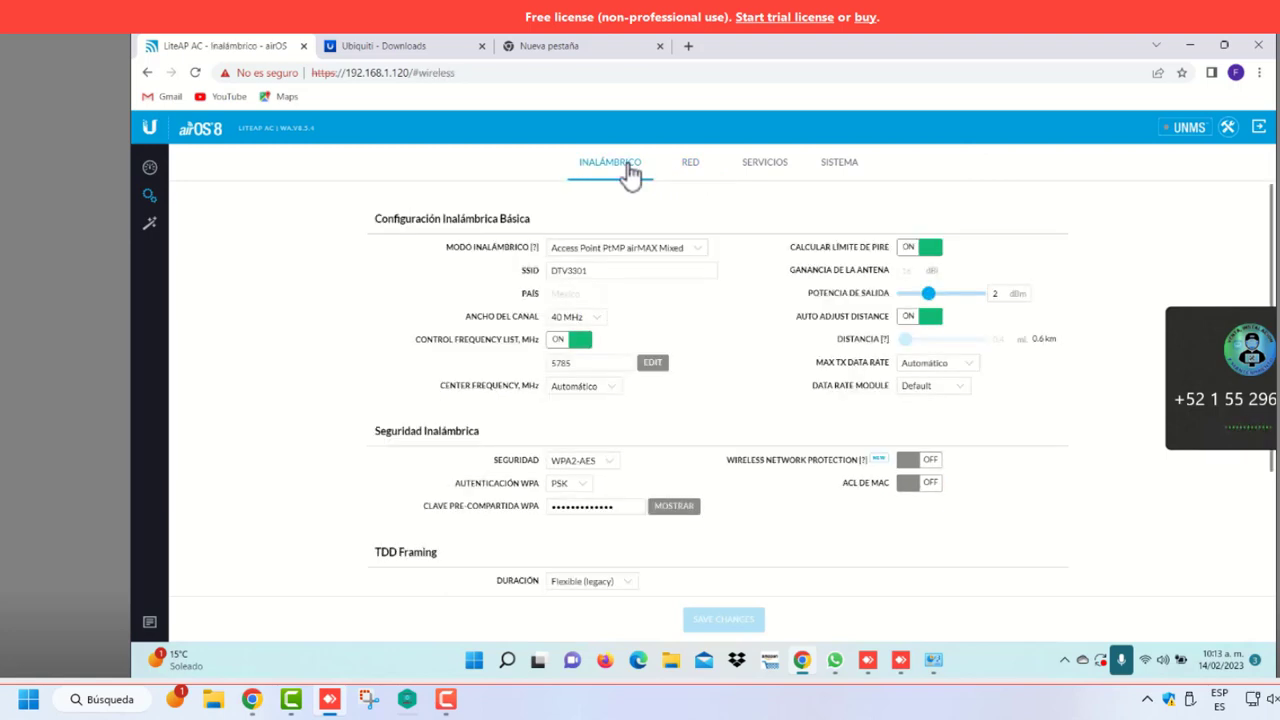
pyautogui.click(666, 509)
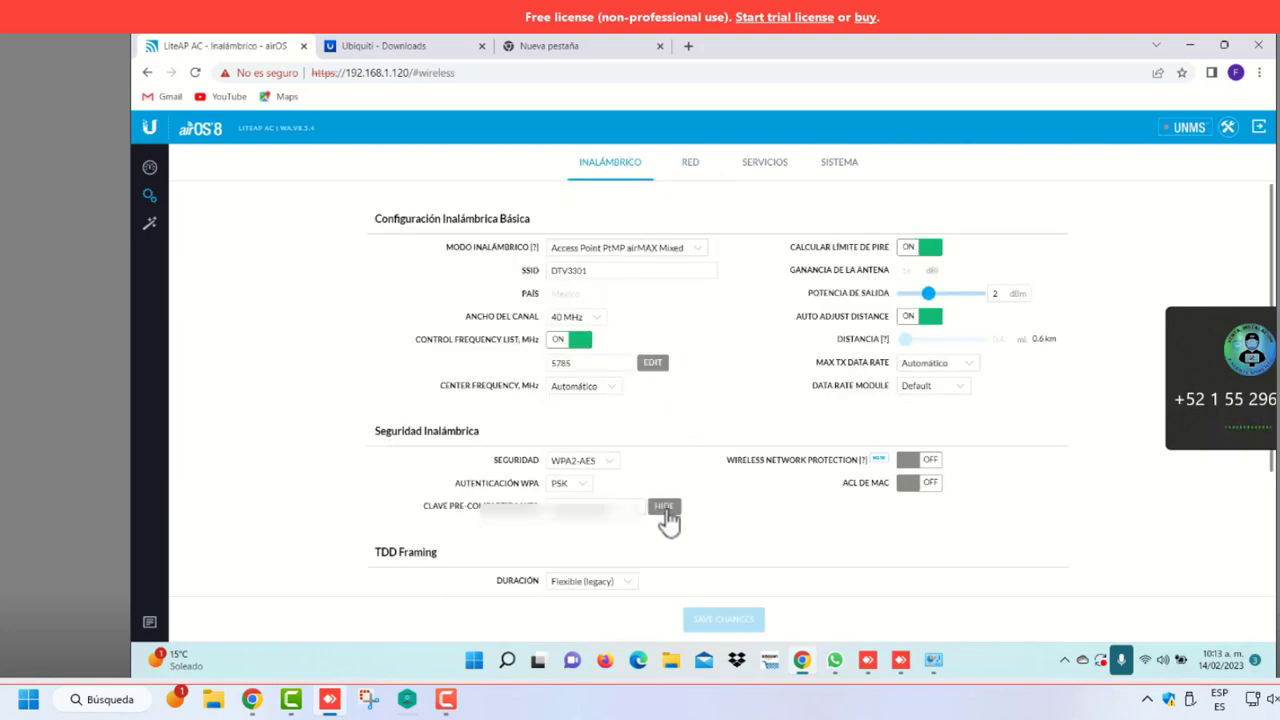
pyautogui.scroll(-3, 706, 384)
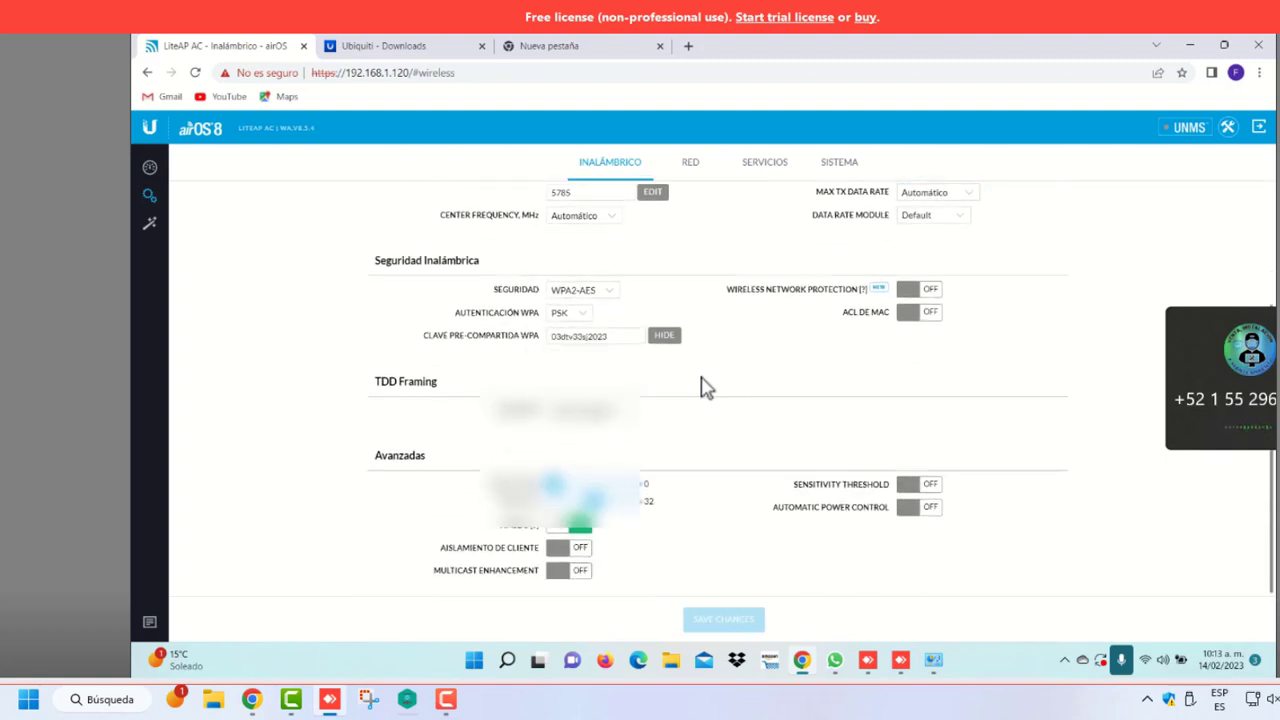
pyautogui.scroll(3, 709, 383)
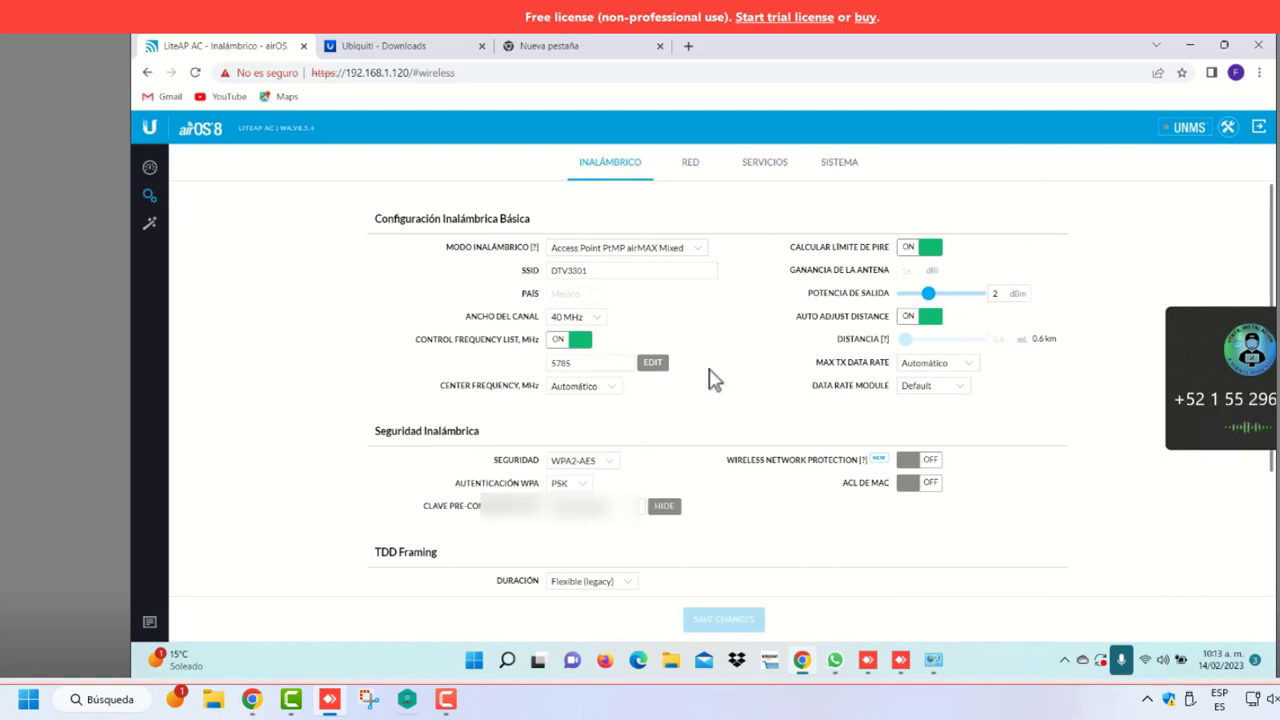
pyautogui.click(612, 390)
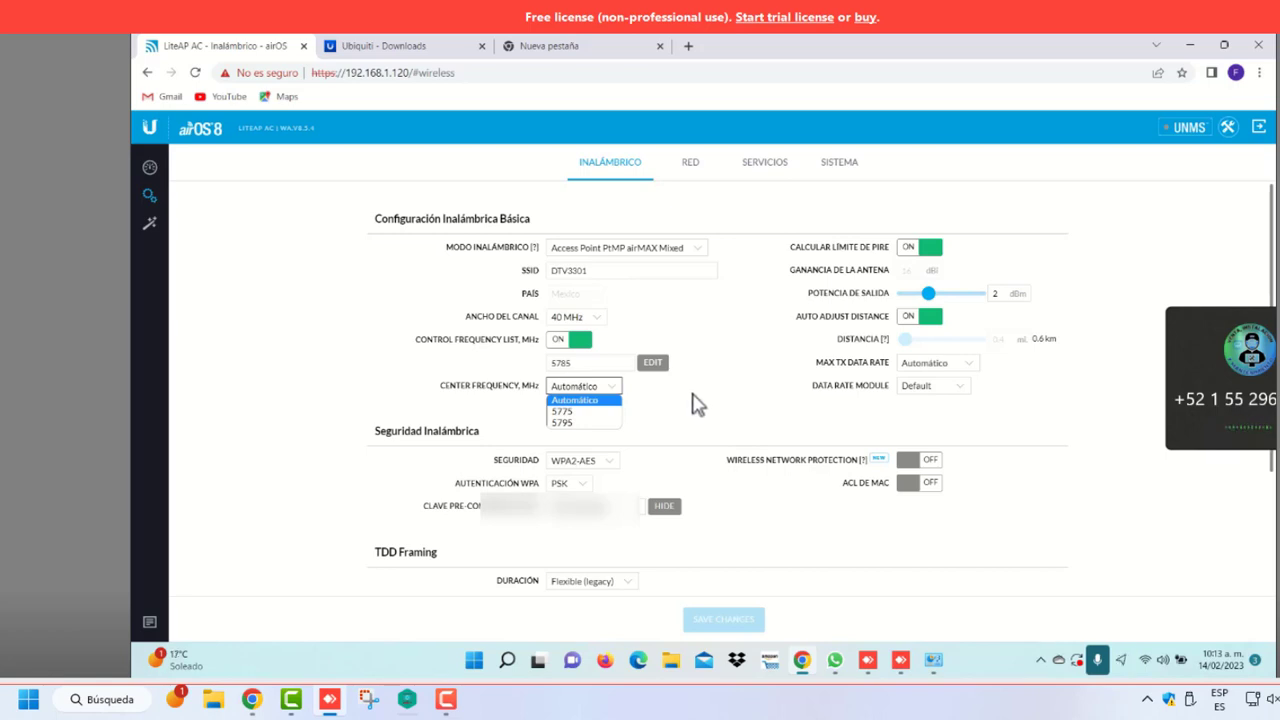
pyautogui.click(694, 403)
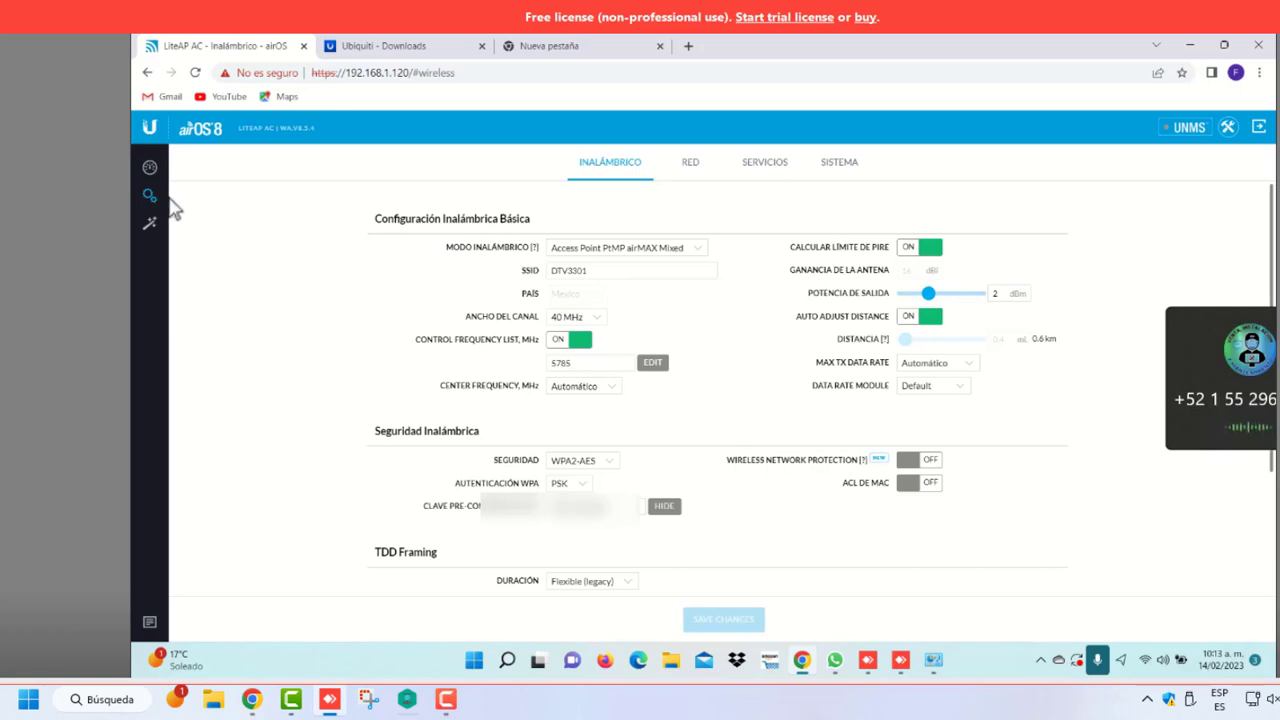
# View the Red page with management address 192.168.1.120, then close the Ubiquiti Downloads tab
pyautogui.click(696, 166)
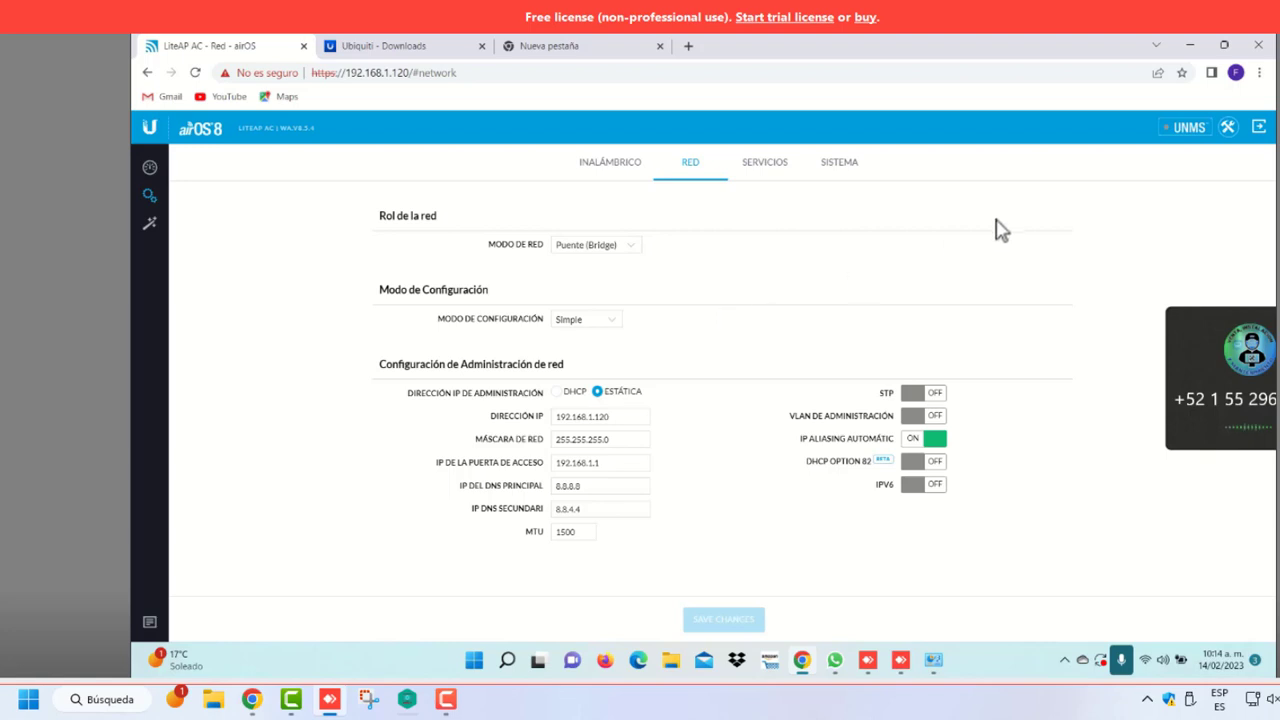
pyautogui.click(419, 49)
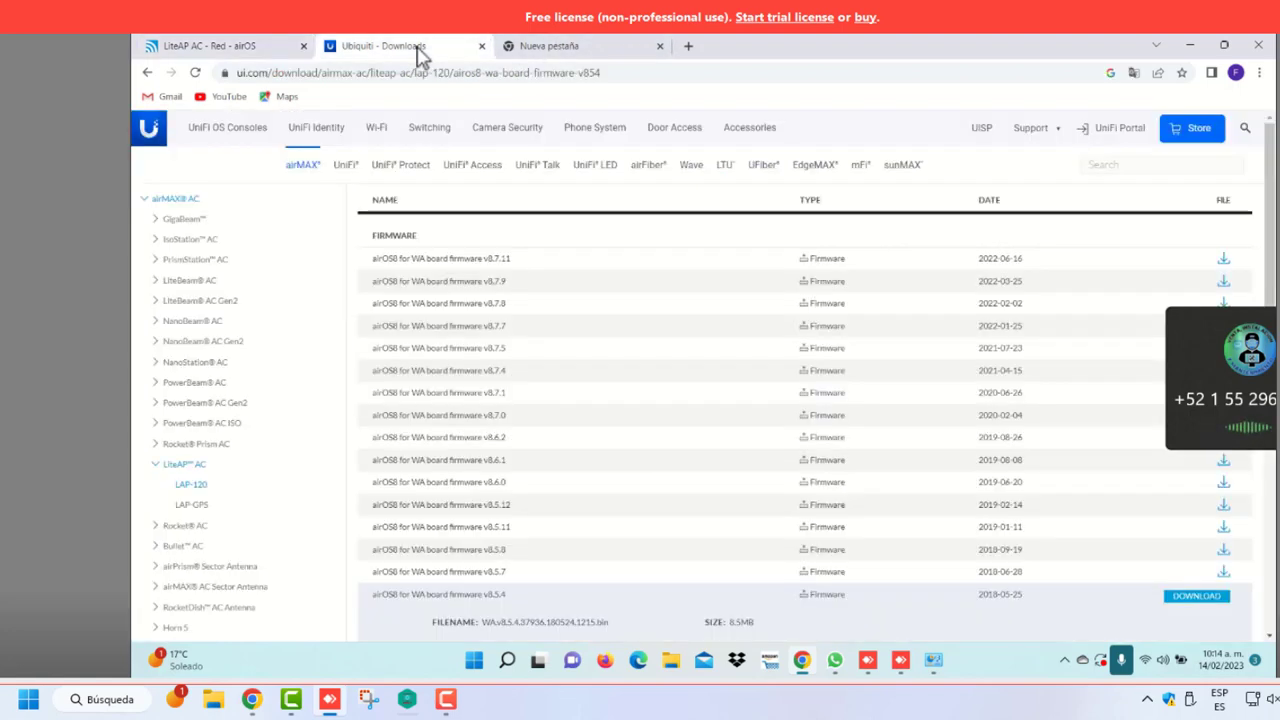
pyautogui.click(557, 52)
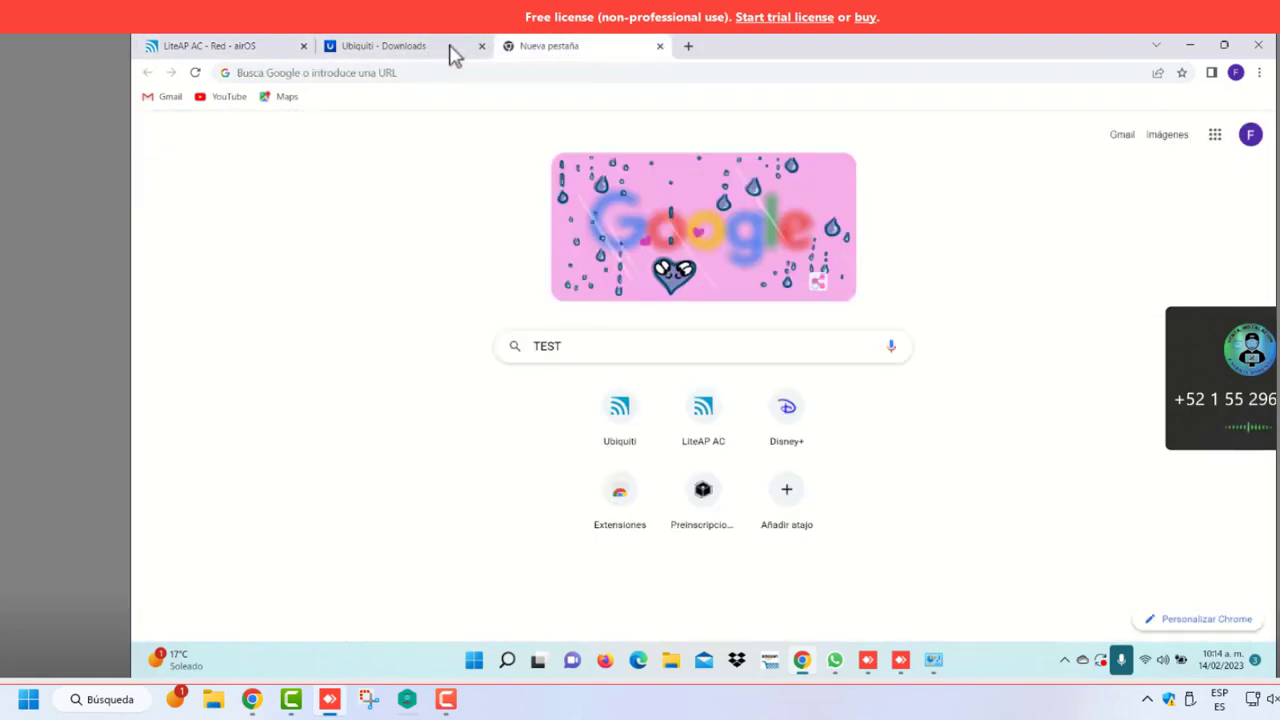
pyautogui.click(451, 50)
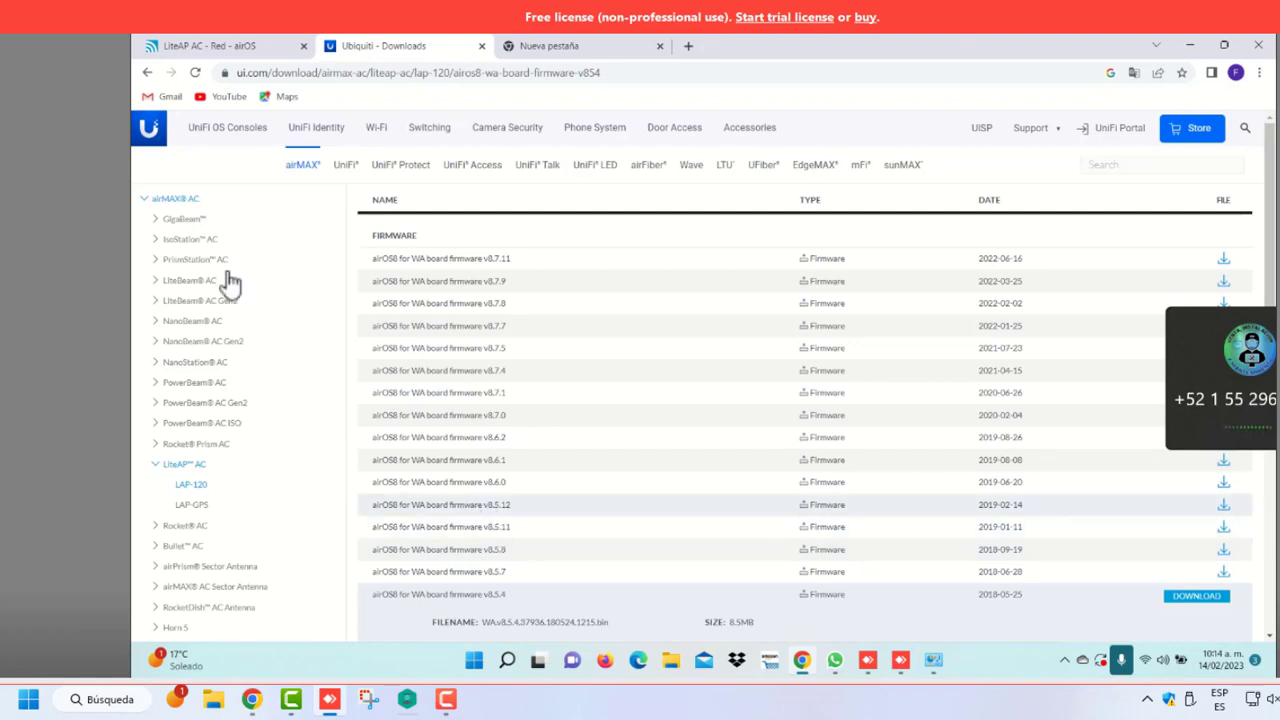
pyautogui.click(248, 50)
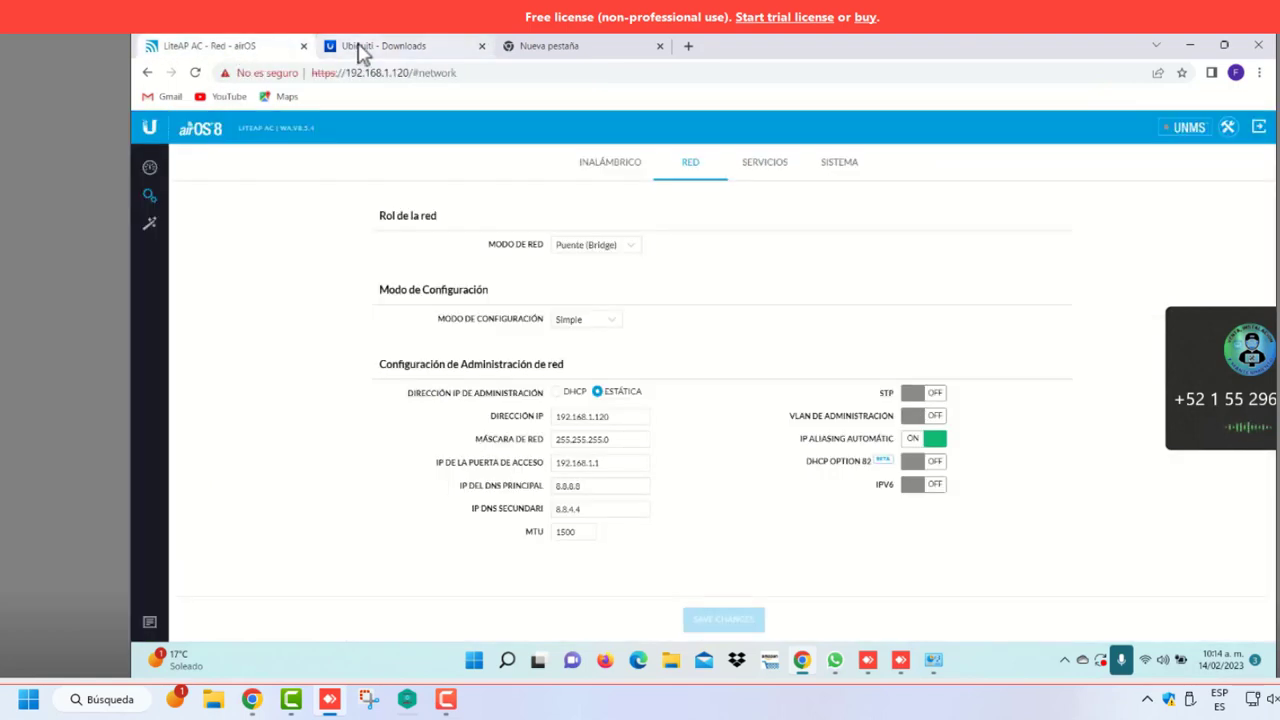
pyautogui.click(360, 48)
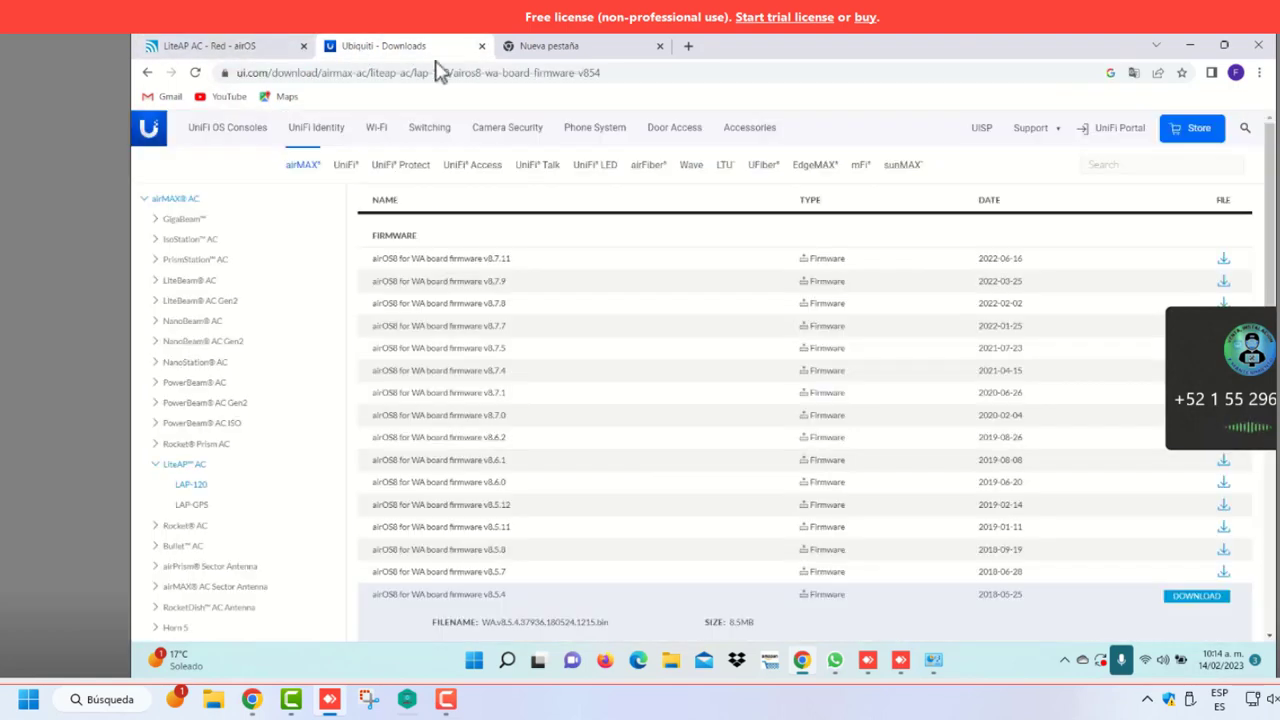
pyautogui.click(481, 46)
# Open the Ethernet adapter's Internet Protocol version 4 (TCP/IPv4) properties
pyautogui.click(933, 662)
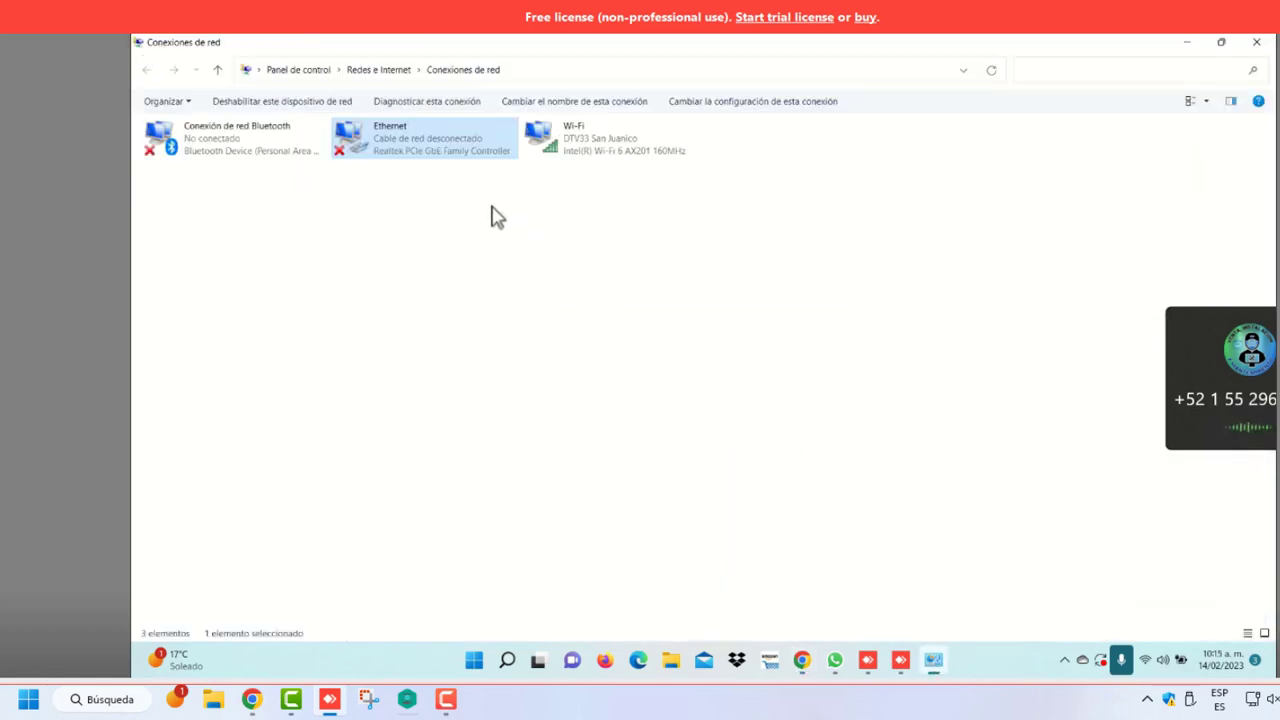
pyautogui.rightClick(437, 154)
pyautogui.click(505, 297)
pyautogui.click(325, 273)
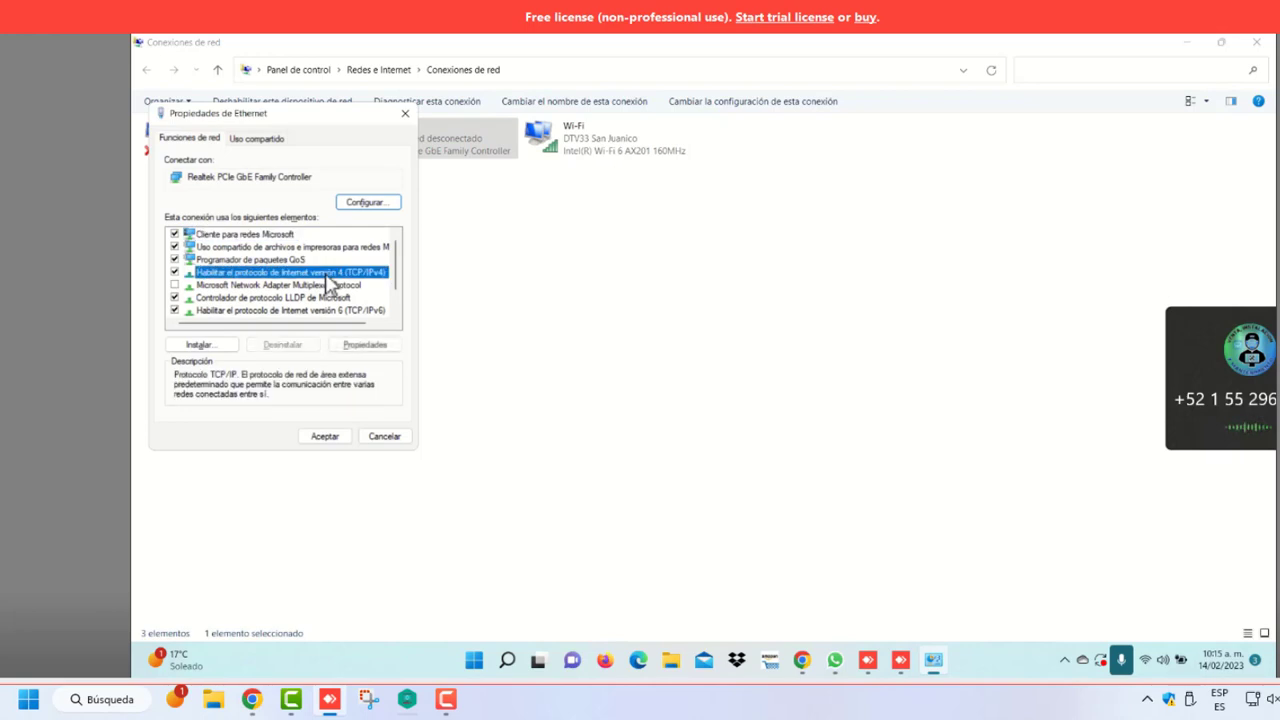
pyautogui.click(366, 345)
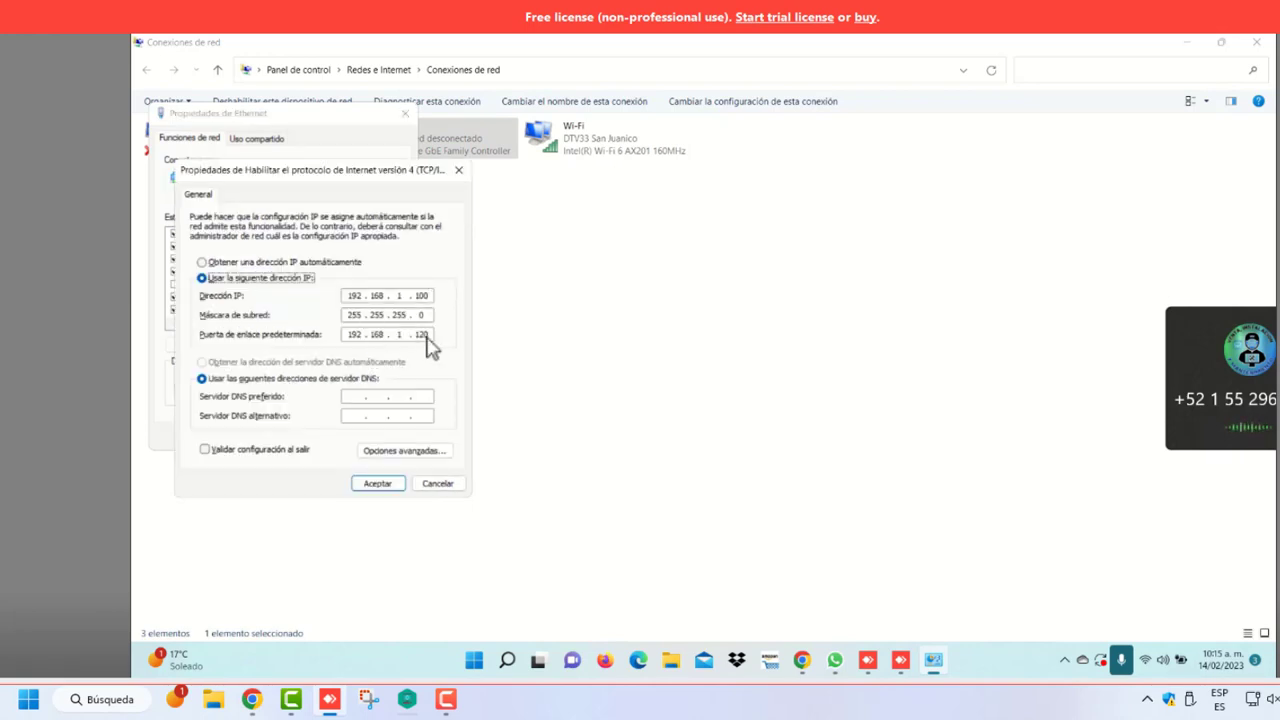
# Change the default gateway's last octet, keeping IP 192.168.1.100, and apply the settings
pyautogui.click(421, 335)
pyautogui.press('BackSpace')
pyautogui.press('capslock')
pyautogui.click(388, 484)
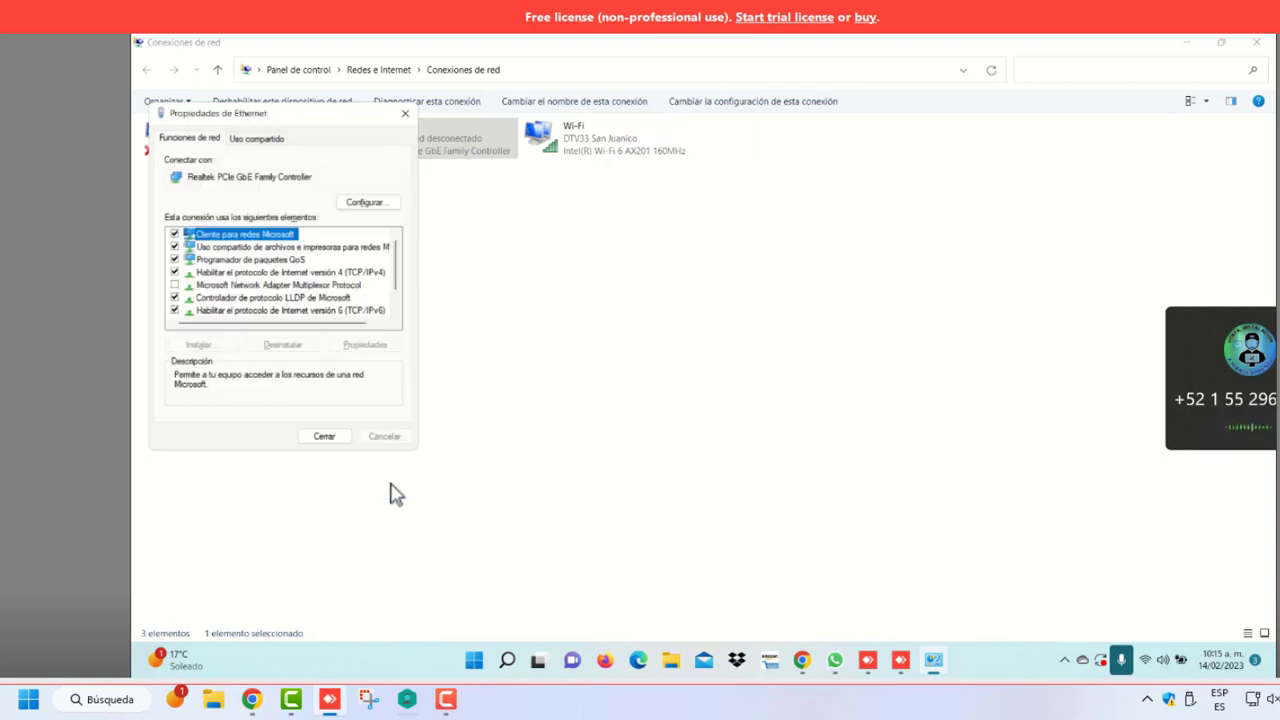
pyautogui.click(324, 437)
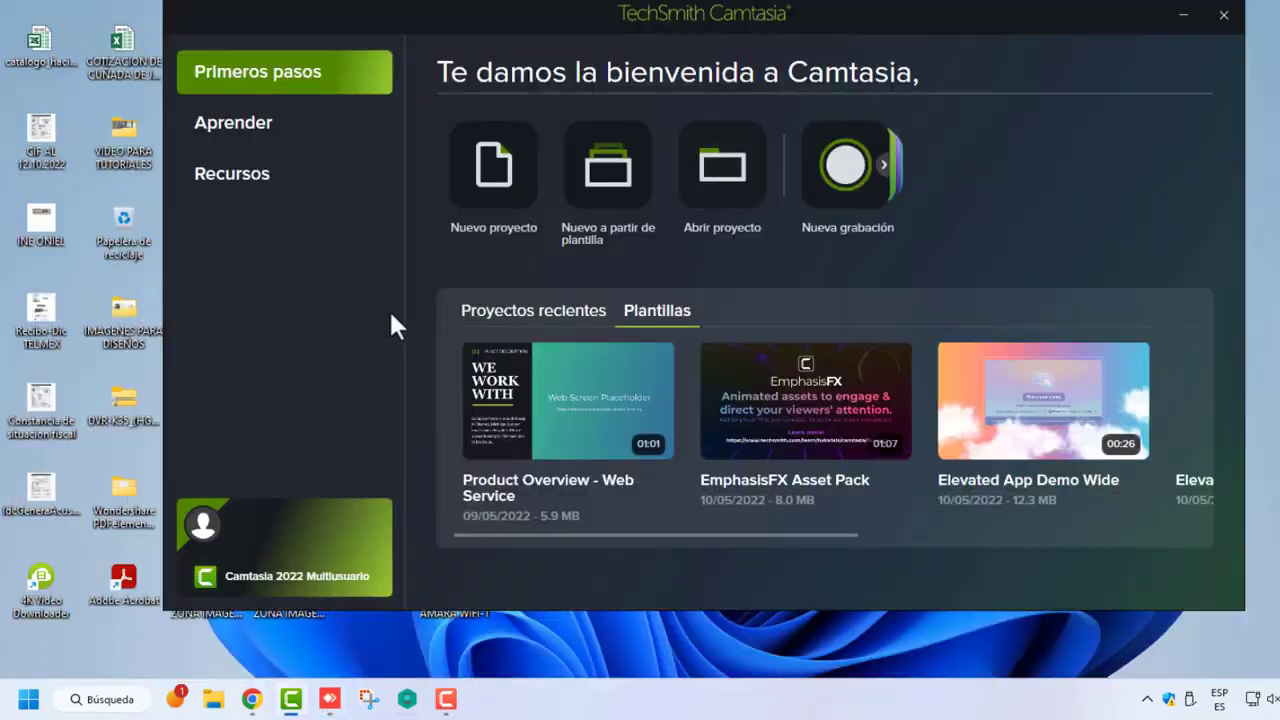
pyautogui.click(446, 699)
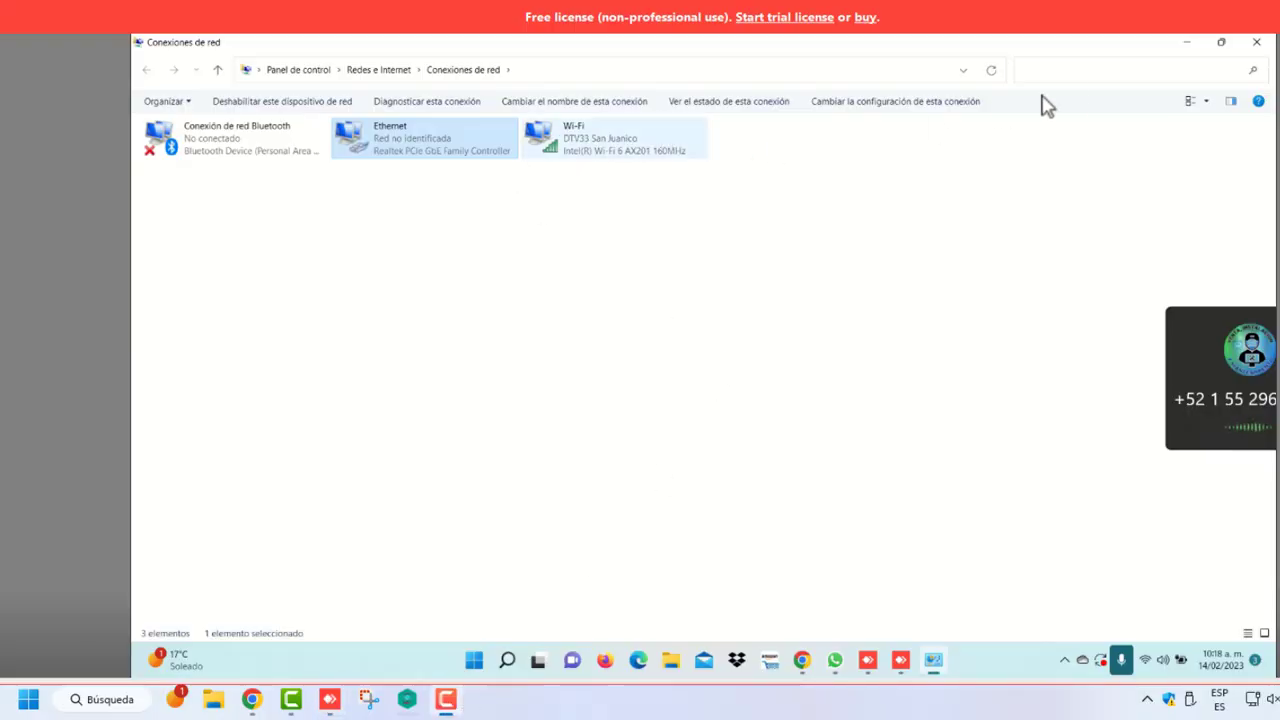
pyautogui.click(1187, 44)
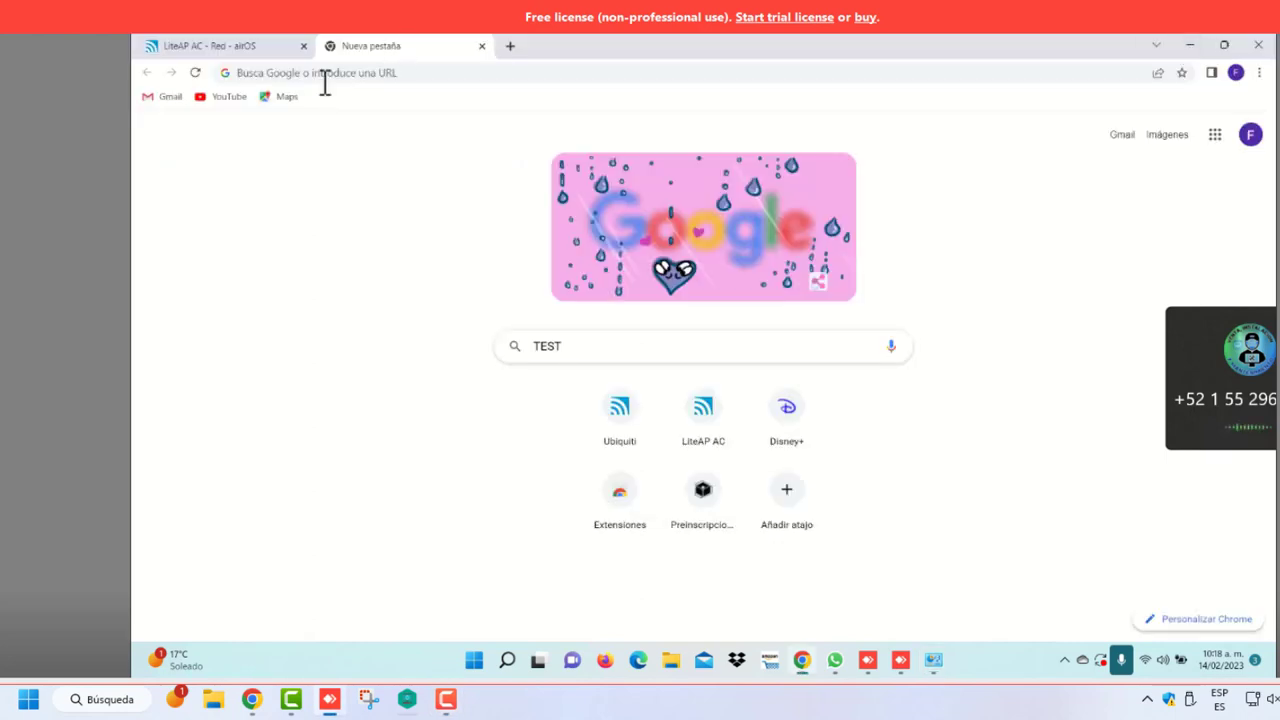
# Load 192.168.1.20 in Chrome and proceed past the privacy warning to the unsecured site
pyautogui.click(281, 72)
pyautogui.write('192.168.1.20')
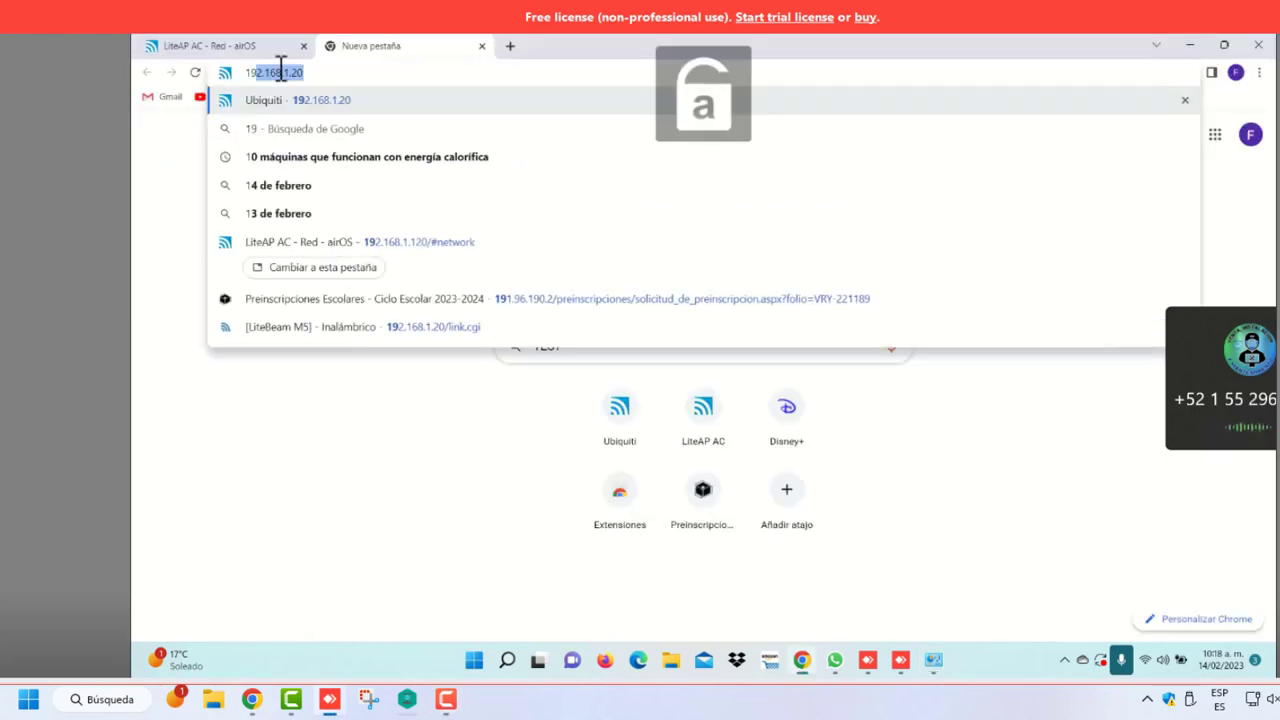
pyautogui.press('Return')
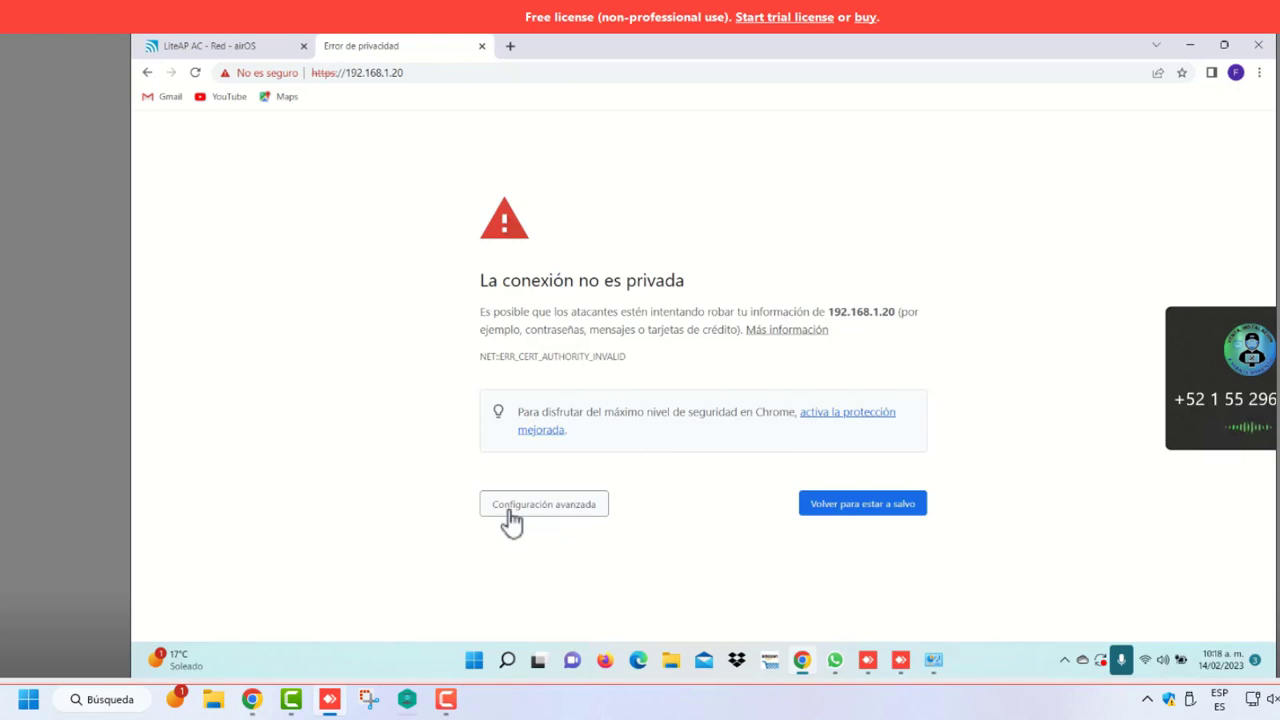
pyautogui.click(528, 510)
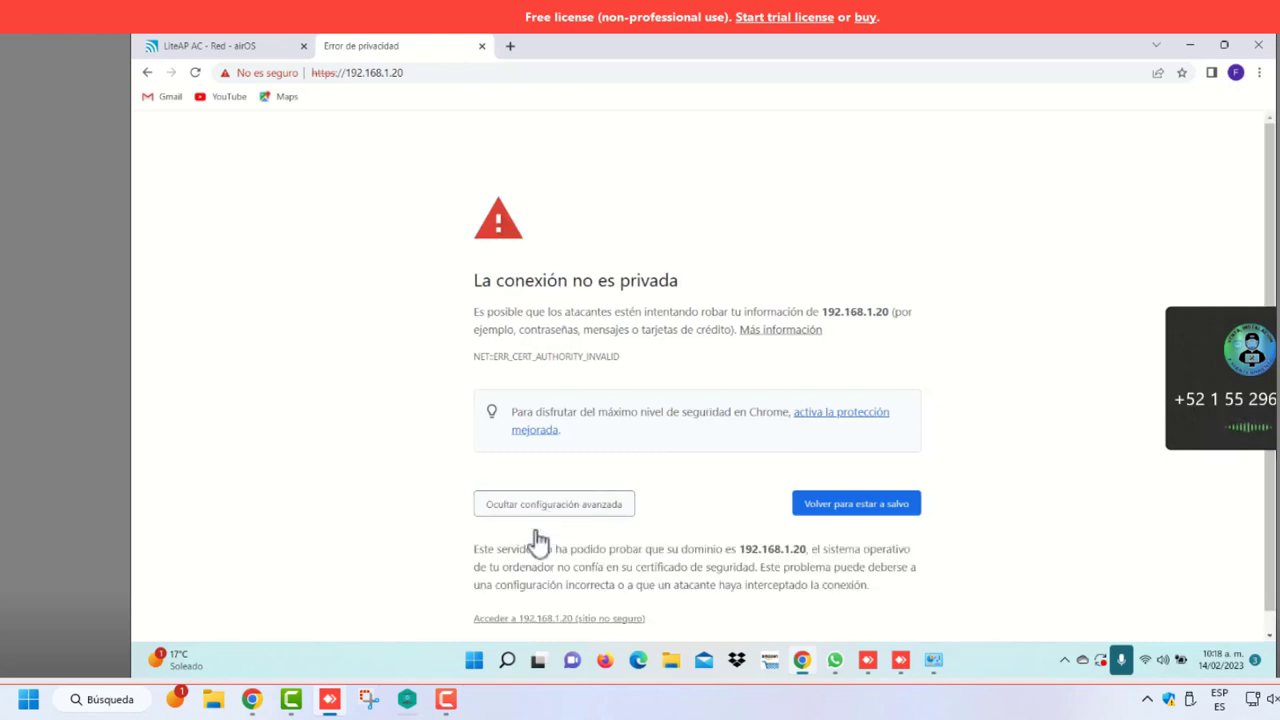
pyautogui.scroll(-1, 540, 545)
pyautogui.click(593, 600)
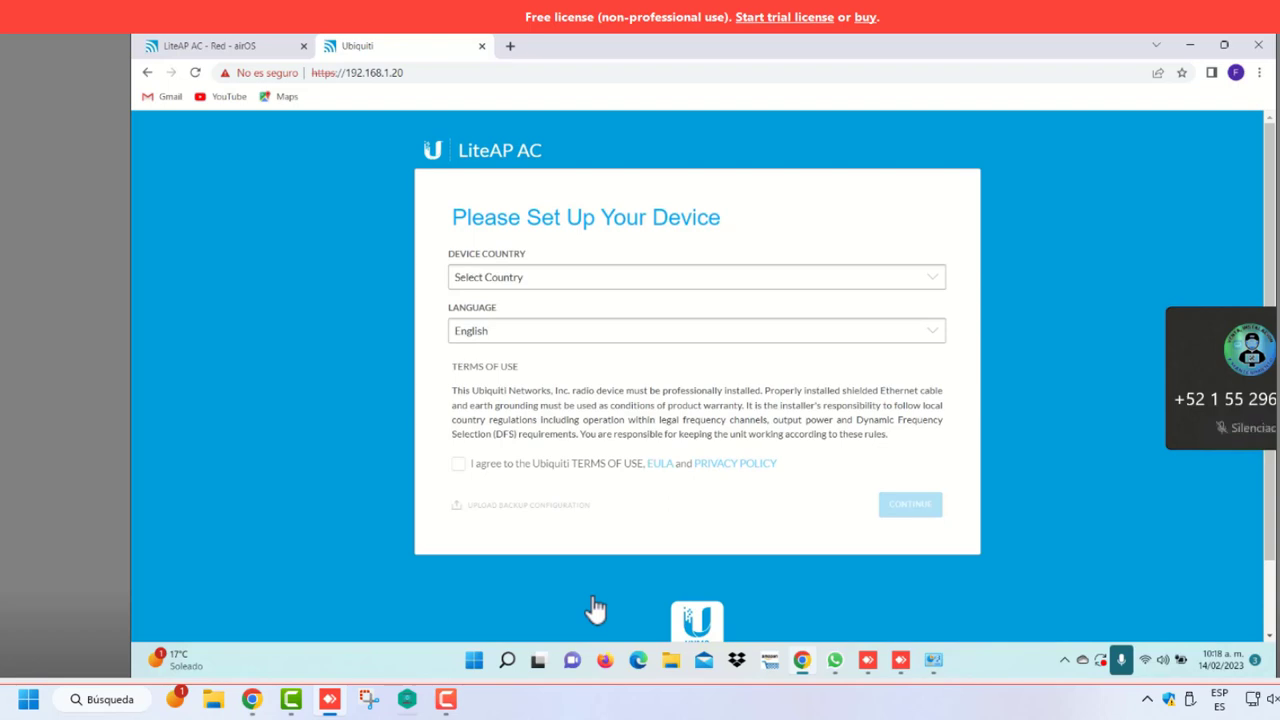
# Set the language to Español and device country to Mexico, and accept the terms of use
pyautogui.click(512, 340)
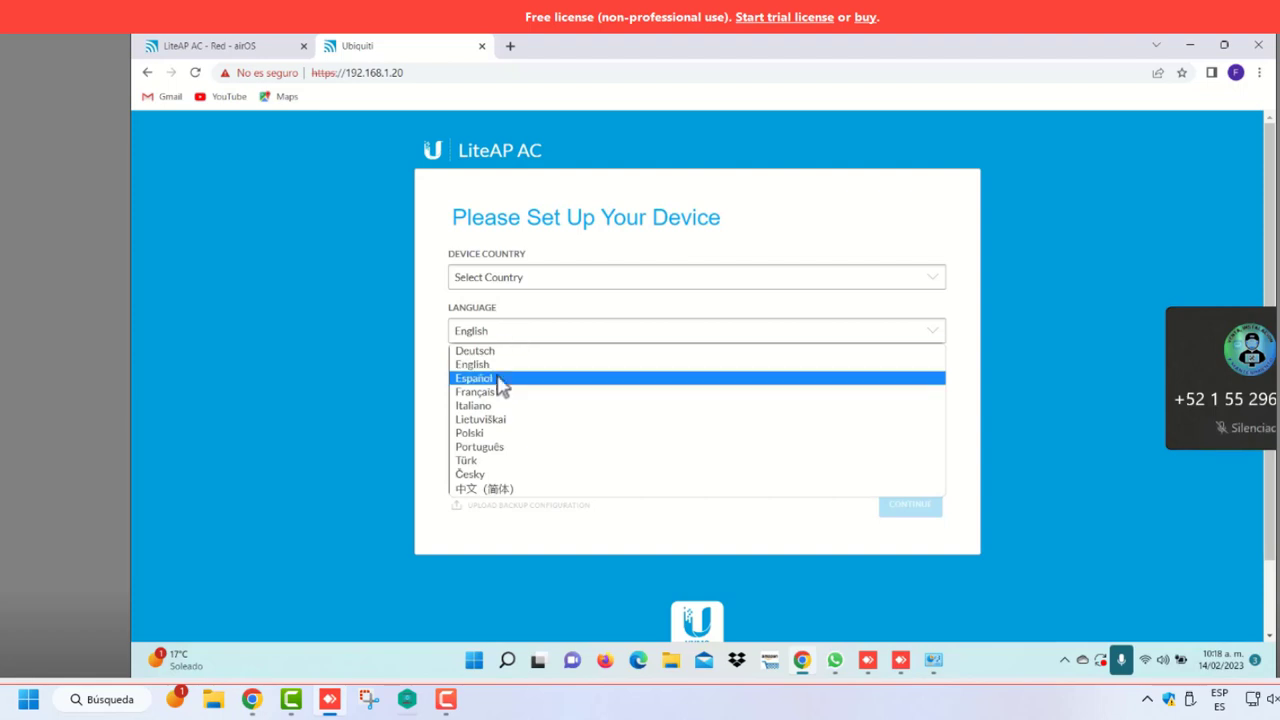
pyautogui.click(498, 377)
pyautogui.click(509, 284)
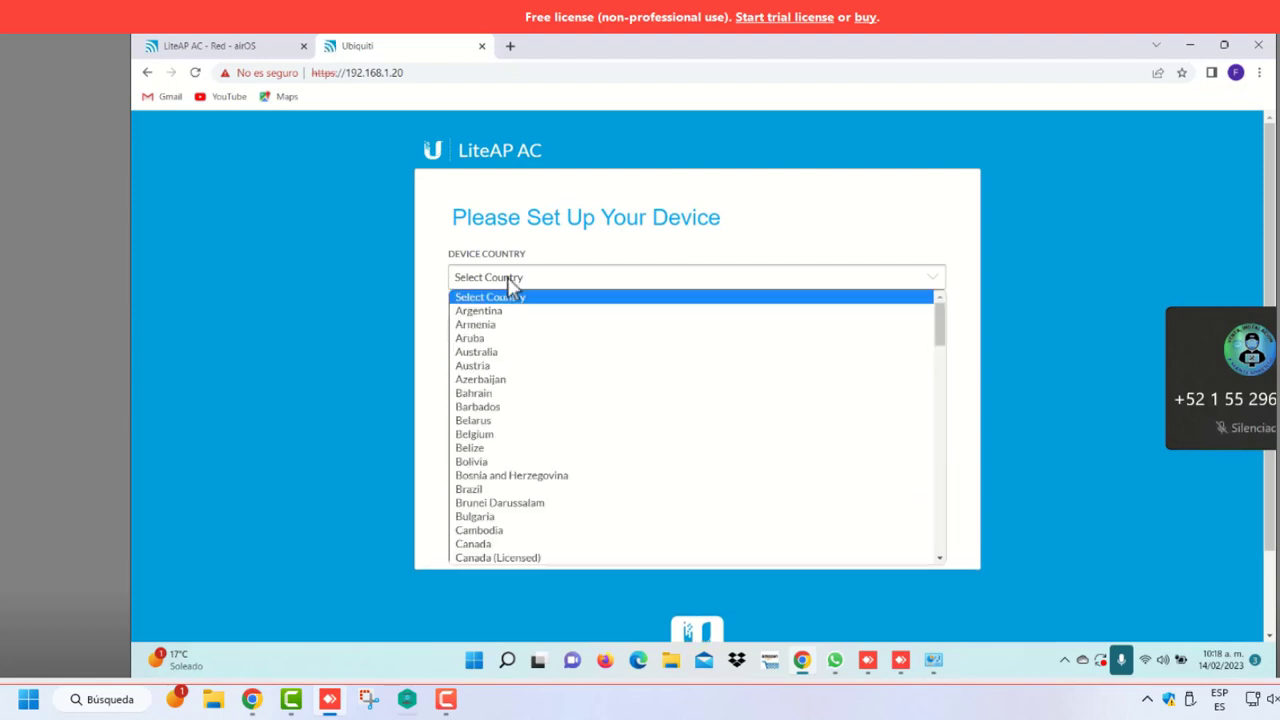
pyautogui.press('m')
pyautogui.scroll(-4, 520, 440)
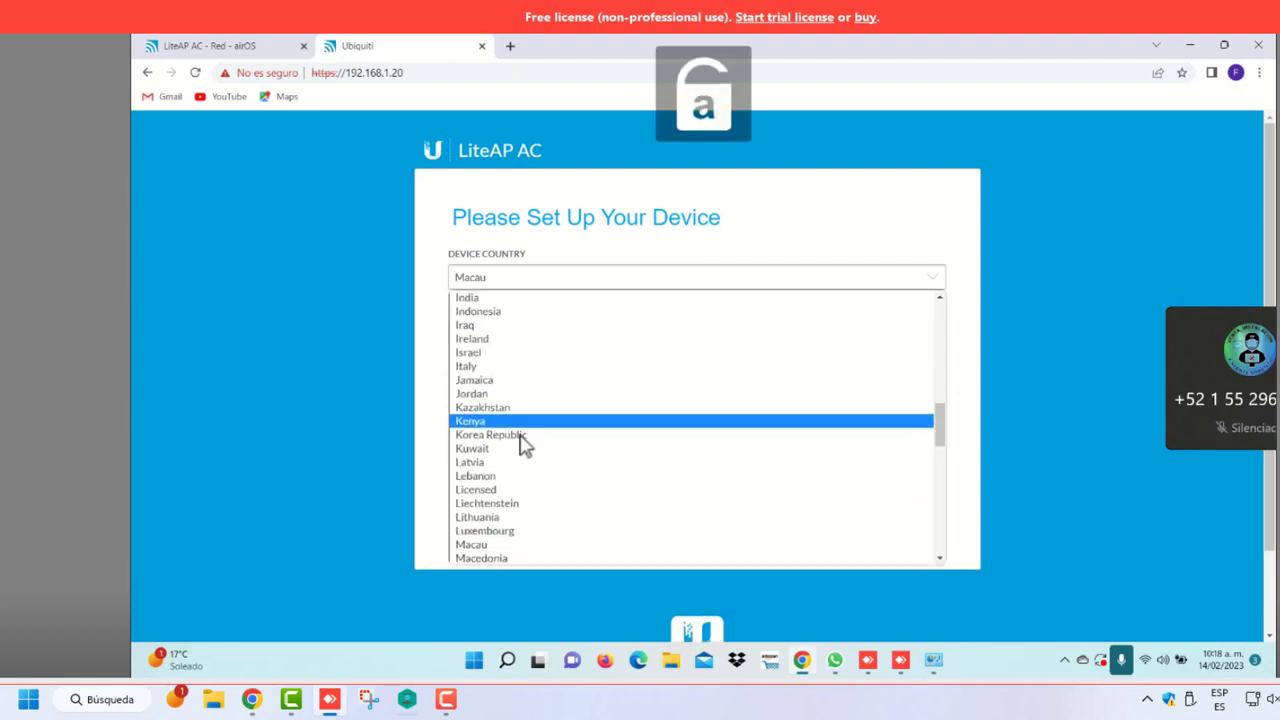
pyautogui.click(486, 316)
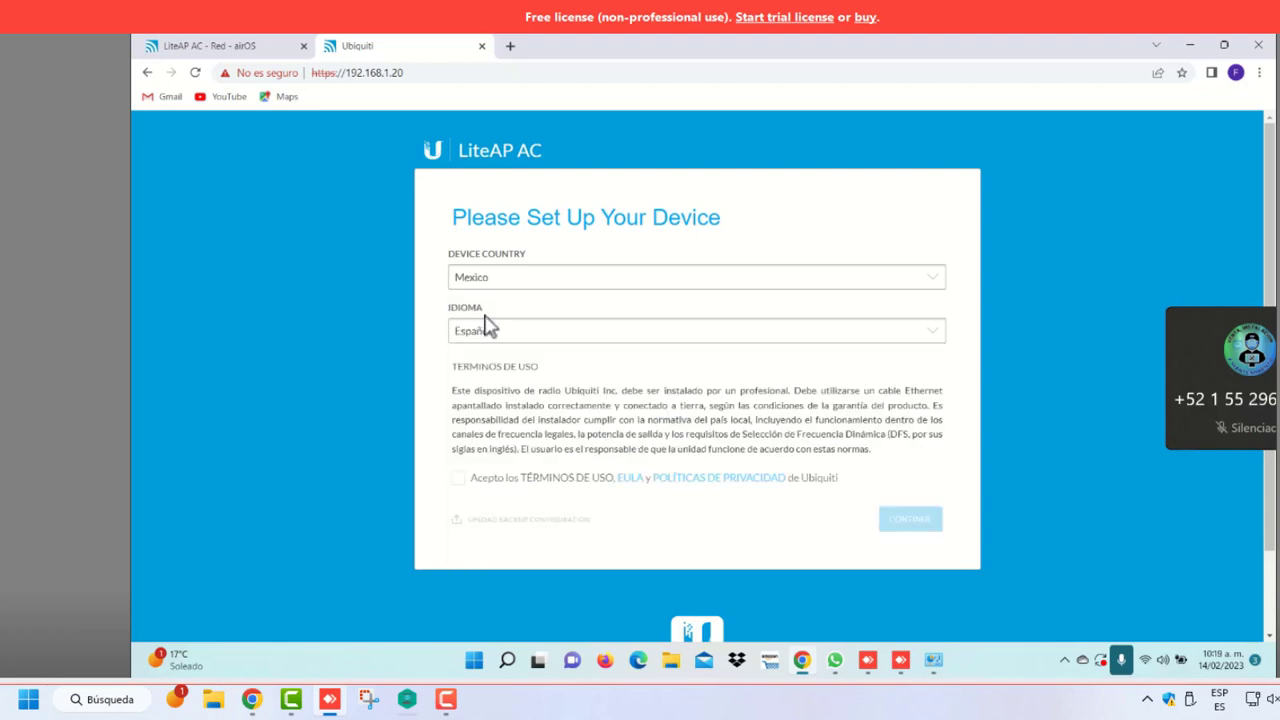
pyautogui.click(460, 478)
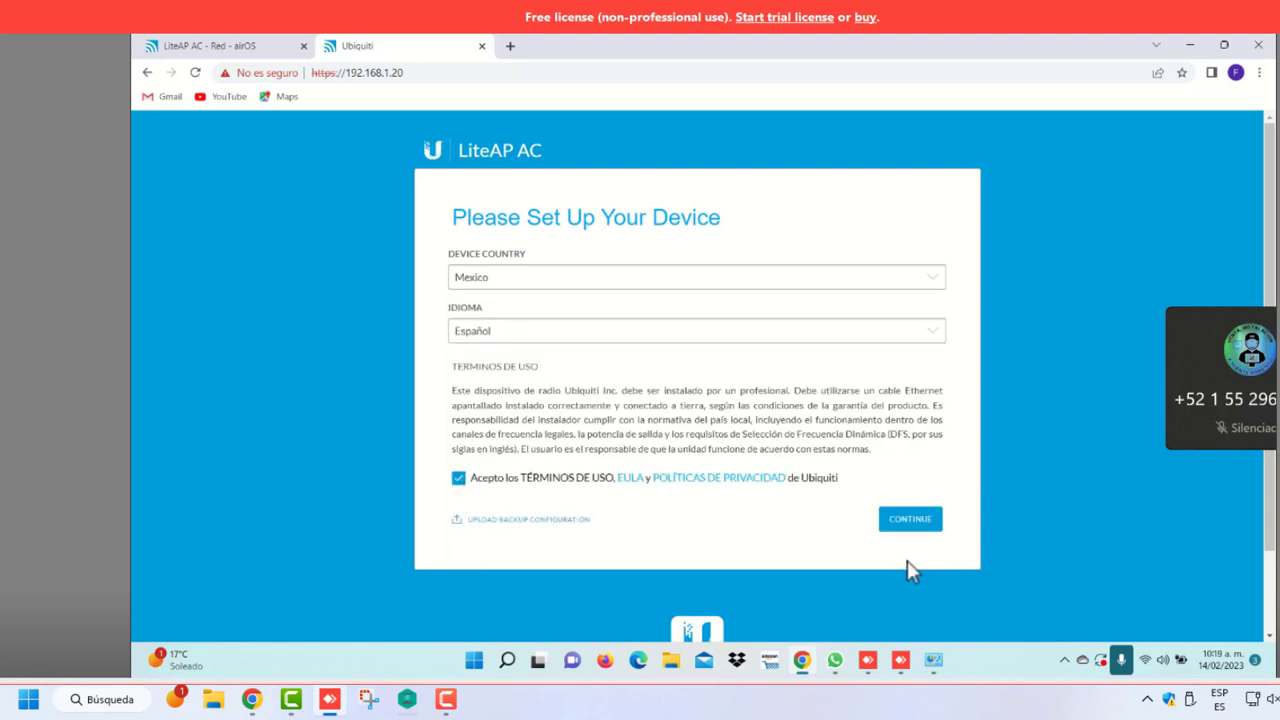
pyautogui.click(916, 522)
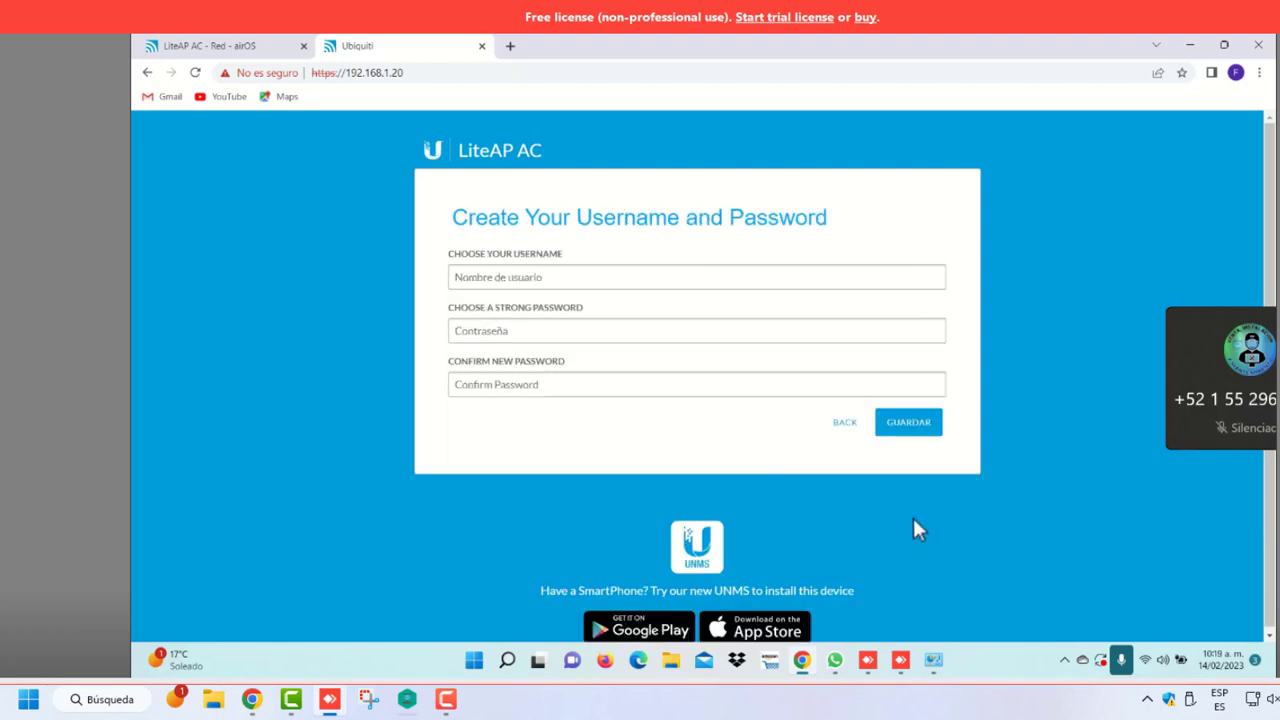
# Create the admin login from a saved username plus a new password, and save it
pyautogui.click(521, 281)
pyautogui.click(549, 340)
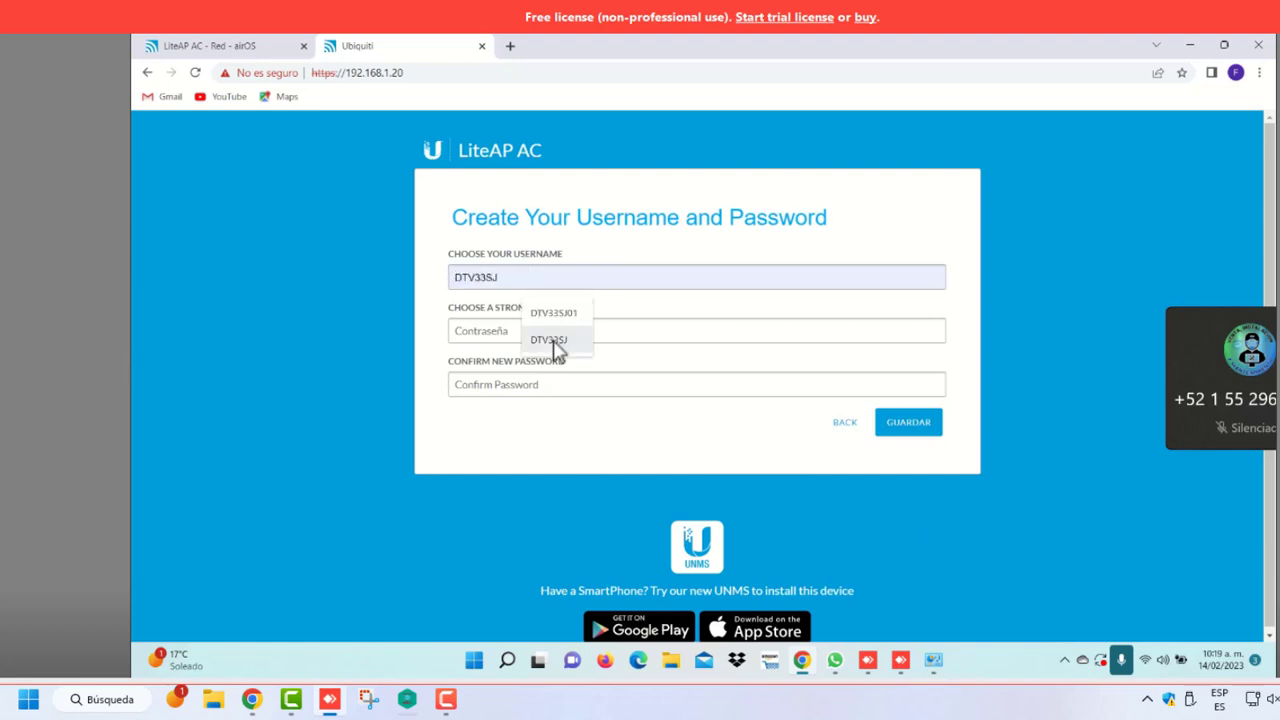
pyautogui.click(494, 332)
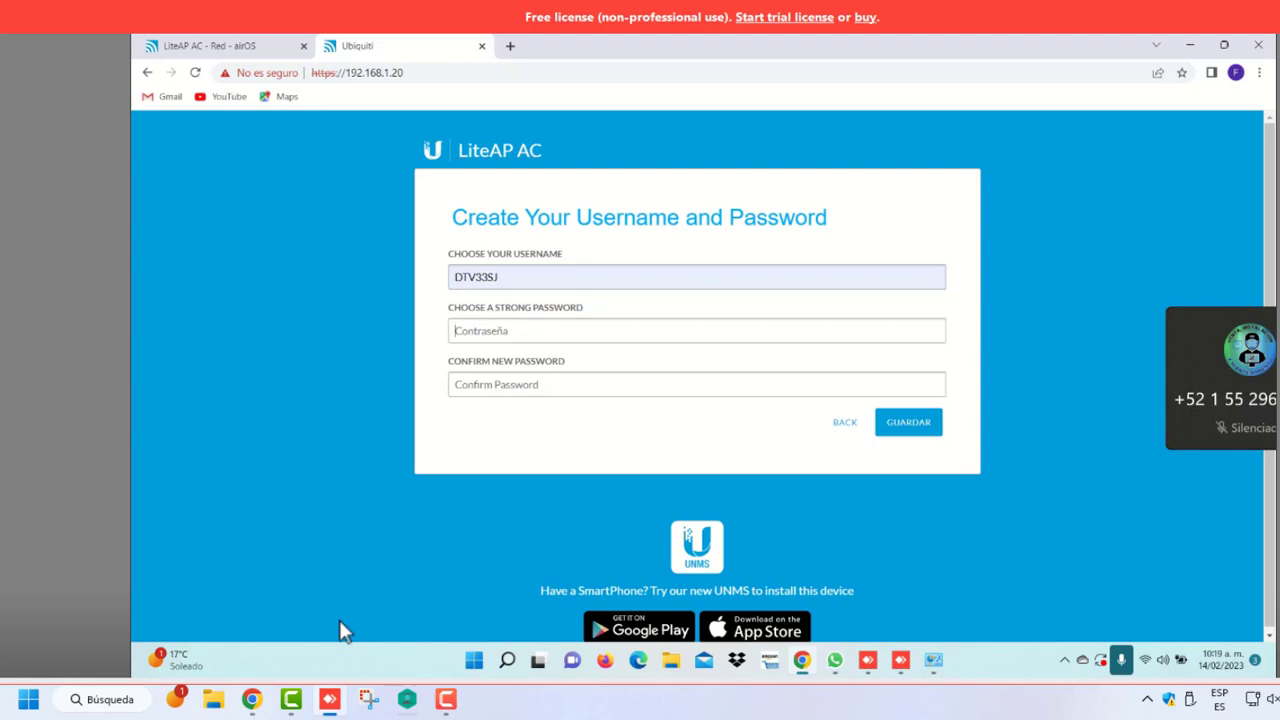
pyautogui.click(917, 428)
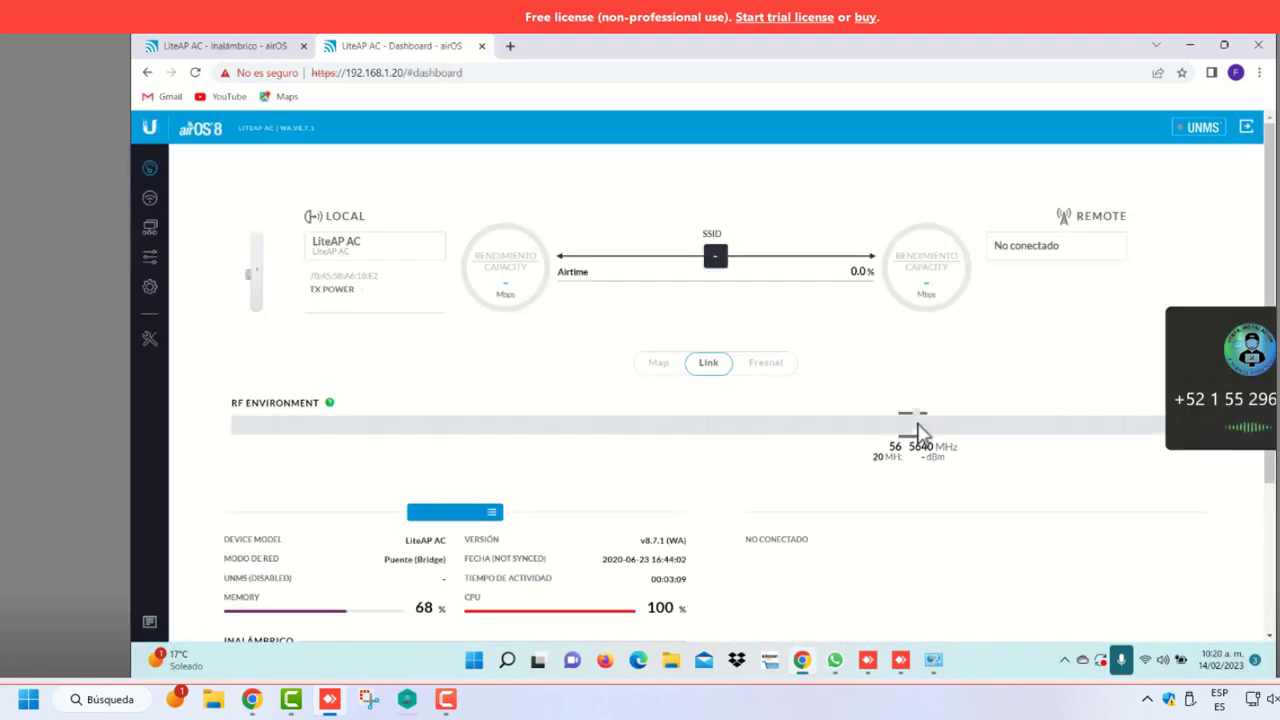
# From Sistema, upload firmware file WA.v8.5.4.37936.180524.1215.bin from the Desktop
pyautogui.click(150, 288)
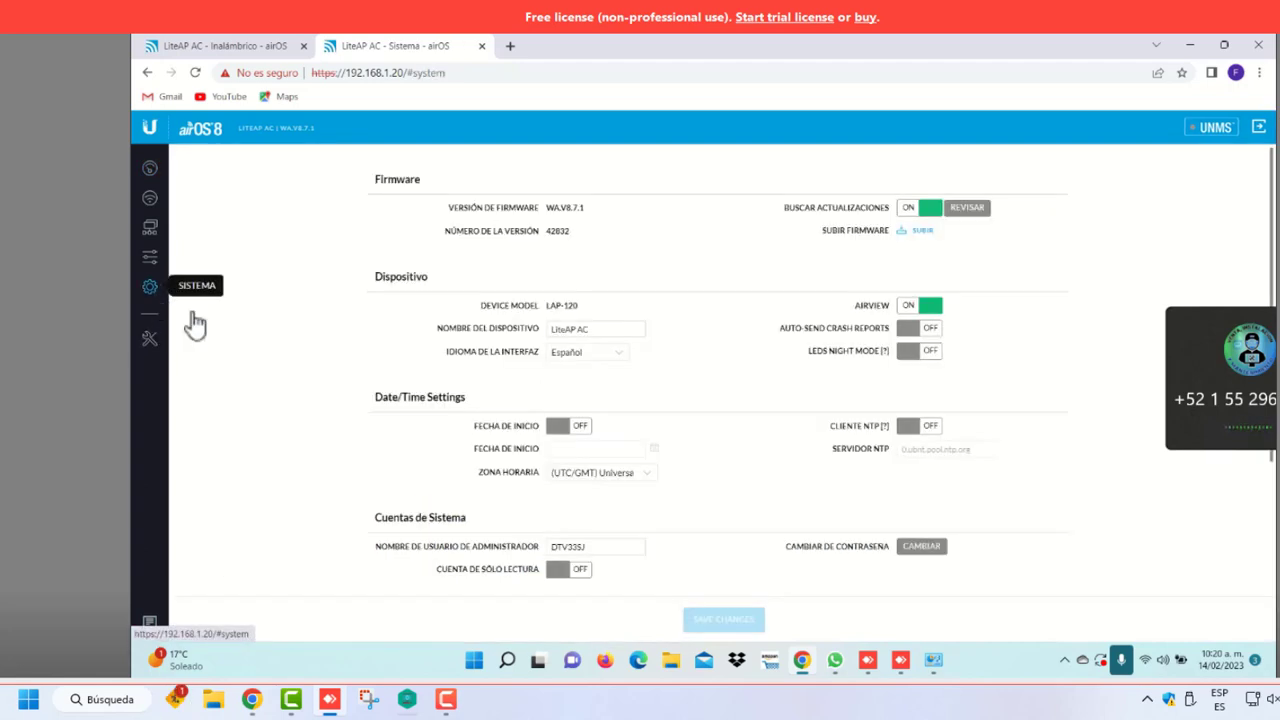
pyautogui.click(921, 234)
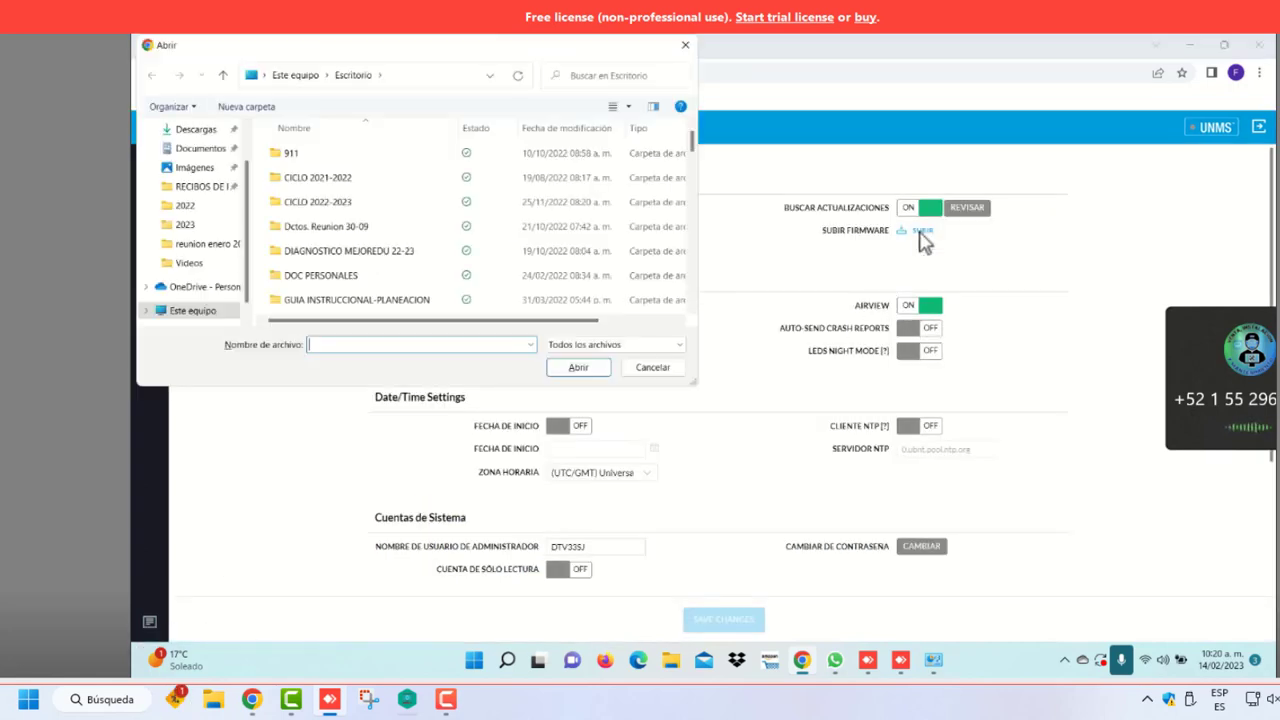
pyautogui.scroll(-5, 557, 270)
pyautogui.scroll(-4, 552, 272)
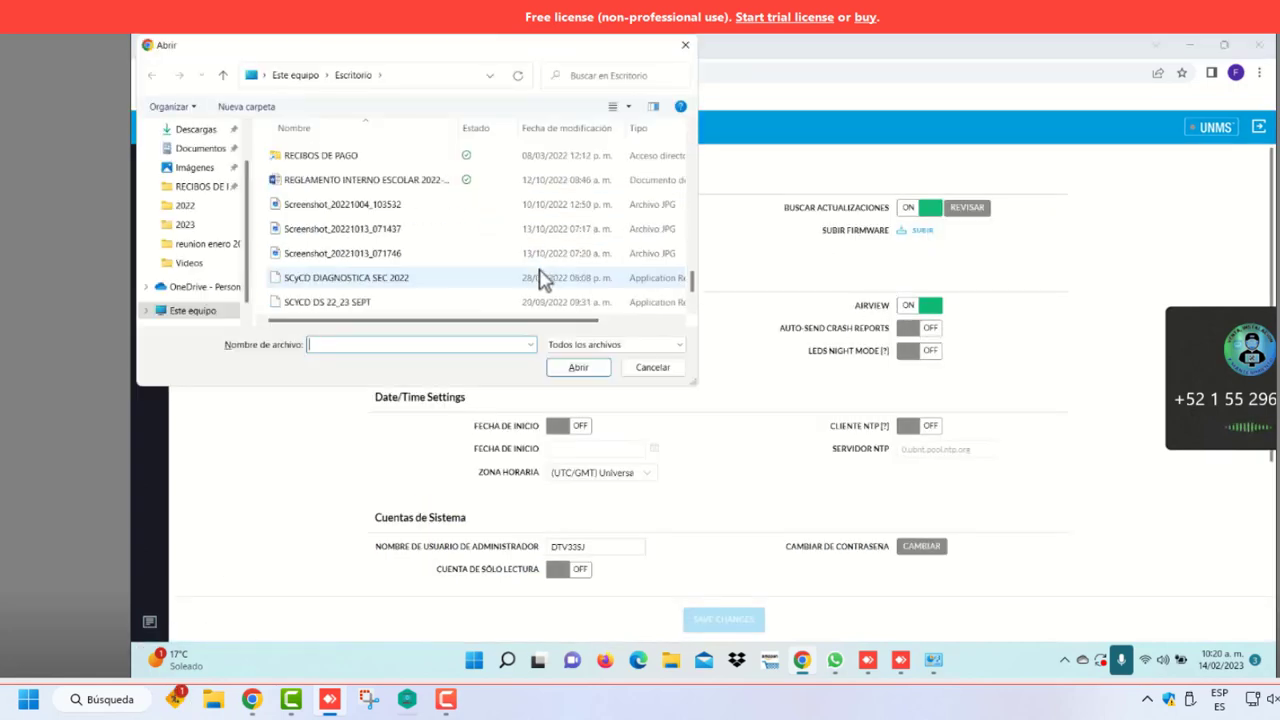
pyautogui.click(365, 305)
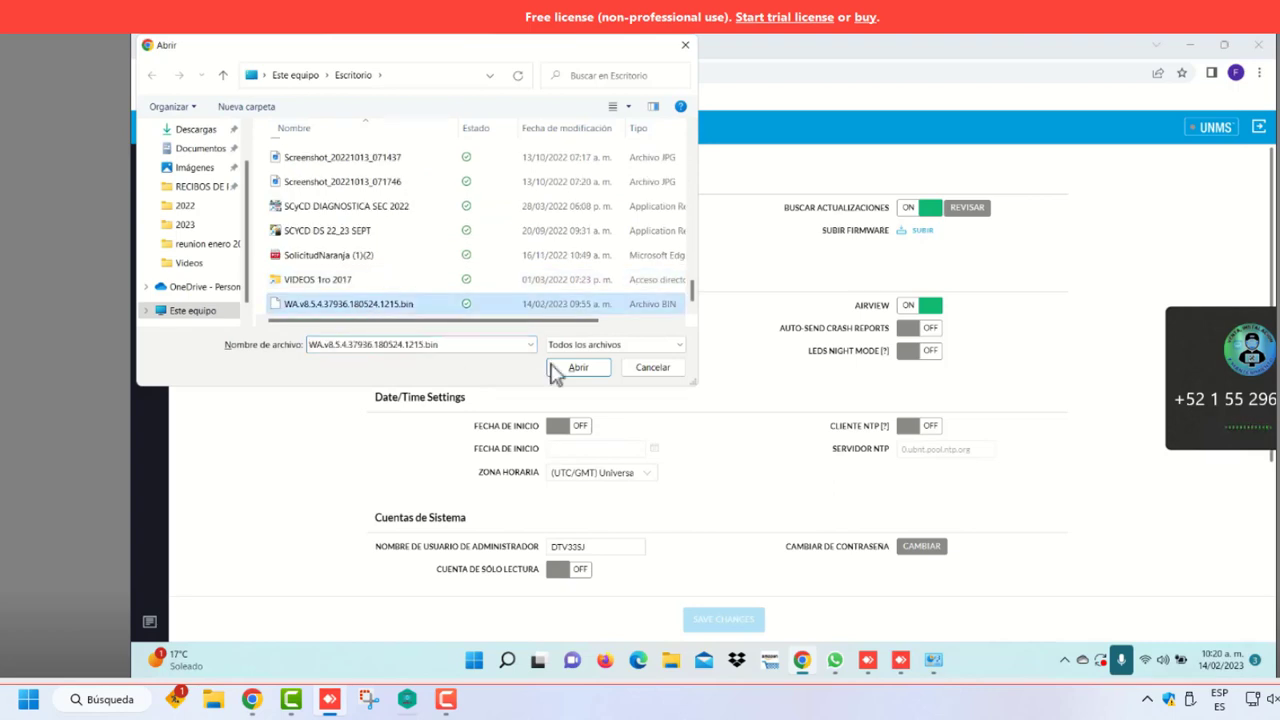
pyautogui.click(580, 368)
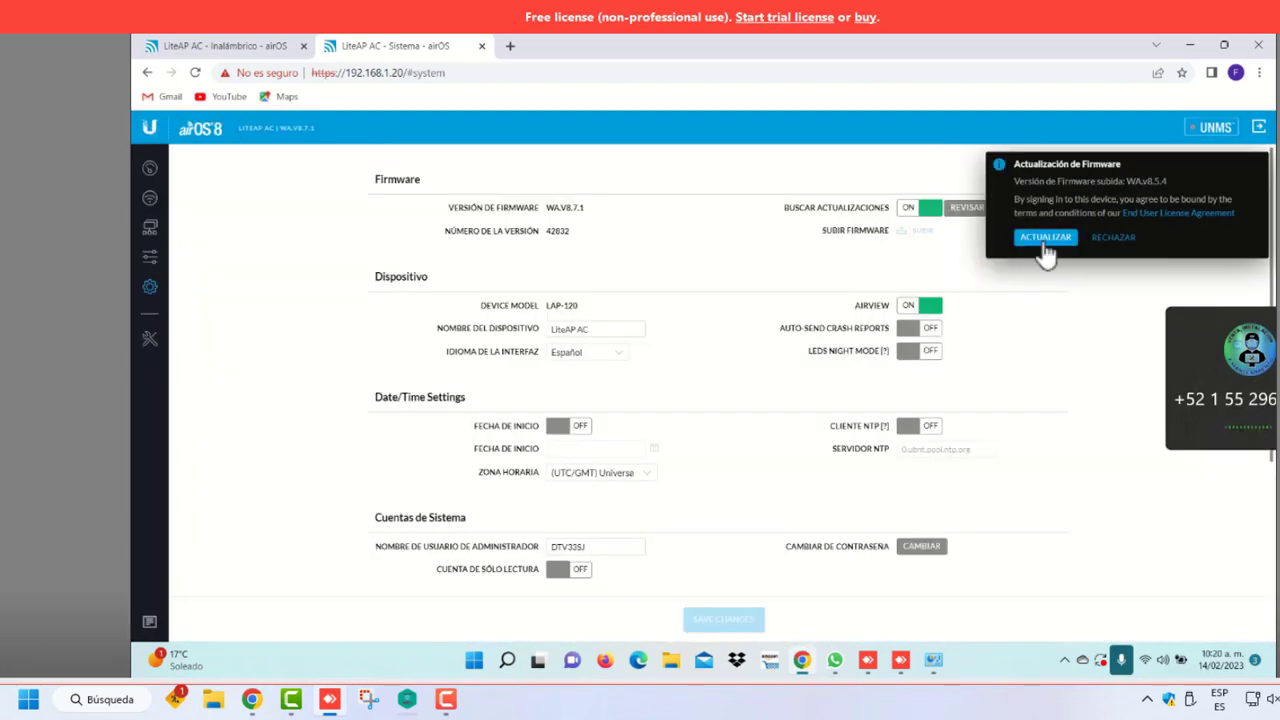
# Install the uploaded WA.v8.5.4 firmware and let the device reboot to sign-in
pyautogui.click(1043, 240)
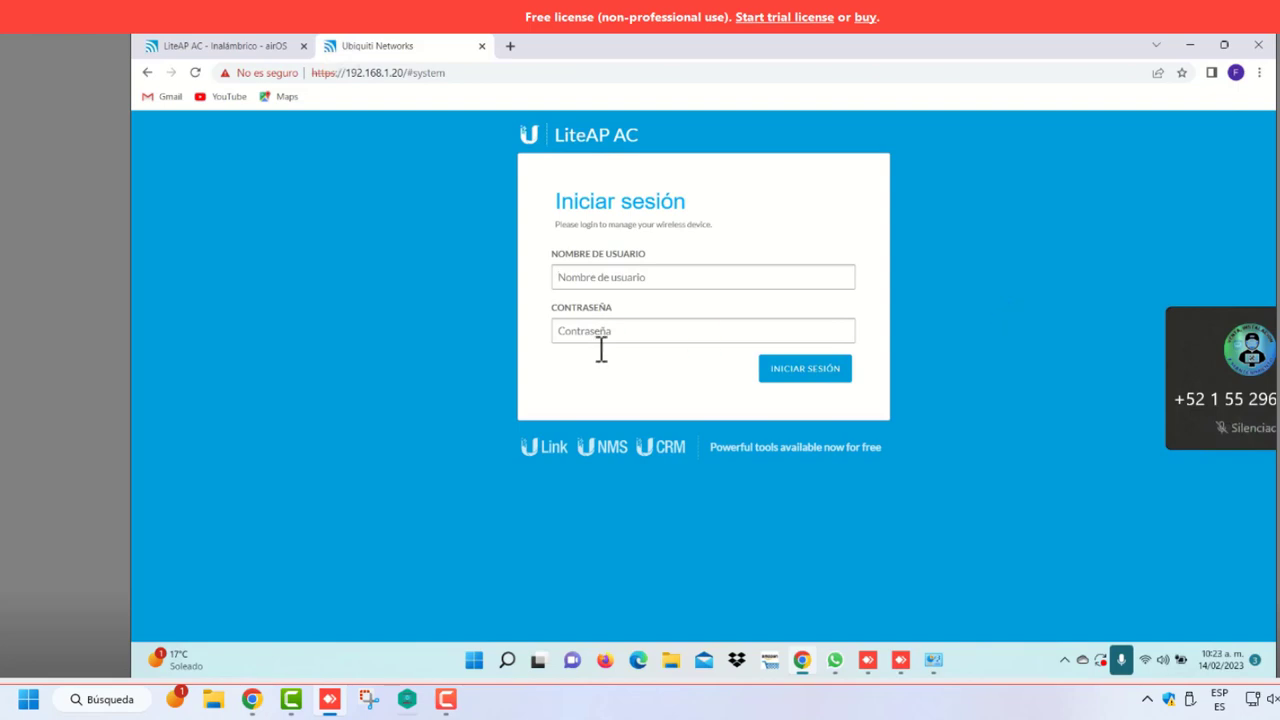
# Sign in with the saved admin username, trimmed of its trailing digit, and the pasted password
pyautogui.click(658, 276)
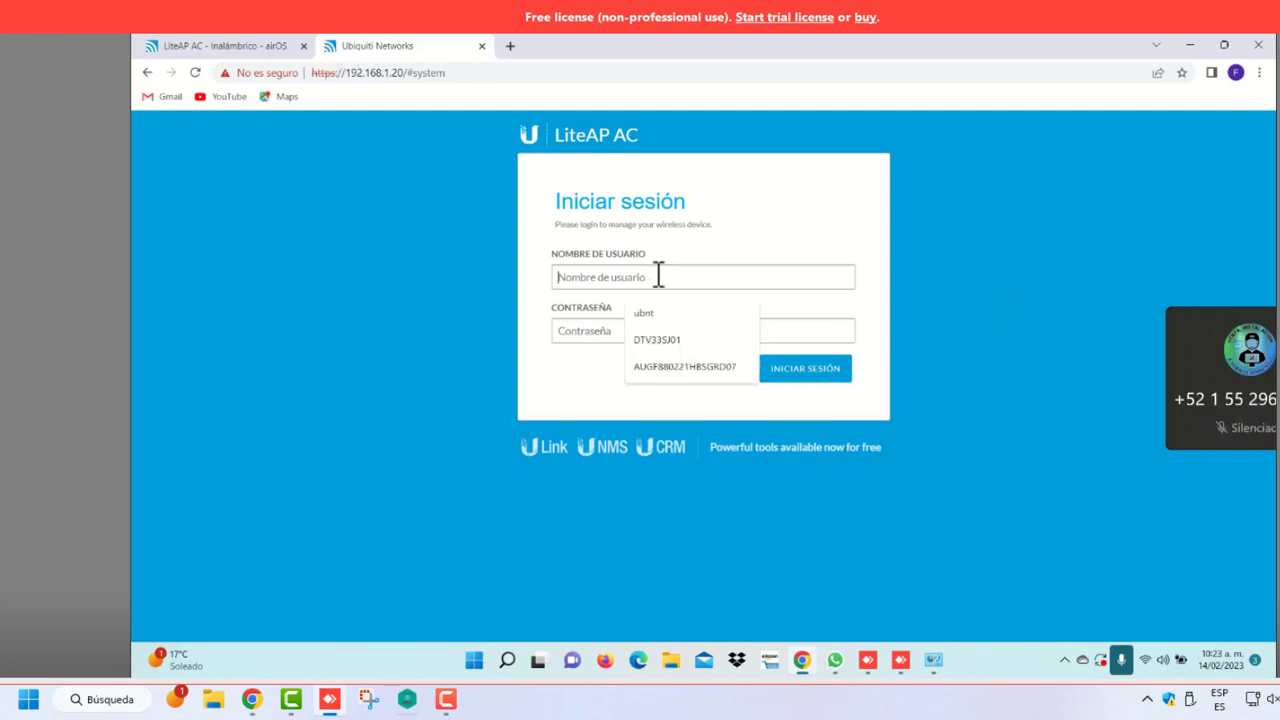
pyautogui.click(671, 341)
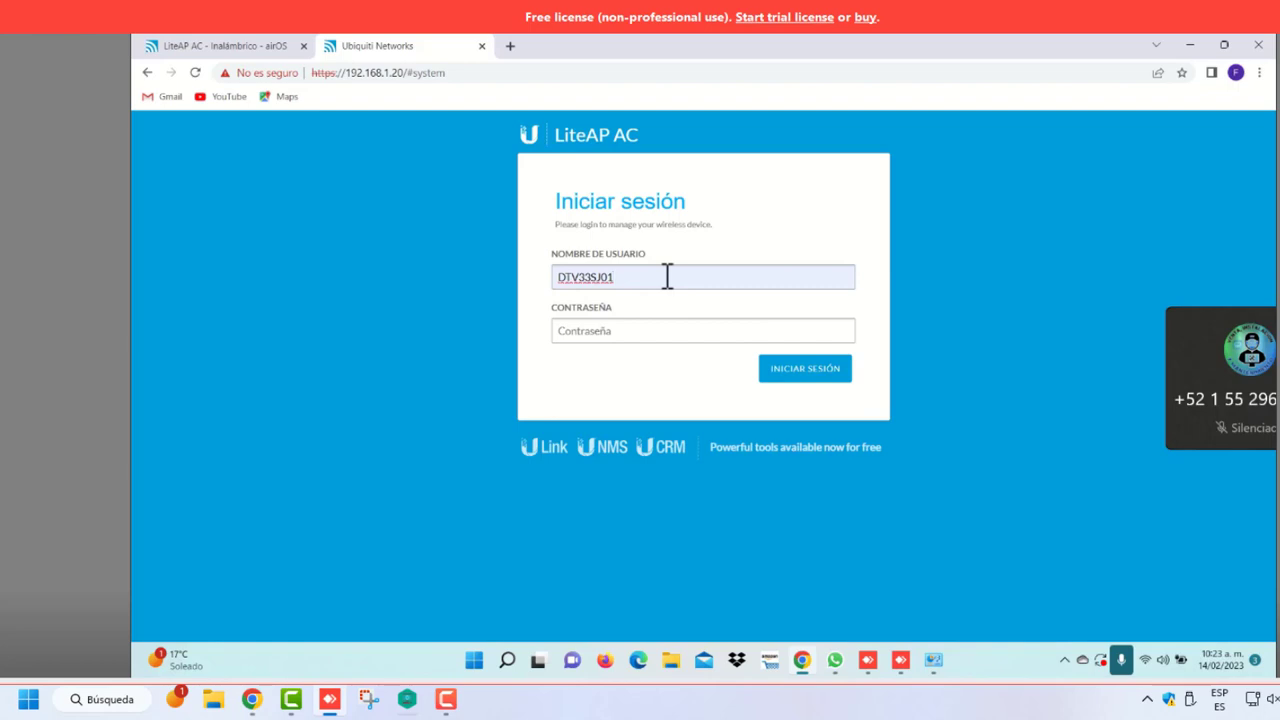
pyautogui.press('capslock')
pyautogui.press('BackSpace')
pyautogui.press('BackSpace')
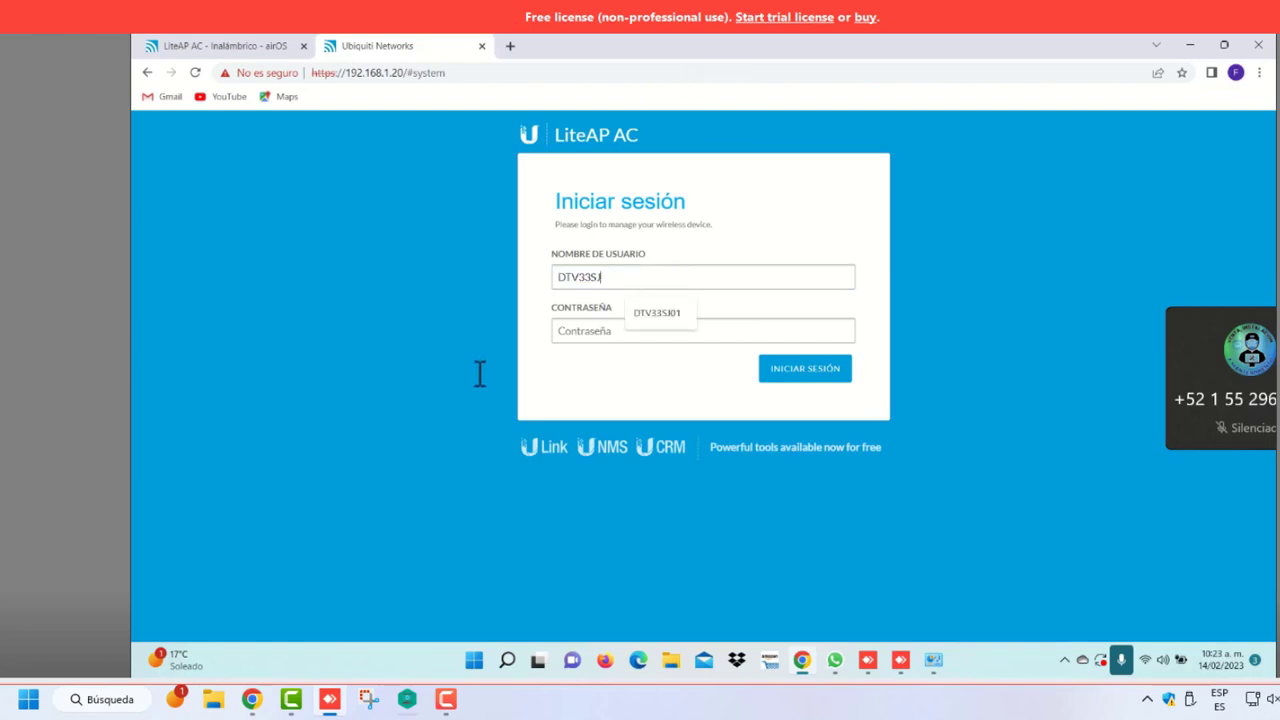
pyautogui.click(573, 334)
pyautogui.press('capslock')
pyautogui.hotkey('ctrl', 'v')
pyautogui.click(791, 370)
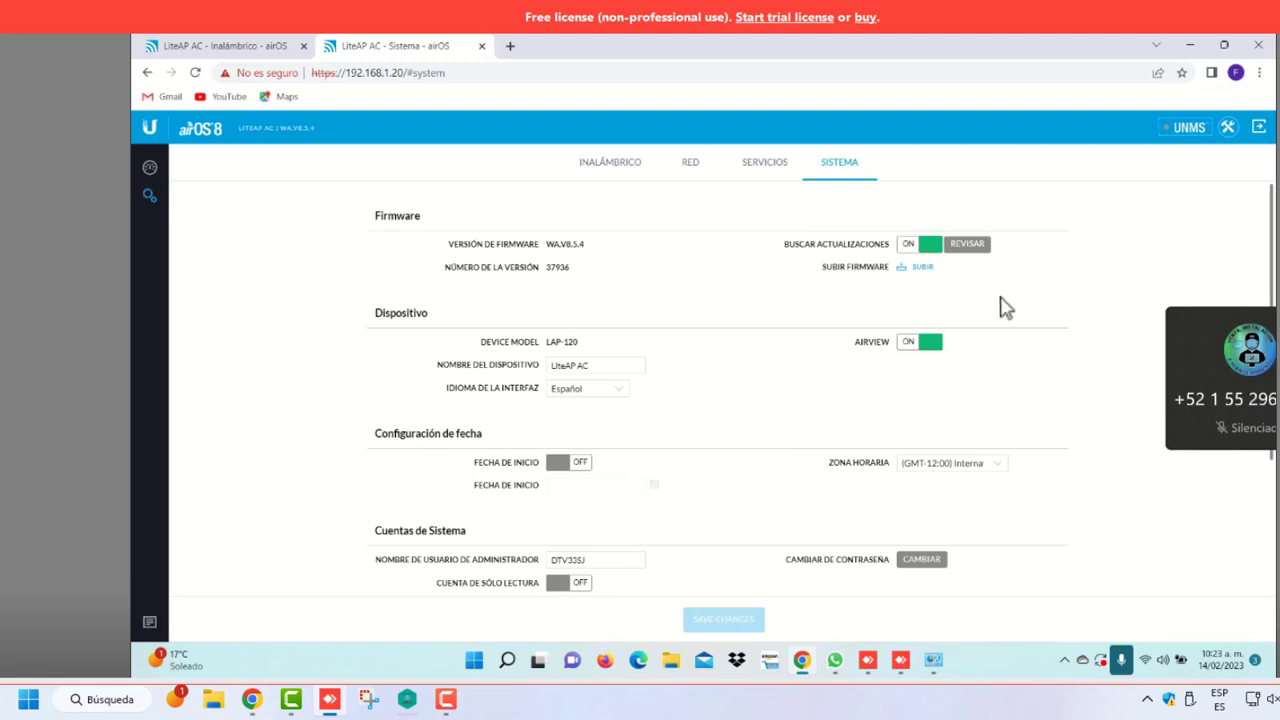
# Rename the device to LiteAP AC 02
pyautogui.click(605, 364)
pyautogui.press('capslock')
pyautogui.press('capslock')
pyautogui.write('01')
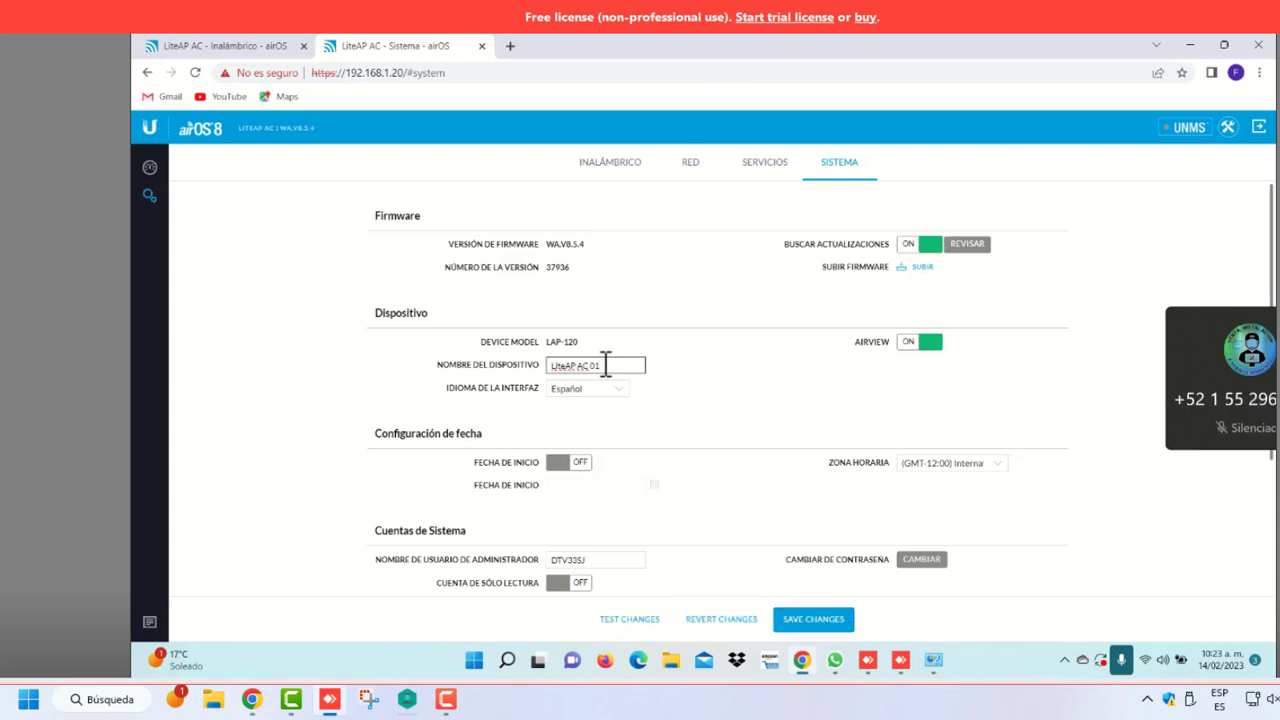
pyautogui.press('capslock')
pyautogui.press('BackSpace')
pyautogui.write('2')
pyautogui.press('capslock')
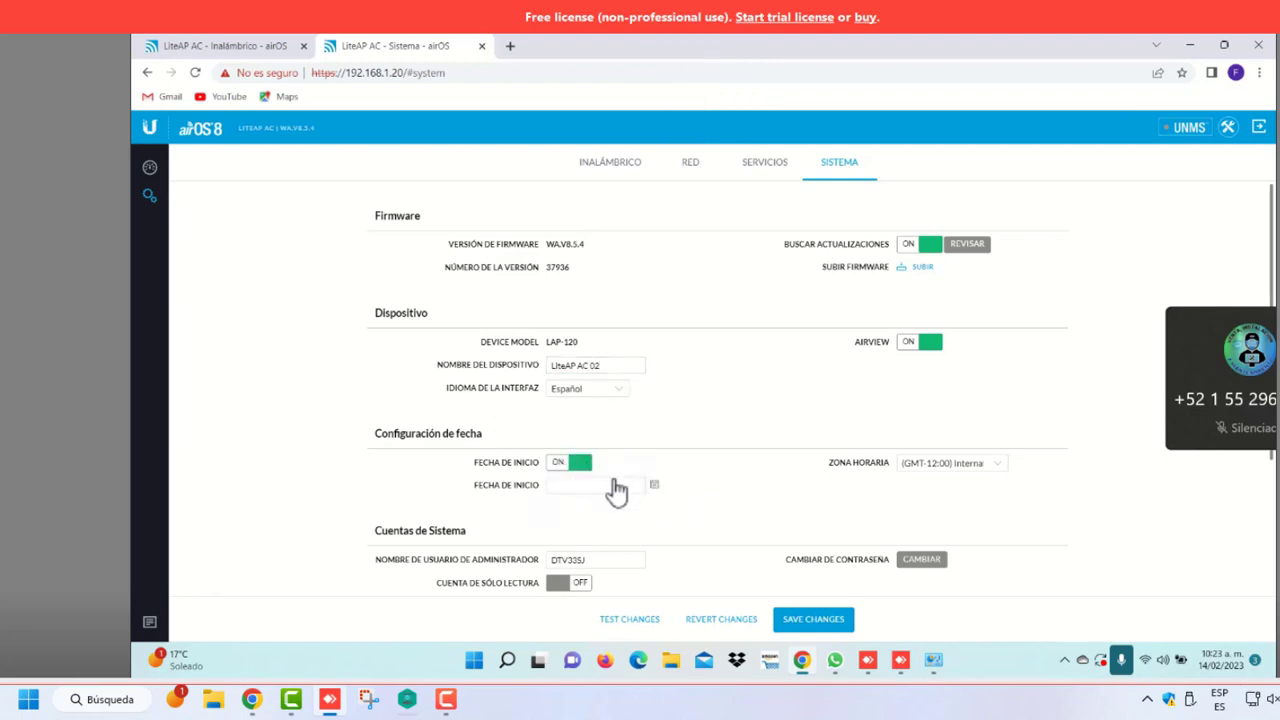
# Enable a start date of 02/14/2023 and save the system settings
pyautogui.click(655, 488)
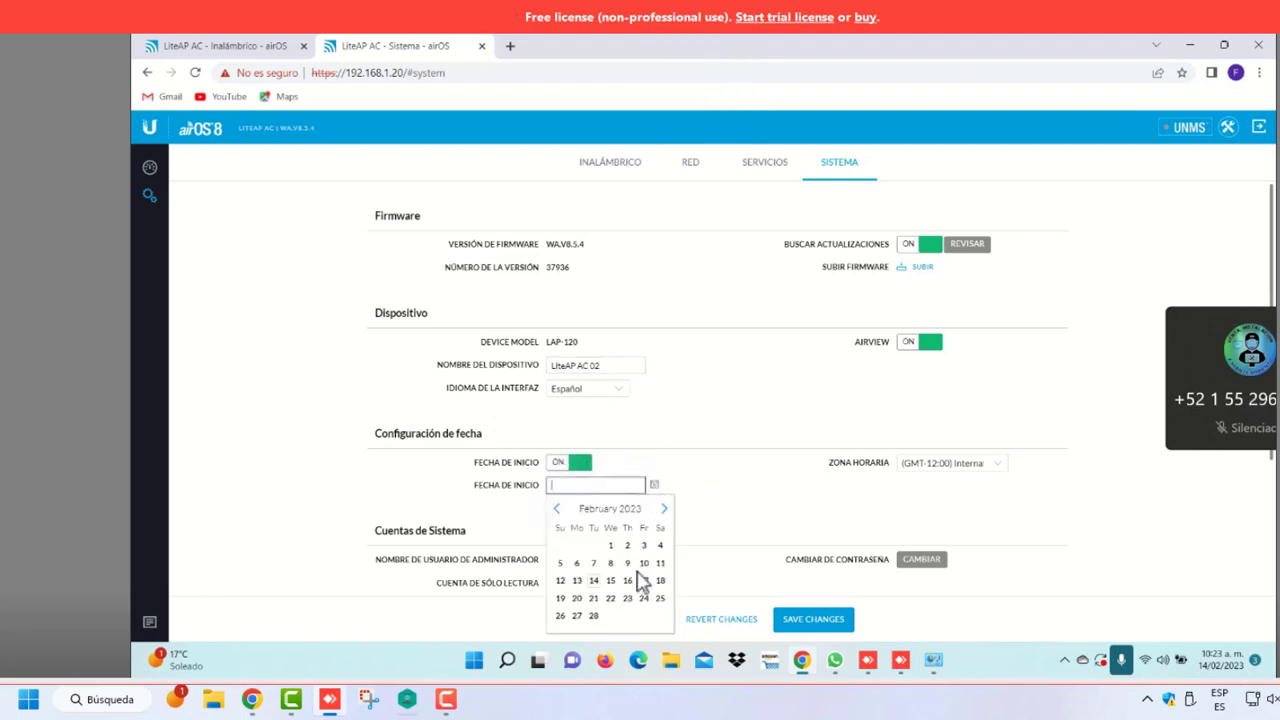
pyautogui.click(593, 580)
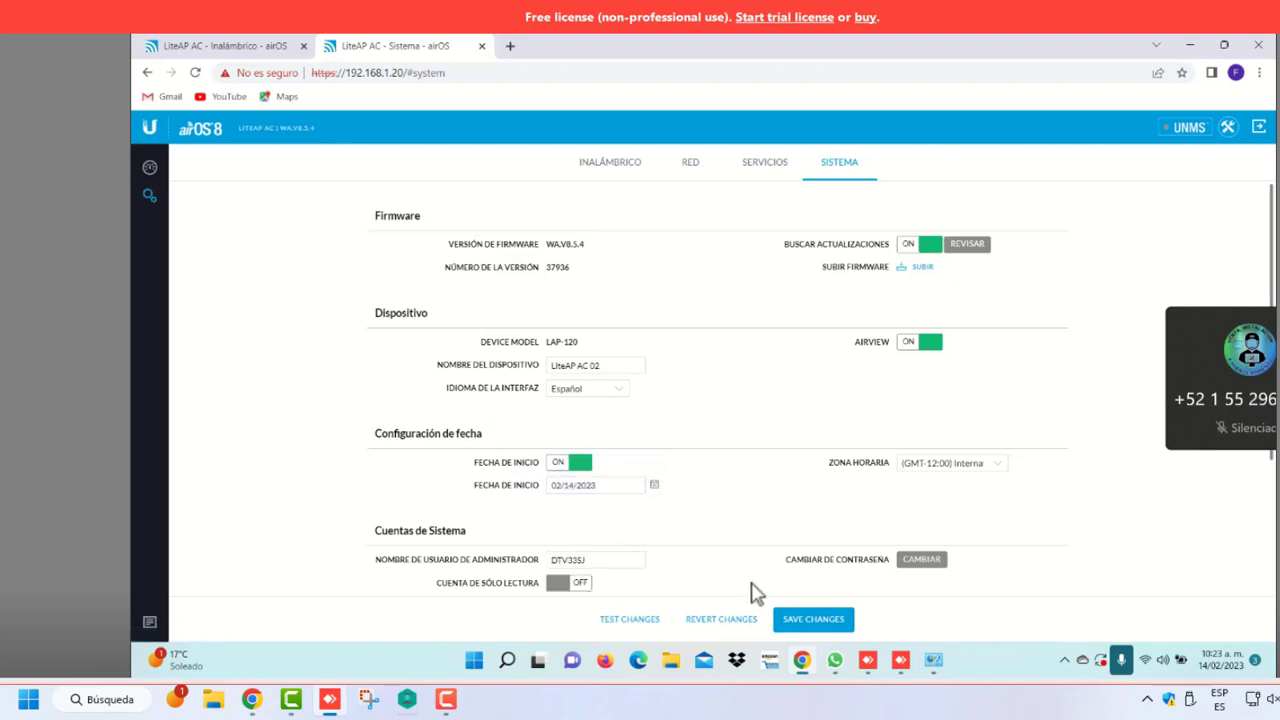
pyautogui.scroll(-1, 750, 512)
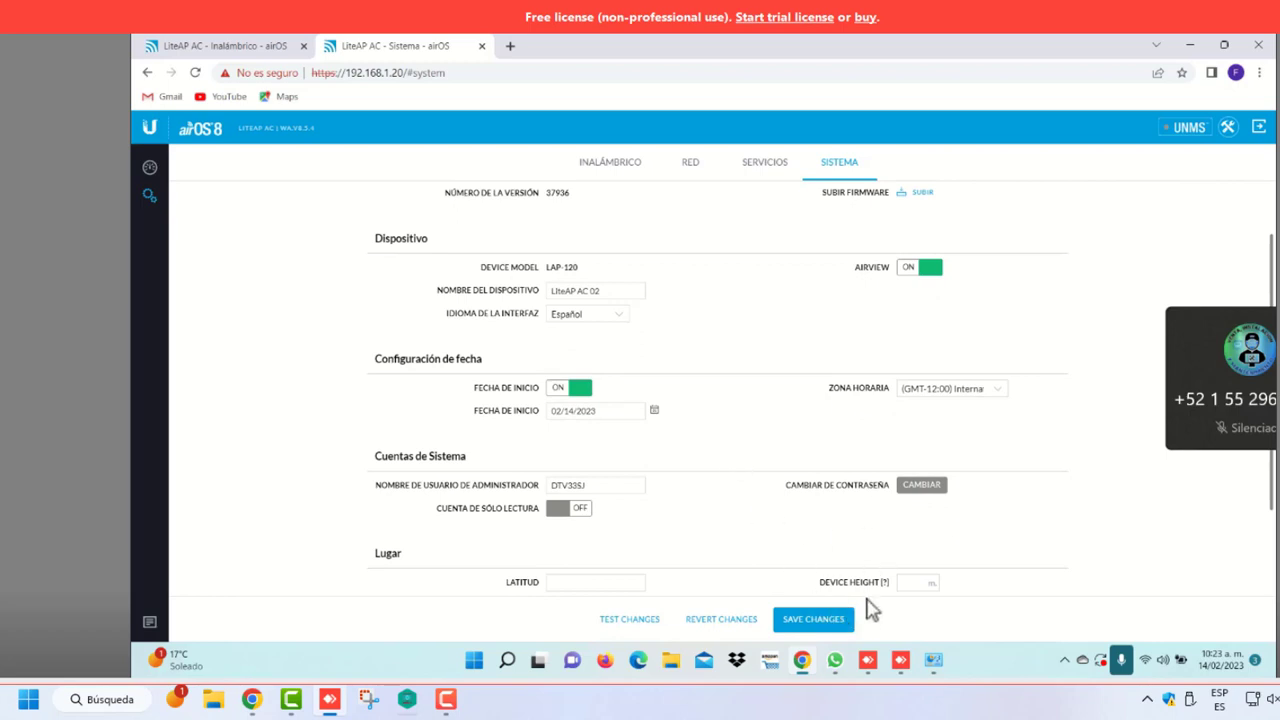
pyautogui.click(835, 624)
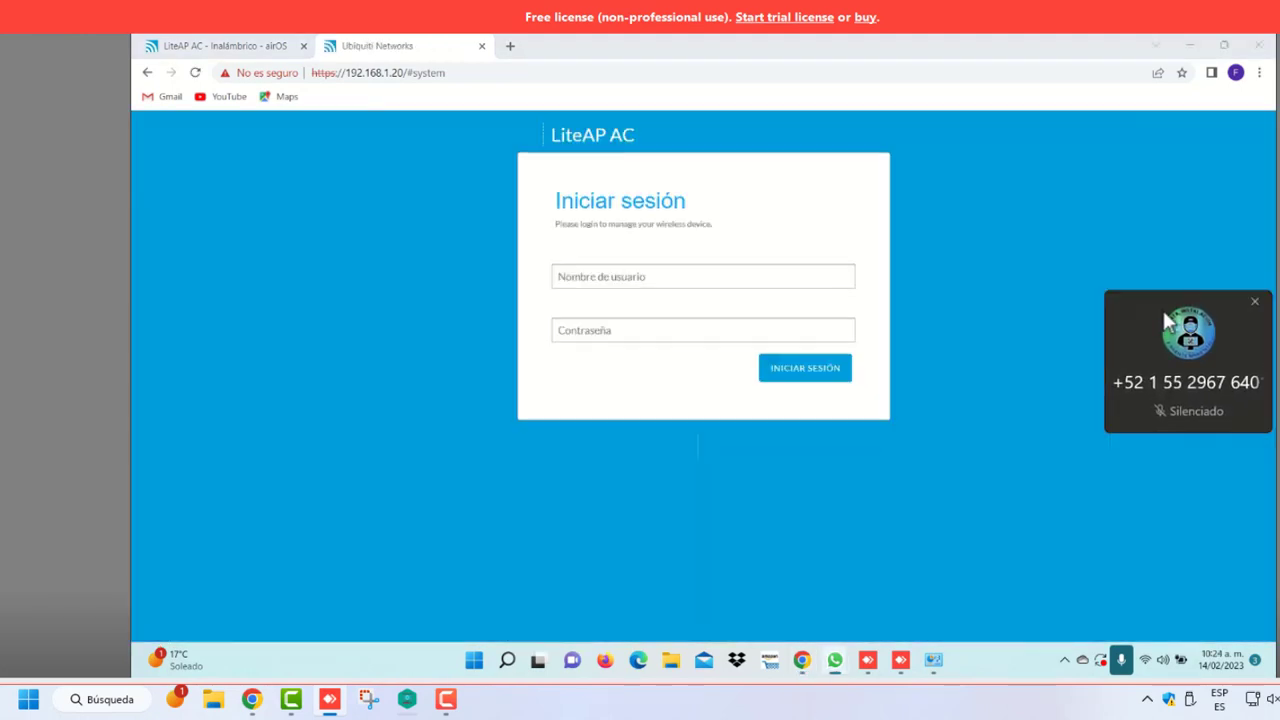
# Log back in using the saved username minus its last character and the pasted admin password
pyautogui.click(691, 274)
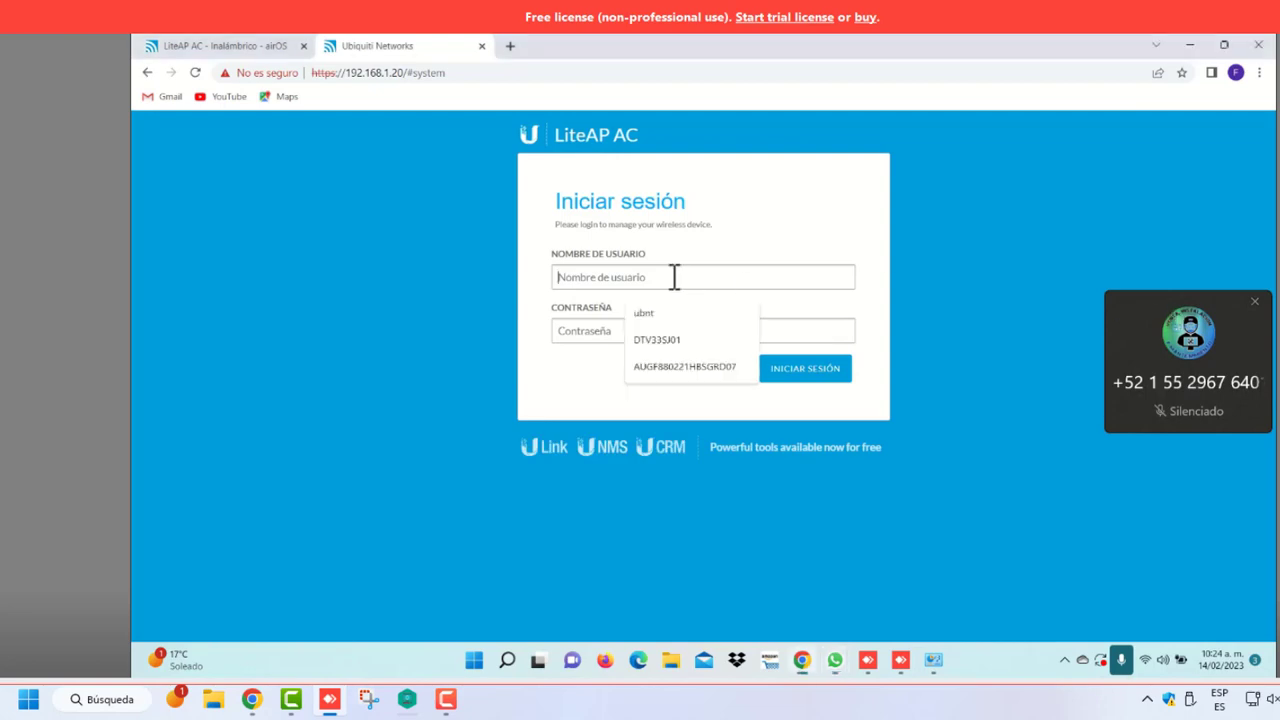
pyautogui.click(665, 340)
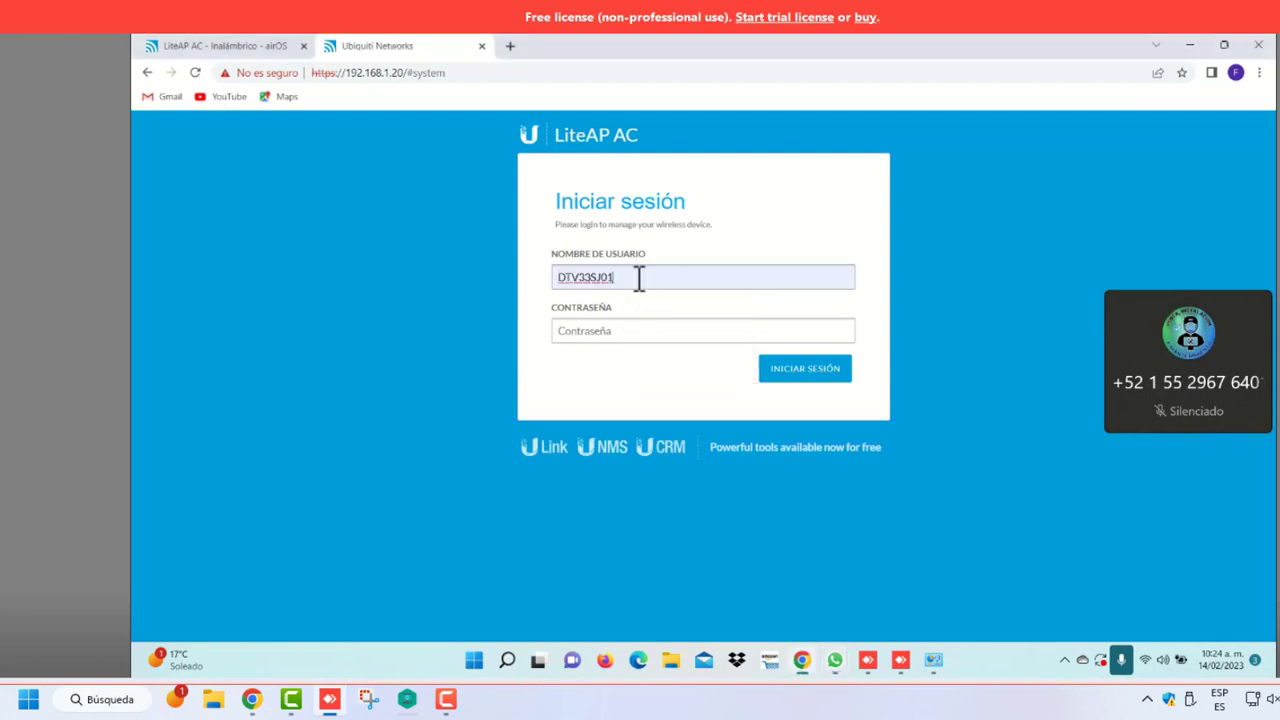
pyautogui.press('BackSpace')
pyautogui.press('capslock')
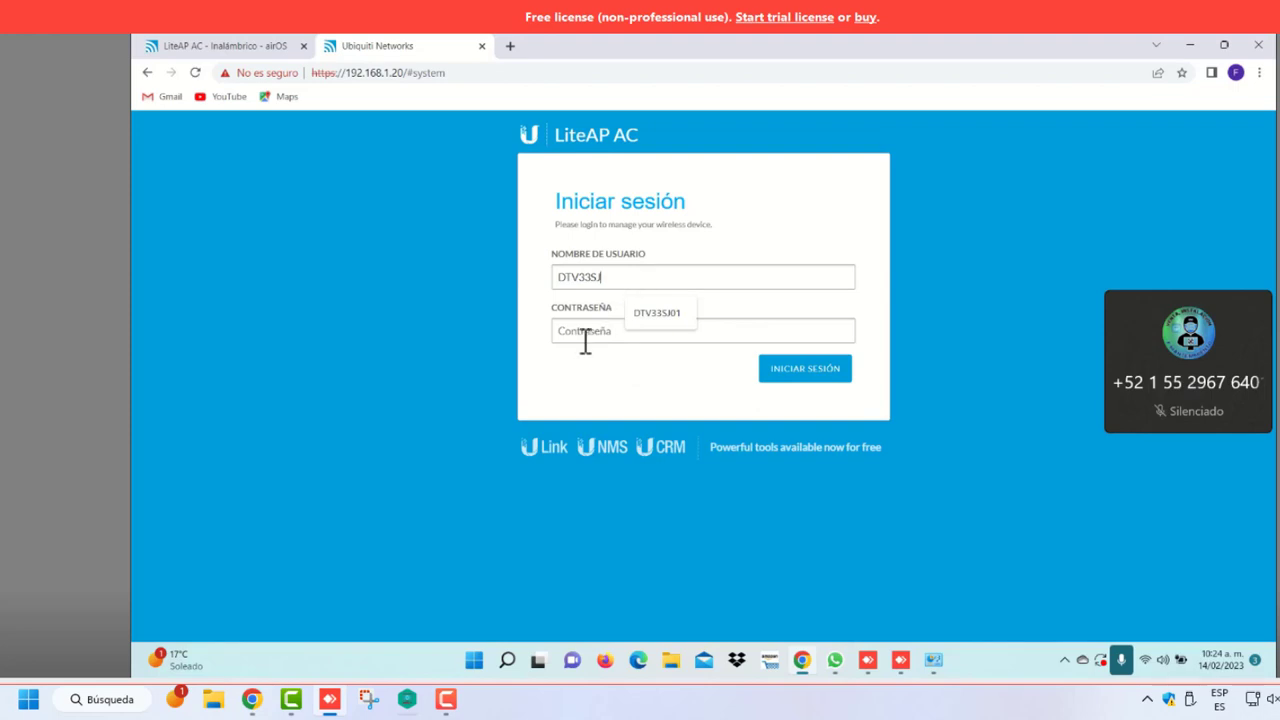
pyautogui.click(584, 333)
pyautogui.press('capslock')
pyautogui.hotkey('ctrl', 'v')
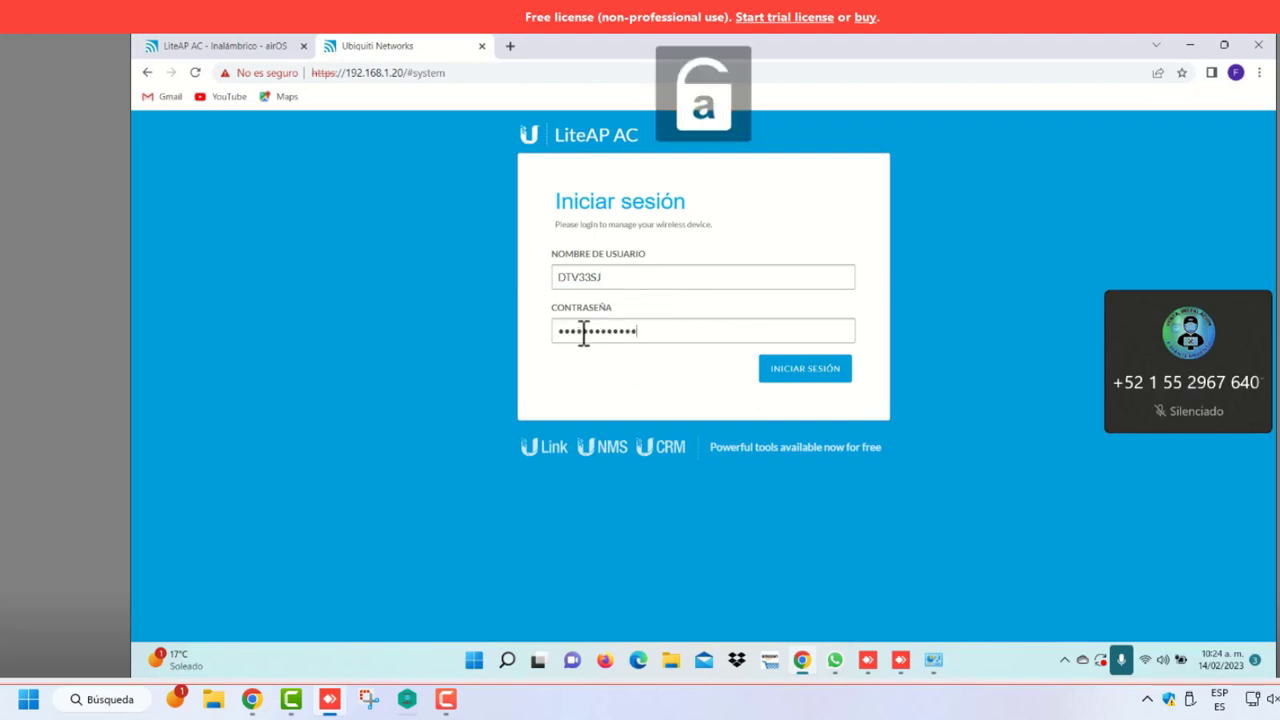
pyautogui.click(783, 372)
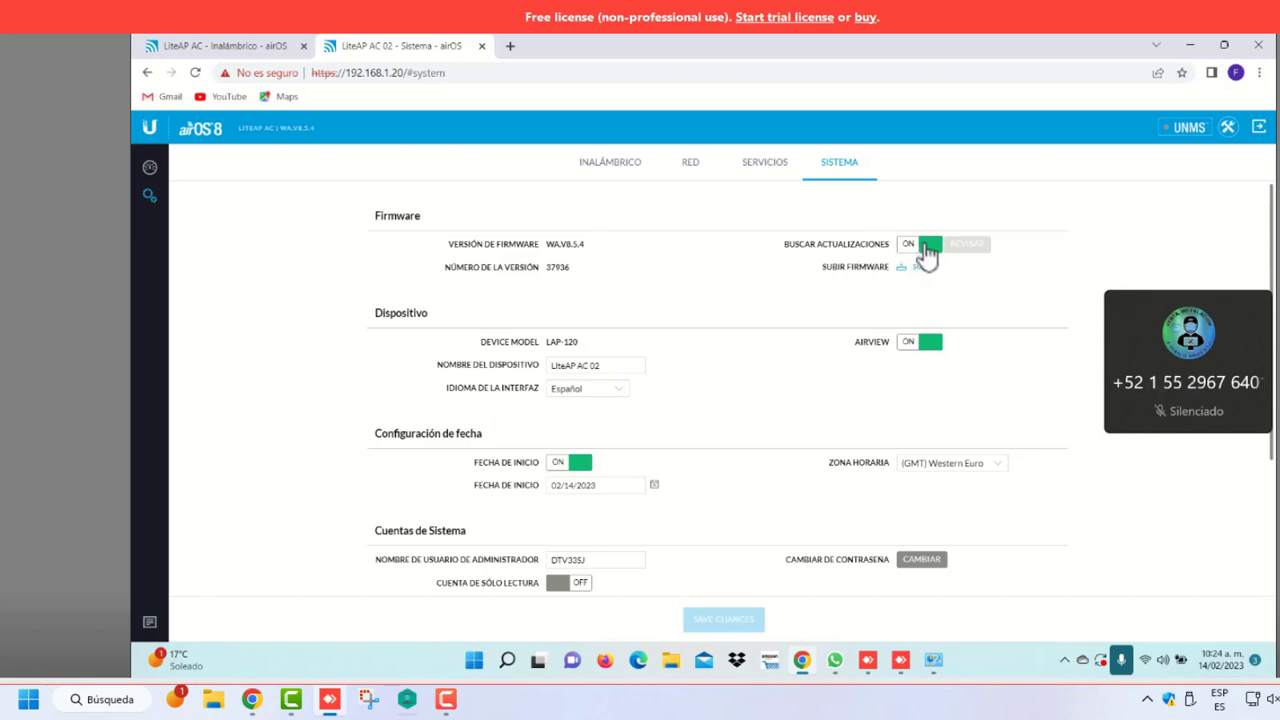
# Turn off firmware update checking and set the time zone to (GMT-06:00) Central, saving each change
pyautogui.click(928, 250)
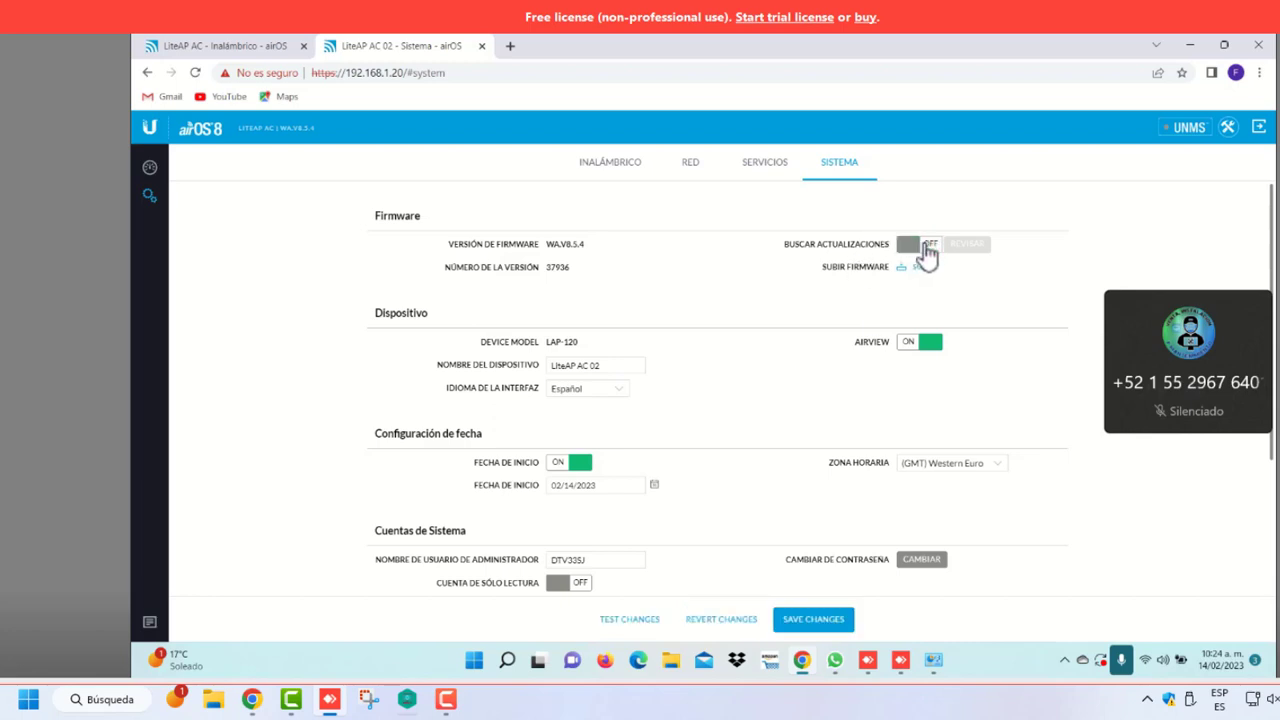
pyautogui.click(815, 620)
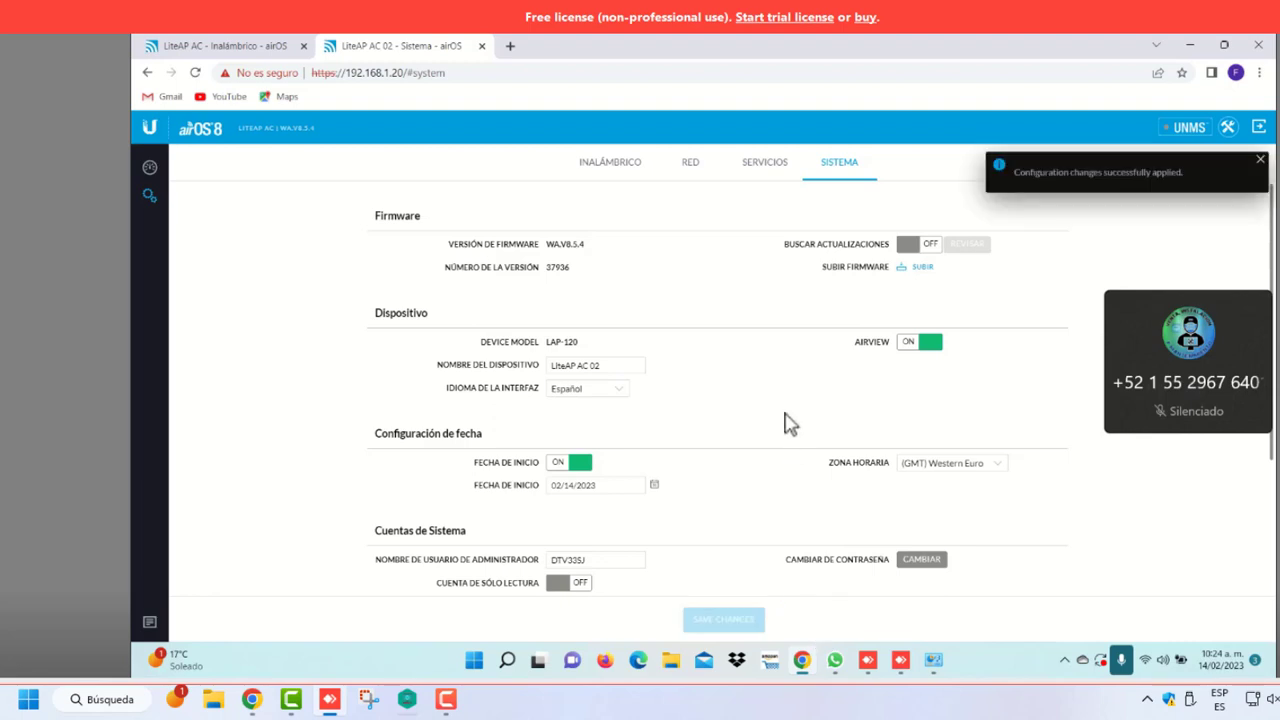
pyautogui.click(996, 468)
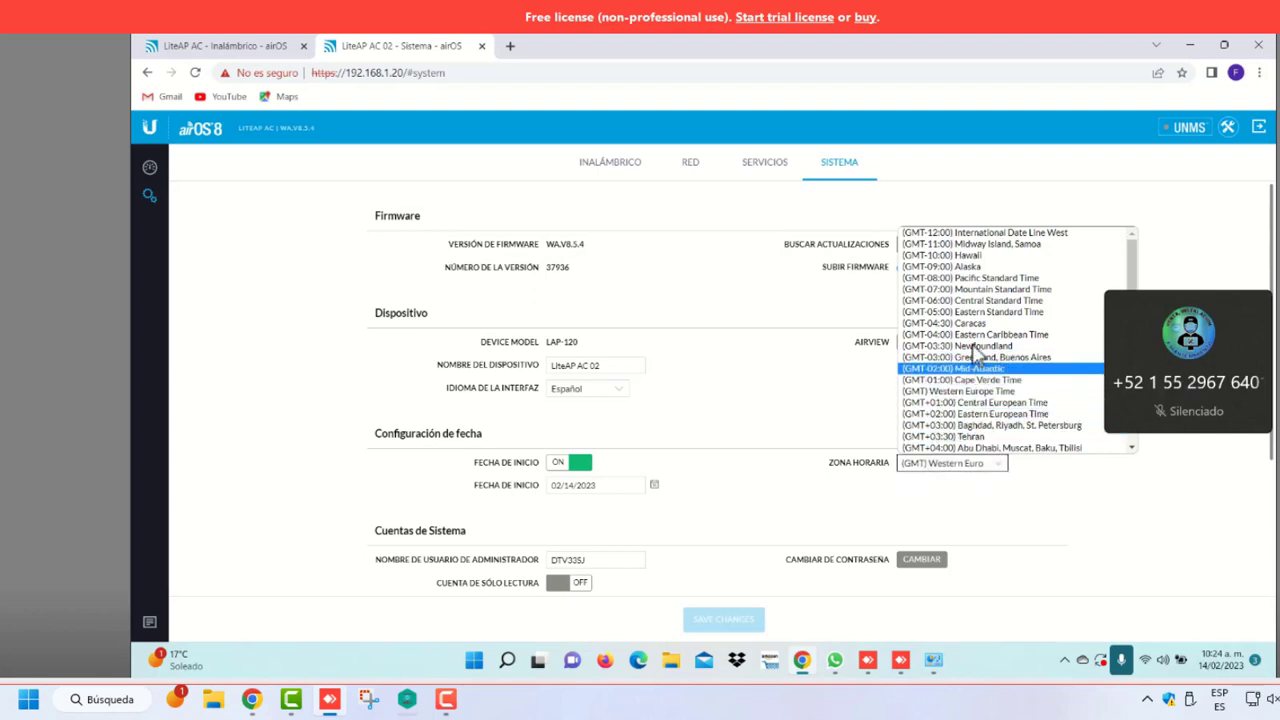
pyautogui.click(977, 302)
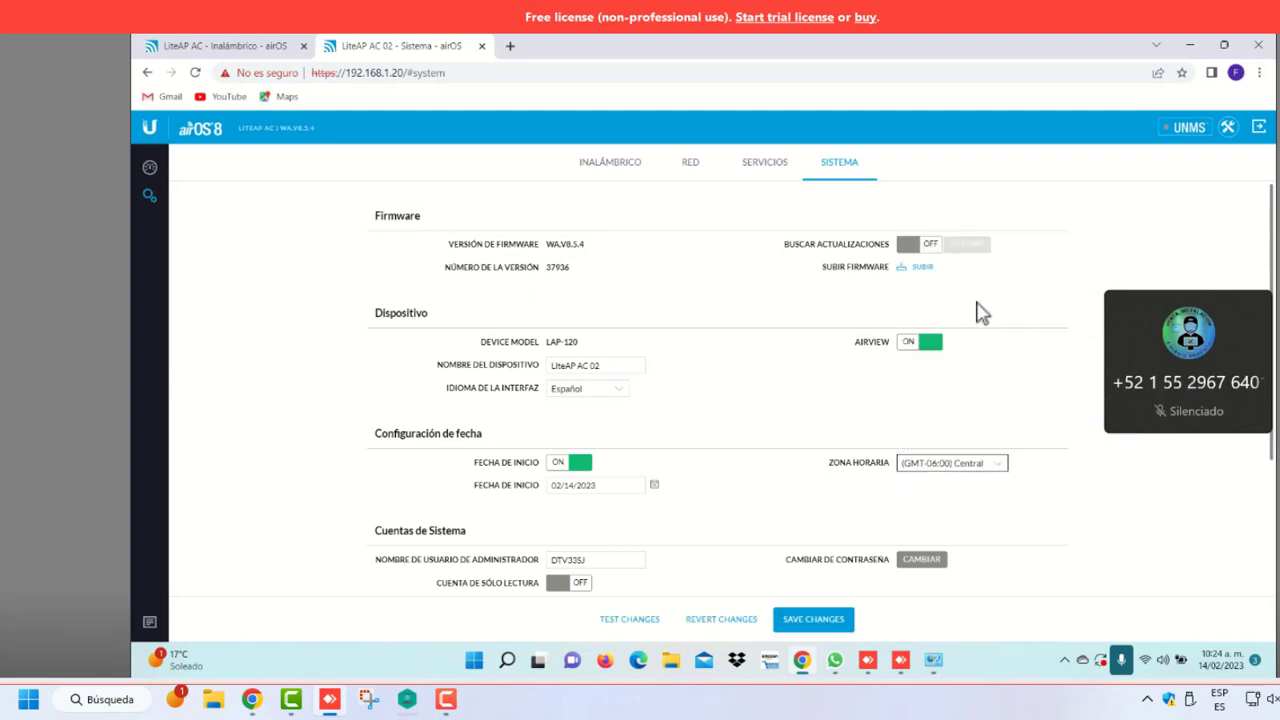
pyautogui.click(824, 619)
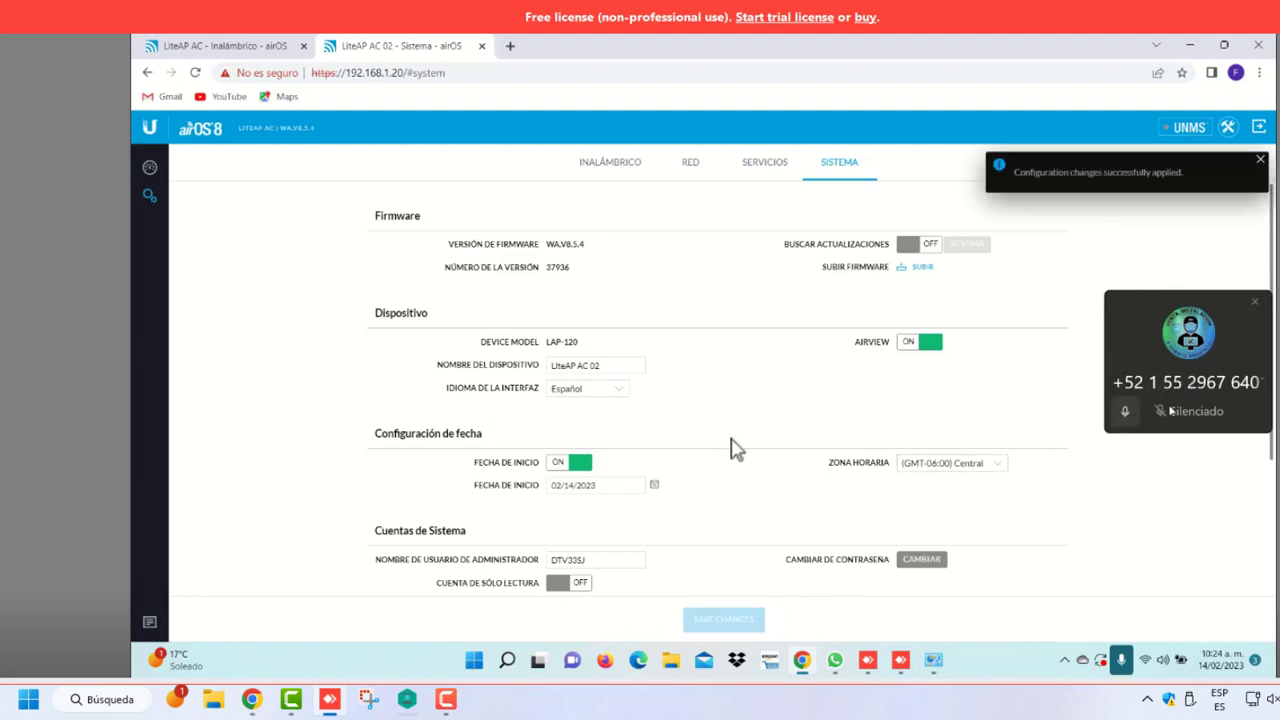
pyautogui.click(1123, 415)
pyautogui.click(1124, 413)
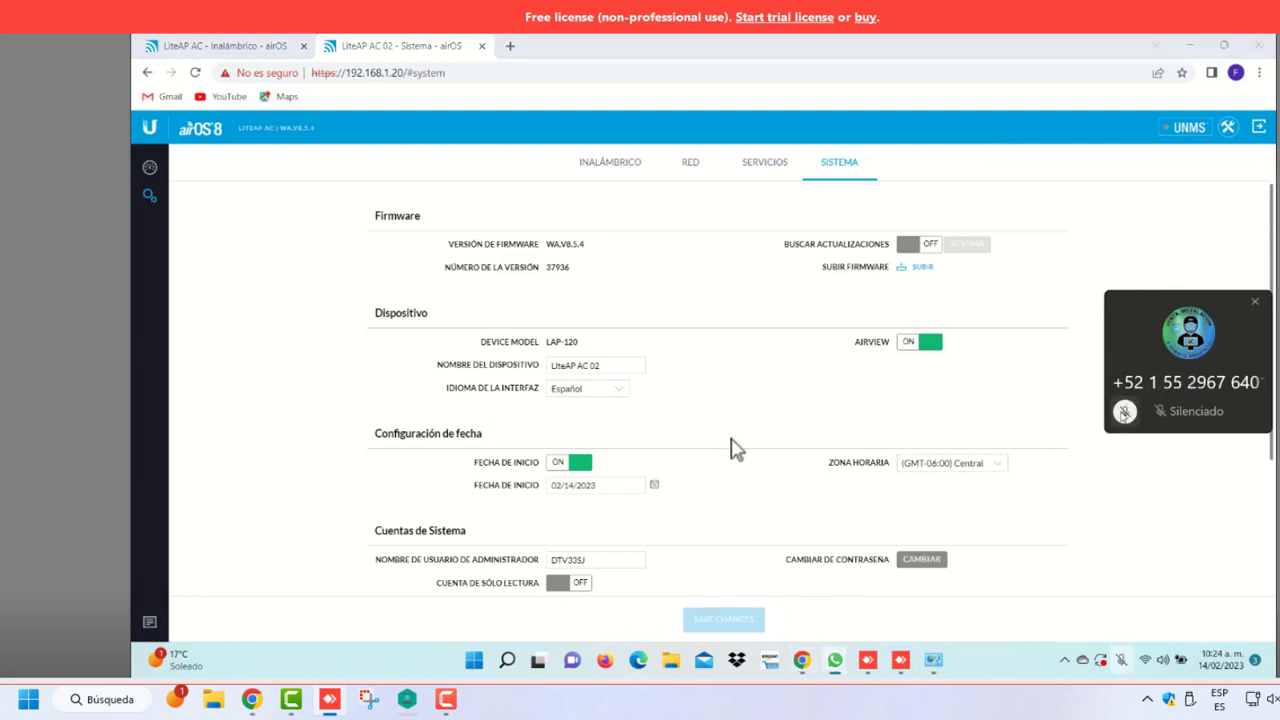
pyautogui.click(1125, 413)
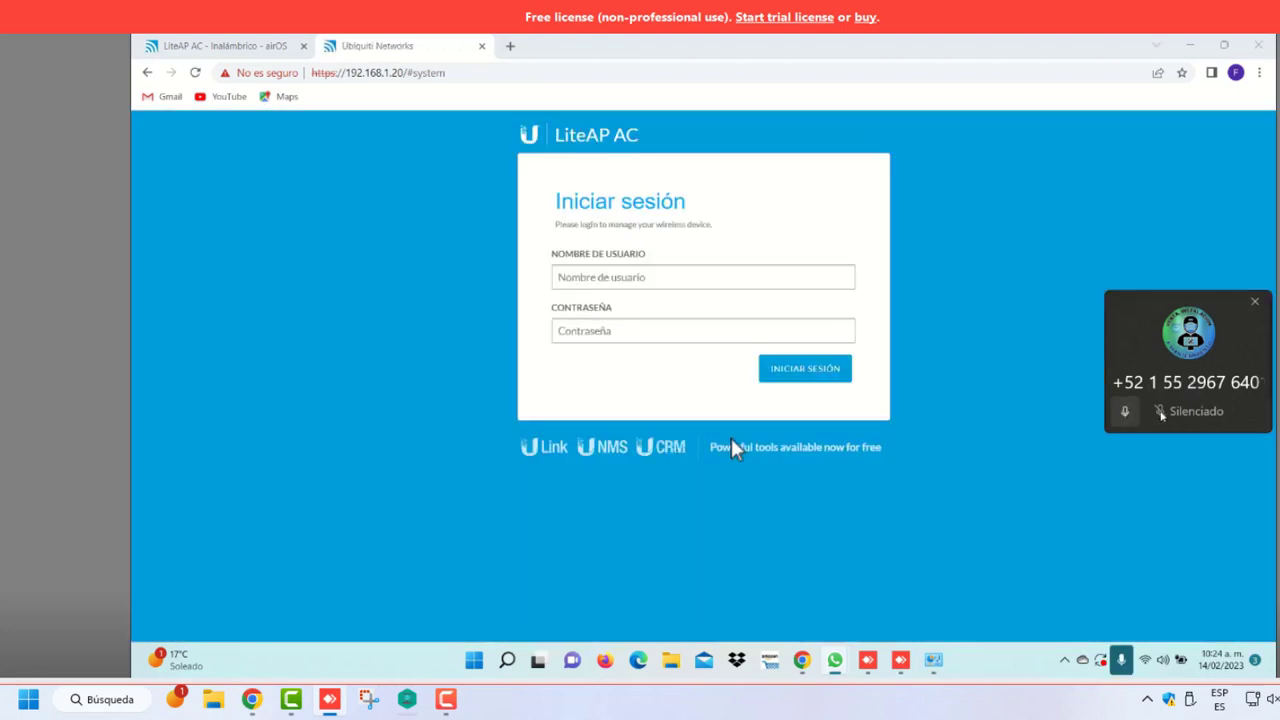
pyautogui.click(1162, 415)
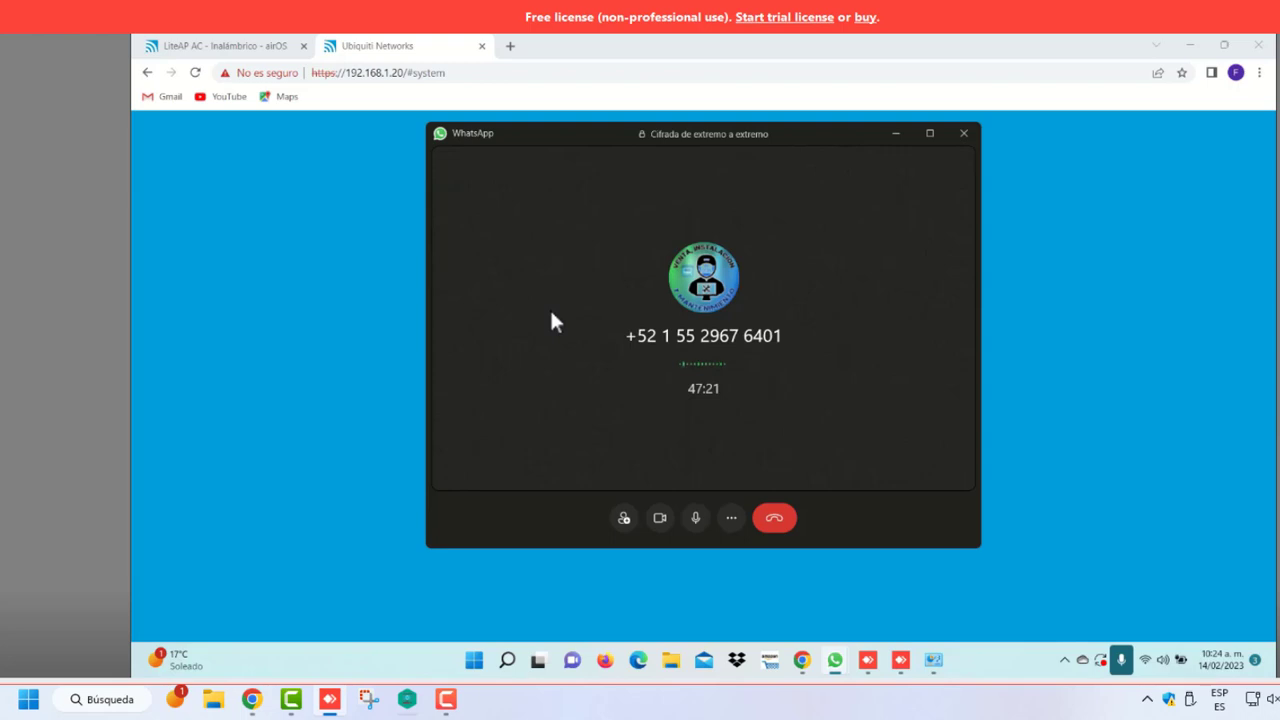
pyautogui.click(306, 310)
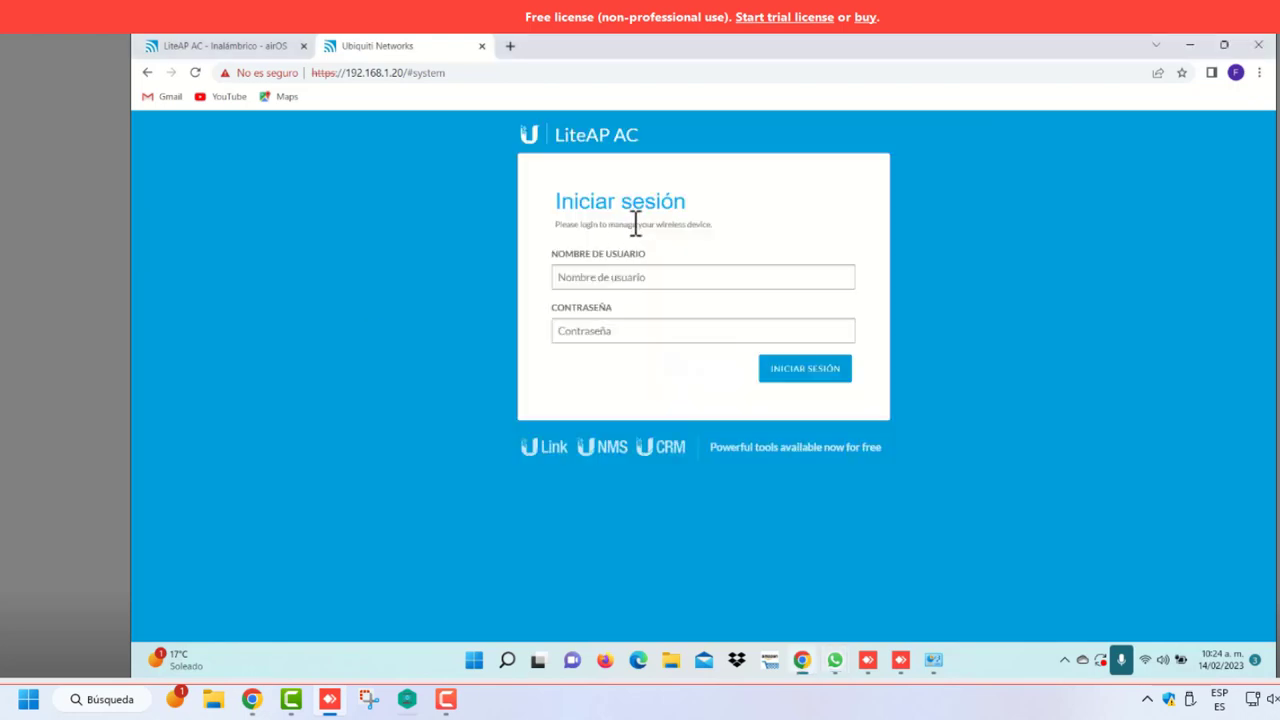
pyautogui.click(617, 277)
pyautogui.click(655, 338)
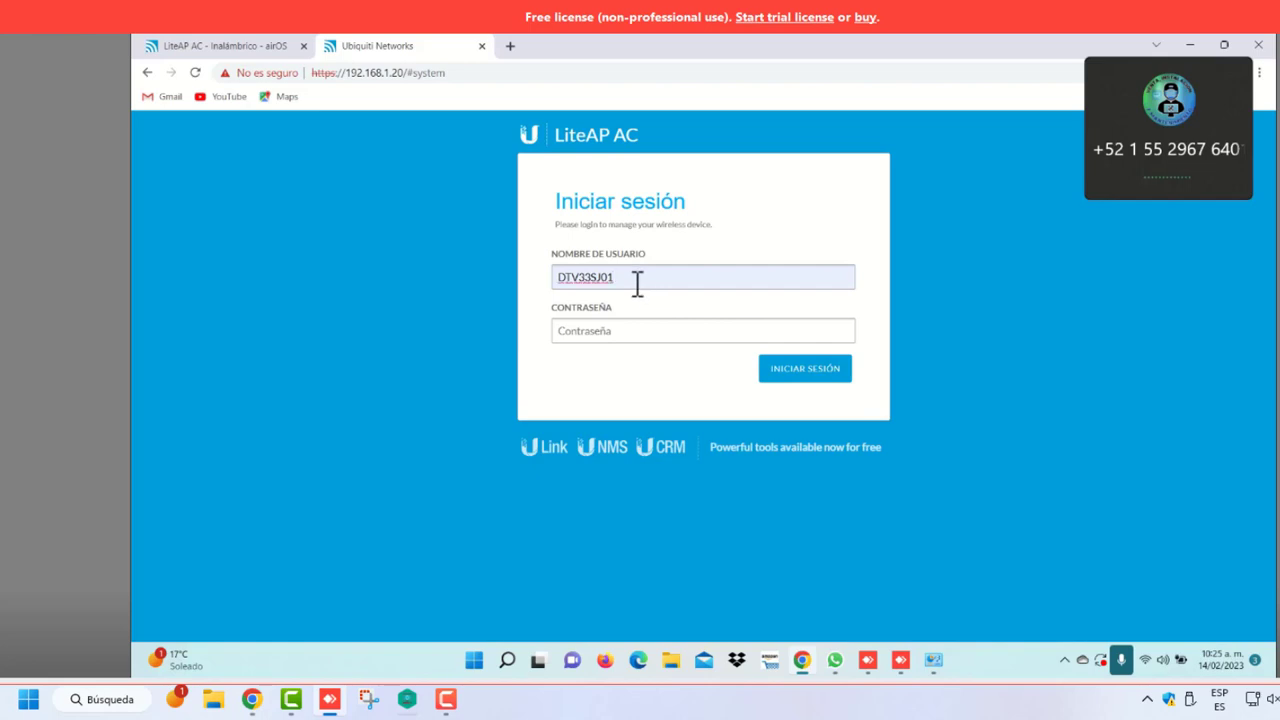
pyautogui.press('BackSpace')
pyautogui.press('capslock')
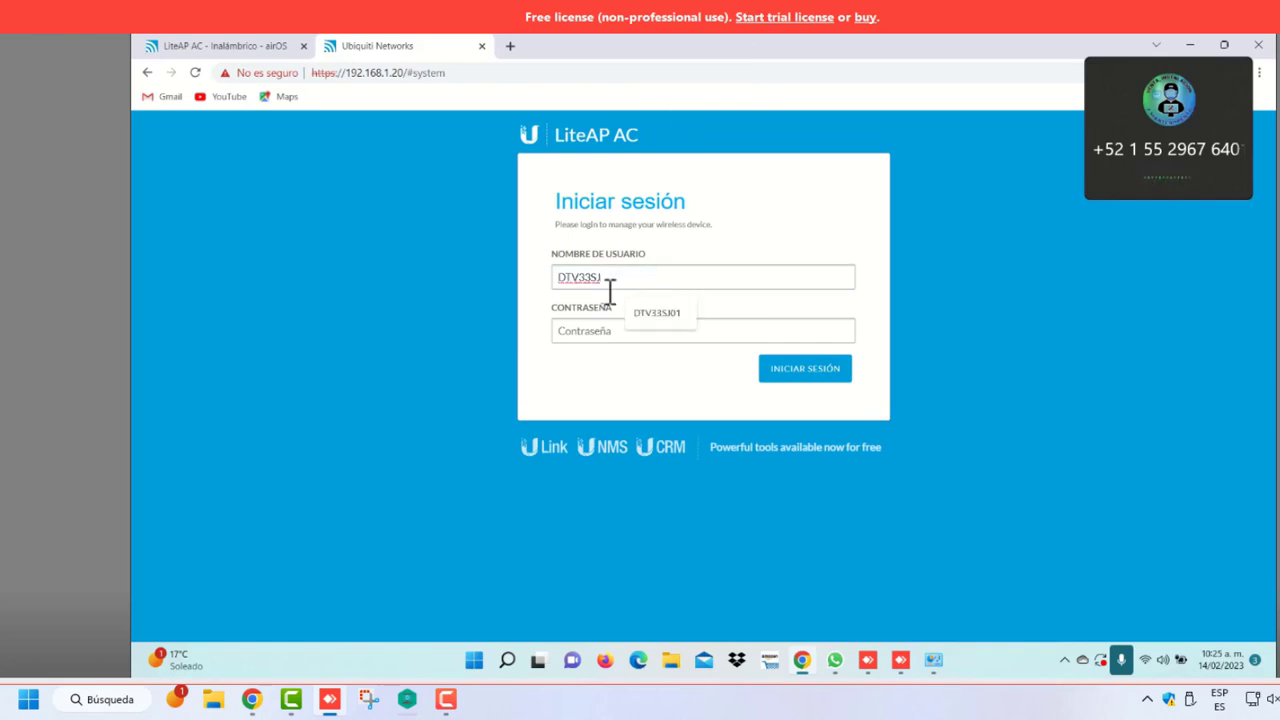
pyautogui.click(604, 331)
pyautogui.press('capslock')
pyautogui.write('*************')
pyautogui.click(781, 372)
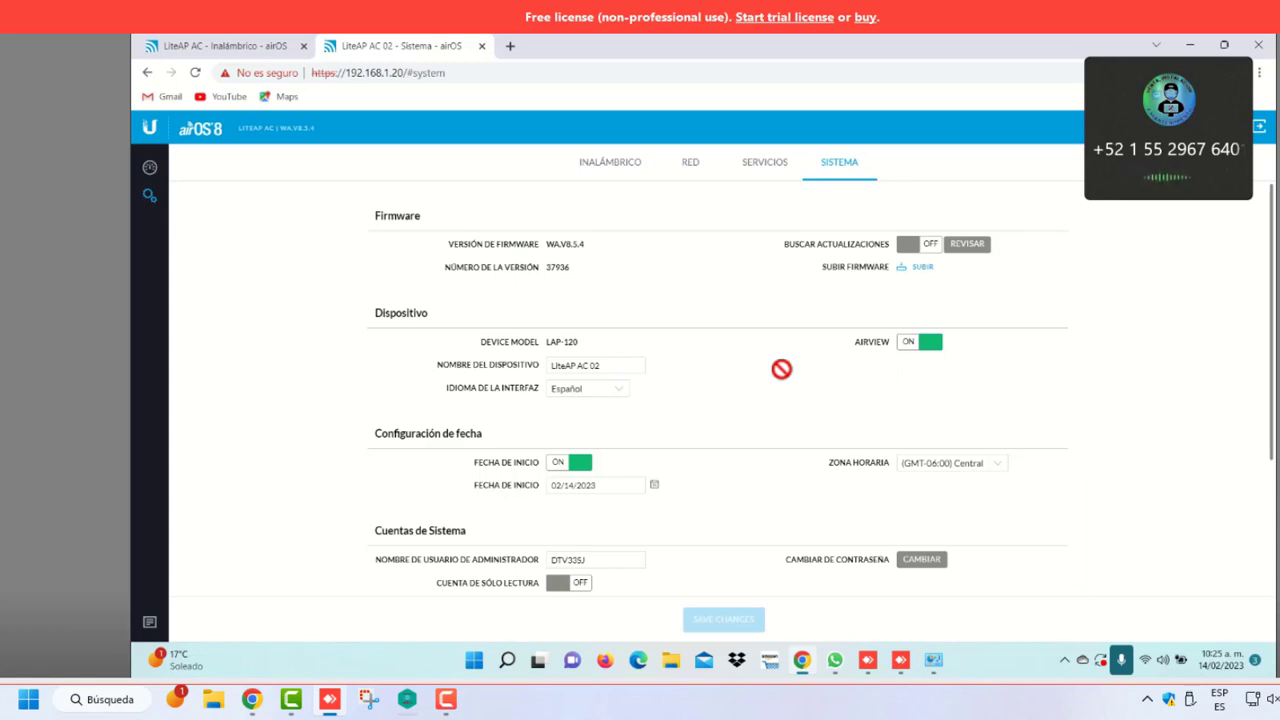
# On the Red page, change the LiteAP's IP address to 192.168.1.122
pyautogui.click(691, 168)
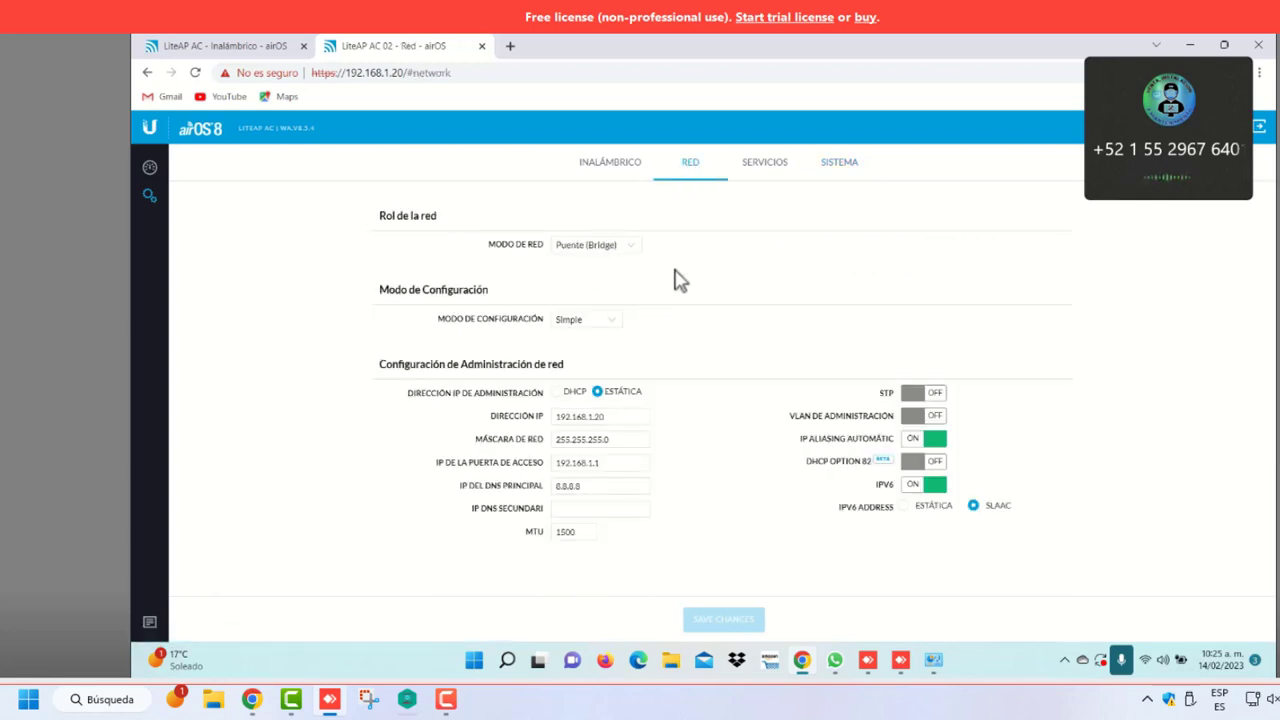
pyautogui.click(605, 418)
pyautogui.press('BackSpace')
pyautogui.press('capslock')
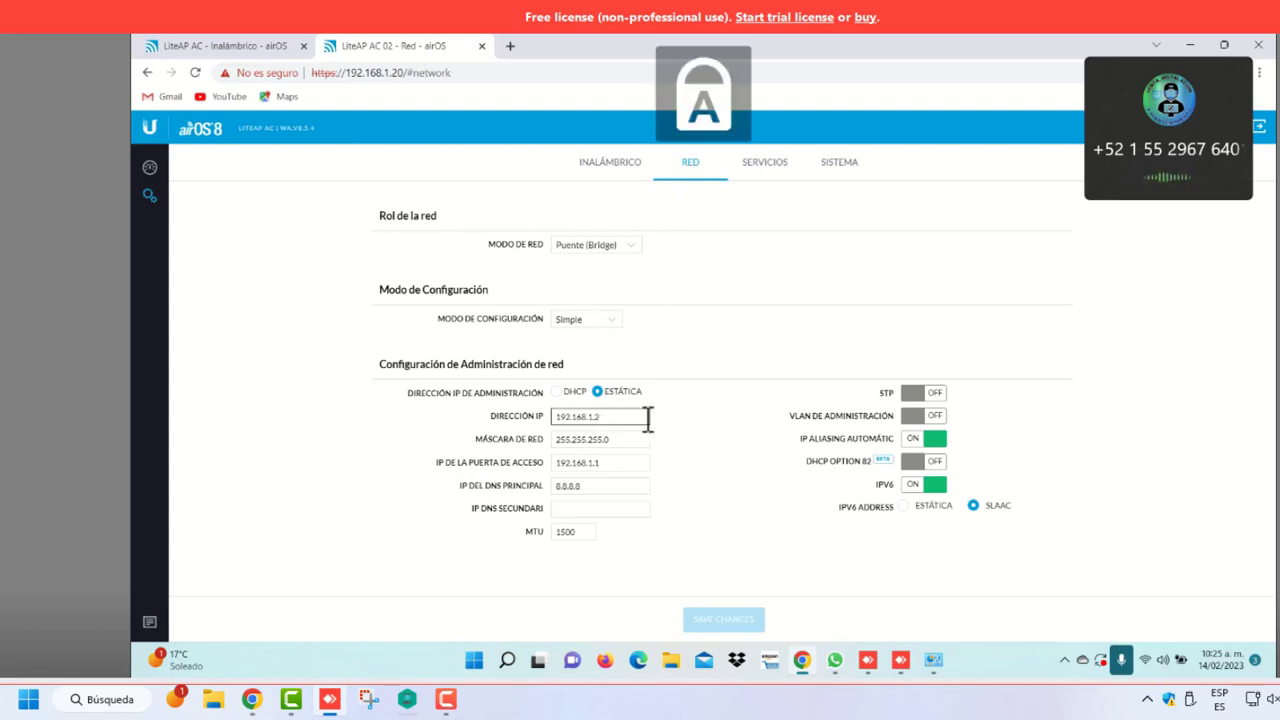
pyautogui.press('BackSpace')
pyautogui.press('capslock')
pyautogui.write('122')
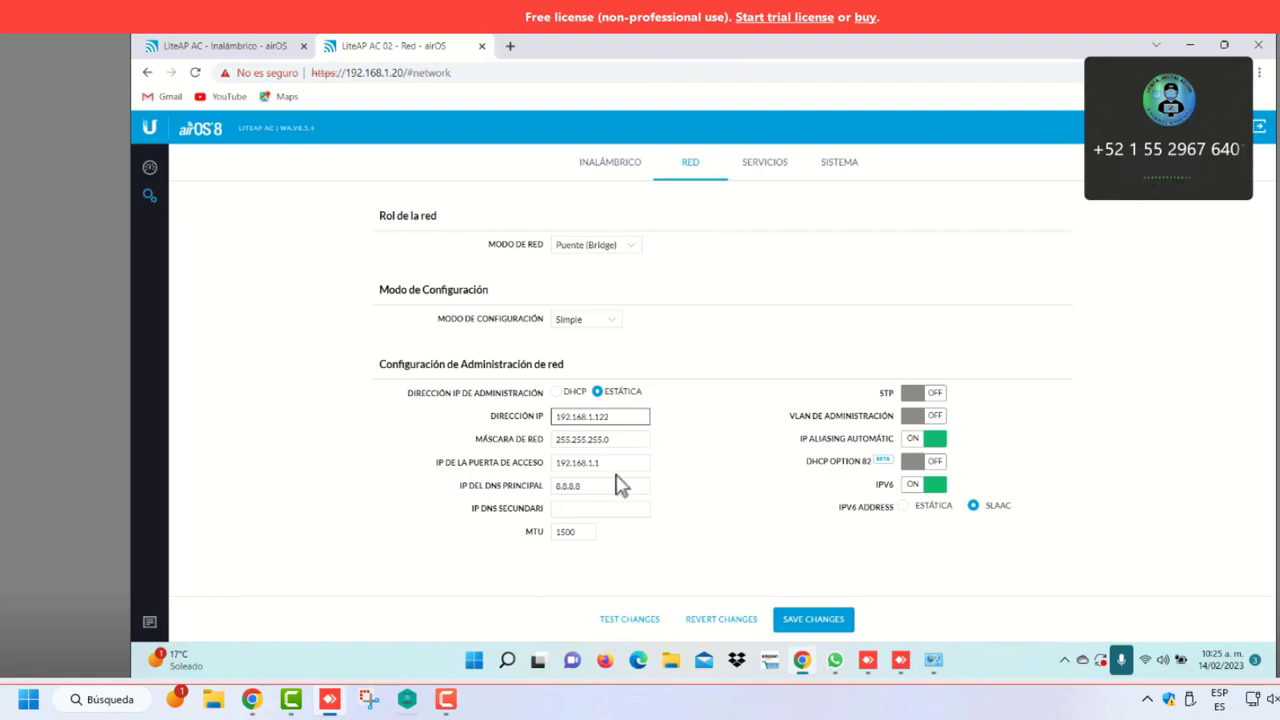
# Add secondary DNS 8.8.4.4, switch IPv6 off, and save the network changes
pyautogui.click(588, 508)
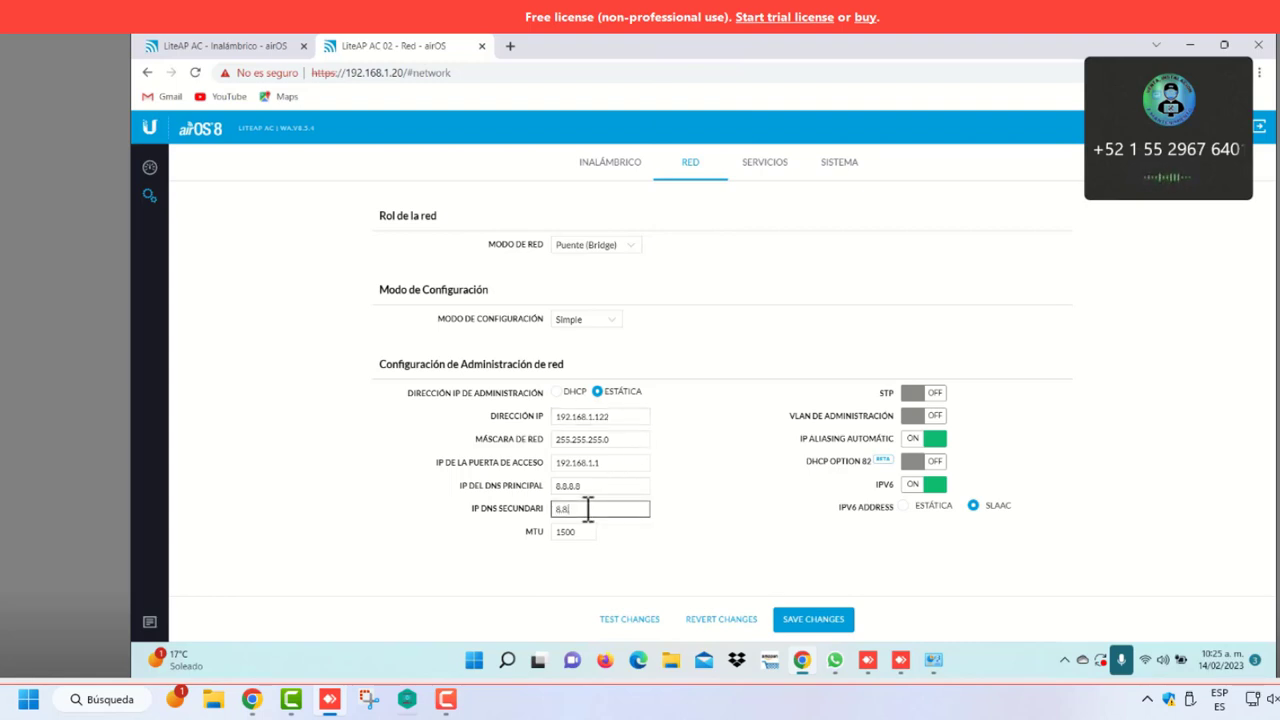
pyautogui.write('8.8.4.4')
pyautogui.click(928, 486)
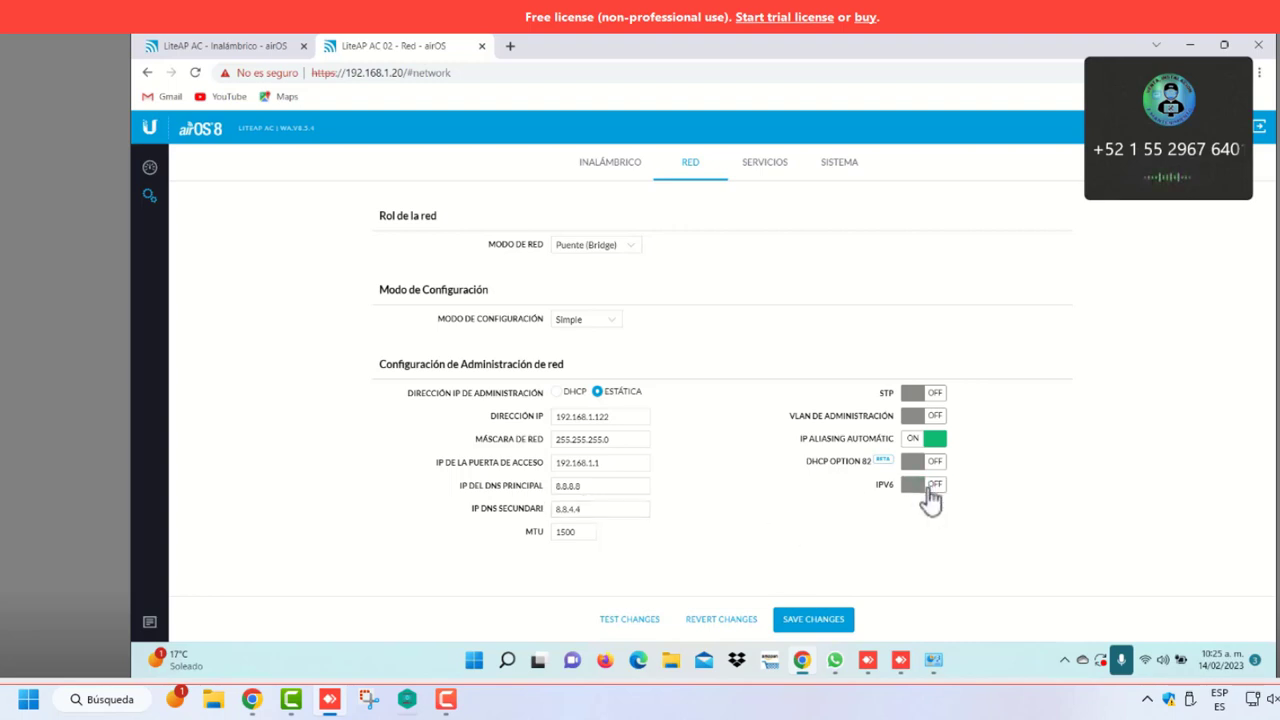
pyautogui.click(816, 622)
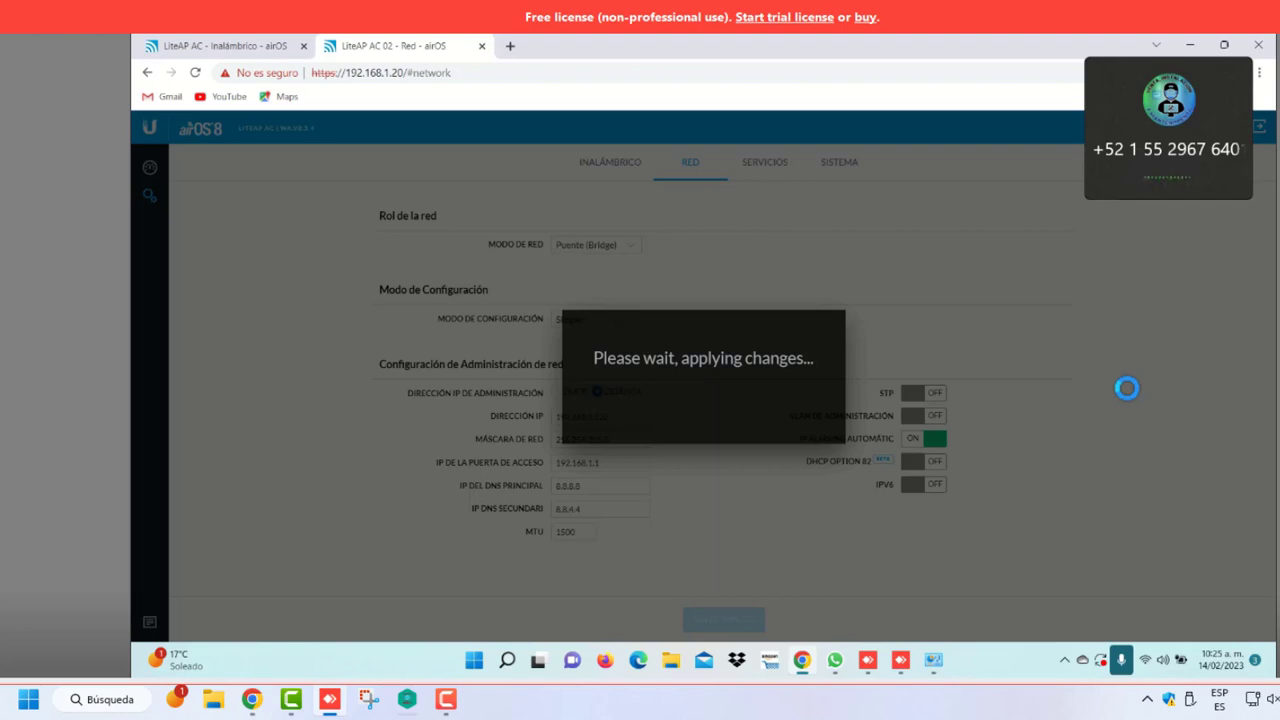
# Set the Ethernet adapter's IPv6 to obtain its address automatically
pyautogui.click(934, 662)
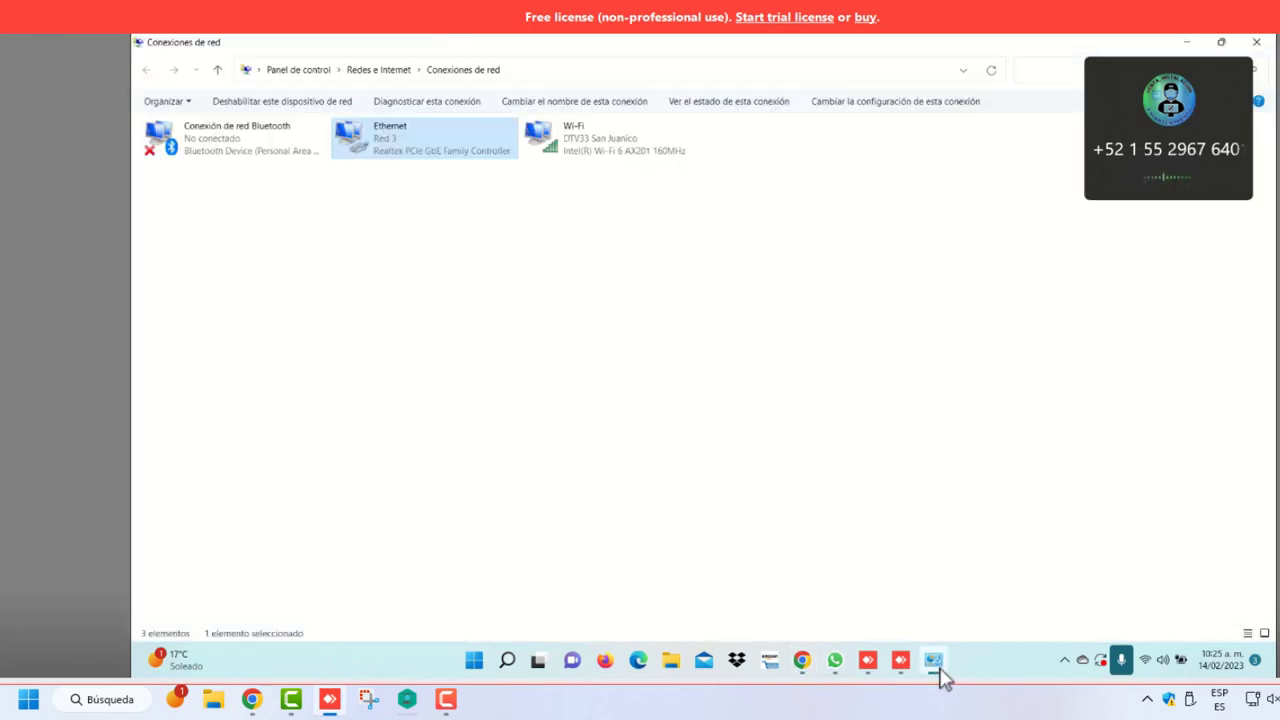
pyautogui.rightClick(448, 155)
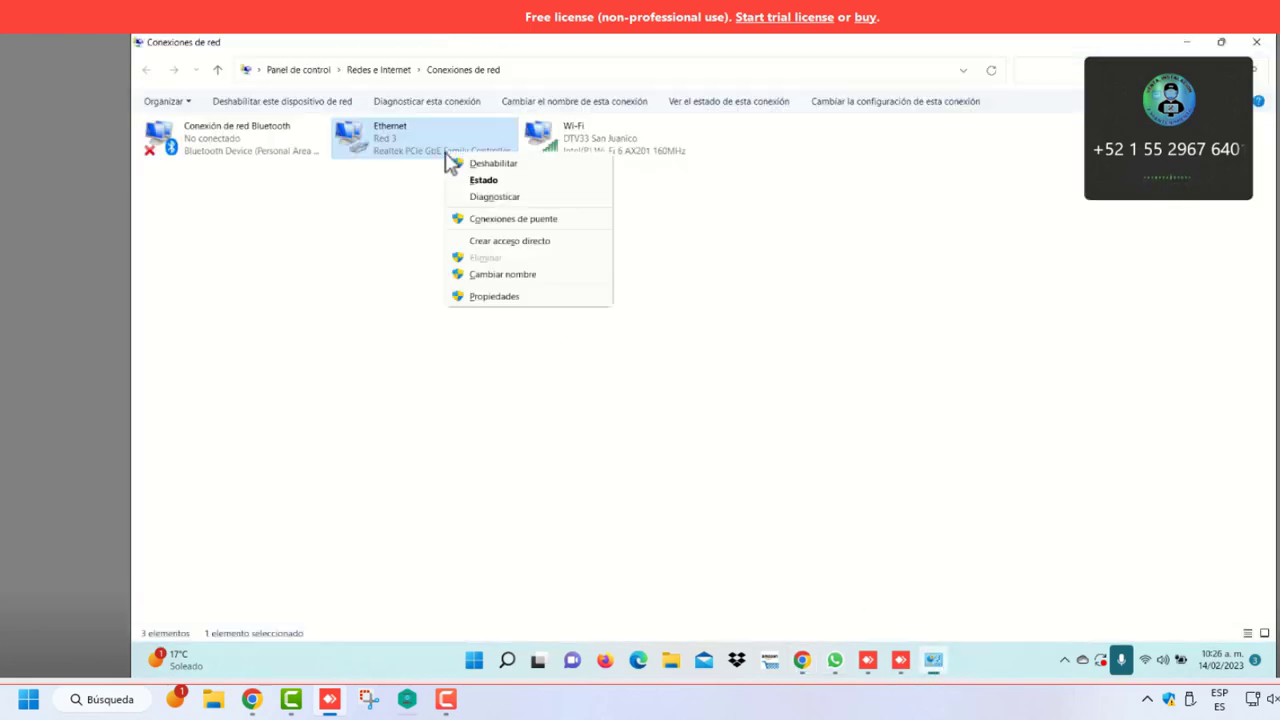
pyautogui.click(502, 298)
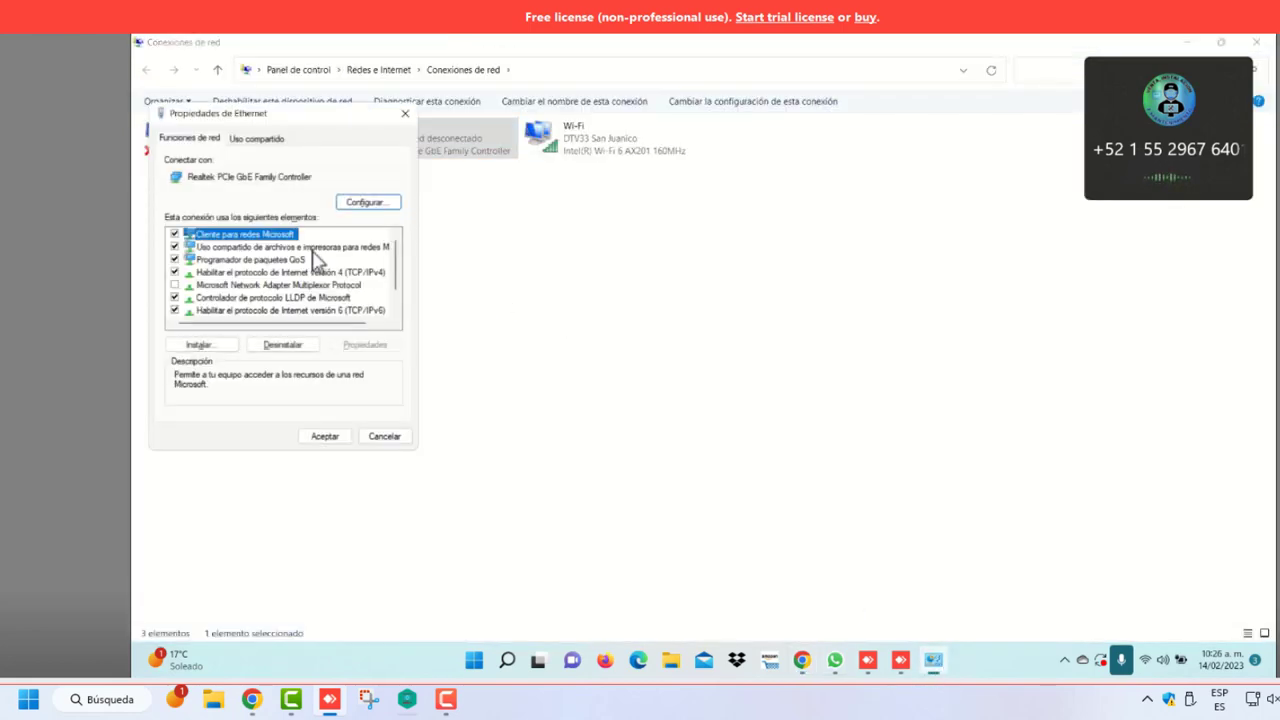
pyautogui.click(345, 272)
pyautogui.click(362, 311)
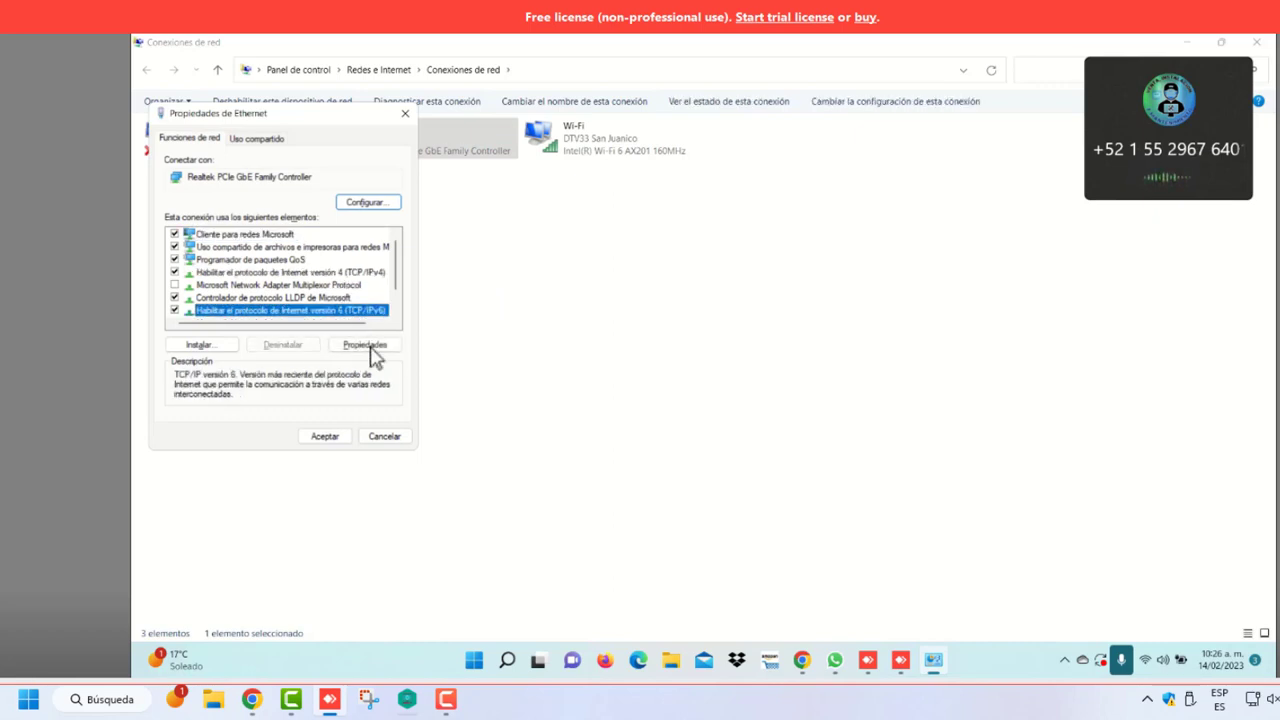
pyautogui.click(366, 346)
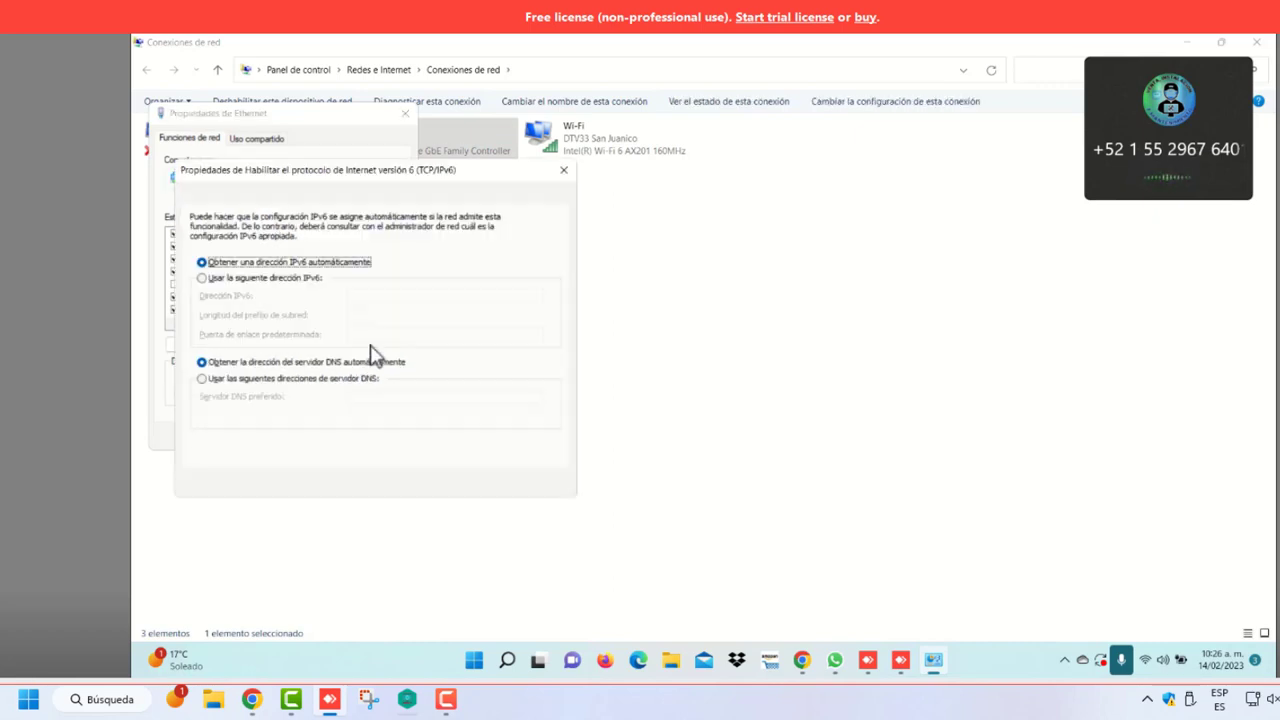
pyautogui.click(204, 280)
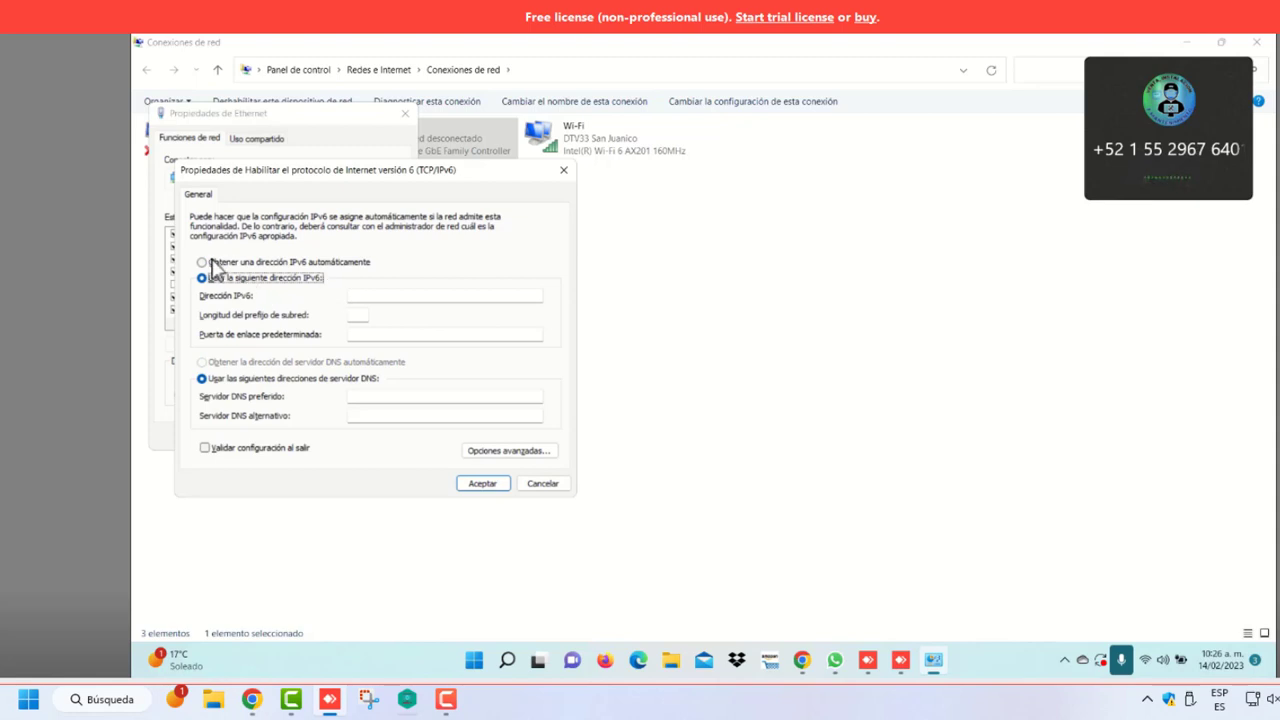
pyautogui.click(203, 262)
pyautogui.click(563, 170)
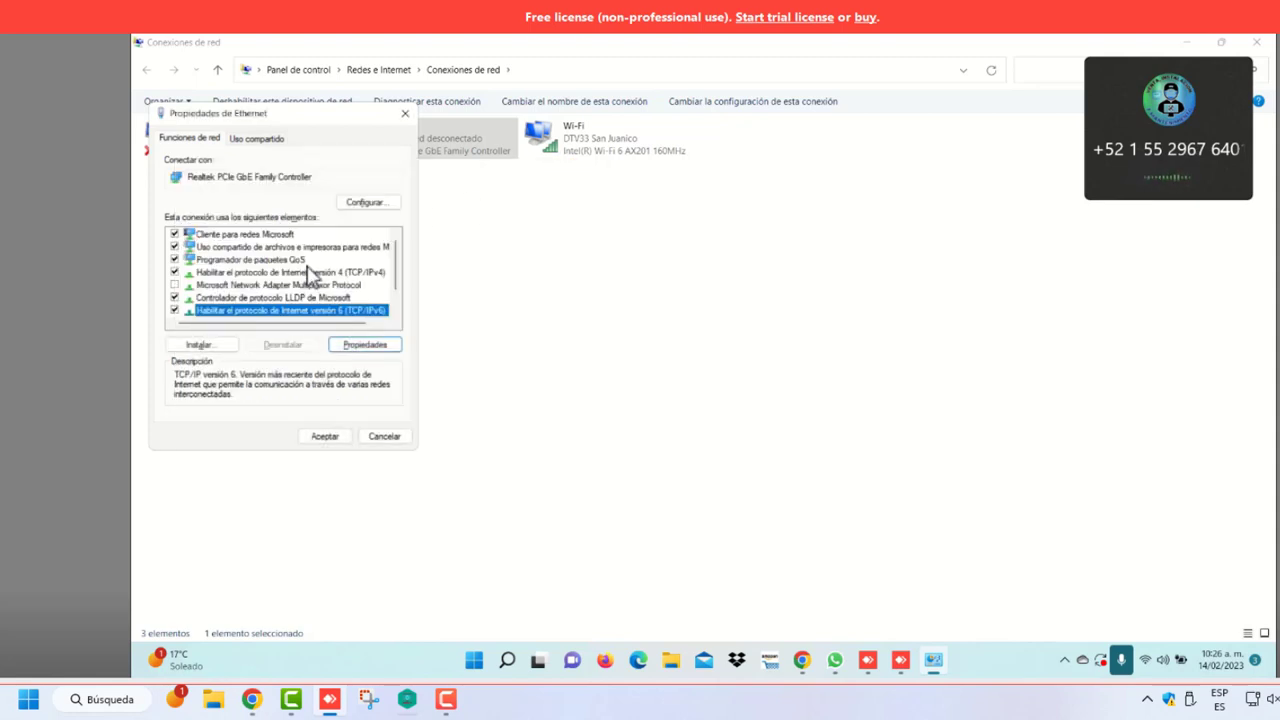
# Change the Ethernet IPv4 default gateway to 192.168.1.122 and close the adapter properties
pyautogui.click(310, 272)
pyautogui.click(365, 344)
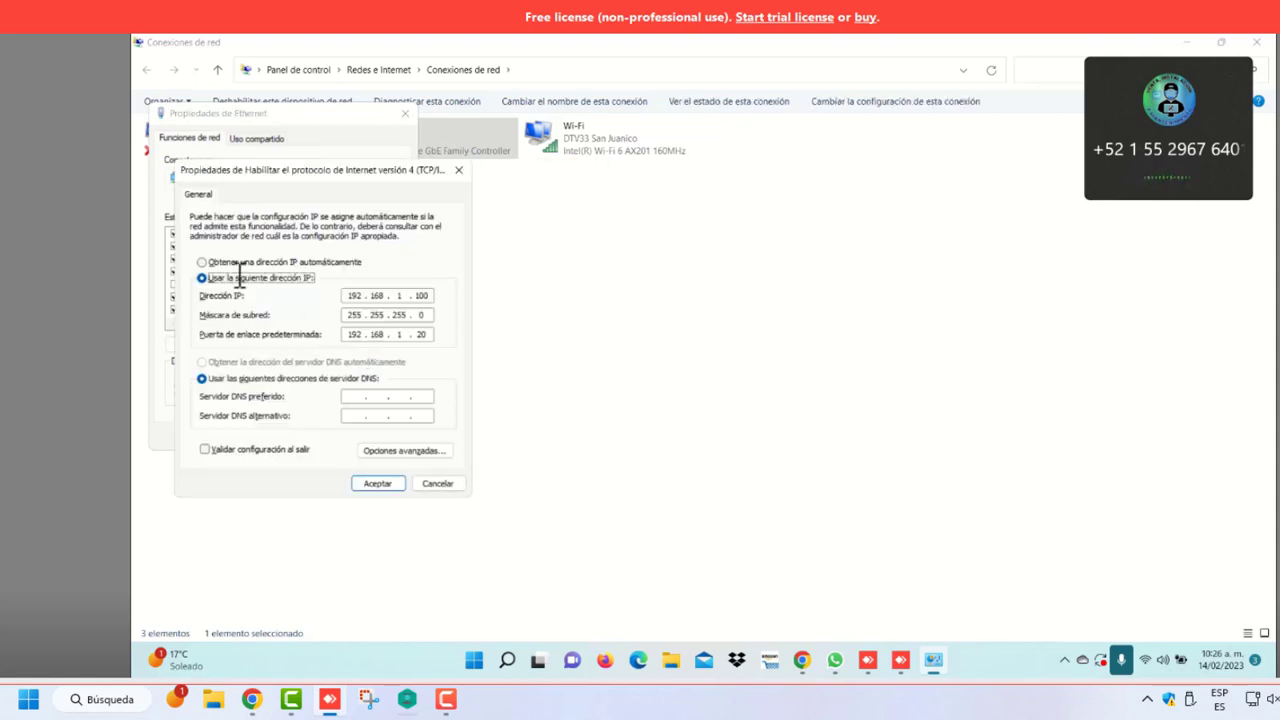
pyautogui.click(420, 334)
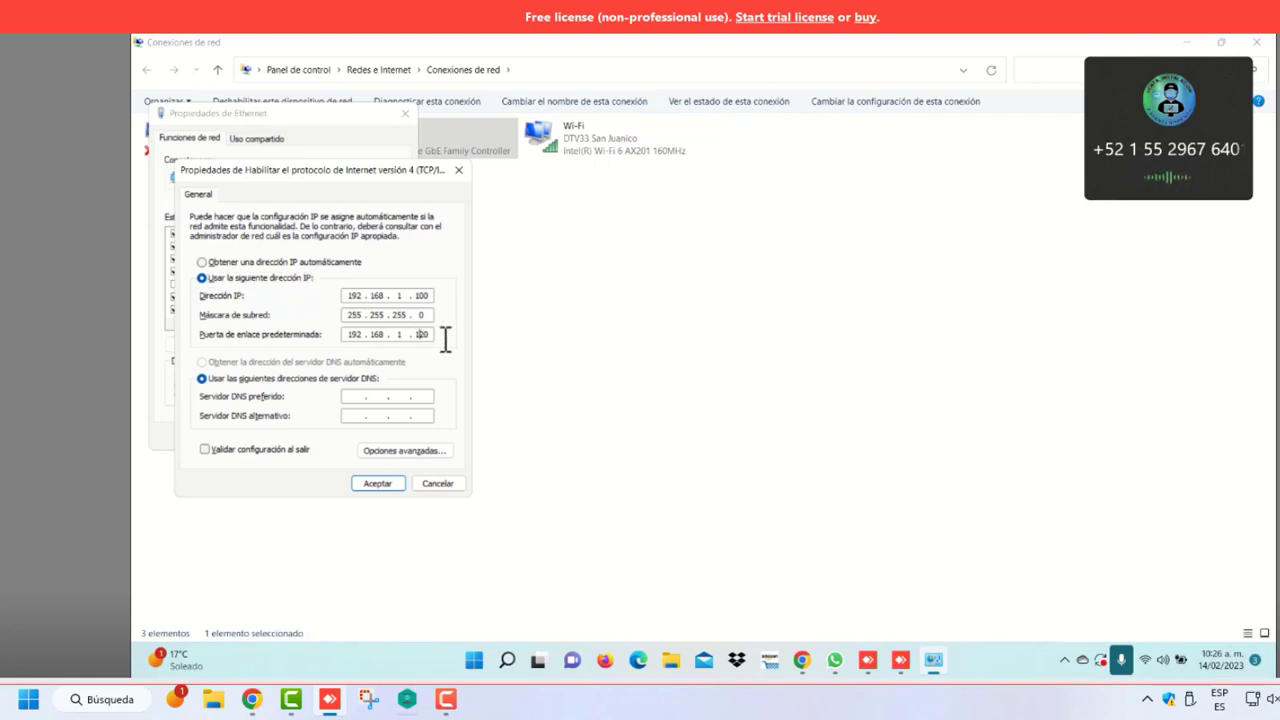
pyautogui.press('capslock')
pyautogui.press('BackSpace')
pyautogui.press('capslock')
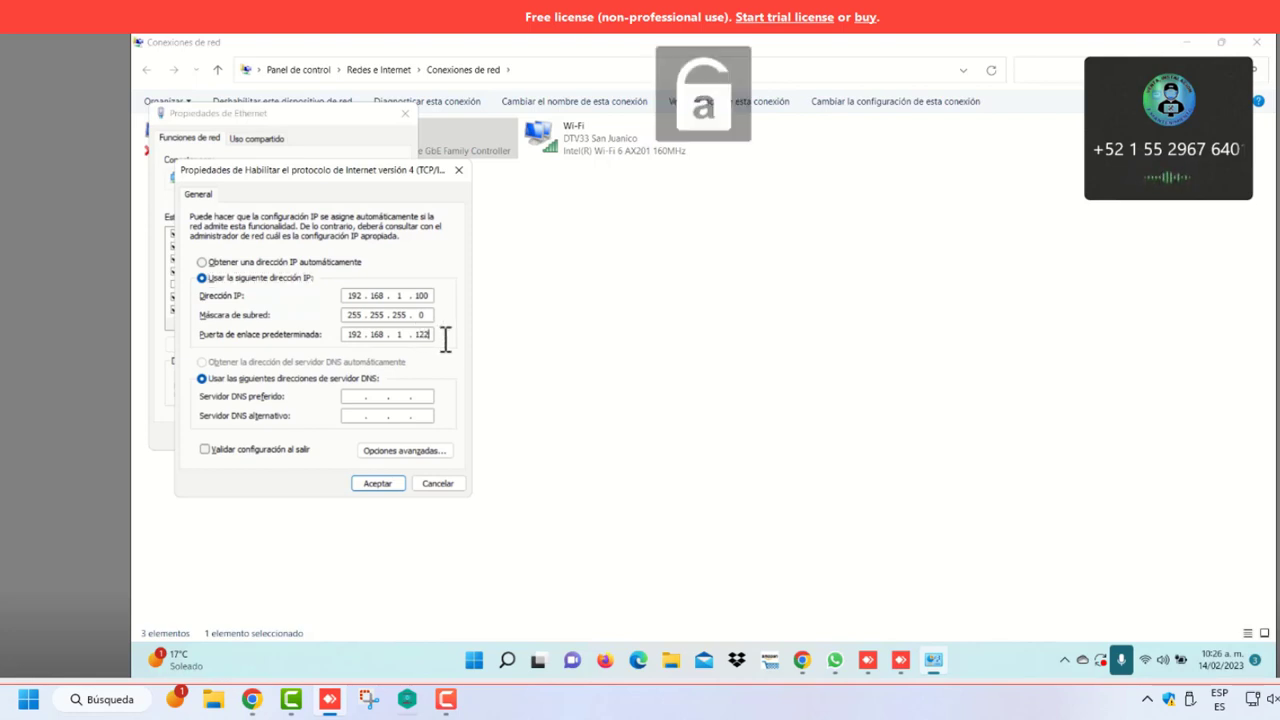
pyautogui.write('2')
pyautogui.click(387, 486)
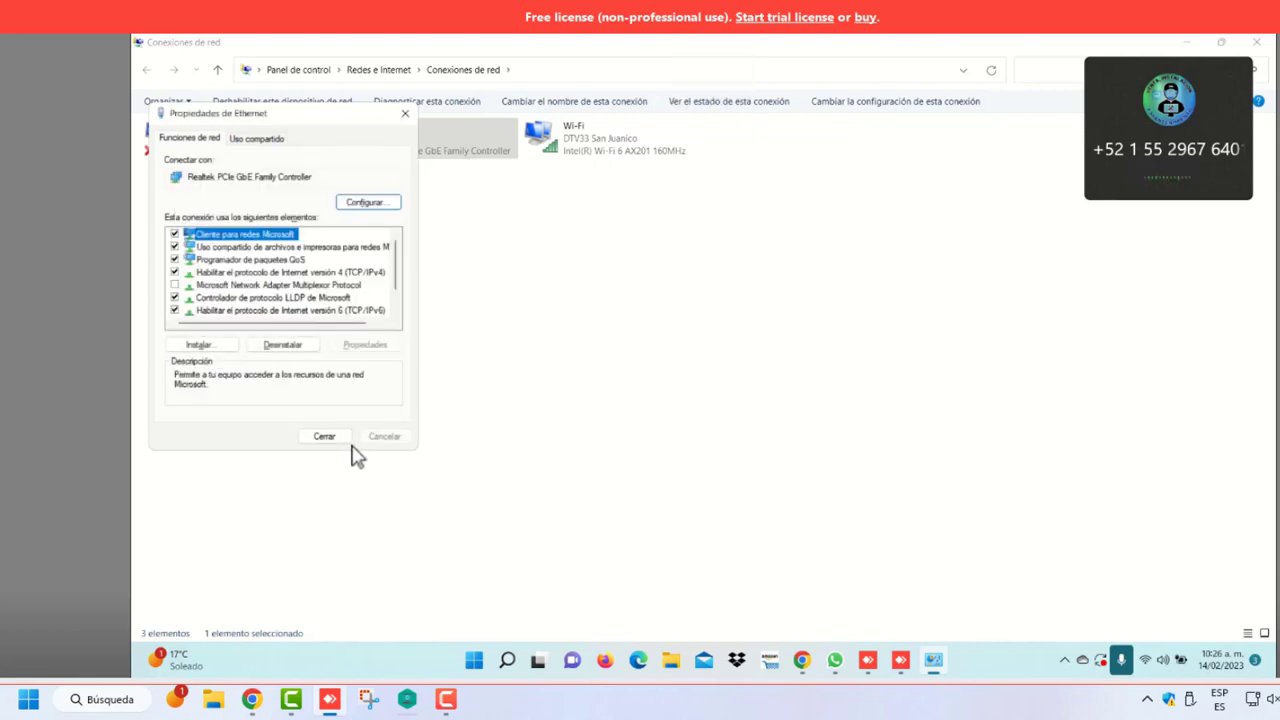
pyautogui.click(333, 438)
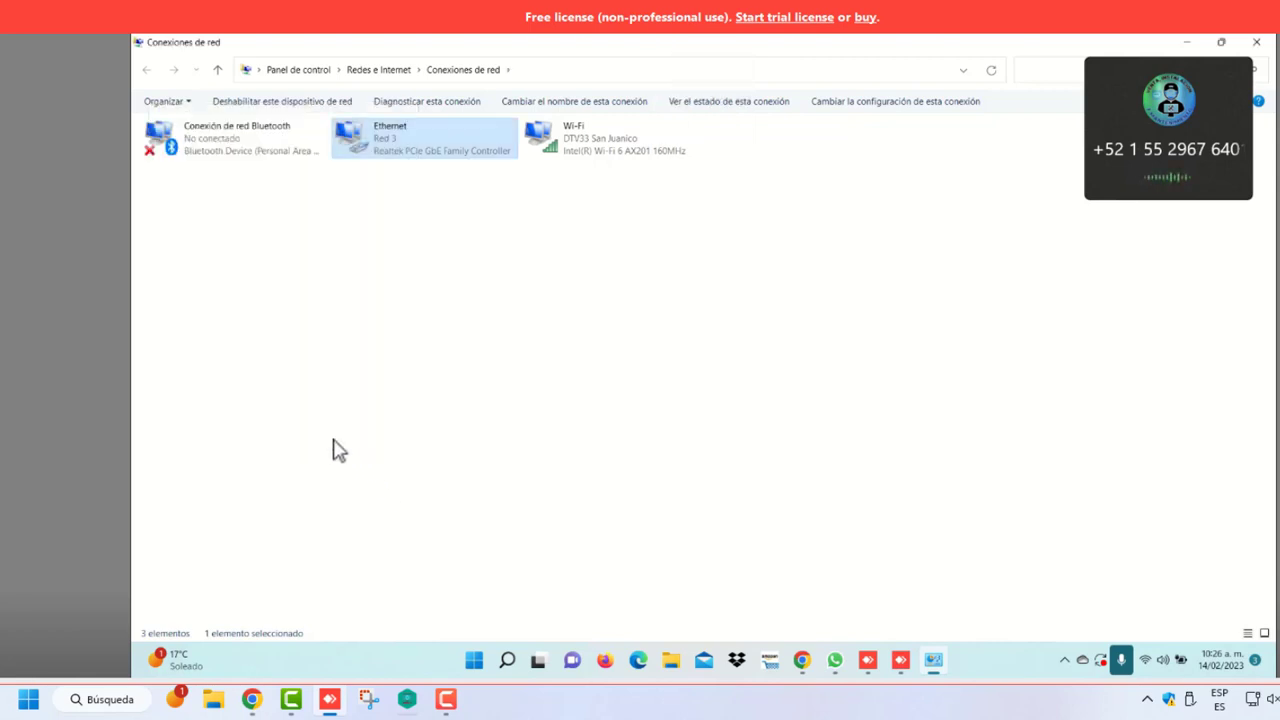
# Return to Chrome and place the cursor at the end of the airOS address
pyautogui.click(803, 663)
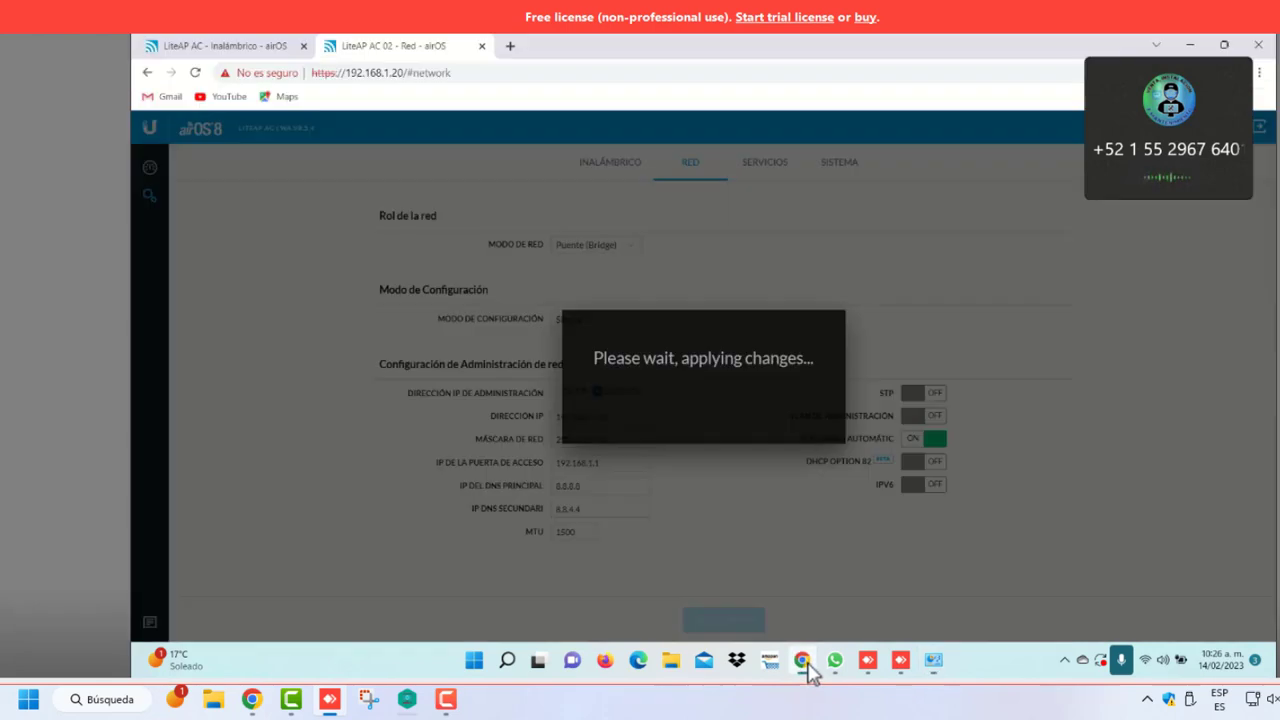
pyautogui.click(405, 78)
pyautogui.click(479, 78)
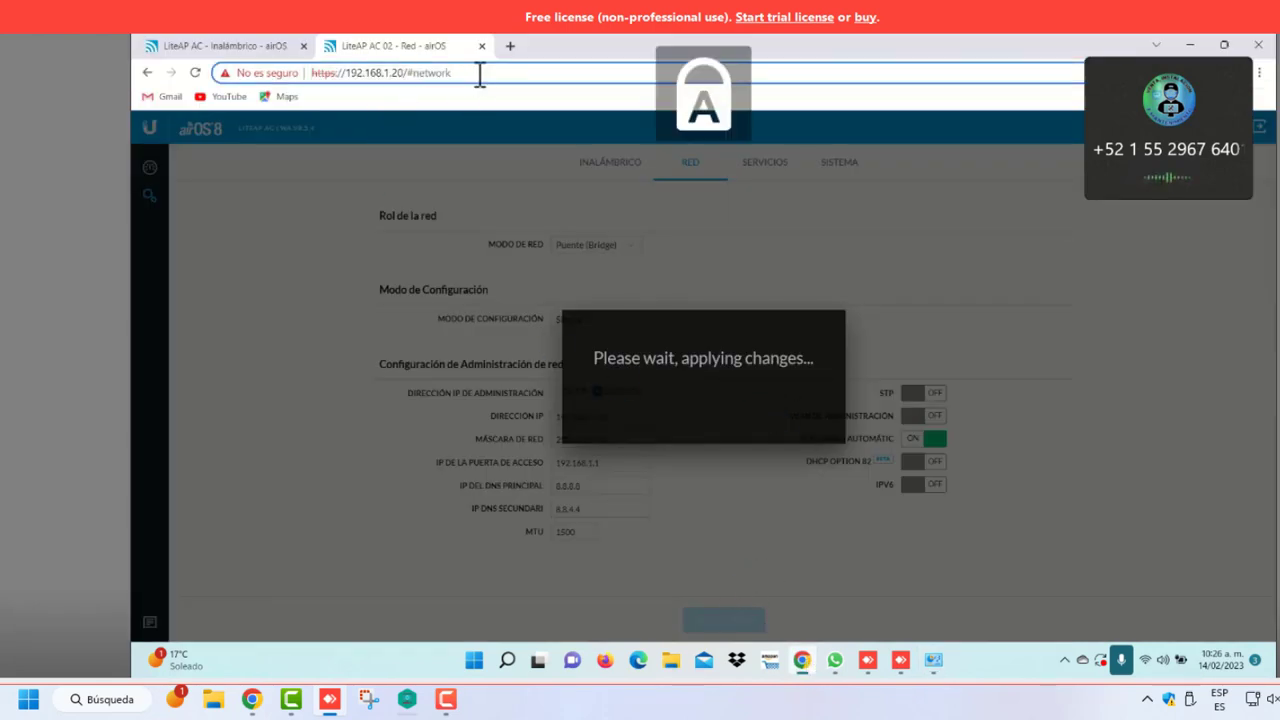
pyautogui.press('BackSpace')
pyautogui.press('BackSpace')
pyautogui.press('BackSpace')
pyautogui.press('BackSpace')
pyautogui.press('BackSpace')
pyautogui.press('BackSpace')
pyautogui.press('BackSpace')
pyautogui.press('BackSpace')
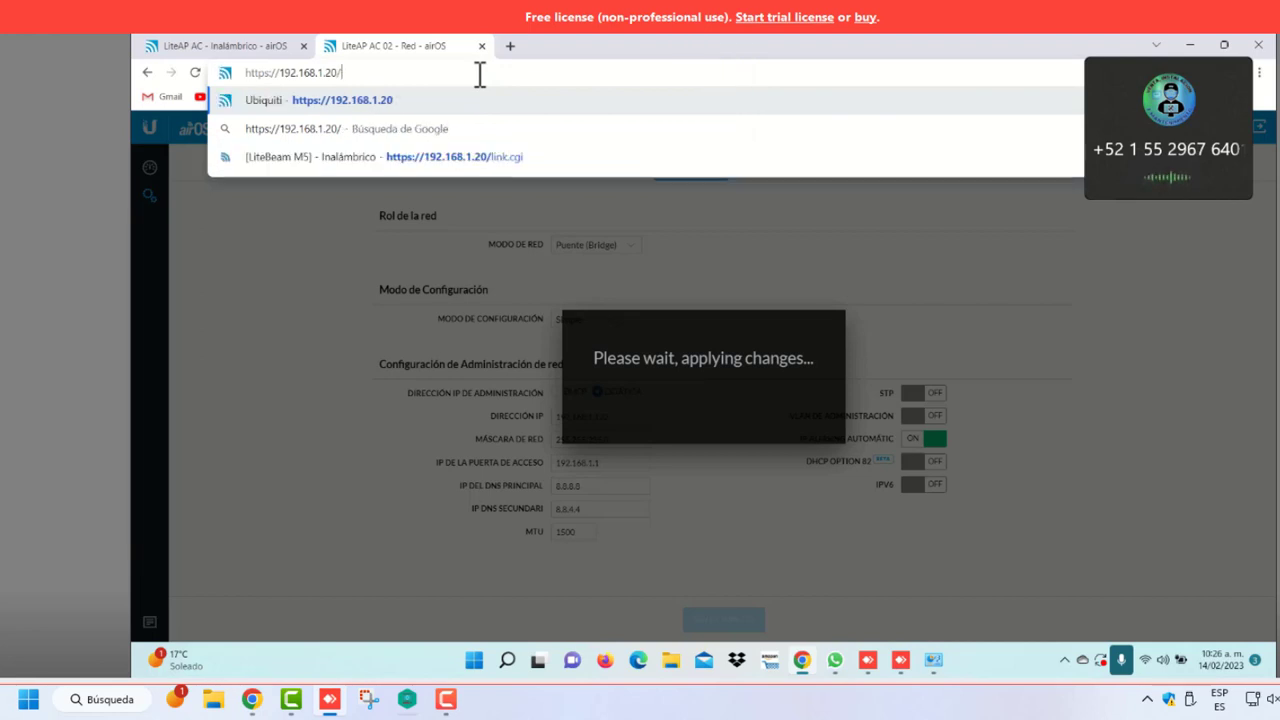
pyautogui.press('BackSpace')
pyautogui.press('BackSpace')
pyautogui.press('BackSpace')
pyautogui.write('12')
pyautogui.press('capslock')
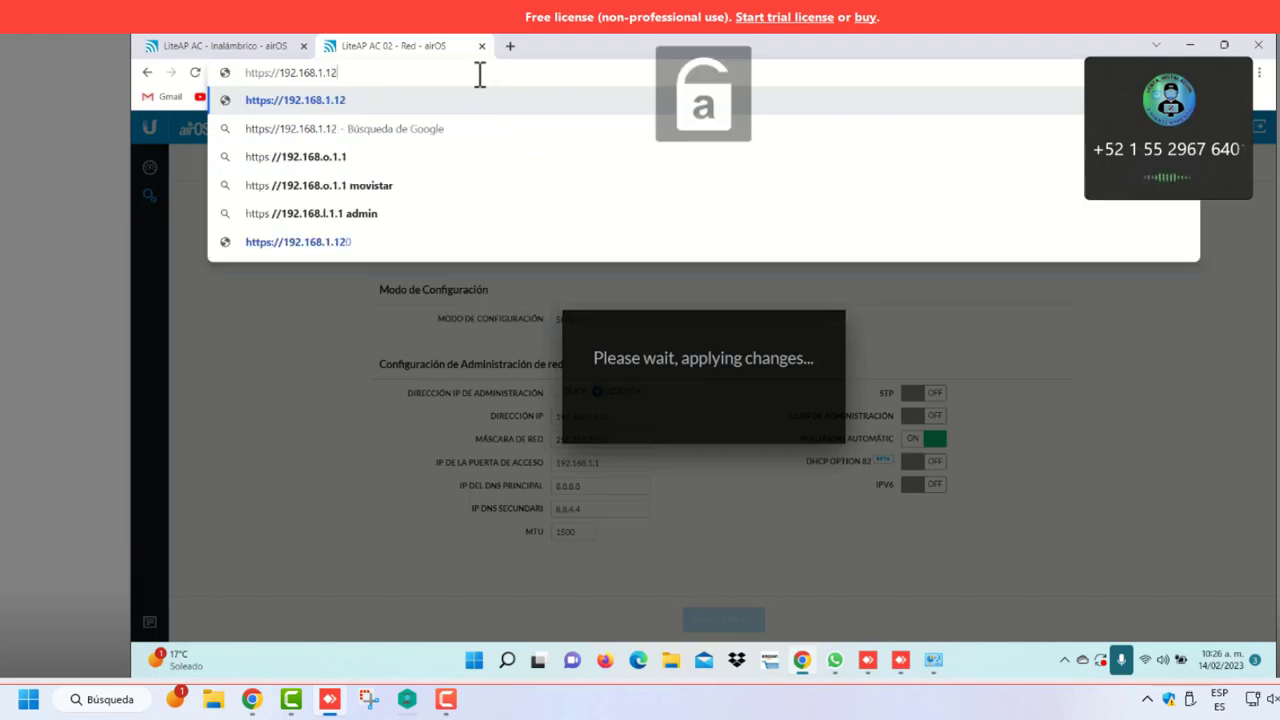
pyautogui.write('0')
pyautogui.press('capslock')
pyautogui.press('Return')
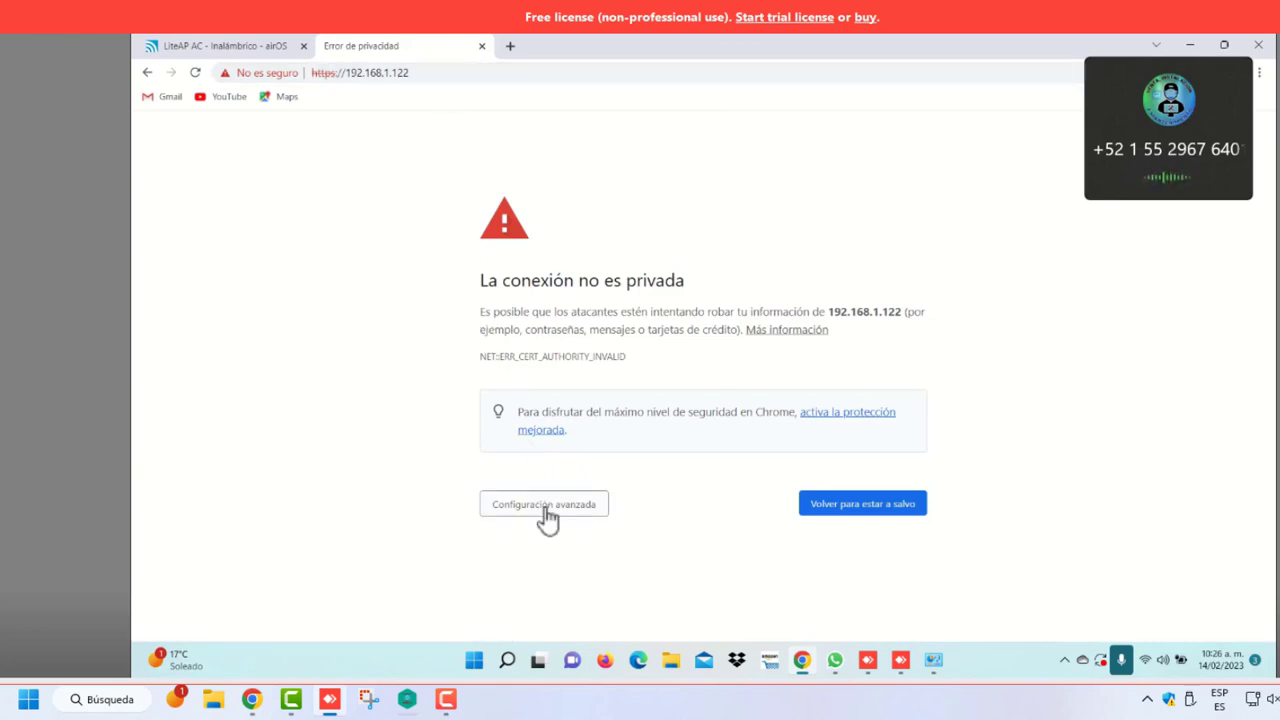
pyautogui.click(550, 508)
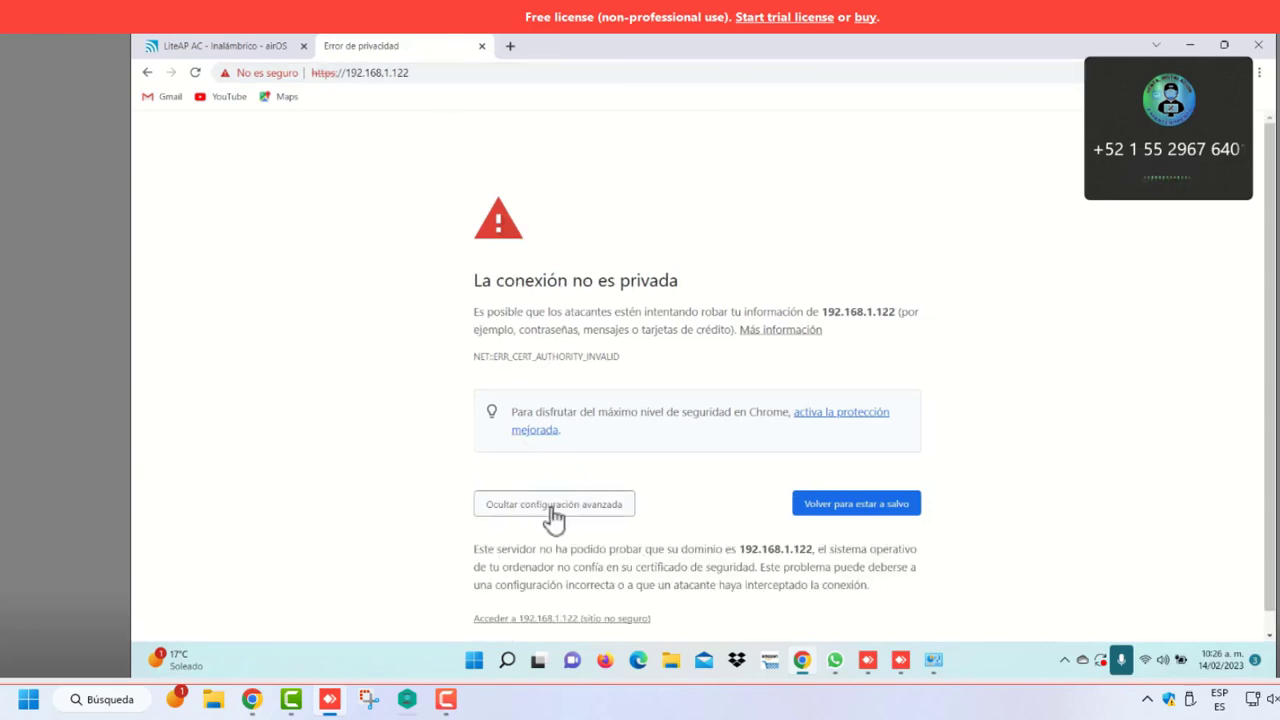
pyautogui.click(587, 626)
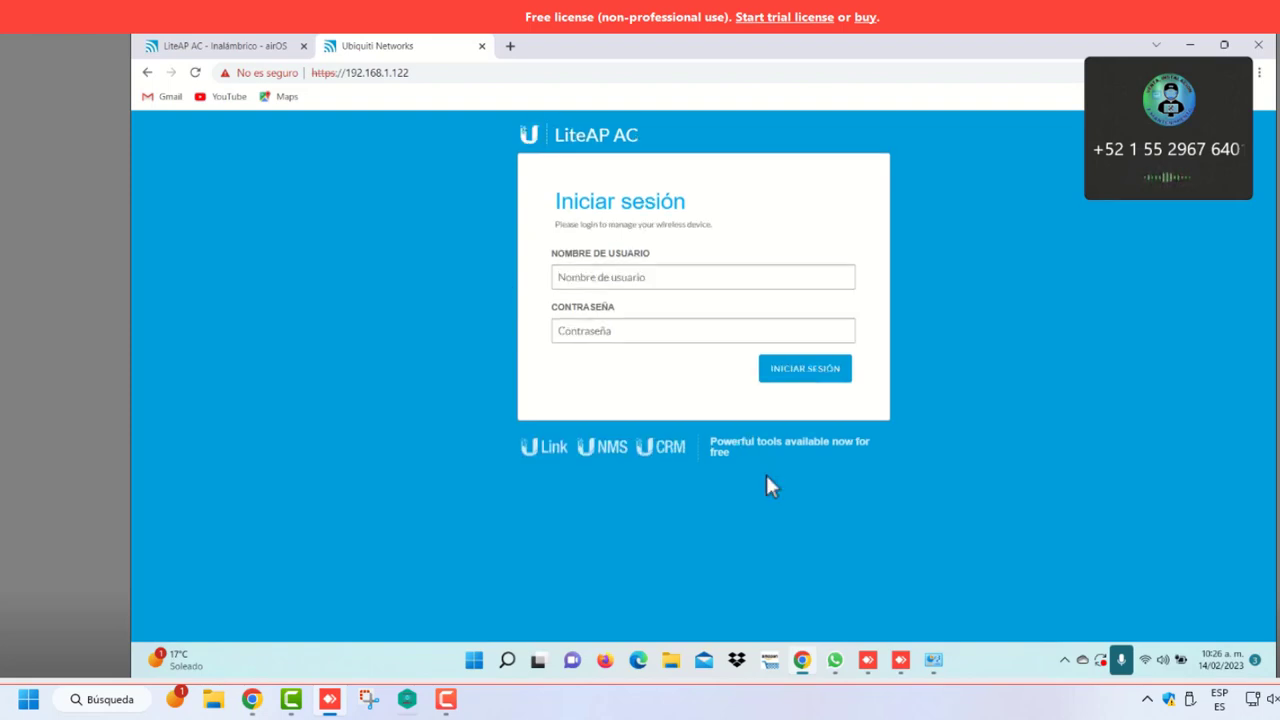
# Sign in to the LiteAP AC with the saved username and pasted password
pyautogui.click(621, 278)
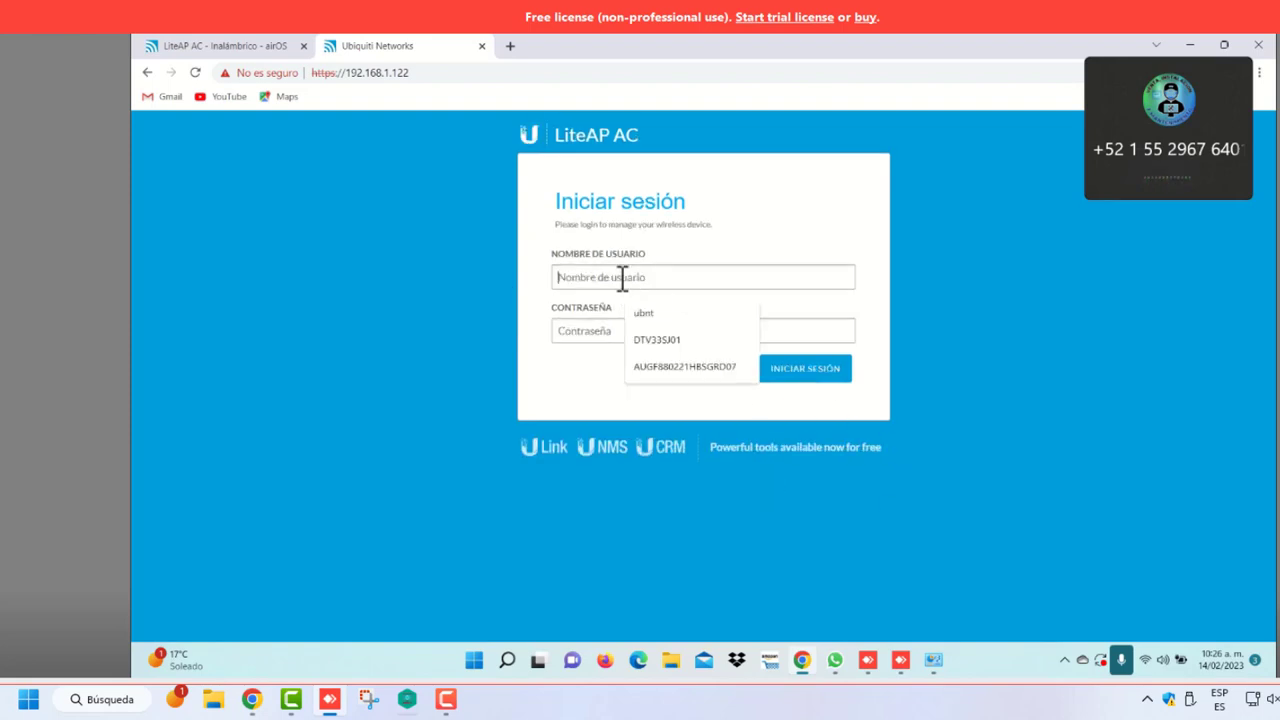
pyautogui.click(670, 342)
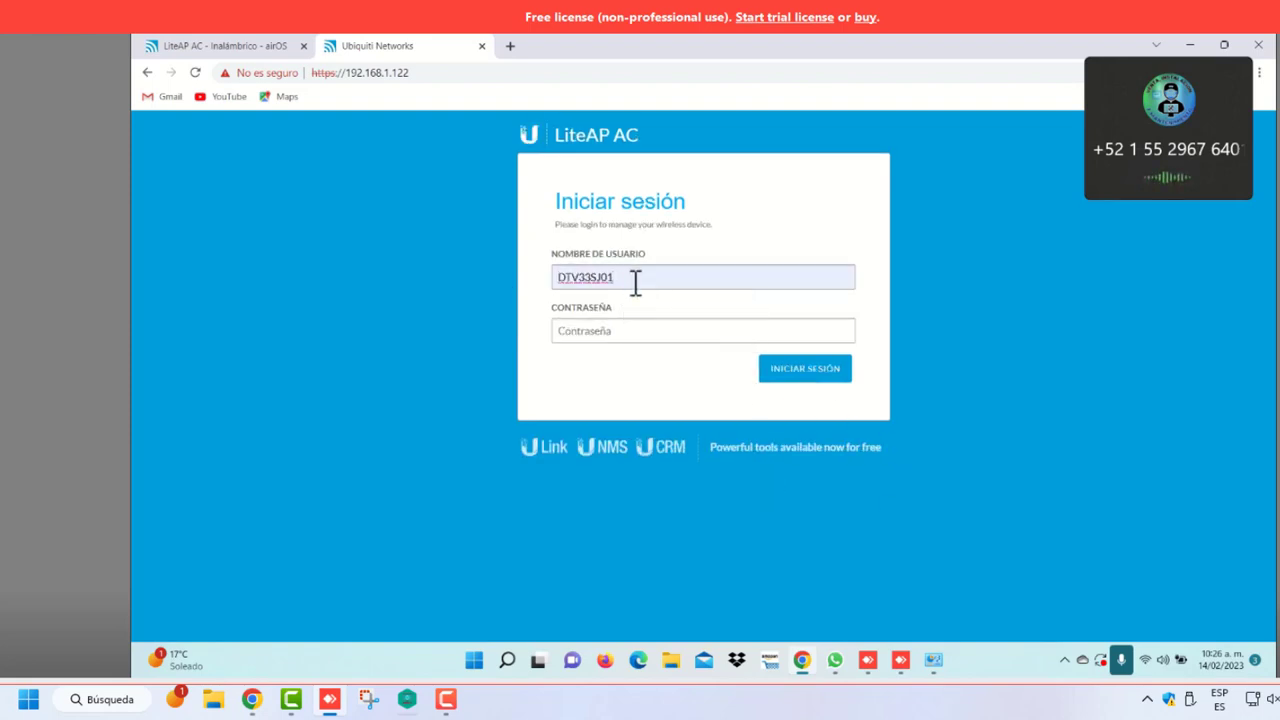
pyautogui.press('BackSpace')
pyautogui.press('BackSpace')
pyautogui.click(595, 332)
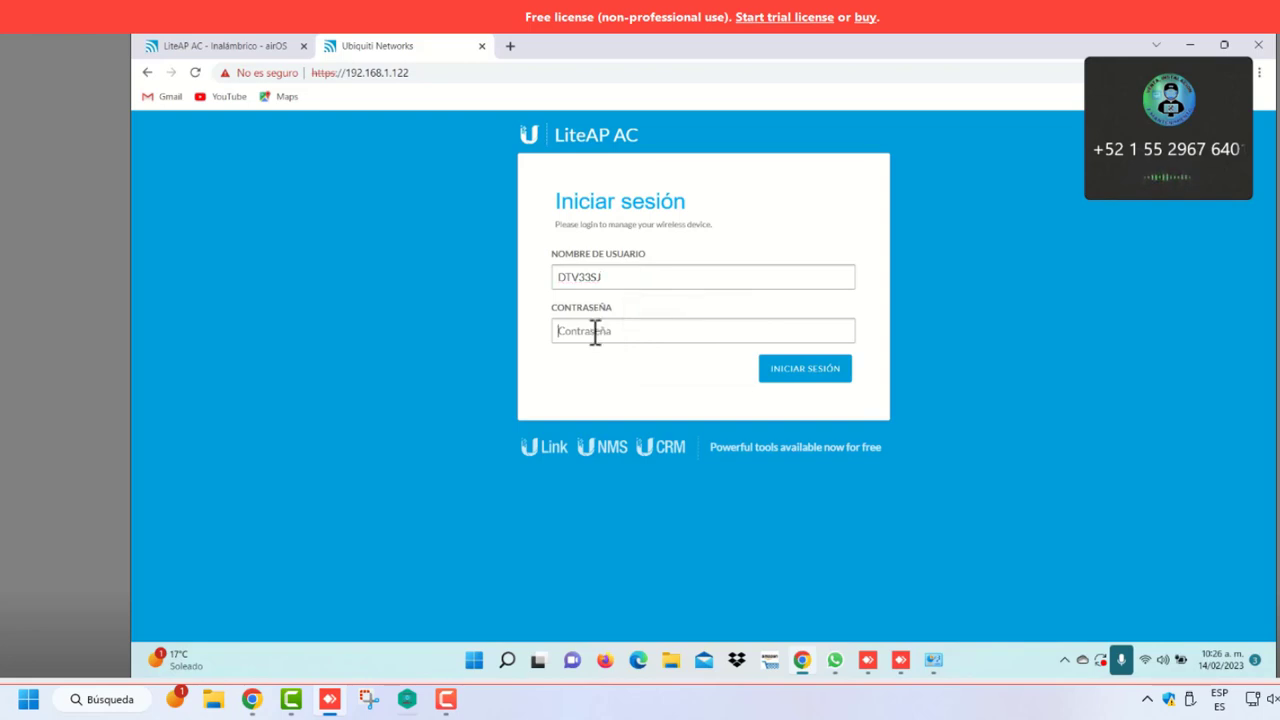
pyautogui.hotkey('ctrl', 'v')
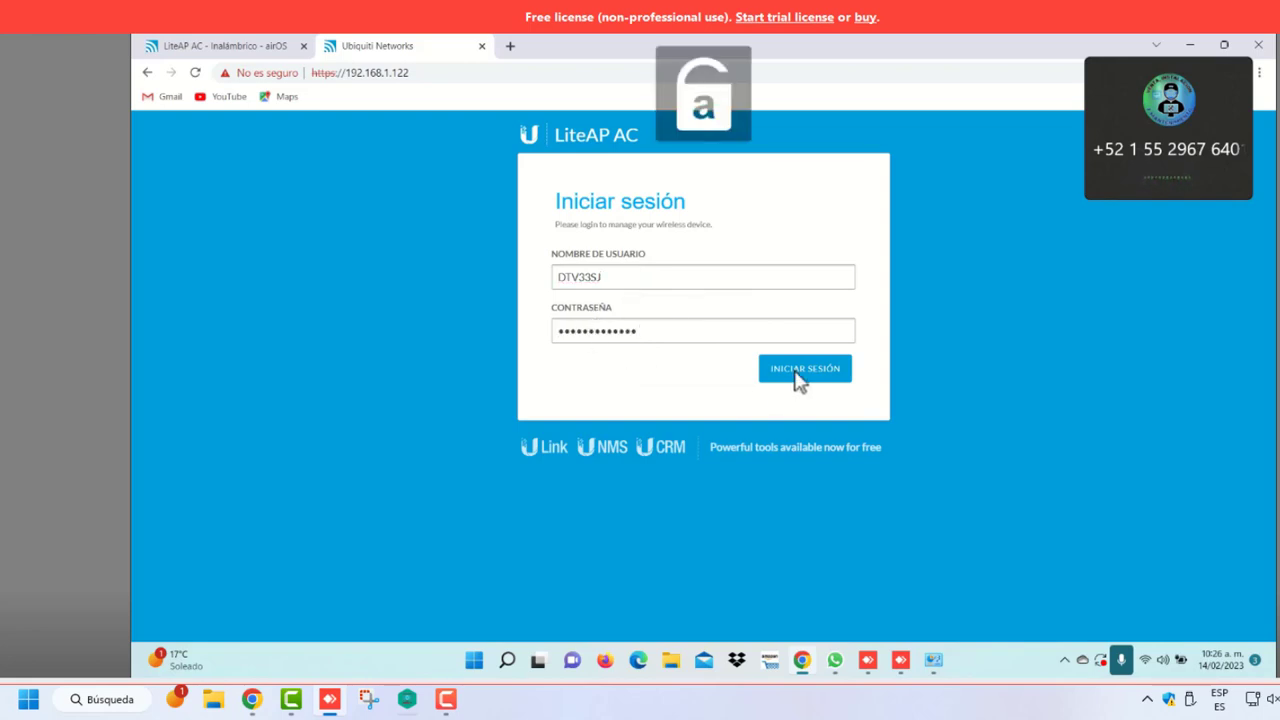
pyautogui.click(800, 370)
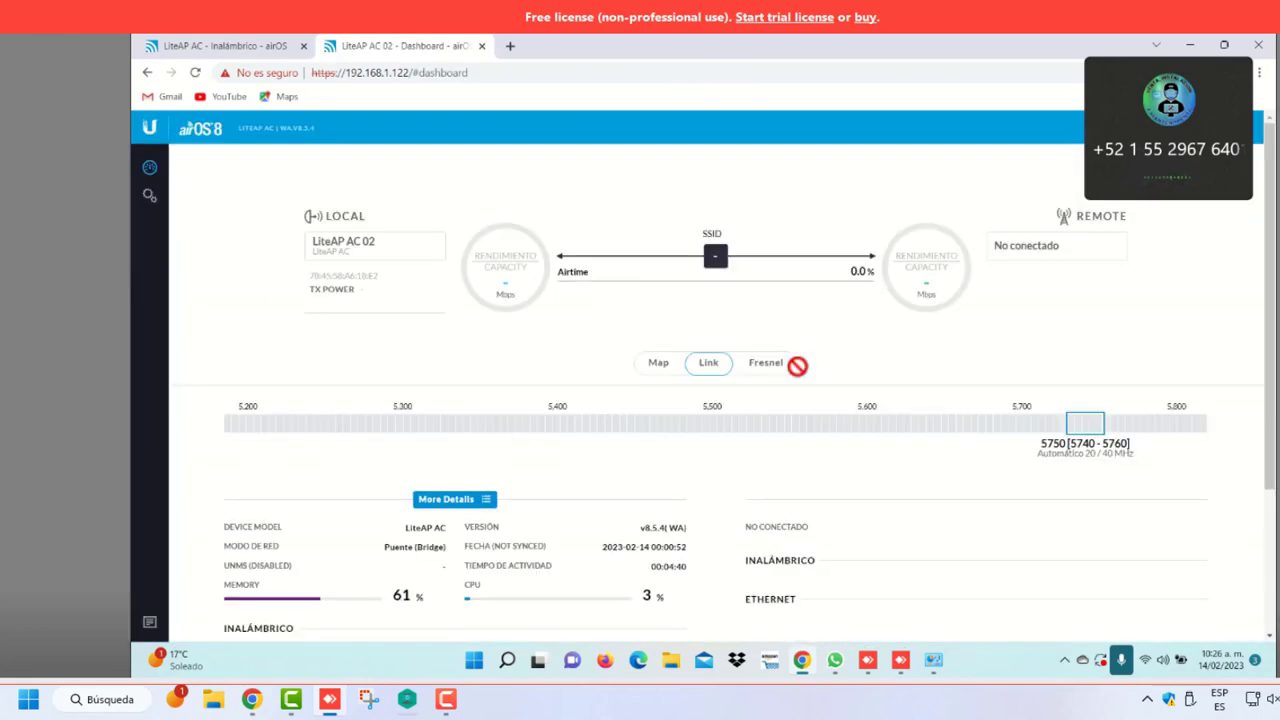
# Set the wireless mode to Access Point PtMP airMAX Mixed
pyautogui.click(150, 198)
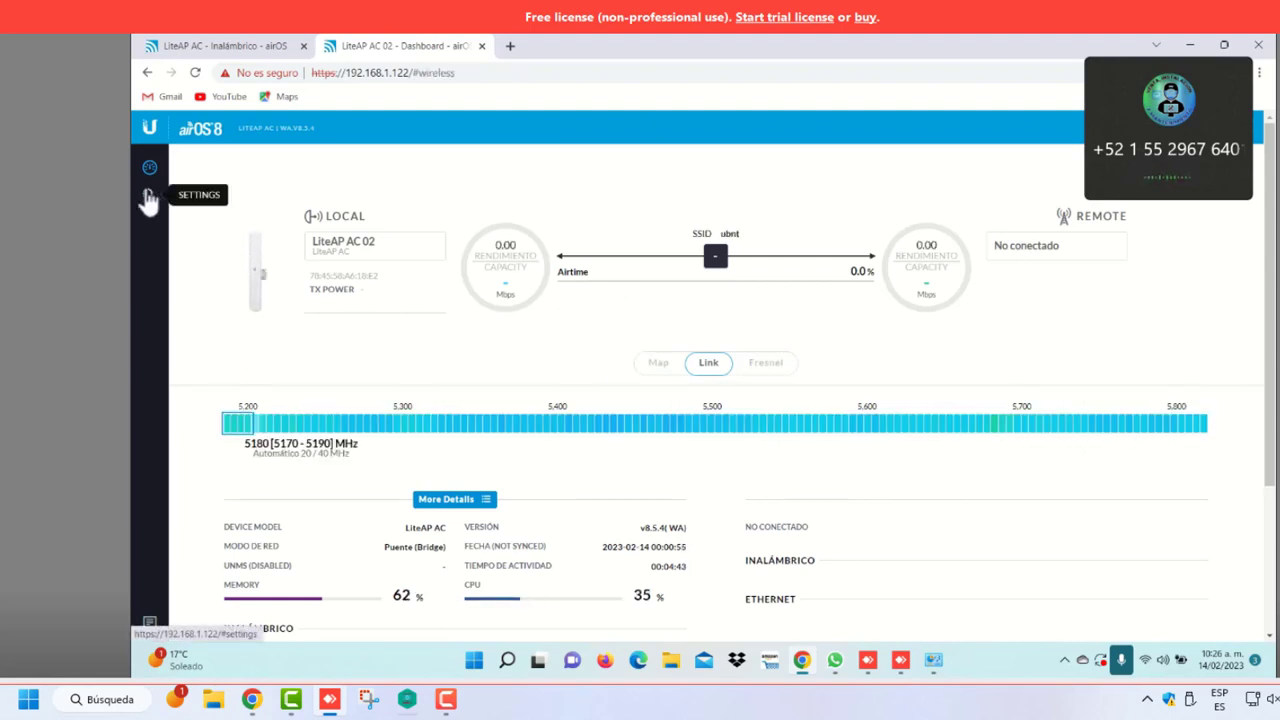
pyautogui.click(694, 172)
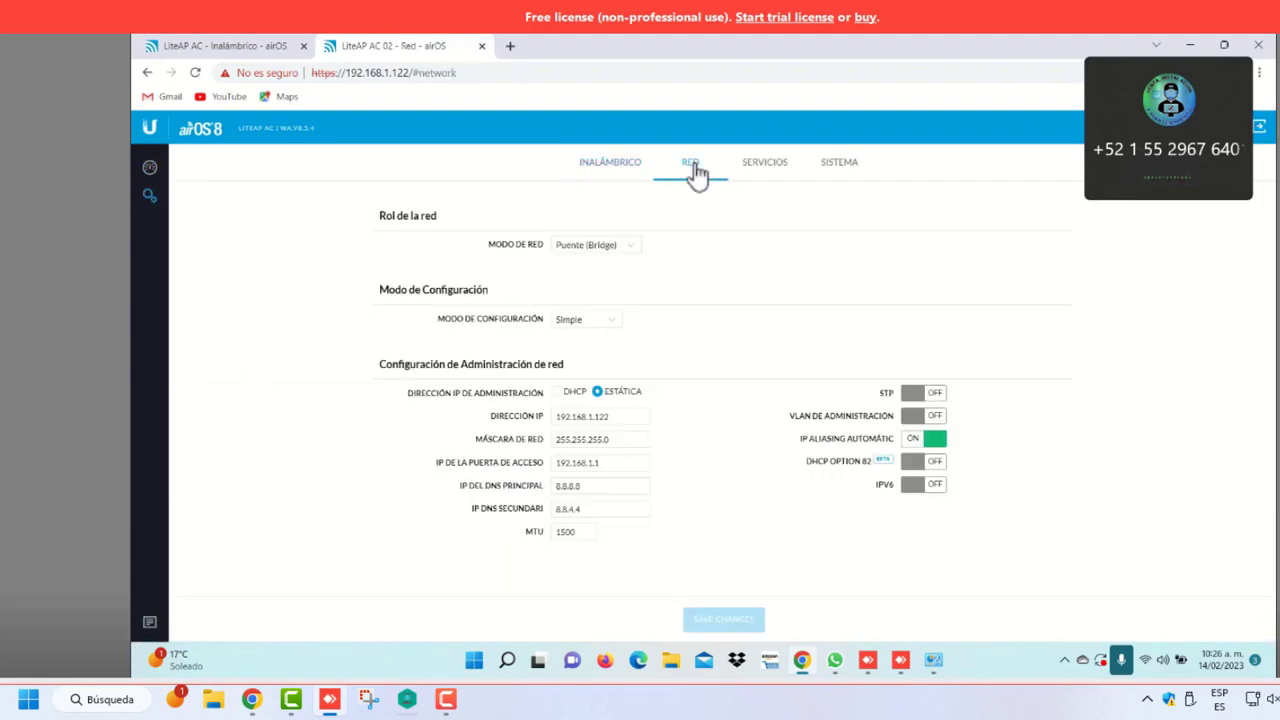
pyautogui.click(629, 172)
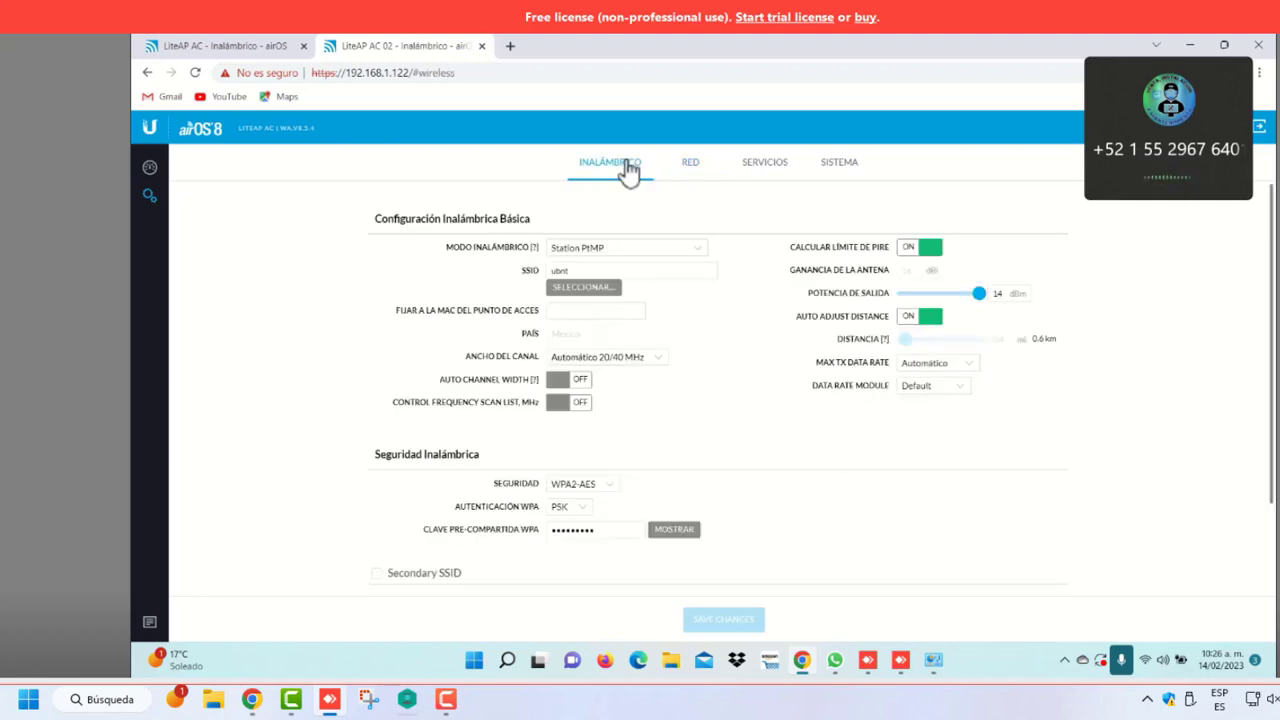
pyautogui.click(698, 250)
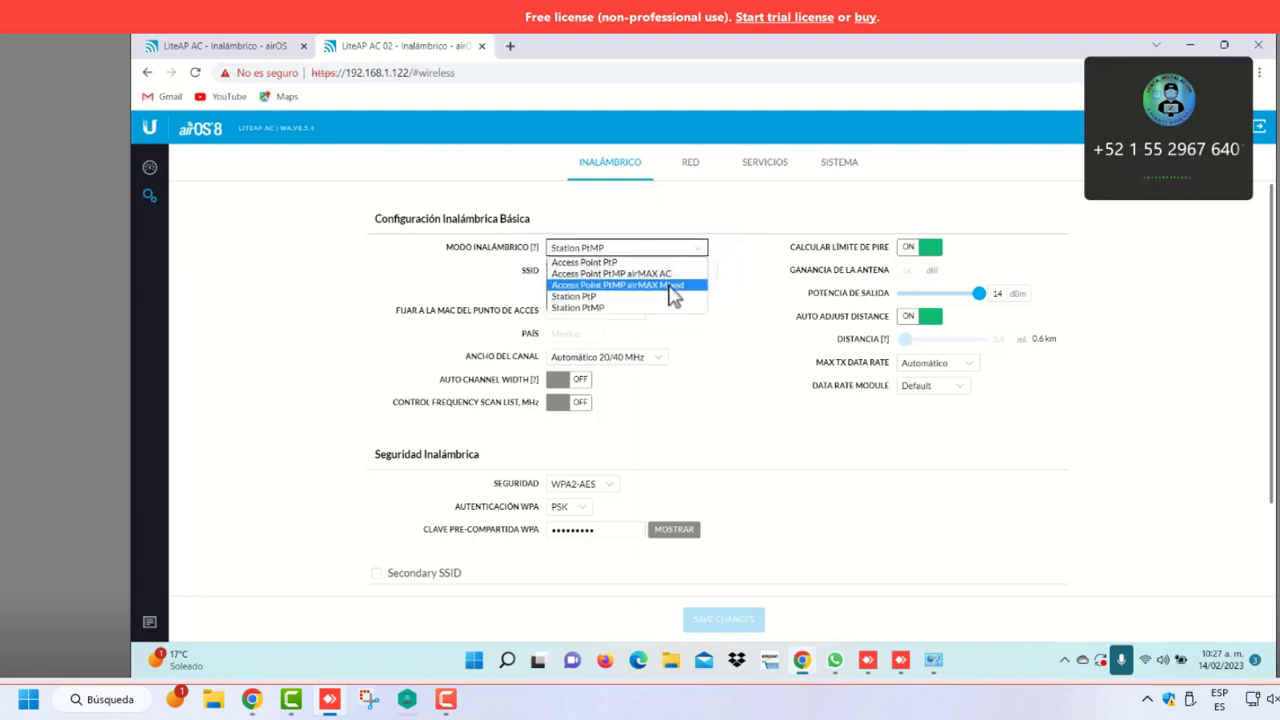
pyautogui.click(680, 285)
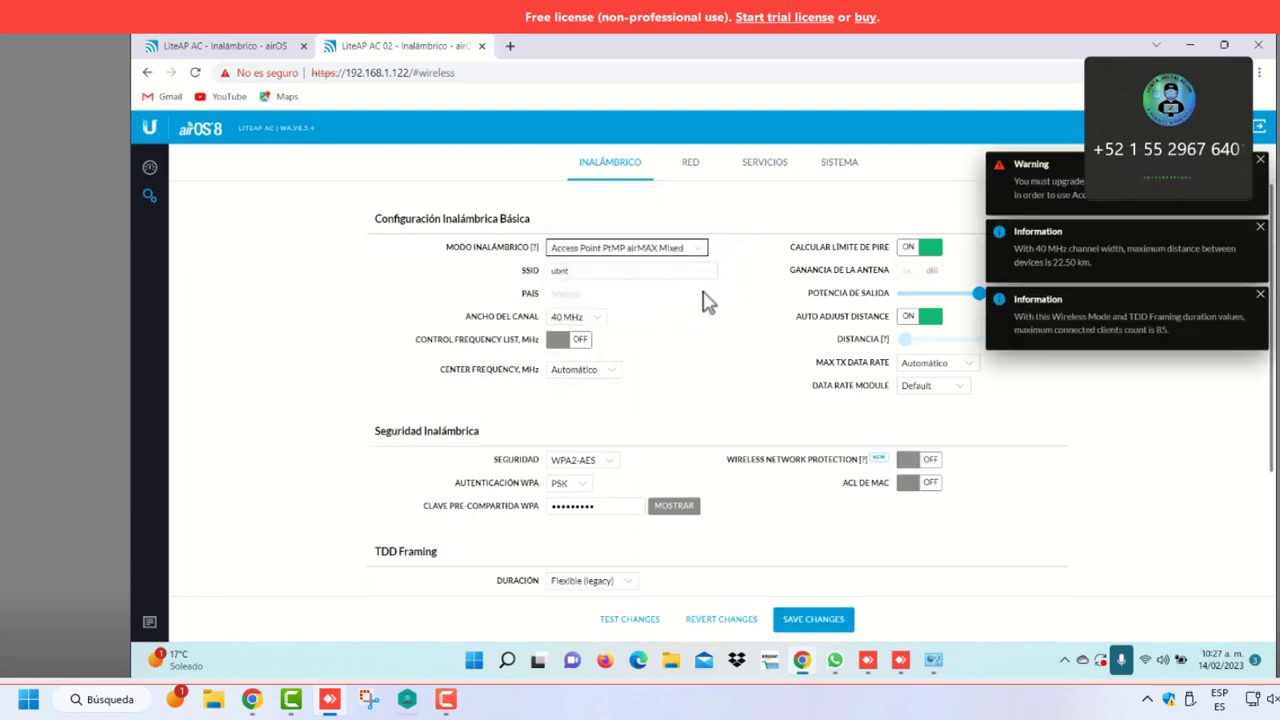
# Rename the SSID to DTV3302 and switch the Control Frequency List on
pyautogui.click(590, 271)
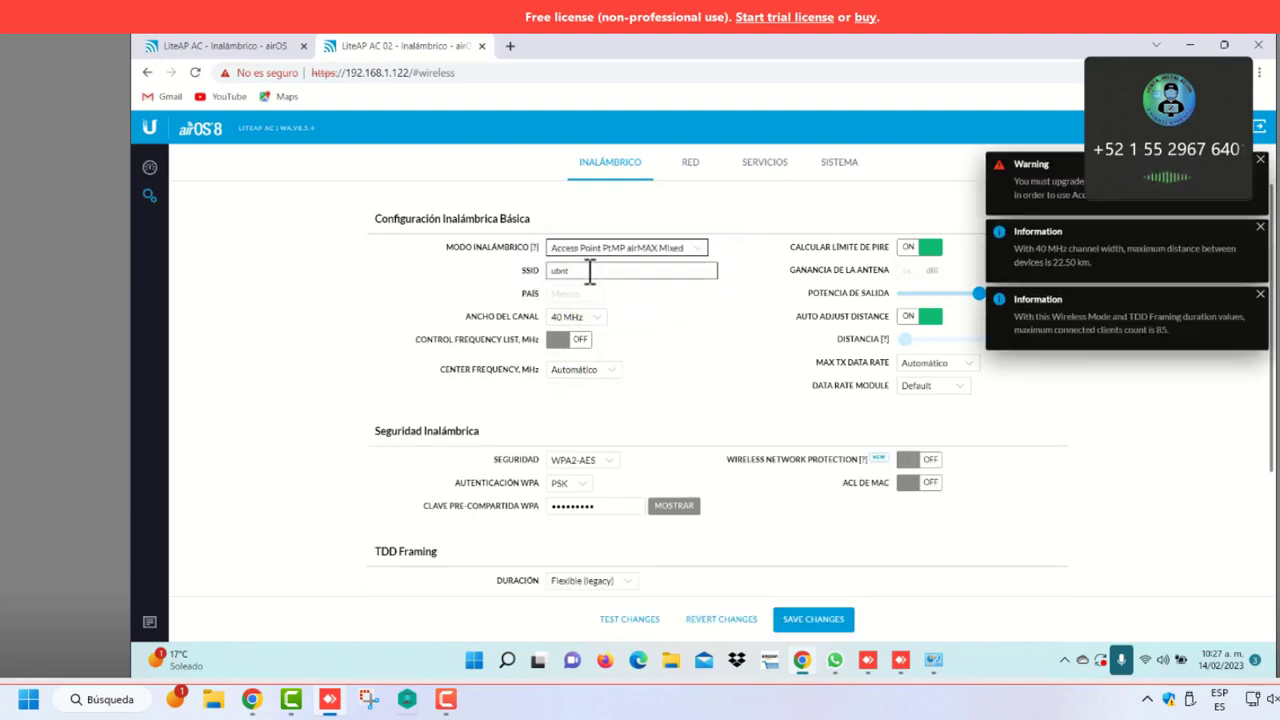
pyautogui.press('BackSpace')
pyautogui.press('BackSpace')
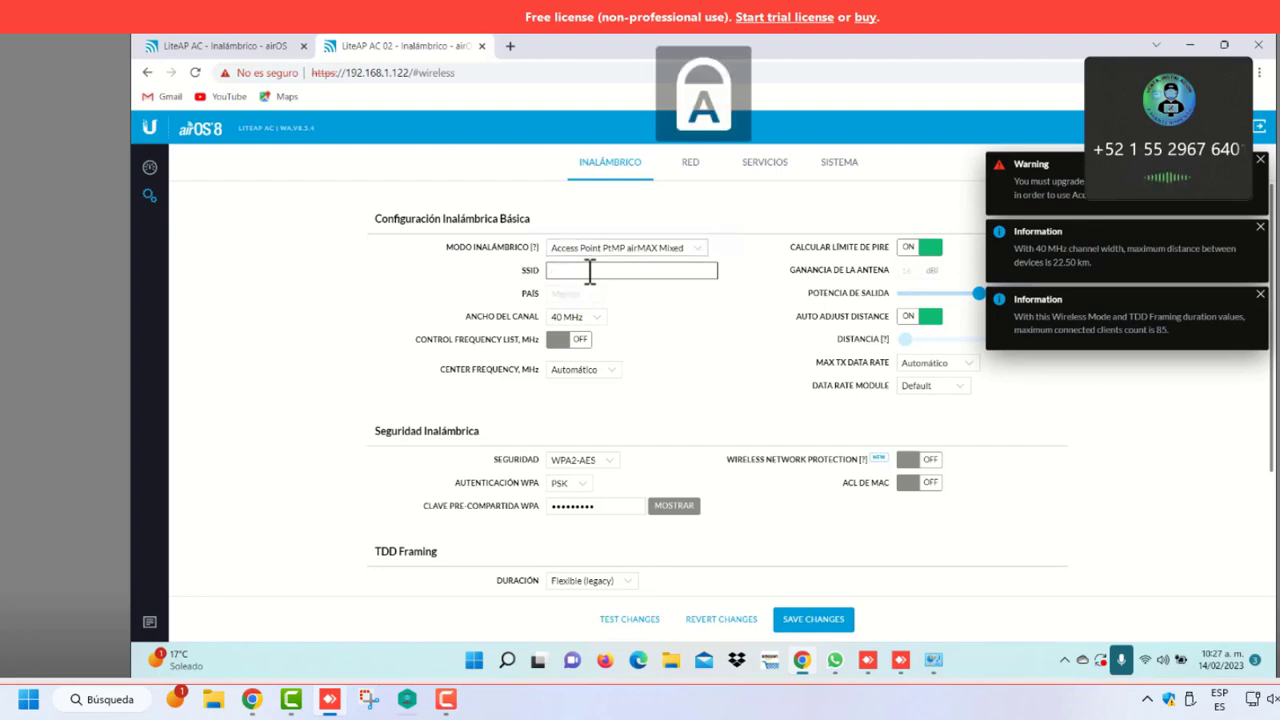
pyautogui.write('D')
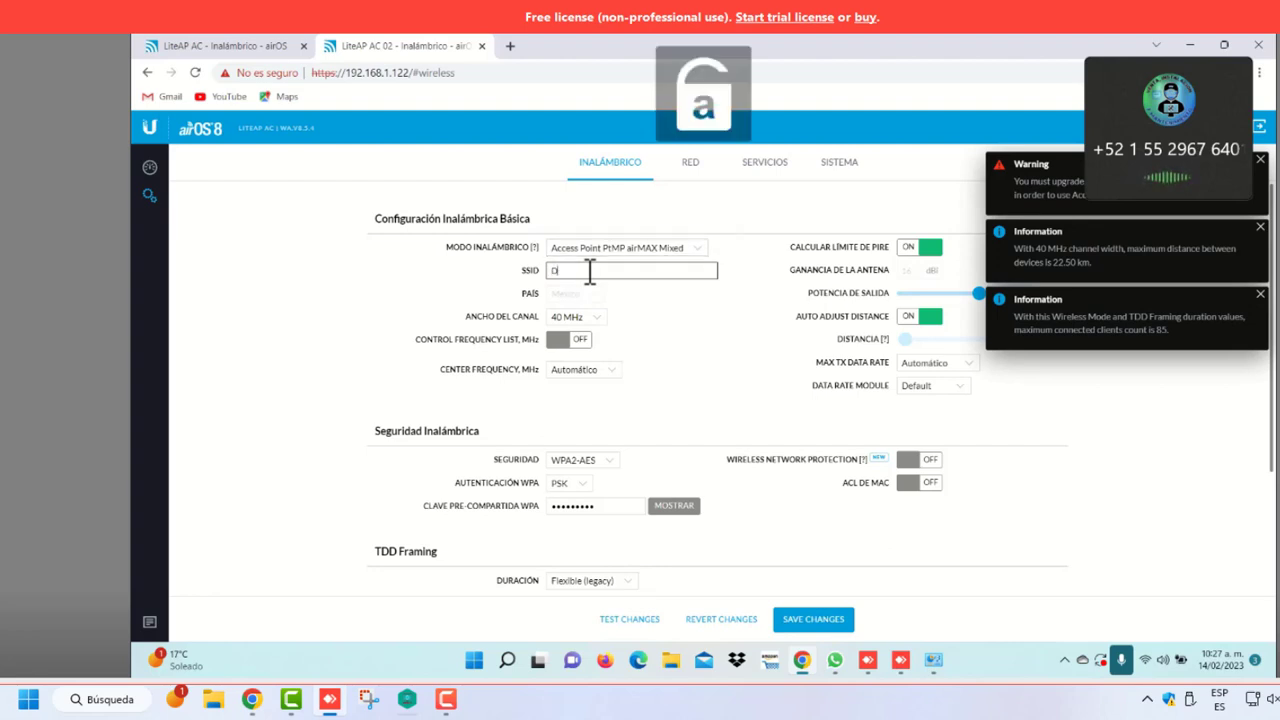
pyautogui.write('TV')
pyautogui.press('capslock')
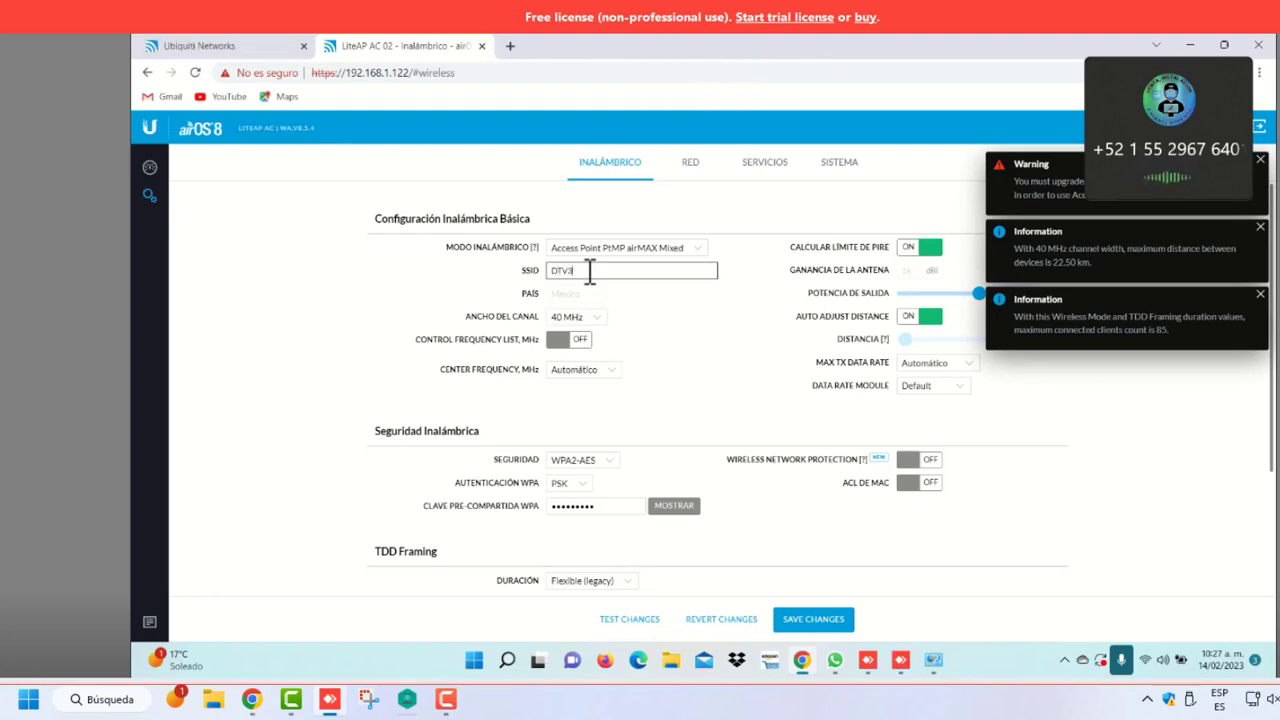
pyautogui.write('3302')
pyautogui.click(578, 343)
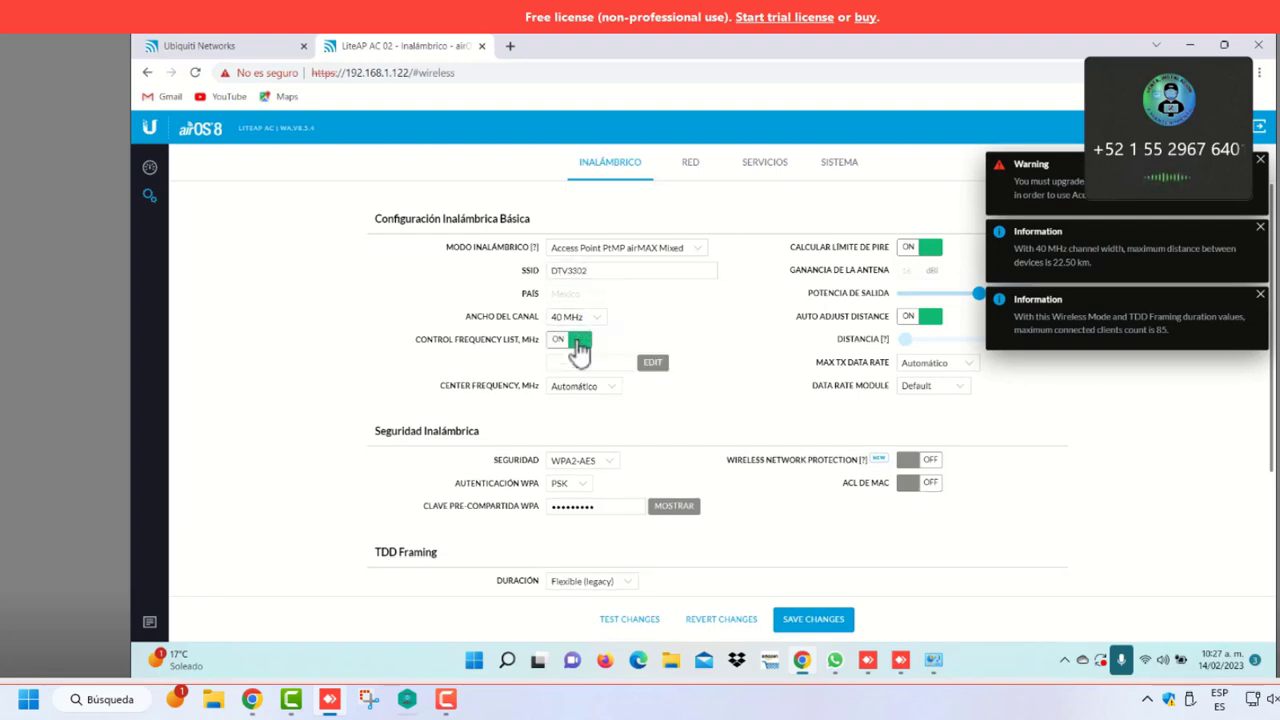
# Tick 5745 in the control frequency list, confirm, and dismiss the notifications
pyautogui.click(651, 366)
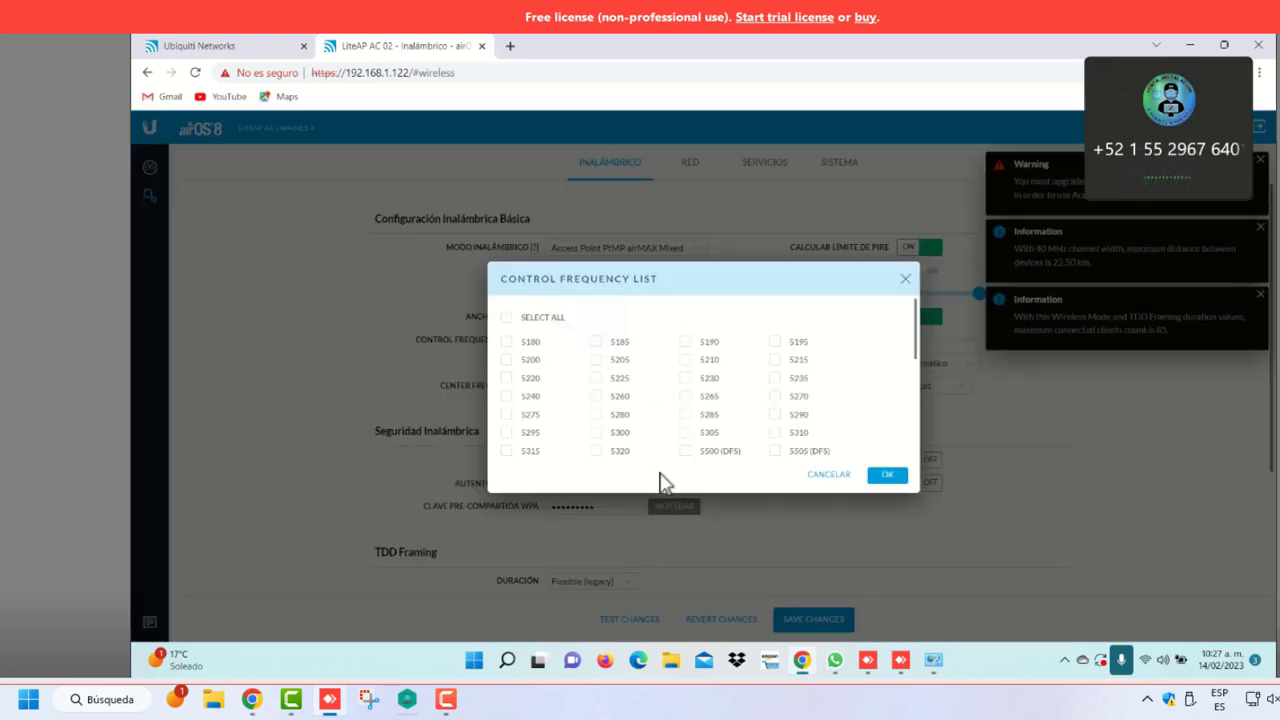
pyautogui.scroll(-3, 772, 430)
pyautogui.scroll(-2, 748, 430)
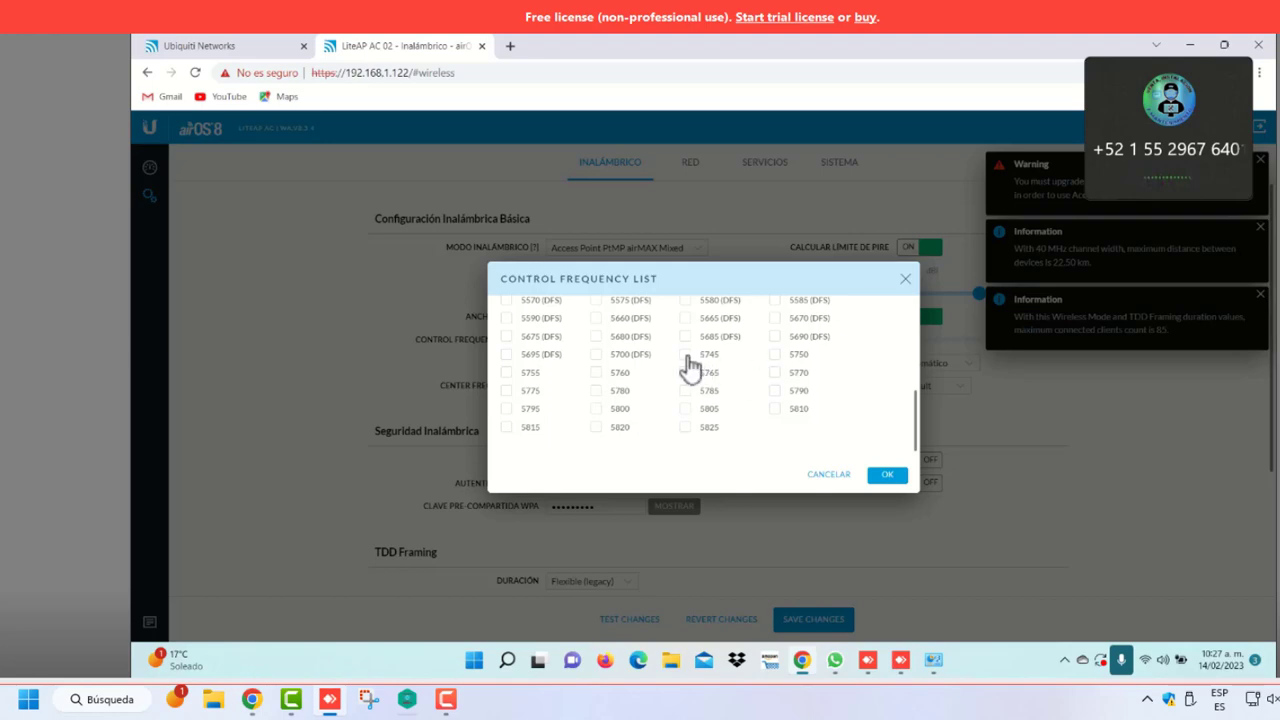
pyautogui.click(686, 356)
pyautogui.click(889, 475)
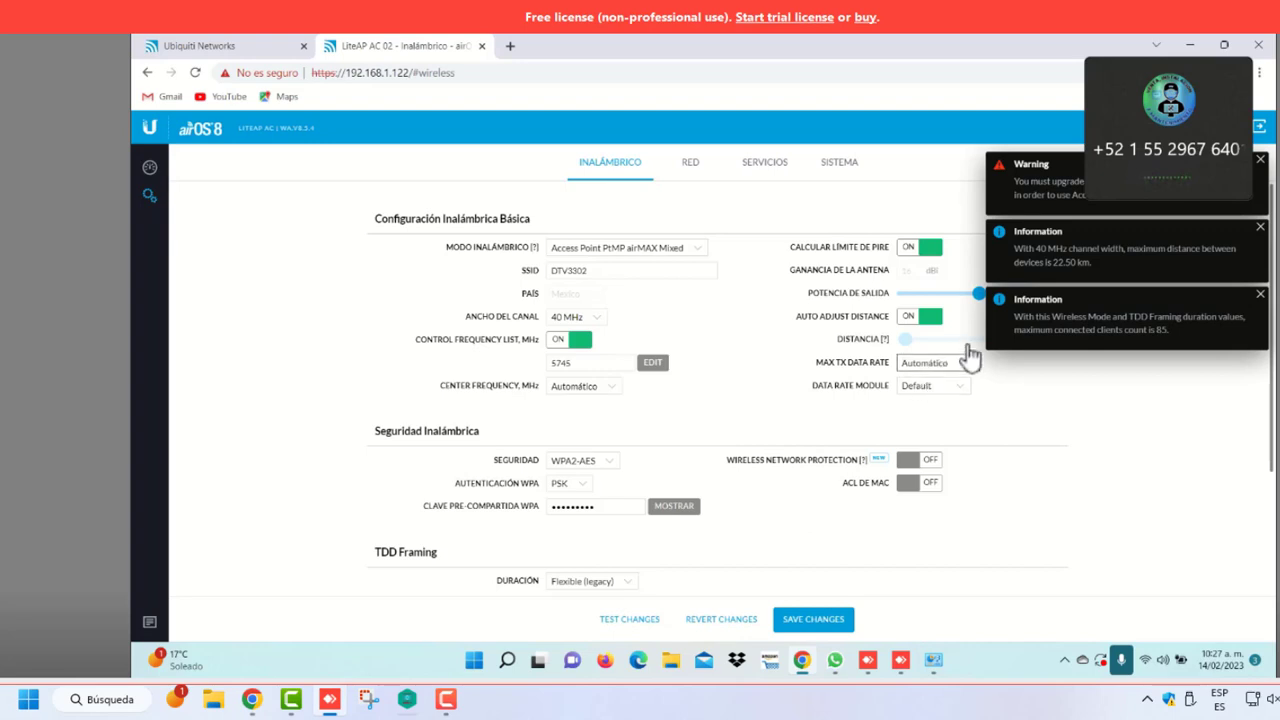
pyautogui.click(1260, 163)
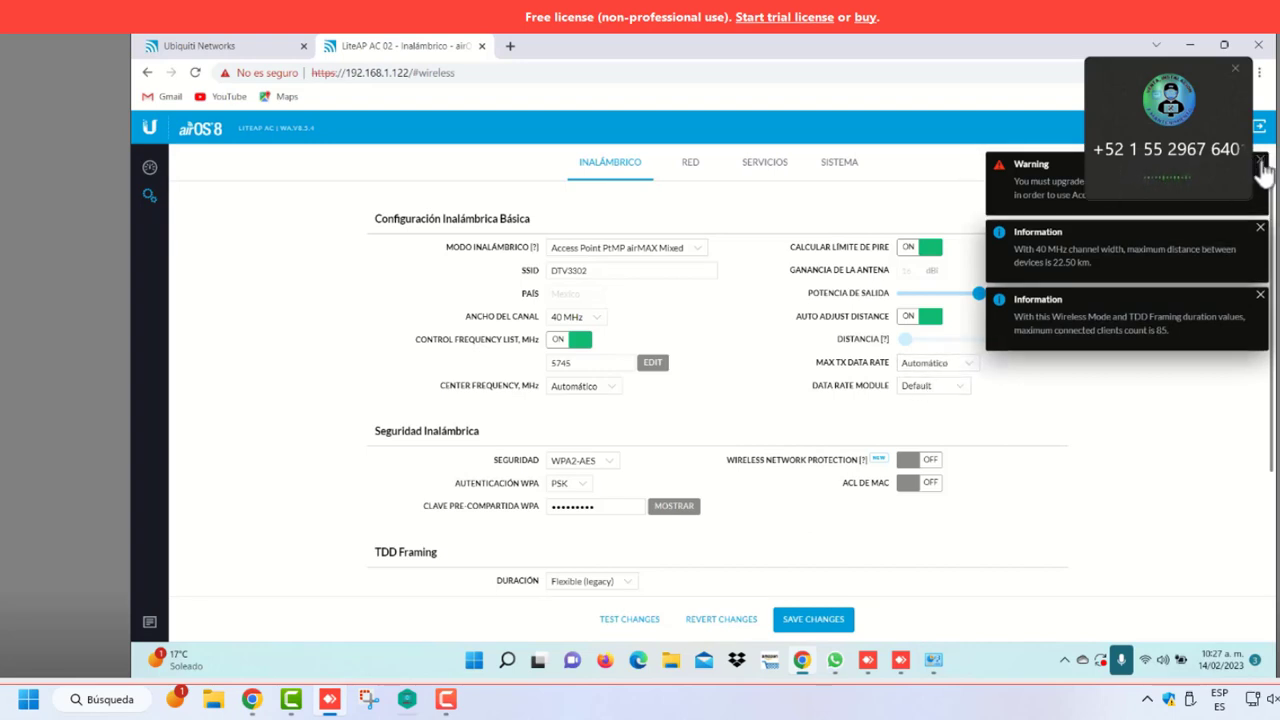
pyautogui.click(1260, 161)
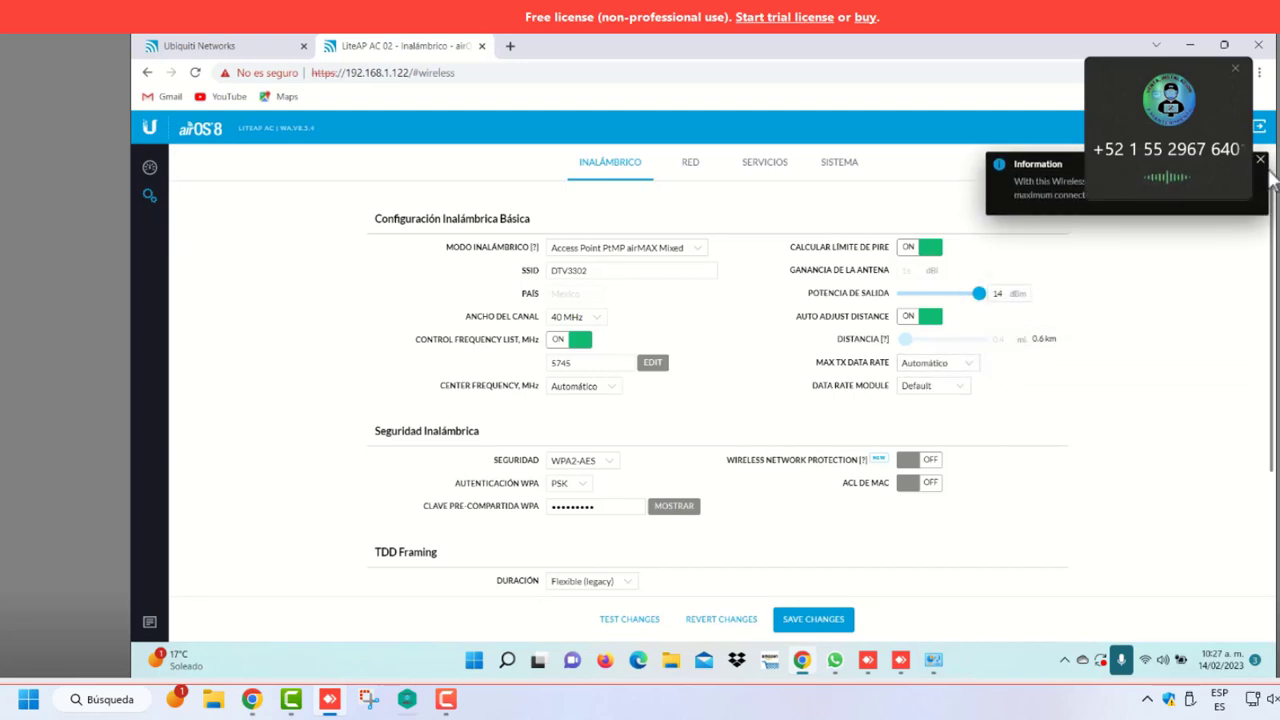
pyautogui.click(1260, 161)
# Recheck the frequency list, leaving 5785 unticked so only 5745 is confirmed
pyautogui.click(570, 365)
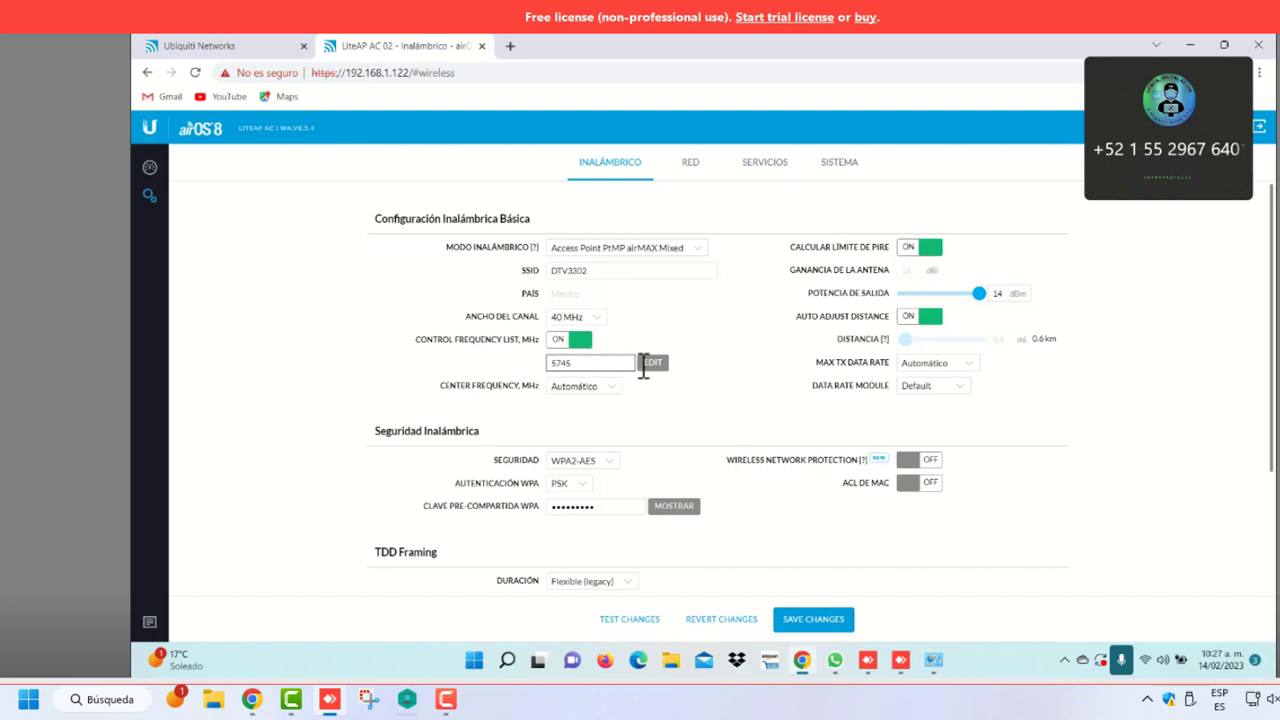
pyautogui.click(651, 363)
pyautogui.scroll(-5, 800, 449)
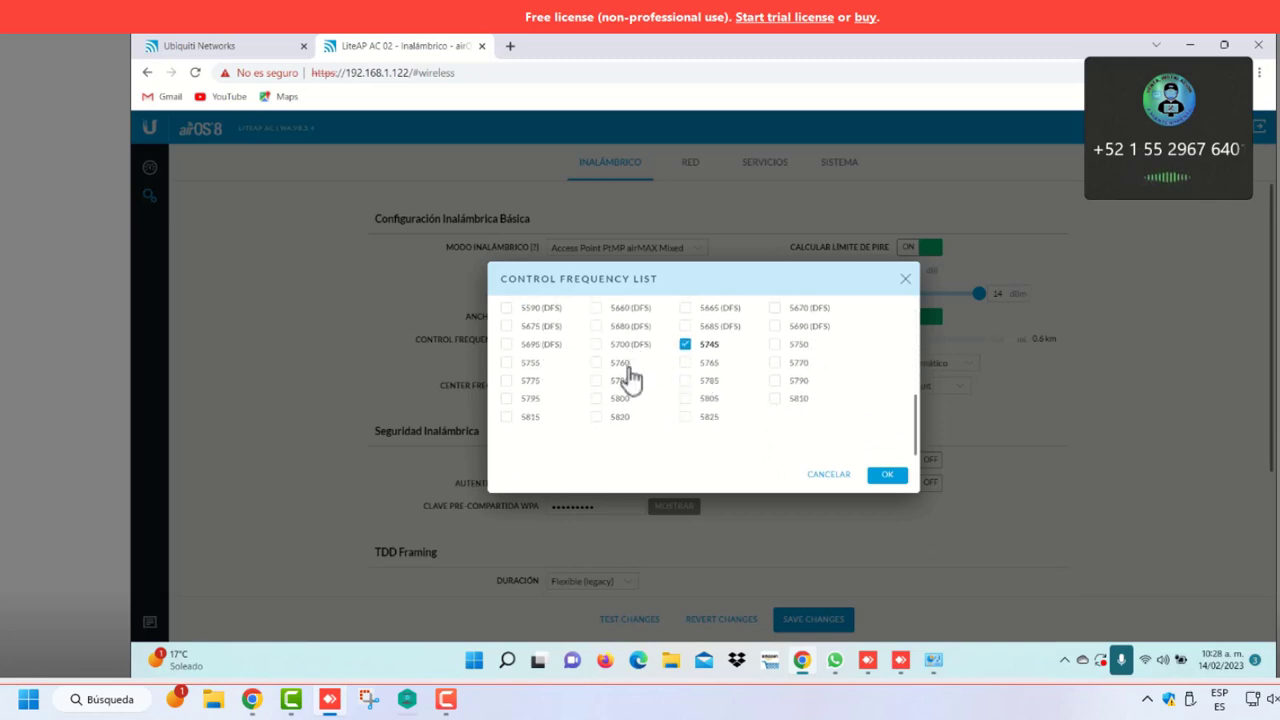
pyautogui.click(686, 382)
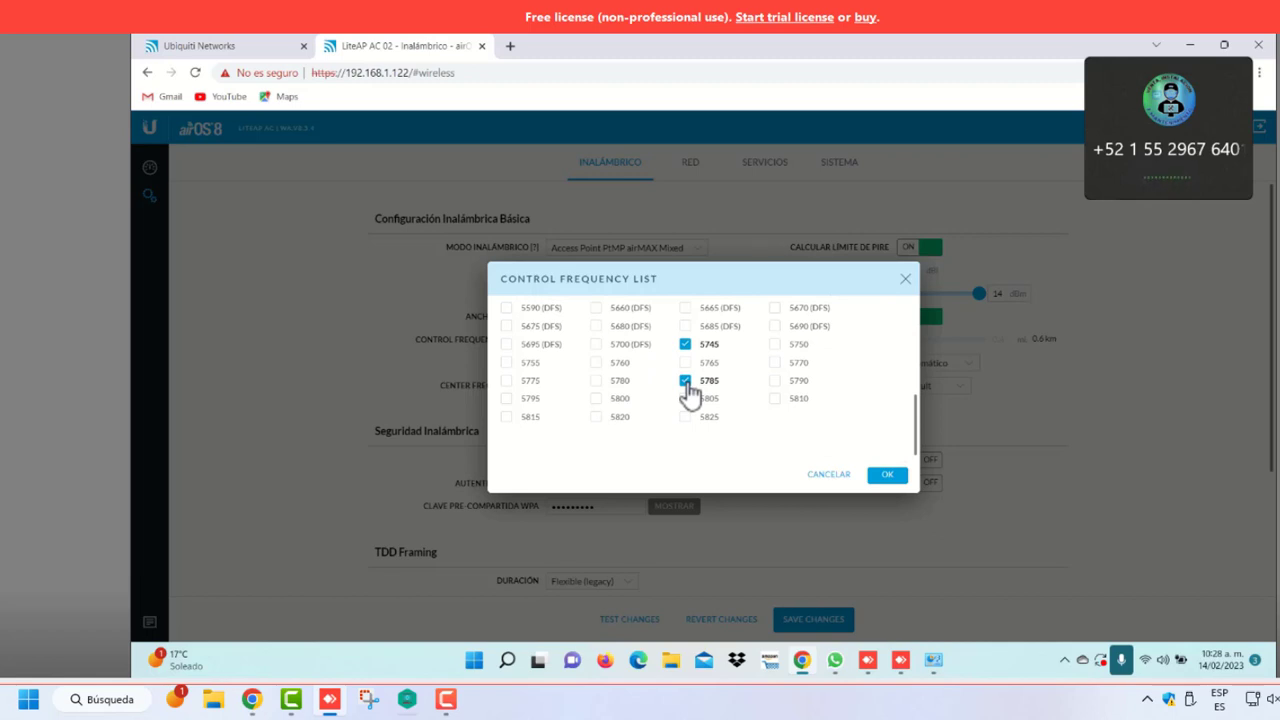
pyautogui.click(686, 382)
pyautogui.click(886, 476)
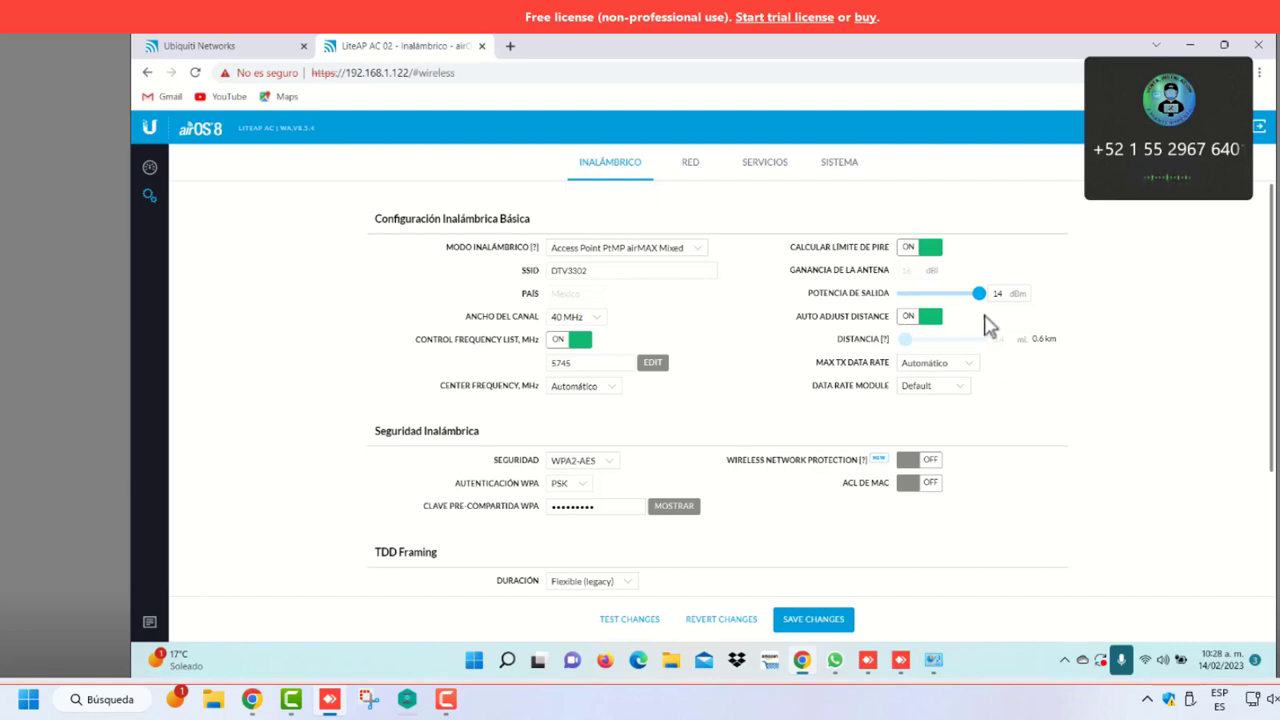
# Lower output power to 3 dBm and show the WPA pre-shared key
pyautogui.moveTo(978, 294); pyautogui.dragTo(936, 307)
pyautogui.click(666, 510)
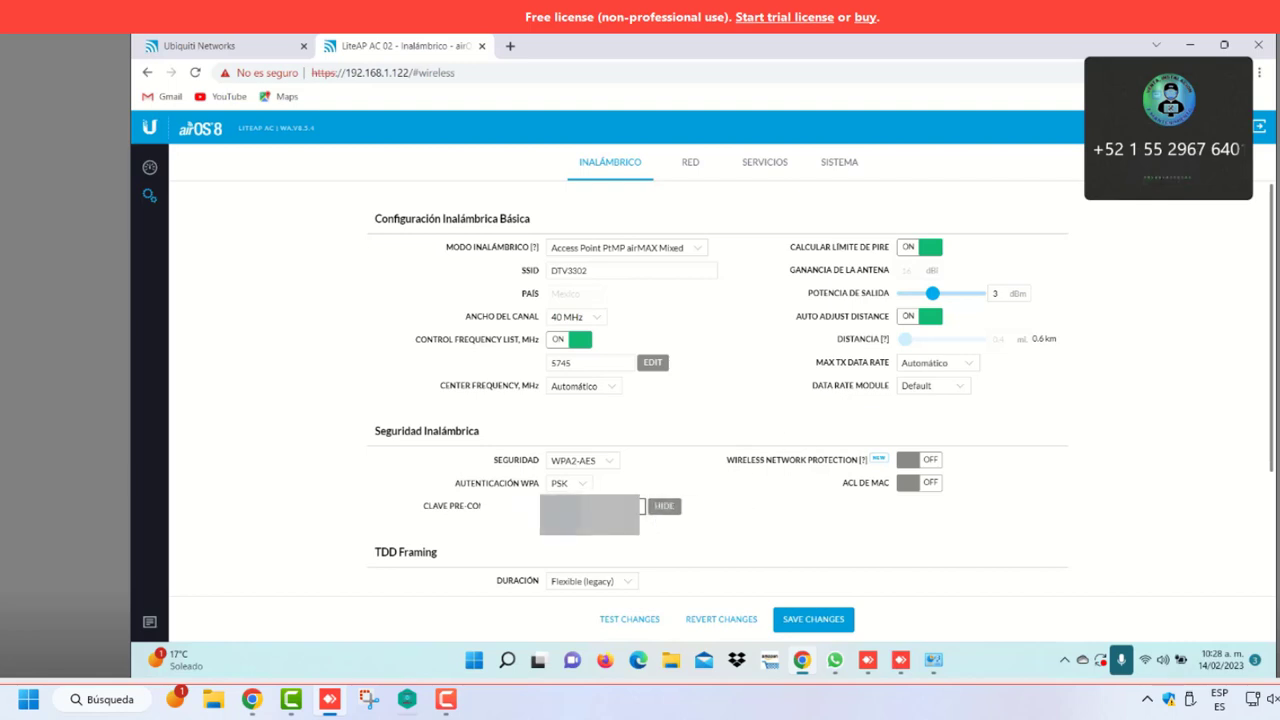
pyautogui.press('capslock')
pyautogui.press('capslock')
# Review the wireless mode list, keeping Access Point PtMP airMAX Mixed, and scan the page
pyautogui.click(700, 255)
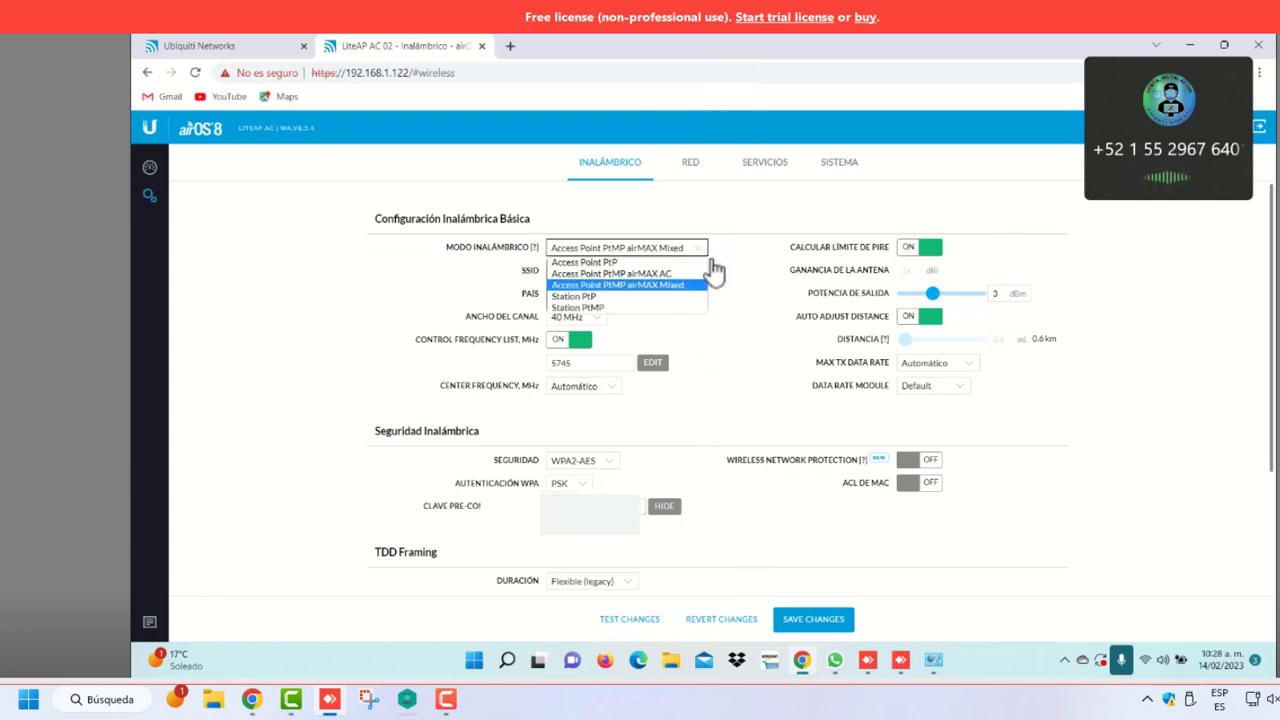
pyautogui.click(729, 285)
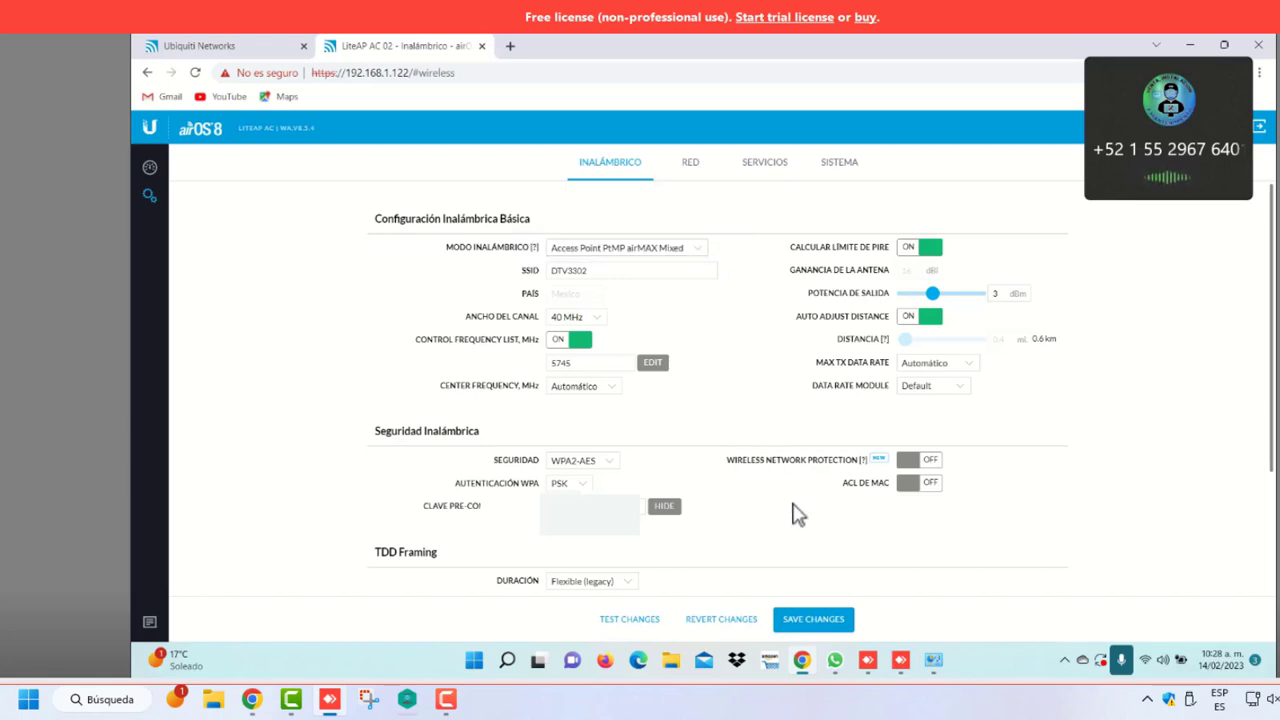
pyautogui.scroll(-3, 797, 513)
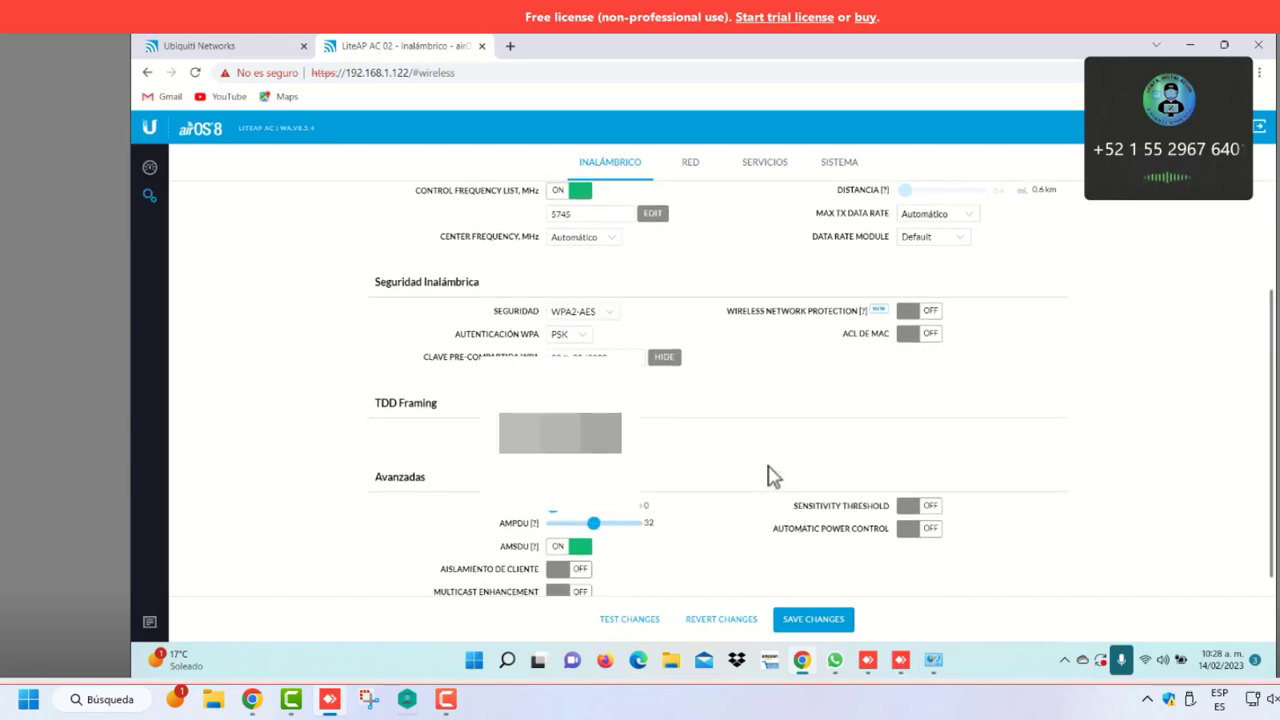
pyautogui.scroll(3, 757, 460)
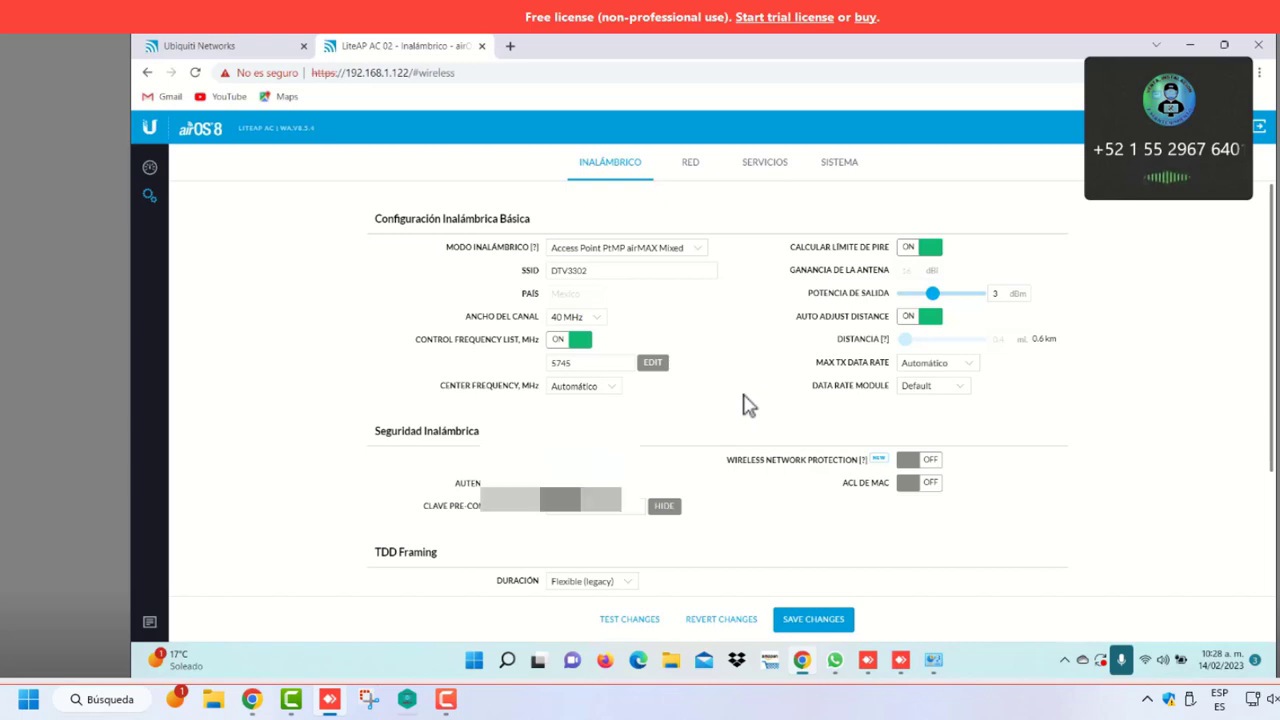
pyautogui.scroll(-3, 750, 405)
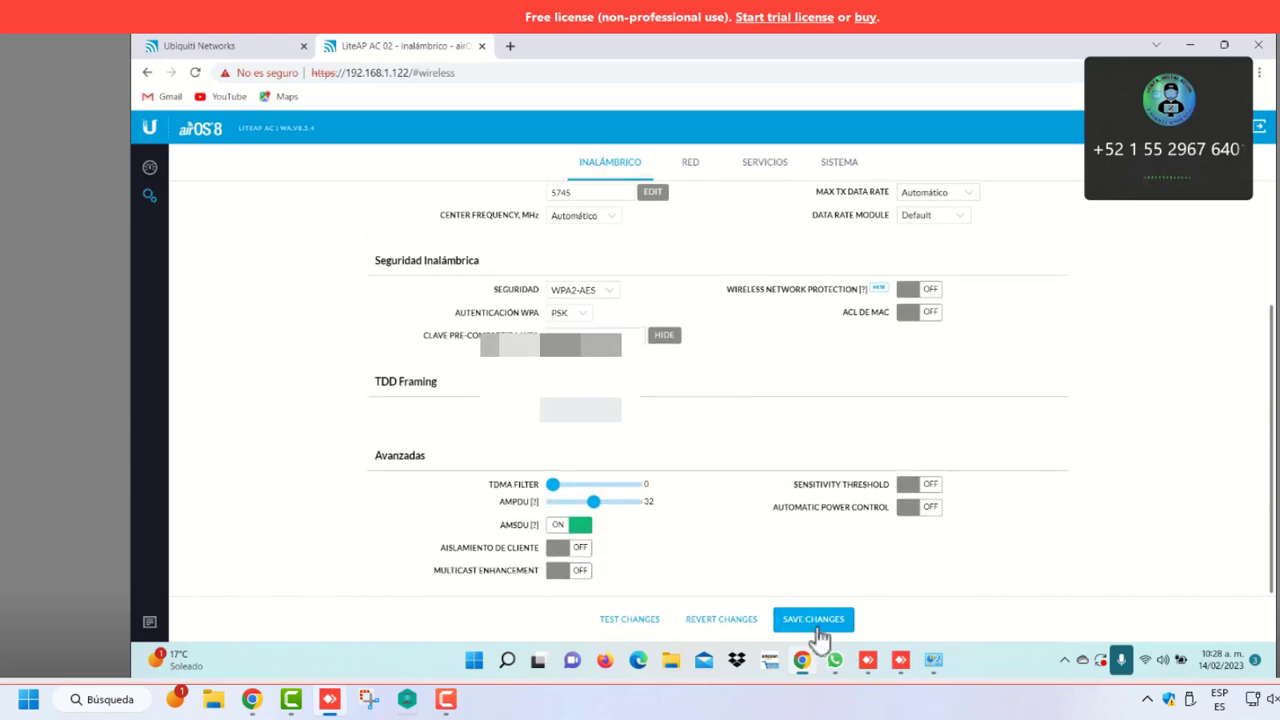
# Save and apply the wireless settings, waiting for the login screen
pyautogui.click(806, 621)
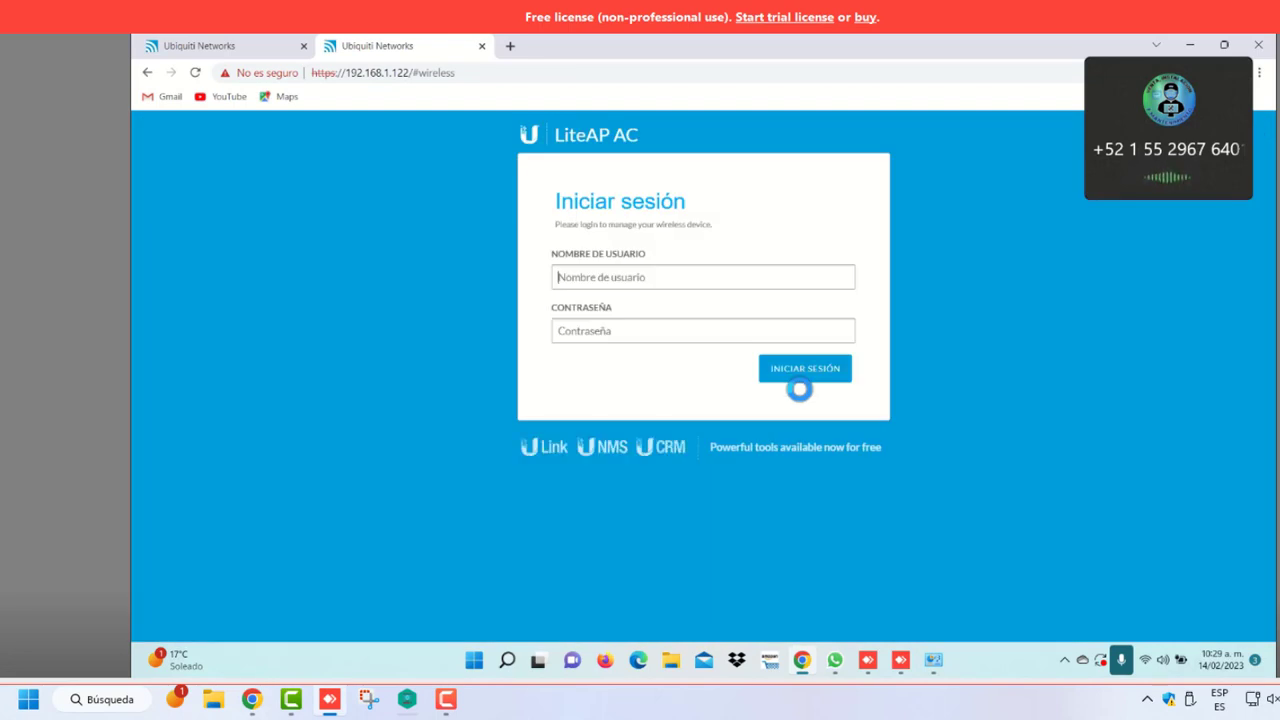
# Enter the saved username and paste the device password on the login page
pyautogui.click(668, 276)
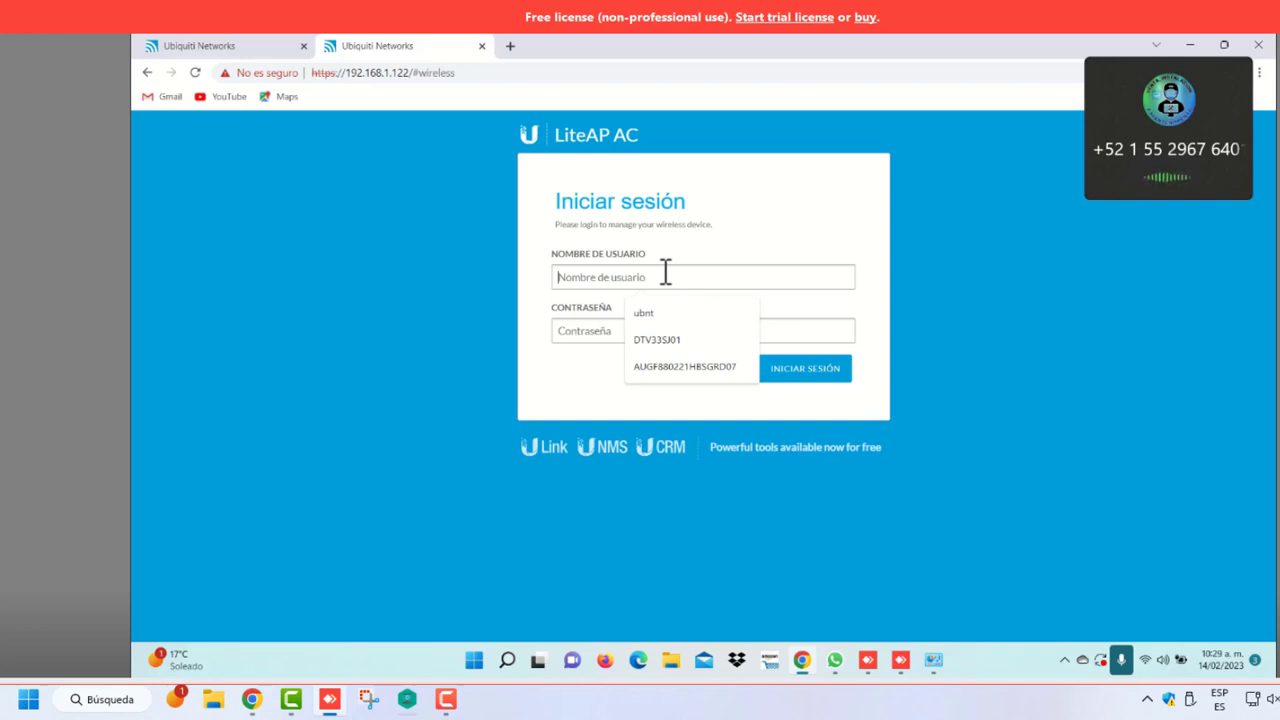
pyautogui.click(677, 341)
pyautogui.press('capslock')
pyautogui.press('BackSpace')
pyautogui.press('BackSpace')
pyautogui.press('BackSpace')
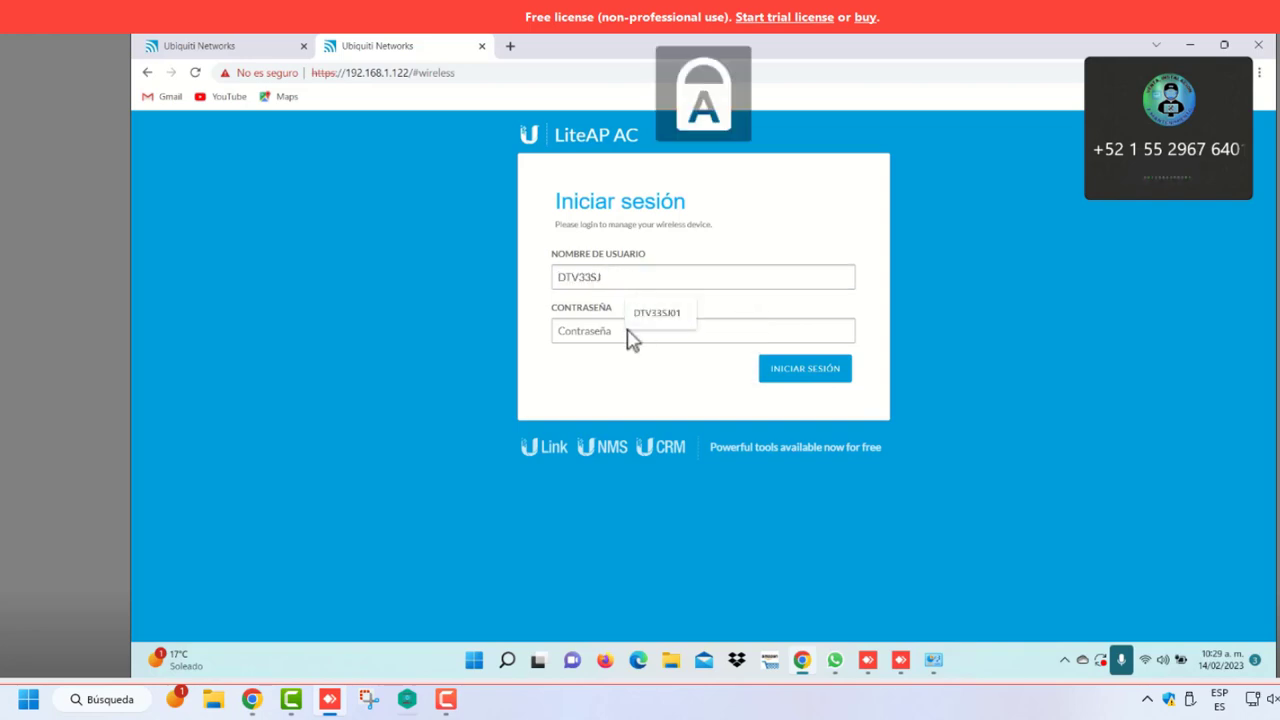
pyautogui.write('J')
pyautogui.click(620, 334)
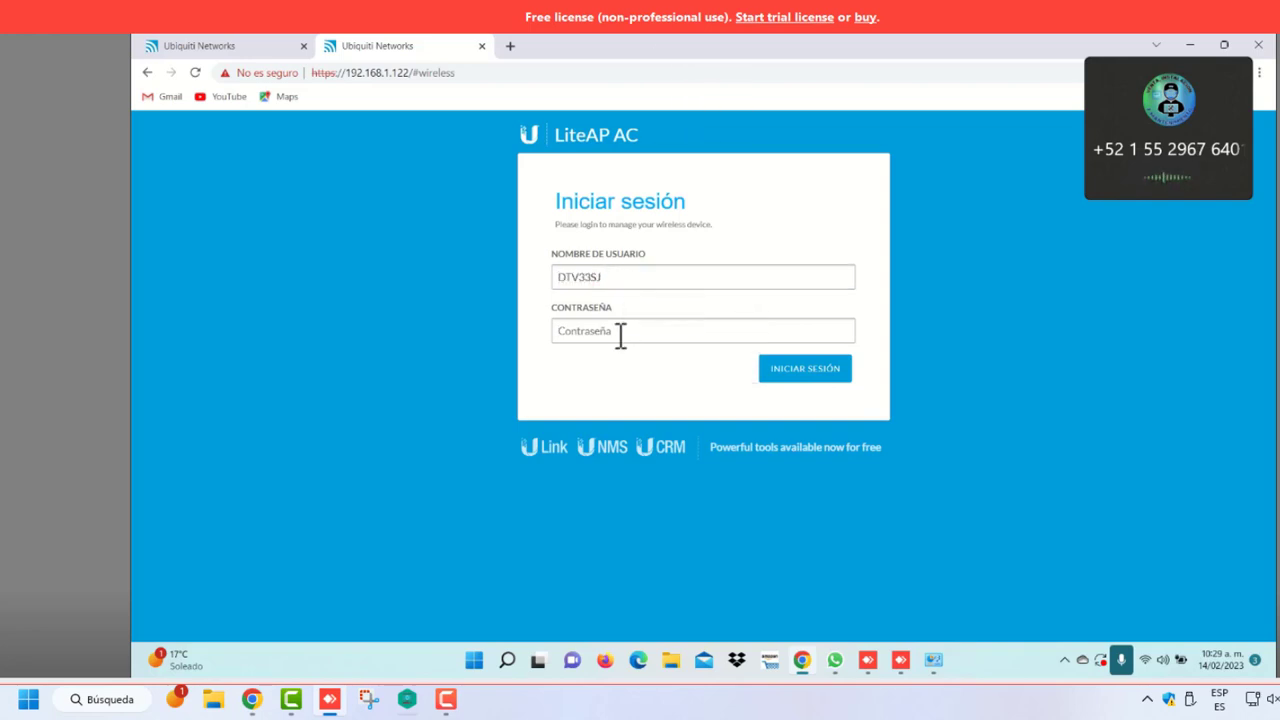
pyautogui.press('capslock')
pyautogui.hotkey('ctrl', 'v')
# Log in, view the Red network settings, and open a new Chrome tab
pyautogui.click(783, 383)
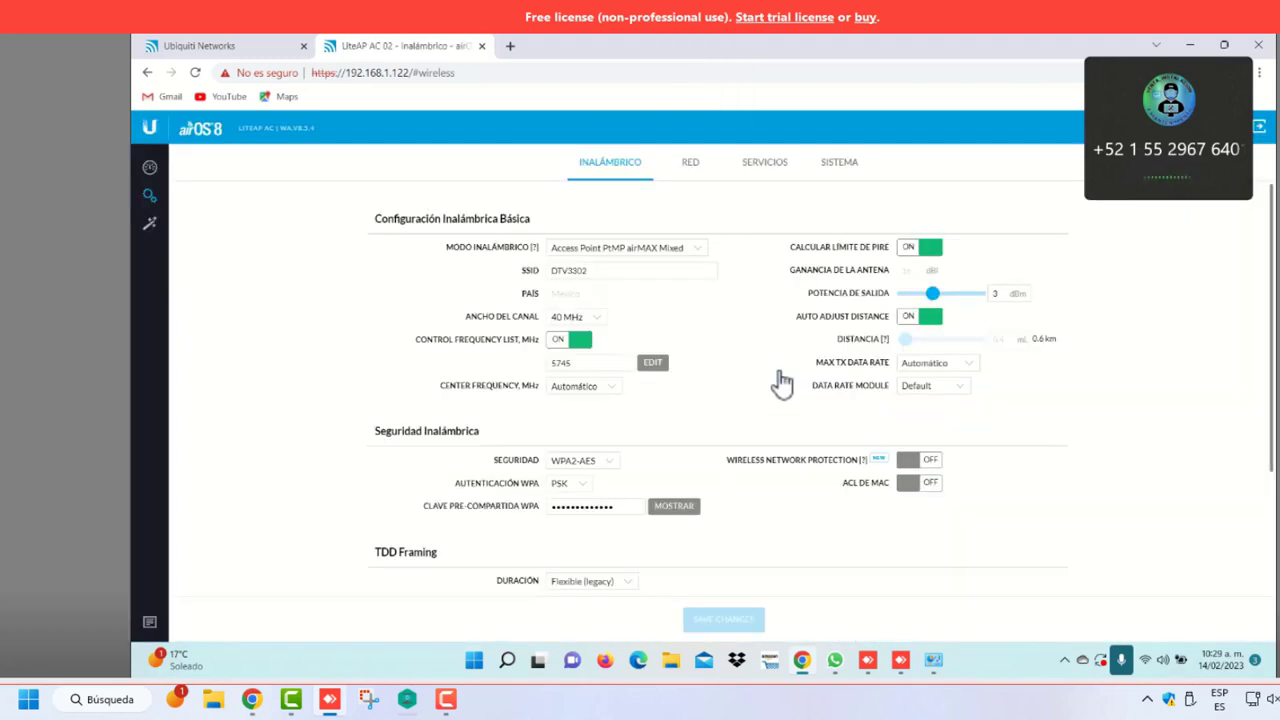
pyautogui.click(691, 168)
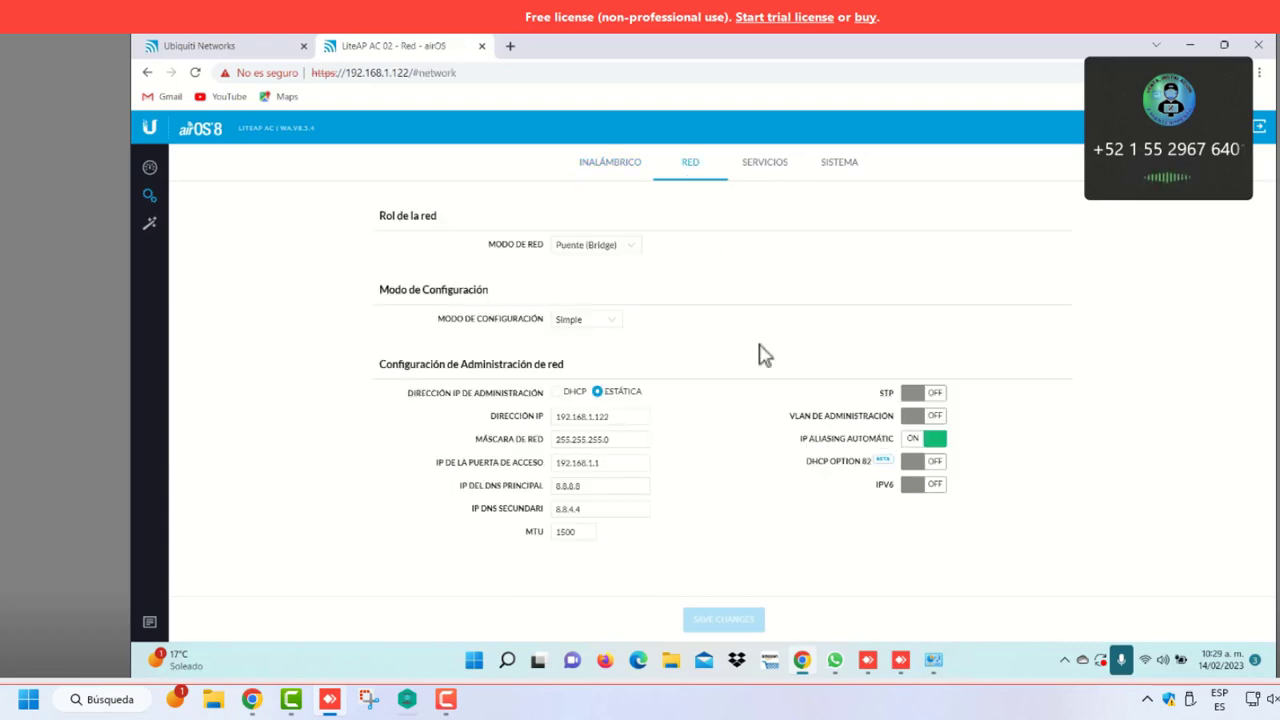
pyautogui.click(510, 48)
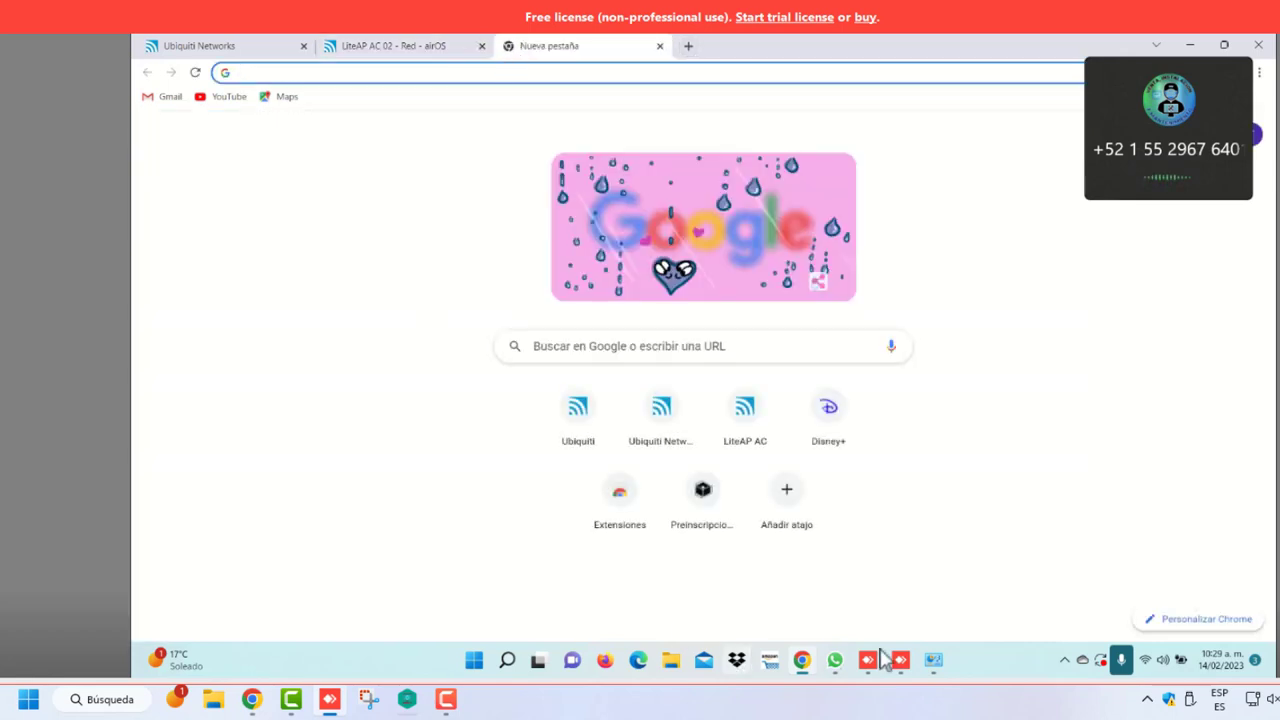
# Open the IPv4 properties of the Ethernet adapter
pyautogui.click(931, 664)
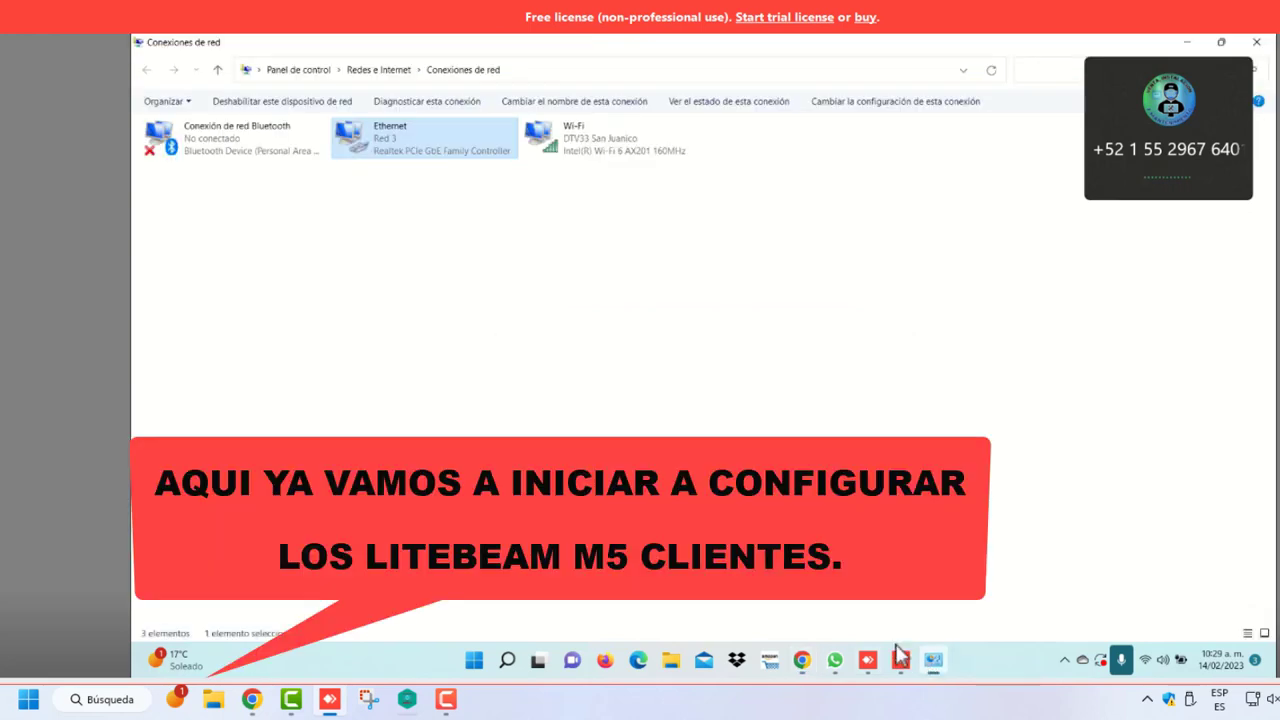
pyautogui.rightClick(430, 162)
pyautogui.click(482, 296)
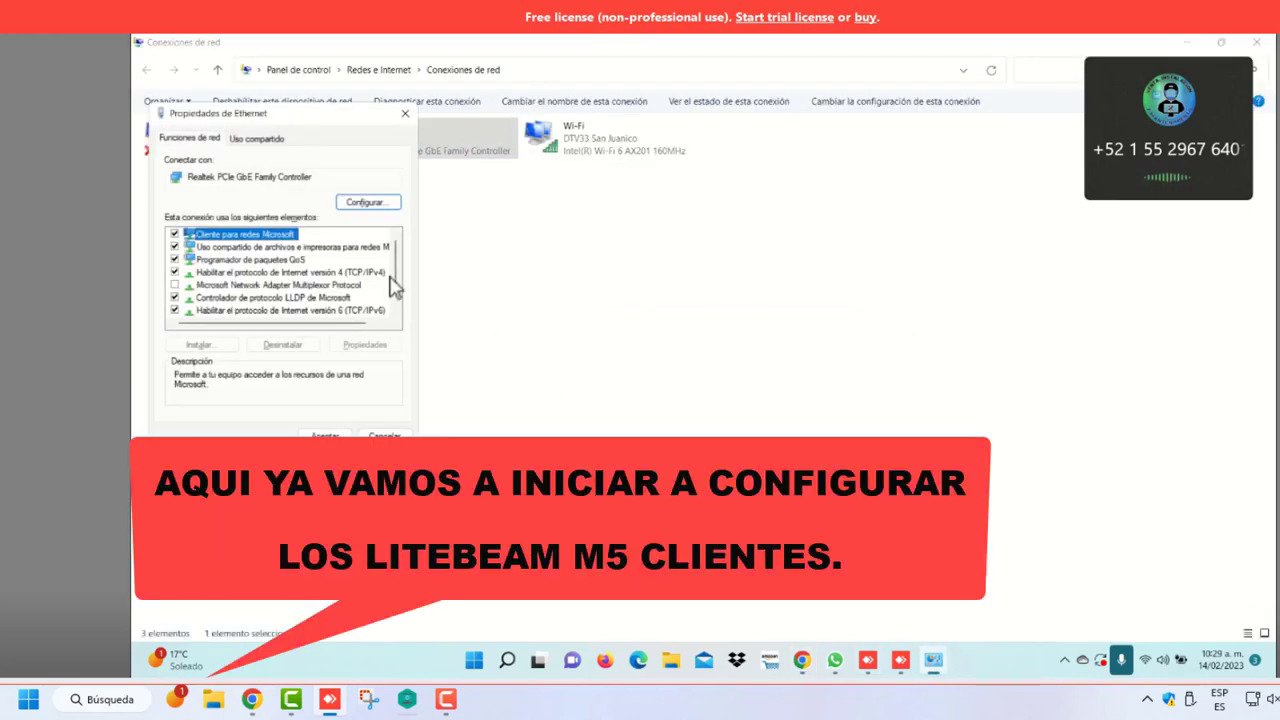
pyautogui.click(337, 272)
pyautogui.click(365, 345)
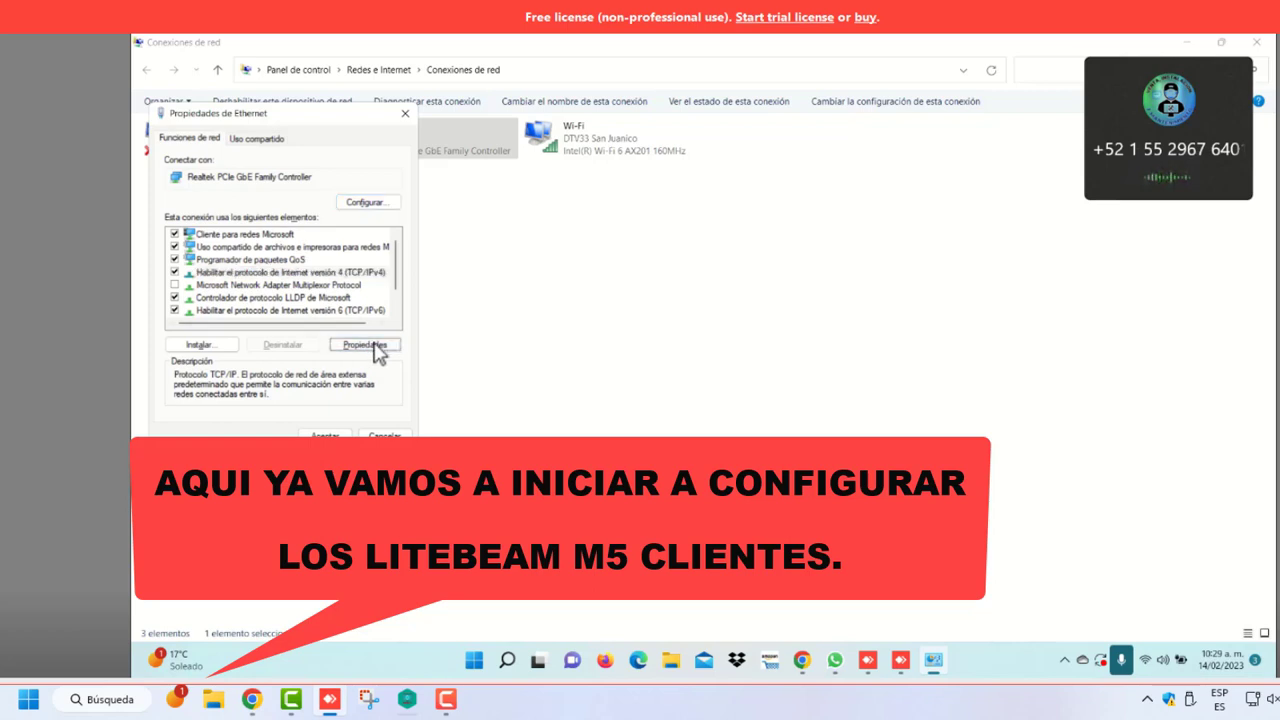
# Change the default gateway to 192.168.1.20, confirm both dialogs, and return to Chrome
pyautogui.click(428, 334)
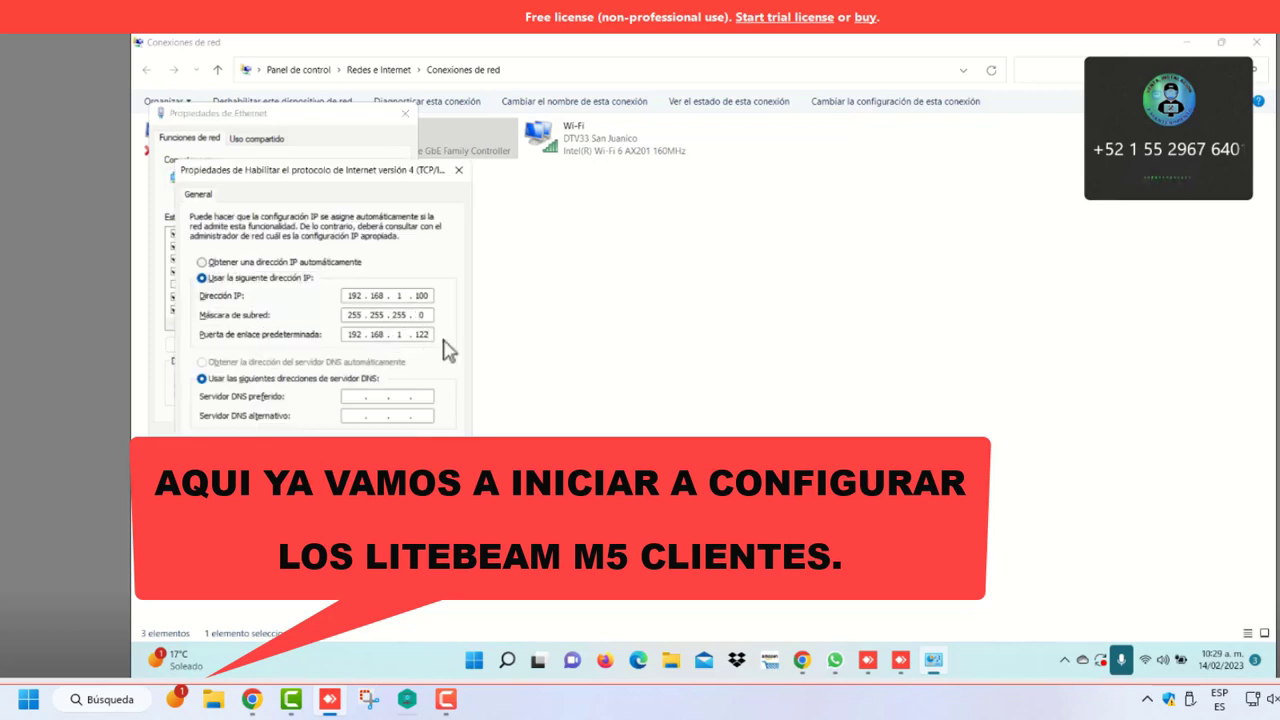
pyautogui.press('BackSpace')
pyautogui.press('capslock')
pyautogui.press('BackSpace')
pyautogui.press('capslock')
pyautogui.write('2')
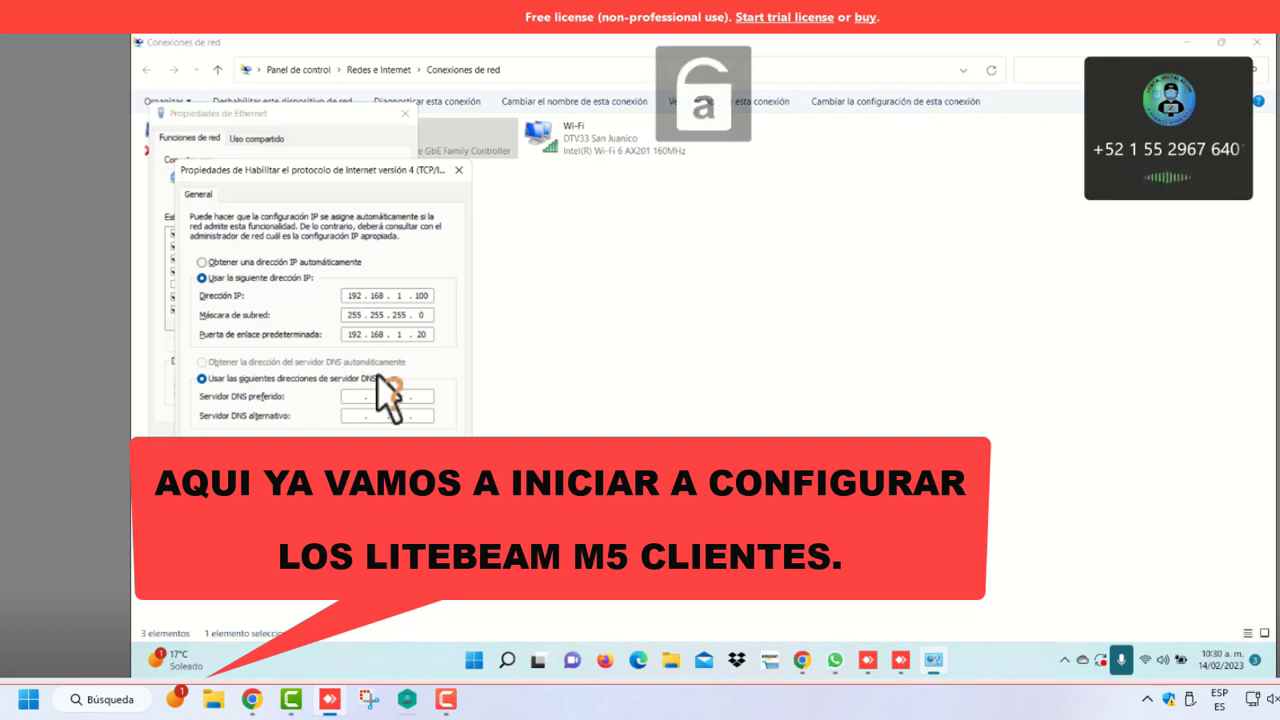
pyautogui.press('Return')
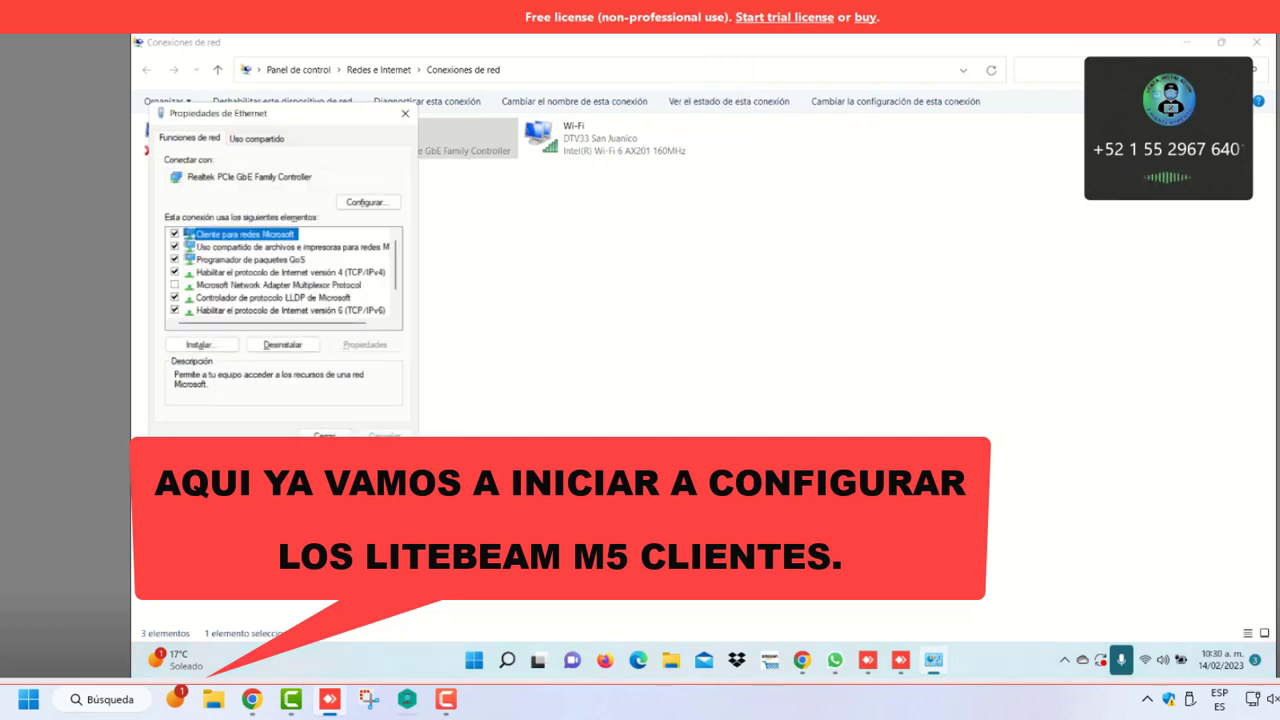
pyautogui.click(328, 438)
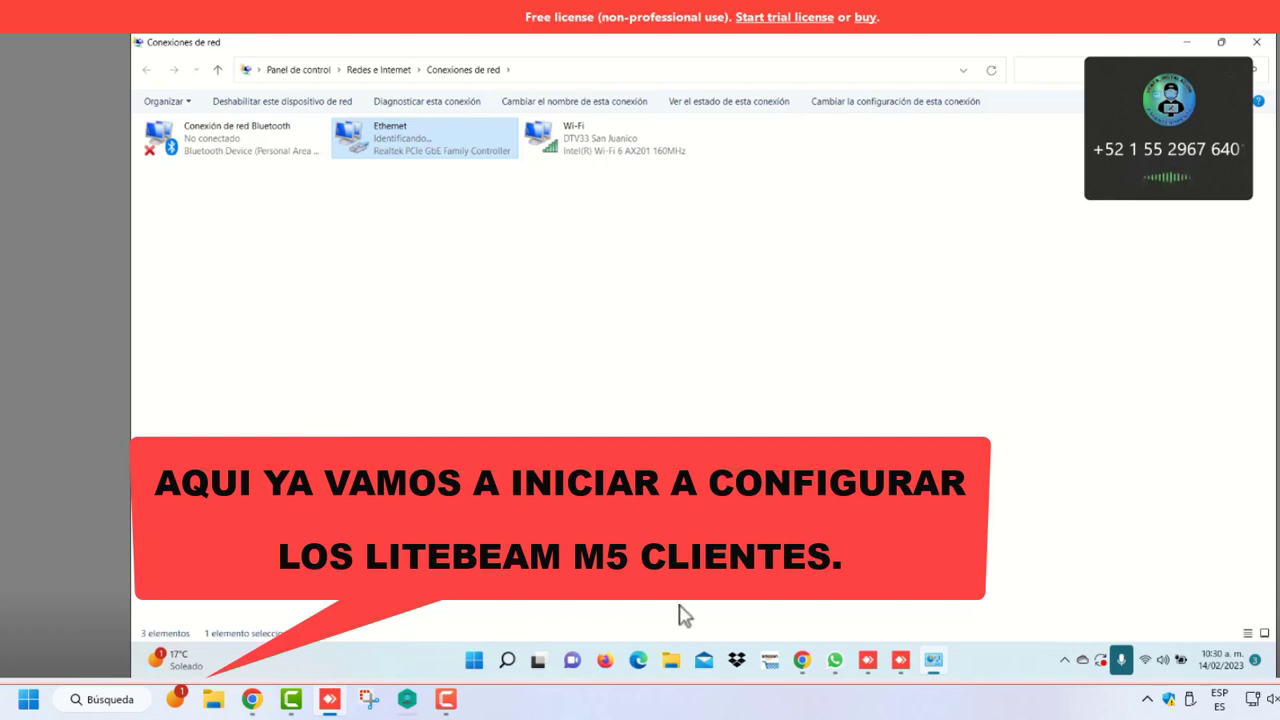
pyautogui.click(814, 668)
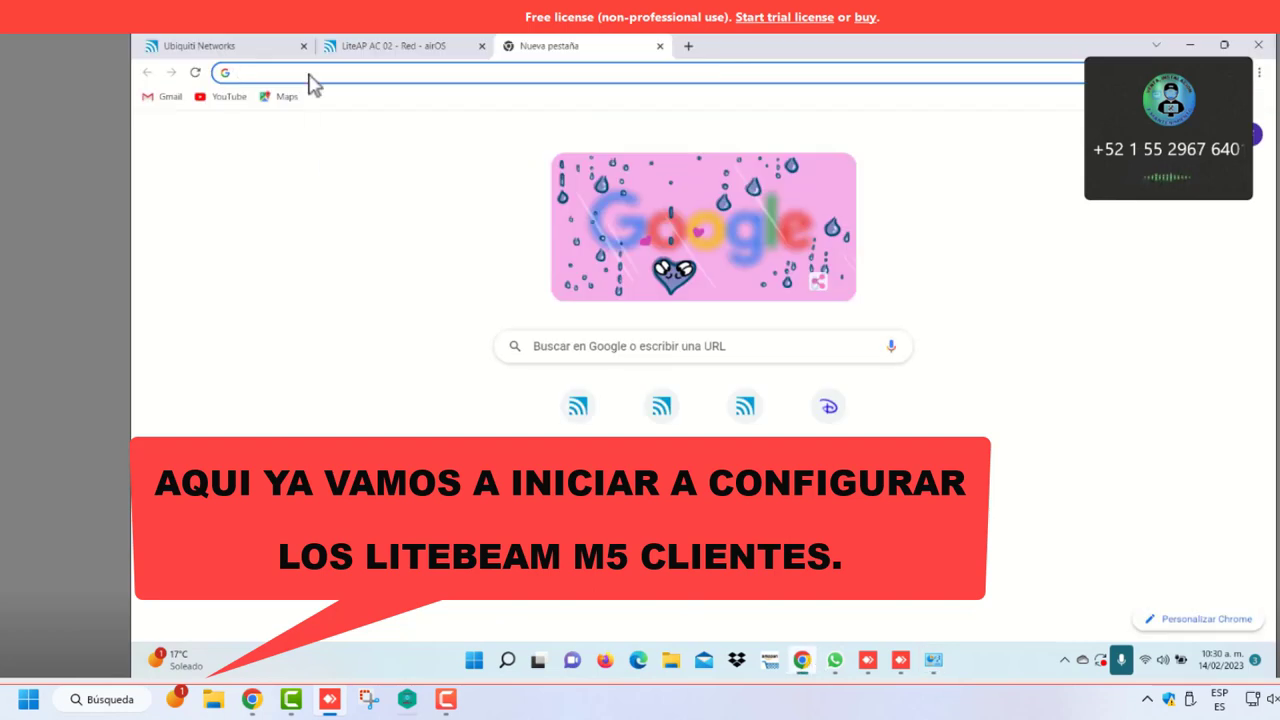
# Expand the ongoing WhatsApp call to its full window and unmute the microphone
pyautogui.click(932, 664)
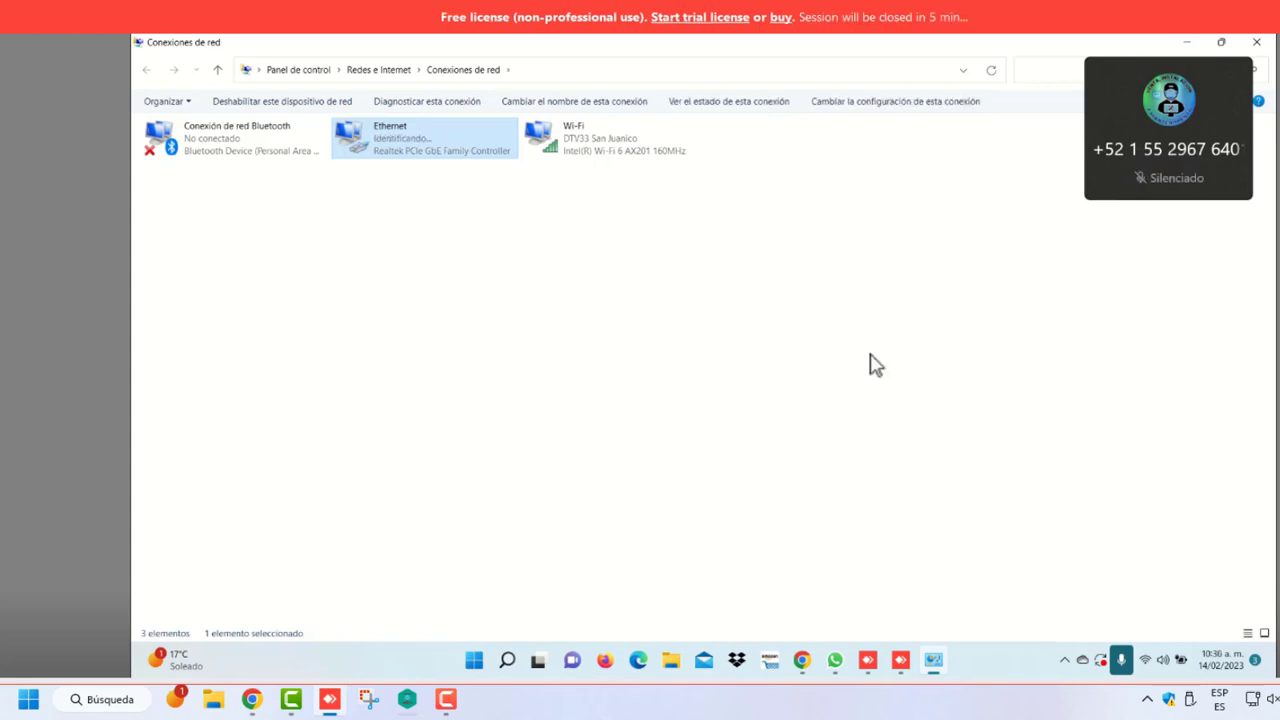
pyautogui.click(1172, 178)
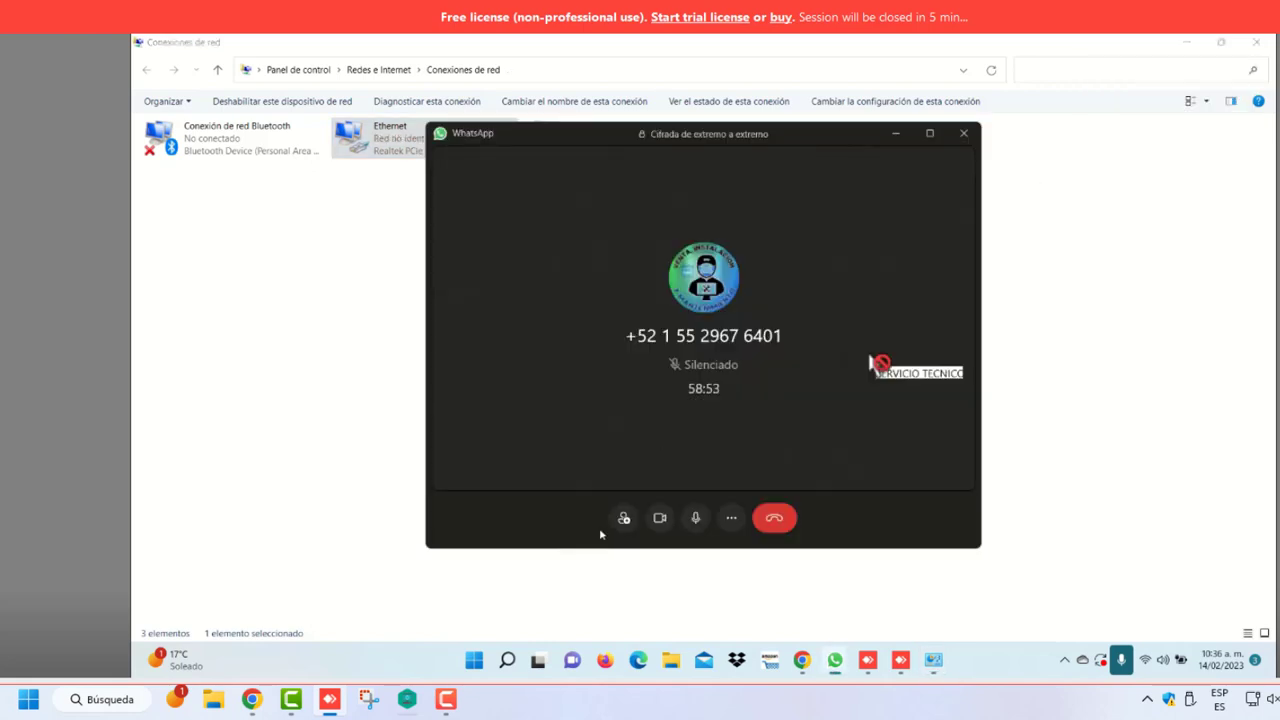
pyautogui.click(697, 517)
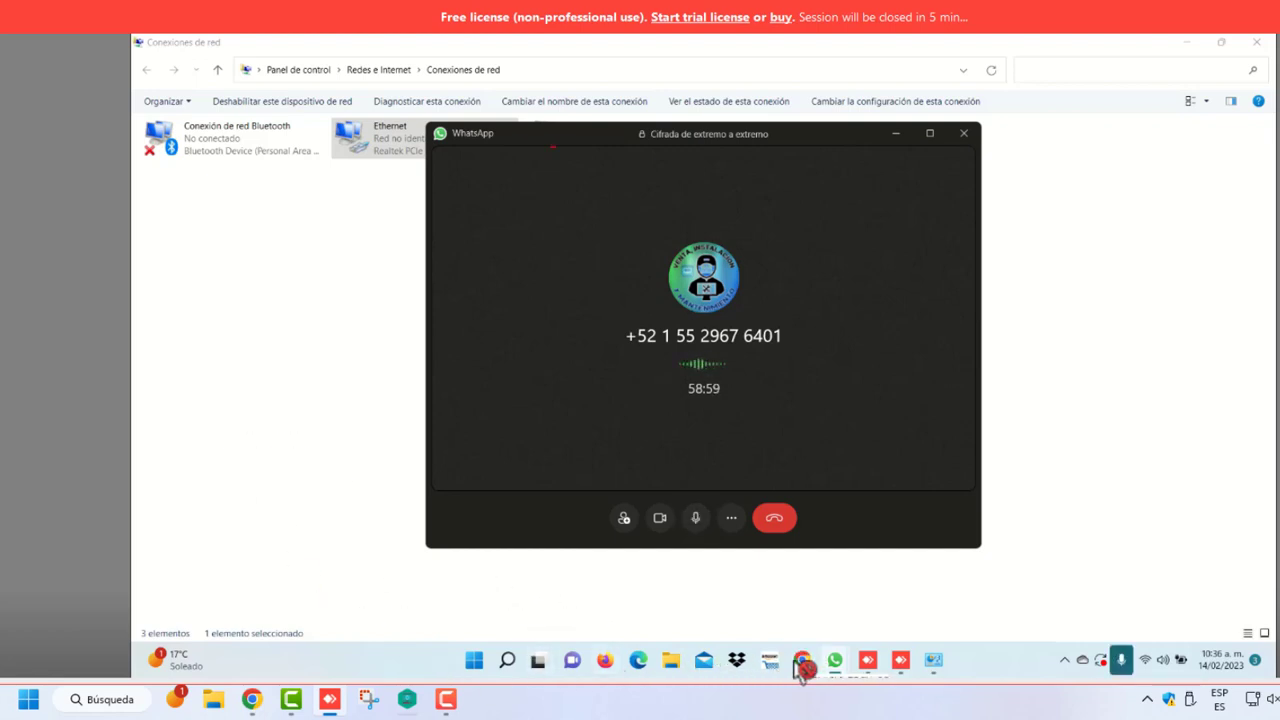
# Load 192.168.1.20 in Chrome's new tab, then reload the address
pyautogui.click(805, 668)
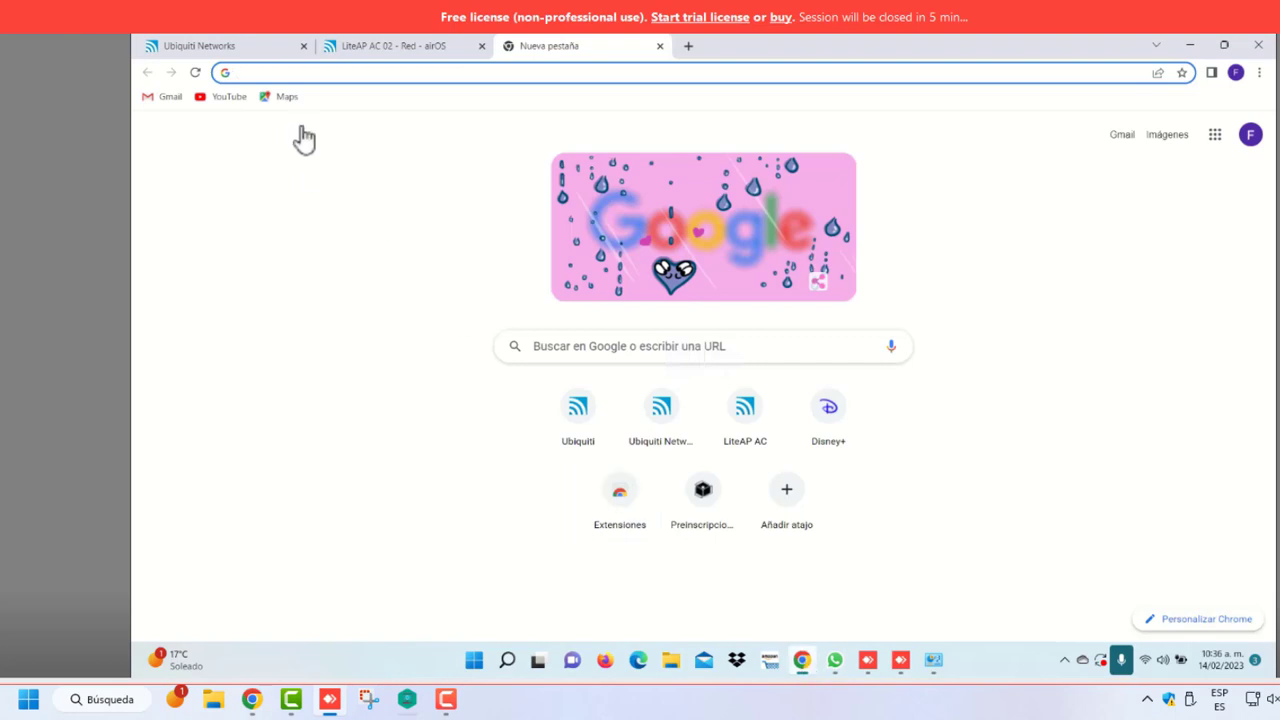
pyautogui.write('1')
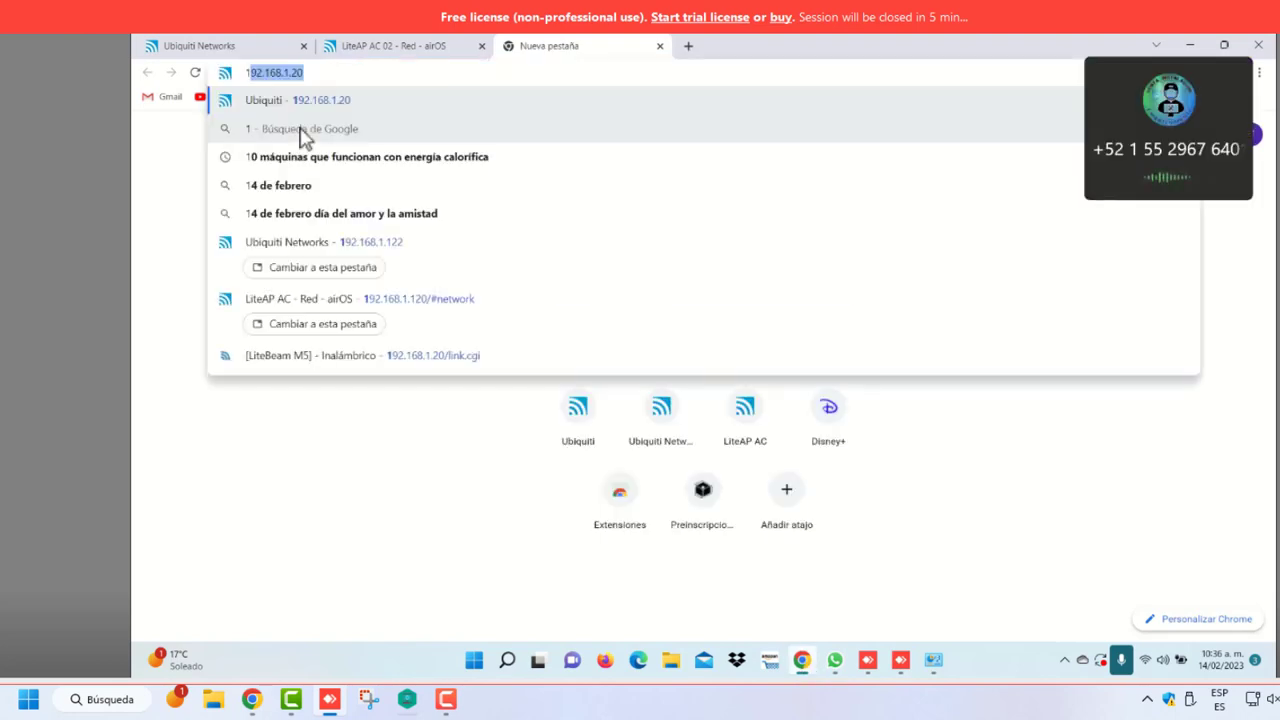
pyautogui.press('Return')
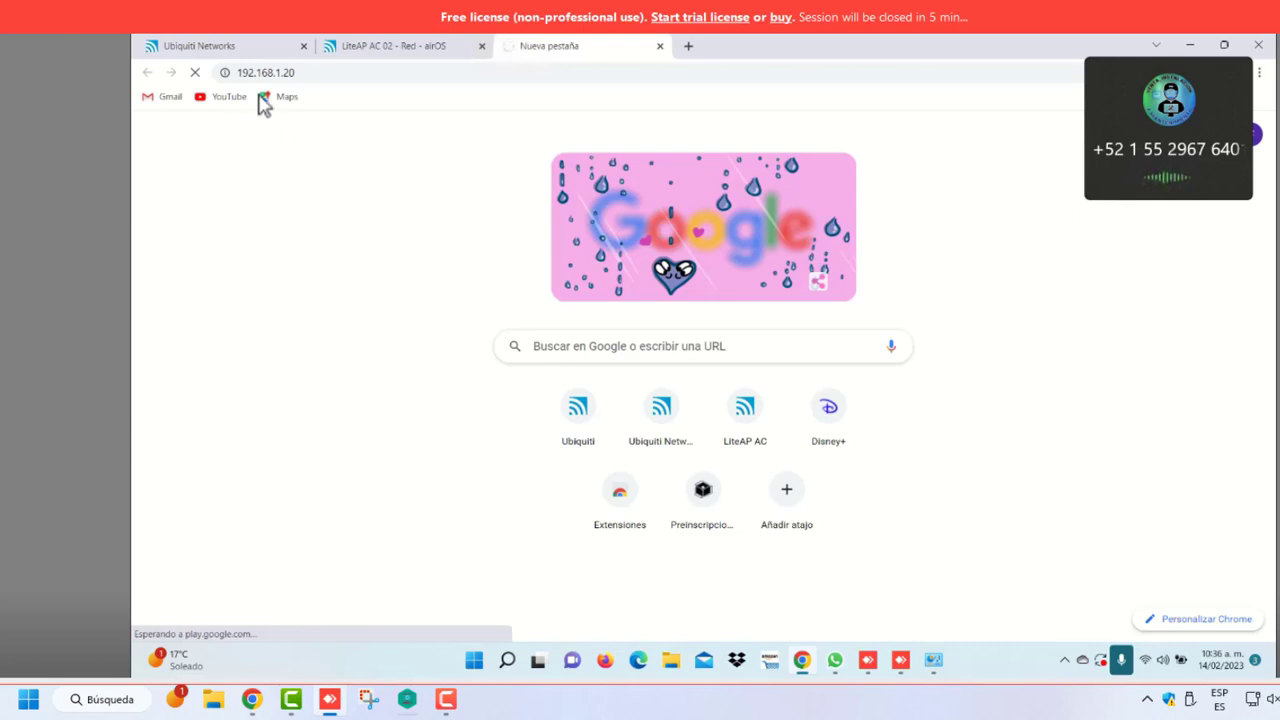
pyautogui.click(349, 72)
pyautogui.click(349, 72)
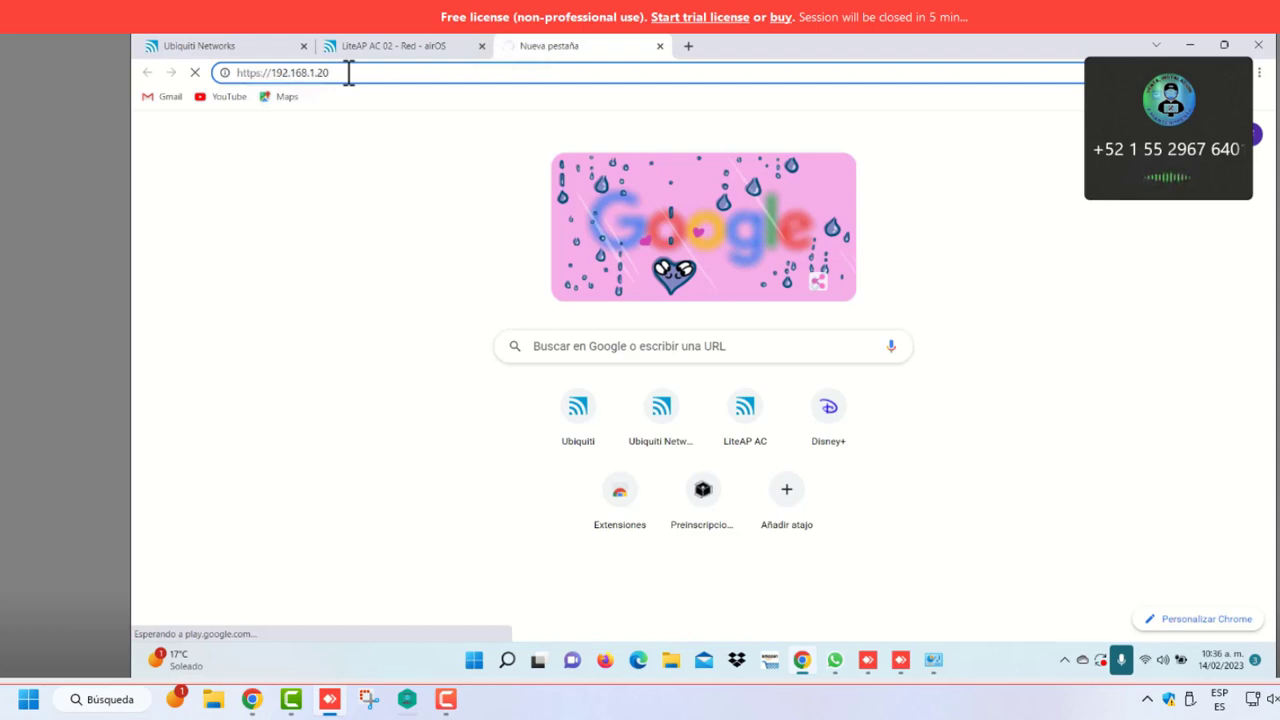
pyautogui.press('Return')
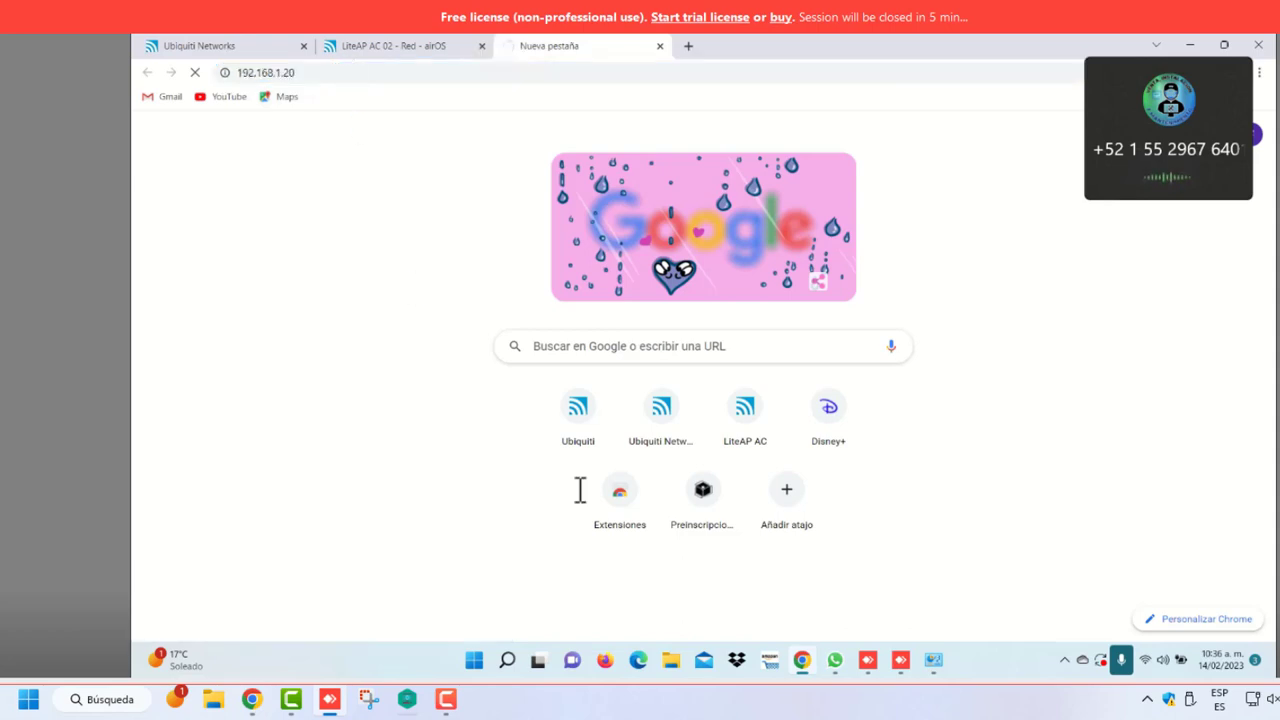
# Reconfirm Ethernet IPv4 as 192.168.1.100, mask 255.255.255.0, gateway 192.168.1.20, and accept
pyautogui.click(935, 668)
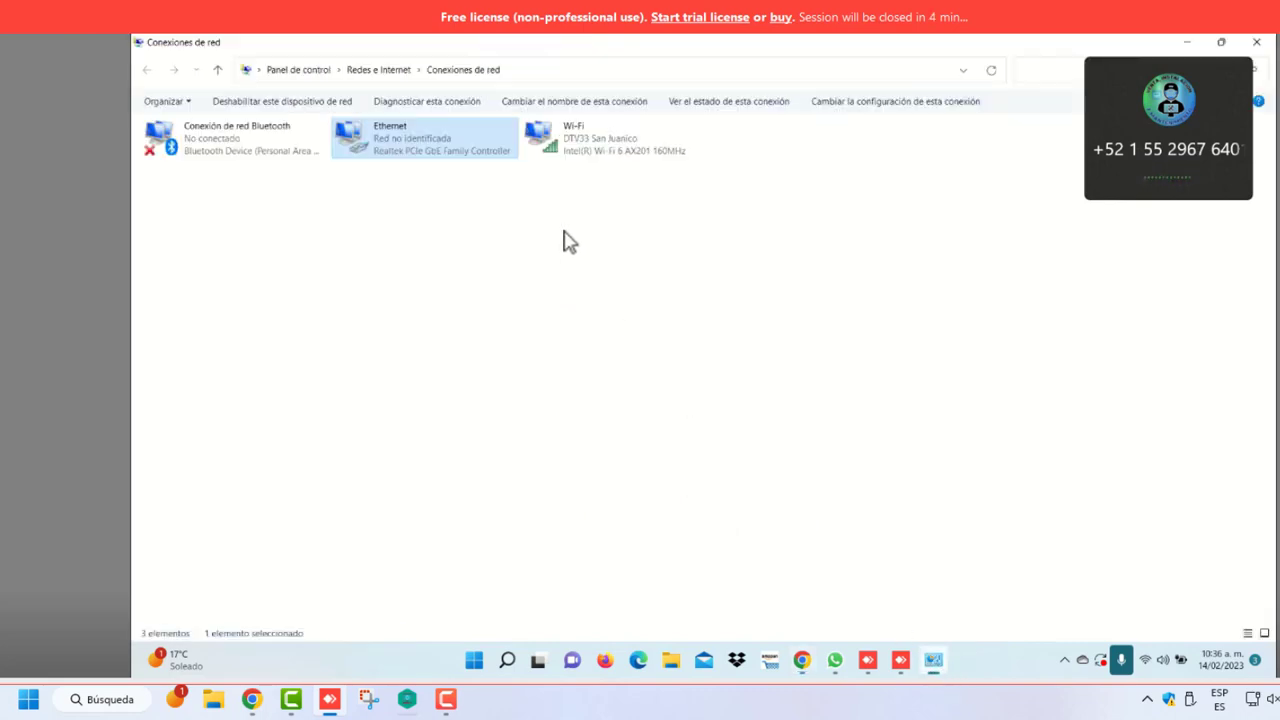
pyautogui.rightClick(486, 136)
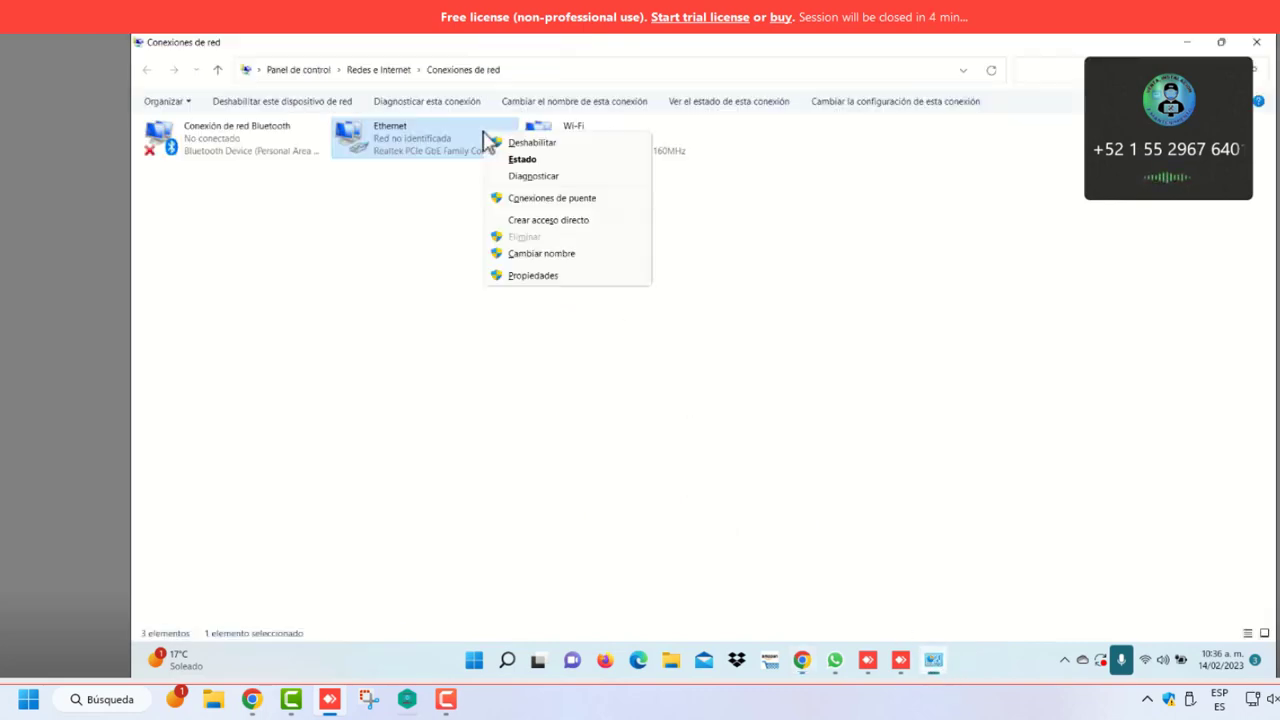
pyautogui.click(531, 278)
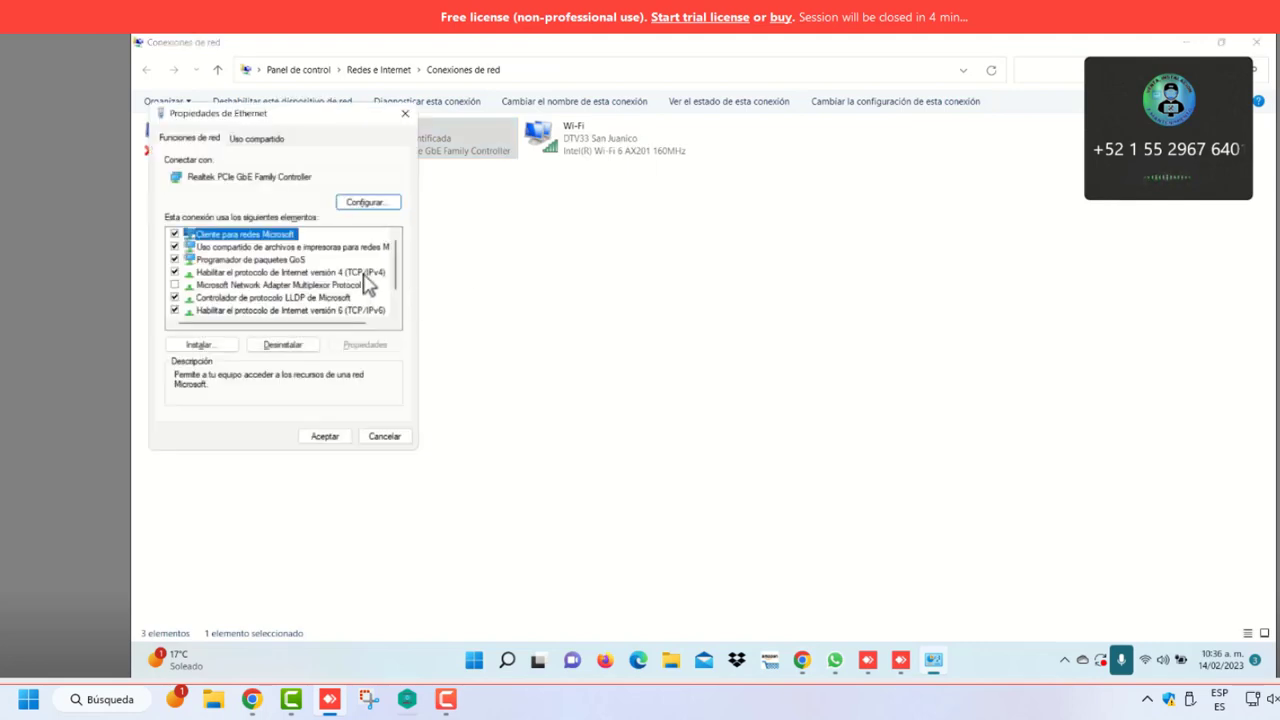
pyautogui.click(368, 272)
pyautogui.click(375, 346)
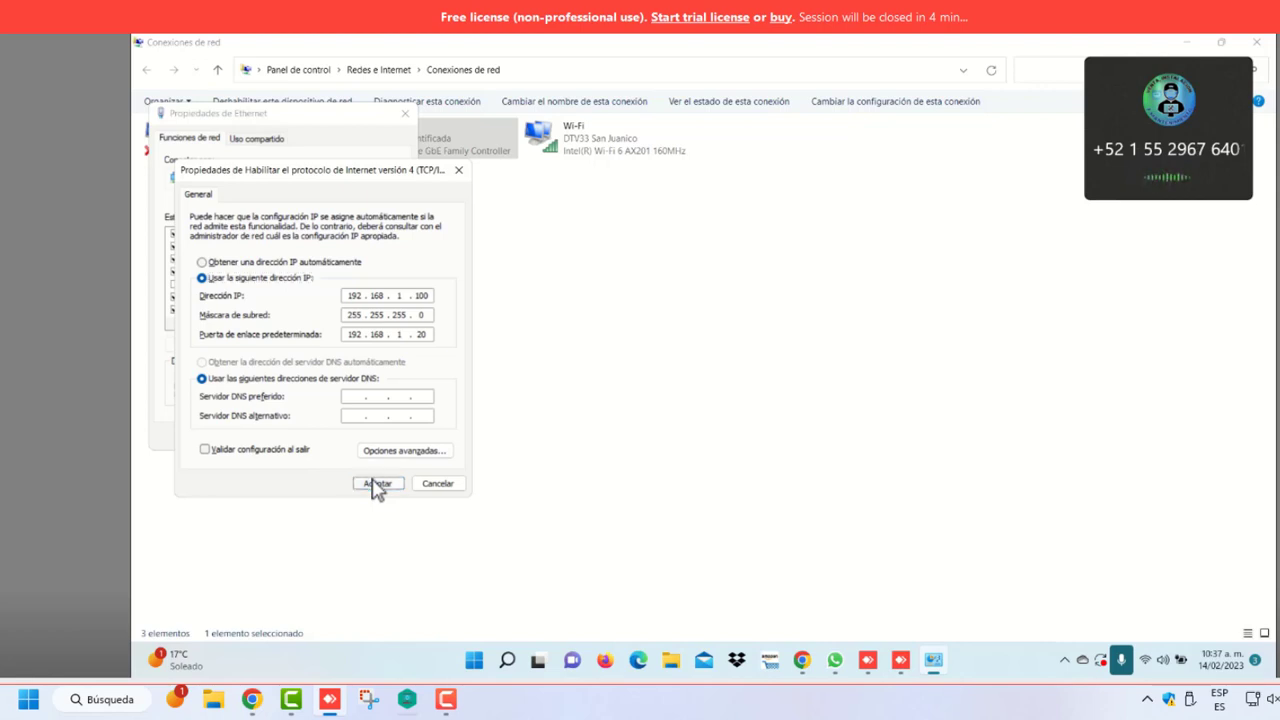
pyautogui.click(374, 485)
pyautogui.click(338, 441)
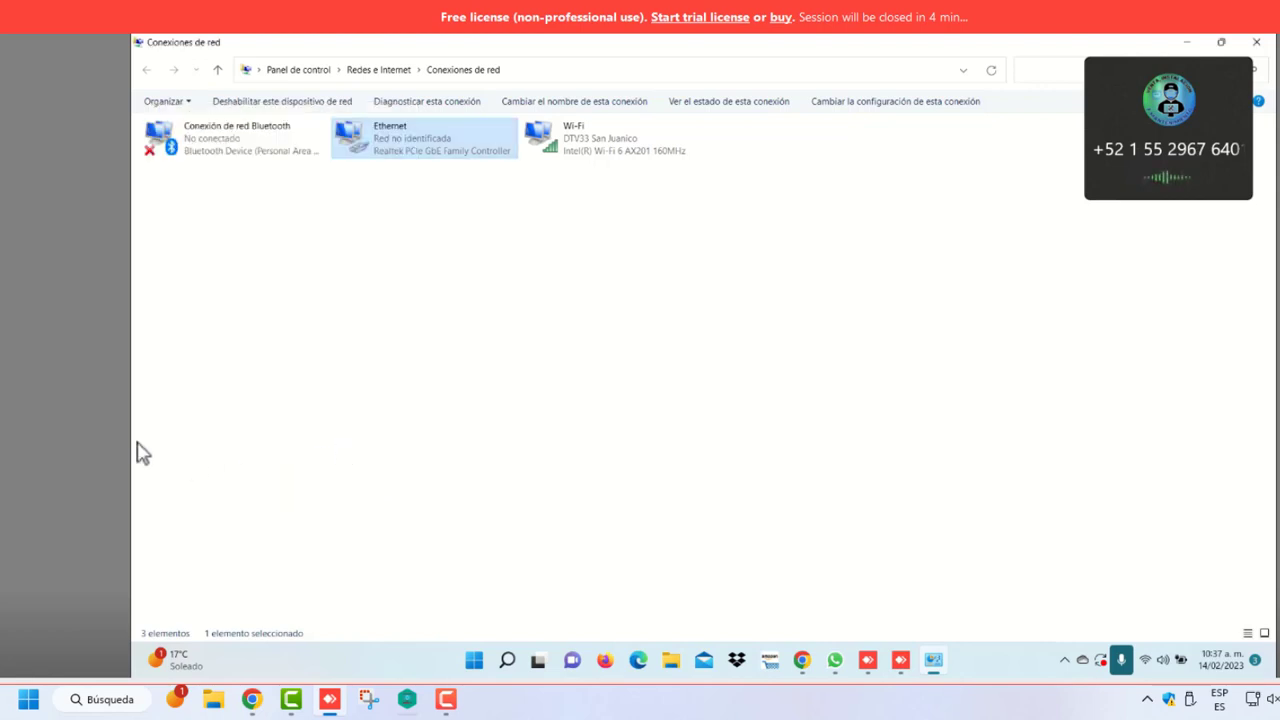
# Retry the timed-out 192.168.1.20 page in Chrome, then return to Network Connections
pyautogui.click(802, 662)
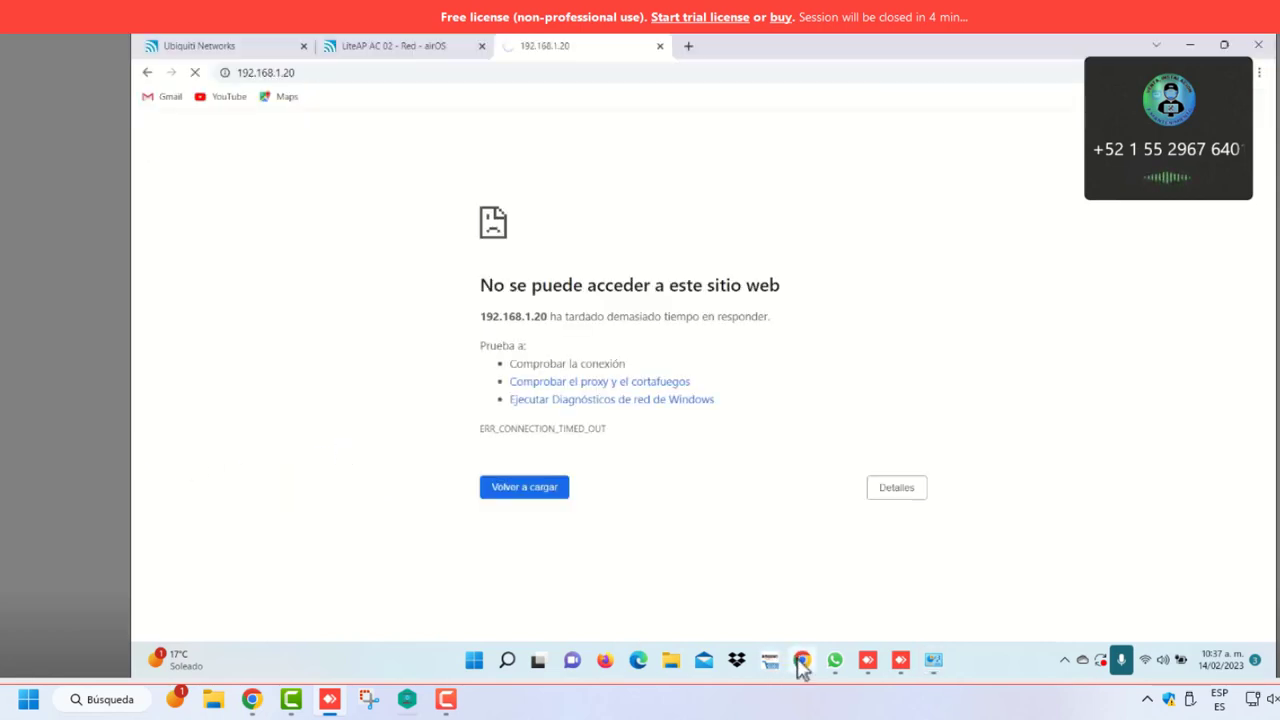
pyautogui.click(522, 492)
pyautogui.click(933, 660)
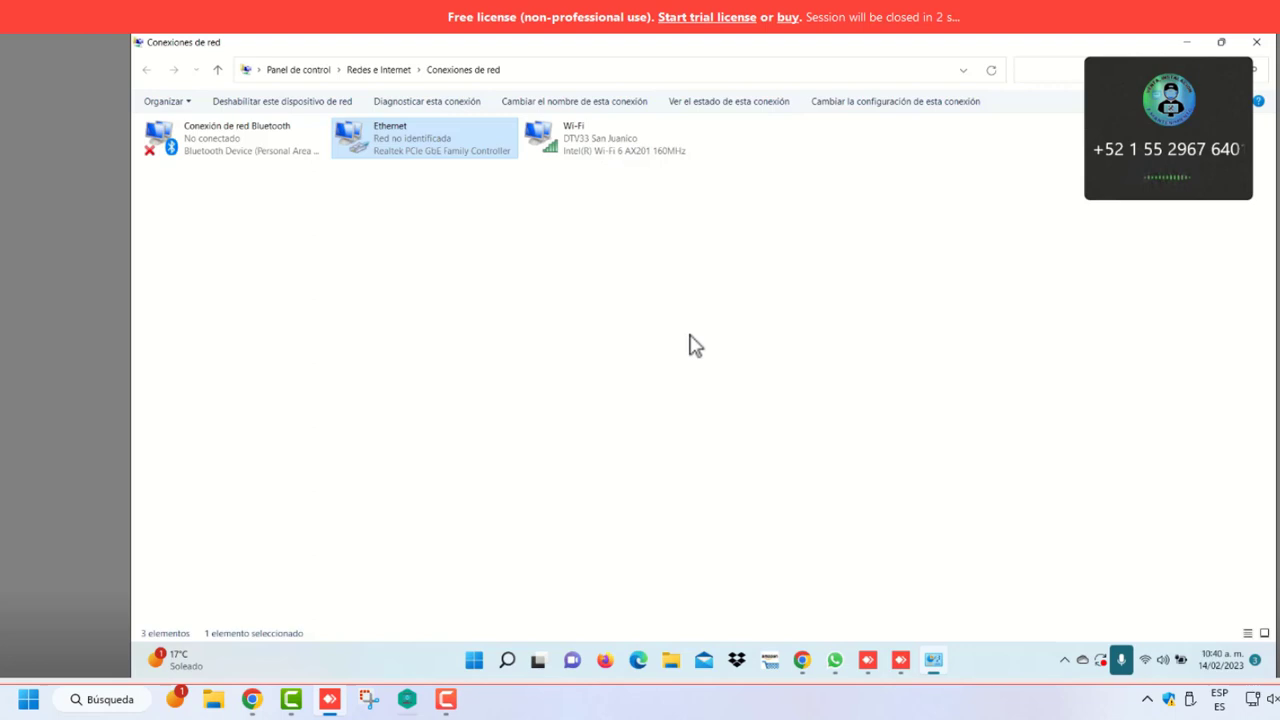
pyautogui.click(690, 344)
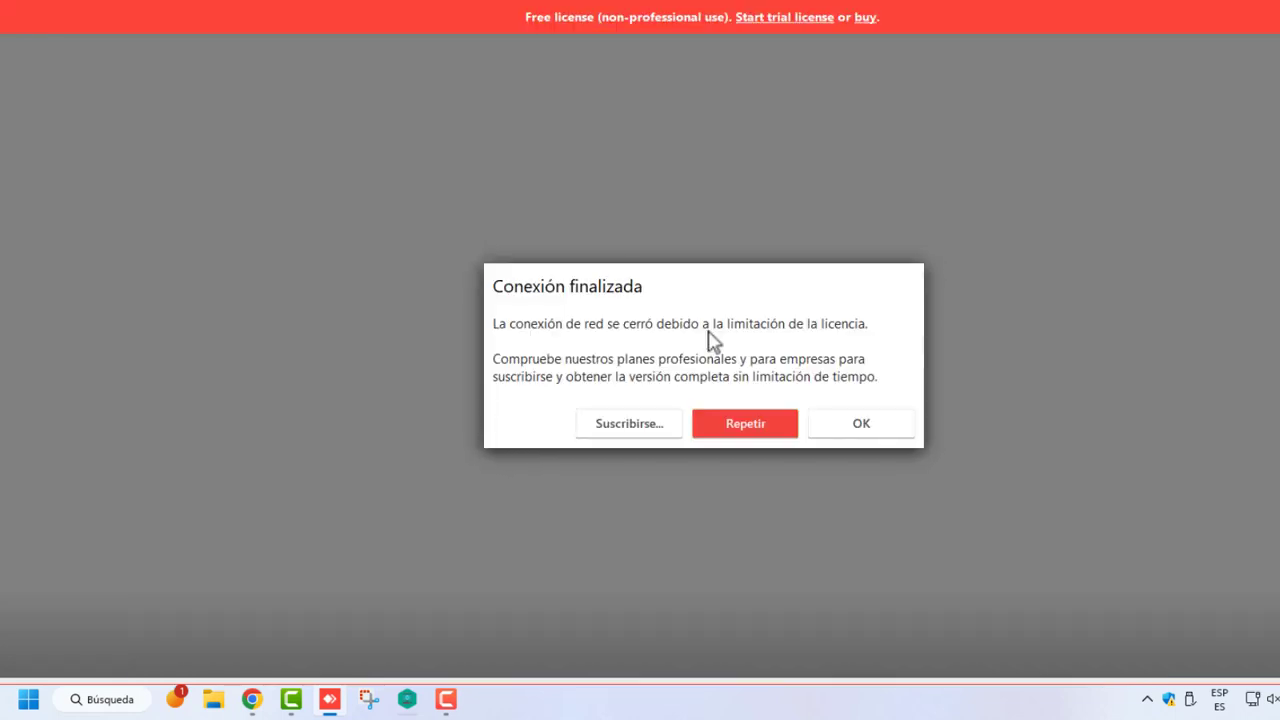
# Choose Repetir to re-establish the ended AnyDesk remote session
pyautogui.click(747, 429)
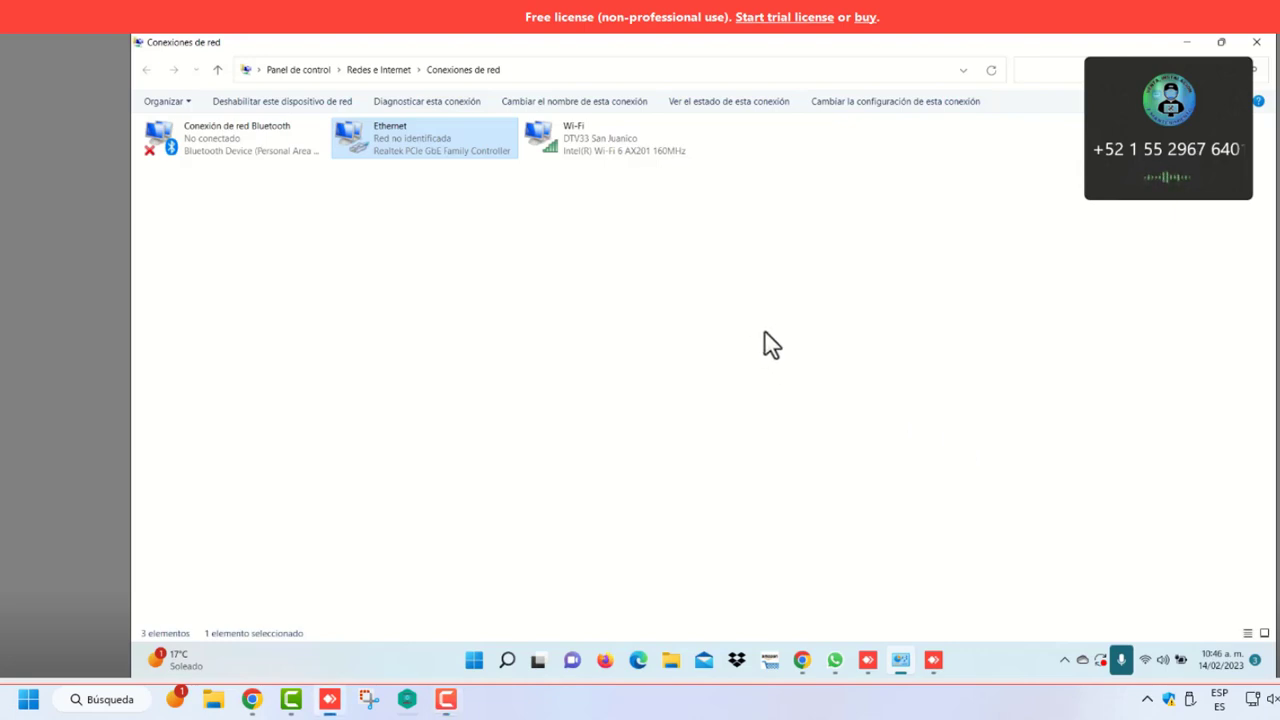
# Retry the 192.168.1.20 page, then bring up the Ethernet adapter's IPv4 properties
pyautogui.click(808, 664)
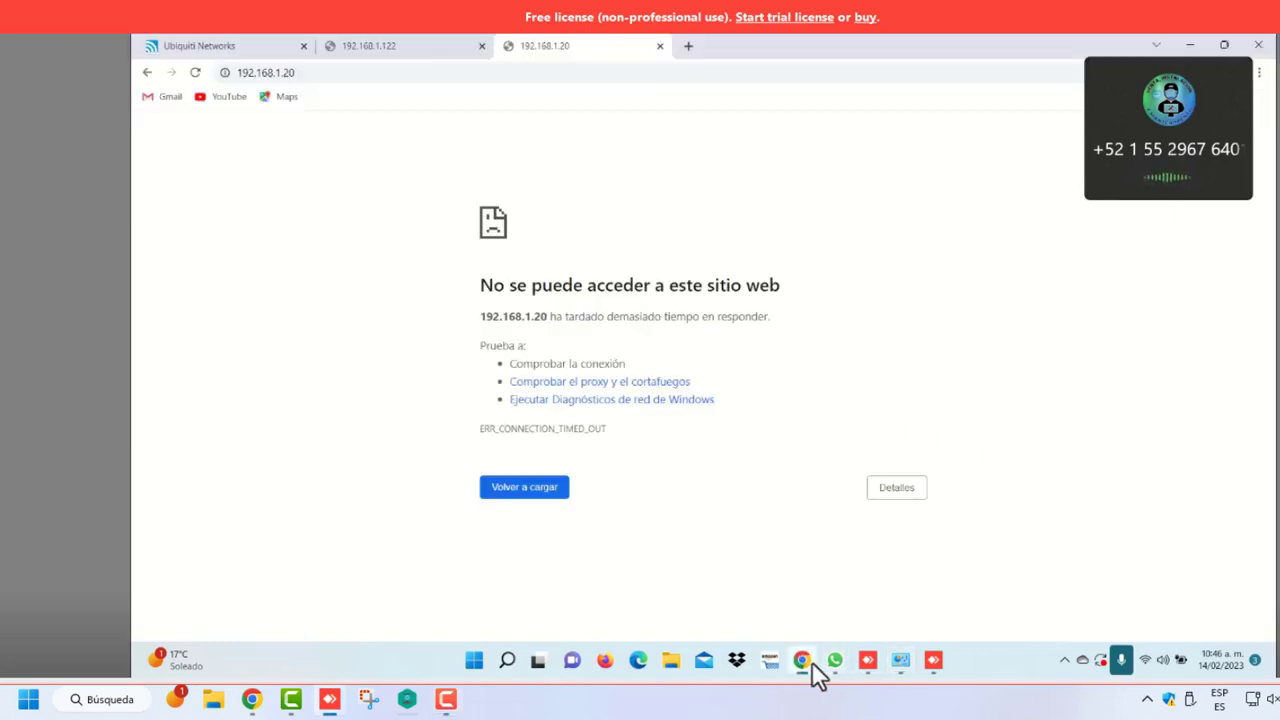
pyautogui.click(513, 497)
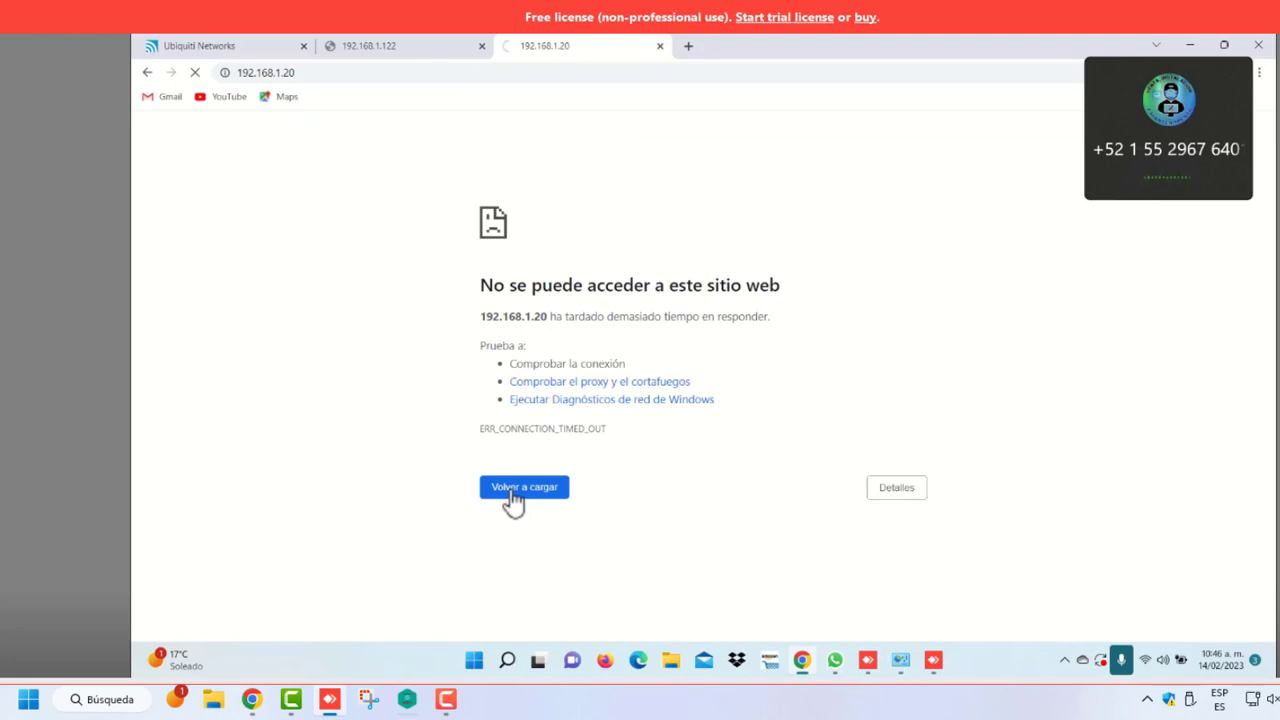
pyautogui.click(899, 668)
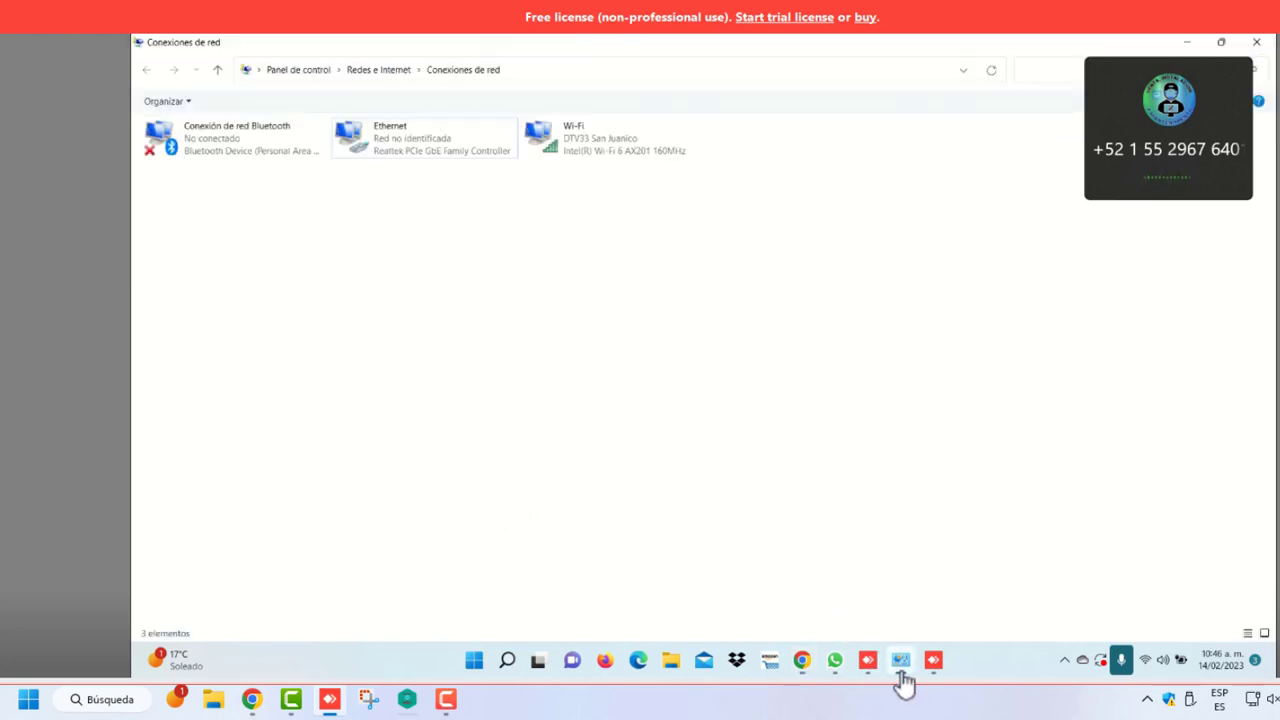
pyautogui.rightClick(443, 163)
pyautogui.click(506, 306)
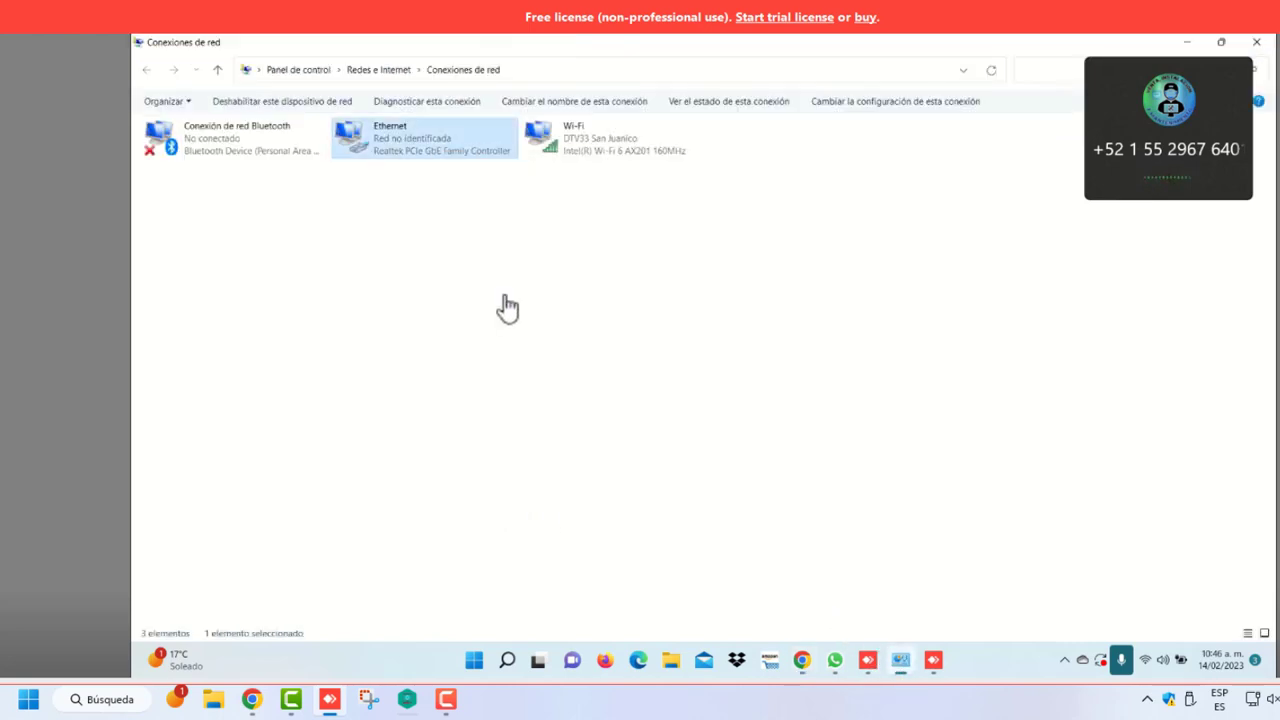
pyautogui.click(360, 272)
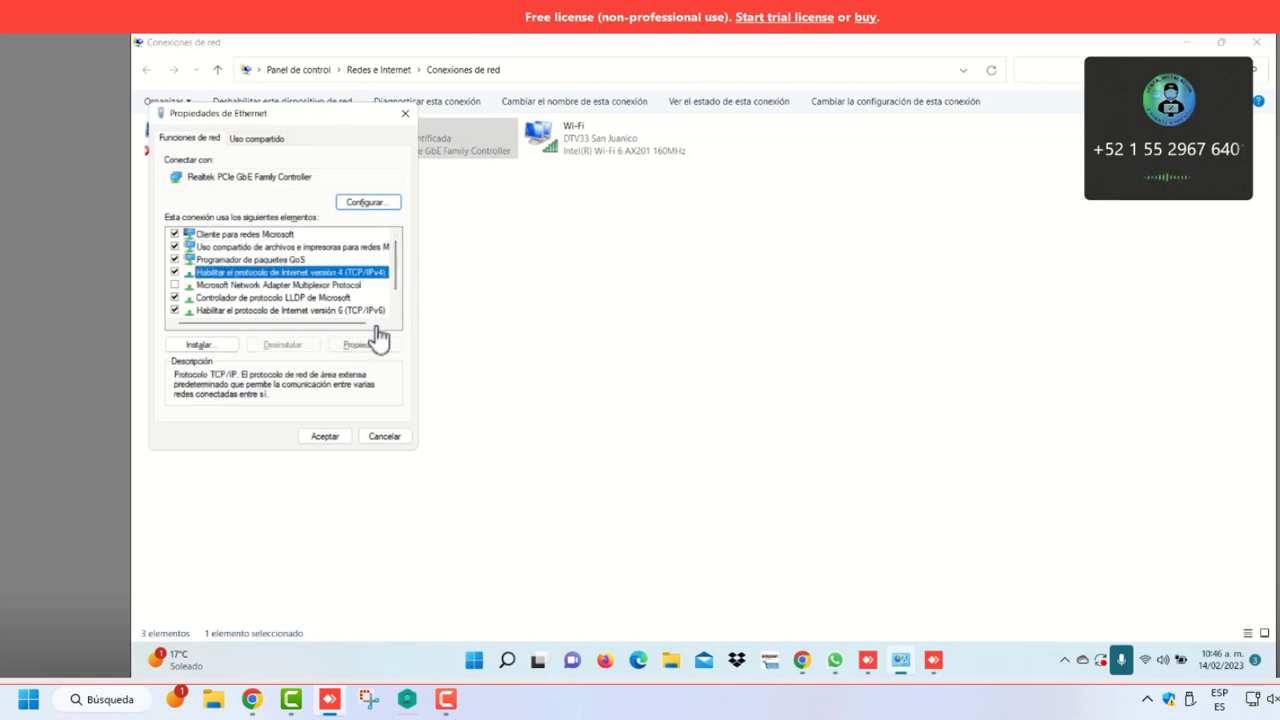
pyautogui.click(370, 344)
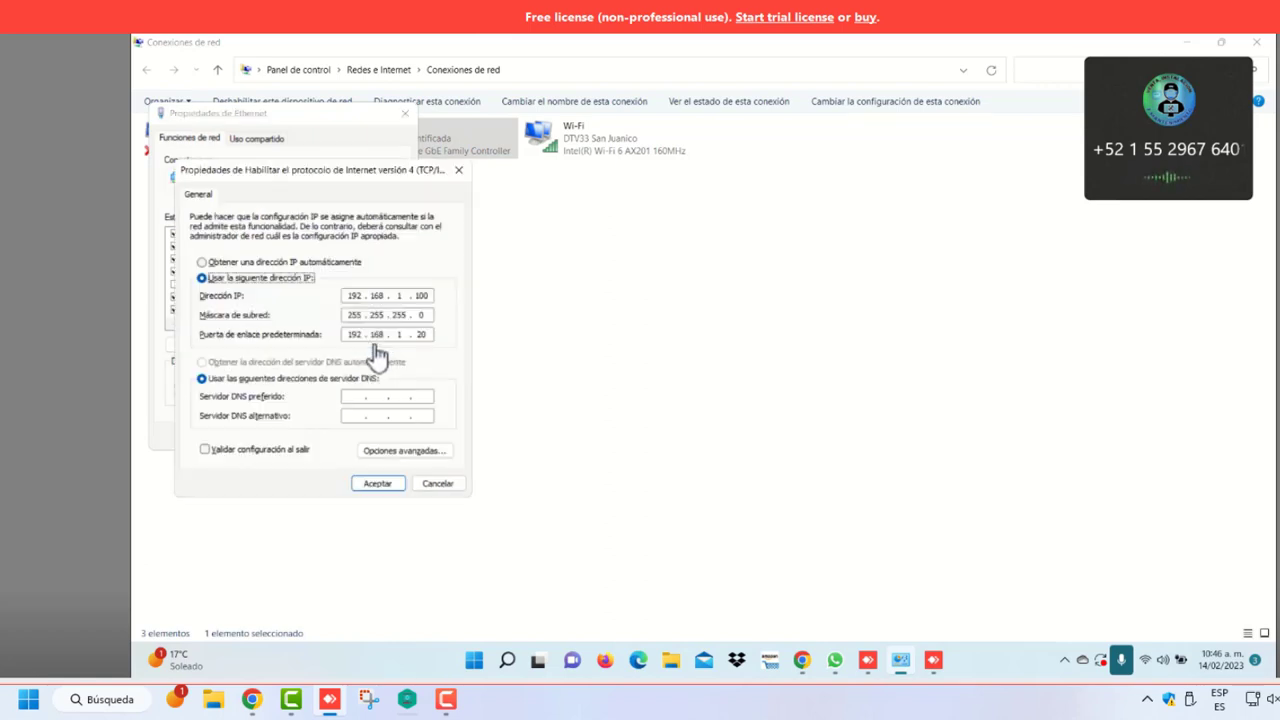
# Keep the gateway's last octet at 20, accept the settings, and retry the page
pyautogui.click(429, 334)
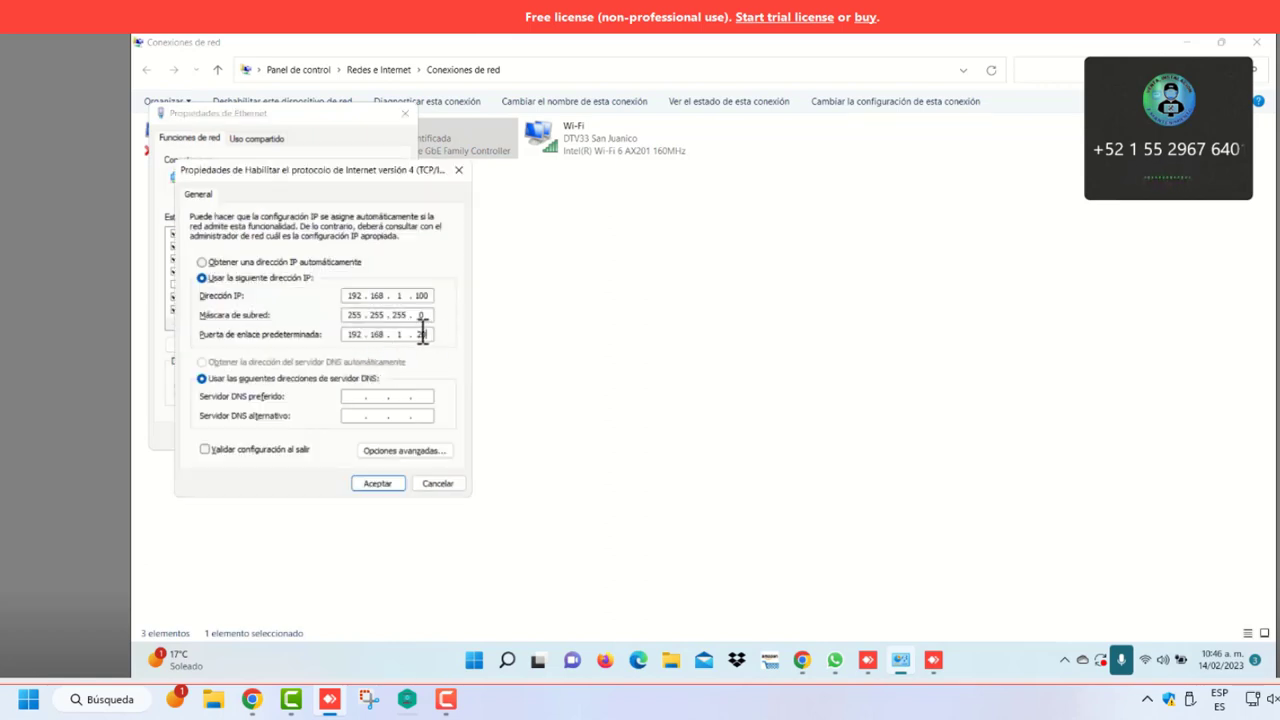
pyautogui.doubleClick(421, 334)
pyautogui.click(430, 334)
pyautogui.click(381, 484)
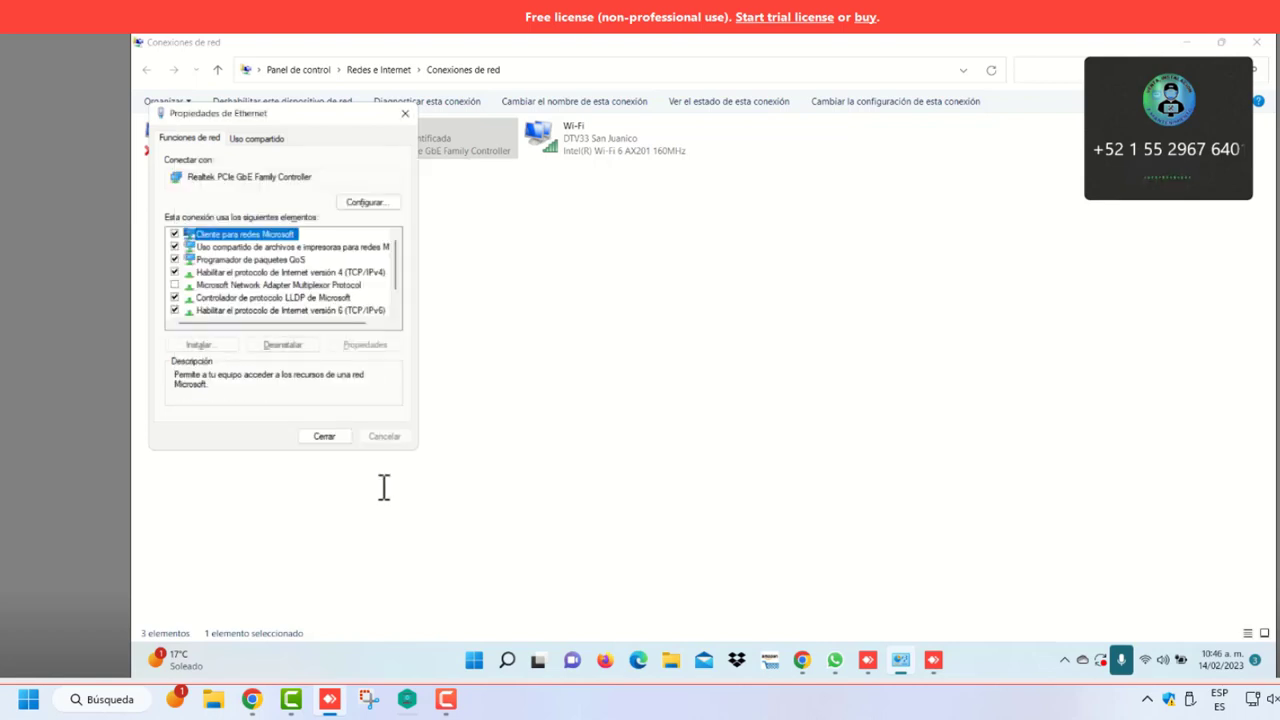
pyautogui.click(329, 437)
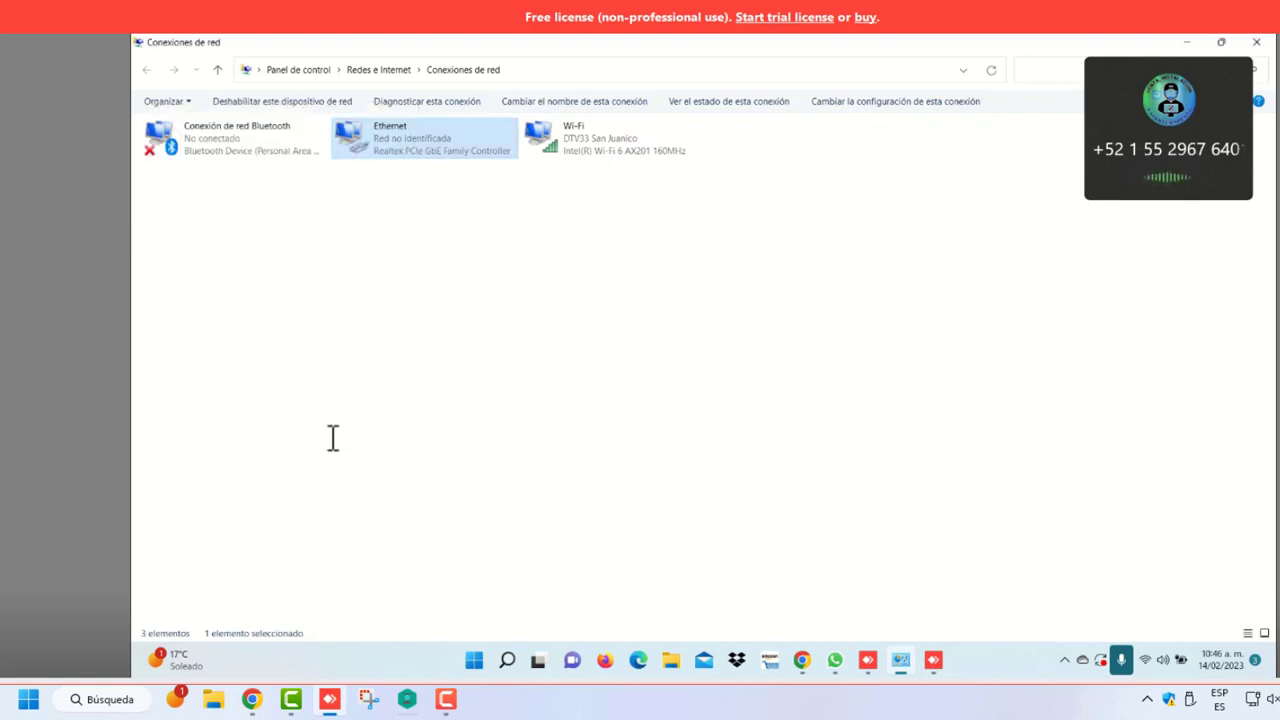
pyautogui.click(802, 660)
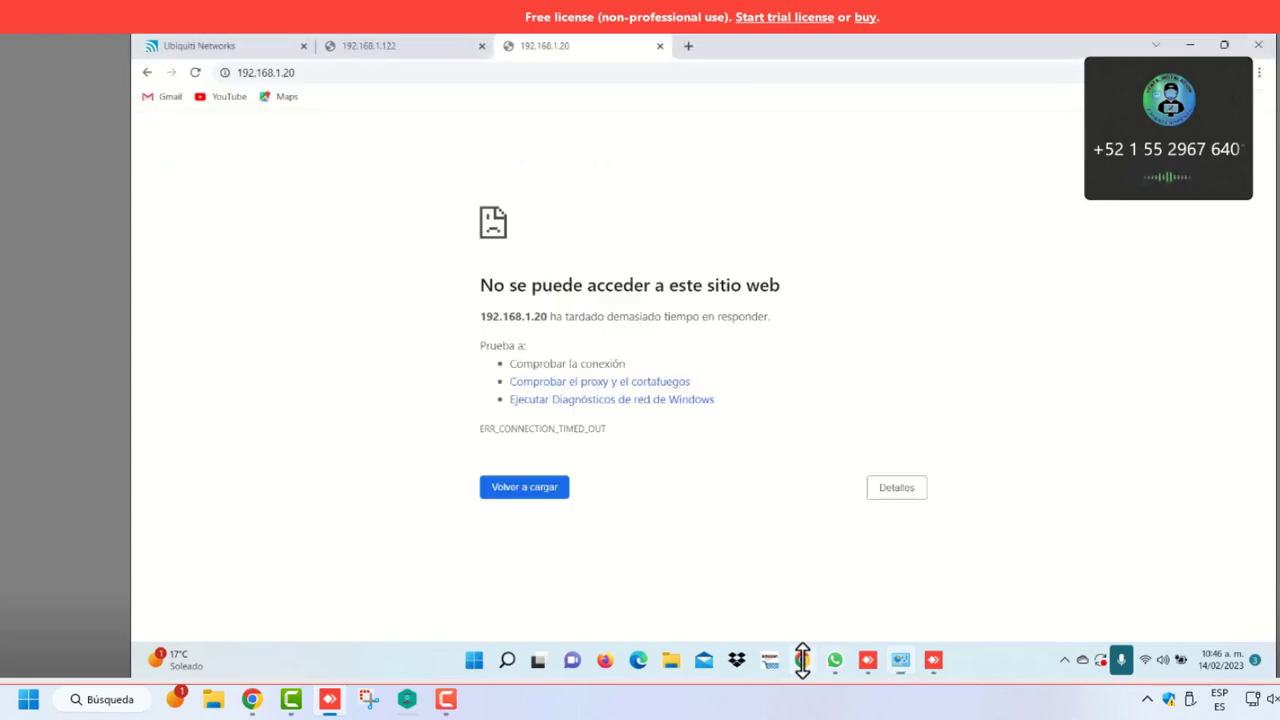
pyautogui.click(522, 487)
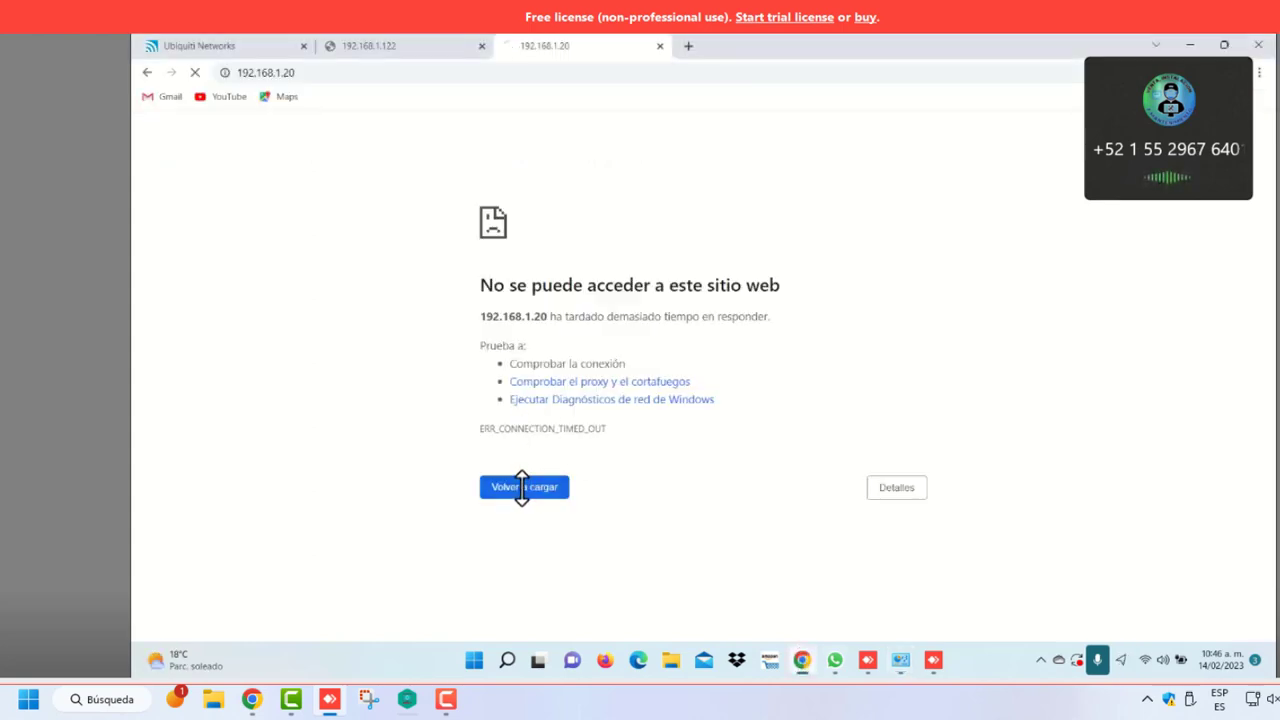
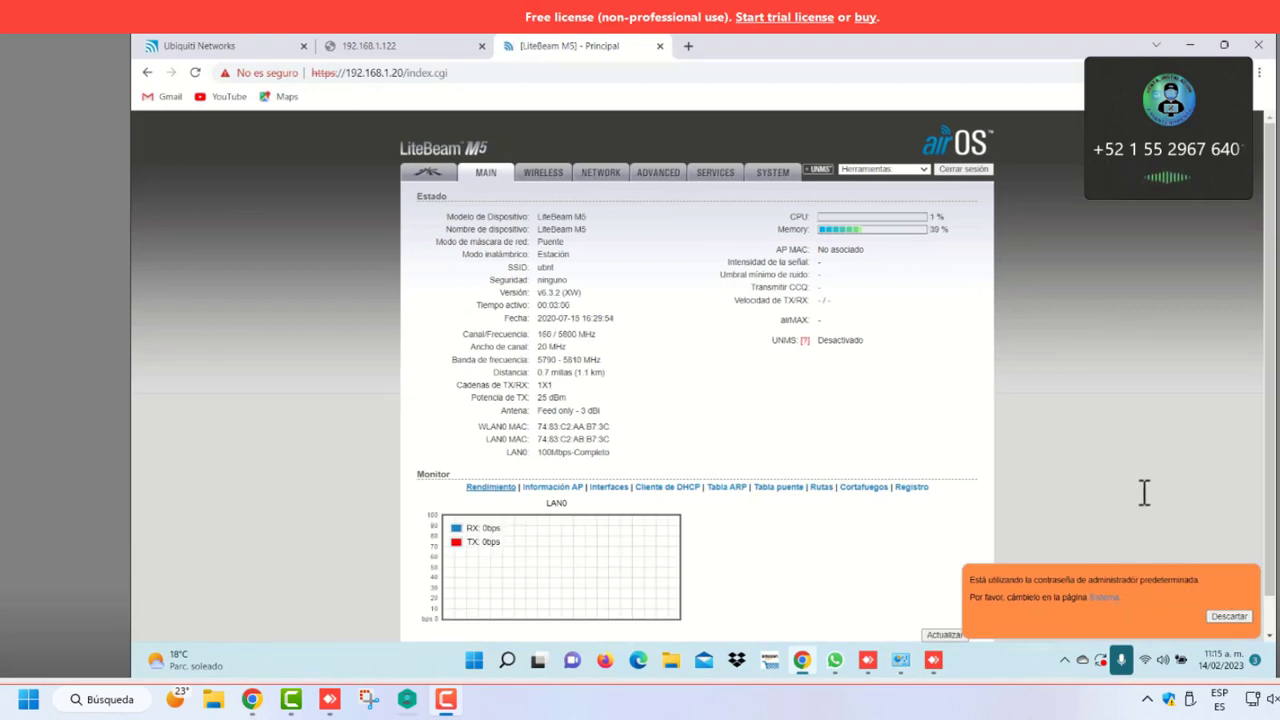
# Raise the airMAX priority from Base to High and submit the change
pyautogui.click(1234, 616)
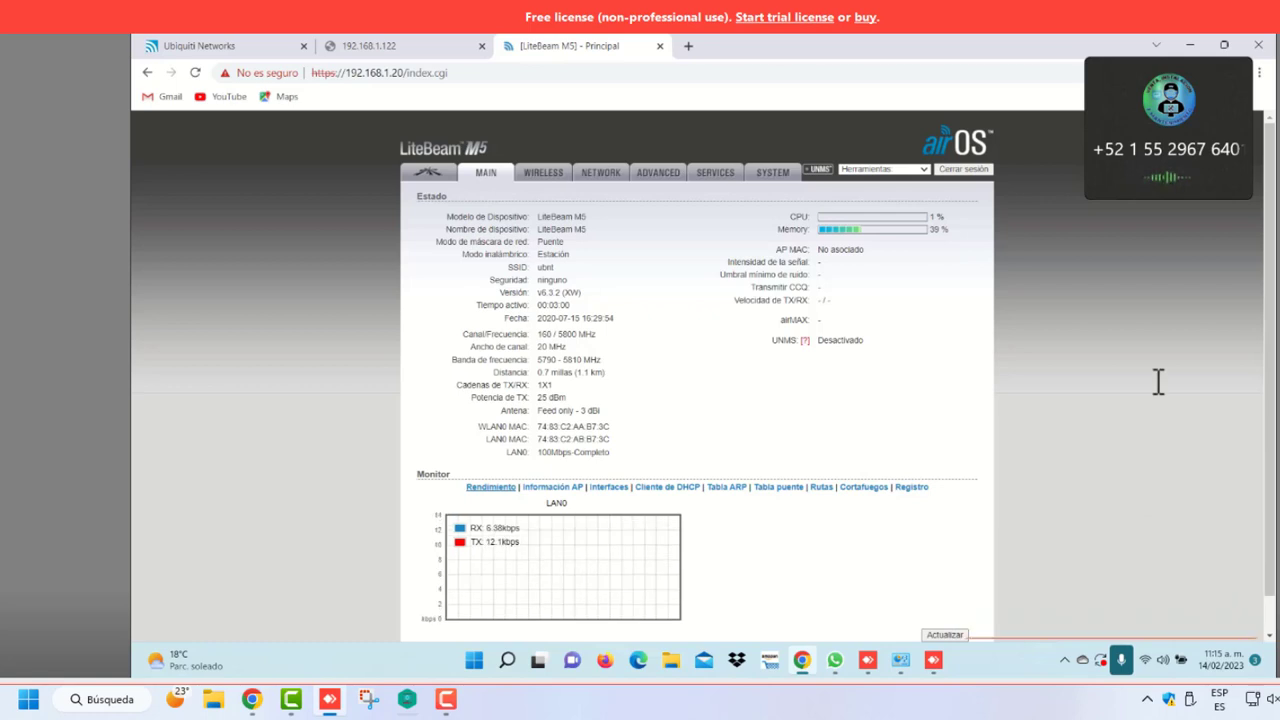
pyautogui.click(431, 172)
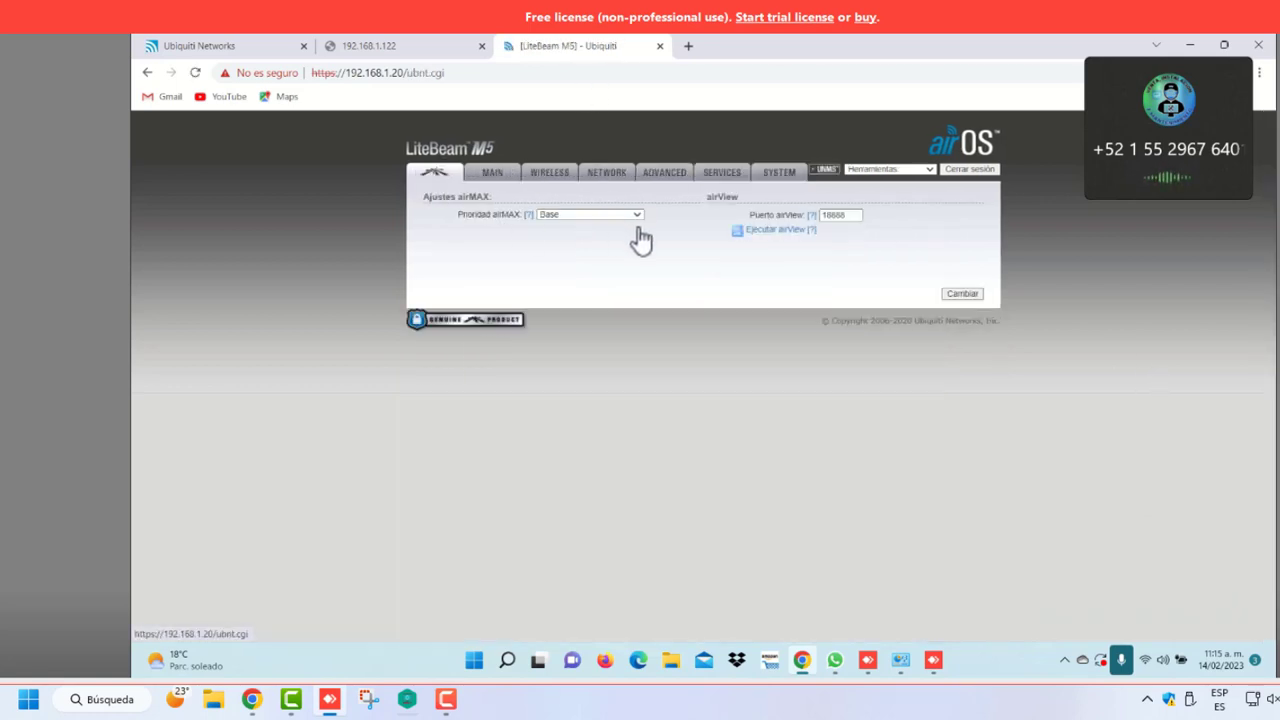
pyautogui.click(637, 215)
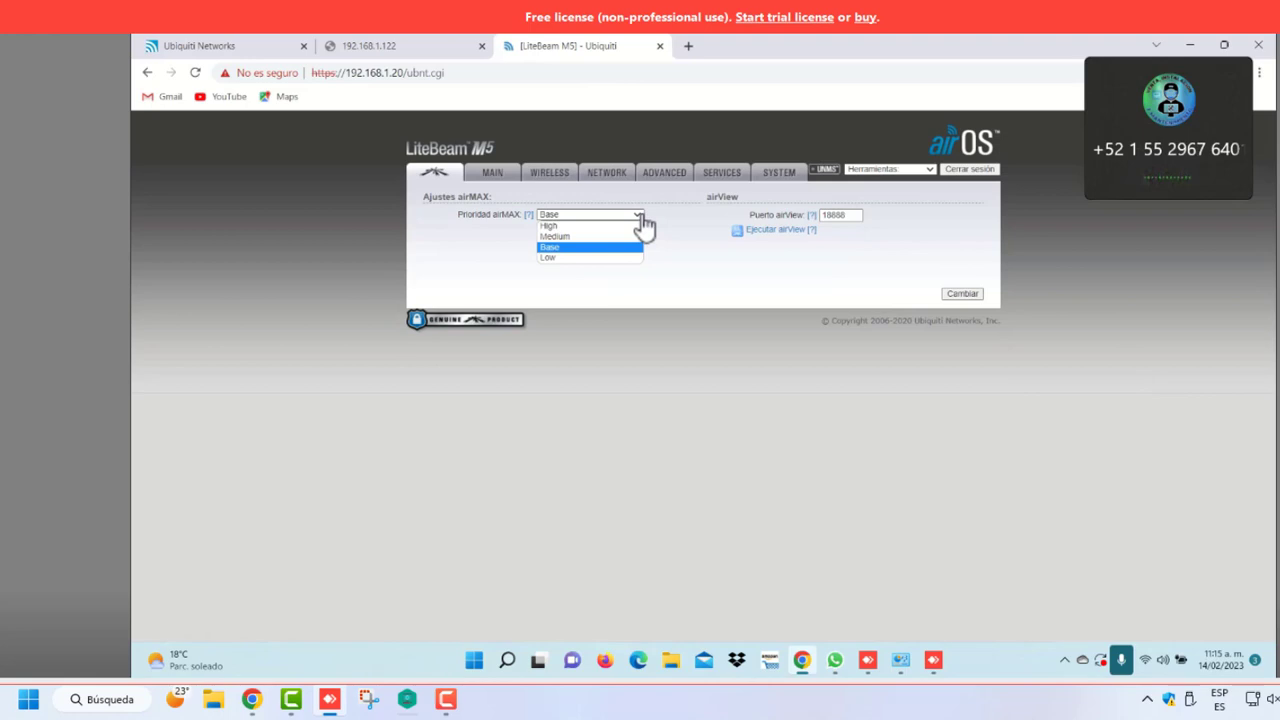
pyautogui.click(591, 227)
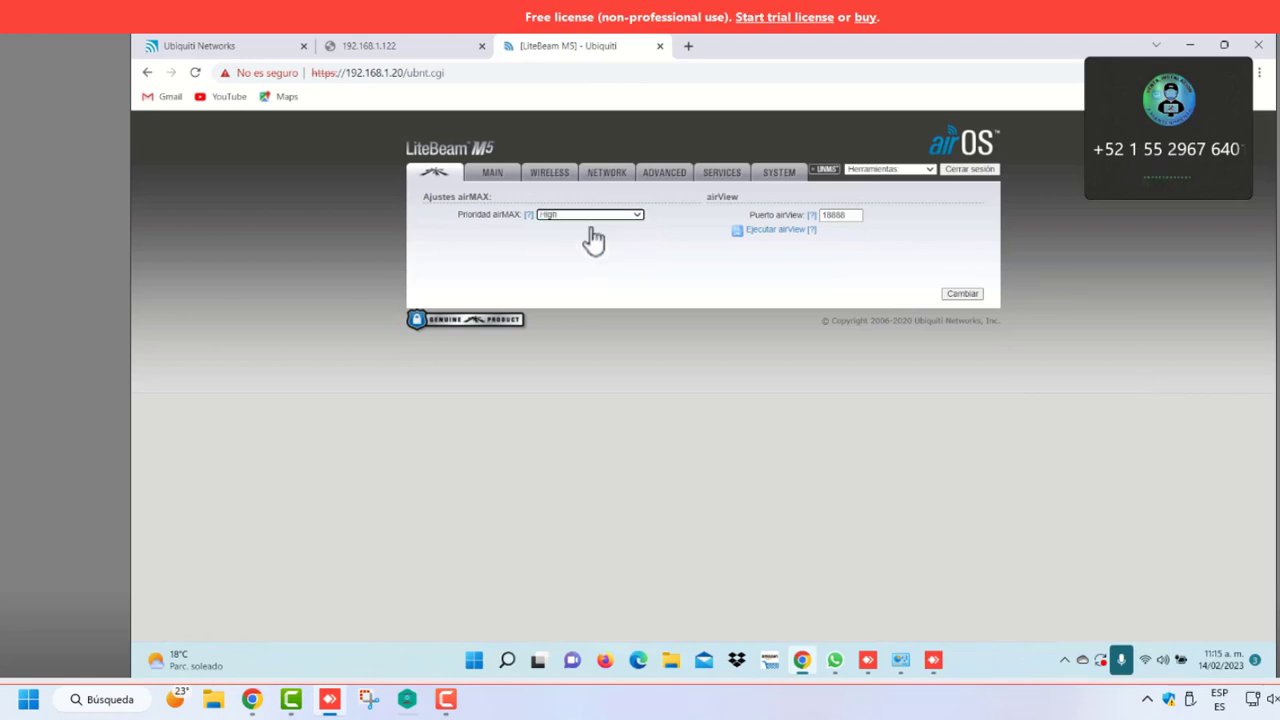
pyautogui.click(959, 296)
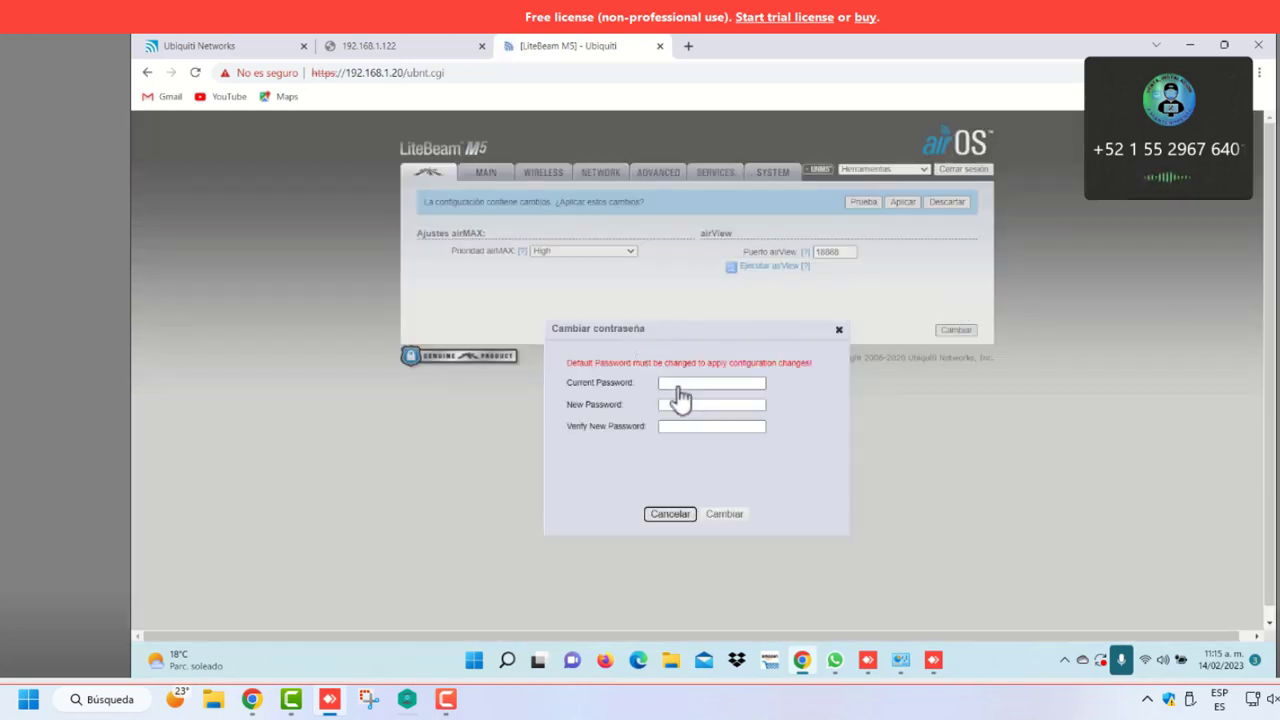
# Replace the default password with a new one and apply the pending configuration
pyautogui.click(677, 386)
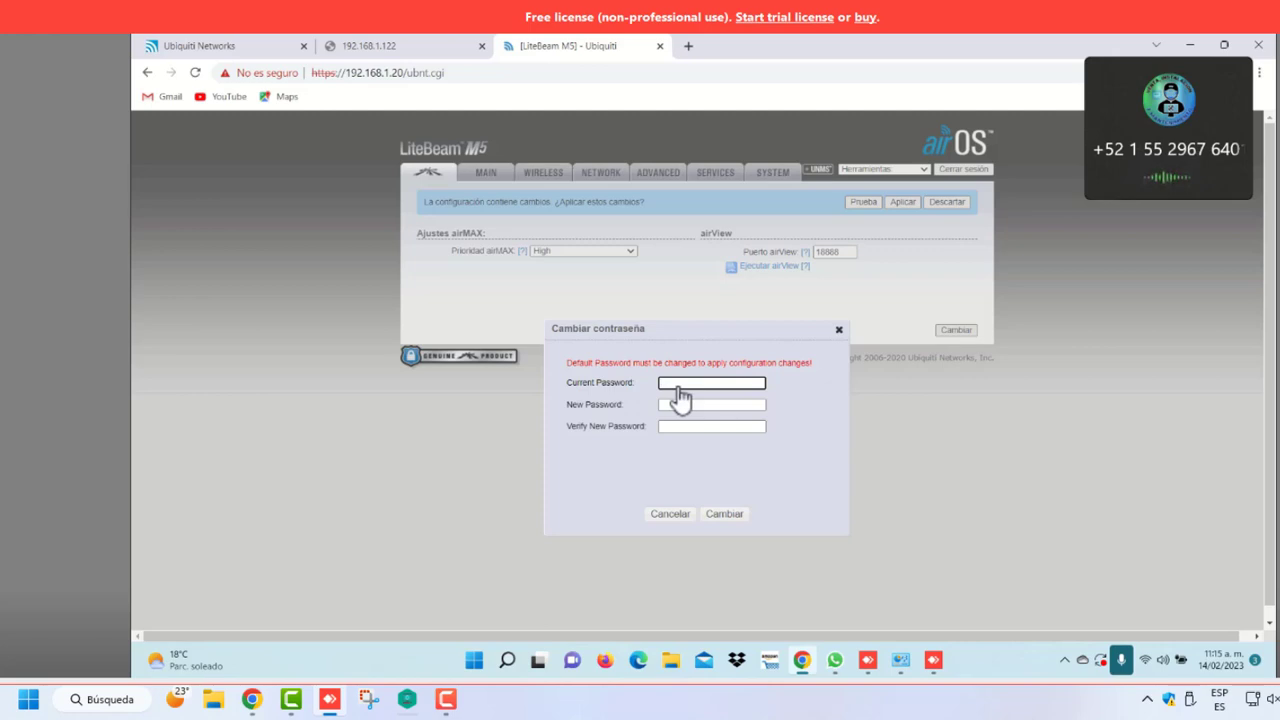
pyautogui.click(677, 405)
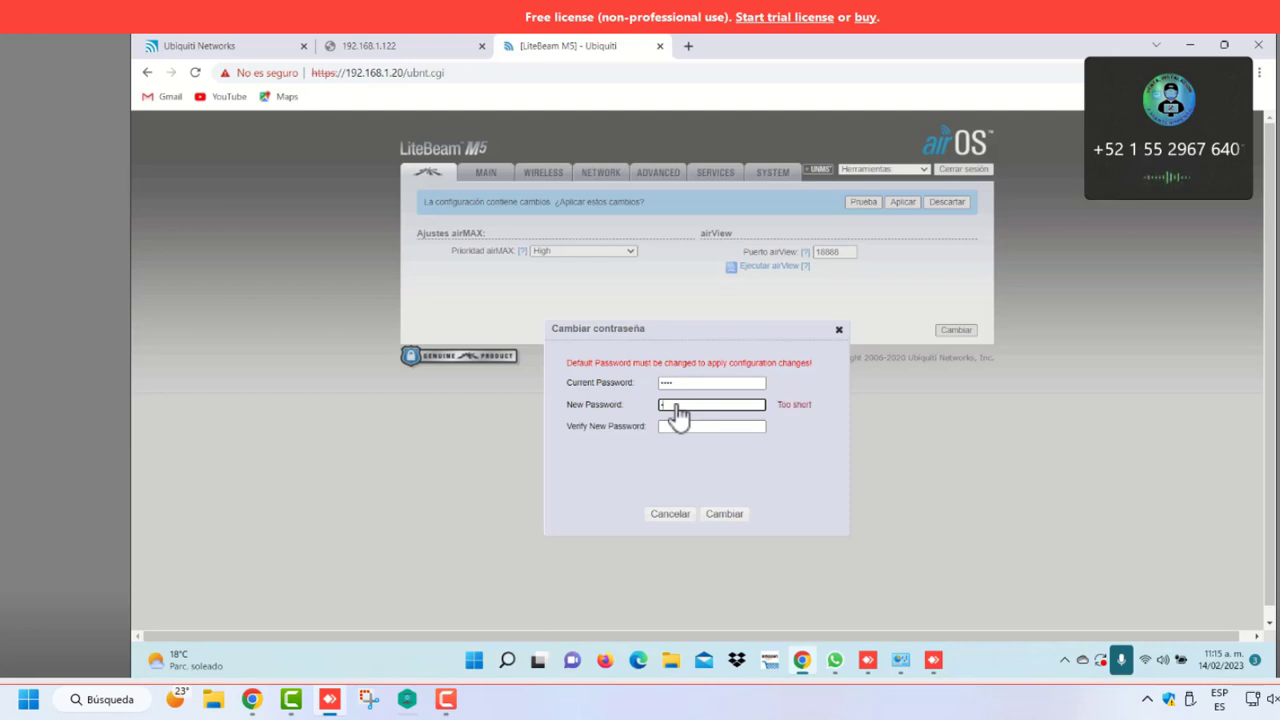
pyautogui.click(688, 430)
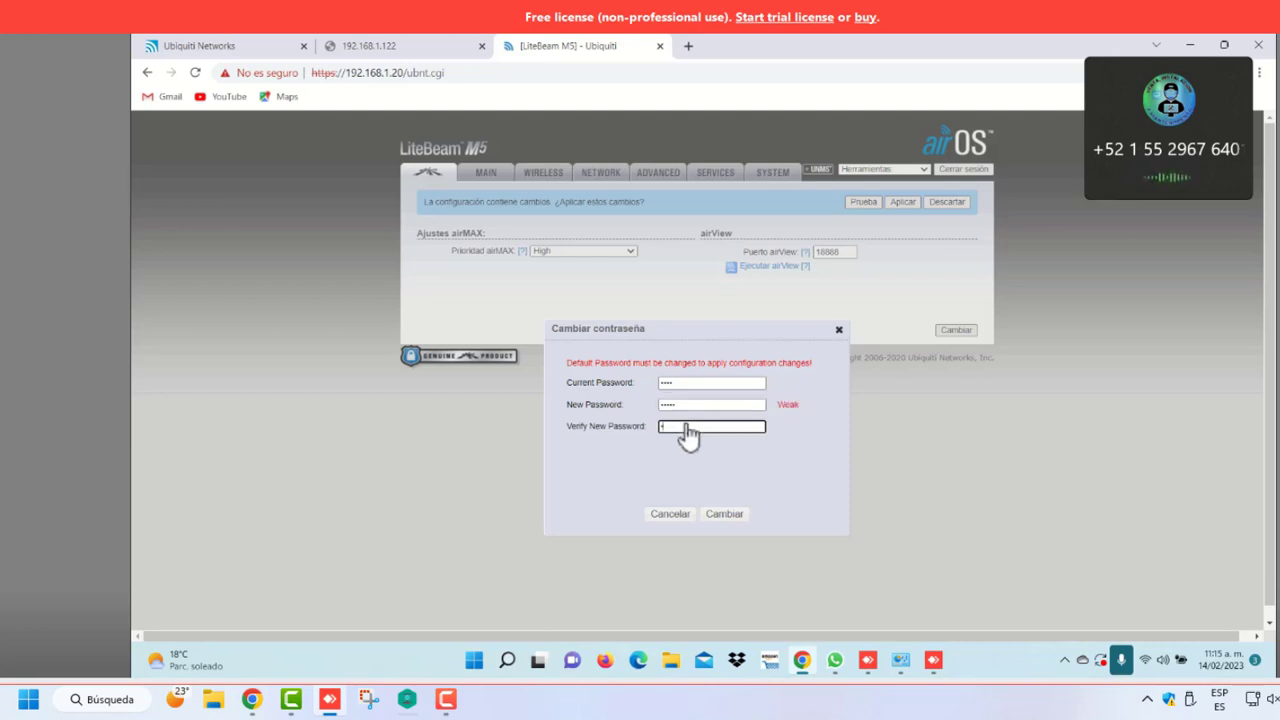
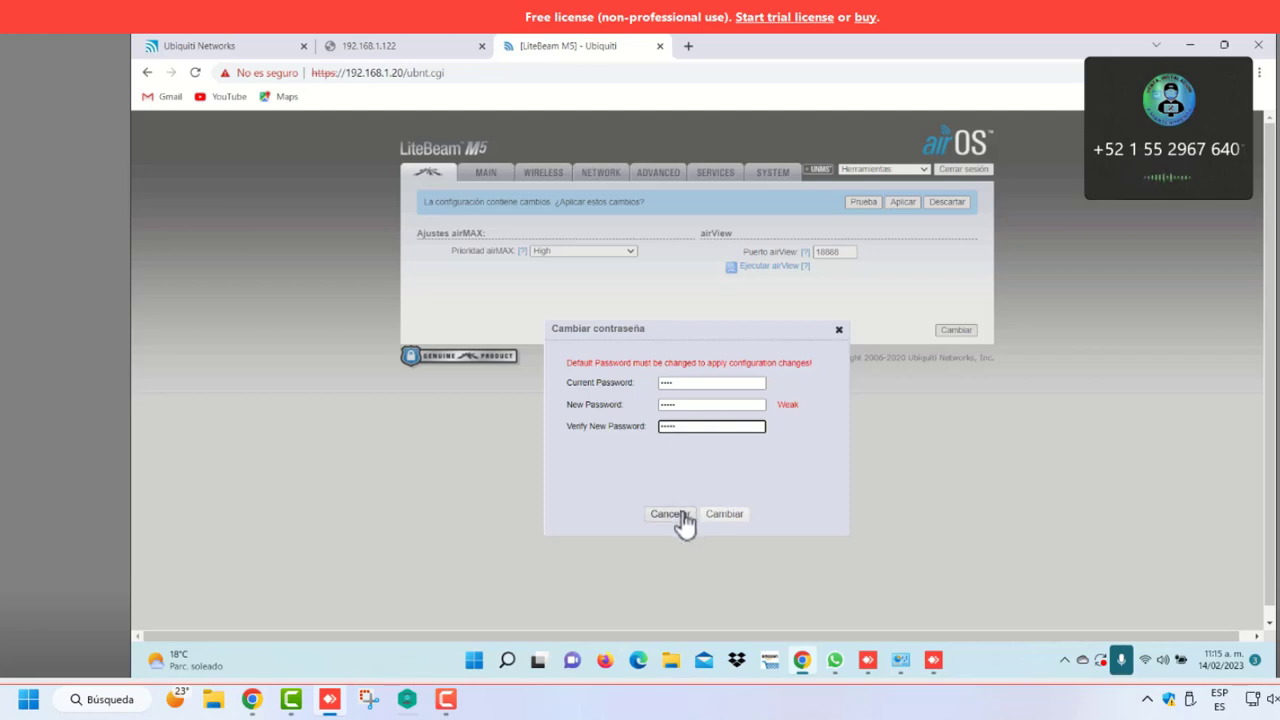
pyautogui.click(724, 516)
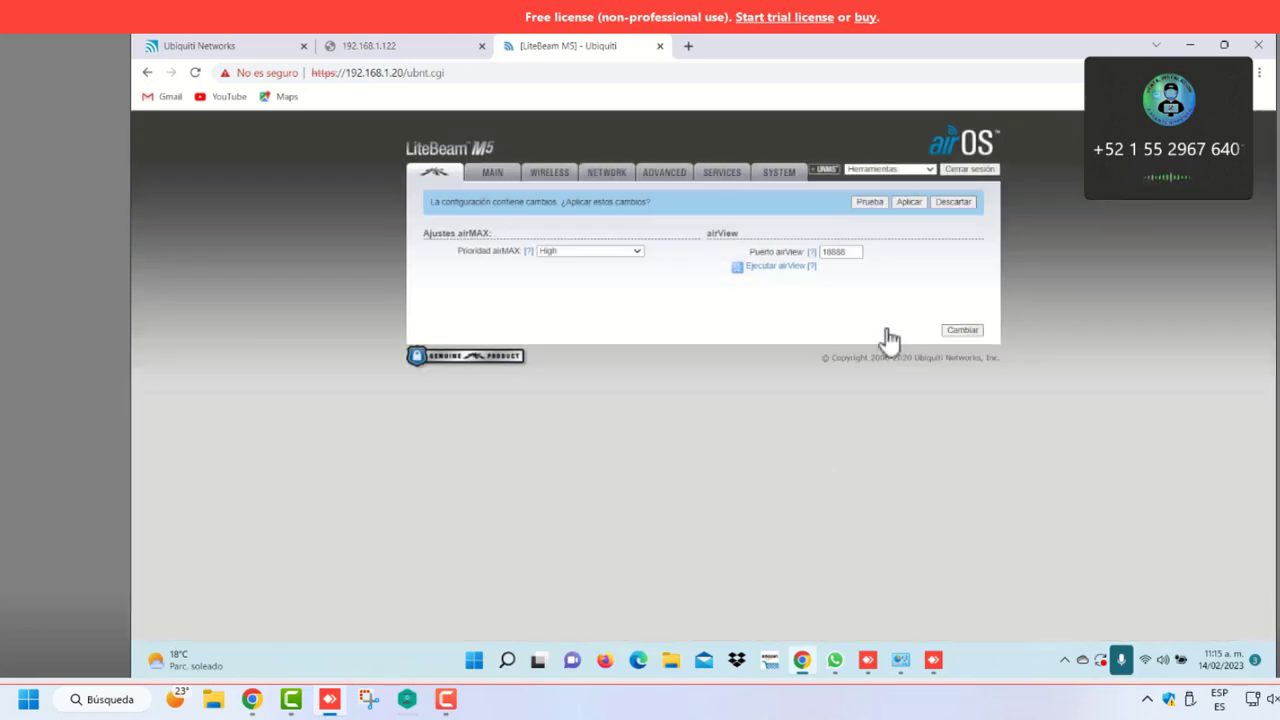
pyautogui.click(910, 204)
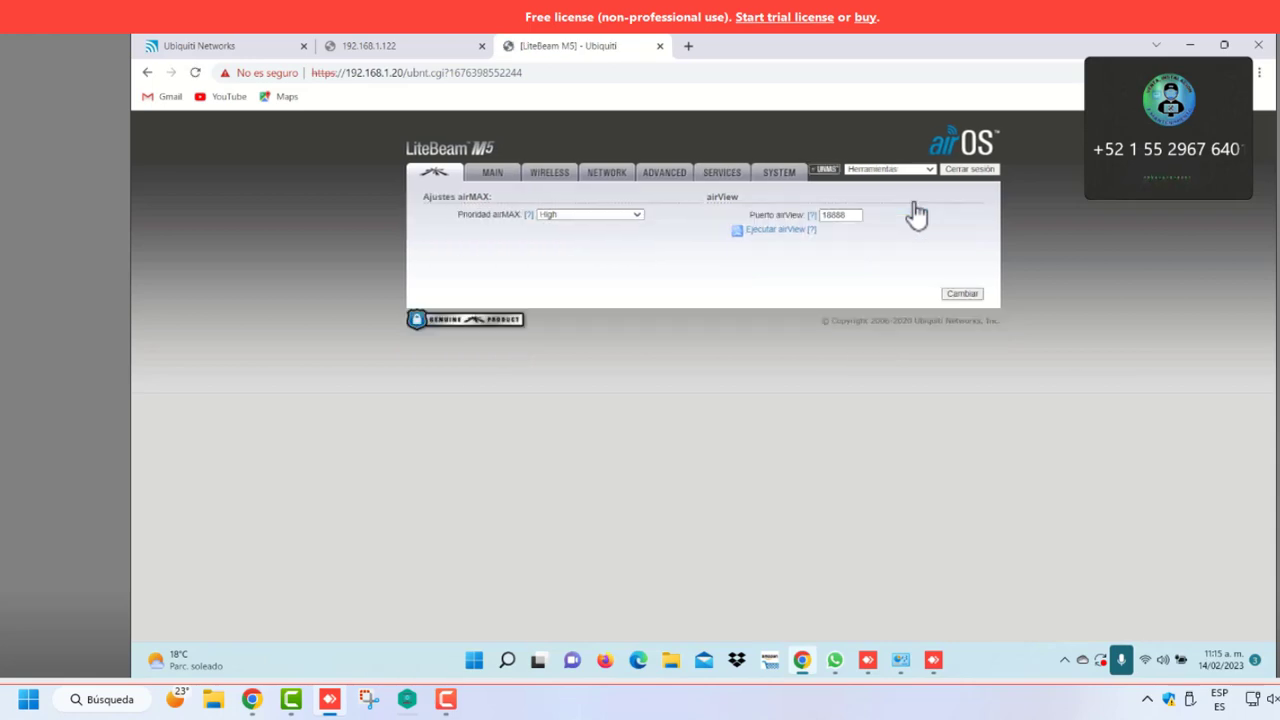
pyautogui.click(495, 176)
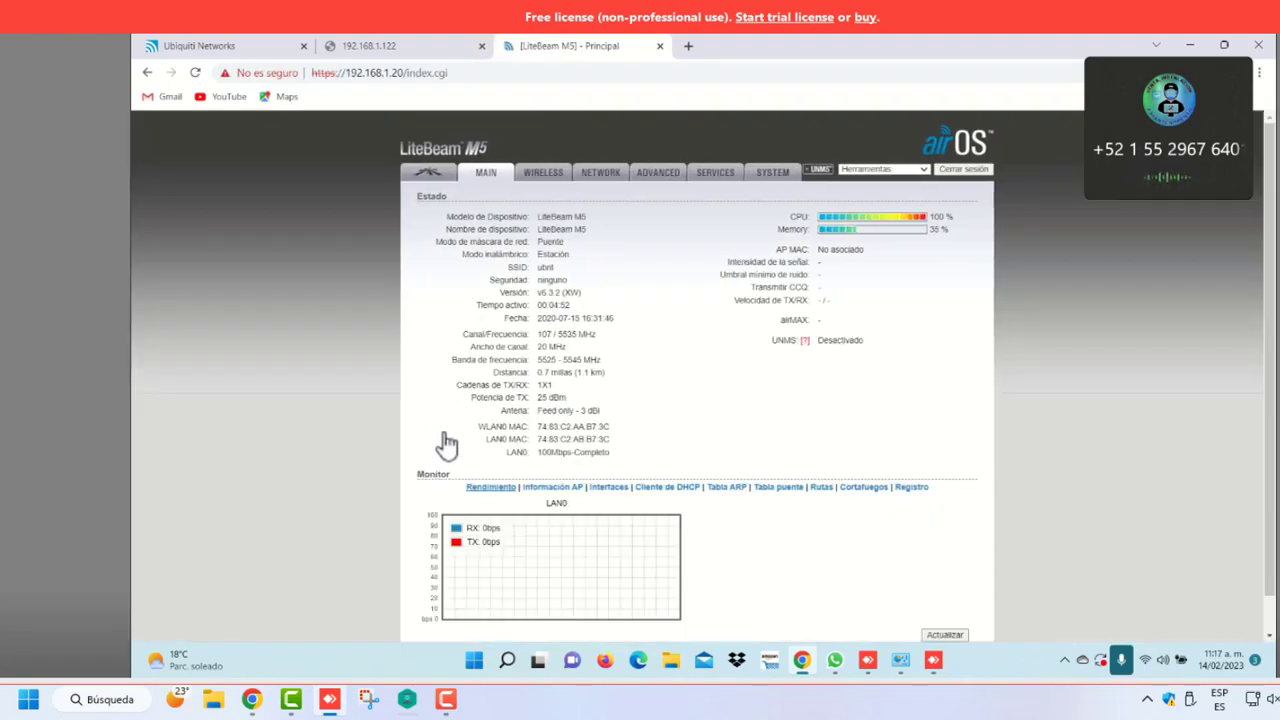
# Enable WDS transparent bridge mode, keeping Auto 20/40 MHz channel width and MCS 7 TX rate
pyautogui.click(551, 187)
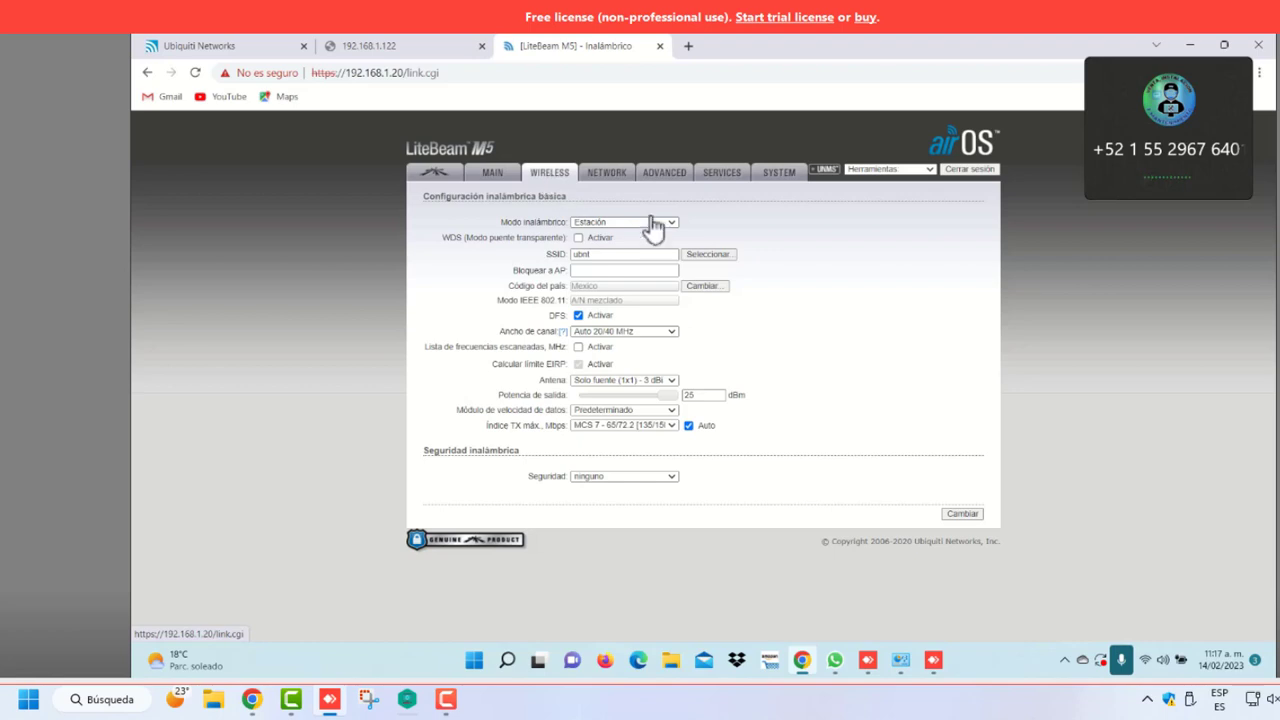
pyautogui.click(588, 238)
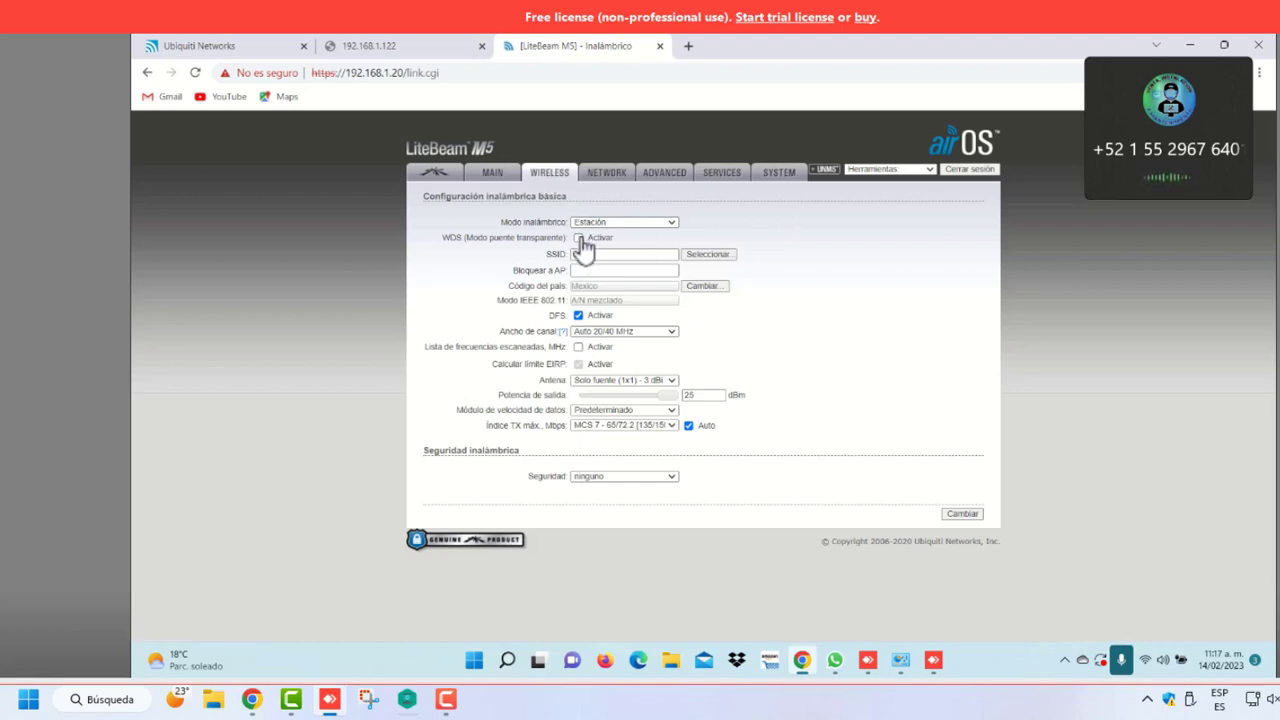
pyautogui.click(670, 331)
pyautogui.click(706, 341)
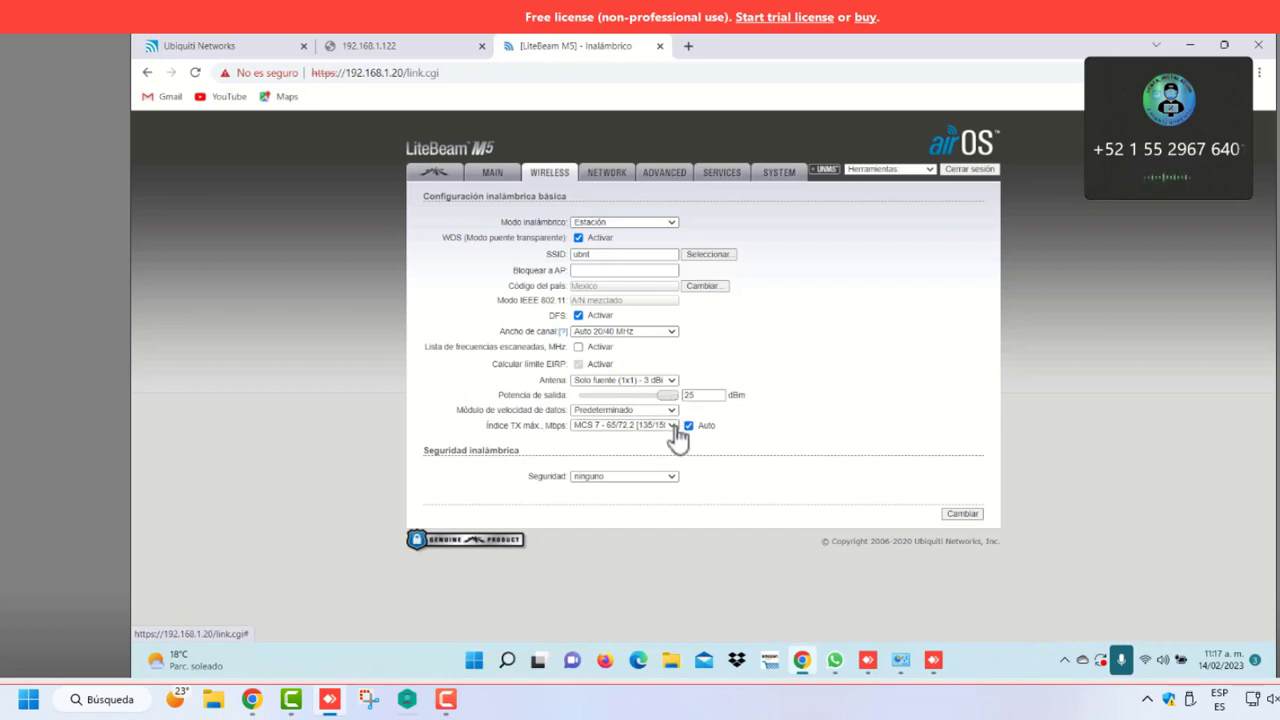
pyautogui.click(673, 428)
pyautogui.click(767, 452)
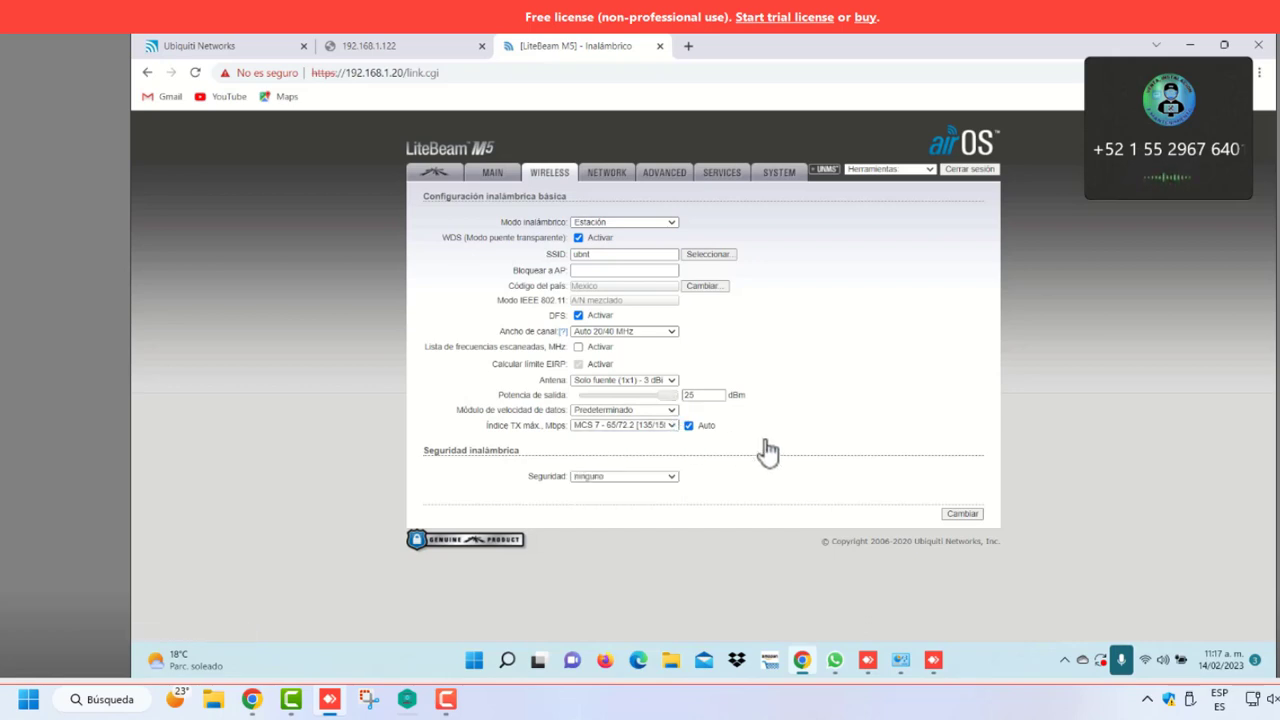
# Set a custom scan list with every frequency selected, then save and apply the wireless changes
pyautogui.click(578, 347)
pyautogui.click(831, 350)
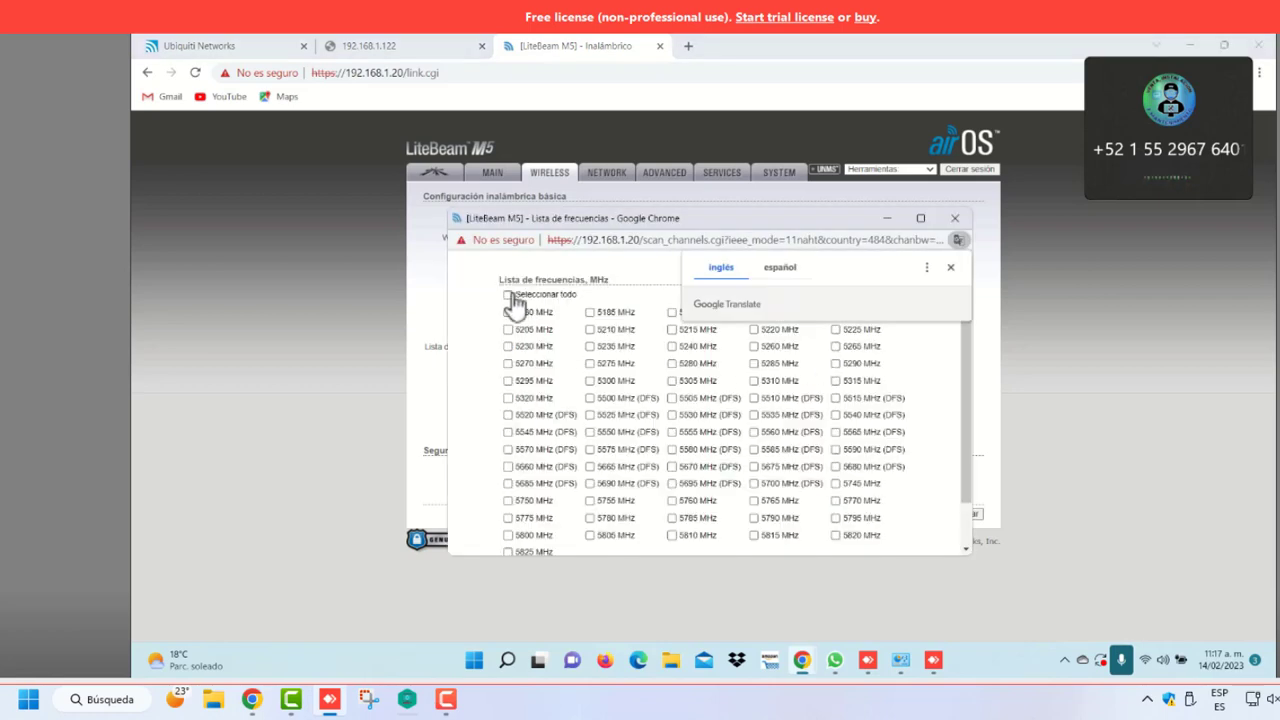
pyautogui.click(509, 295)
pyautogui.scroll(-3, 725, 435)
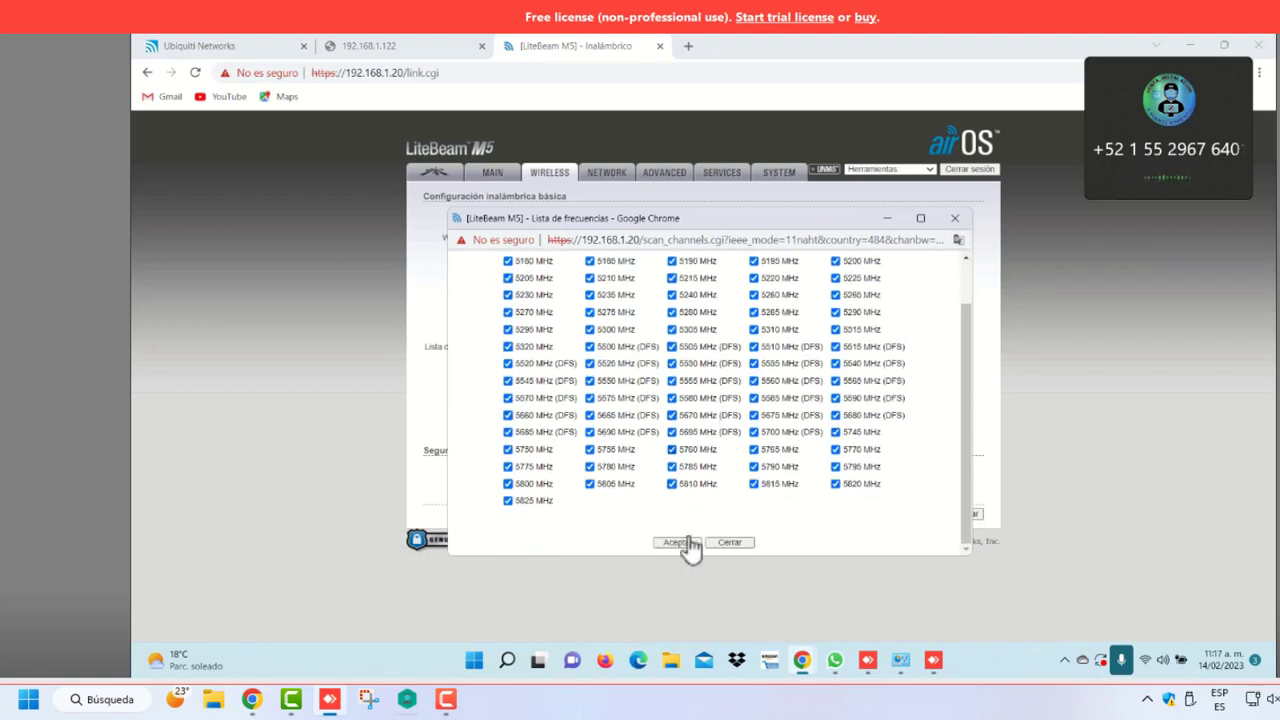
pyautogui.click(688, 548)
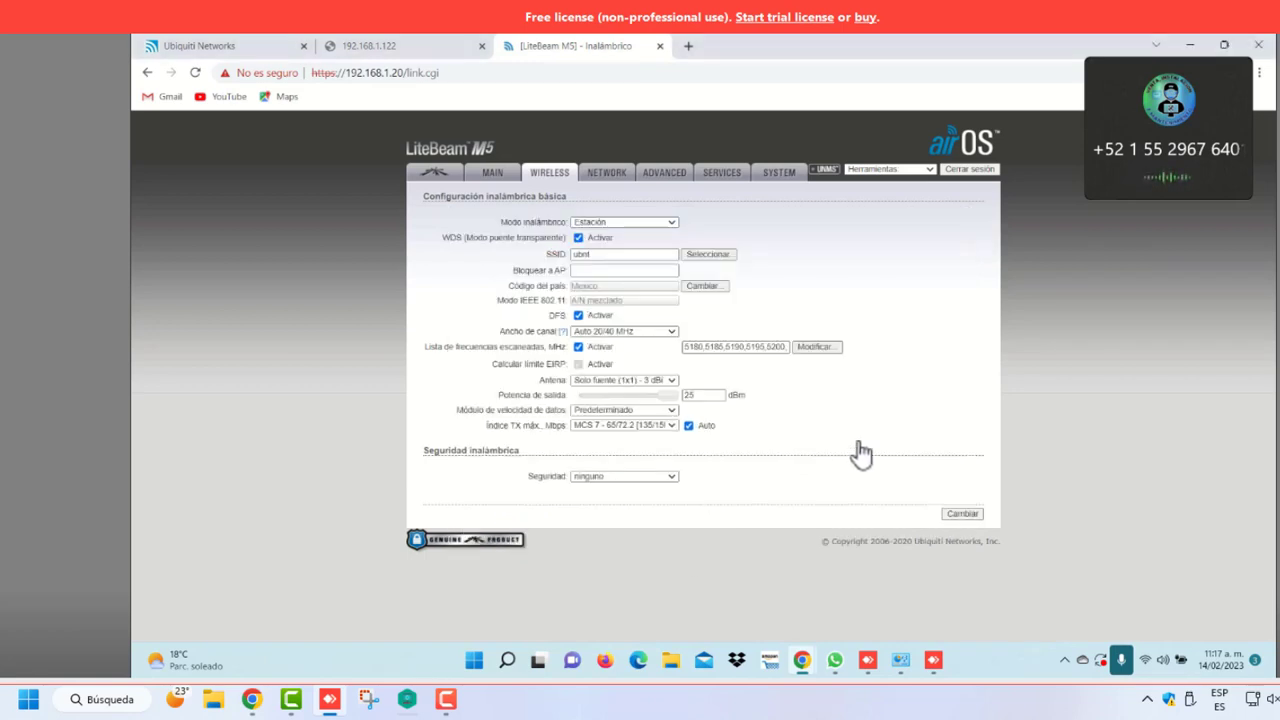
pyautogui.click(961, 515)
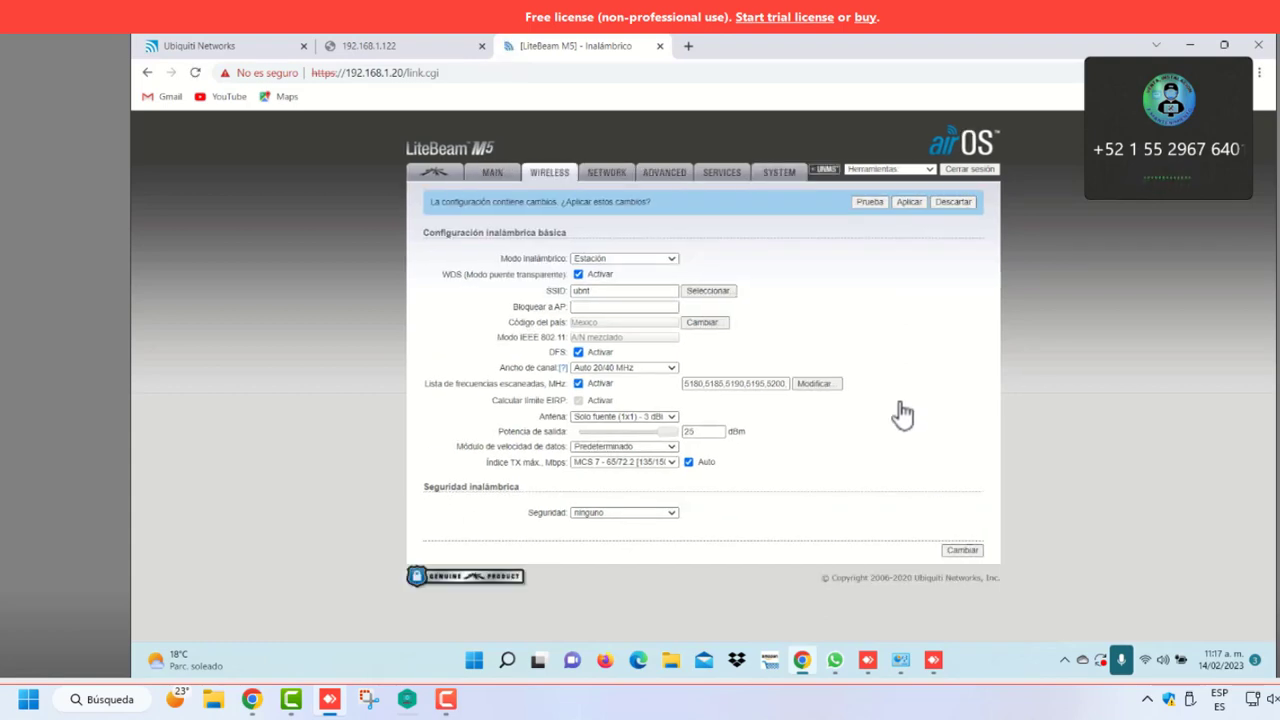
pyautogui.click(910, 203)
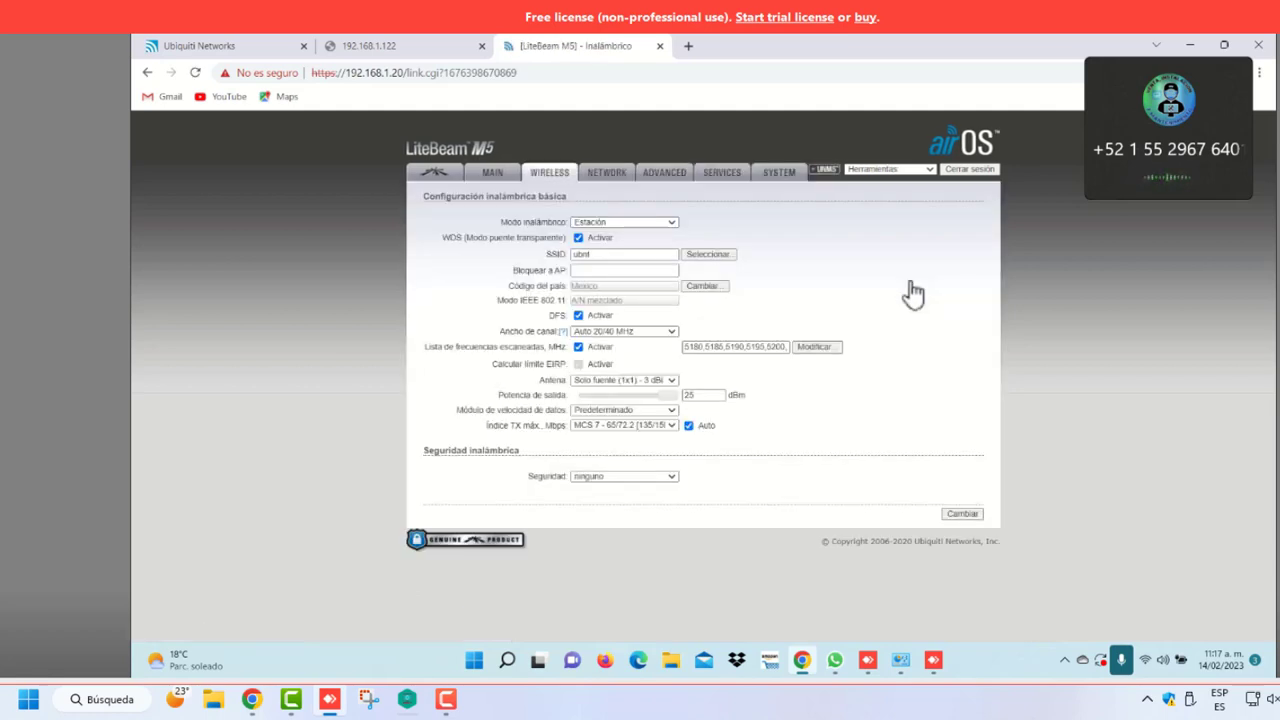
pyautogui.click(617, 175)
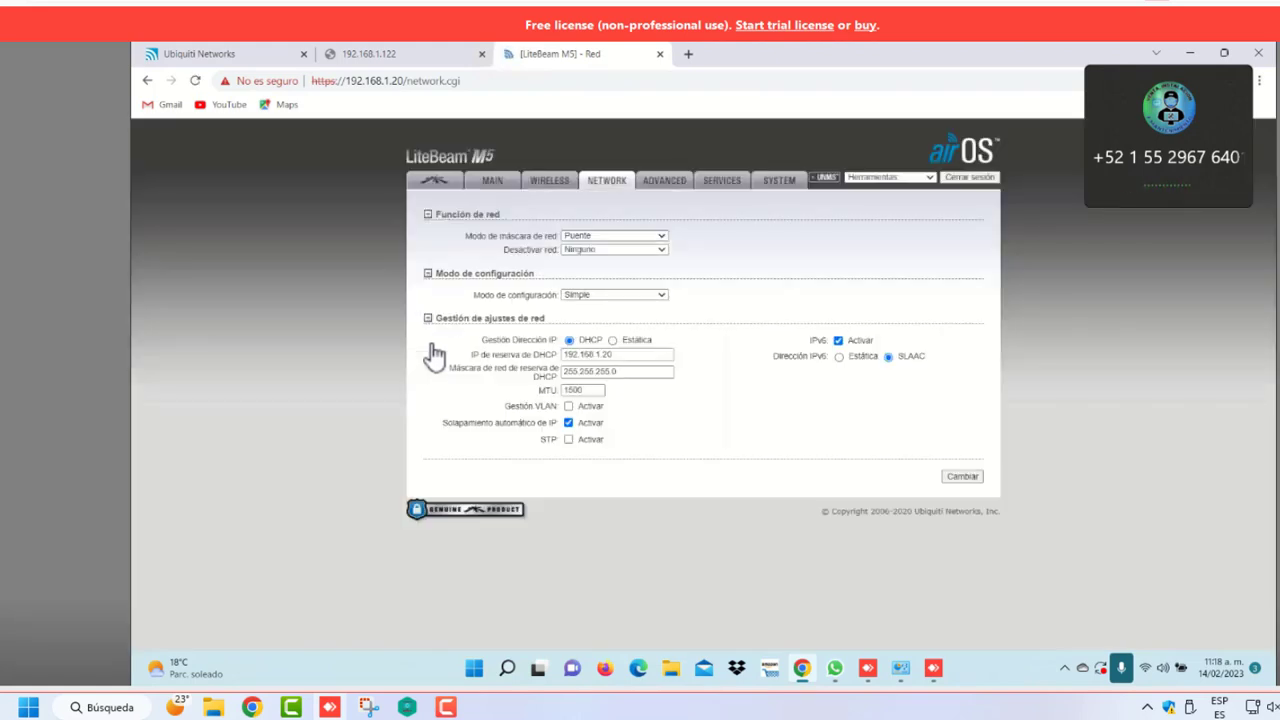
# Switch addressing to static with IP address 192.168.1.200
pyautogui.click(613, 341)
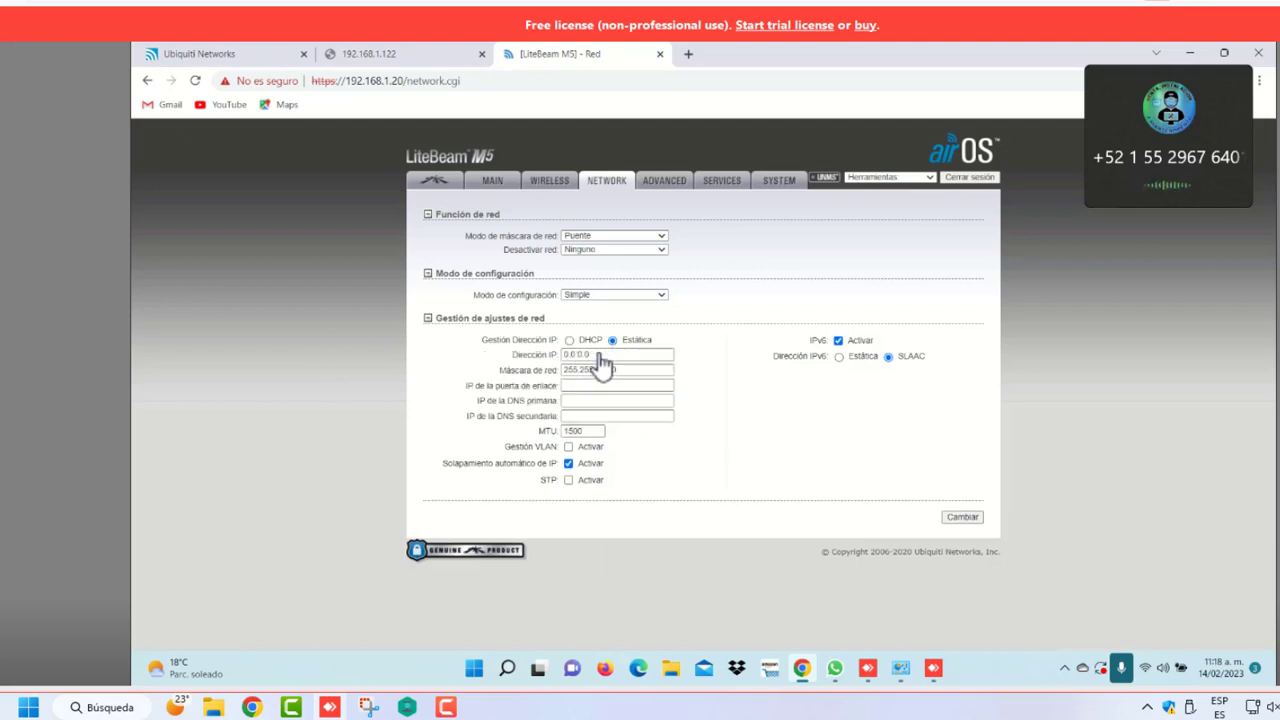
pyautogui.click(616, 356)
pyautogui.doubleClick(616, 356)
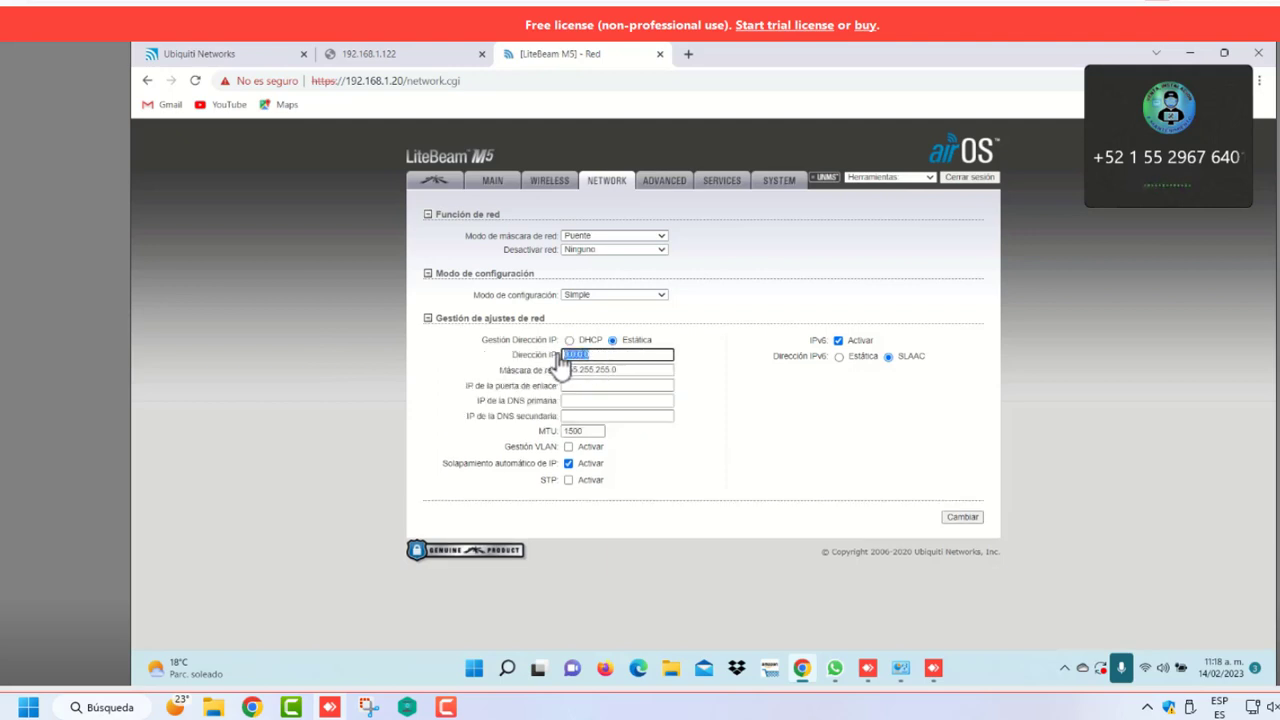
pyautogui.write('1')
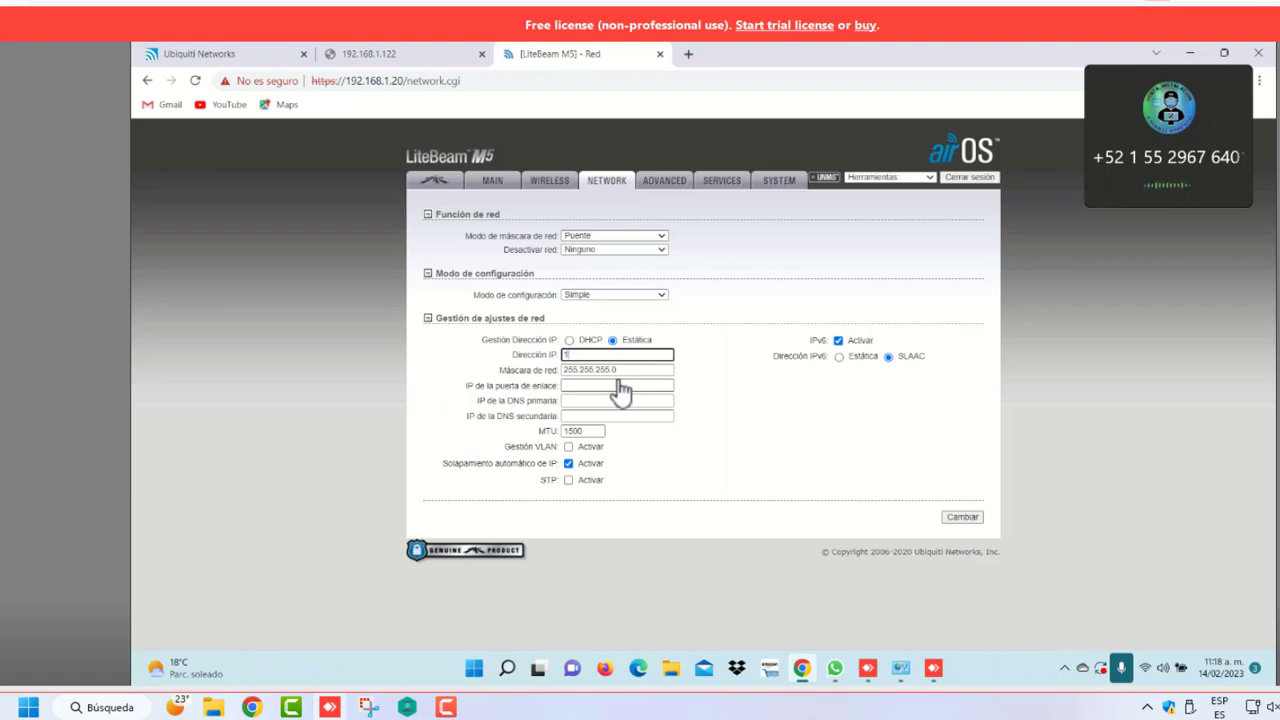
pyautogui.write('92.168.1')
pyautogui.write('.200')
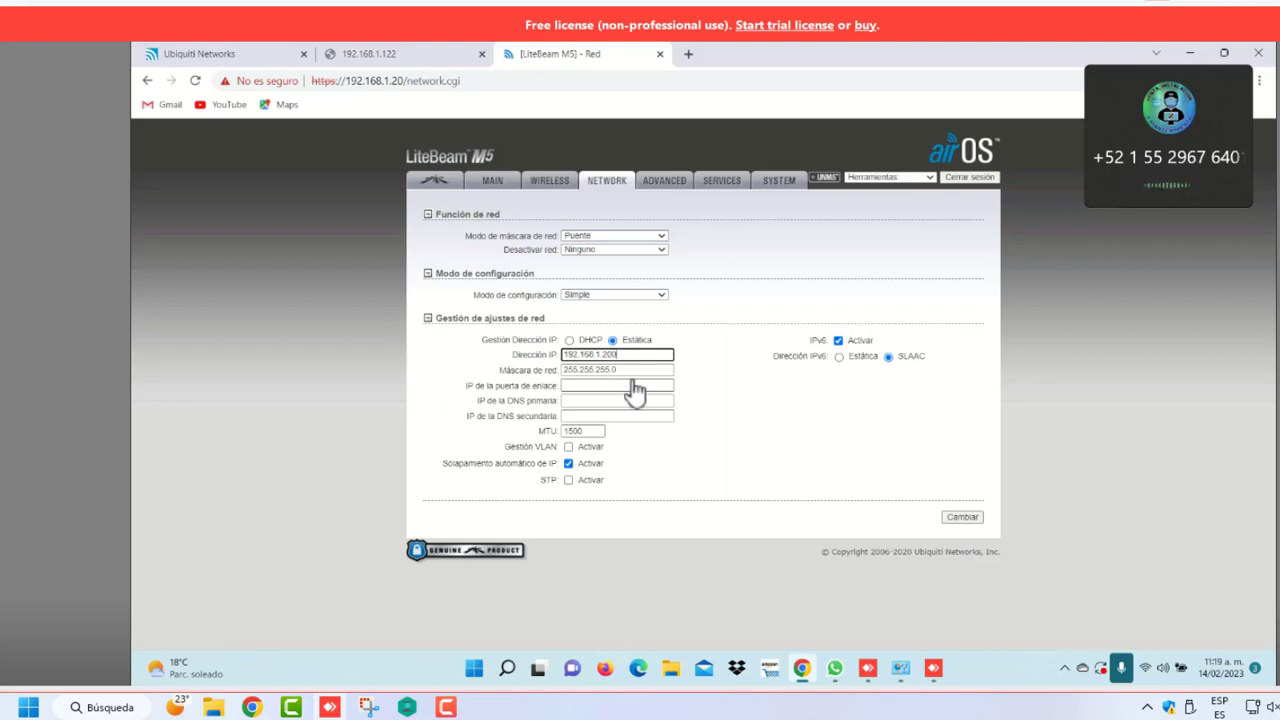
# Enter gateway 192.168.1.1, DNS 8.8.8.8 and 8.8.4.4, and turn IPv6 off
pyautogui.click(593, 386)
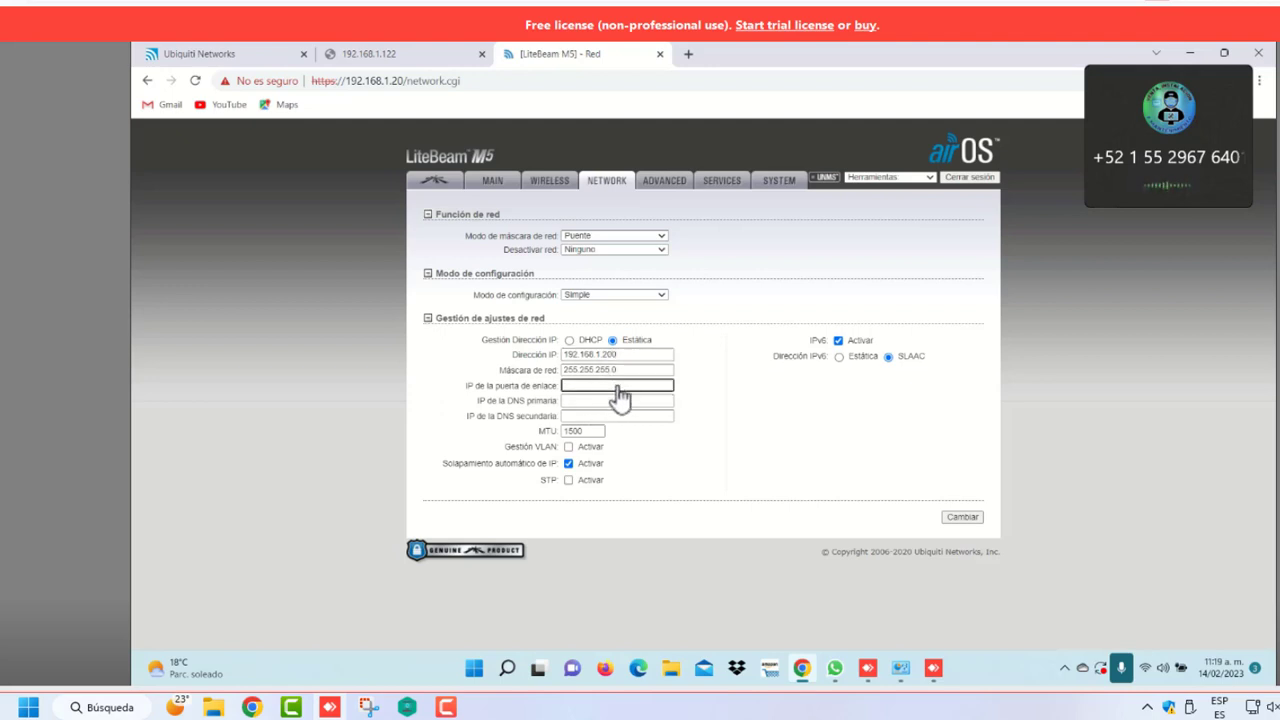
pyautogui.write('192.168.1.1')
pyautogui.click(601, 403)
pyautogui.write('8.8.8')
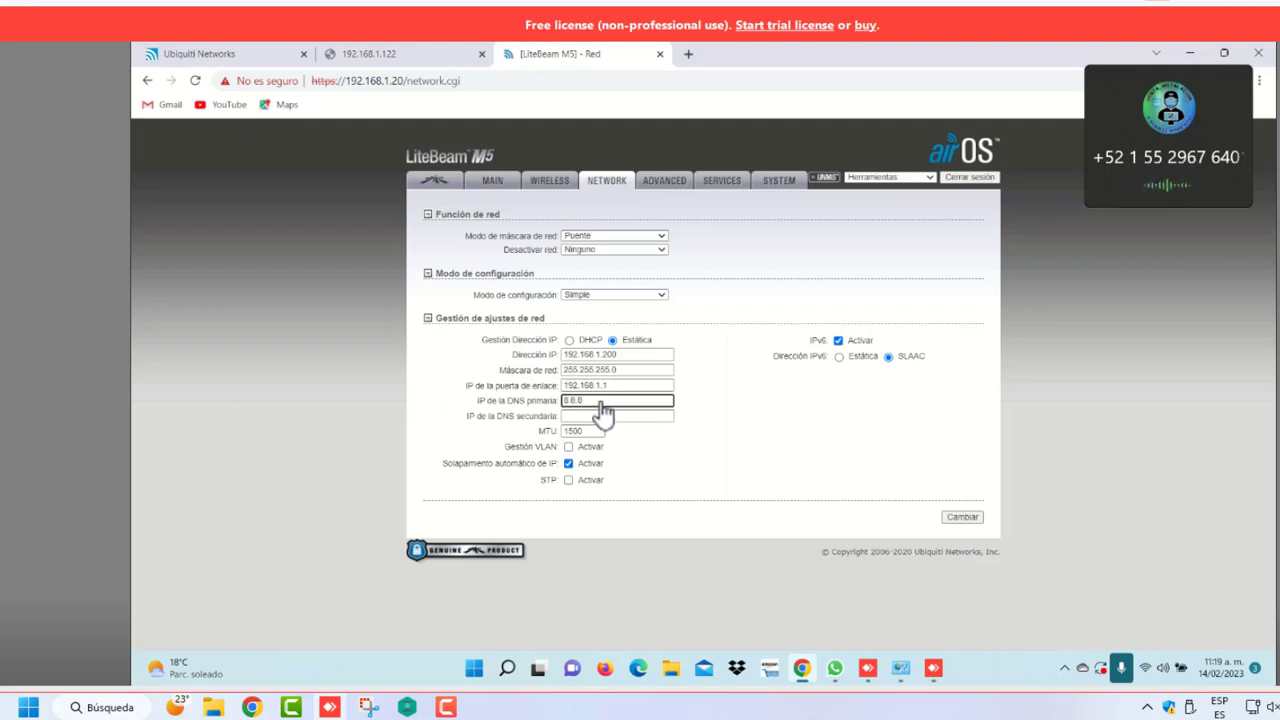
pyautogui.write('.8')
pyautogui.click(585, 418)
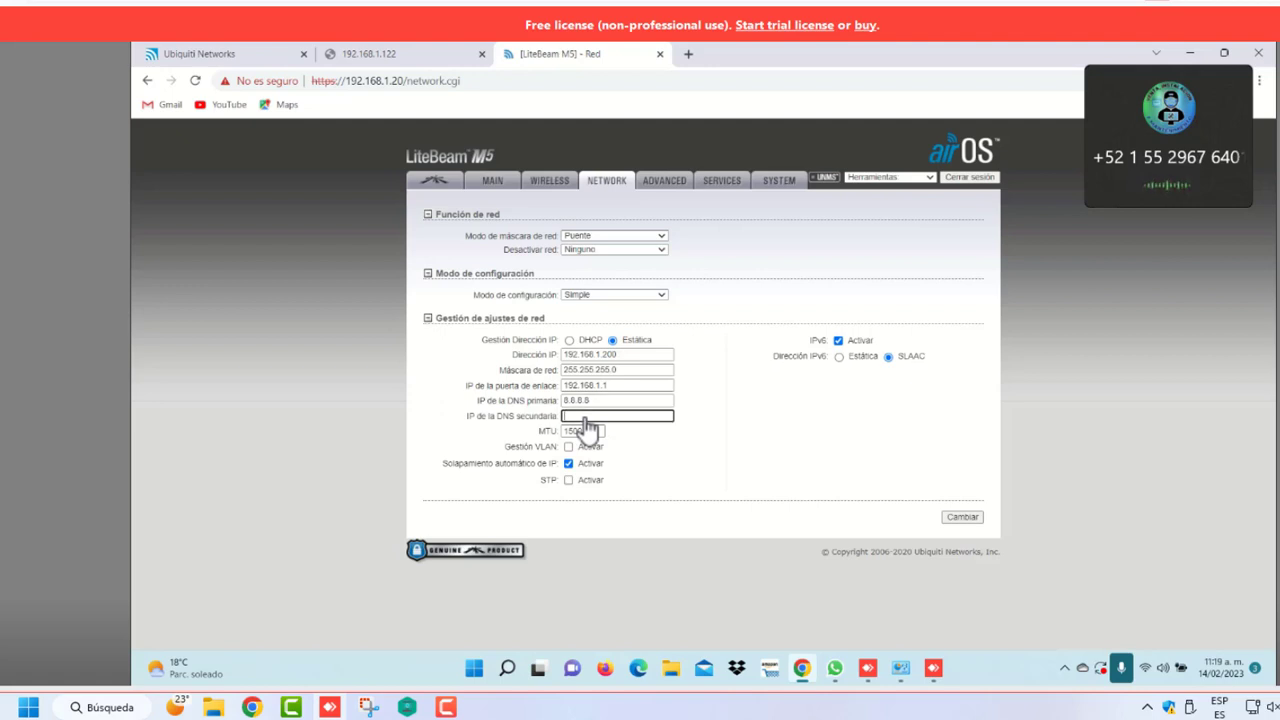
pyautogui.write('8.8.4.4')
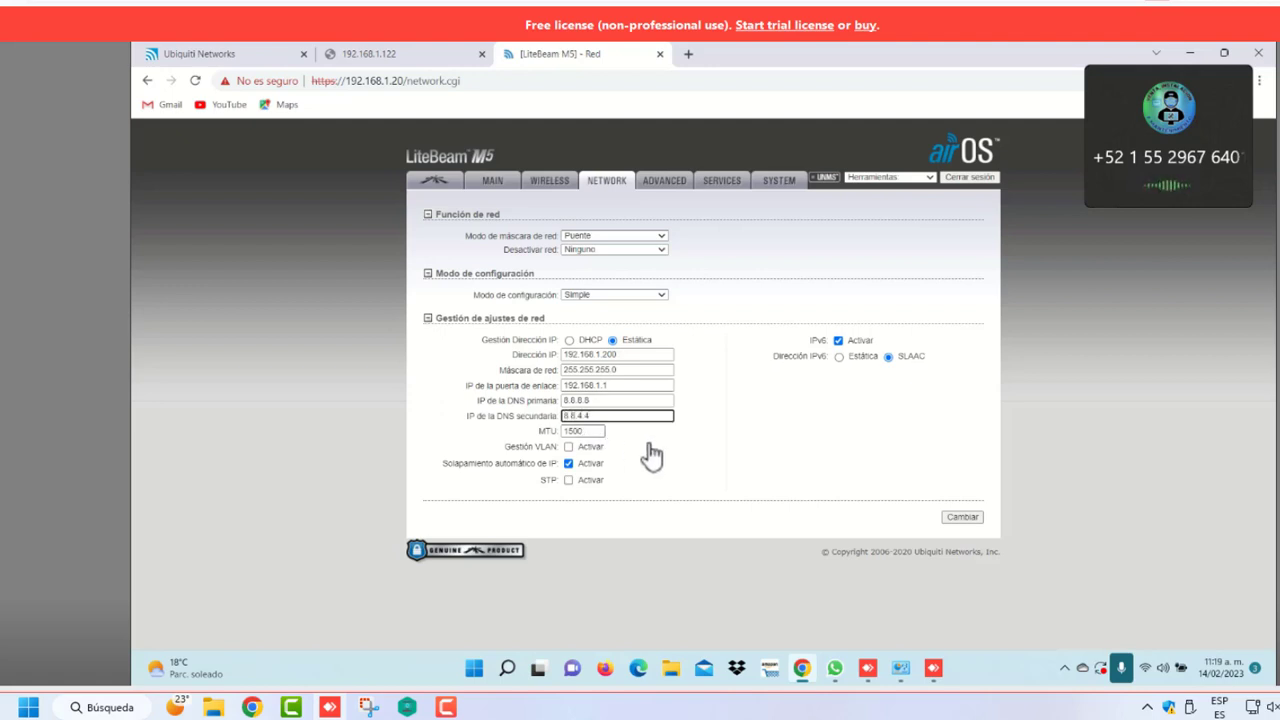
pyautogui.click(839, 342)
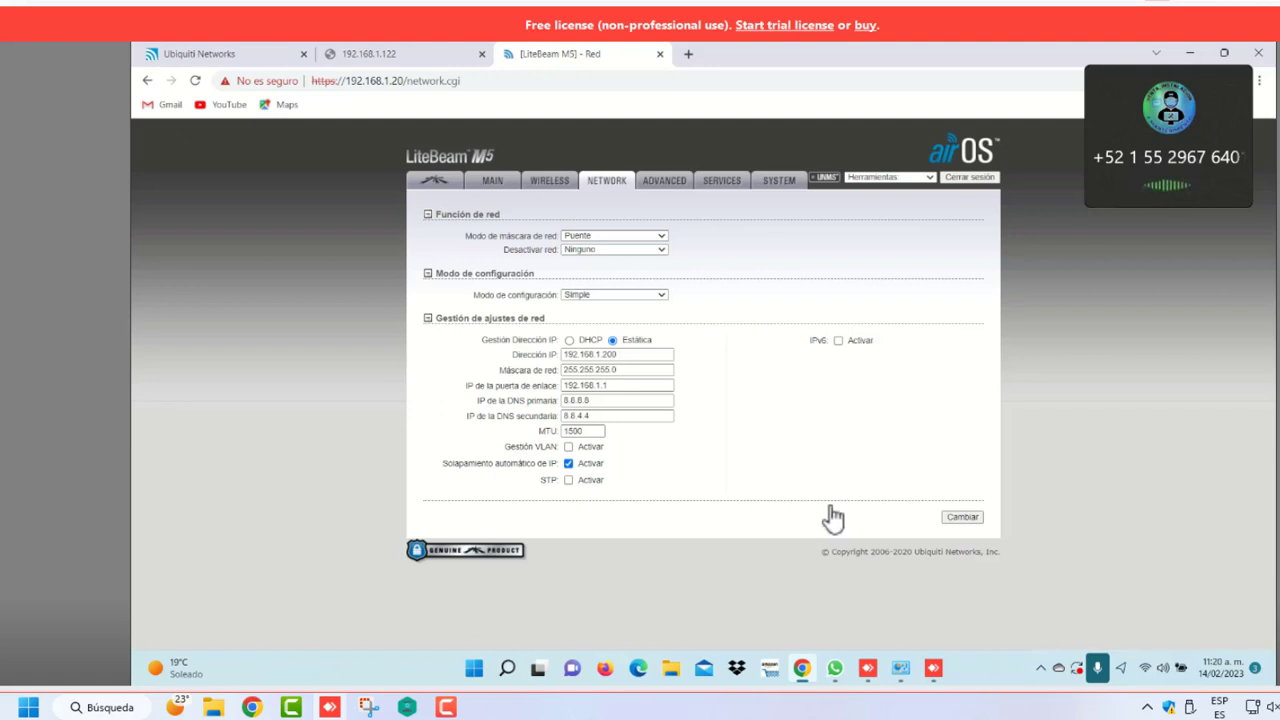
# Save and apply the static 192.168.1.200 network configuration on the LiteBeam
pyautogui.click(960, 518)
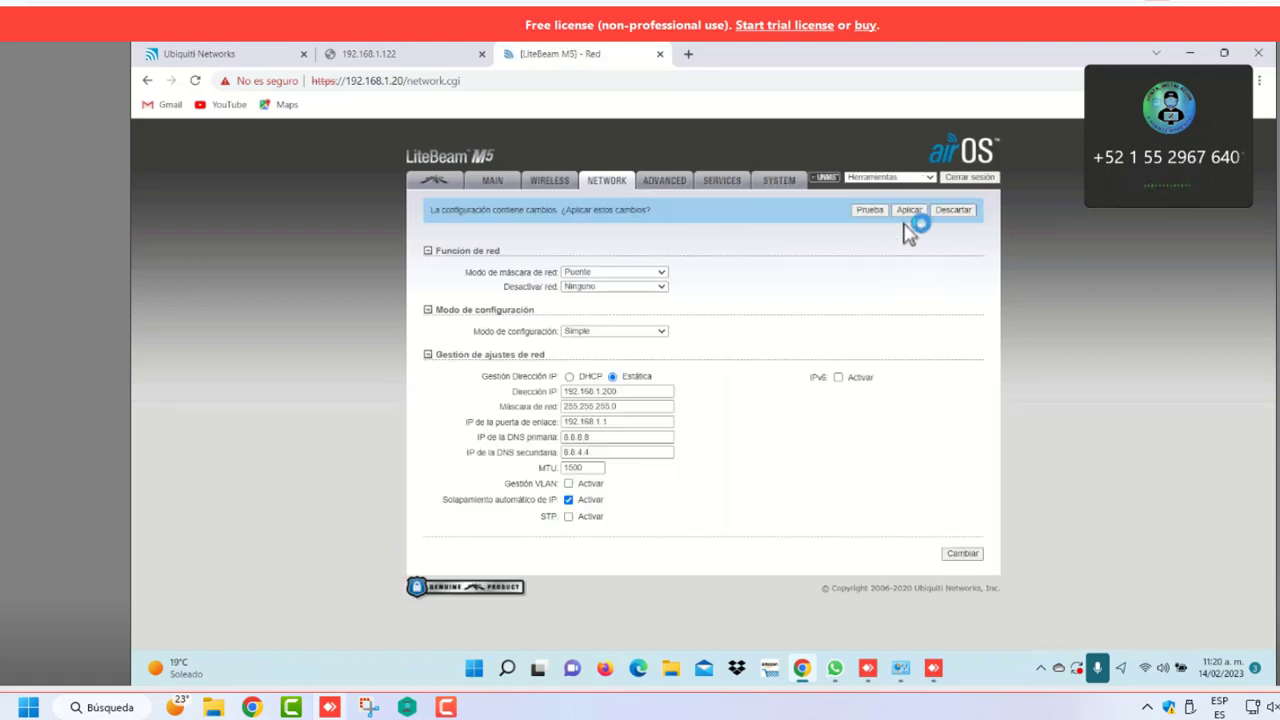
pyautogui.click(909, 211)
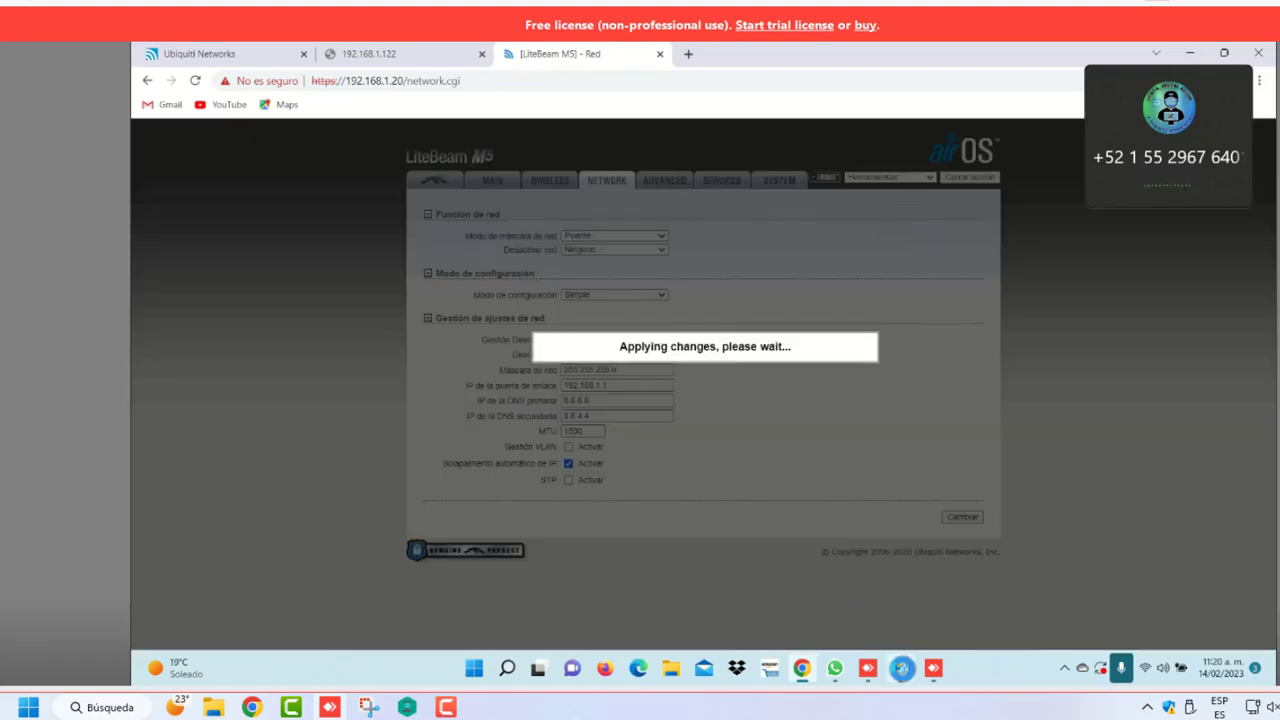
pyautogui.click(901, 668)
# Change the Ethernet adapter's IPv4 default gateway to 192.168.1.200 and close its properties
pyautogui.rightClick(429, 152)
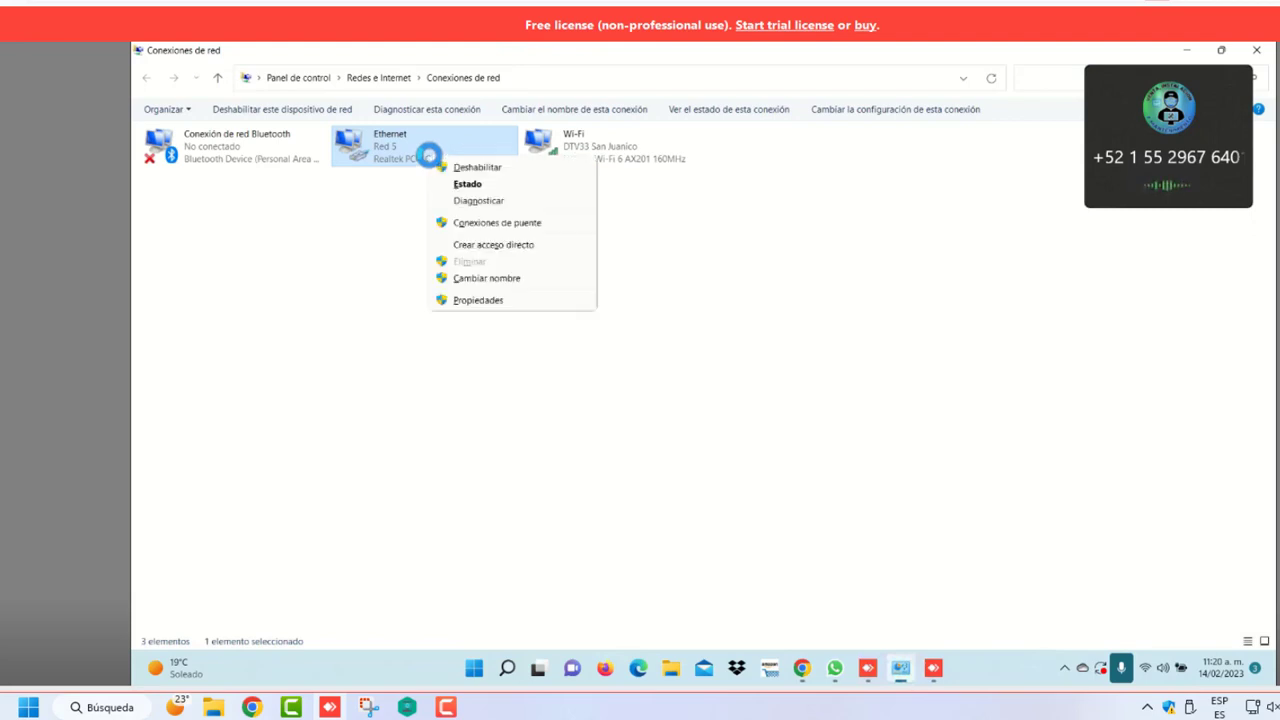
pyautogui.click(490, 300)
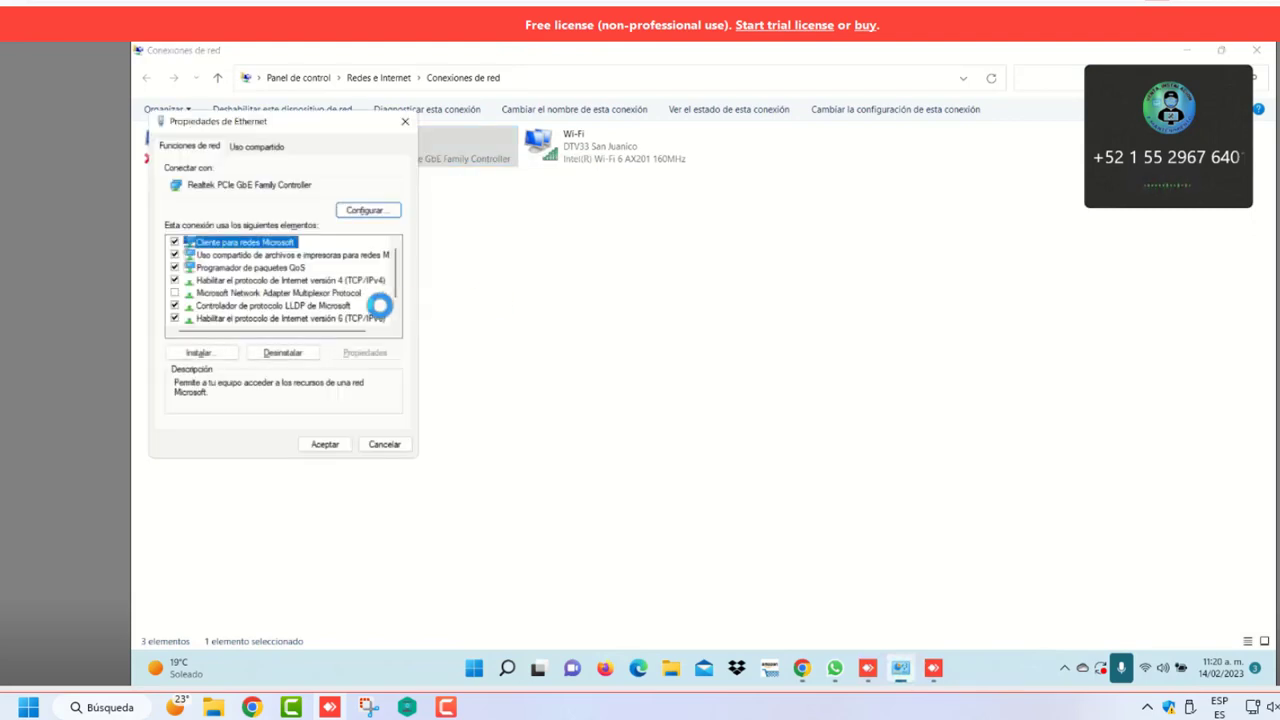
pyautogui.click(357, 280)
pyautogui.click(364, 351)
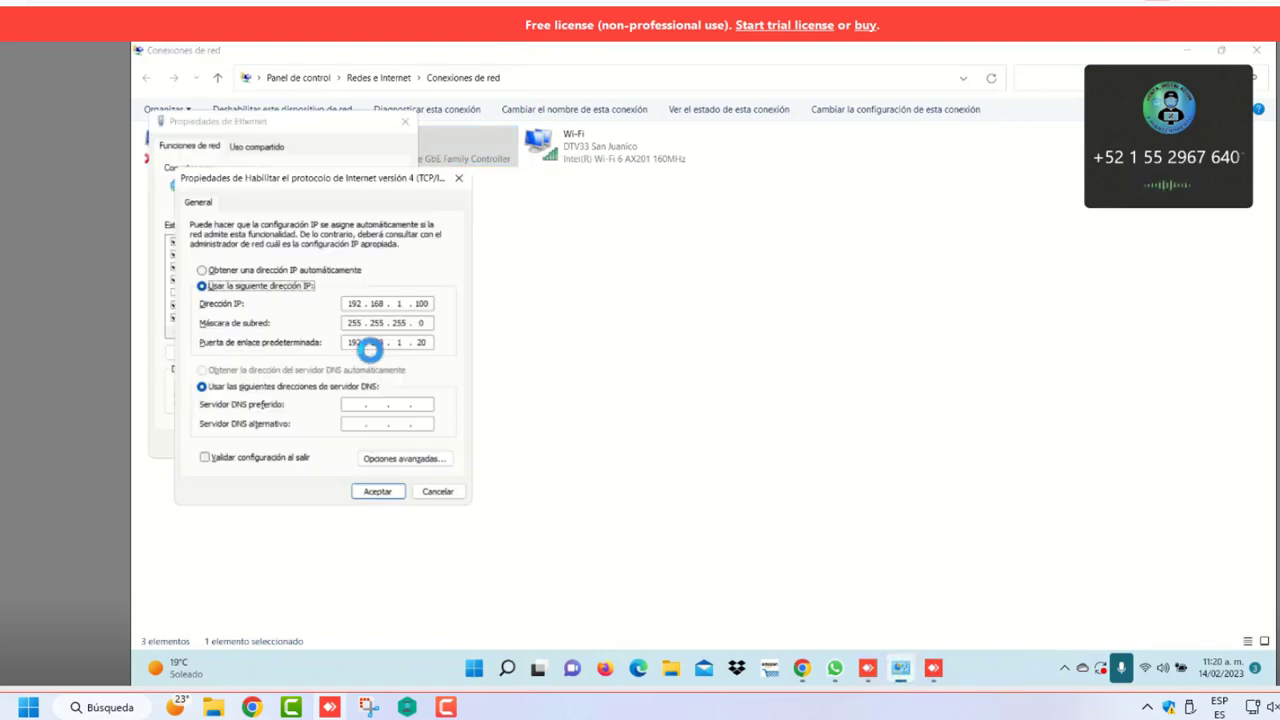
pyautogui.click(432, 343)
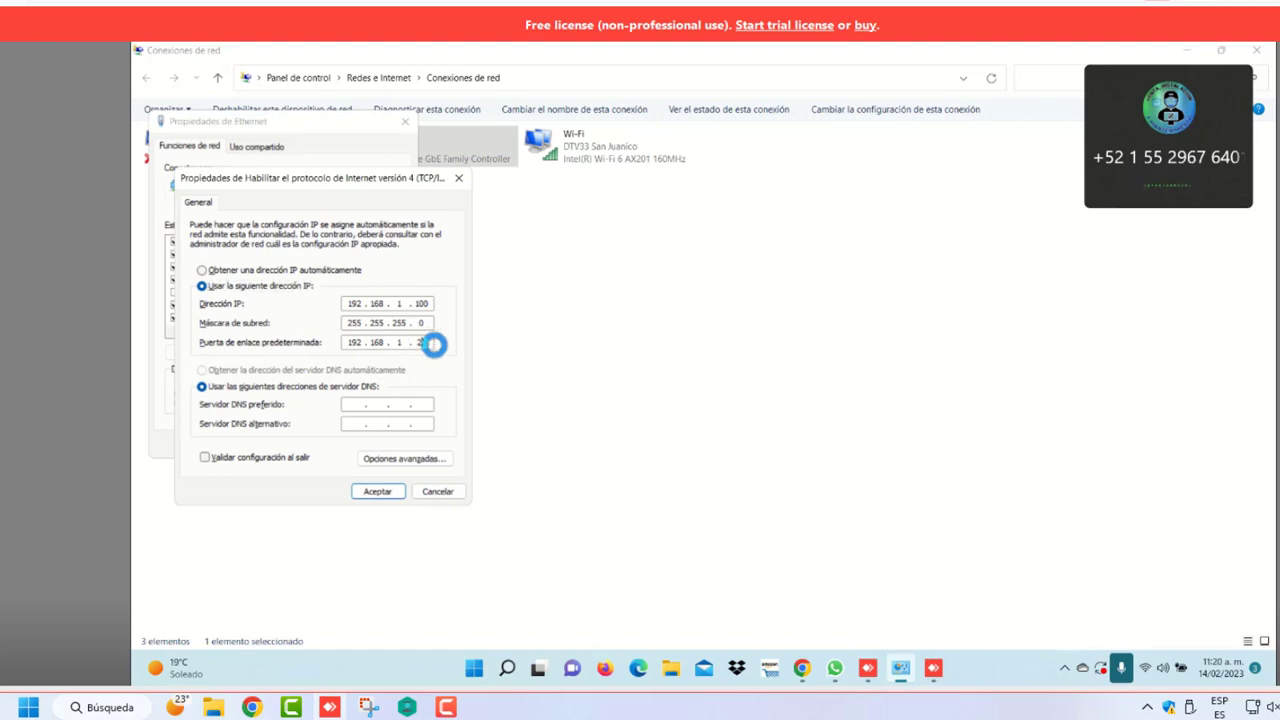
pyautogui.click(378, 491)
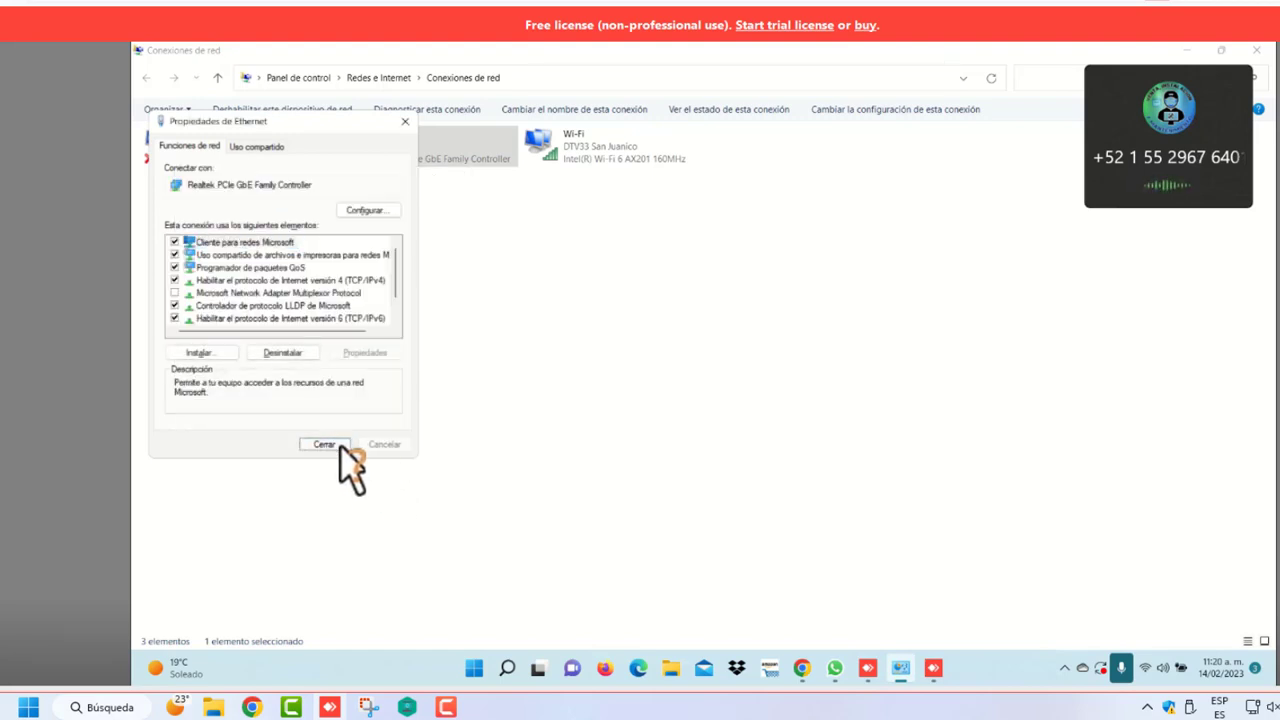
pyautogui.click(341, 447)
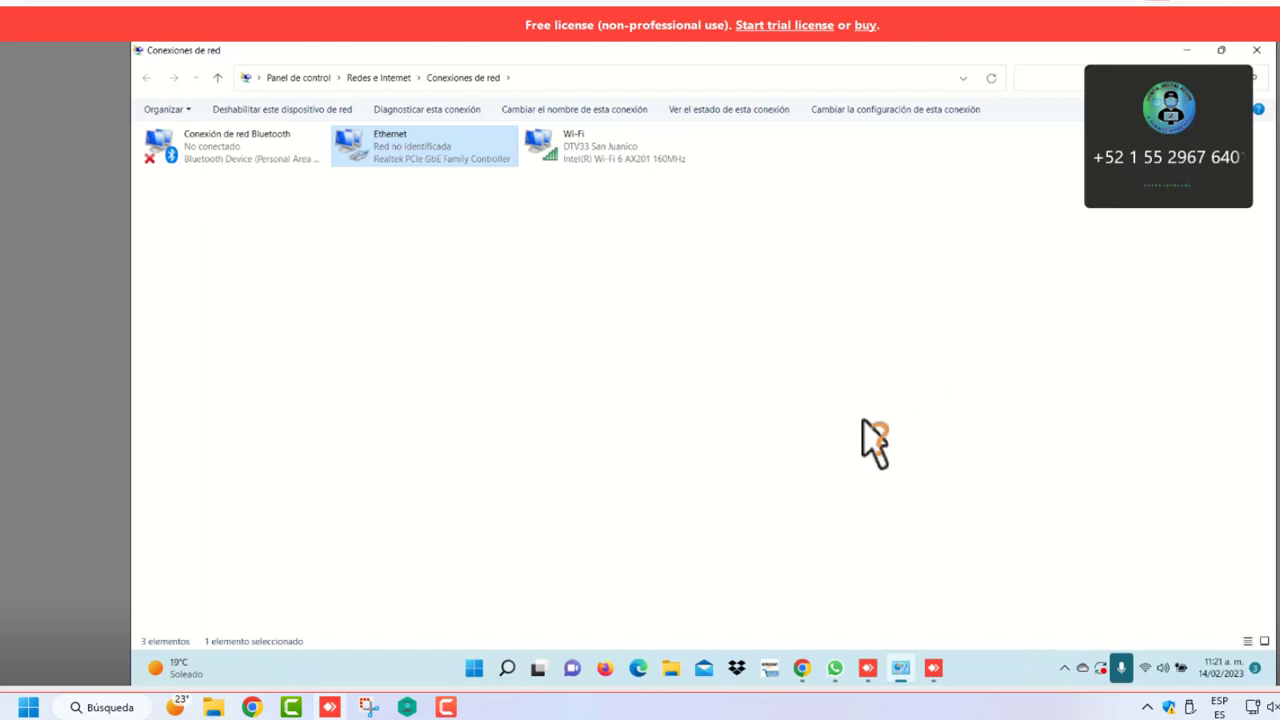
# Bypass Chrome's privacy warning for 192.168.1.200 and log in with the device username and password
pyautogui.click(806, 672)
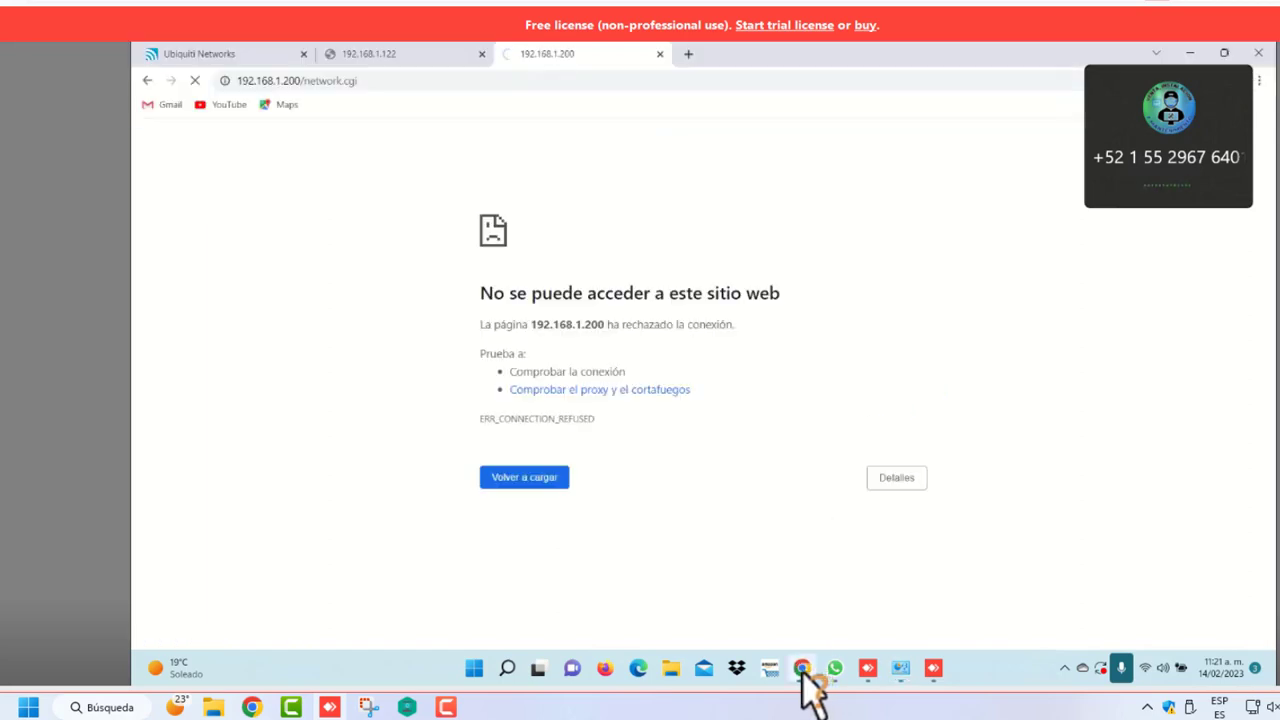
pyautogui.click(563, 518)
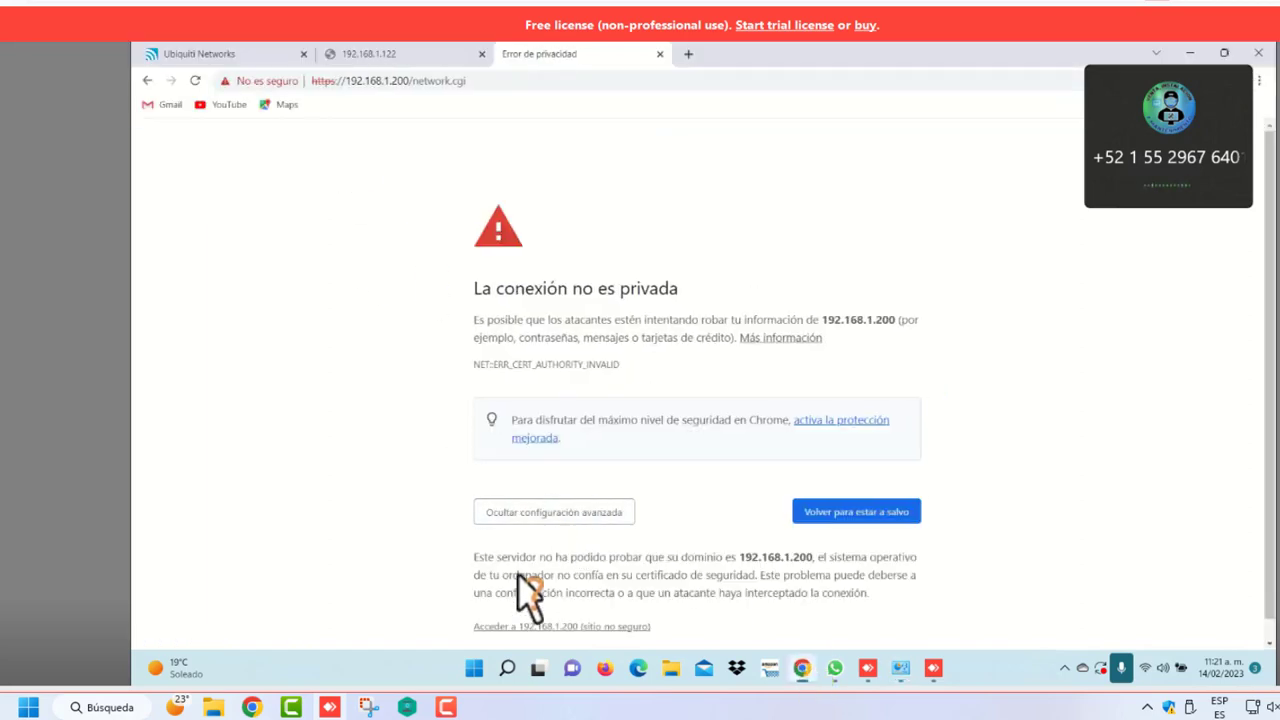
pyautogui.scroll(-1, 540, 600)
pyautogui.click(548, 606)
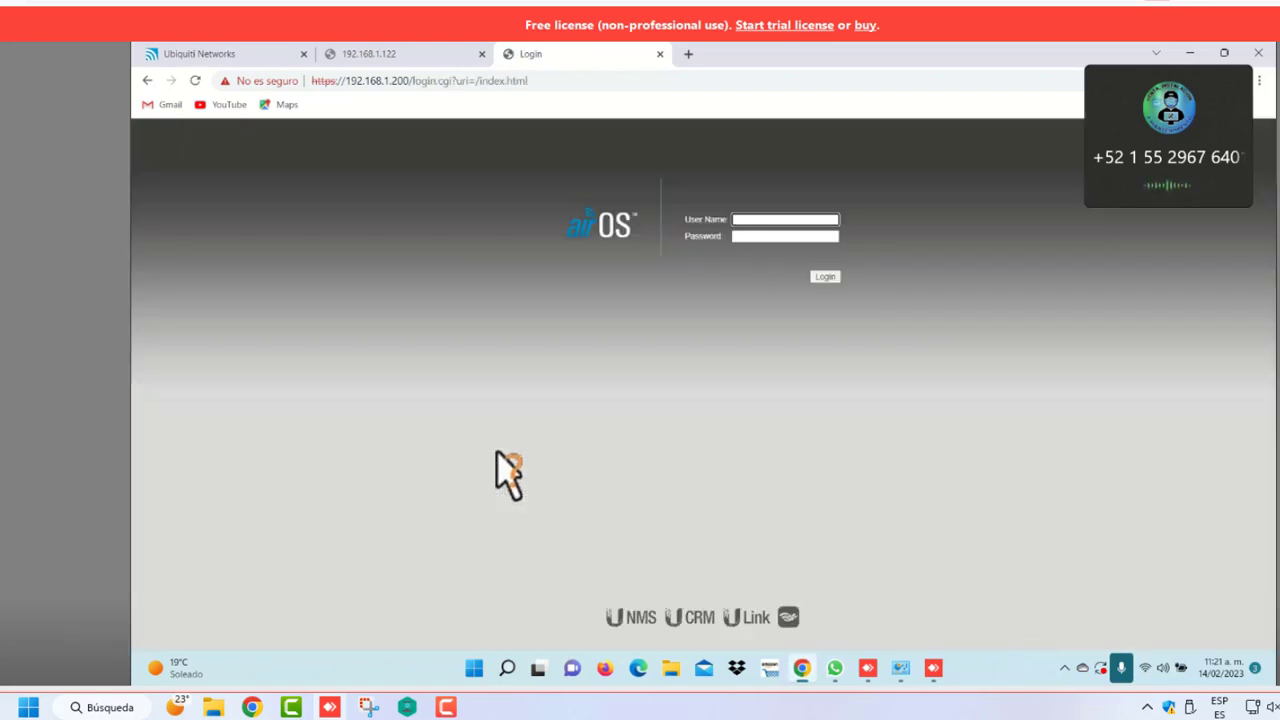
pyautogui.write('ubnt')
pyautogui.click(738, 238)
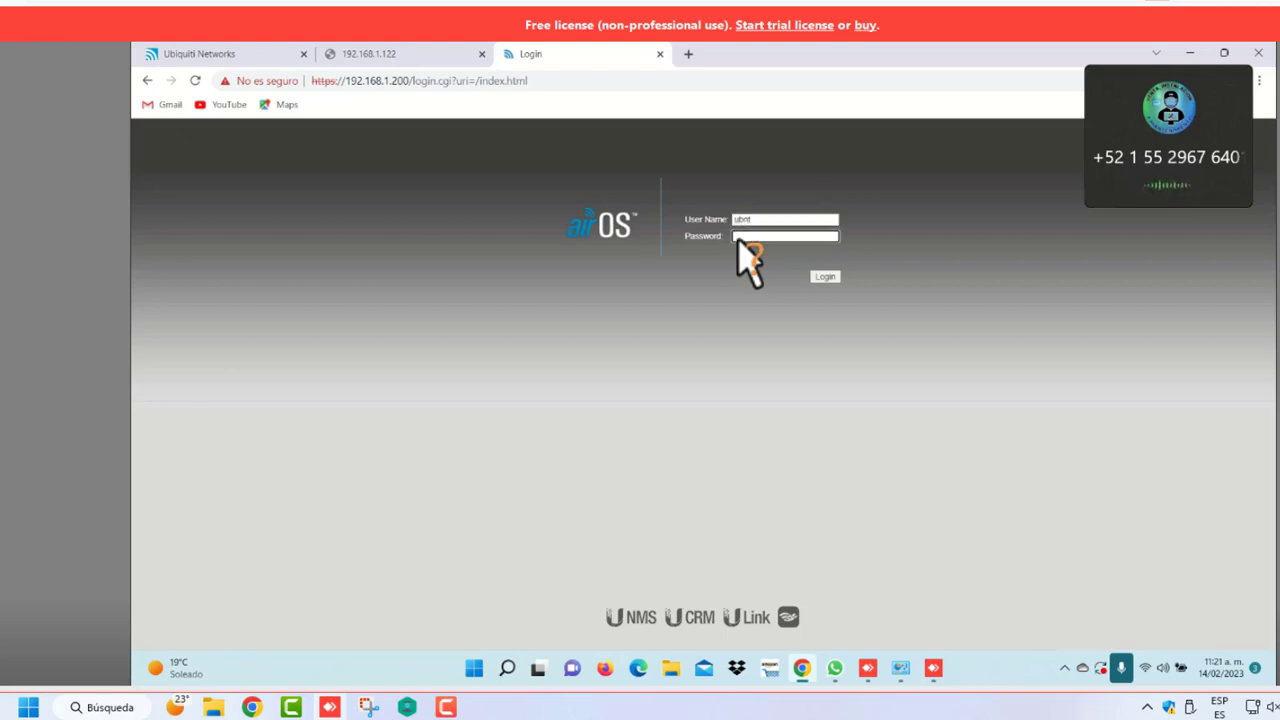
pyautogui.click(833, 277)
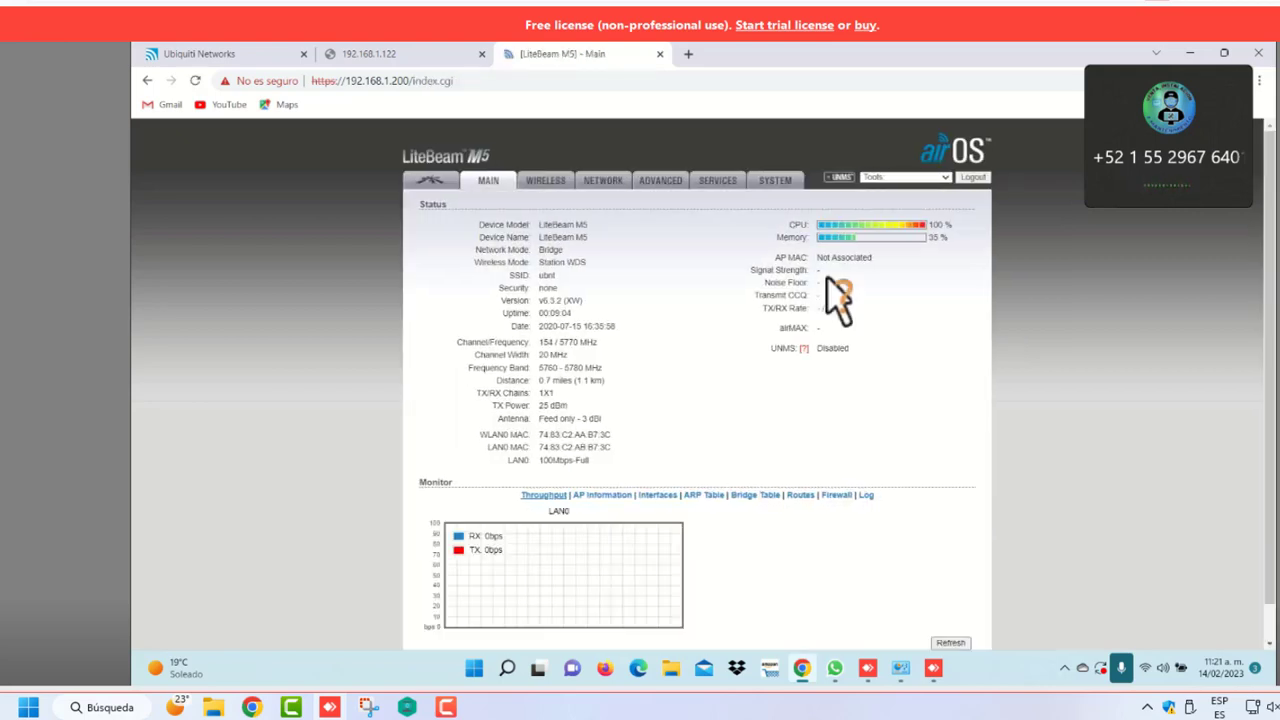
# Pick DTV3301 from the site survey and lock the station to its access point
pyautogui.click(548, 183)
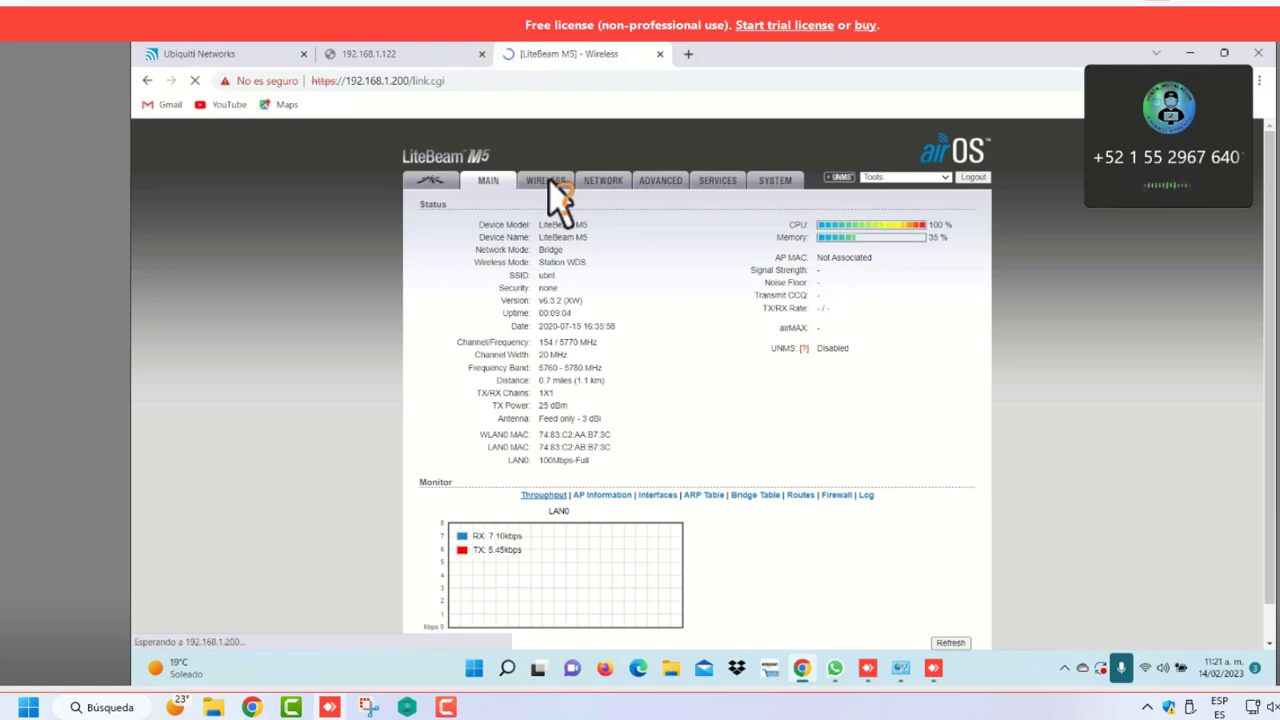
pyautogui.click(702, 262)
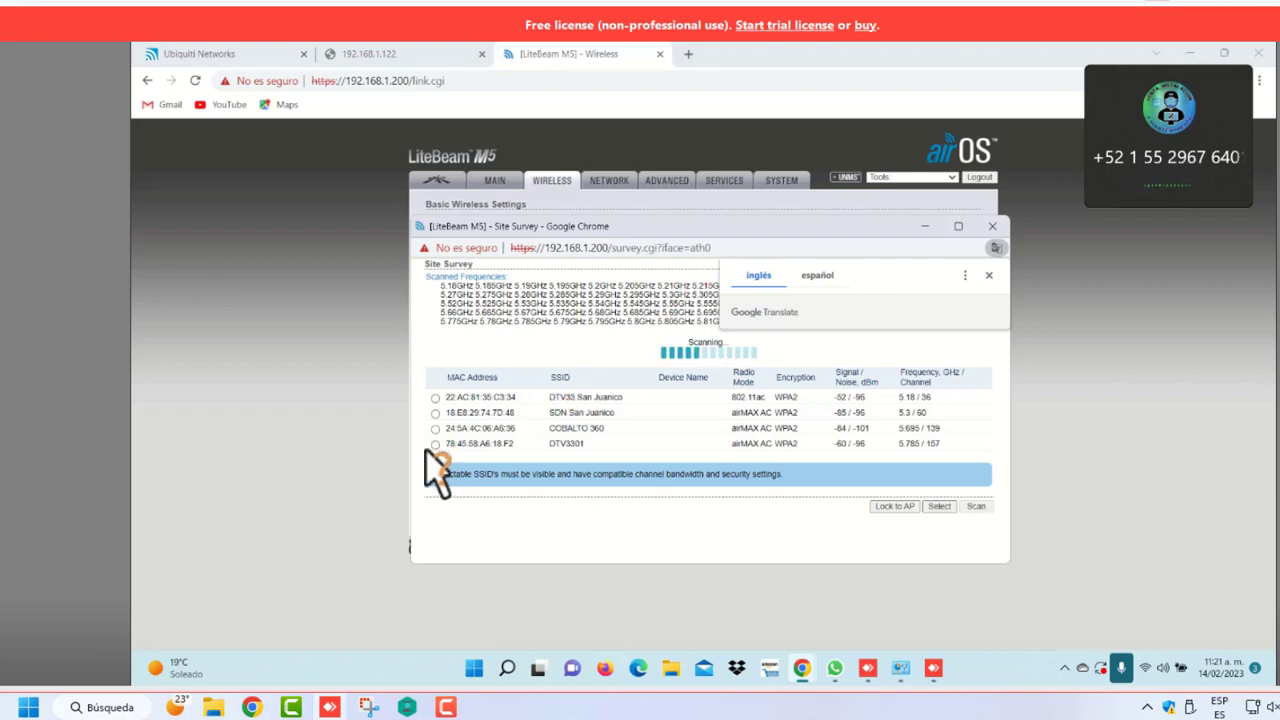
pyautogui.click(435, 444)
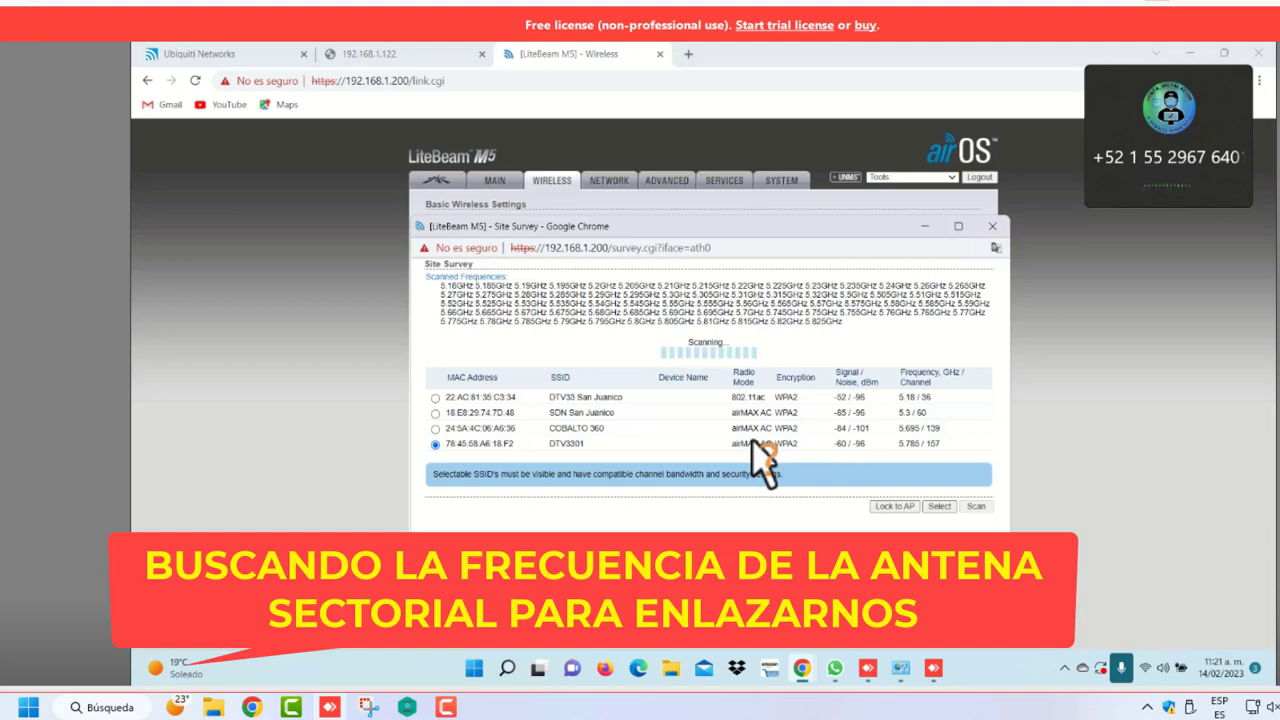
pyautogui.tripleClick(586, 368)
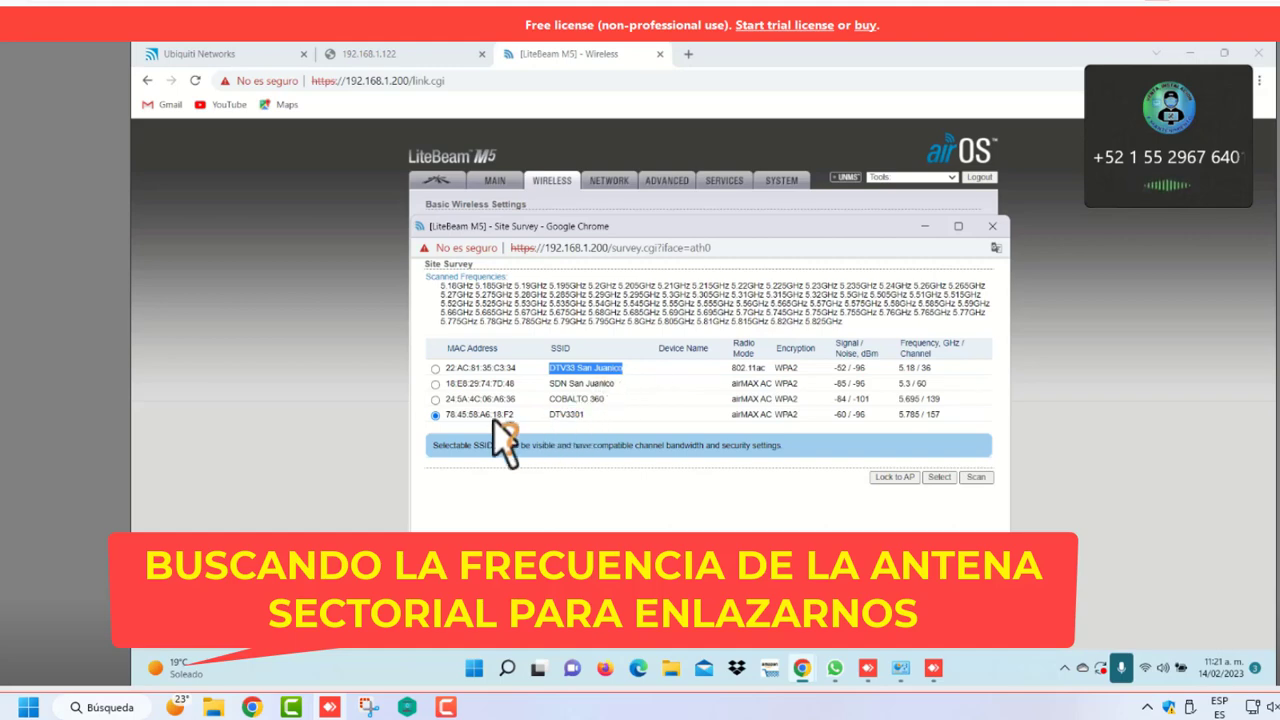
pyautogui.click(576, 418)
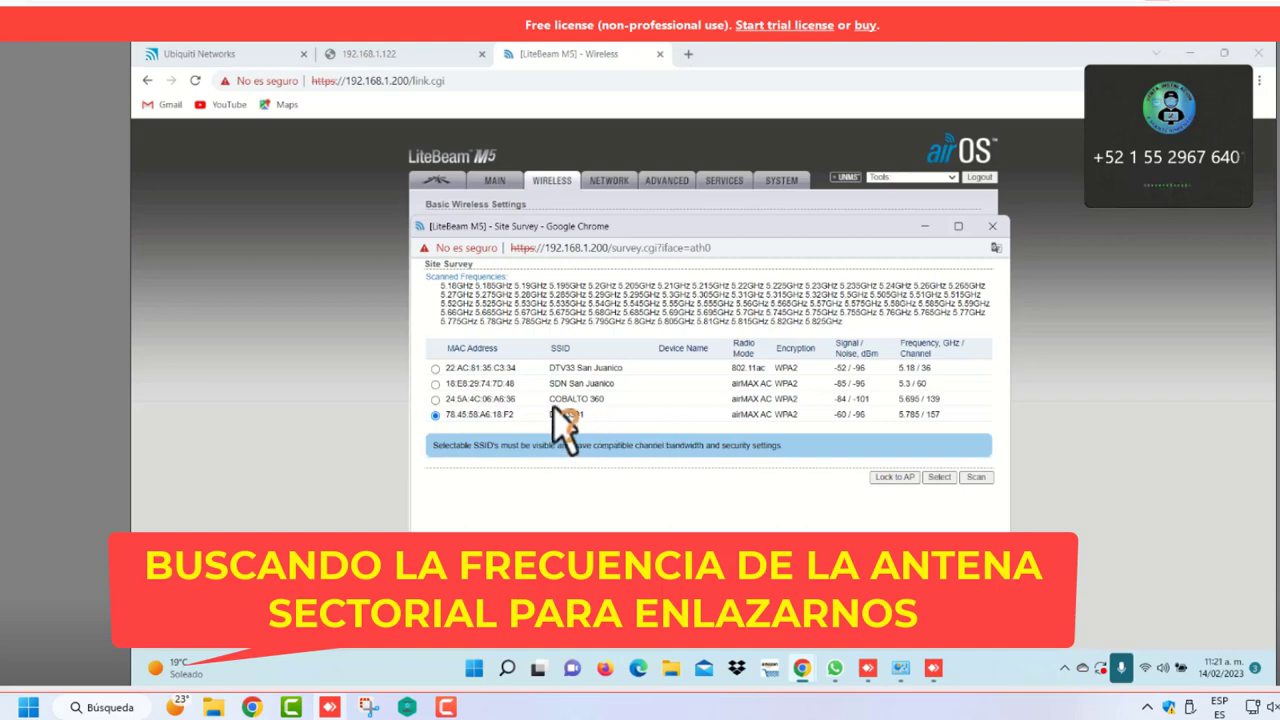
pyautogui.moveTo(550, 414); pyautogui.dragTo(604, 425)
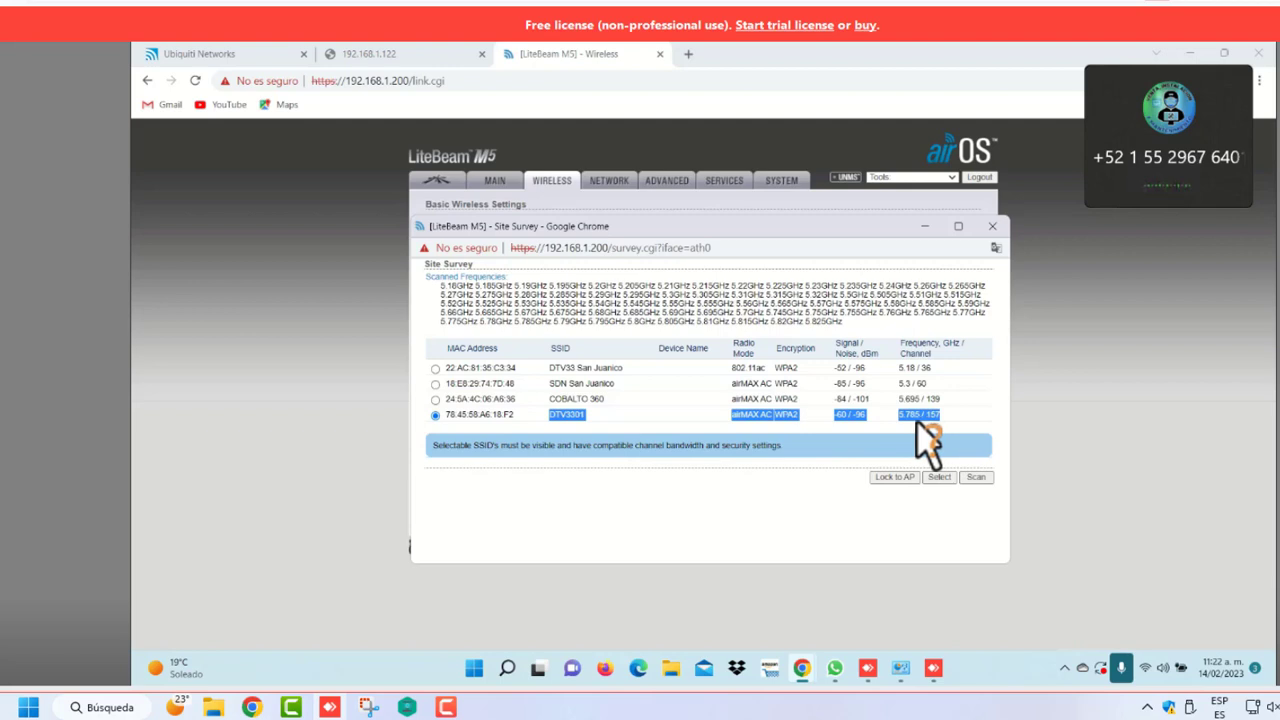
pyautogui.click(895, 478)
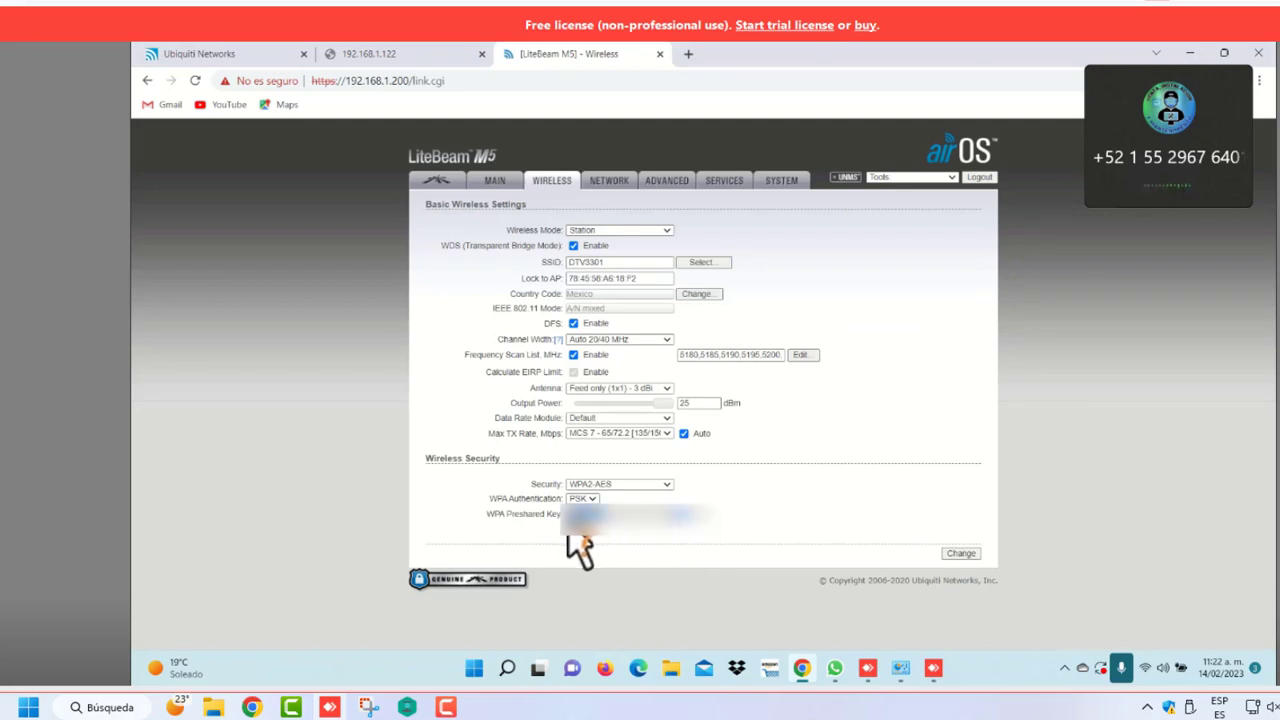
pyautogui.click(245, 58)
pyautogui.click(380, 55)
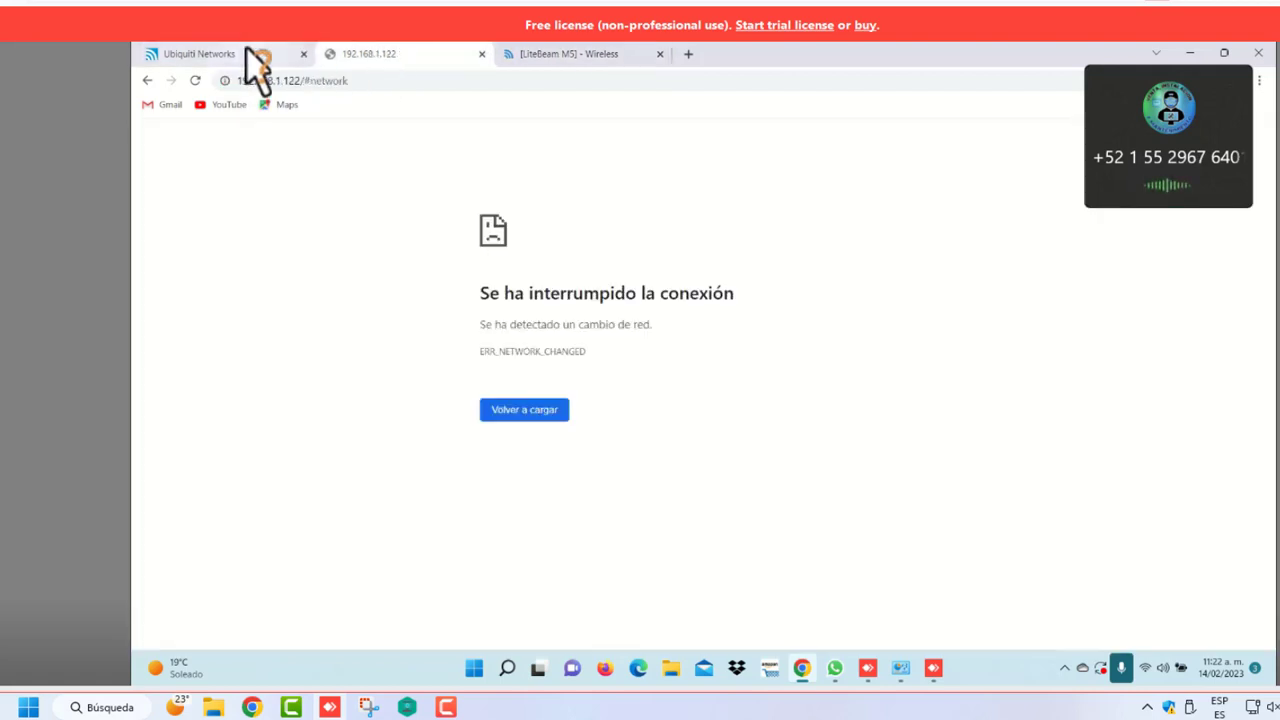
pyautogui.click(246, 55)
pyautogui.click(551, 55)
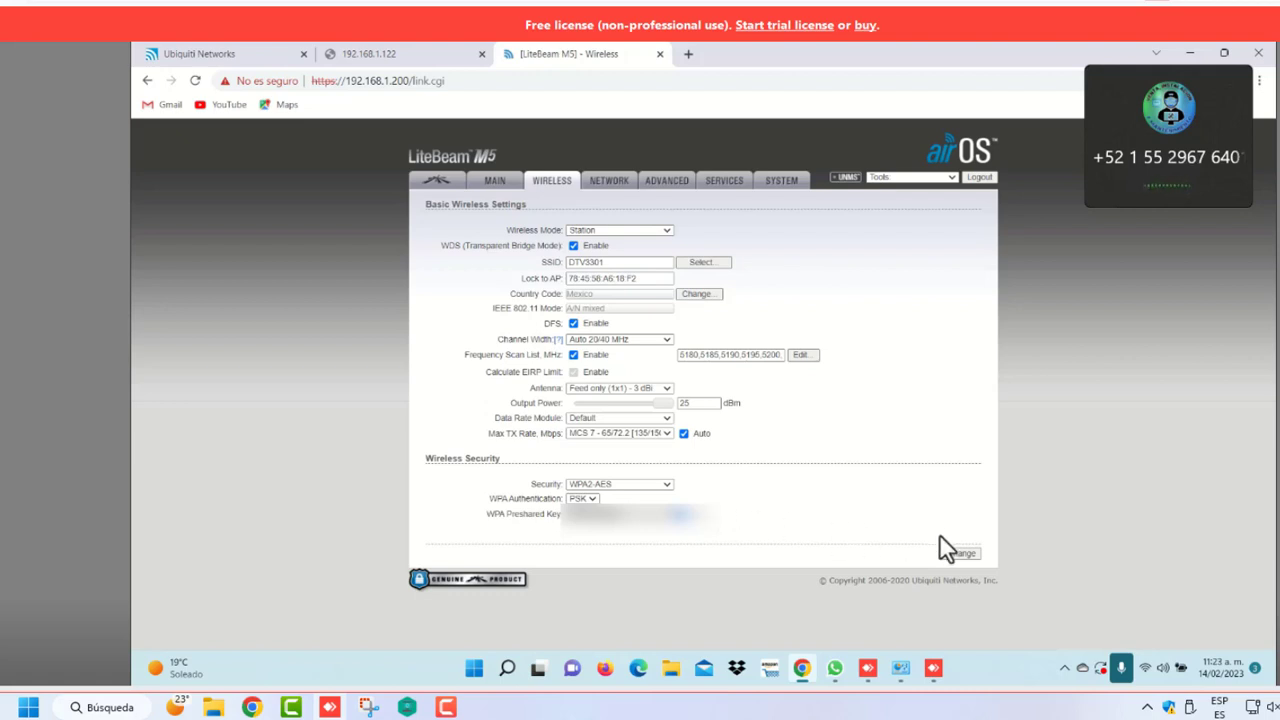
# Drop output power to 5 dBm, save and apply, then check the DTV3301 link status
pyautogui.moveTo(666, 403); pyautogui.dragTo(607, 404)
pyautogui.click(960, 554)
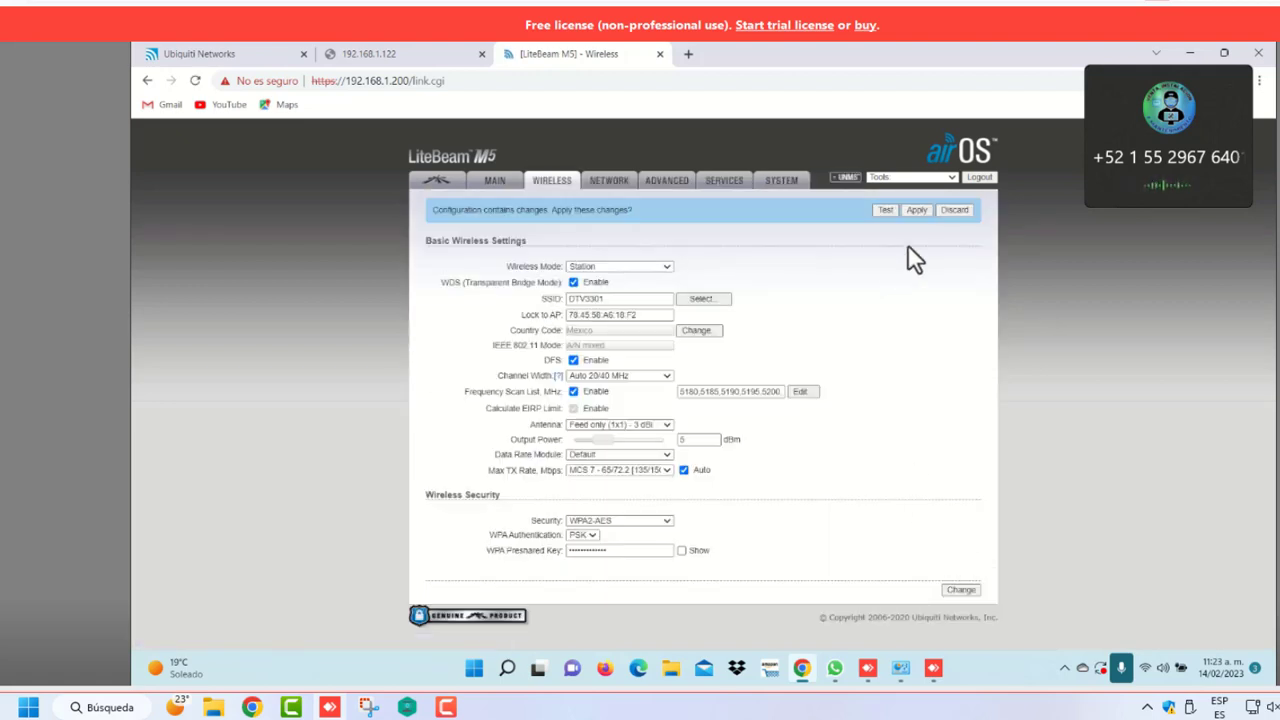
pyautogui.click(917, 211)
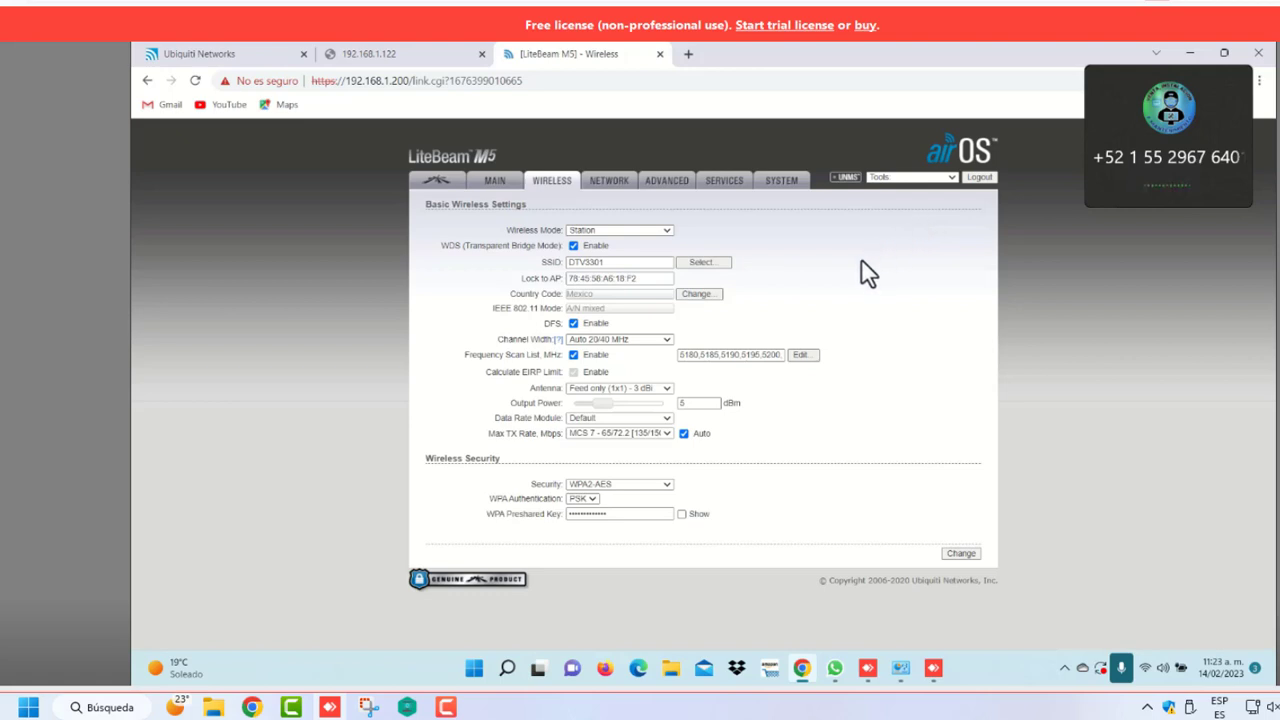
pyautogui.click(499, 182)
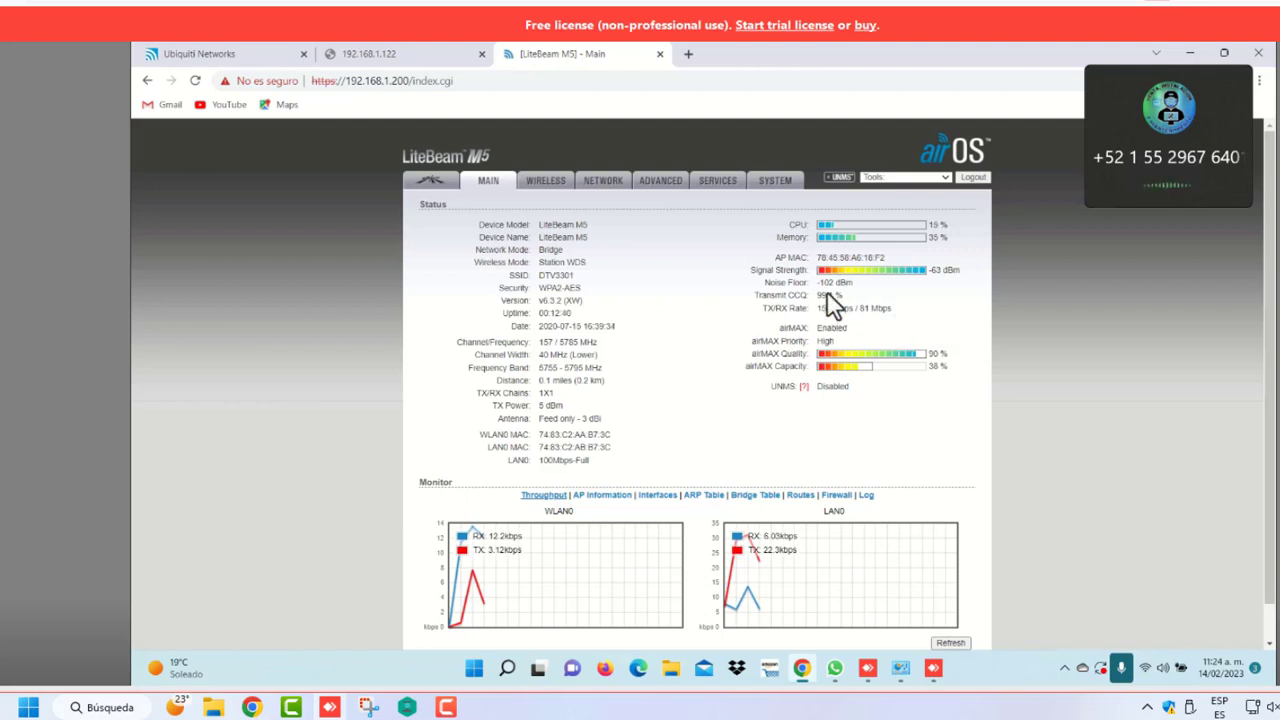
pyautogui.moveTo(817, 295); pyautogui.dragTo(843, 297)
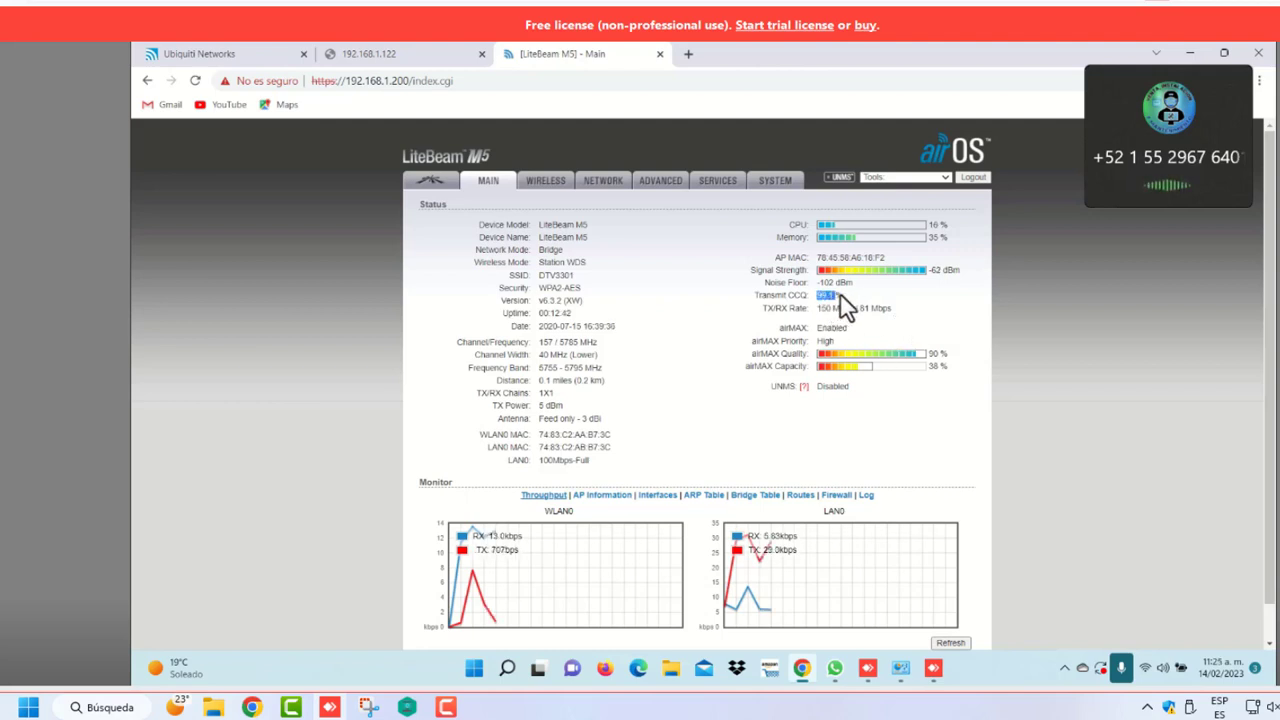
pyautogui.doubleClick(946, 269)
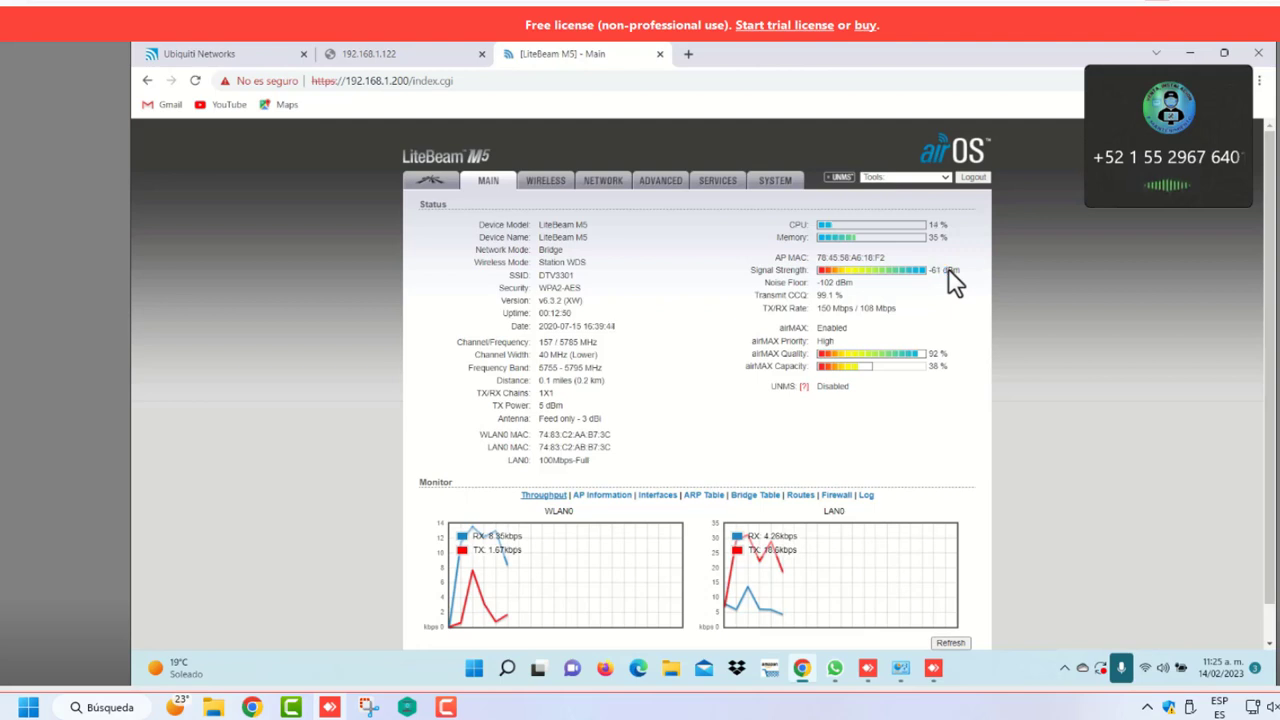
pyautogui.doubleClick(932, 270)
pyautogui.doubleClick(936, 270)
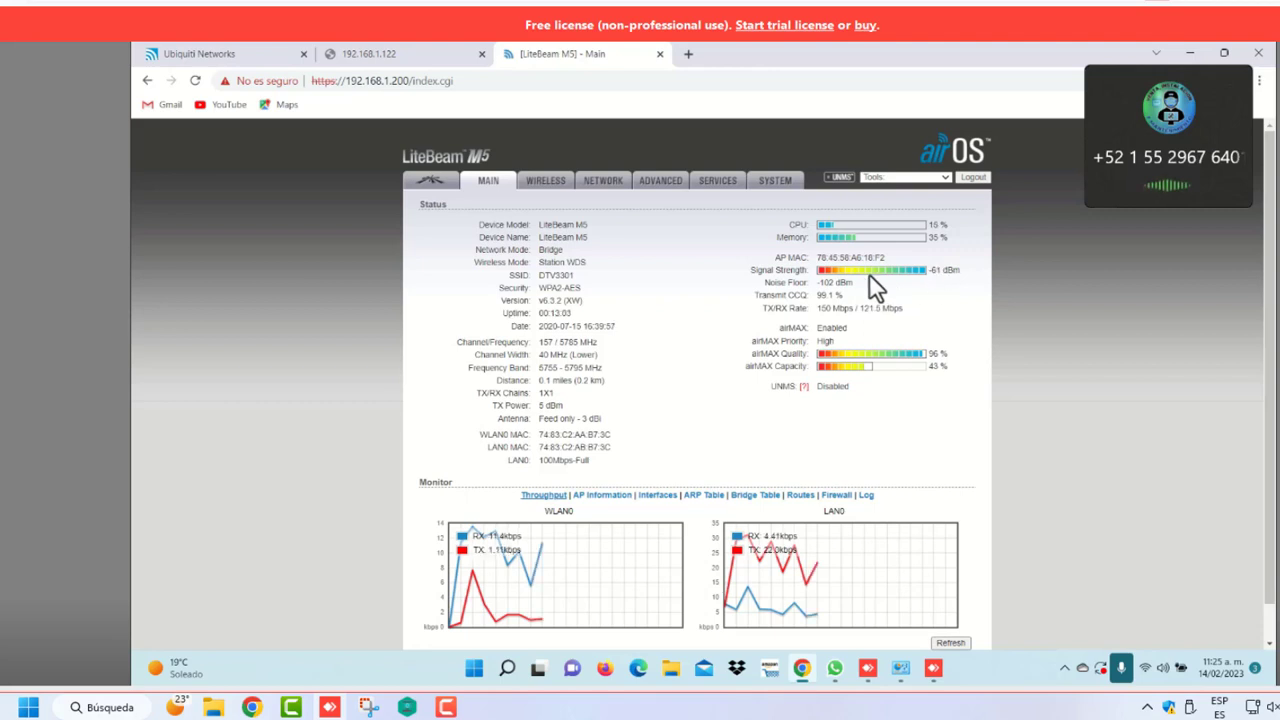
pyautogui.doubleClick(824, 295)
pyautogui.tripleClick(843, 295)
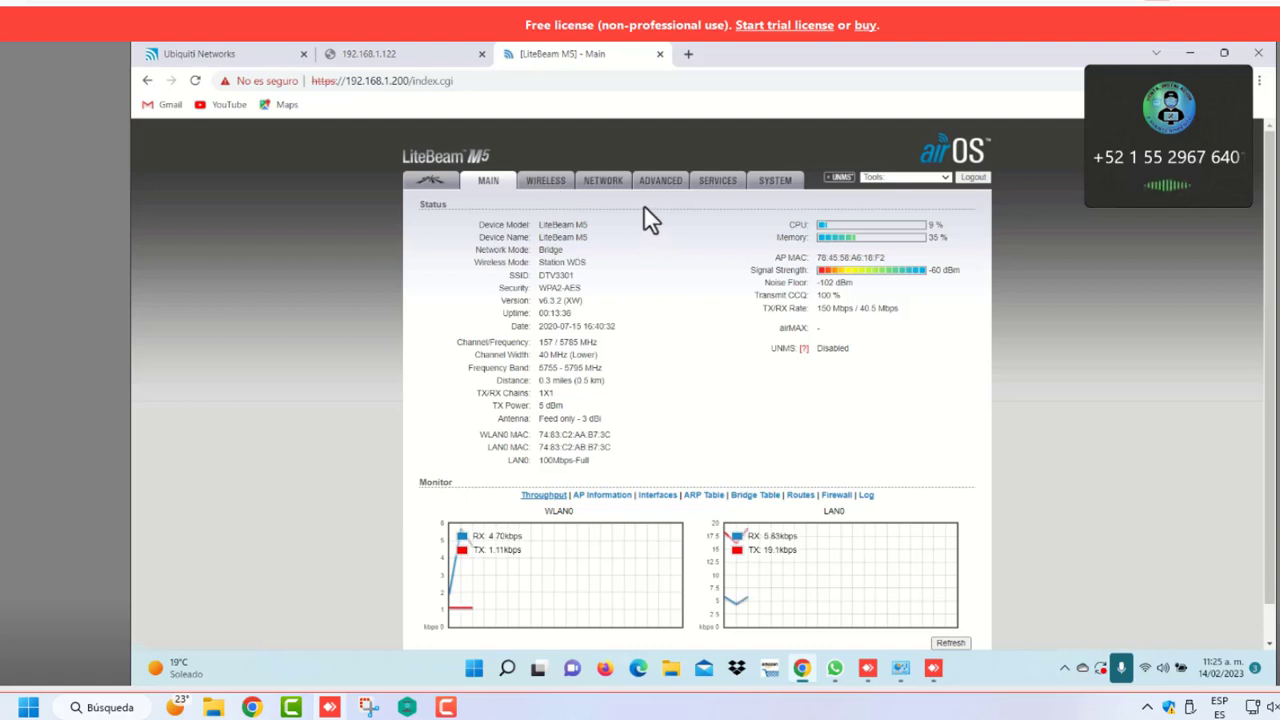
# Confirm the wireless Data Rate Module stays at Default
pyautogui.click(540, 183)
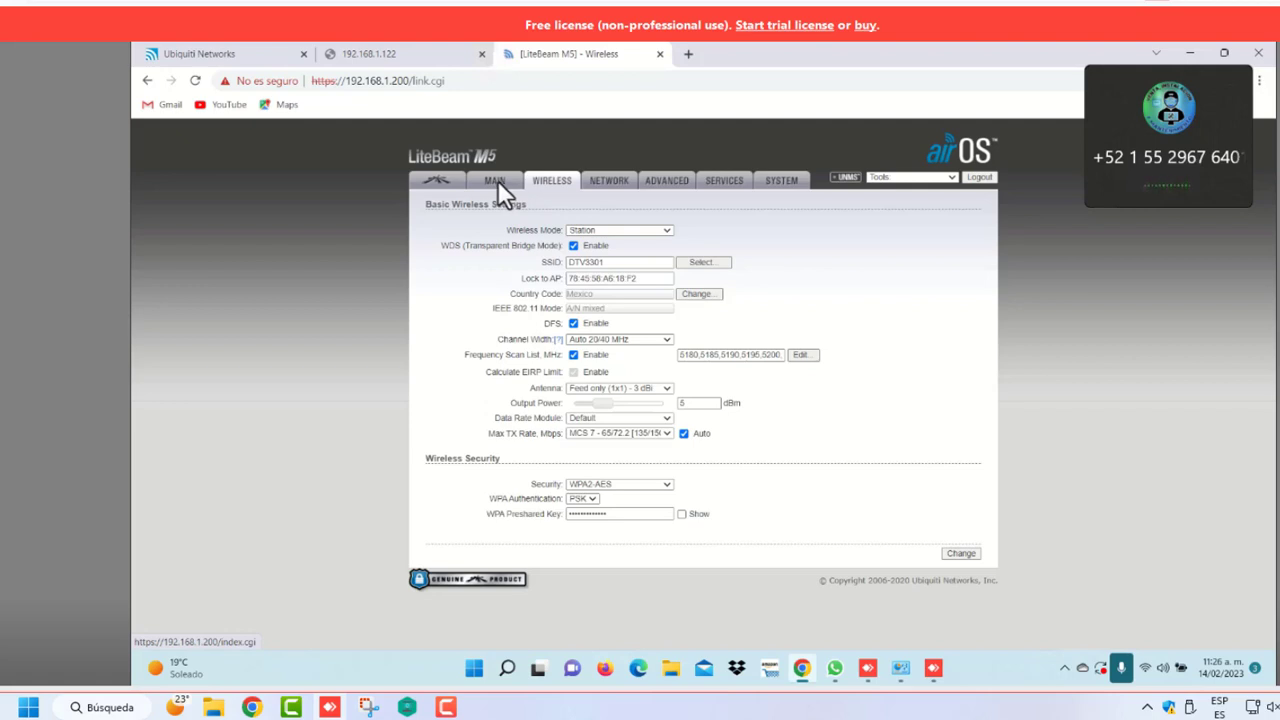
pyautogui.click(667, 418)
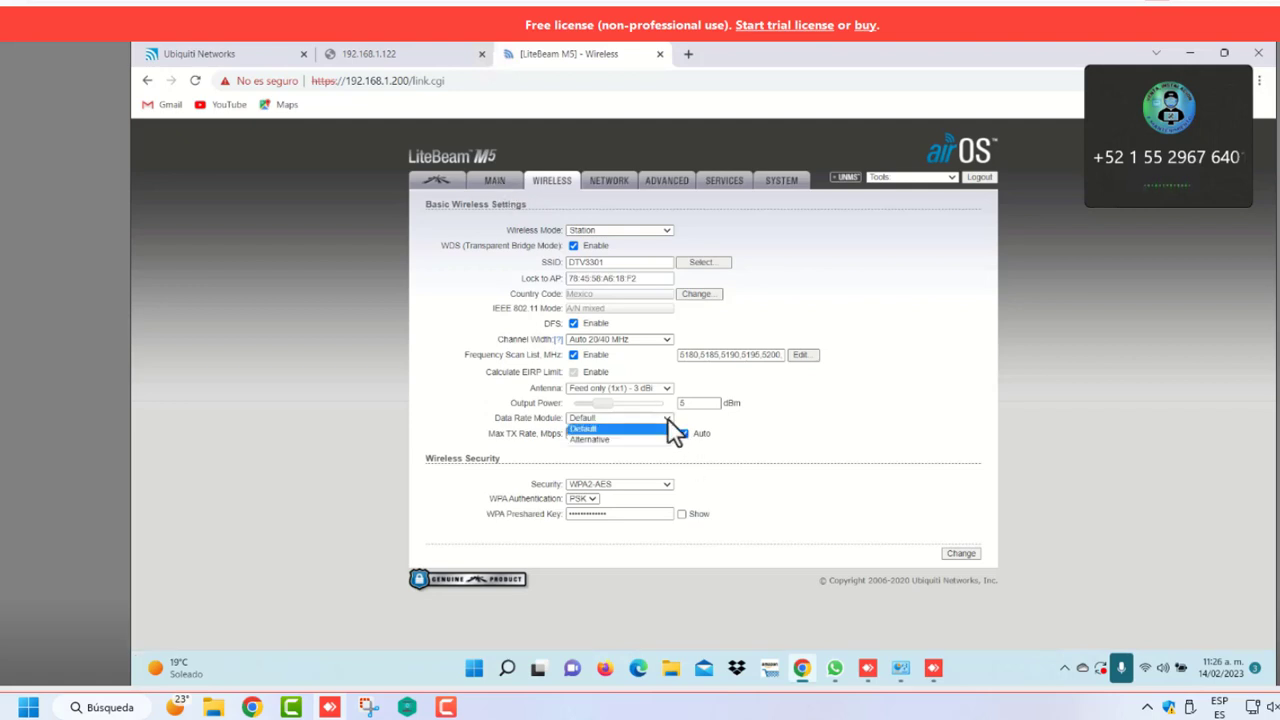
pyautogui.click(825, 420)
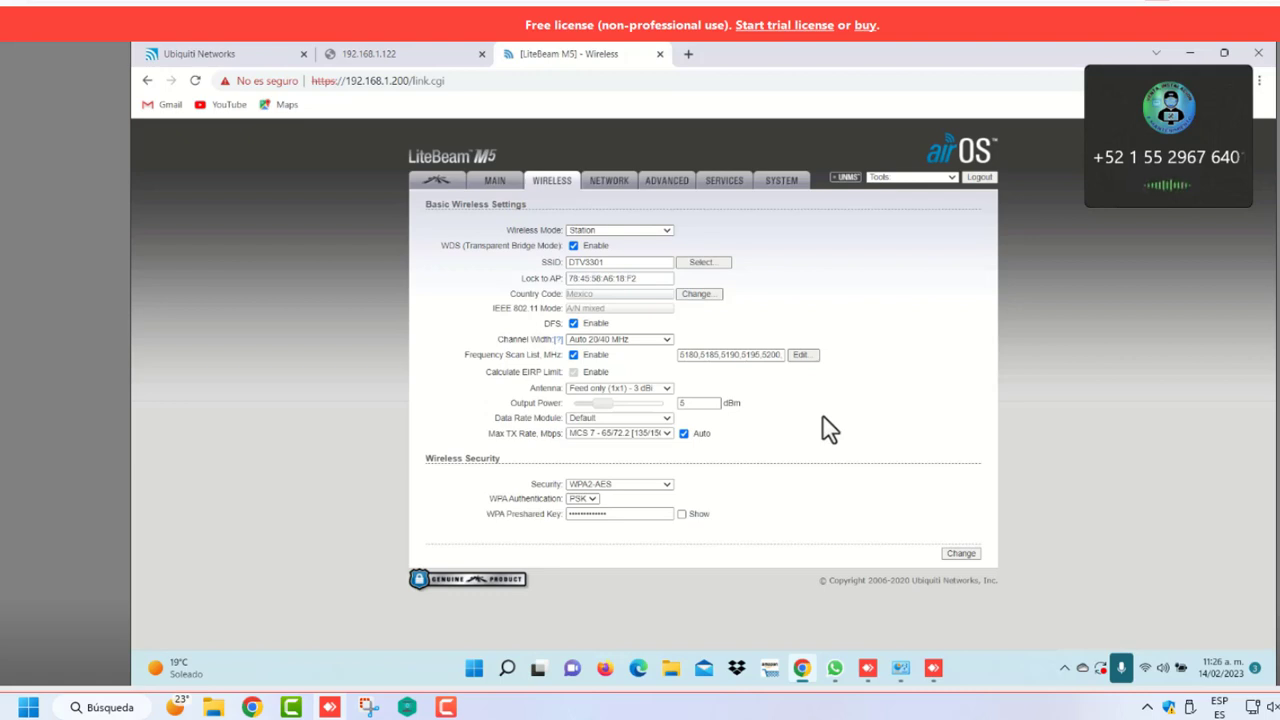
pyautogui.click(495, 180)
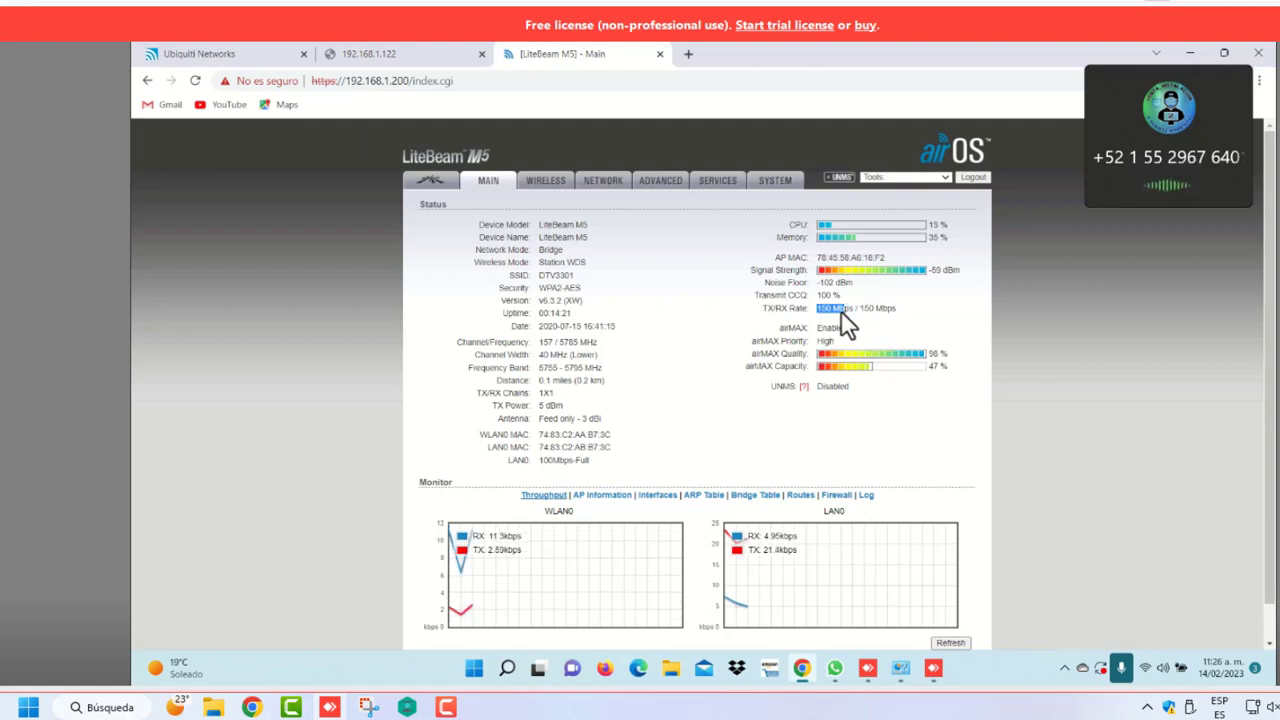
# Highlight the 150 Mbps TX/RX rate and Transmit CCQ readings on the Main status page
pyautogui.moveTo(842, 314); pyautogui.dragTo(896, 316)
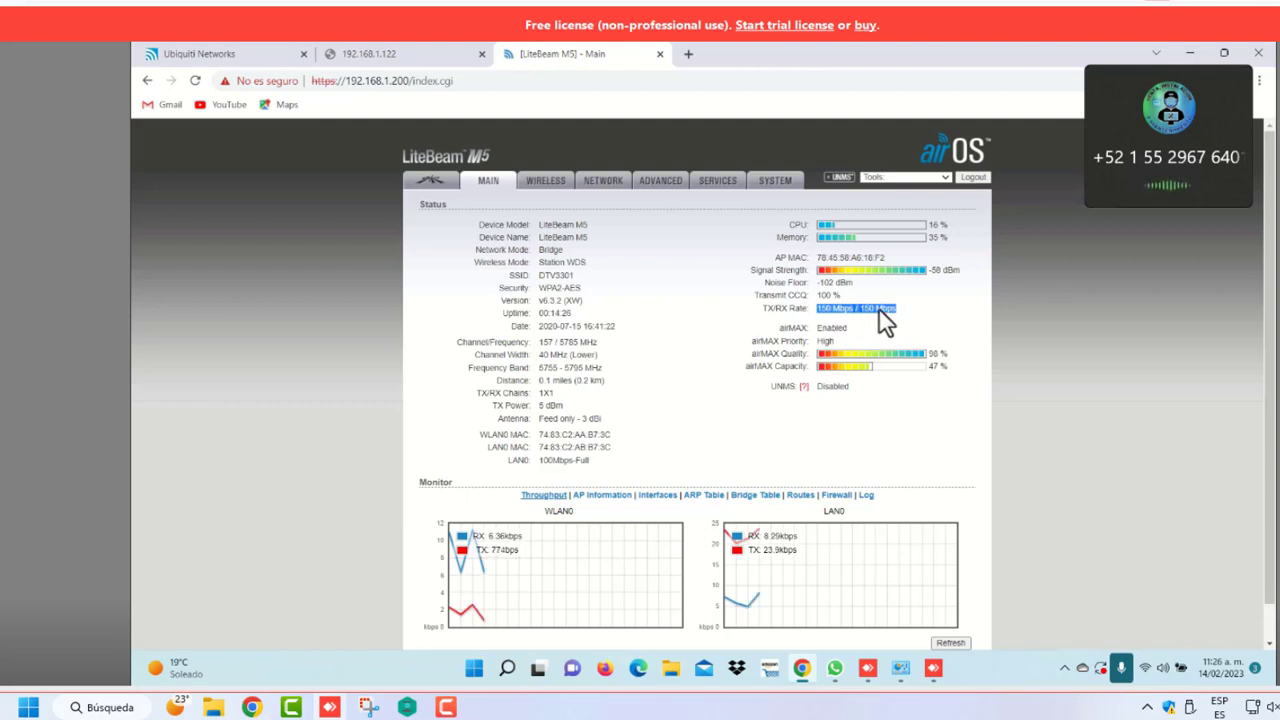
pyautogui.doubleClick(820, 295)
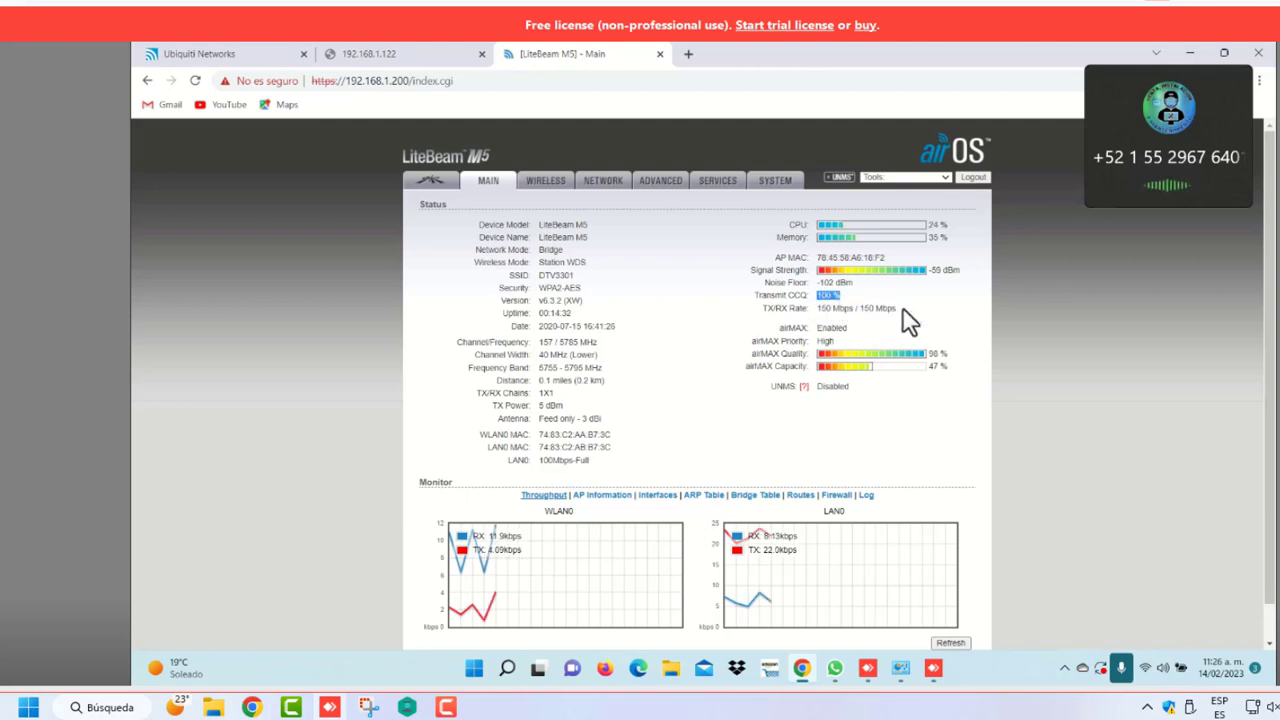
pyautogui.click(903, 670)
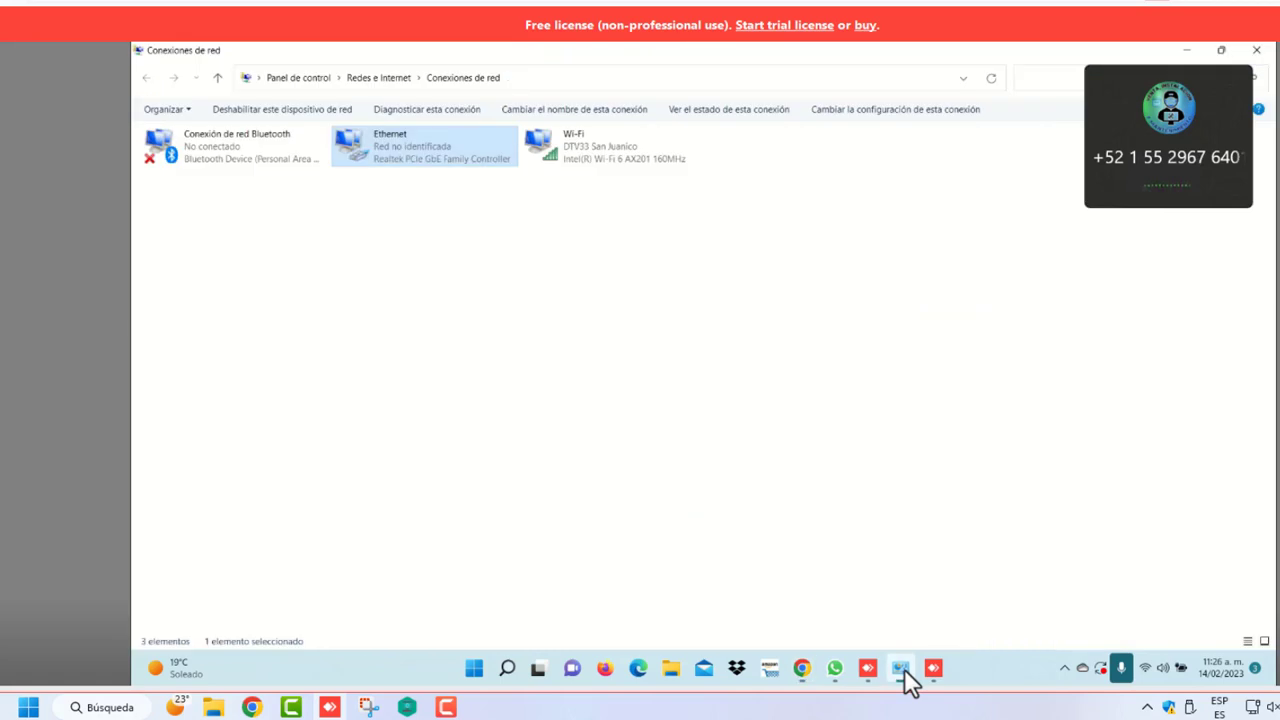
# Set the Ethernet adapter's IPv4 to obtain both IP address and DNS automatically
pyautogui.rightClick(455, 159)
pyautogui.click(511, 305)
pyautogui.click(362, 280)
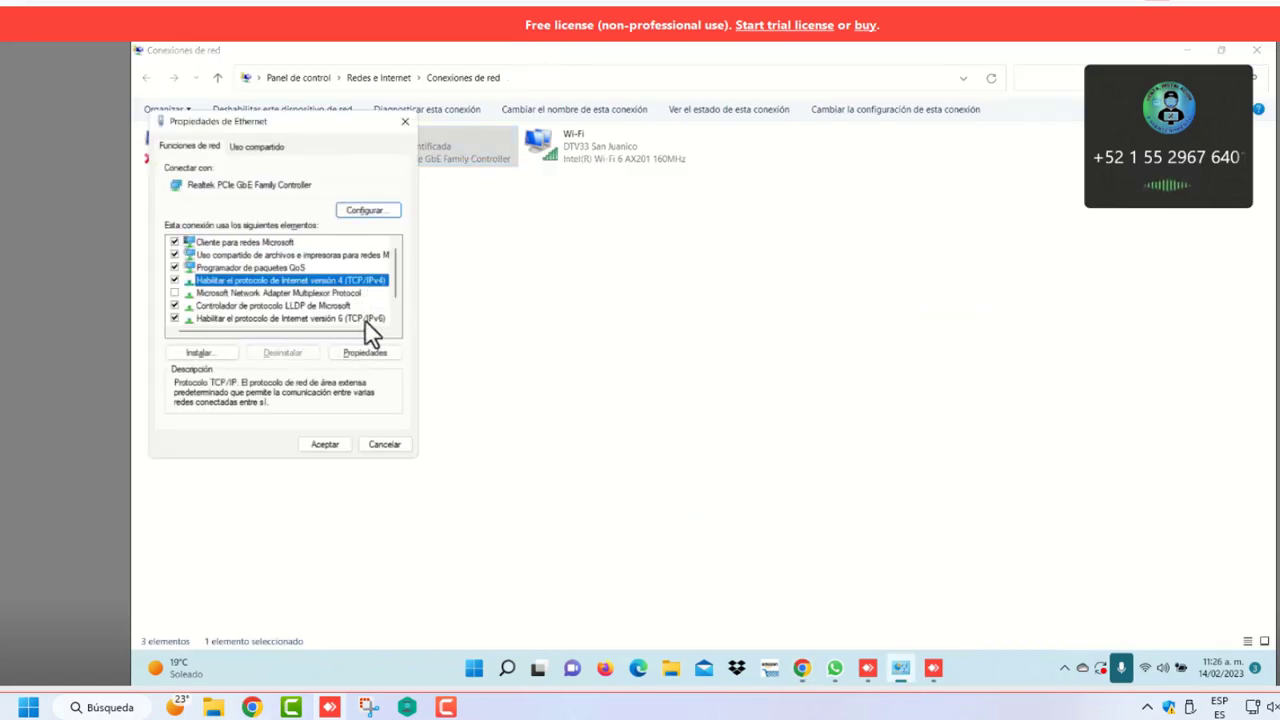
pyautogui.click(367, 352)
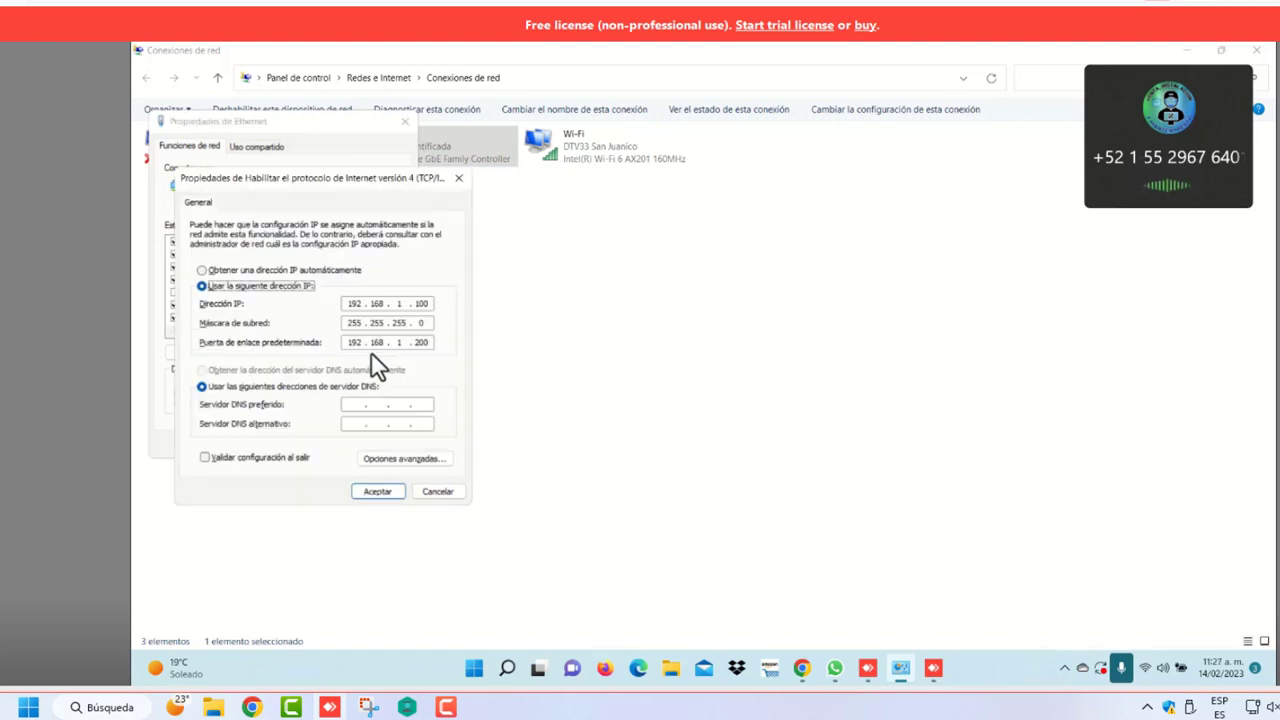
pyautogui.click(202, 270)
pyautogui.click(202, 370)
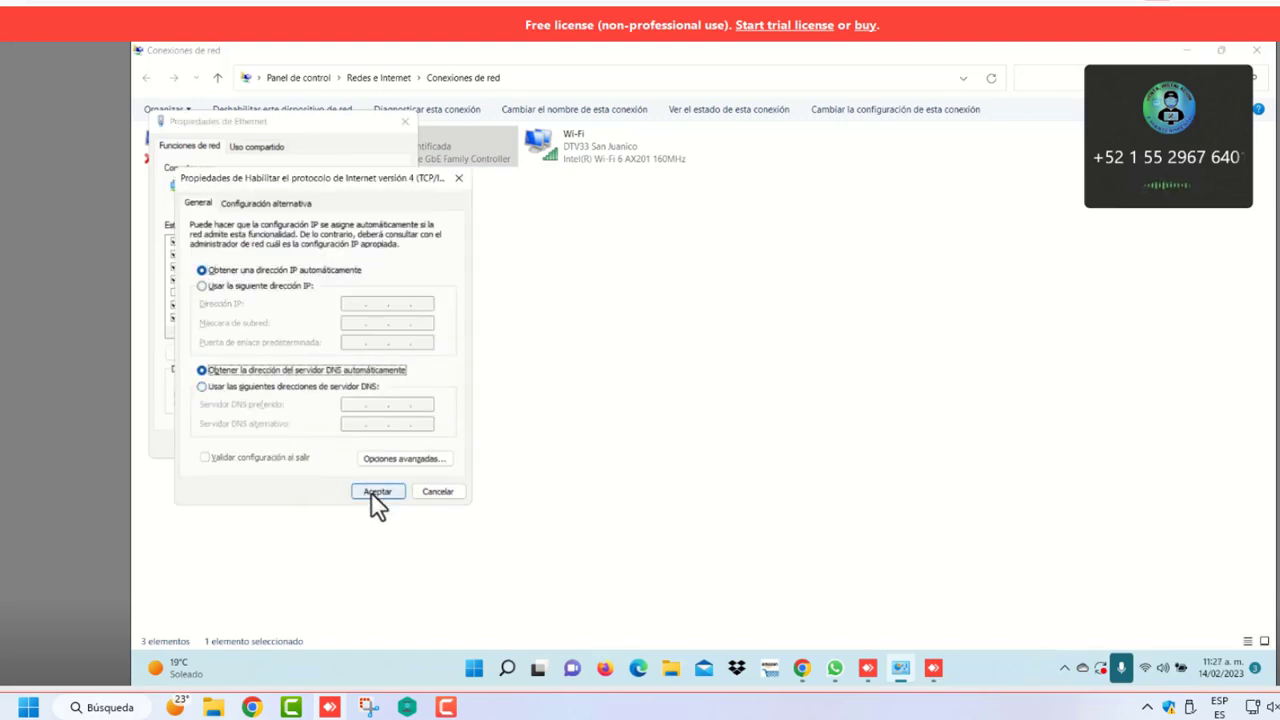
pyautogui.click(371, 492)
pyautogui.click(332, 443)
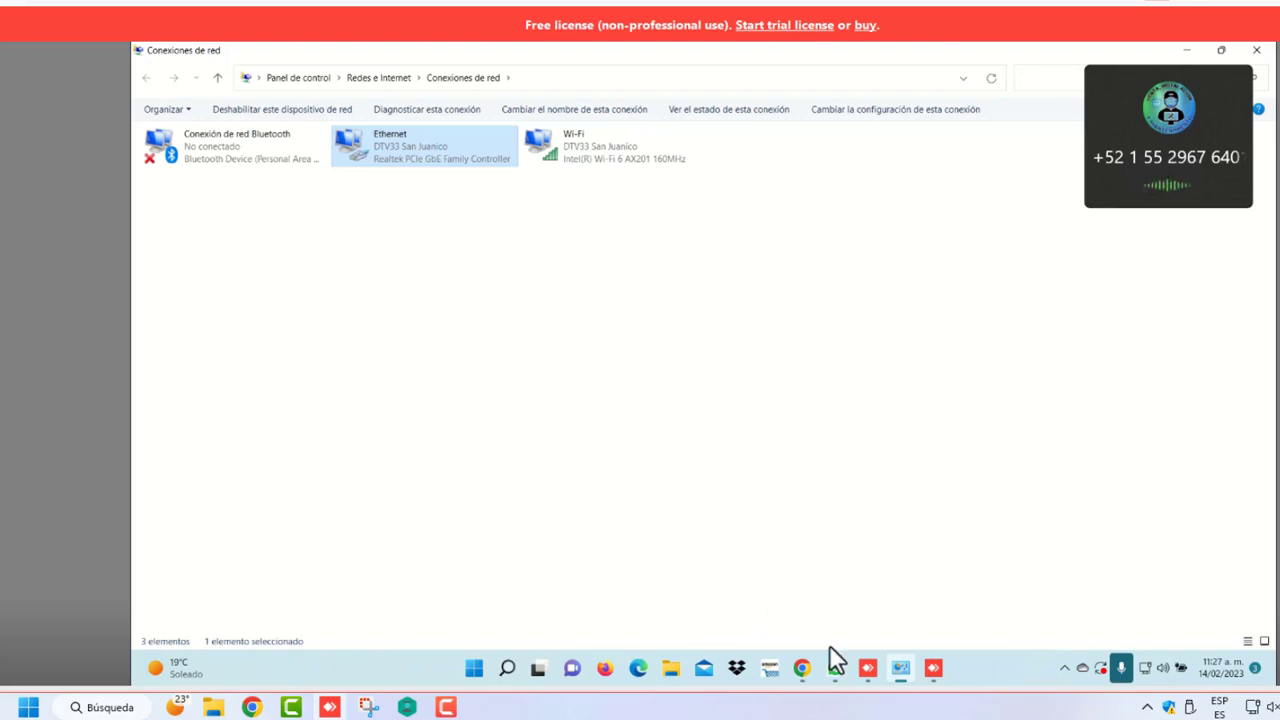
pyautogui.click(804, 668)
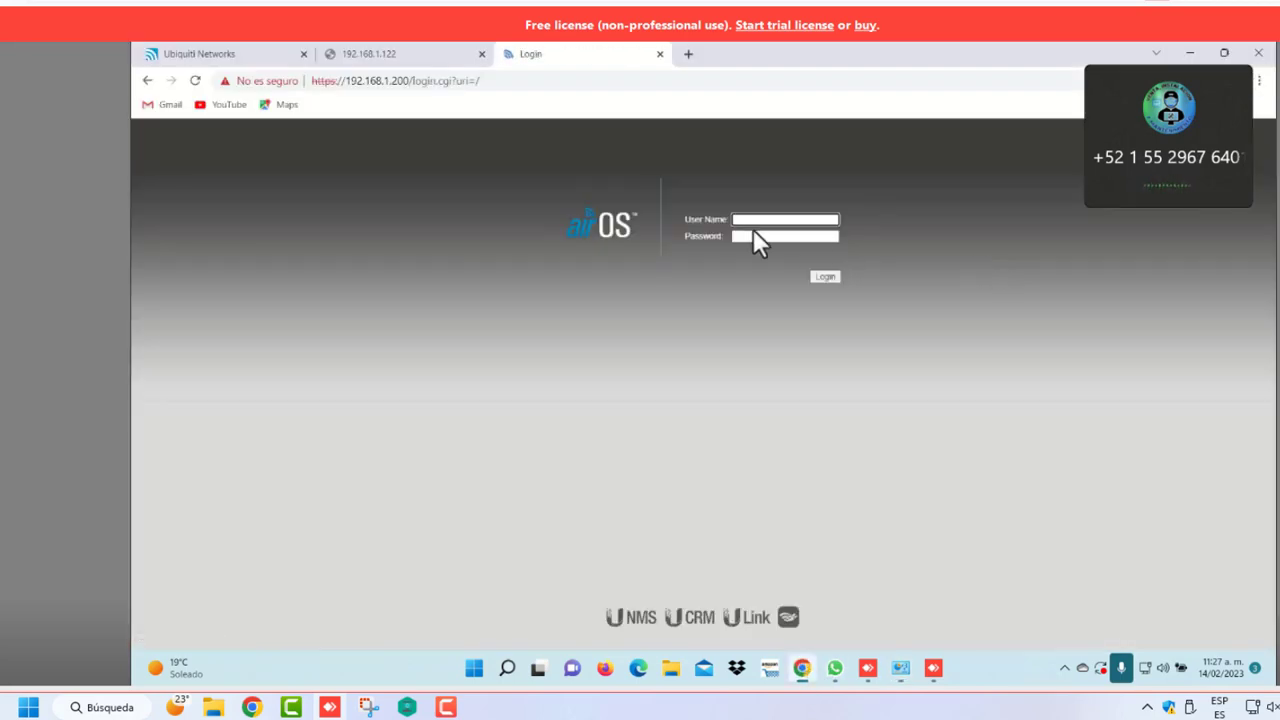
# Submit the LiteBeam M5 login as ubnt and return to Main after the 403 error
pyautogui.write('ubnt')
pyautogui.press('Tab')
pyautogui.press('Return')
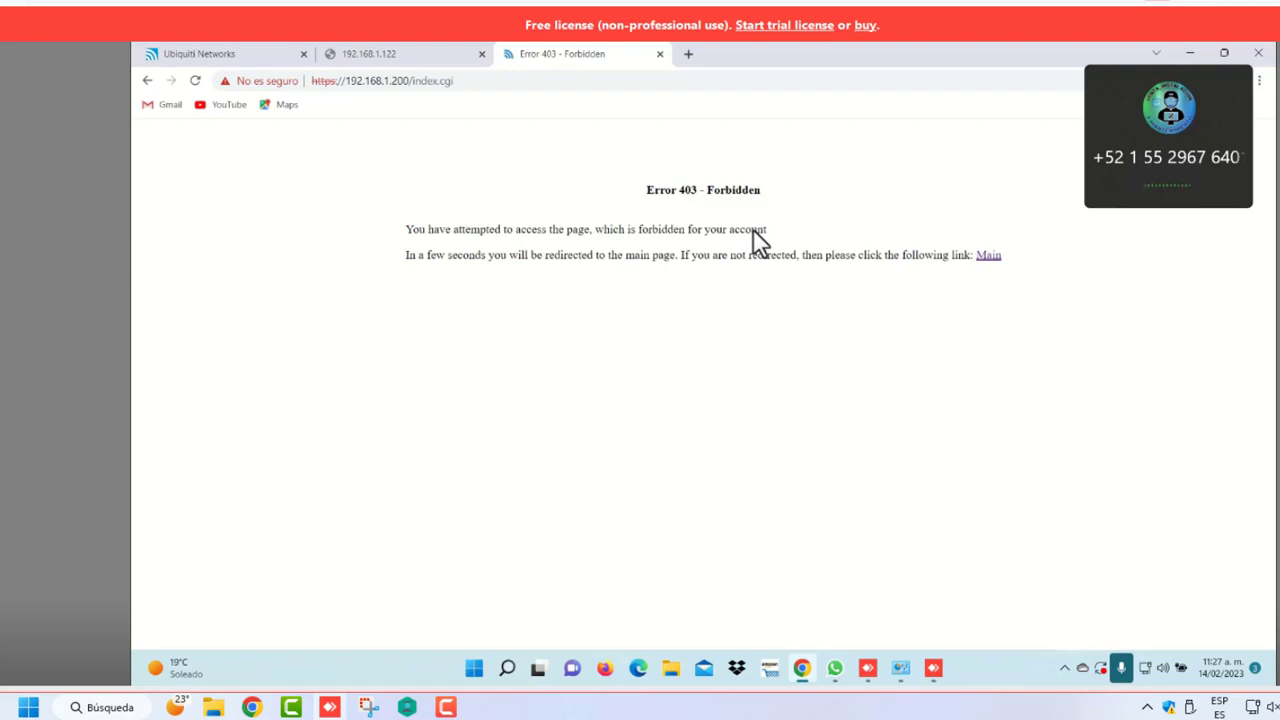
pyautogui.click(989, 260)
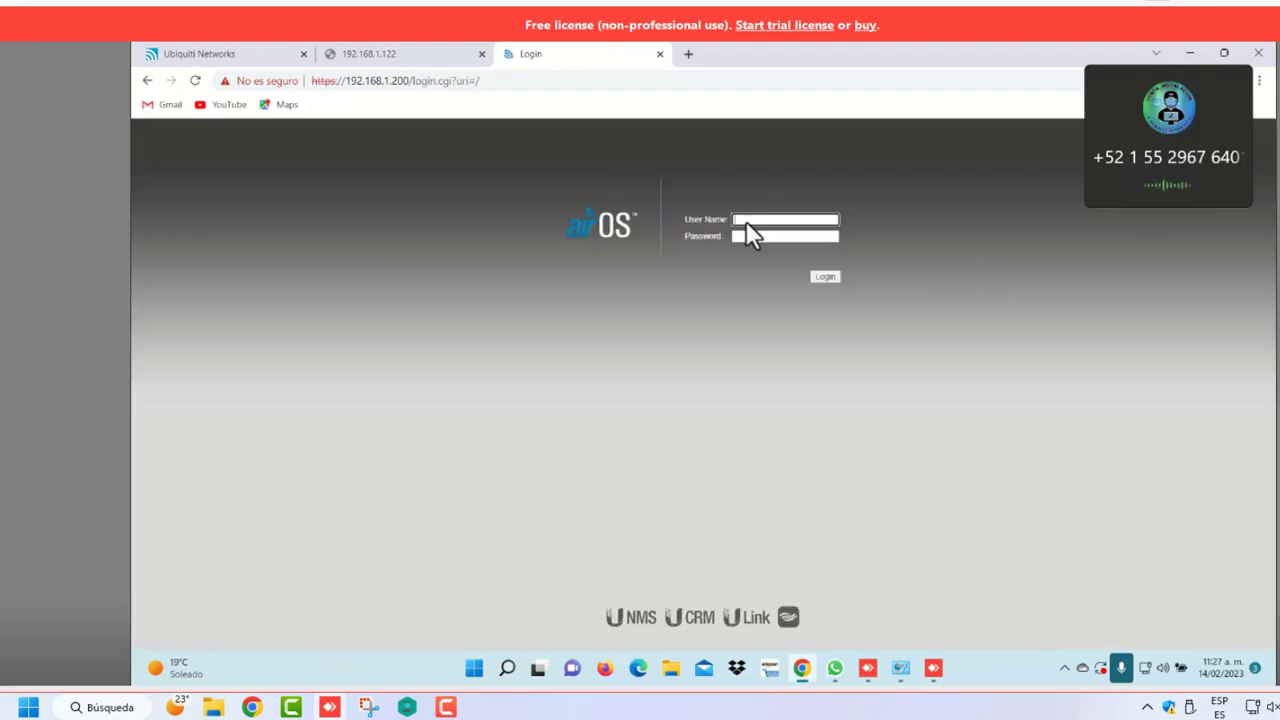
# Log in again as ubnt to reach the LiteBeam status page, then bring up the LiteAP AC sign-in
pyautogui.click(751, 219)
pyautogui.press('Tab')
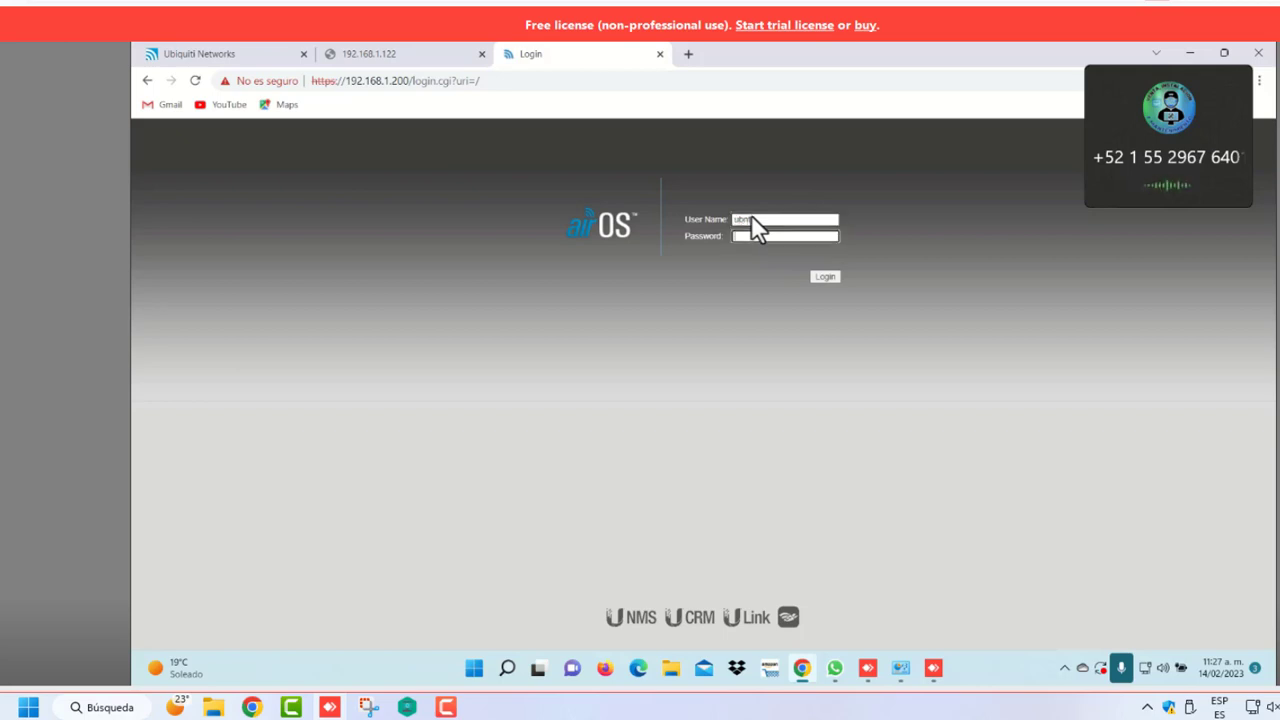
pyautogui.press('Return')
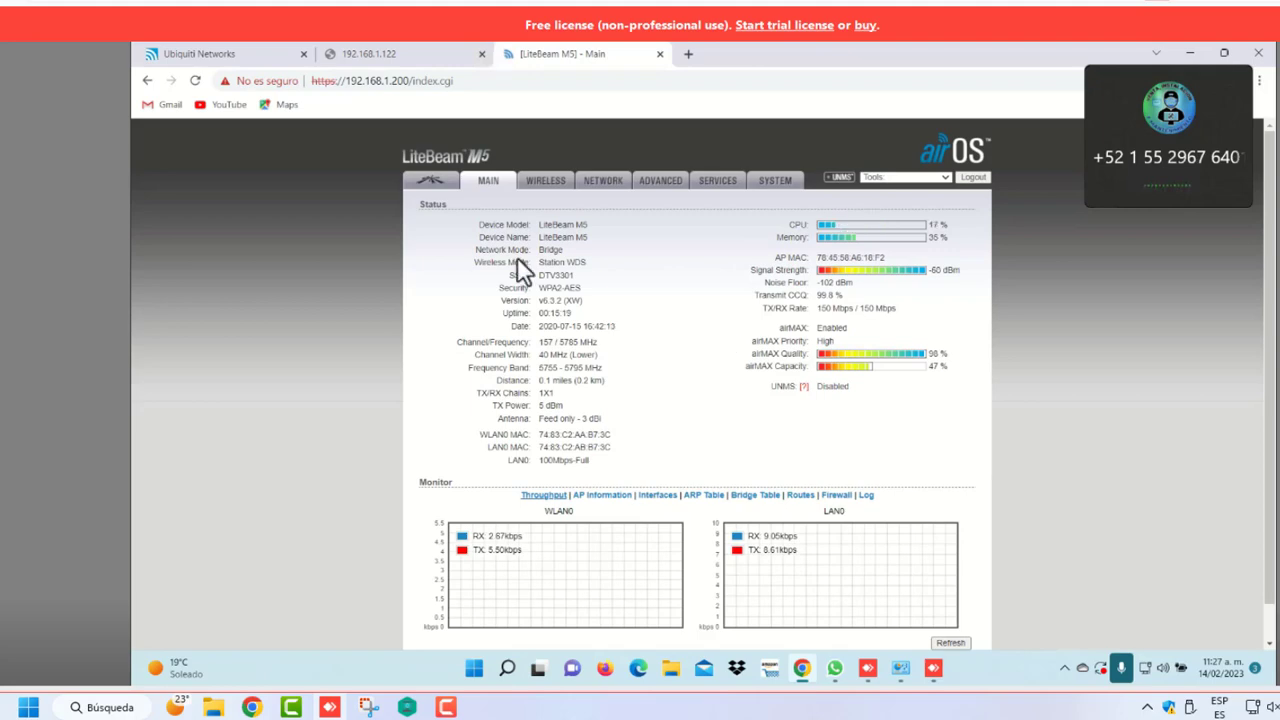
pyautogui.click(253, 58)
pyautogui.click(617, 290)
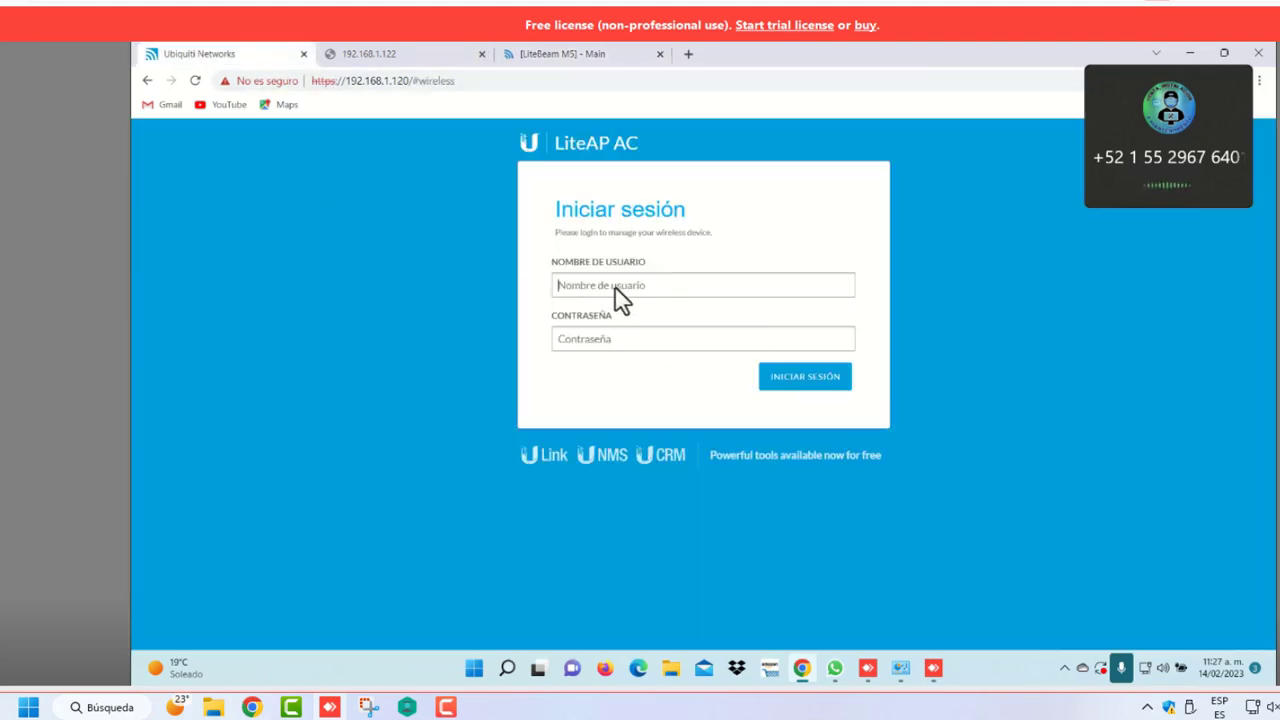
# Sign in to the LiteAP AC with the saved username and its password
pyautogui.click(655, 348)
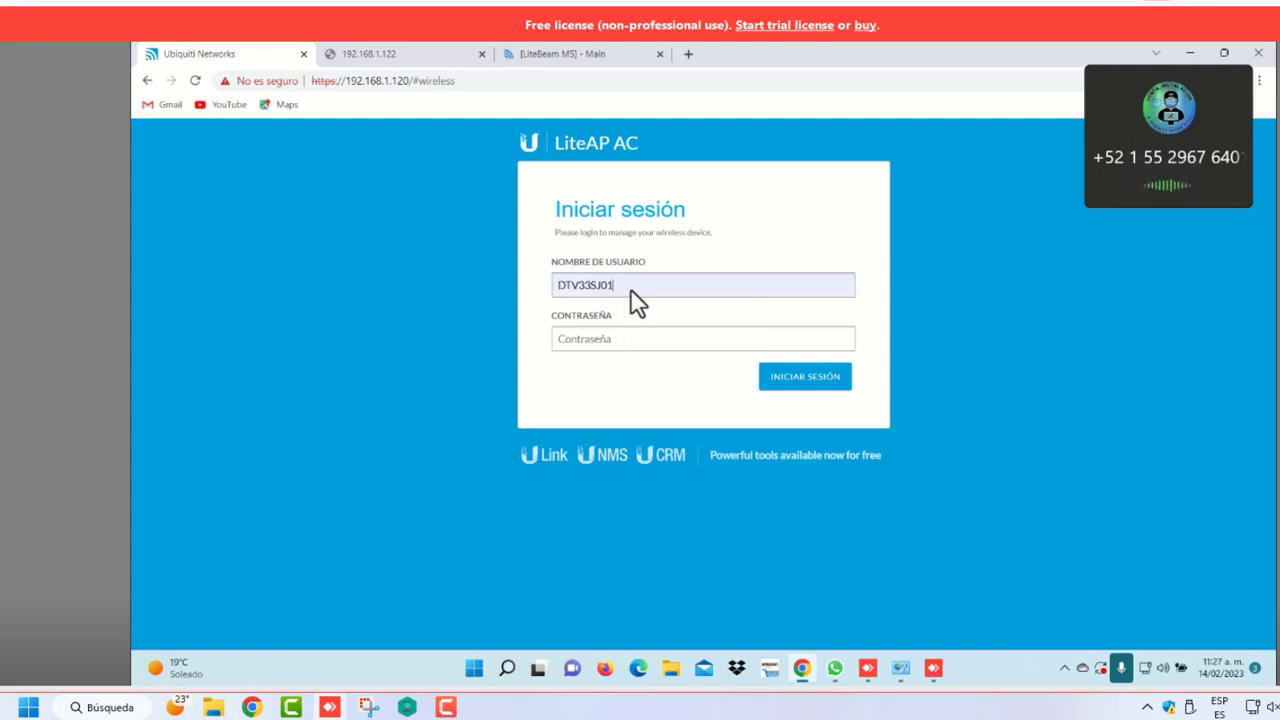
pyautogui.press('BackSpace')
pyautogui.press('BackSpace')
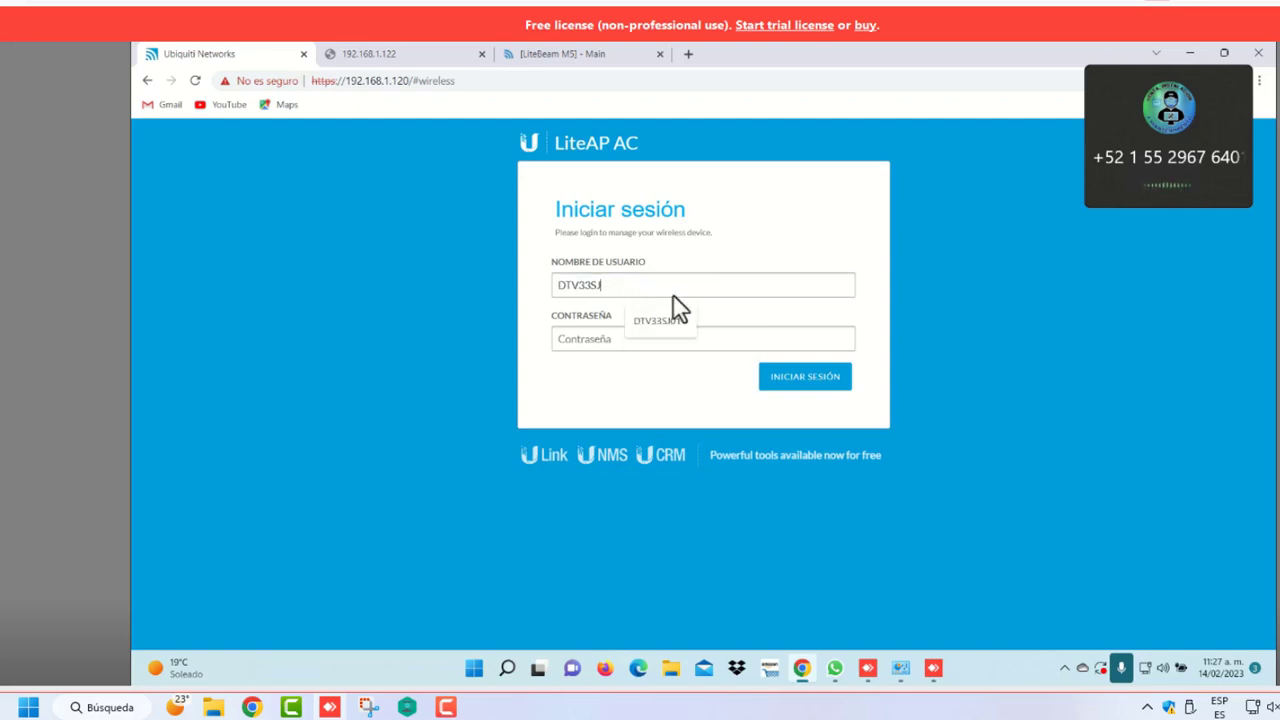
pyautogui.click(617, 347)
pyautogui.write('•••')
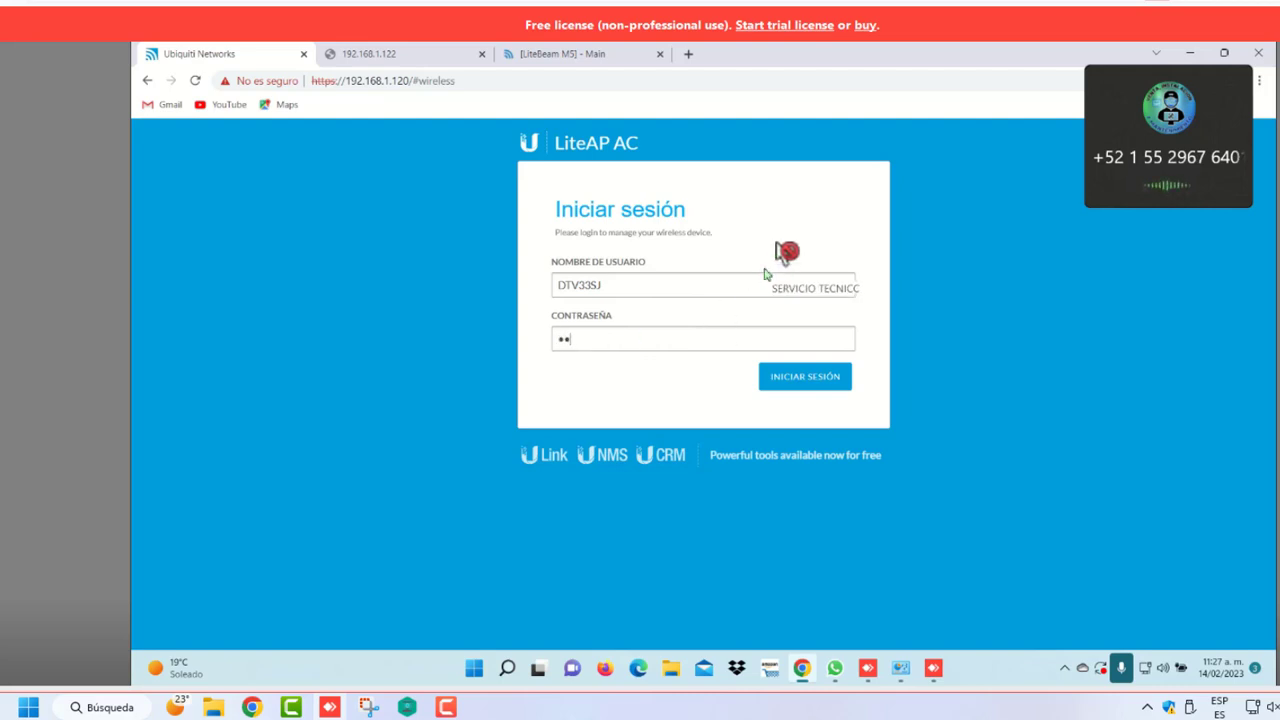
pyautogui.write('••')
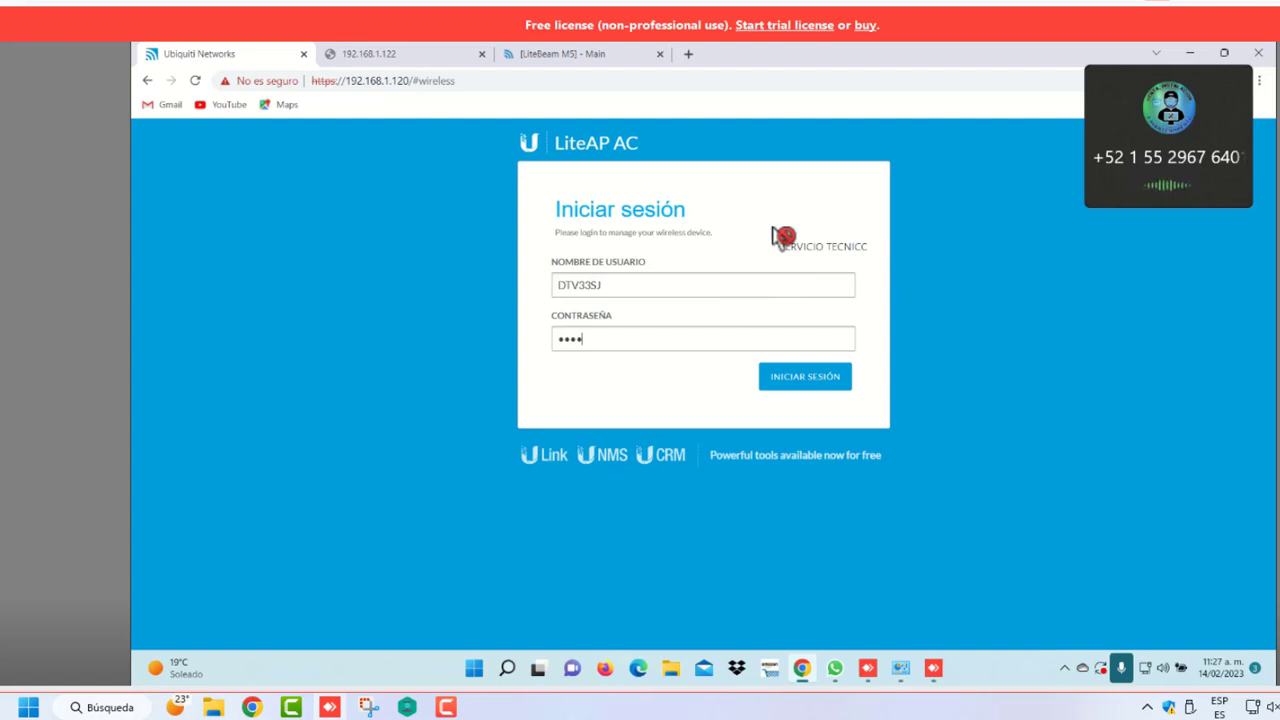
pyautogui.write('••••••••')
pyautogui.click(788, 377)
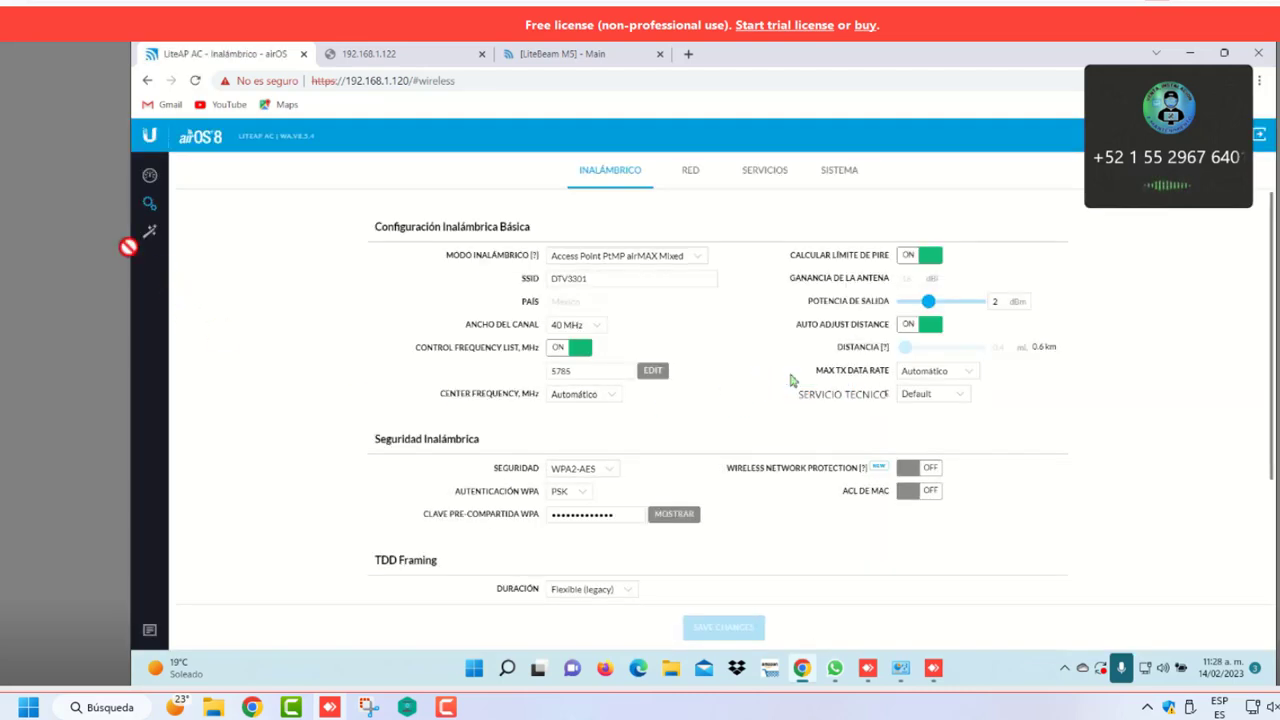
# On the LiteAP AC dashboard, highlight the local 133.50 and remote capacity values
pyautogui.click(148, 176)
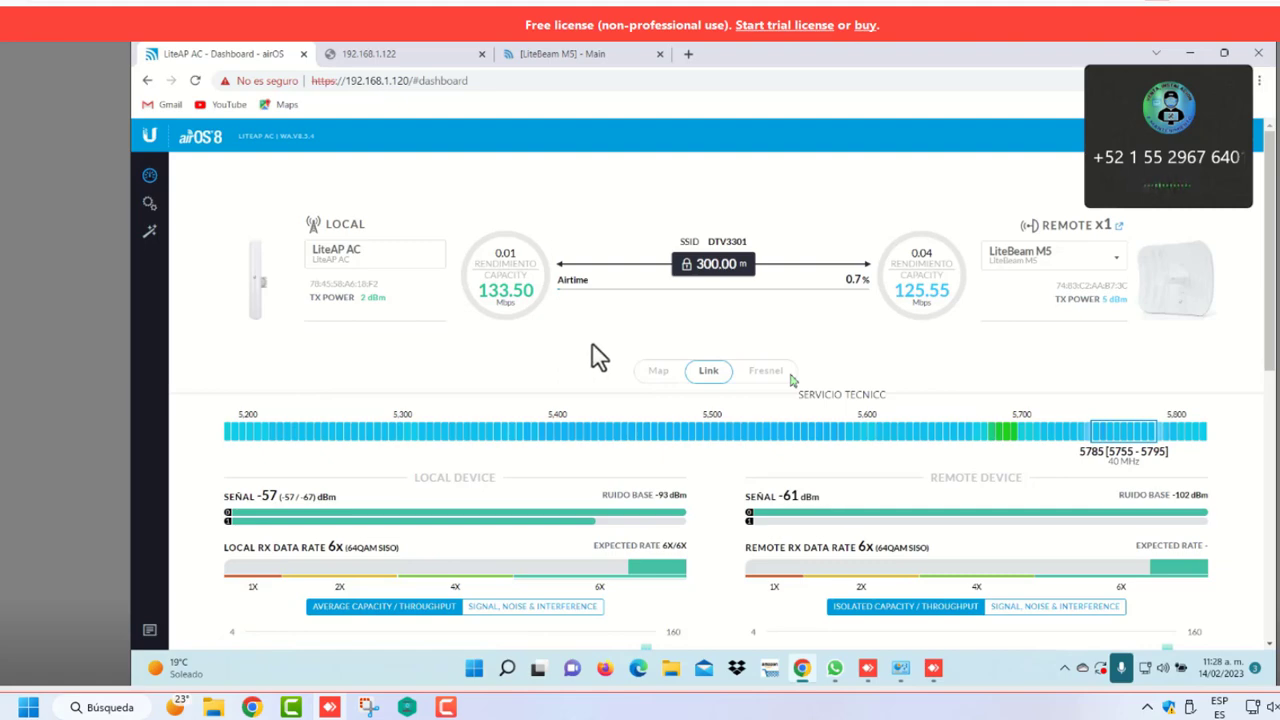
pyautogui.doubleClick(487, 296)
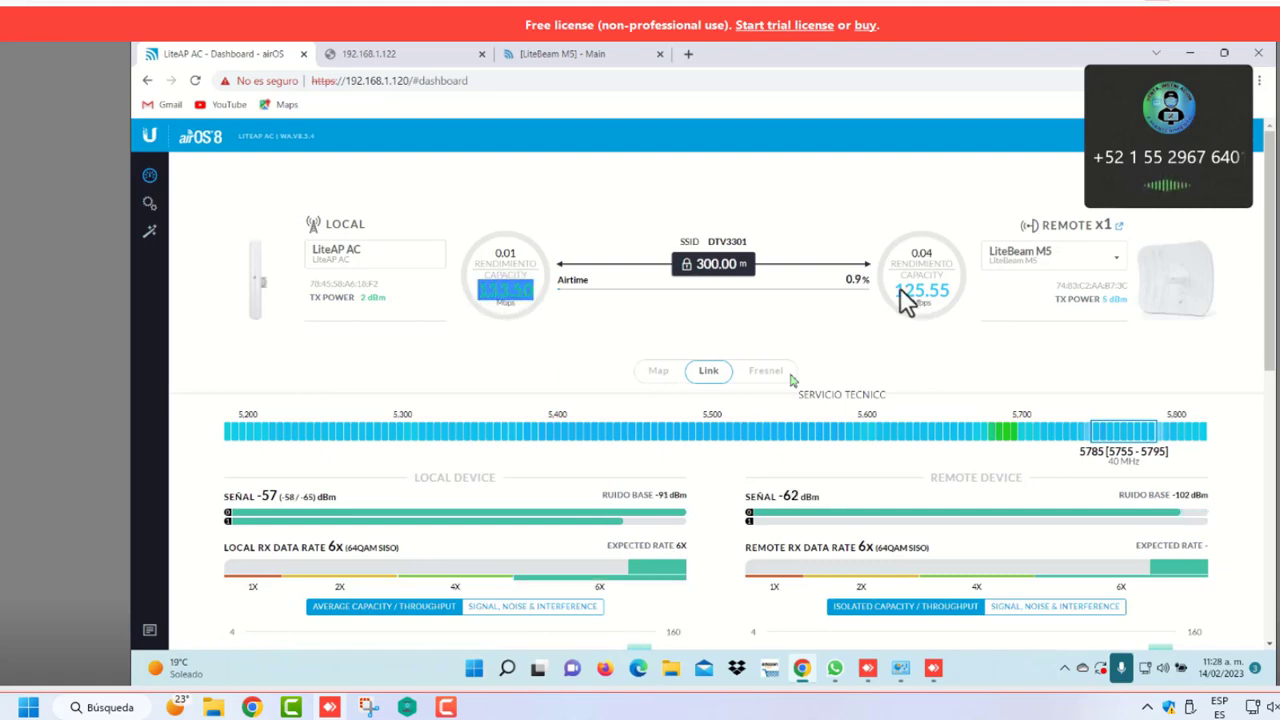
pyautogui.moveTo(903, 291); pyautogui.dragTo(950, 291)
pyautogui.click(883, 347)
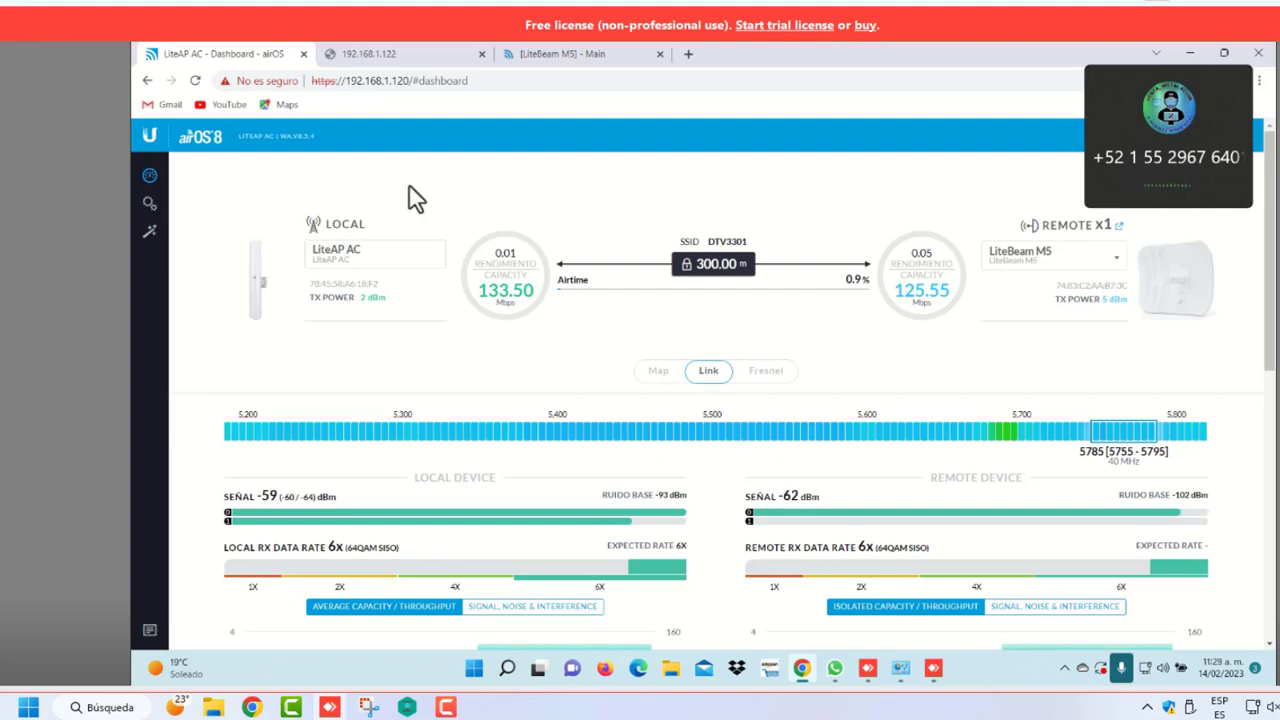
# Compare with the LiteBeam tab, then highlight the local 2 dBm and remote 5 dBm TX power
pyautogui.click(149, 204)
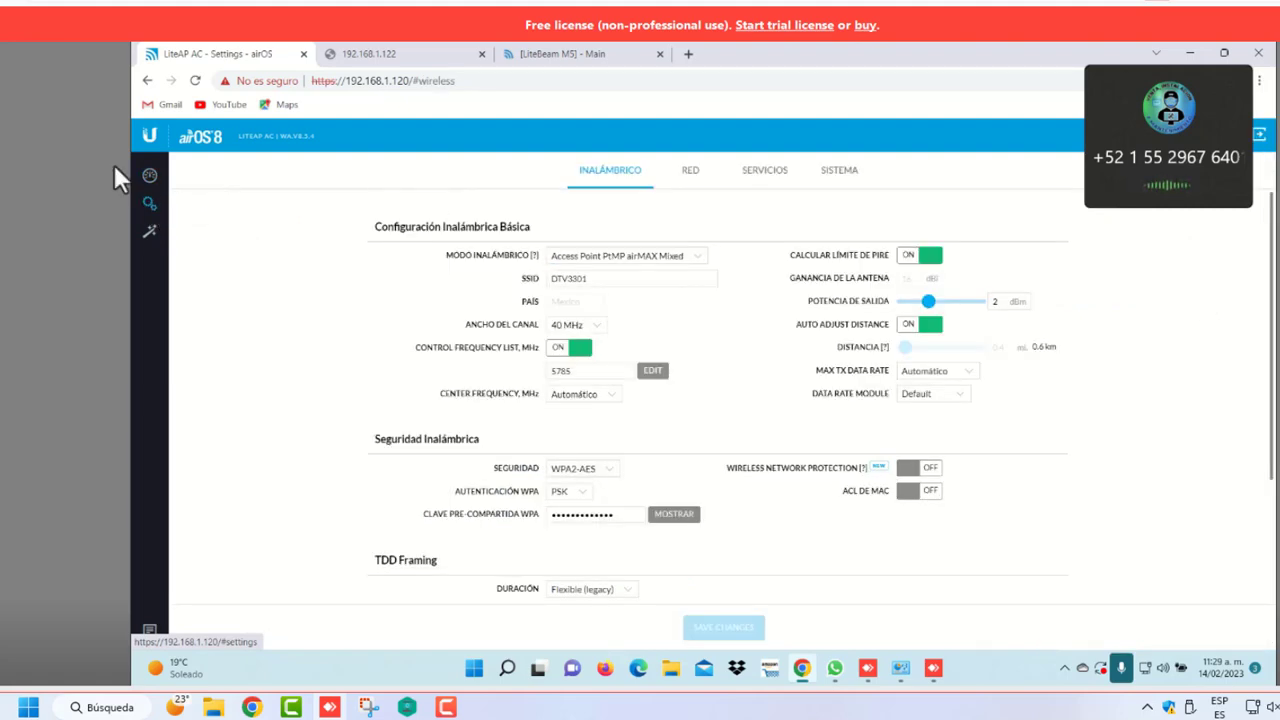
pyautogui.click(149, 177)
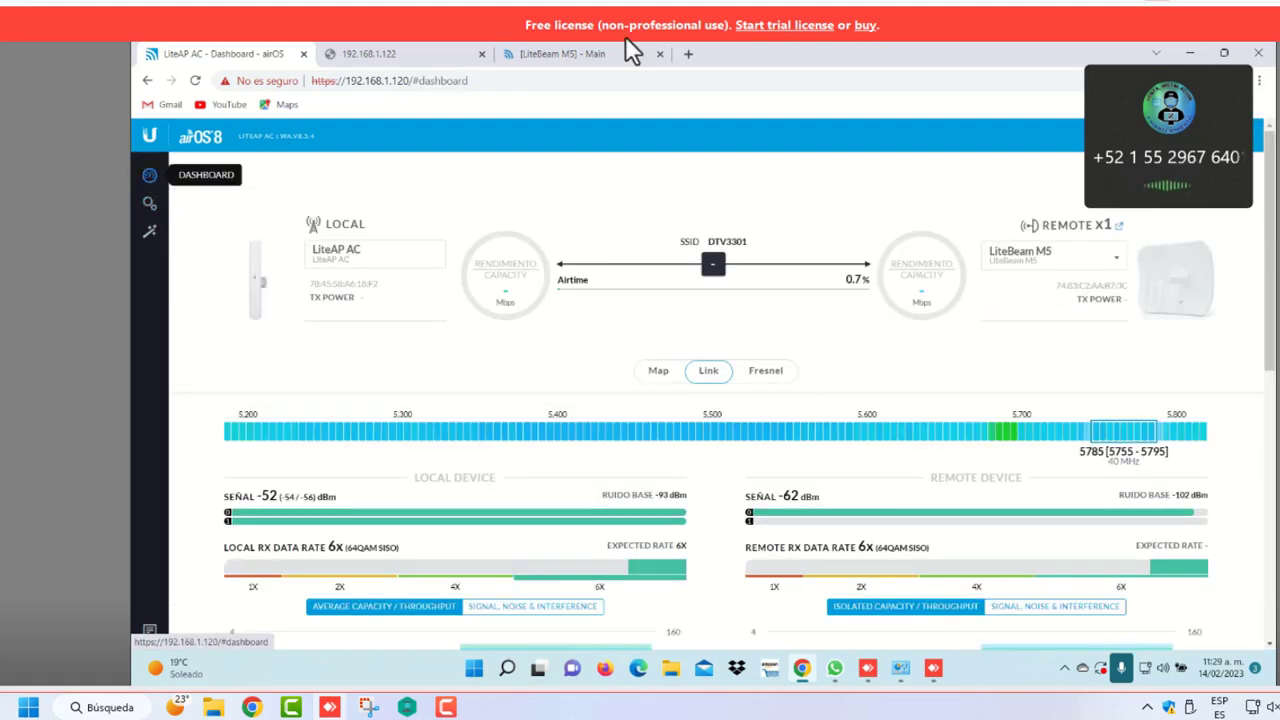
pyautogui.click(580, 56)
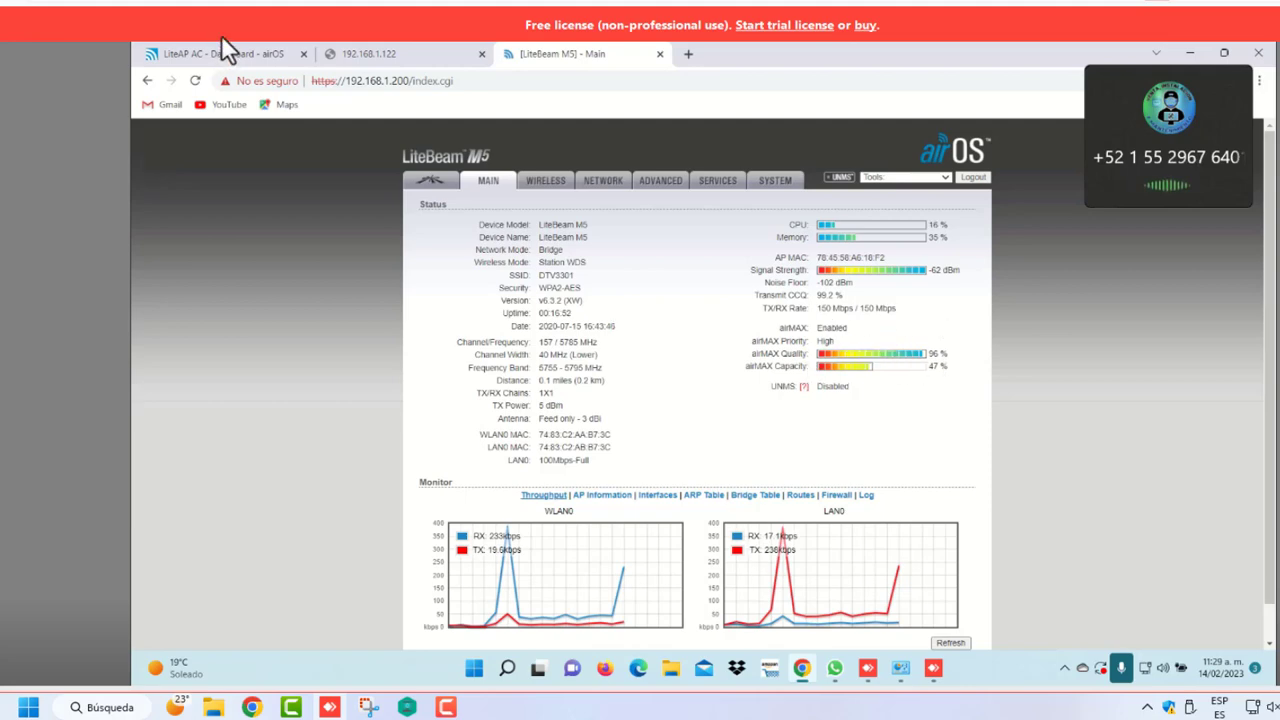
pyautogui.click(276, 58)
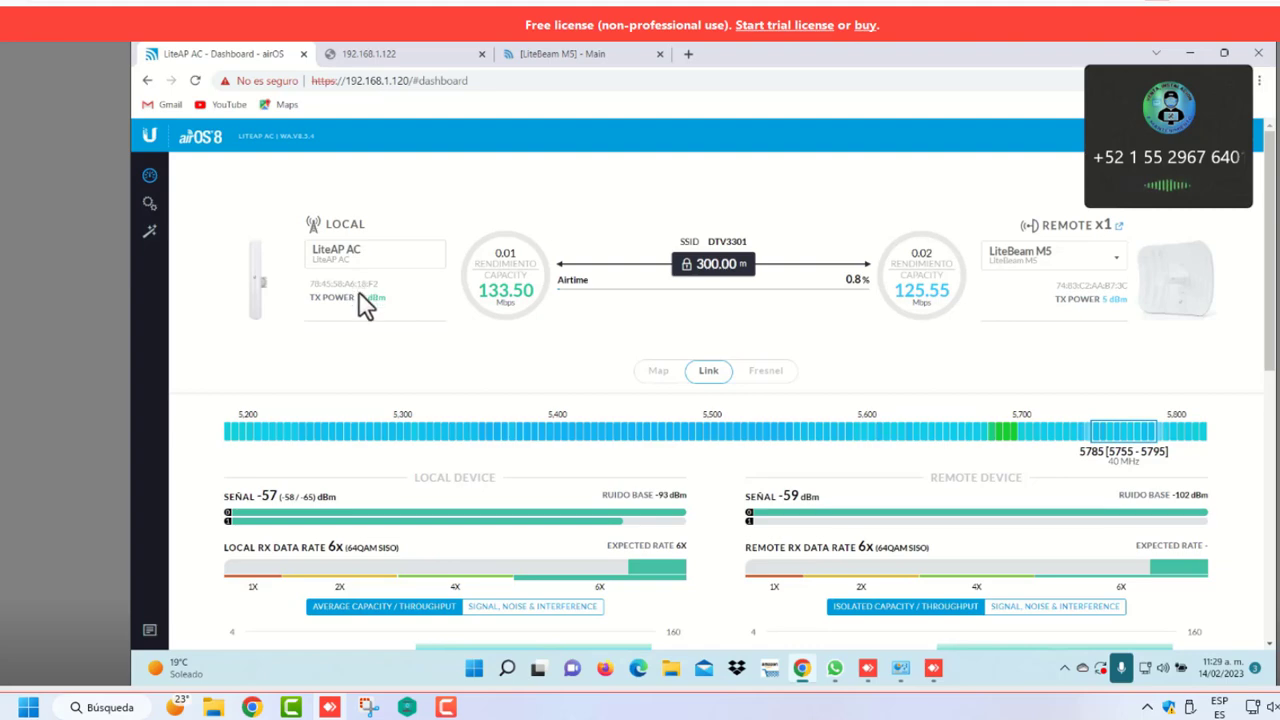
pyautogui.moveTo(362, 298); pyautogui.dragTo(398, 300)
pyautogui.moveTo(1128, 300); pyautogui.dragTo(1100, 310)
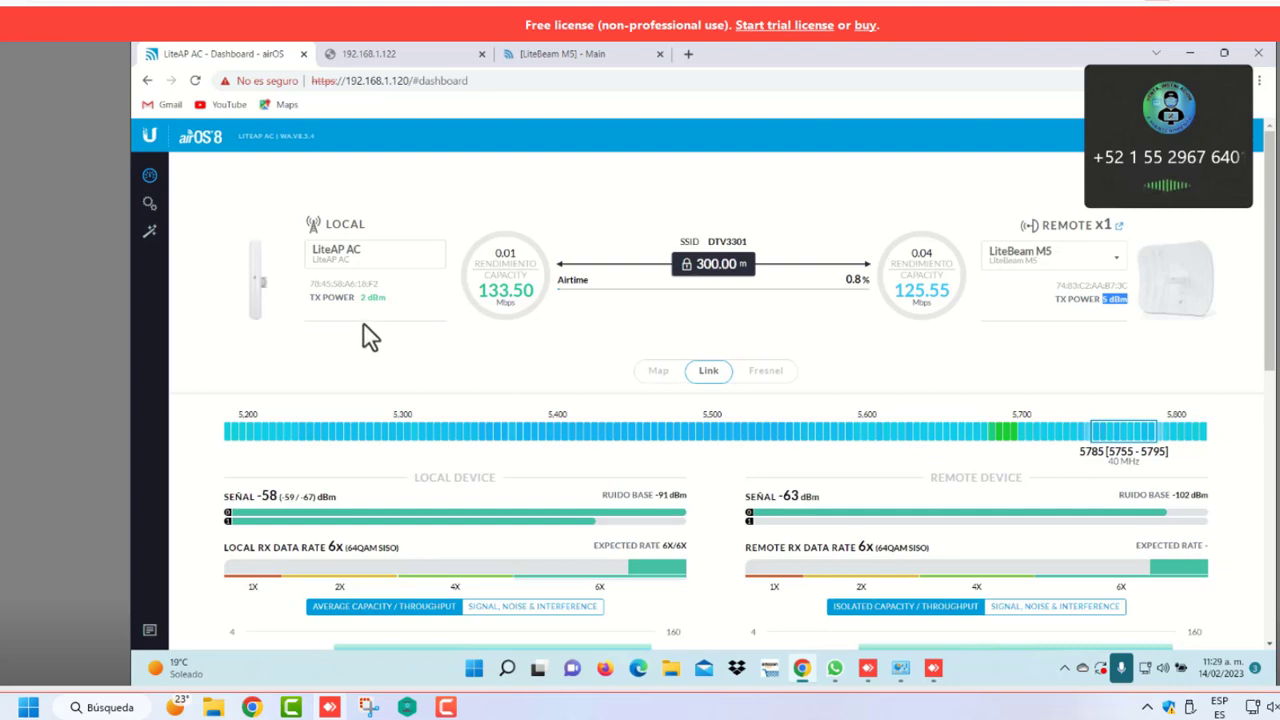
# Check the LiteAP AC wireless output power, then view the LiteBeam M5 Main status on DTV3301
pyautogui.click(147, 203)
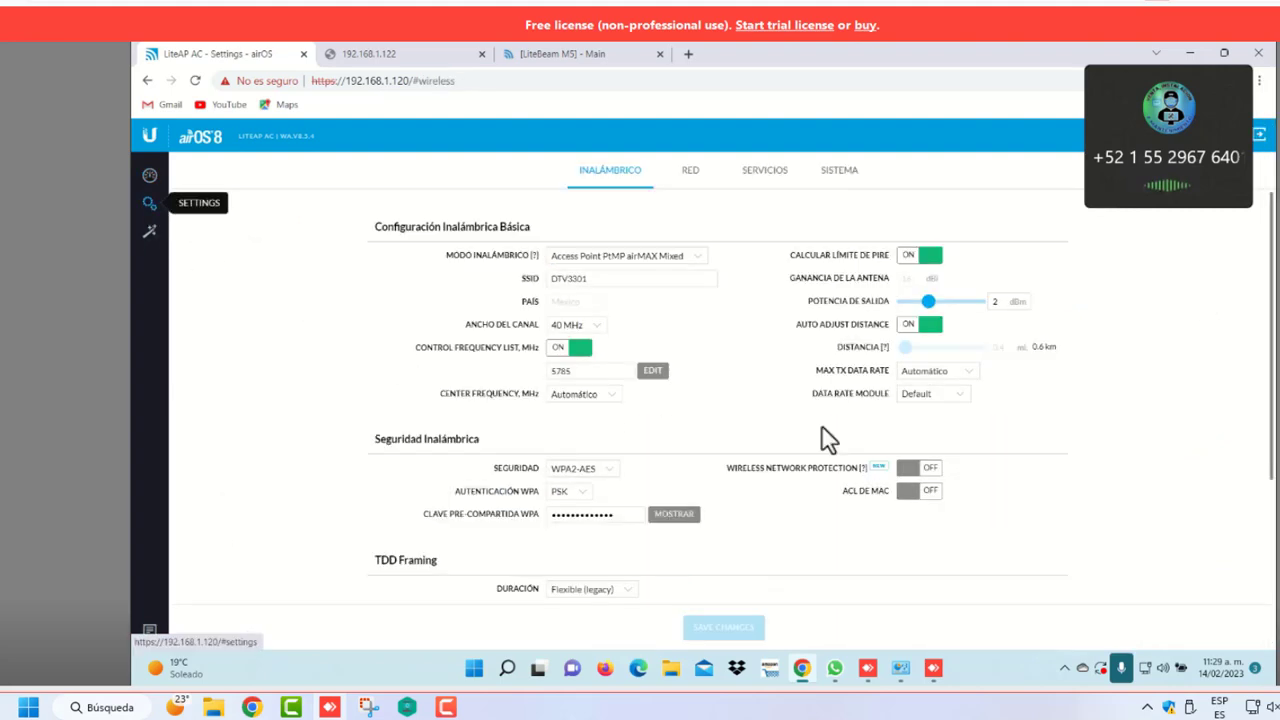
pyautogui.moveTo(929, 302)
pyautogui.mouseDown()
pyautogui.moveTo(949, 302)
pyautogui.moveTo(940, 317)
pyautogui.mouseUp()
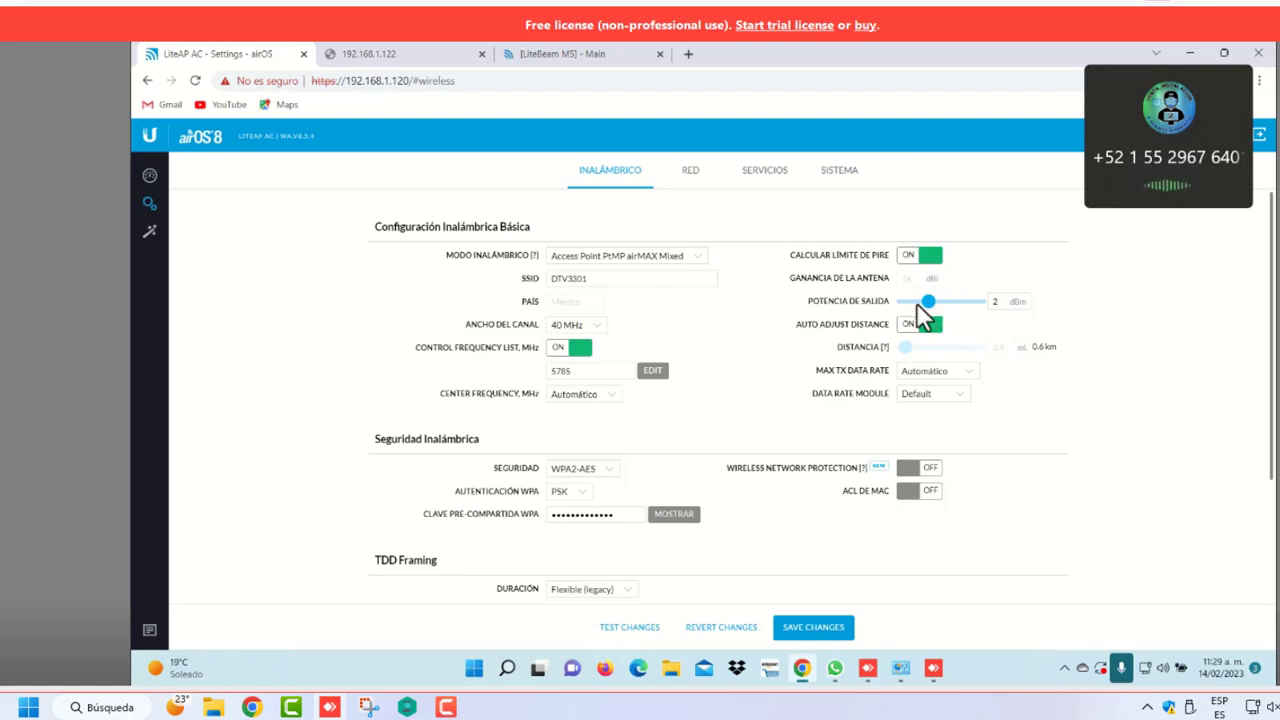
pyautogui.click(556, 56)
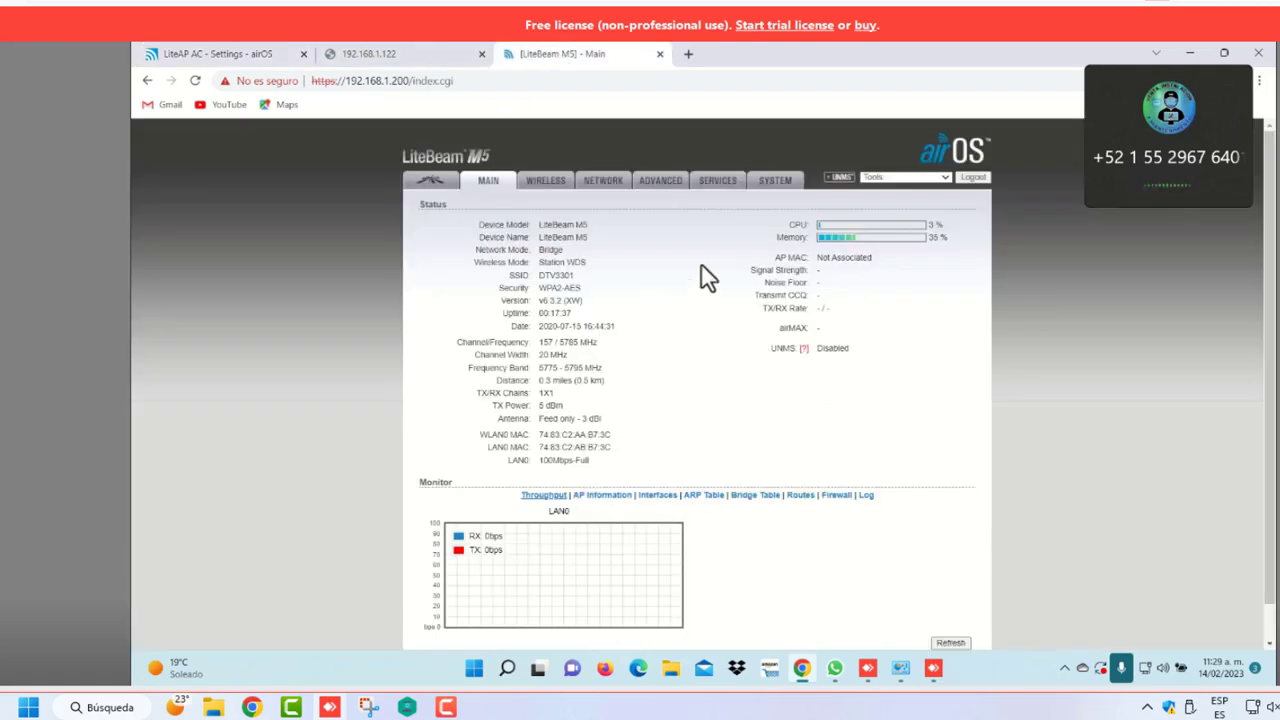
pyautogui.click(554, 182)
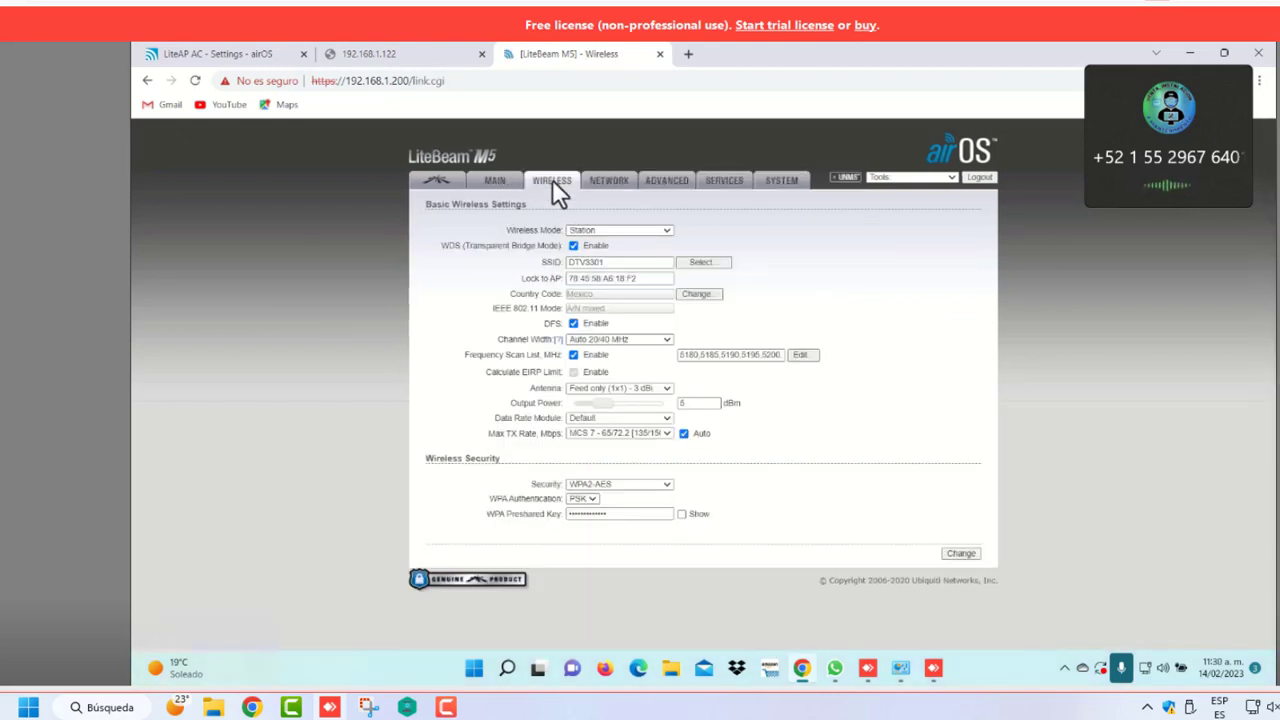
pyautogui.click(494, 185)
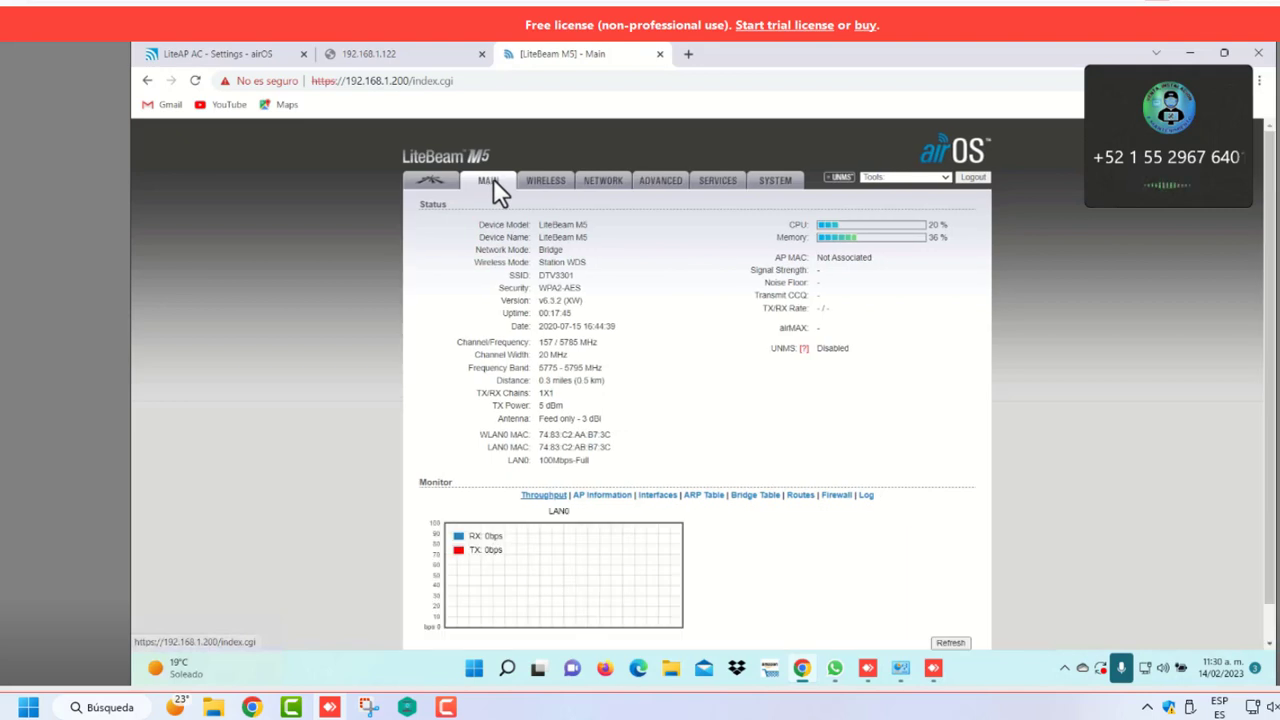
pyautogui.click(262, 52)
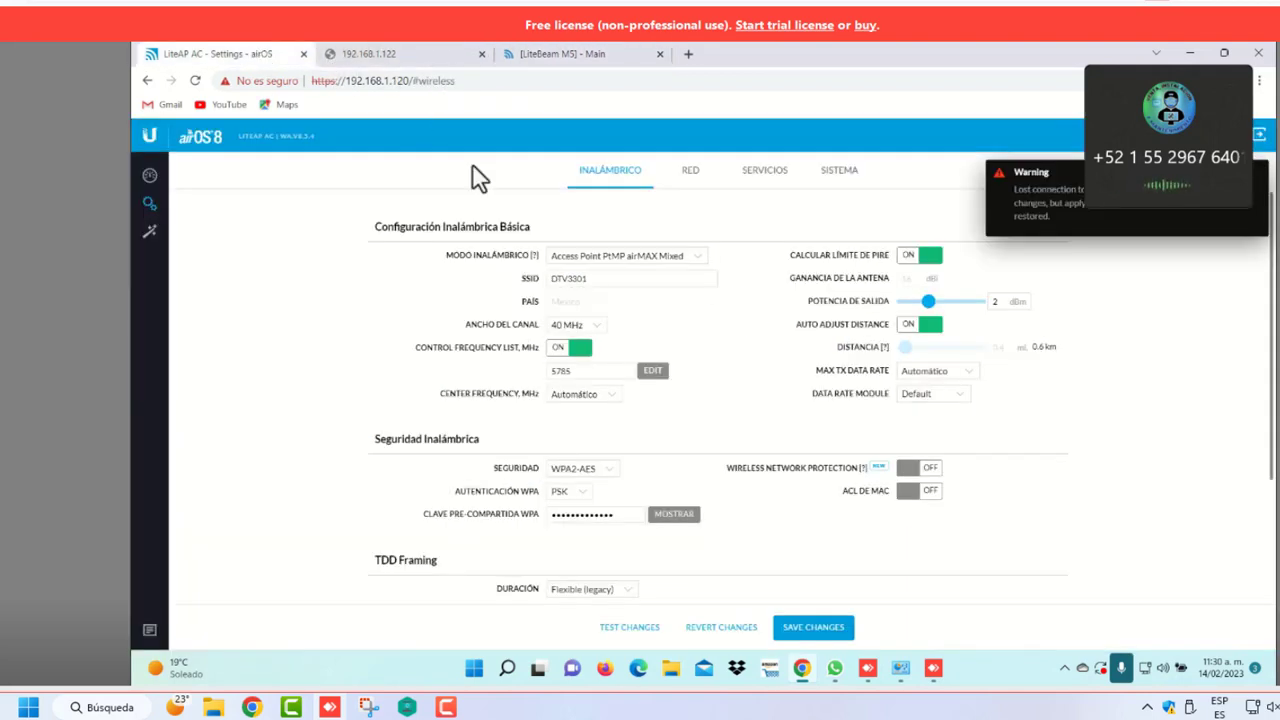
pyautogui.click(540, 56)
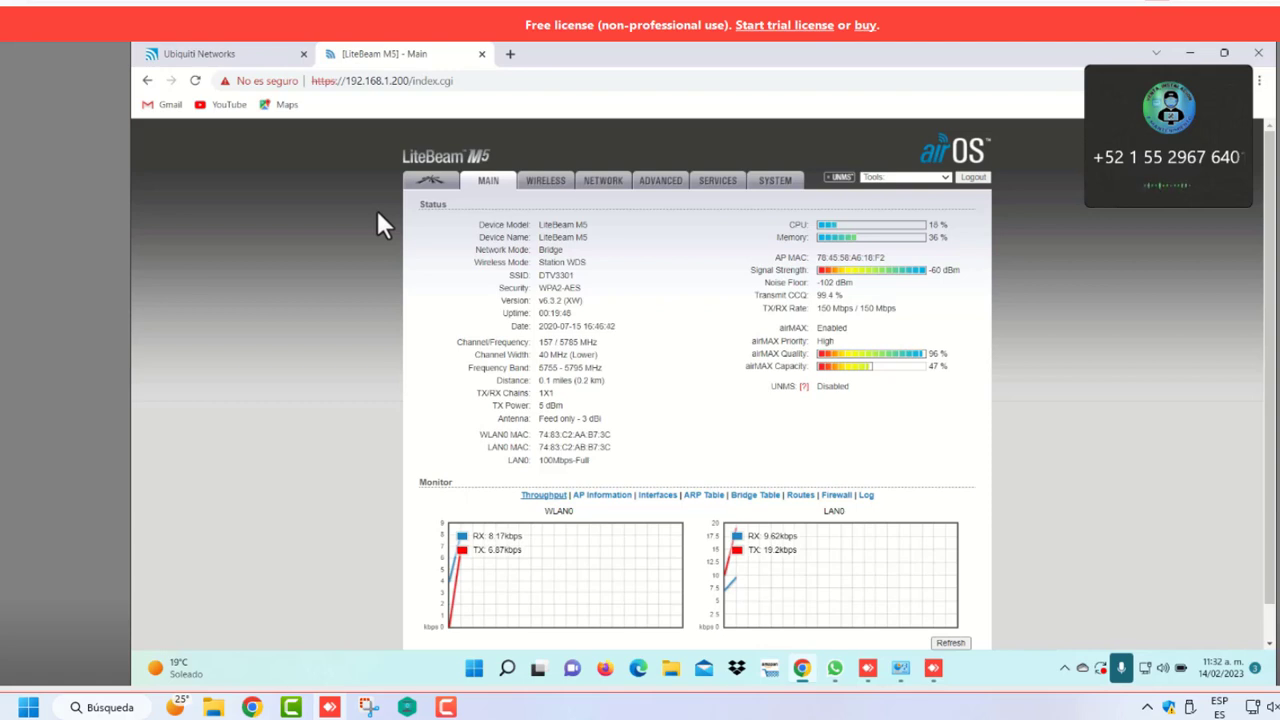
# Search Google for 'test de velocidad' in a new tab
pyautogui.click(510, 54)
pyautogui.click(575, 360)
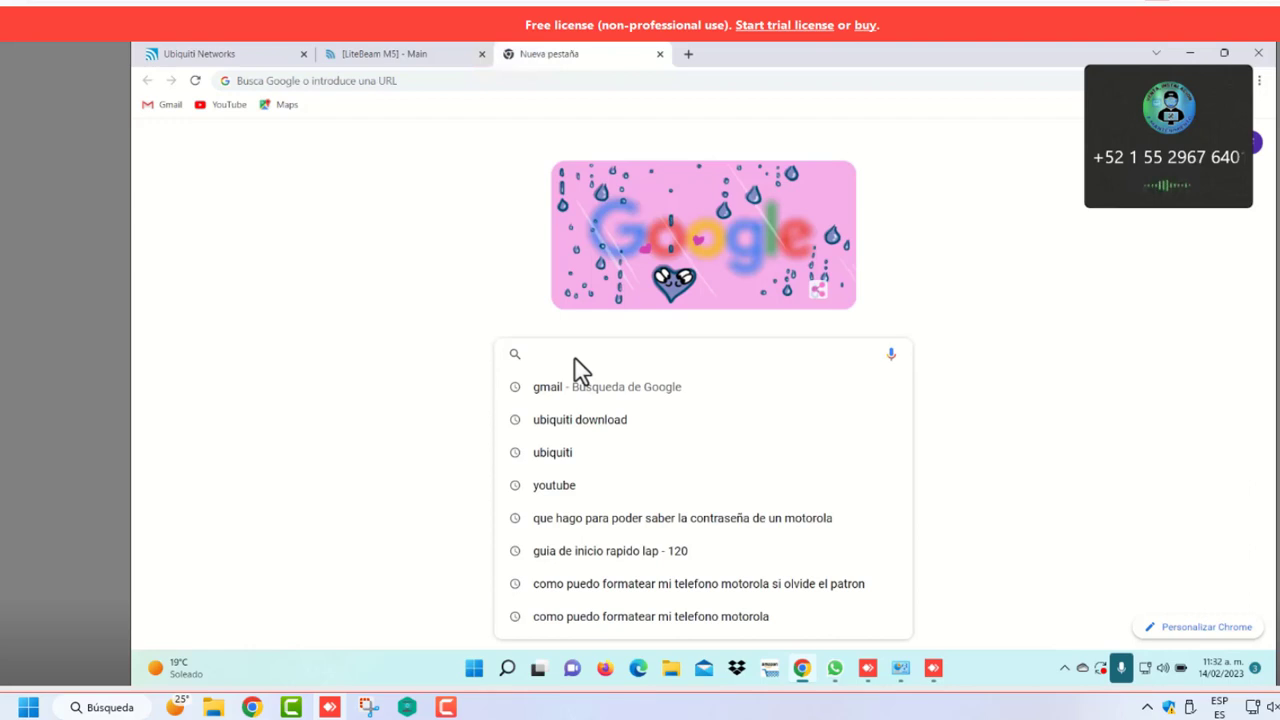
pyautogui.write('test')
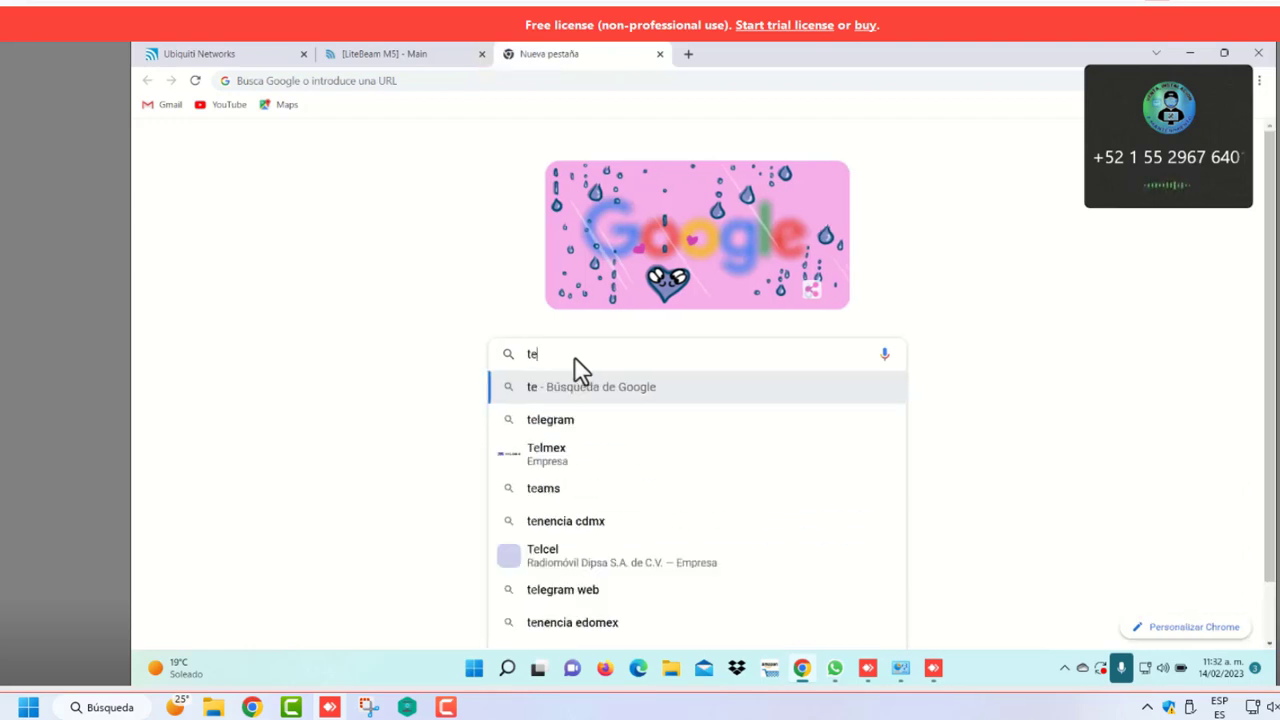
pyautogui.click(599, 424)
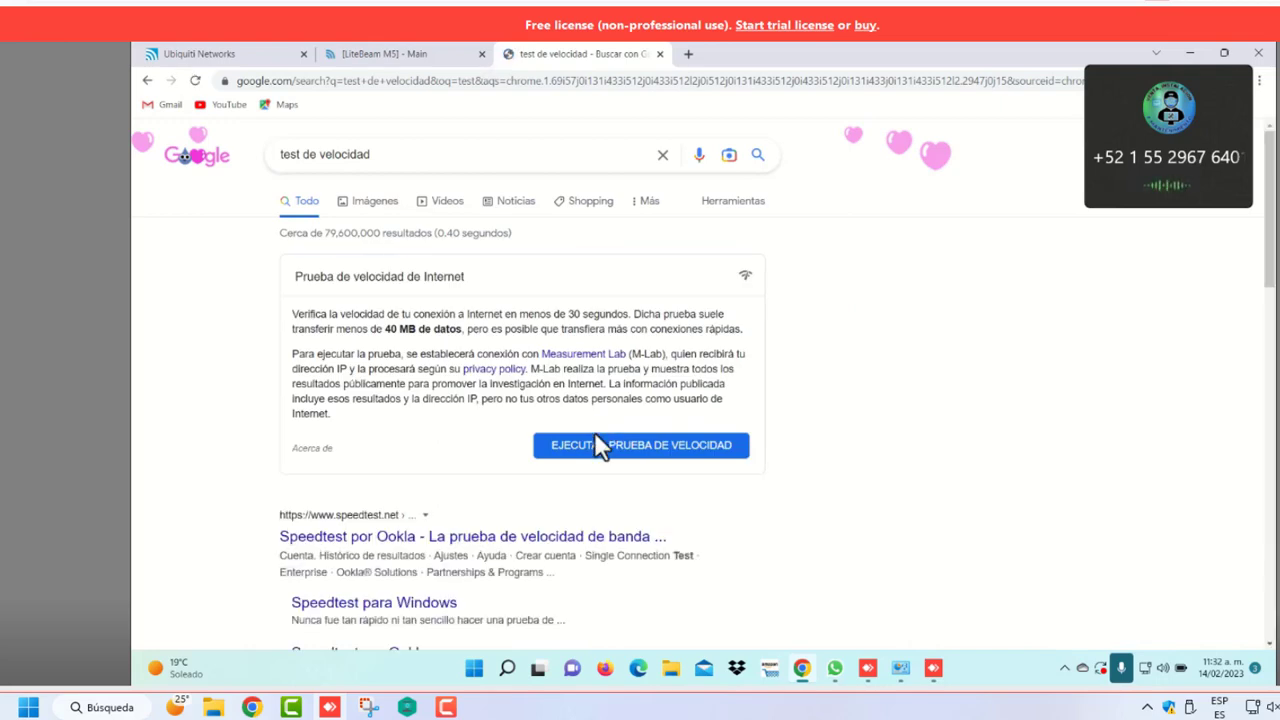
# Run the Speedtest por Ookla test and watch the resulting LiteBeam M5 traffic graphs
pyautogui.click(385, 545)
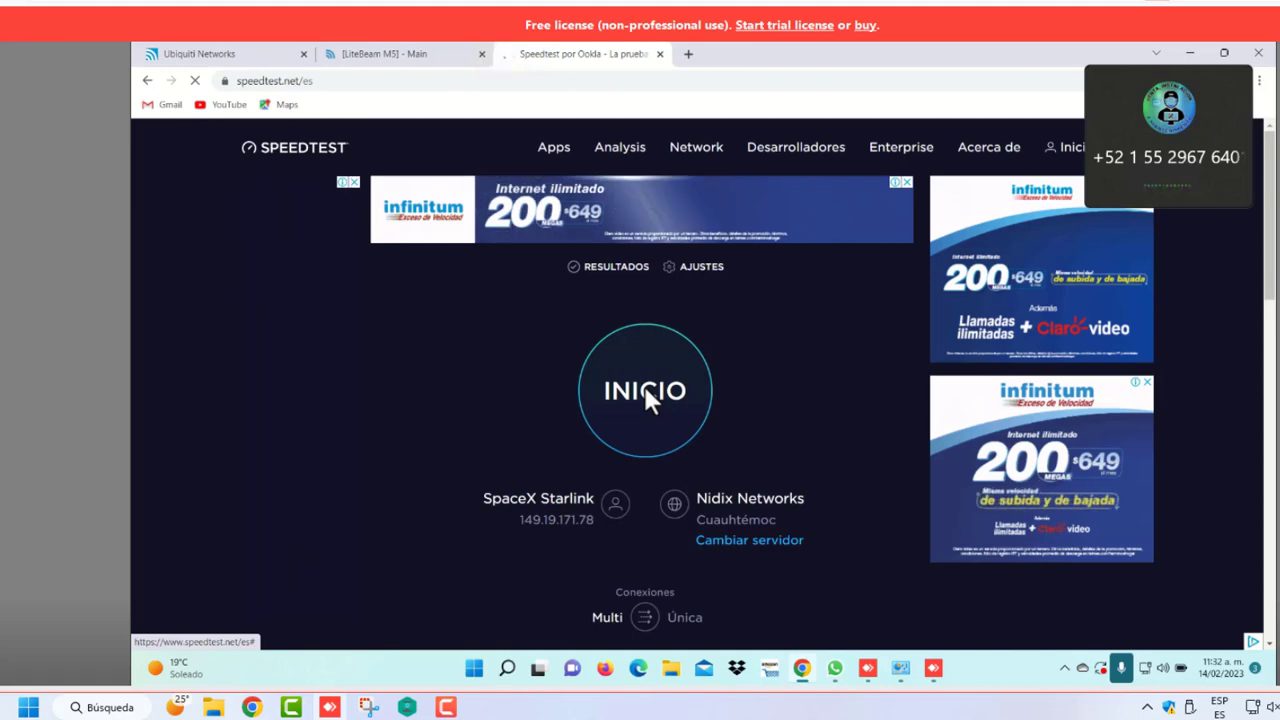
pyautogui.click(645, 392)
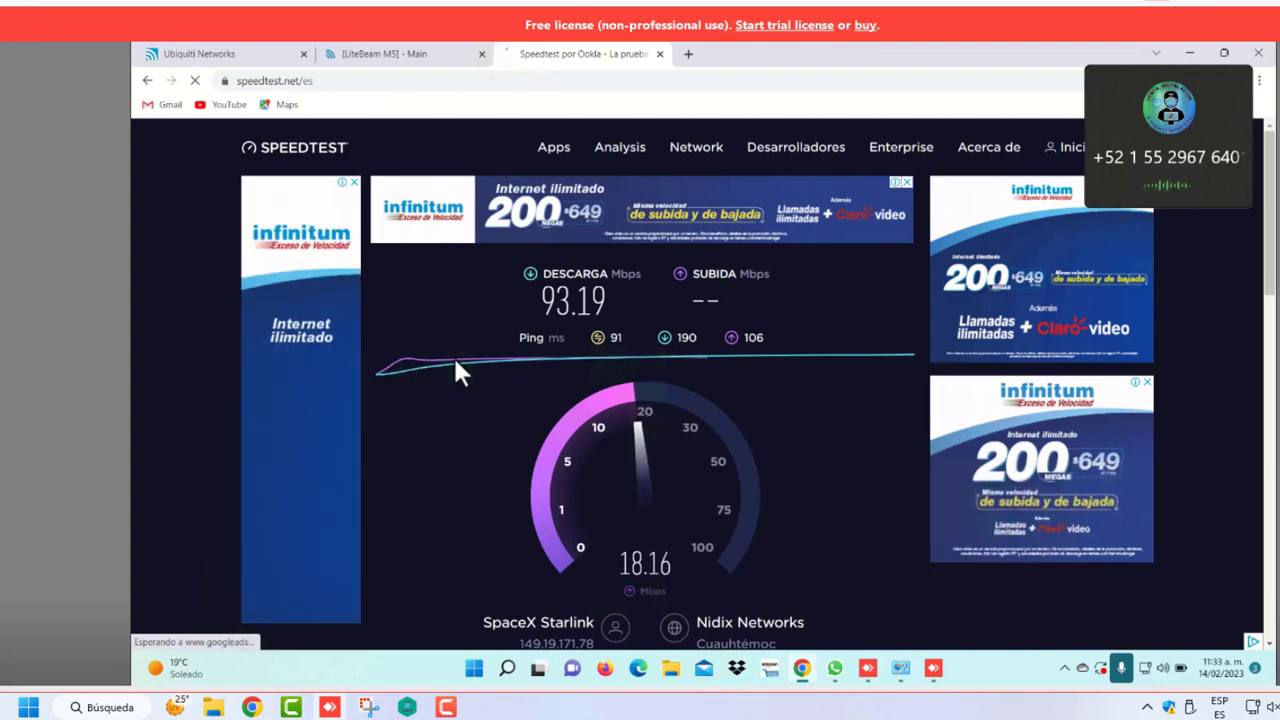
pyautogui.click(382, 55)
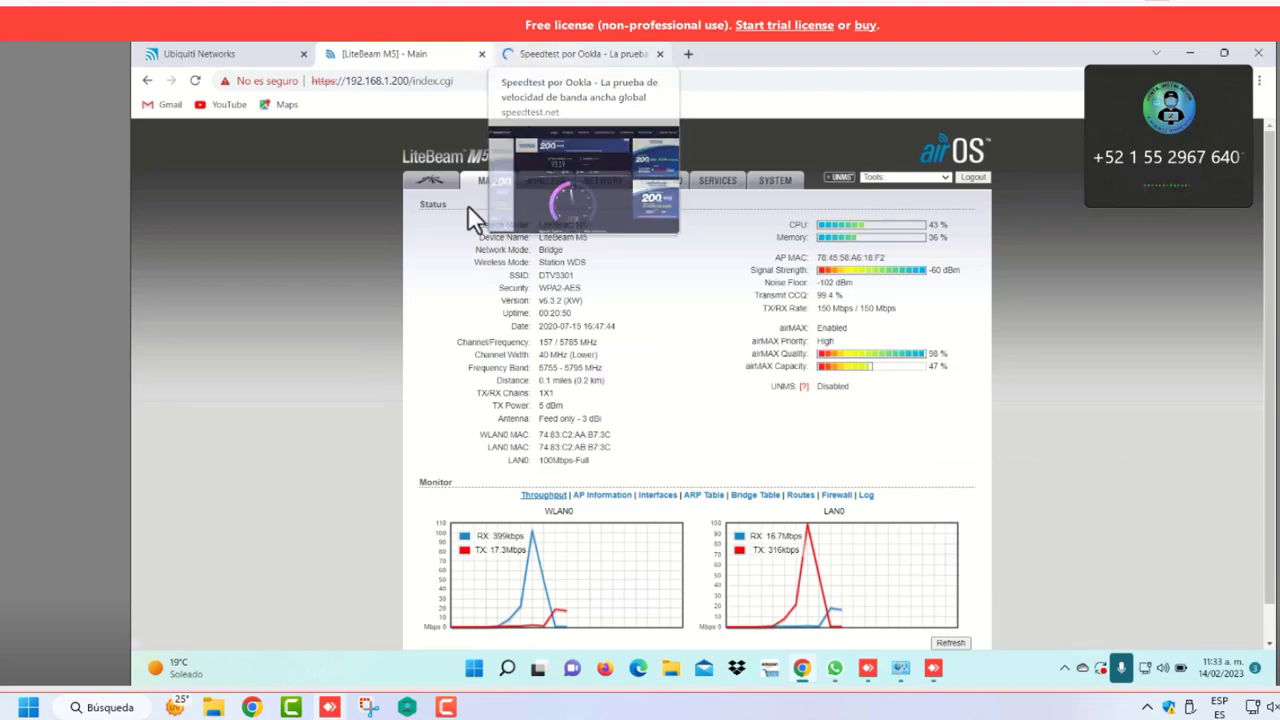
# Highlight the 93.19 Mbps download and 17.72 Mbps upload results, then return to the LiteBeam tab
pyautogui.hotkey('ctrl', 'Tab')
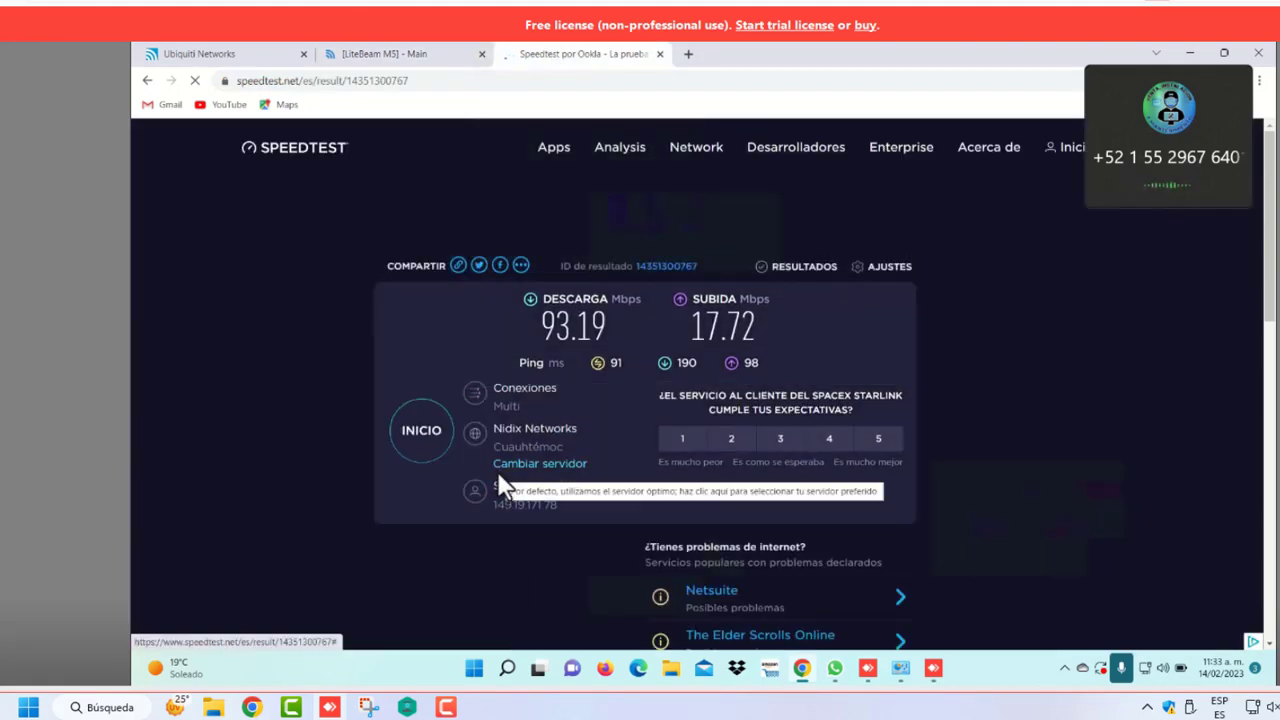
pyautogui.moveTo(545, 316); pyautogui.dragTo(760, 338)
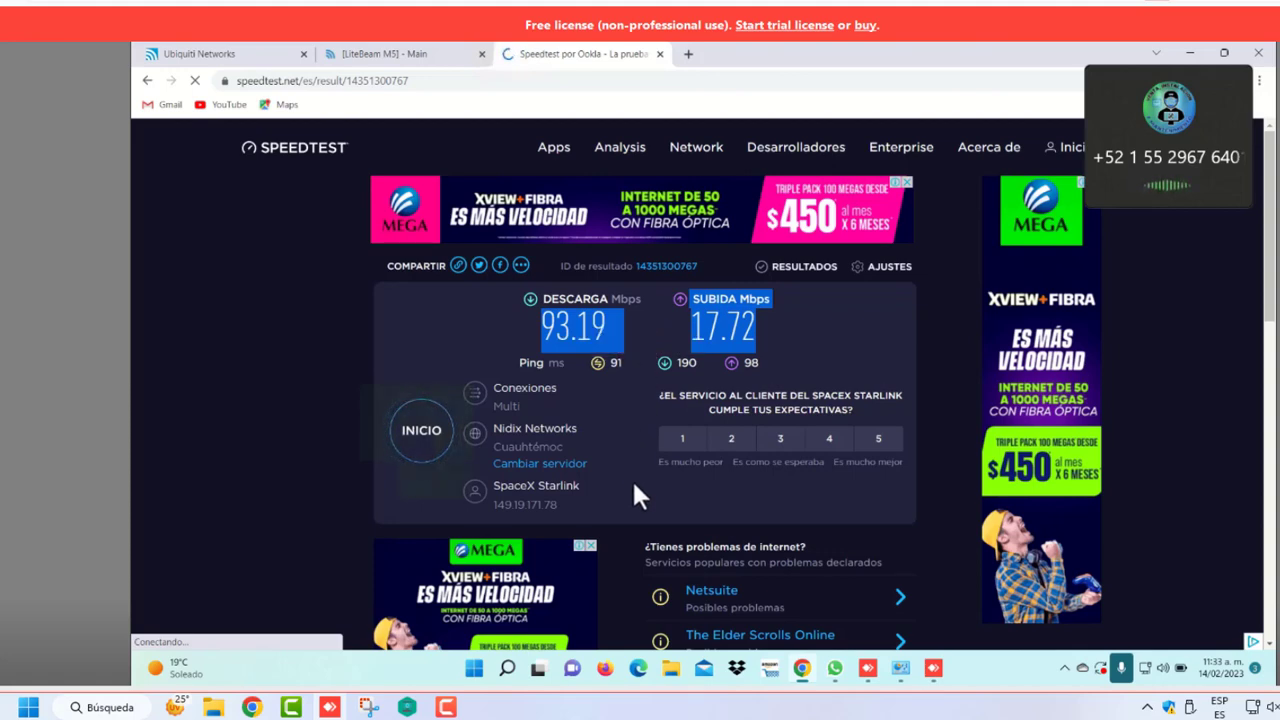
pyautogui.click(288, 350)
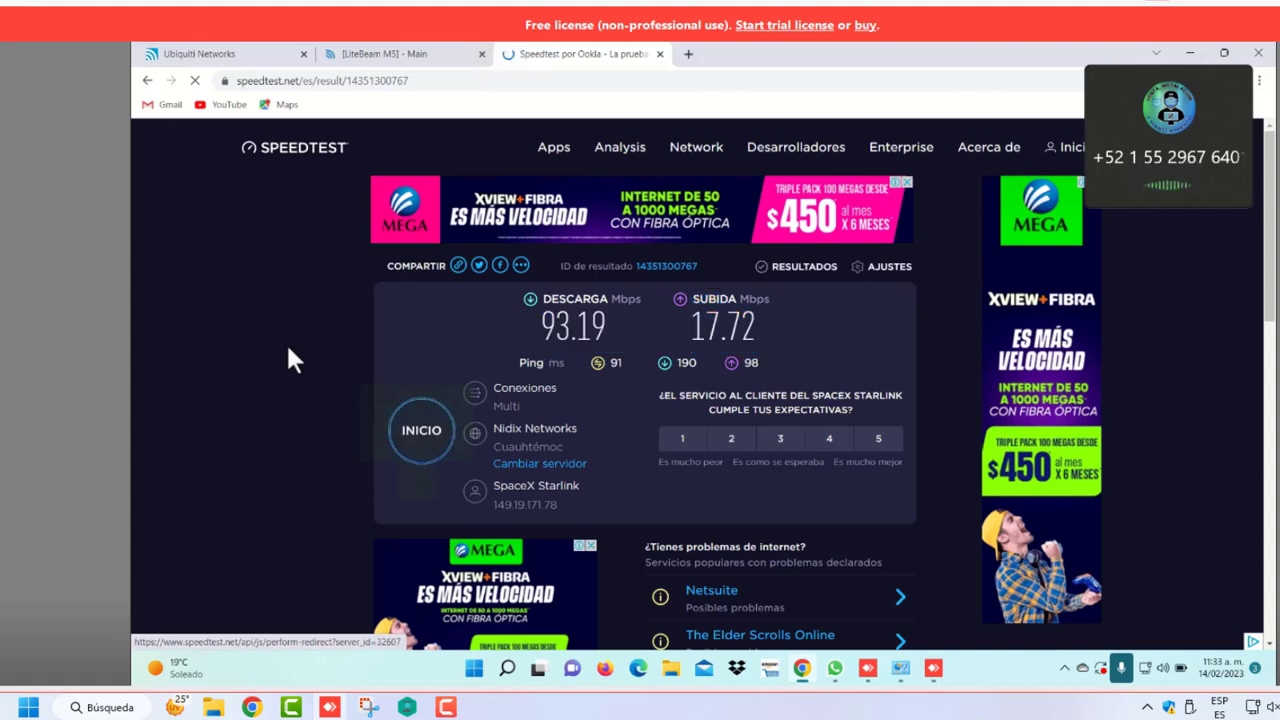
pyautogui.click(412, 55)
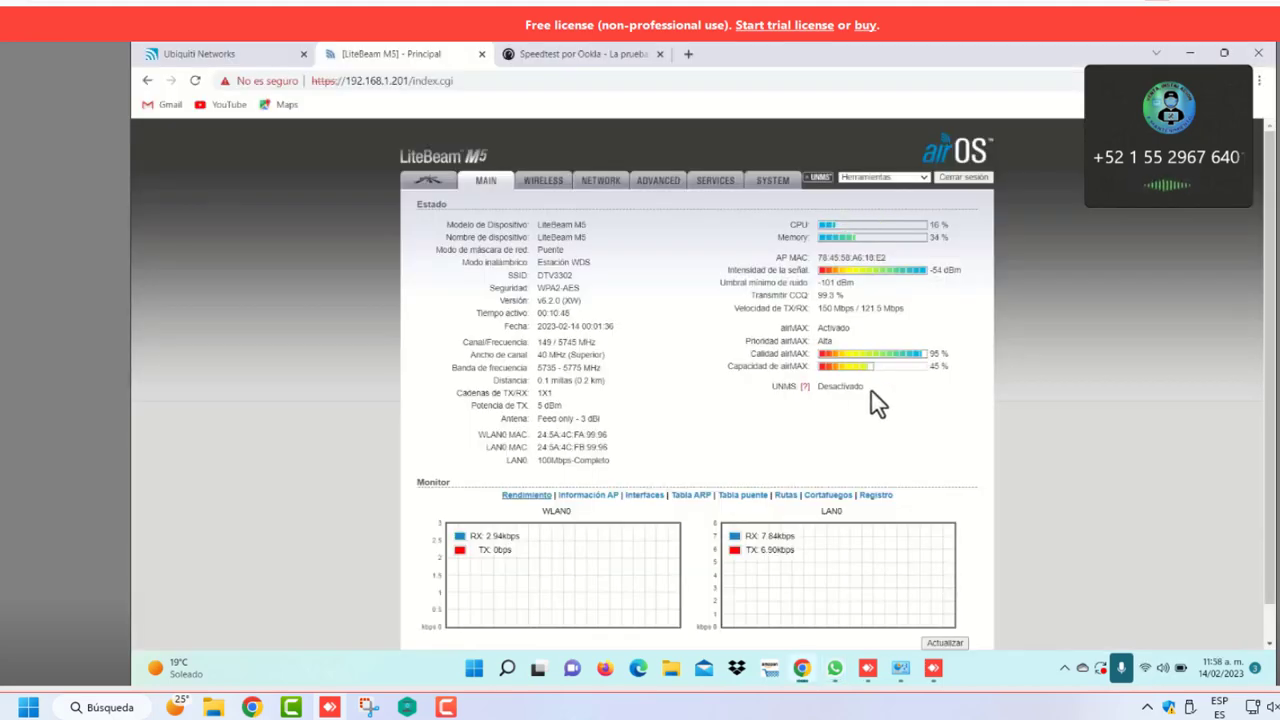
# Set the Ethernet adapter's IPv4 and DNS to obtain addresses automatically
pyautogui.click(890, 667)
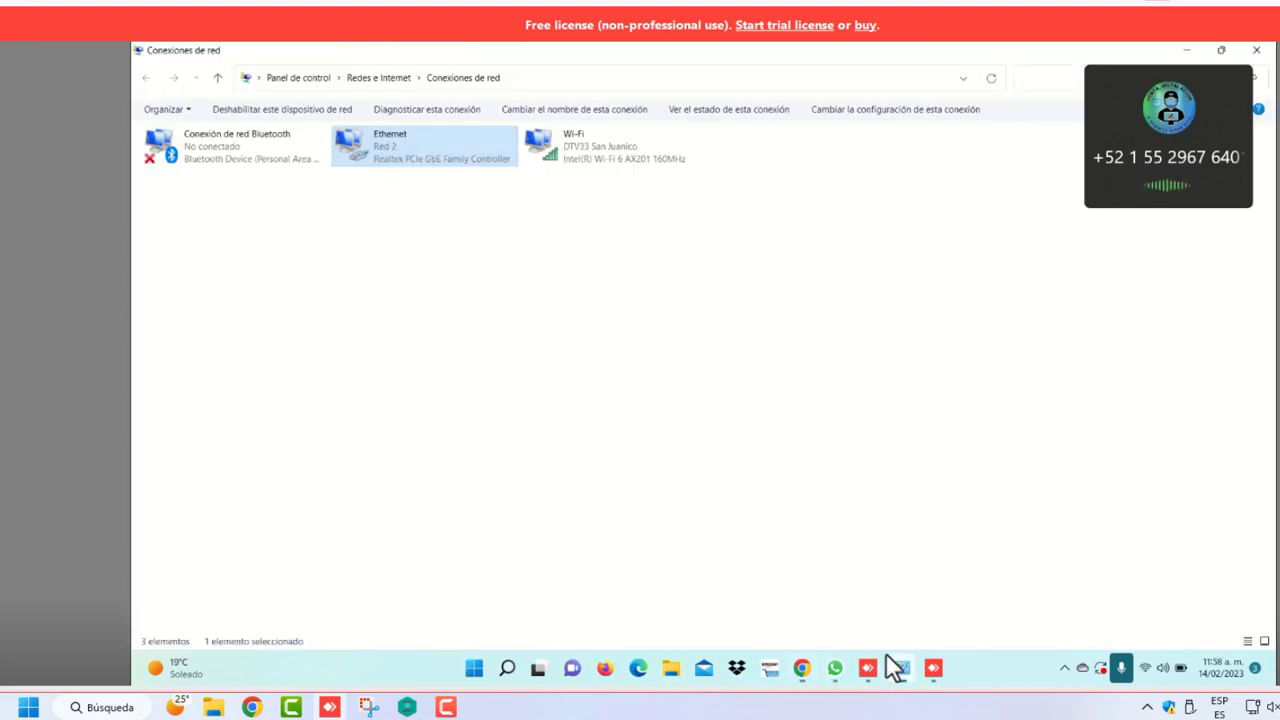
pyautogui.rightClick(441, 155)
pyautogui.click(503, 302)
pyautogui.click(313, 281)
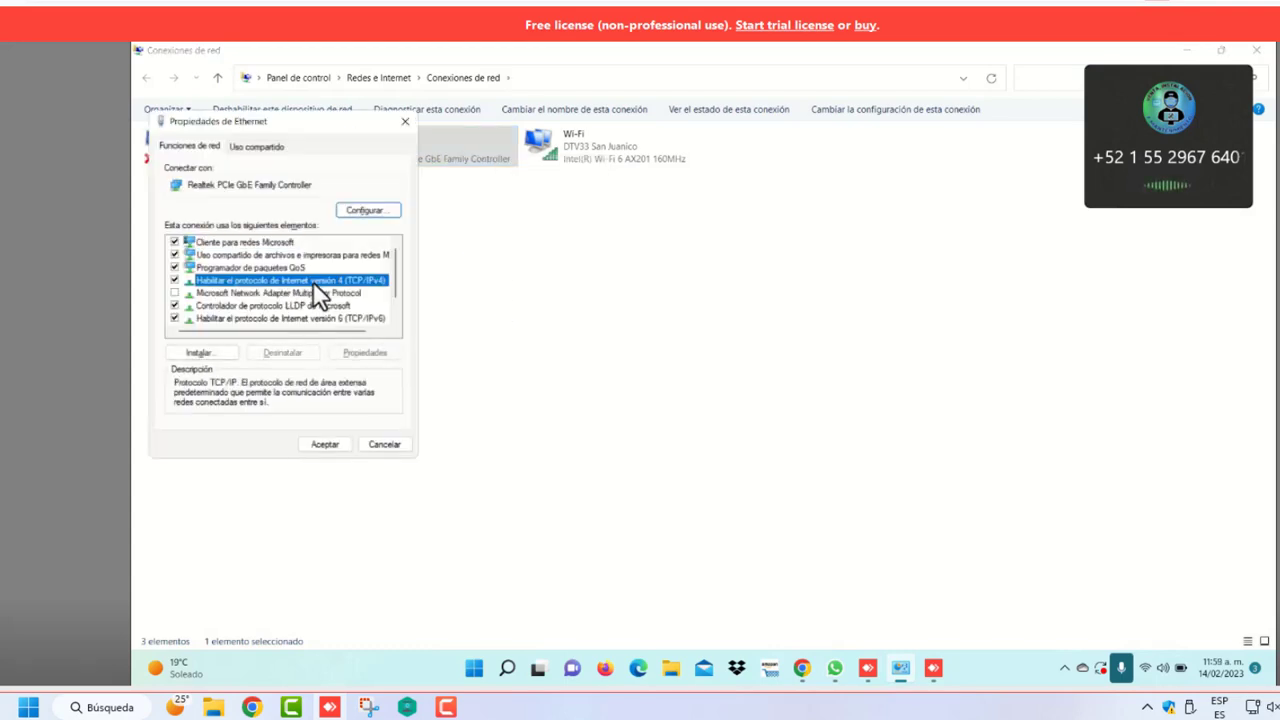
pyautogui.click(368, 351)
pyautogui.click(205, 270)
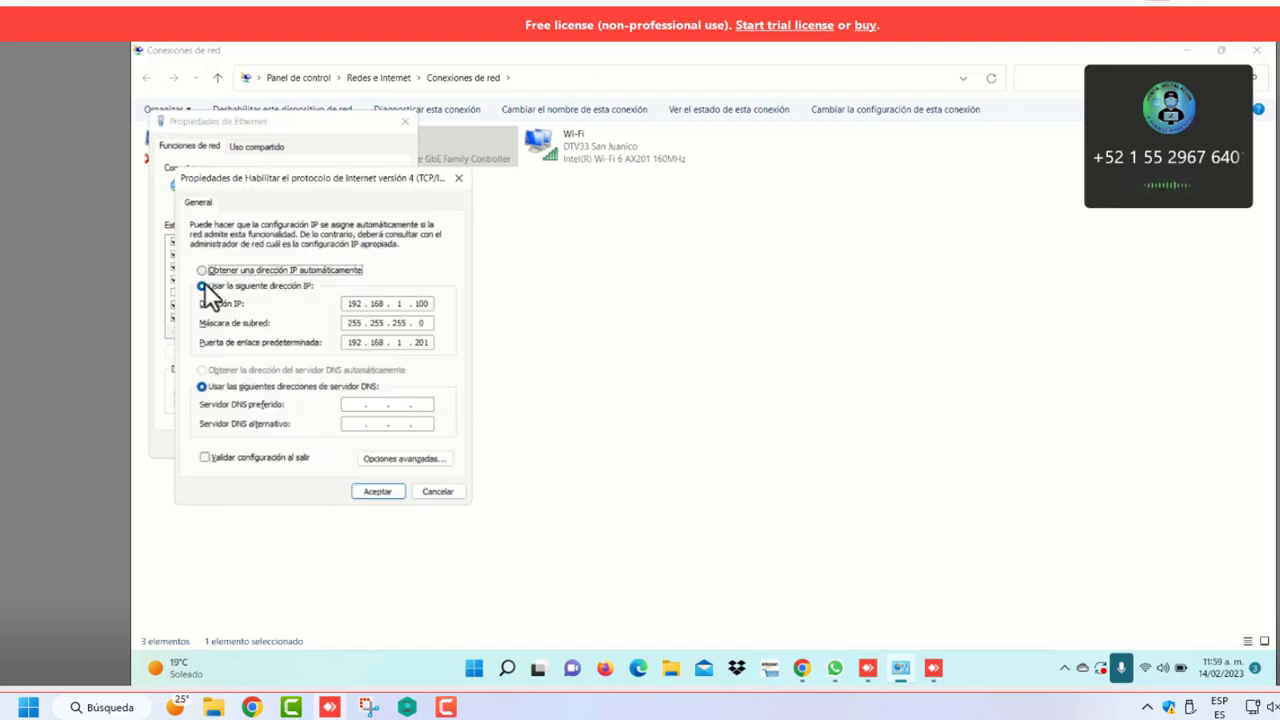
pyautogui.click(203, 370)
pyautogui.click(368, 492)
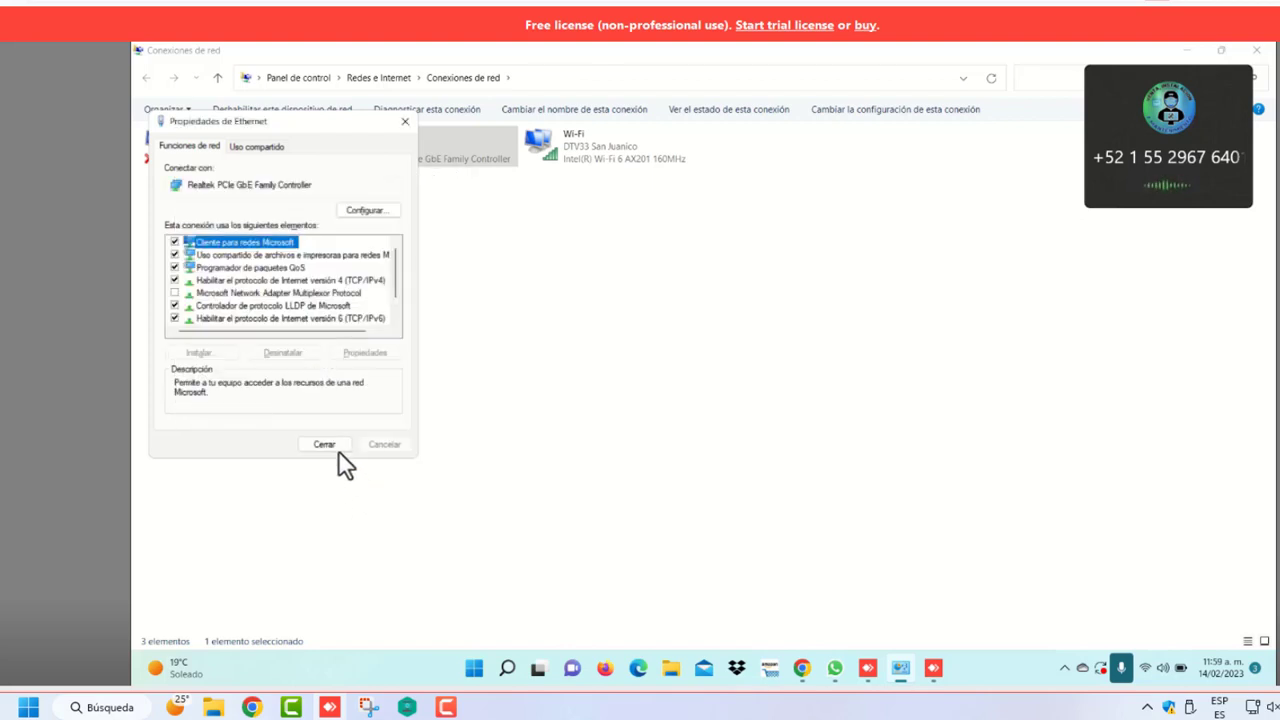
pyautogui.click(333, 445)
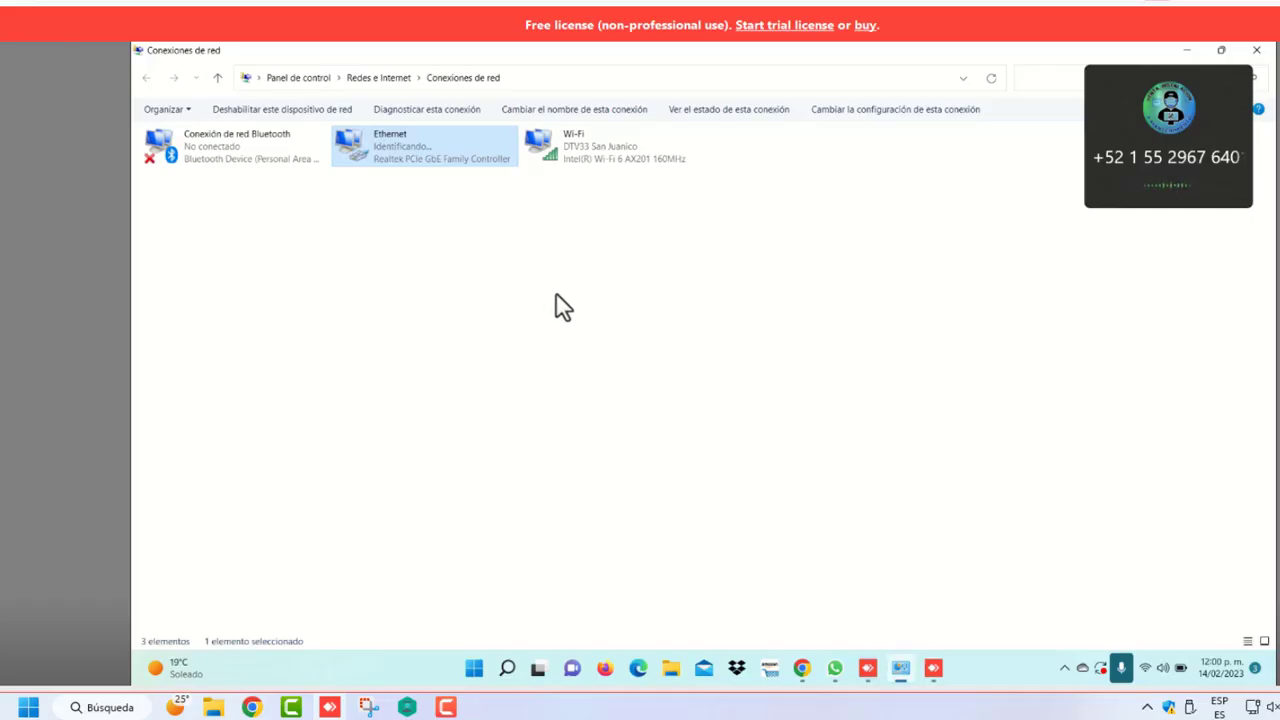
# Give Ethernet static IP 192.168.1.100, mask 255.255.255.0 and gateway 192.168.1.201
pyautogui.rightClick(383, 156)
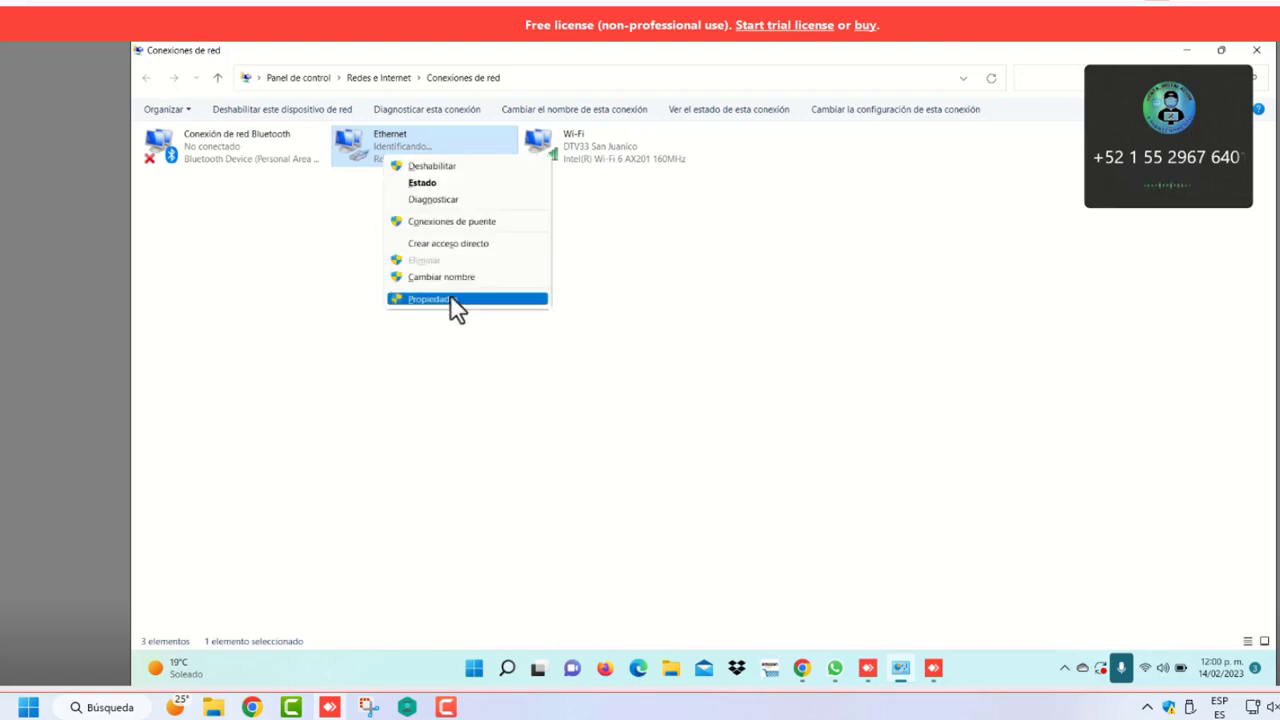
pyautogui.click(450, 299)
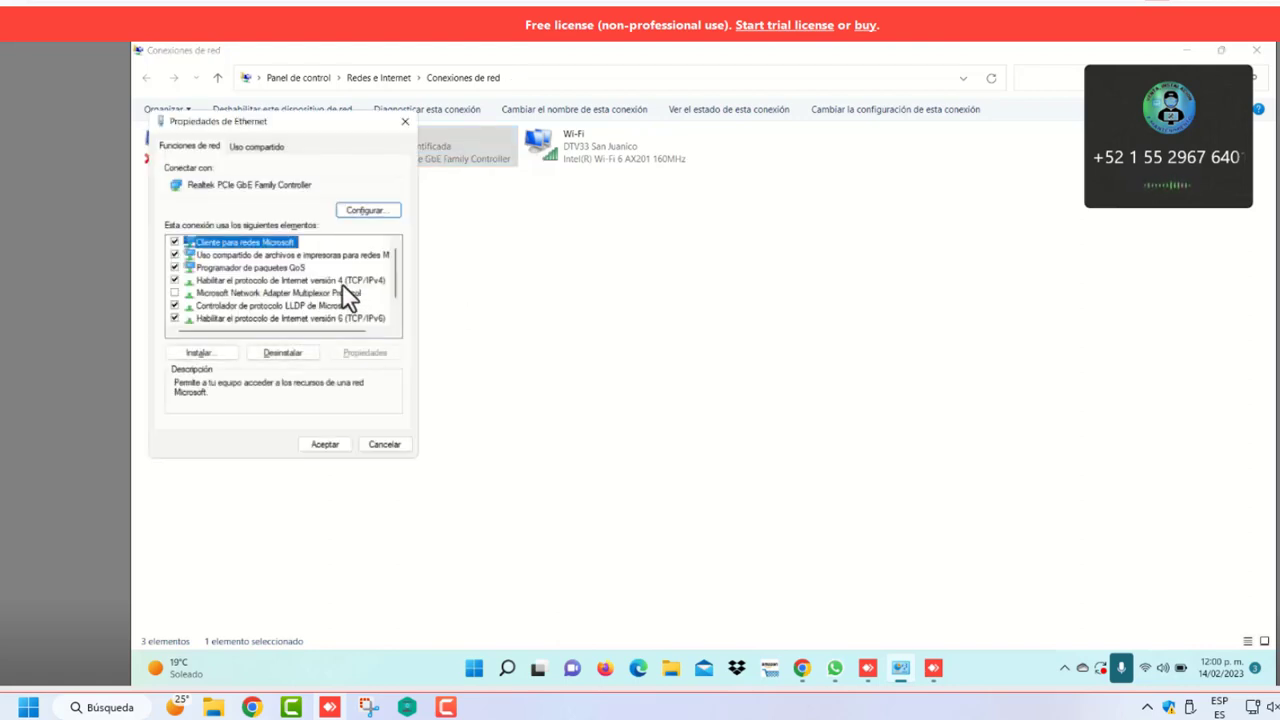
pyautogui.click(342, 282)
pyautogui.click(366, 353)
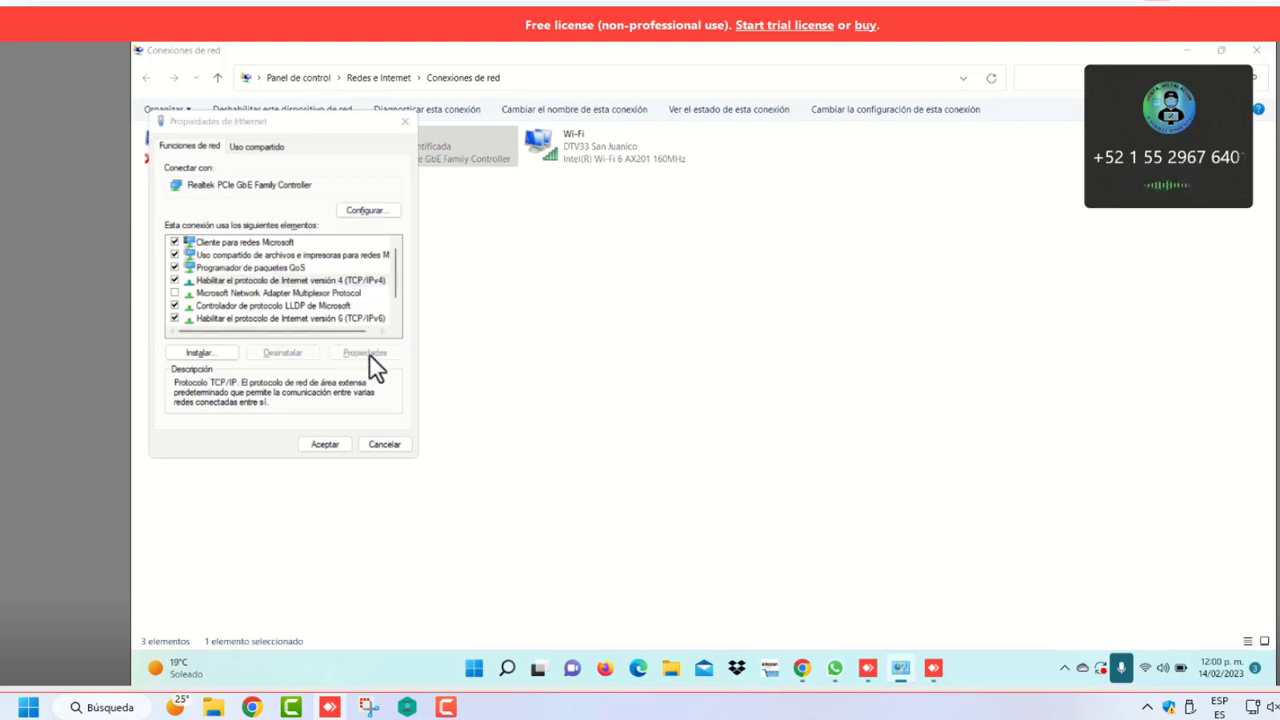
pyautogui.click(202, 286)
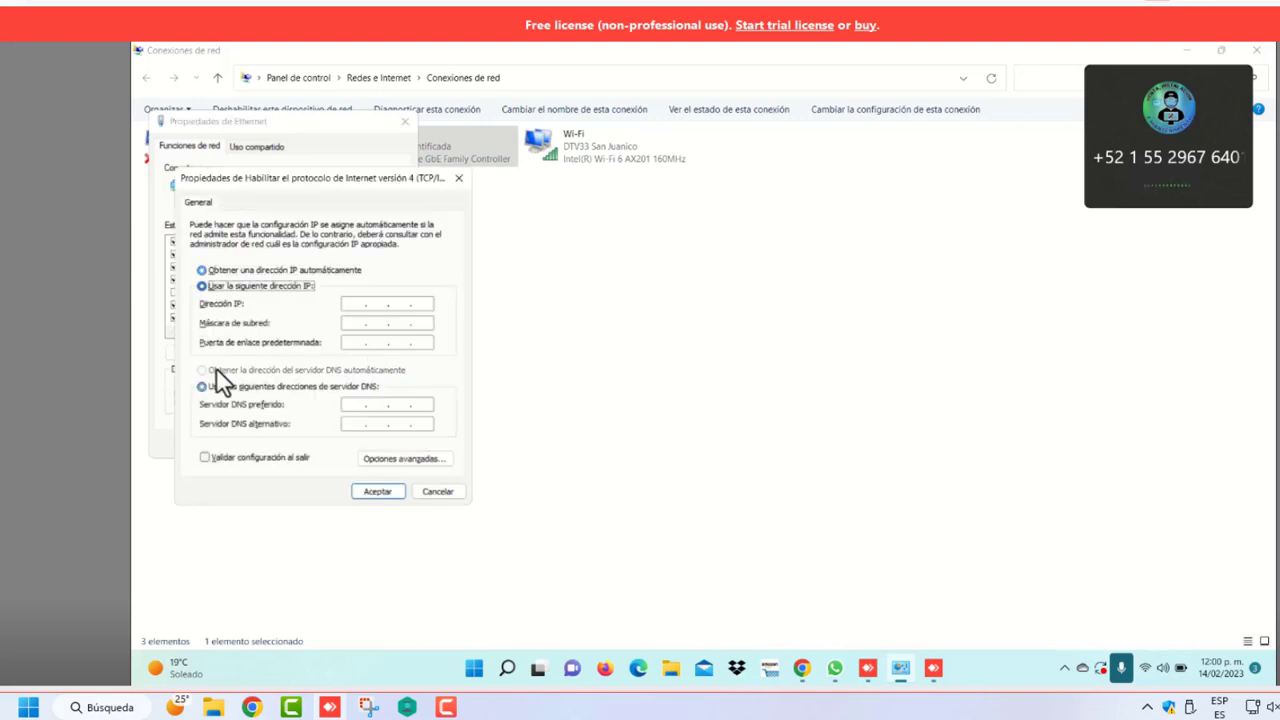
pyautogui.click(354, 304)
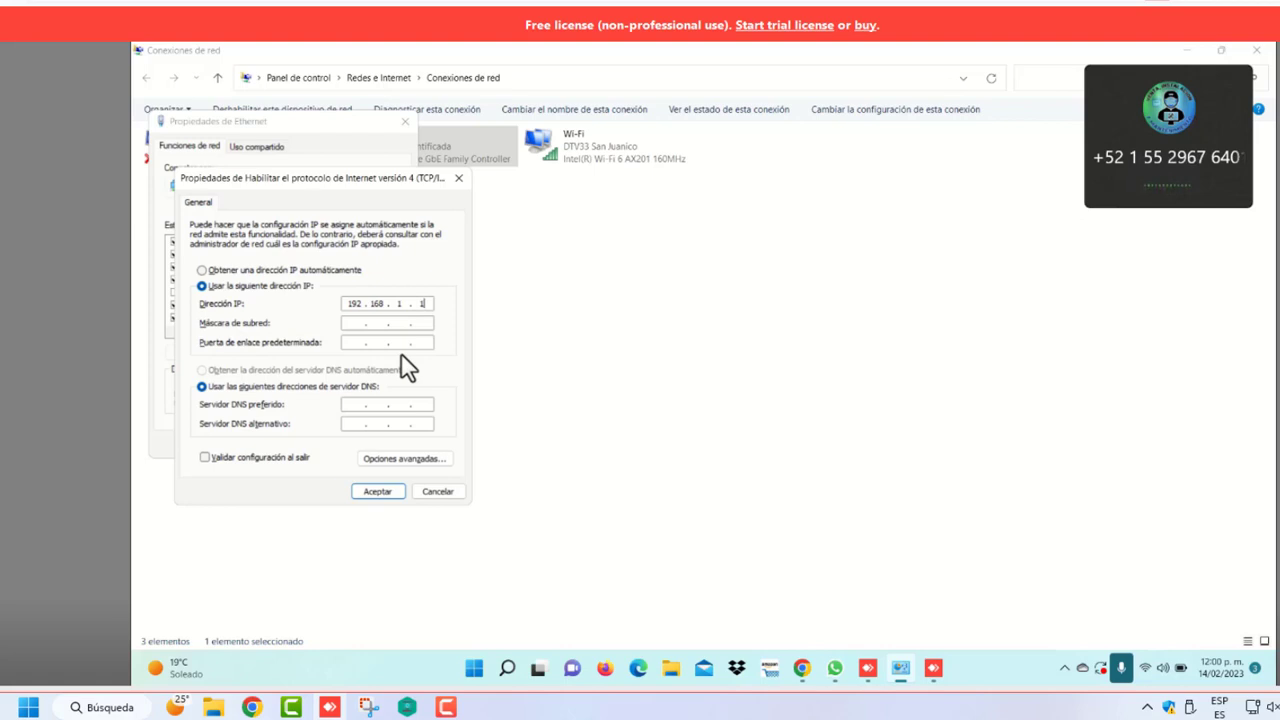
pyautogui.press('Tab')
pyautogui.press('Tab')
pyautogui.write('192 . 168 . 1 . 201')
pyautogui.click(394, 492)
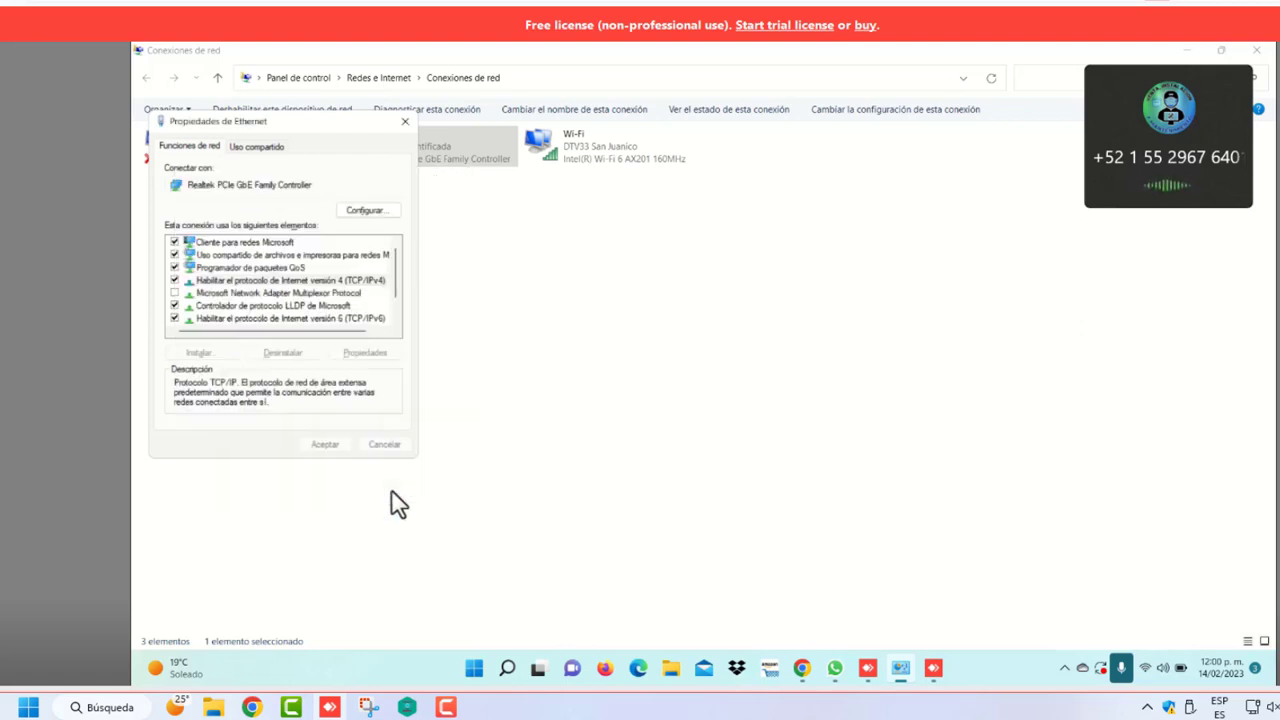
pyautogui.click(325, 444)
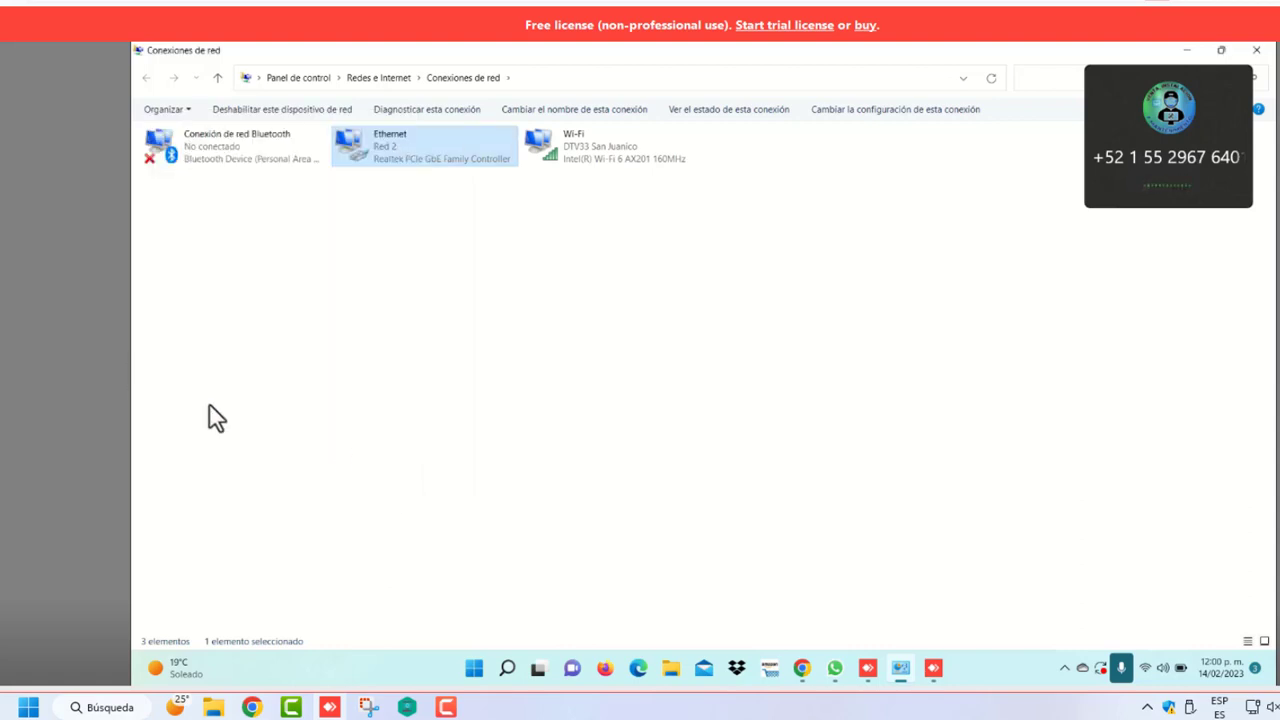
# Reload the LiteBeam M5 page at 192.168.1.201 and review its Wireless and Network tabs
pyautogui.click(802, 669)
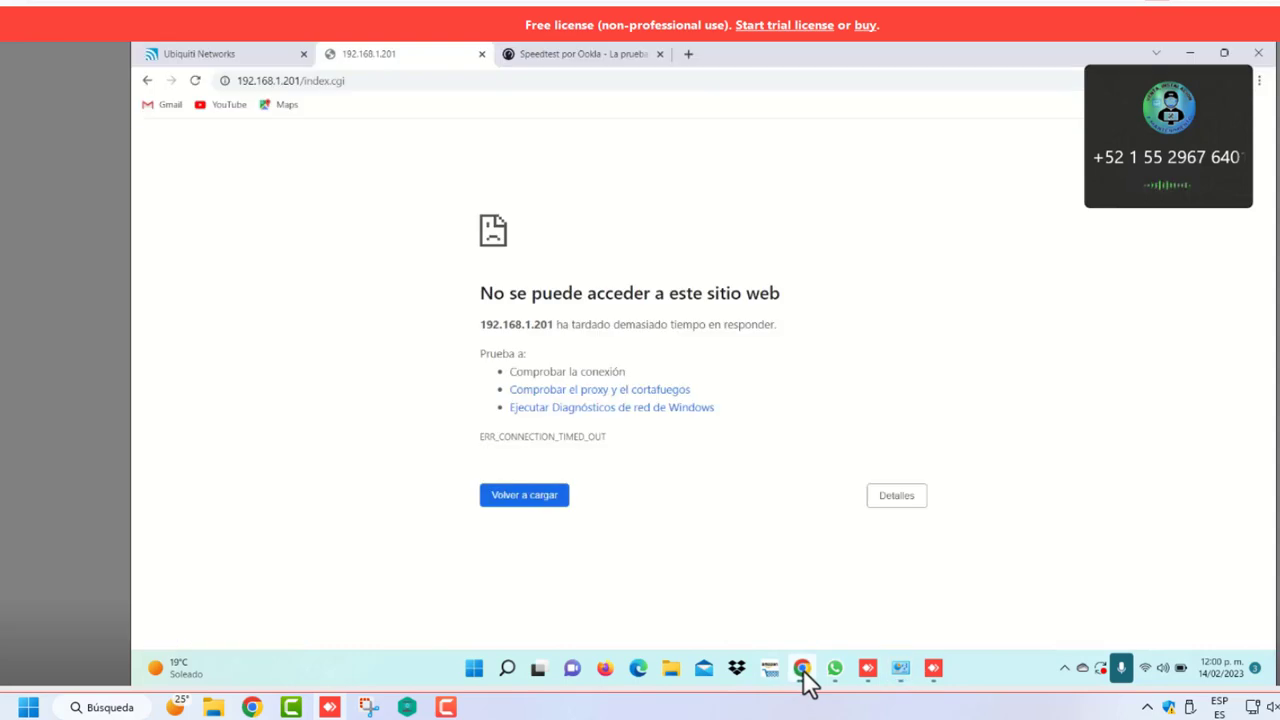
pyautogui.click(513, 505)
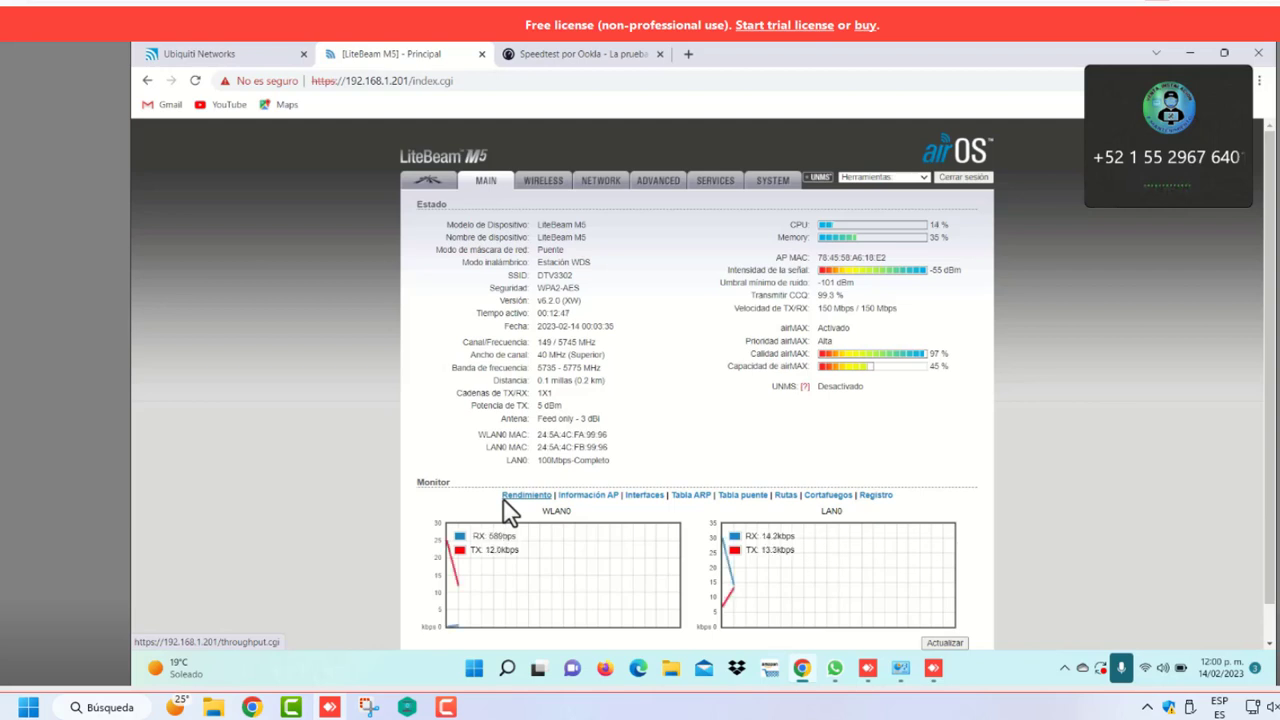
pyautogui.click(538, 182)
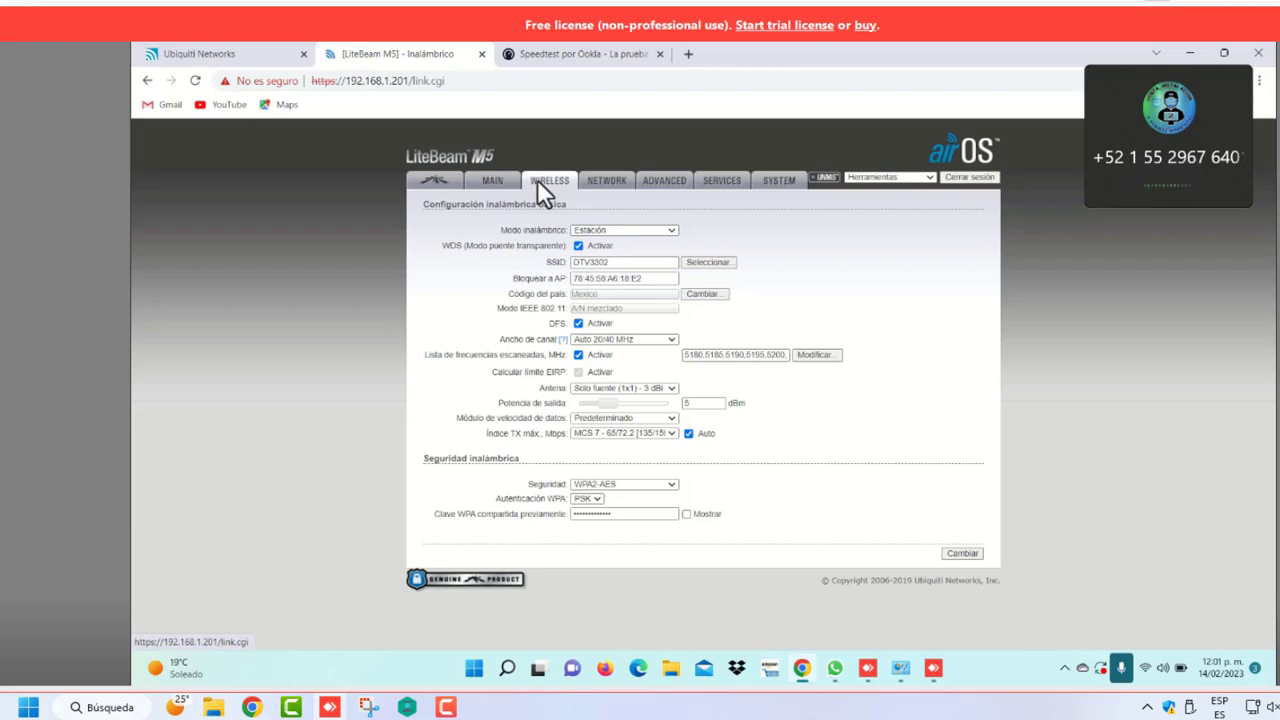
pyautogui.click(605, 181)
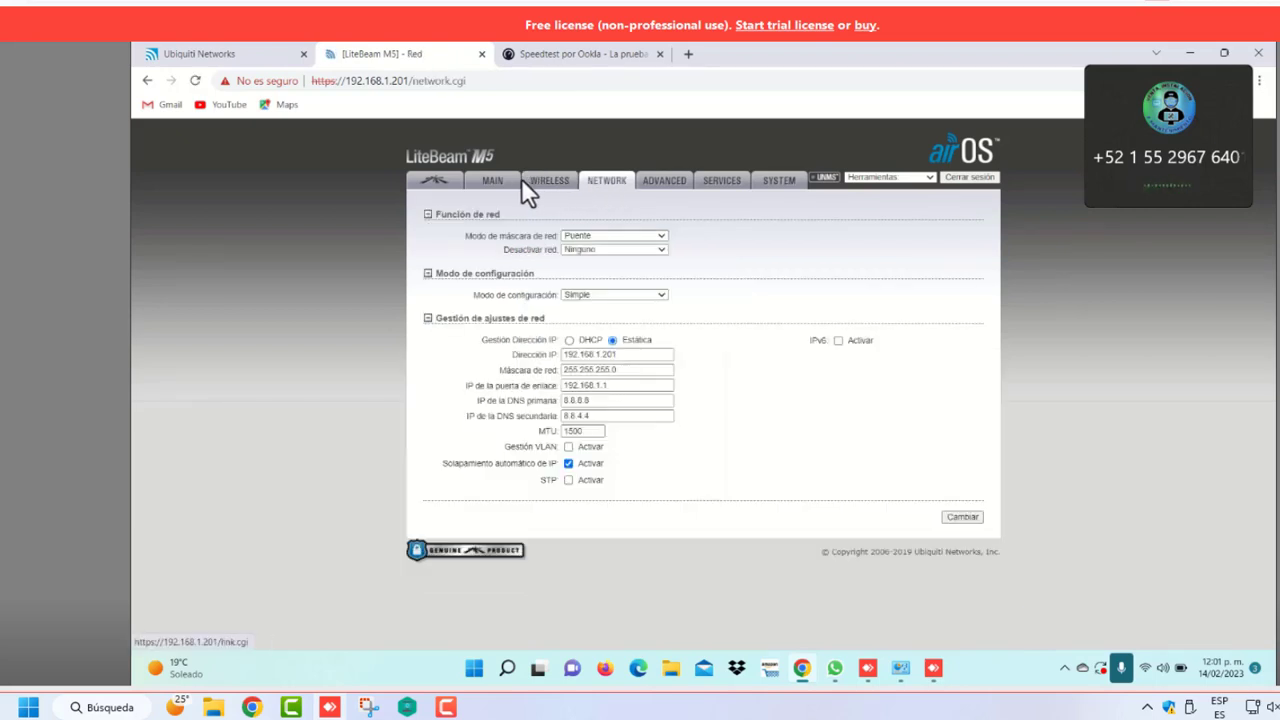
pyautogui.click(491, 182)
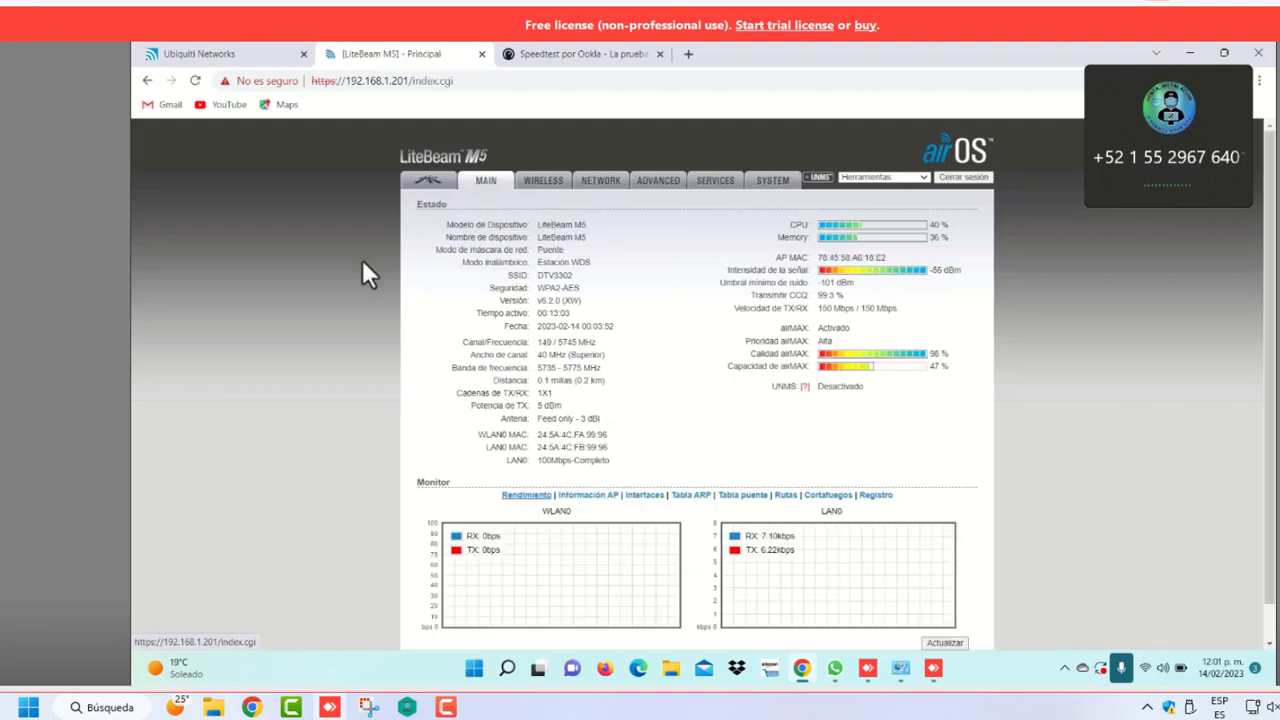
# Load the LiteAP AC login at 192.168.1.122 and fill in a saved username
pyautogui.click(239, 53)
pyautogui.click(435, 82)
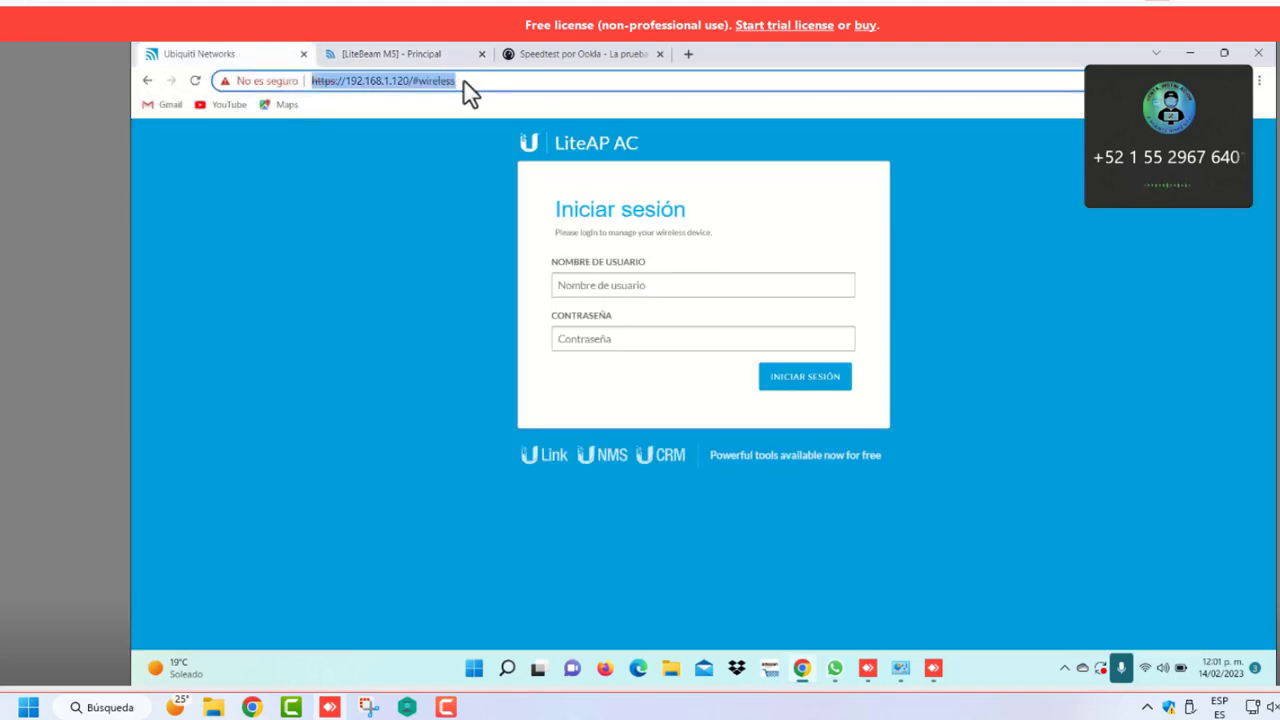
pyautogui.click(478, 84)
pyautogui.press('BackSpace')
pyautogui.press('BackSpace')
pyautogui.press('BackSpace')
pyautogui.press('BackSpace')
pyautogui.press('BackSpace')
pyautogui.press('BackSpace')
pyautogui.press('BackSpace')
pyautogui.press('BackSpace')
pyautogui.press('BackSpace')
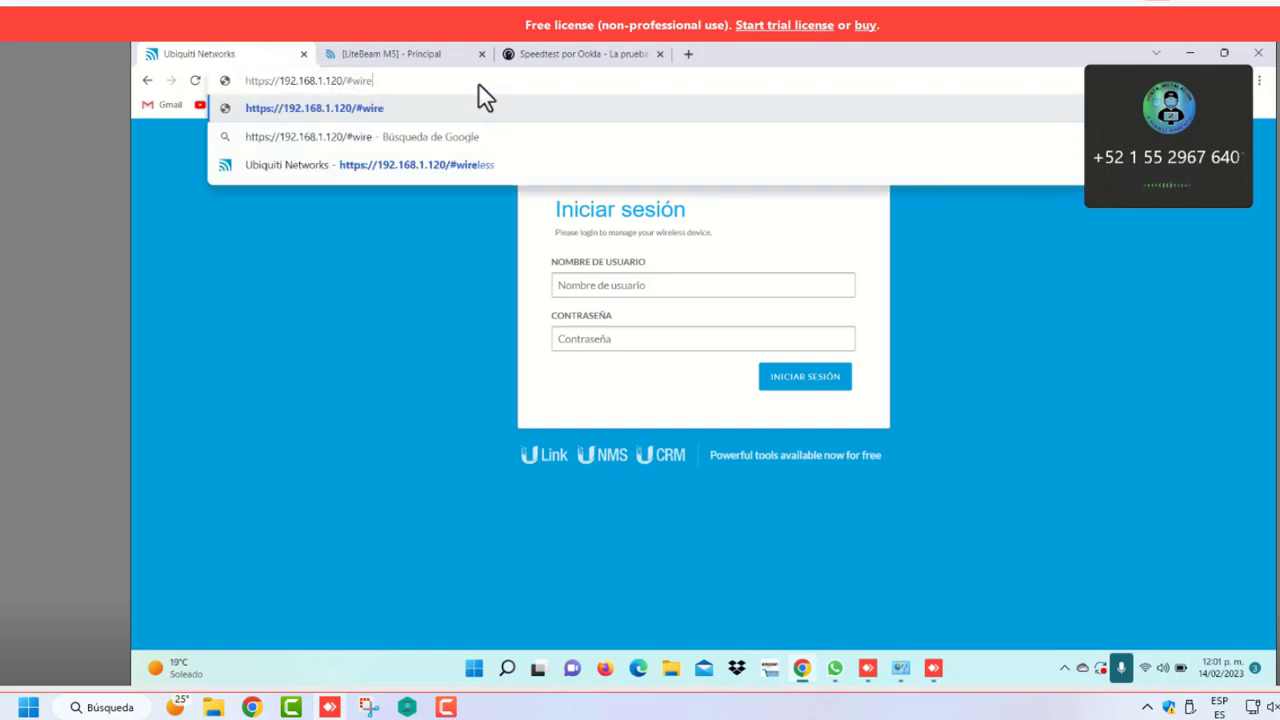
pyautogui.press('BackSpace')
pyautogui.press('BackSpace')
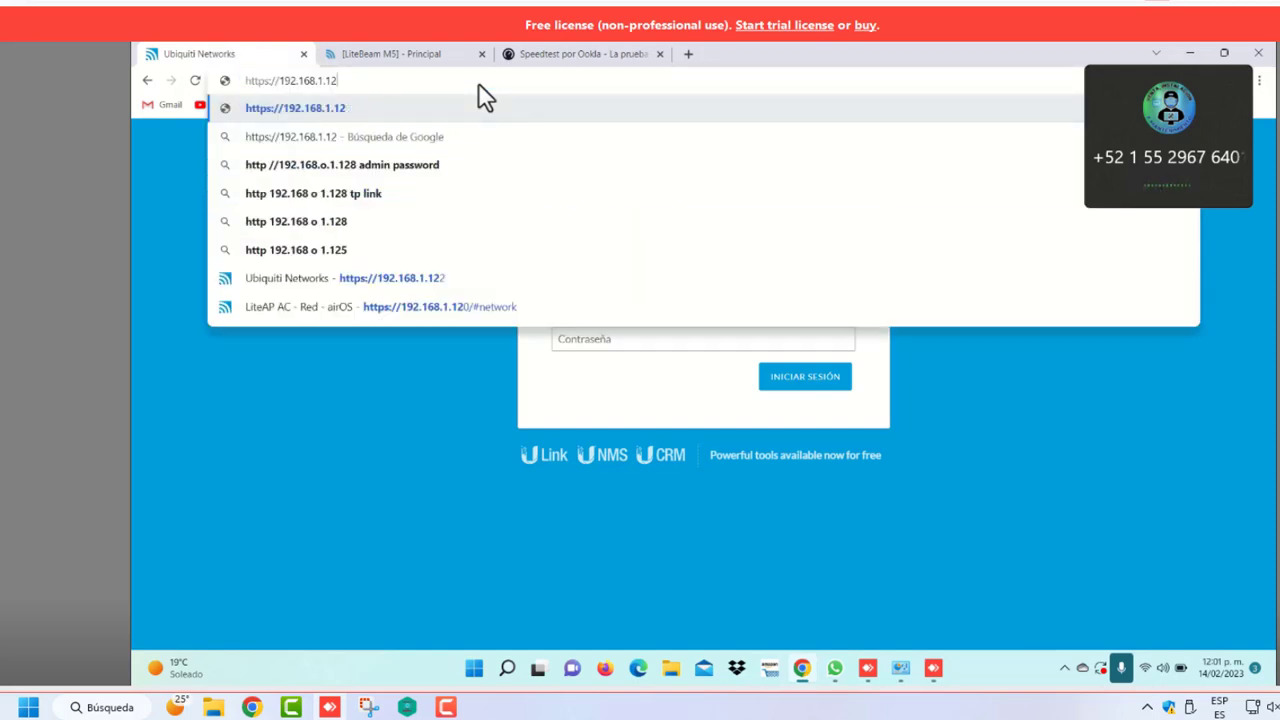
pyautogui.write('2')
pyautogui.press('Return')
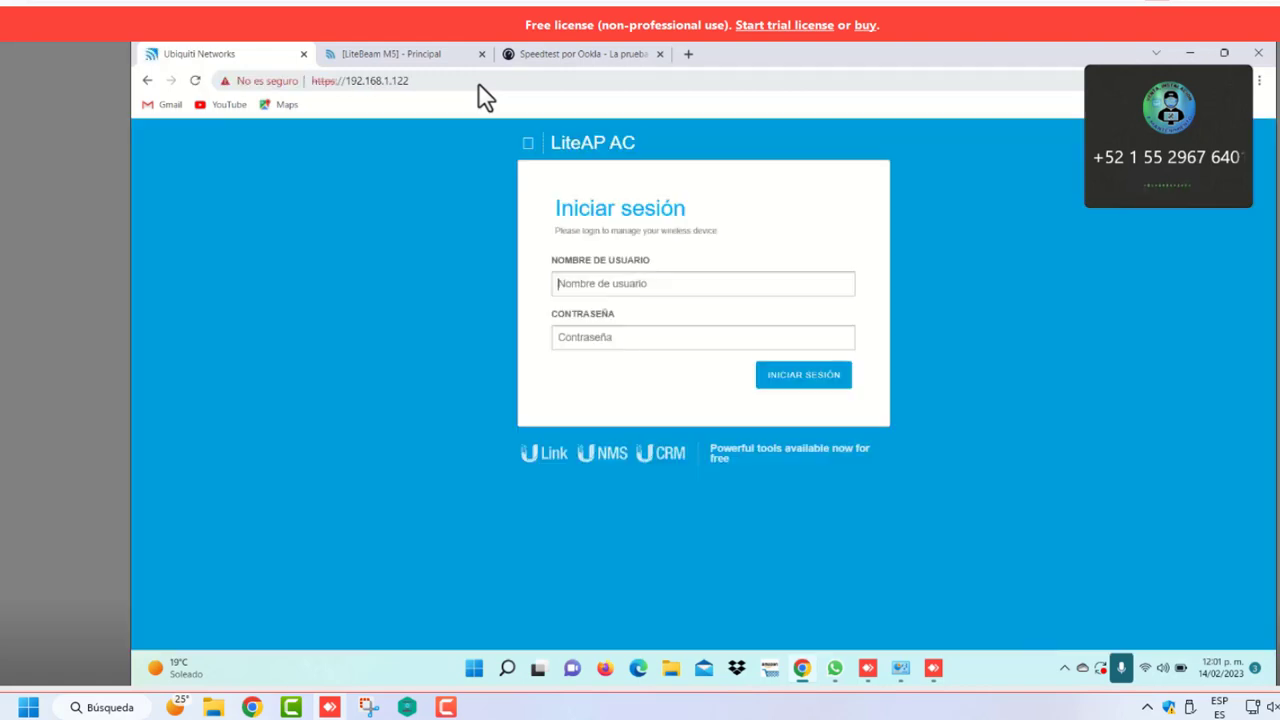
pyautogui.click(582, 284)
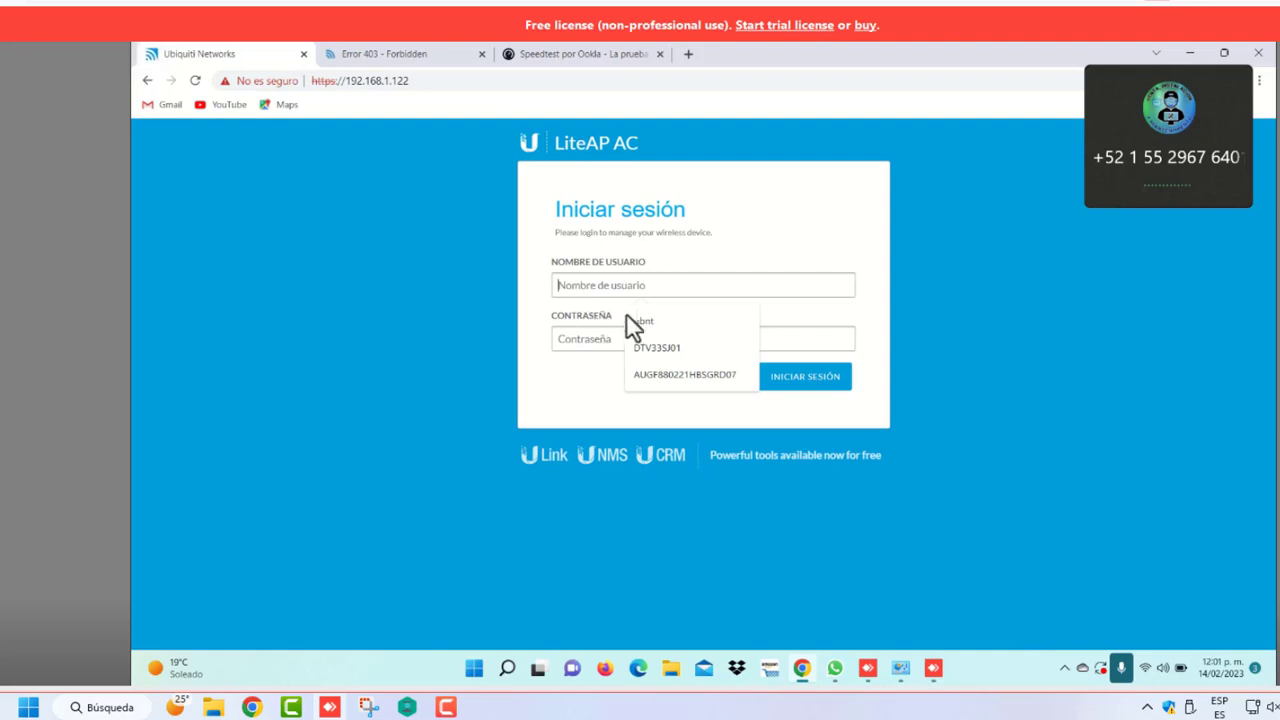
pyautogui.click(662, 350)
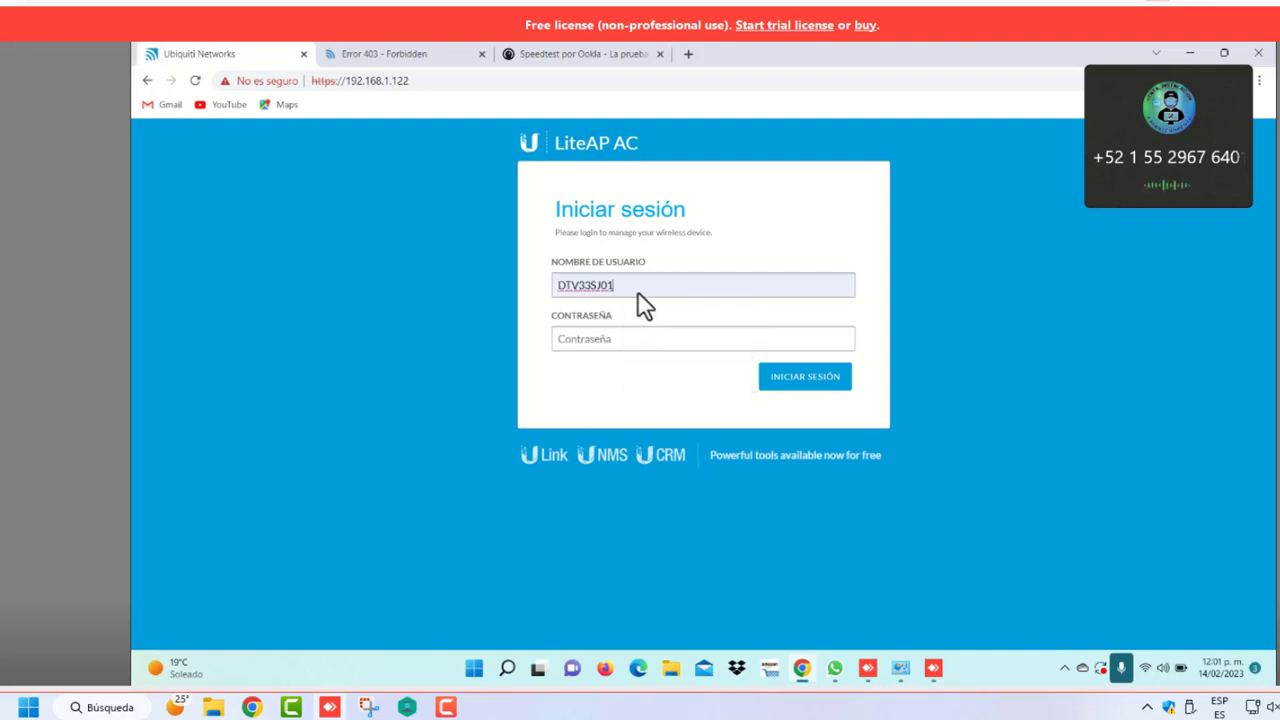
pyautogui.press('BackSpace')
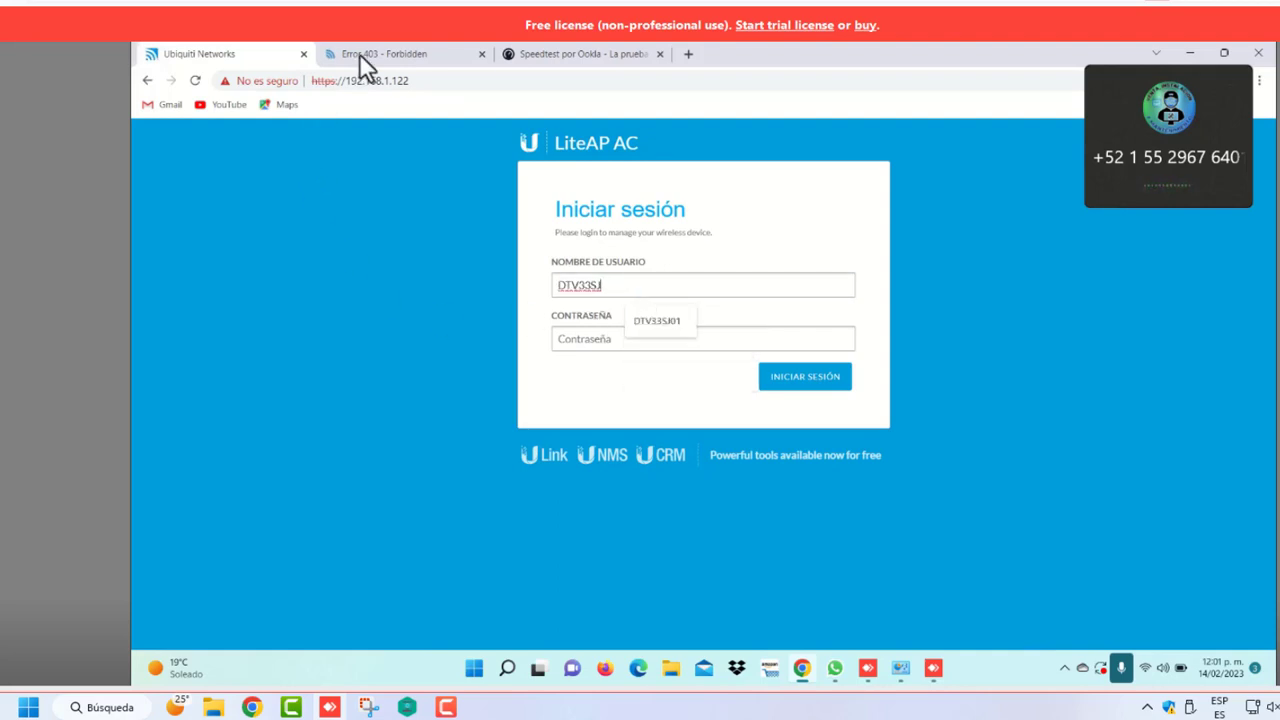
# Log into the LiteBeam M5 at 192.168.1.201 as ubnt
pyautogui.click(365, 53)
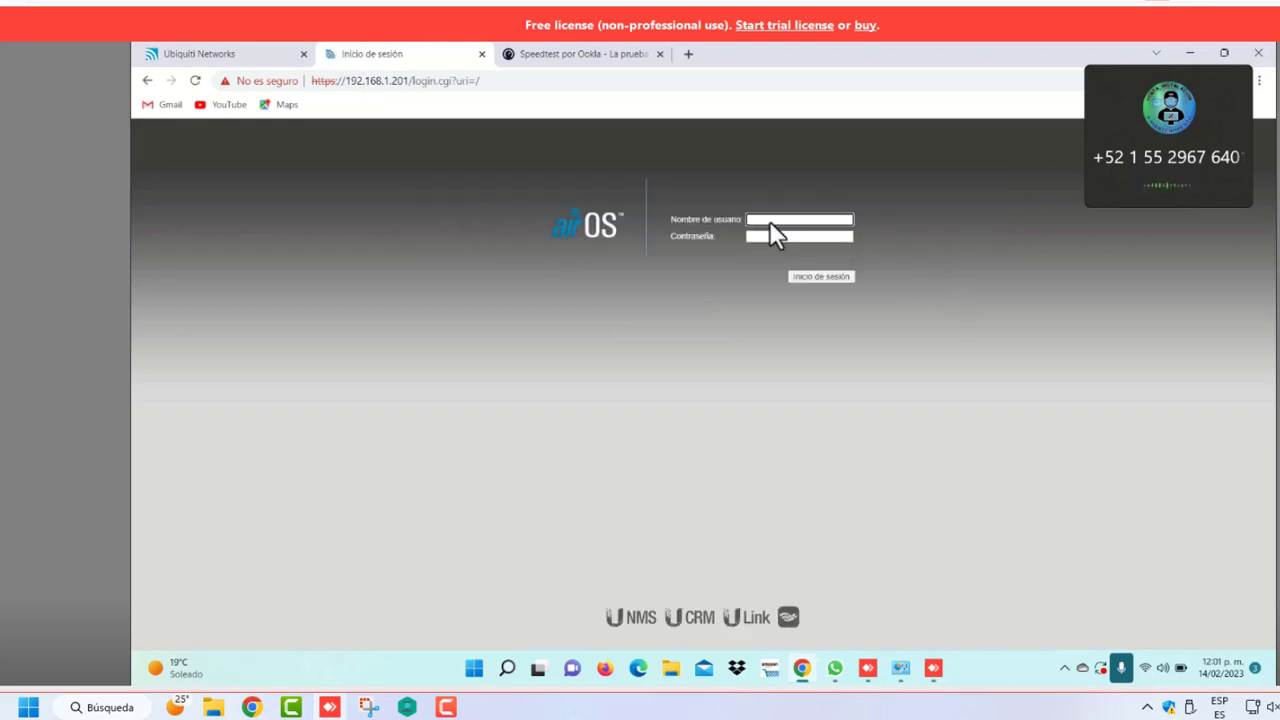
pyautogui.click(770, 222)
pyautogui.write('ubnt')
pyautogui.press('Tab')
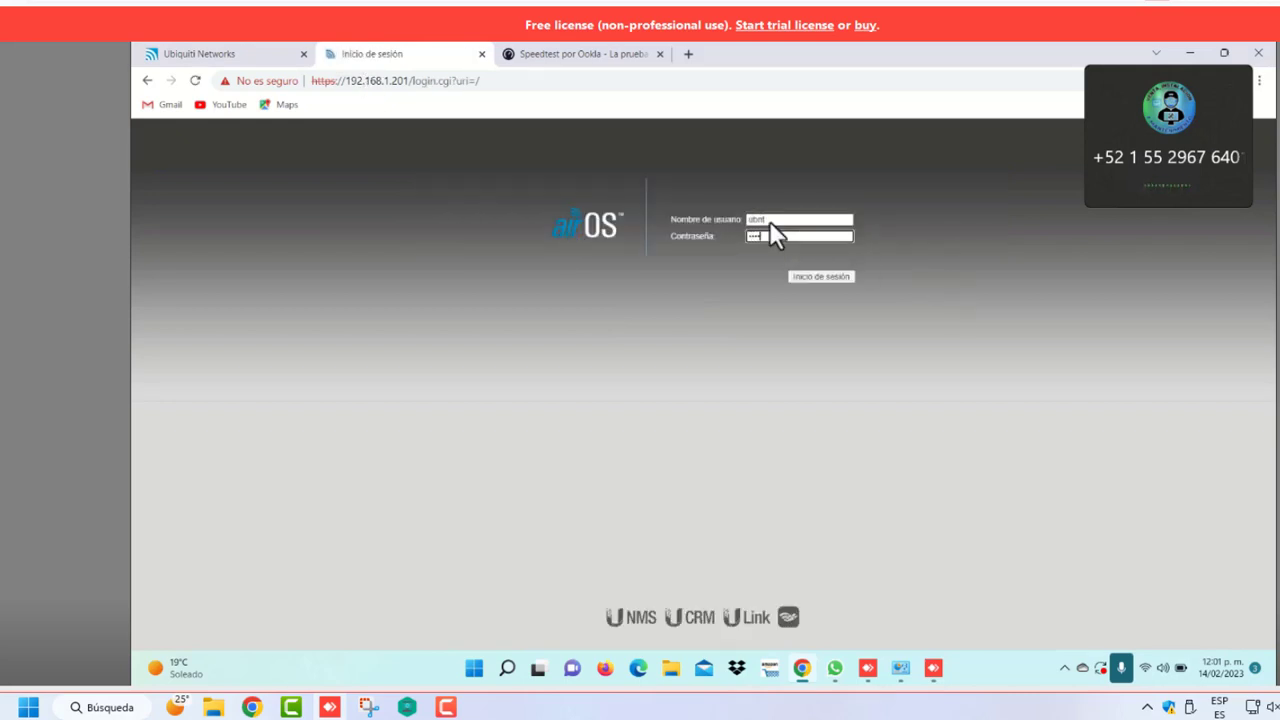
pyautogui.press('Return')
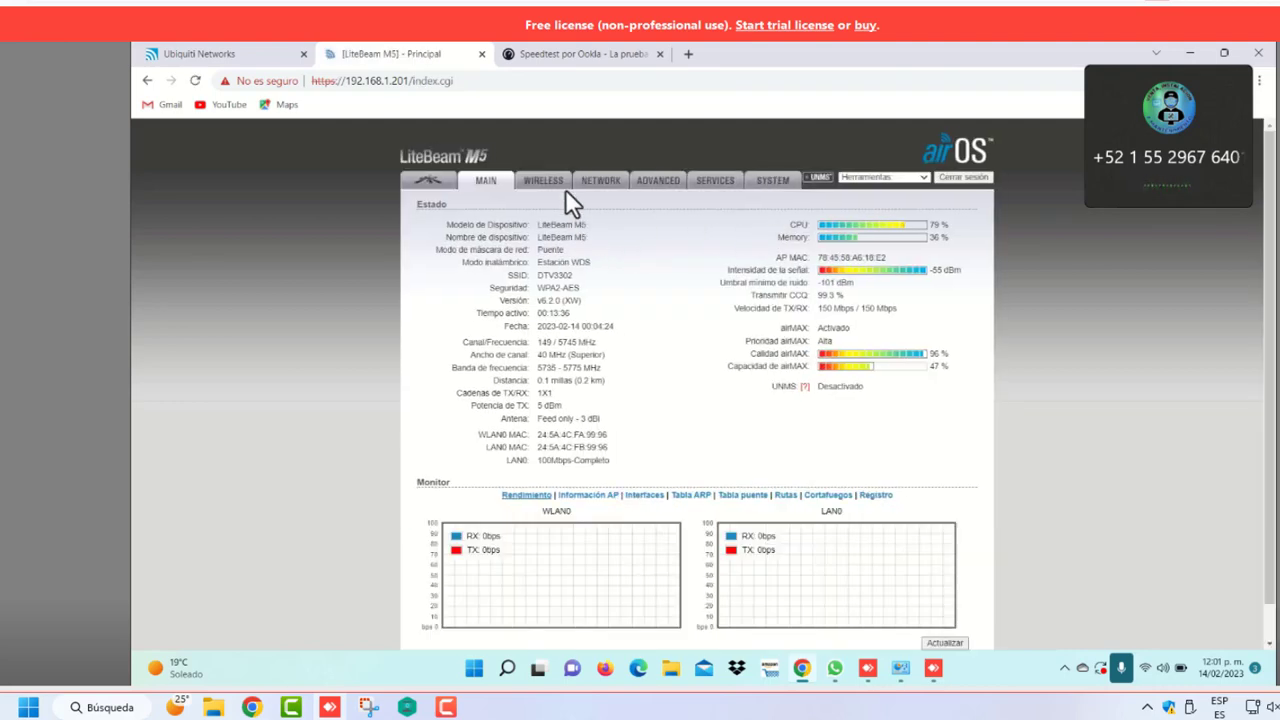
# Reveal and copy the LiteBeam M5's WPA pre-shared key from the Wireless settings
pyautogui.click(558, 182)
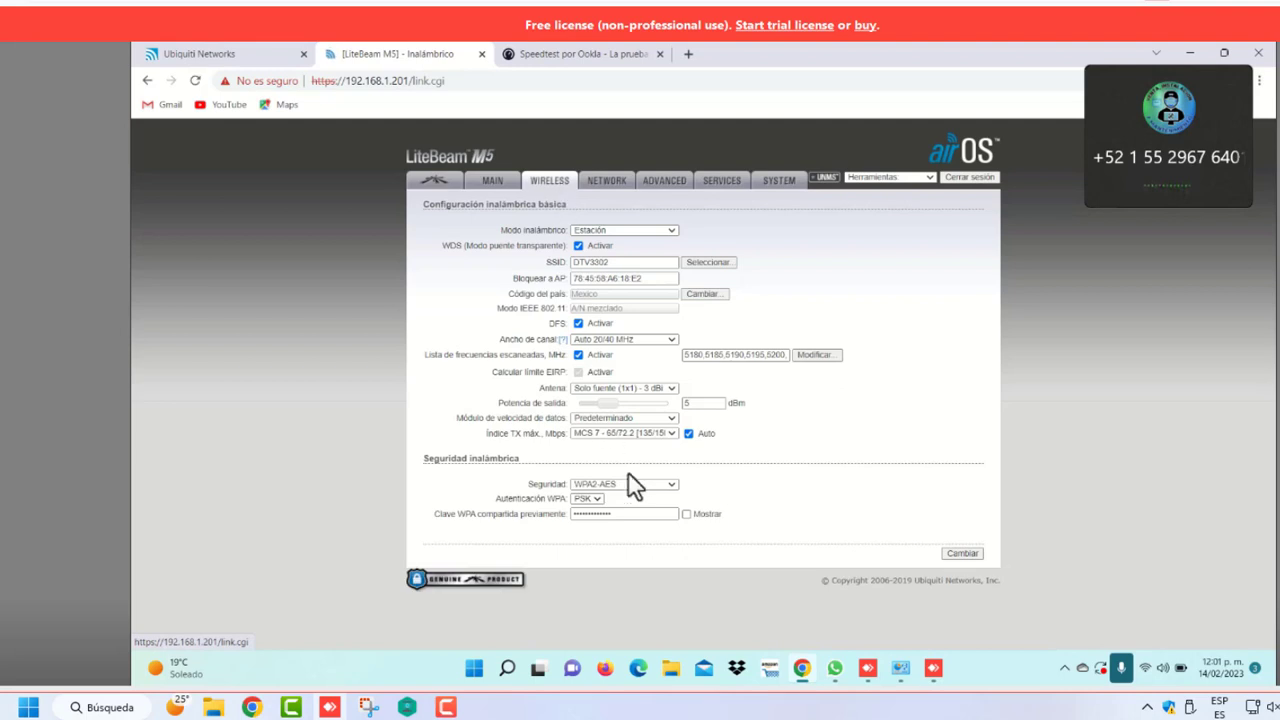
pyautogui.click(686, 513)
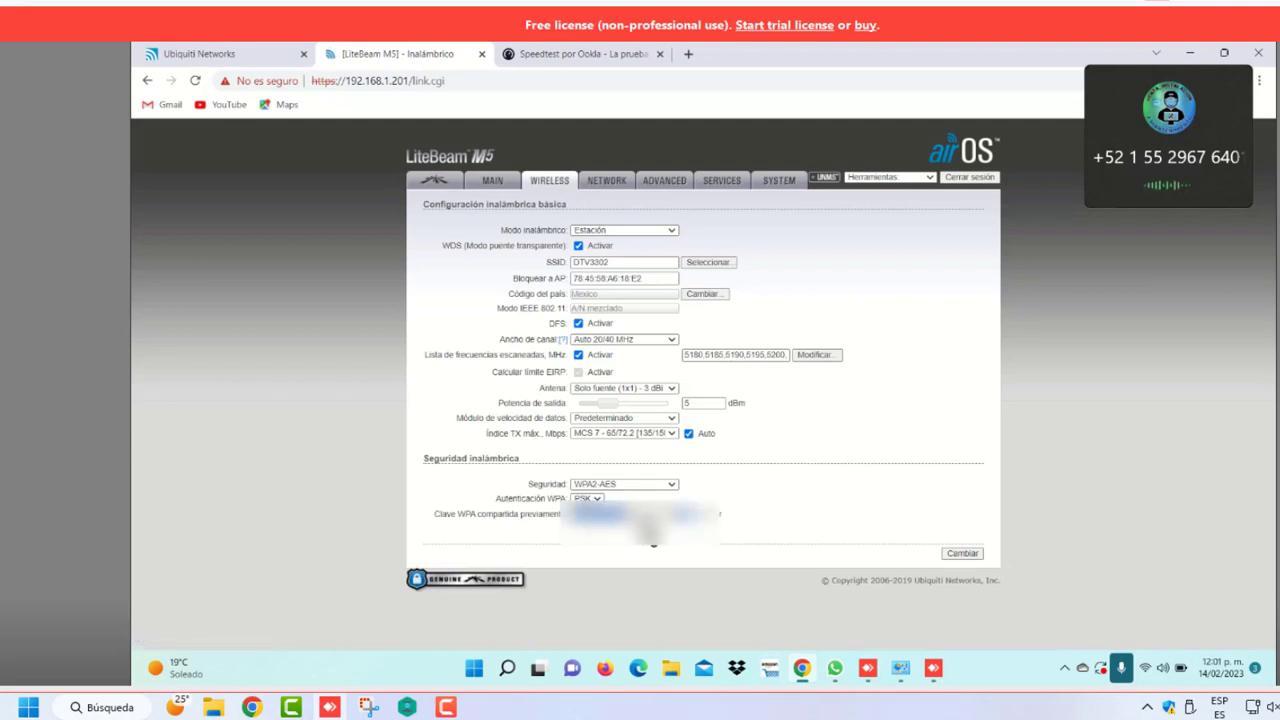
pyautogui.rightClick(614, 512)
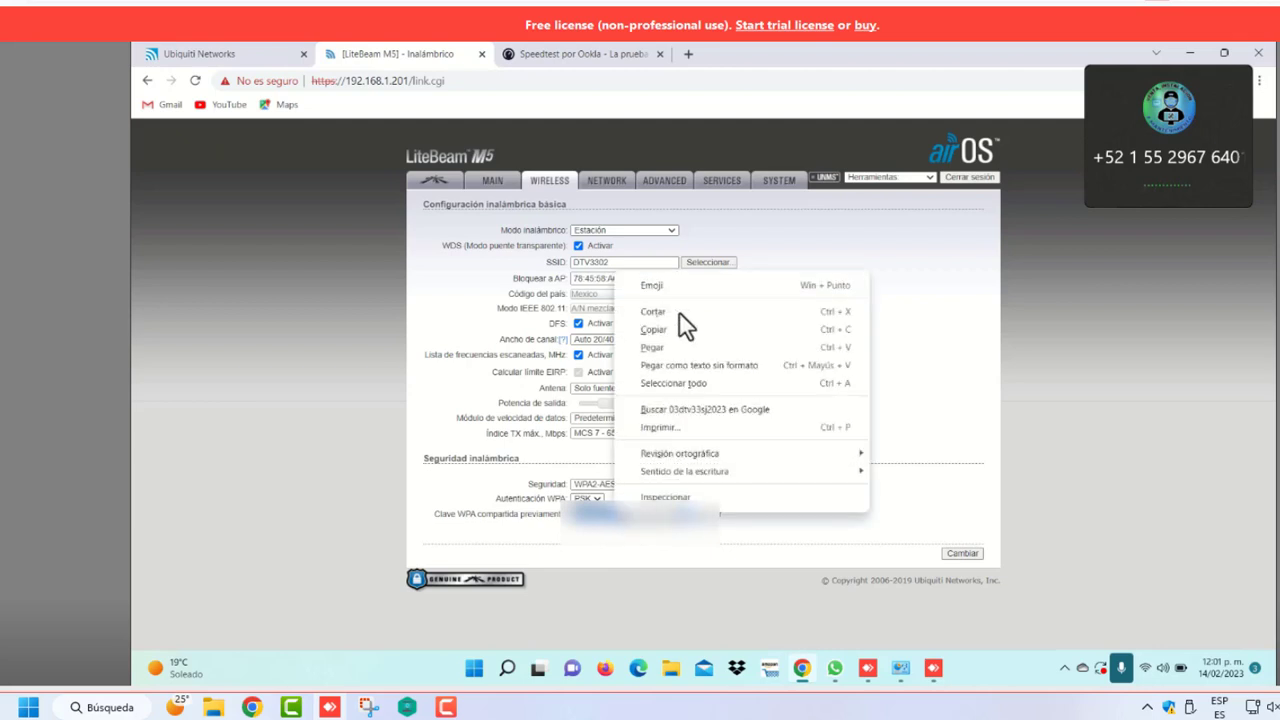
pyautogui.click(666, 331)
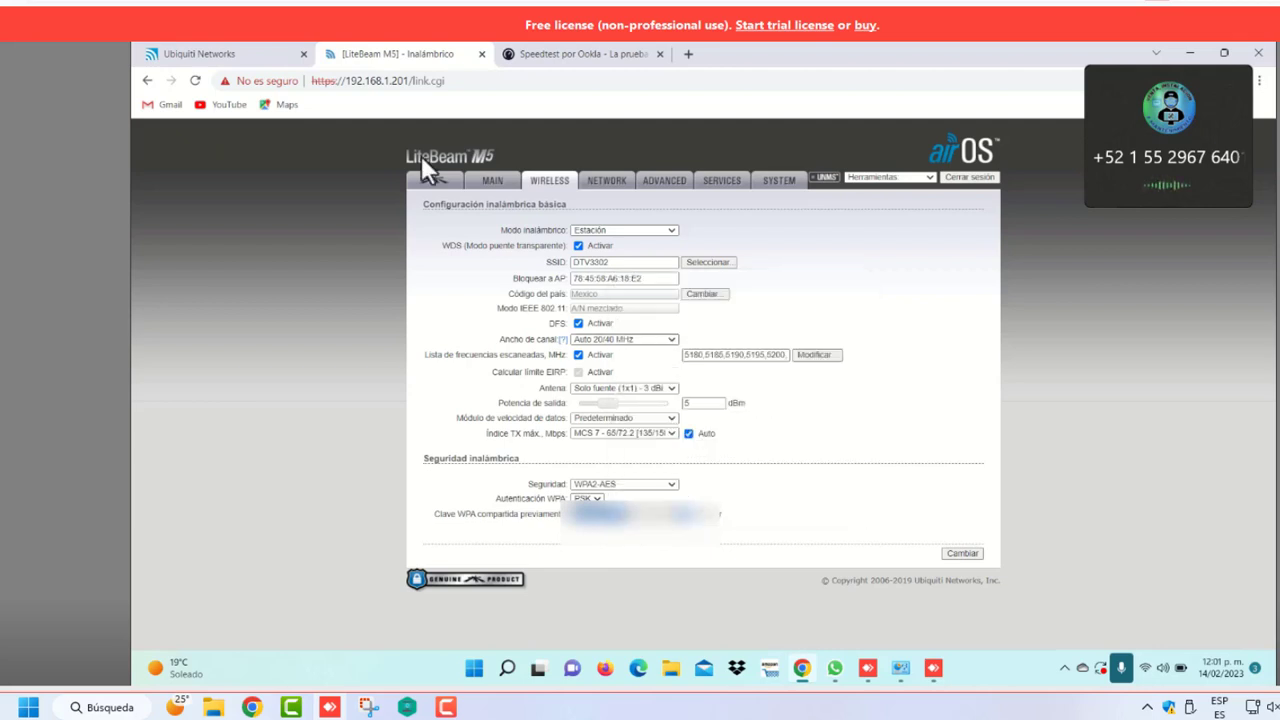
pyautogui.click(257, 52)
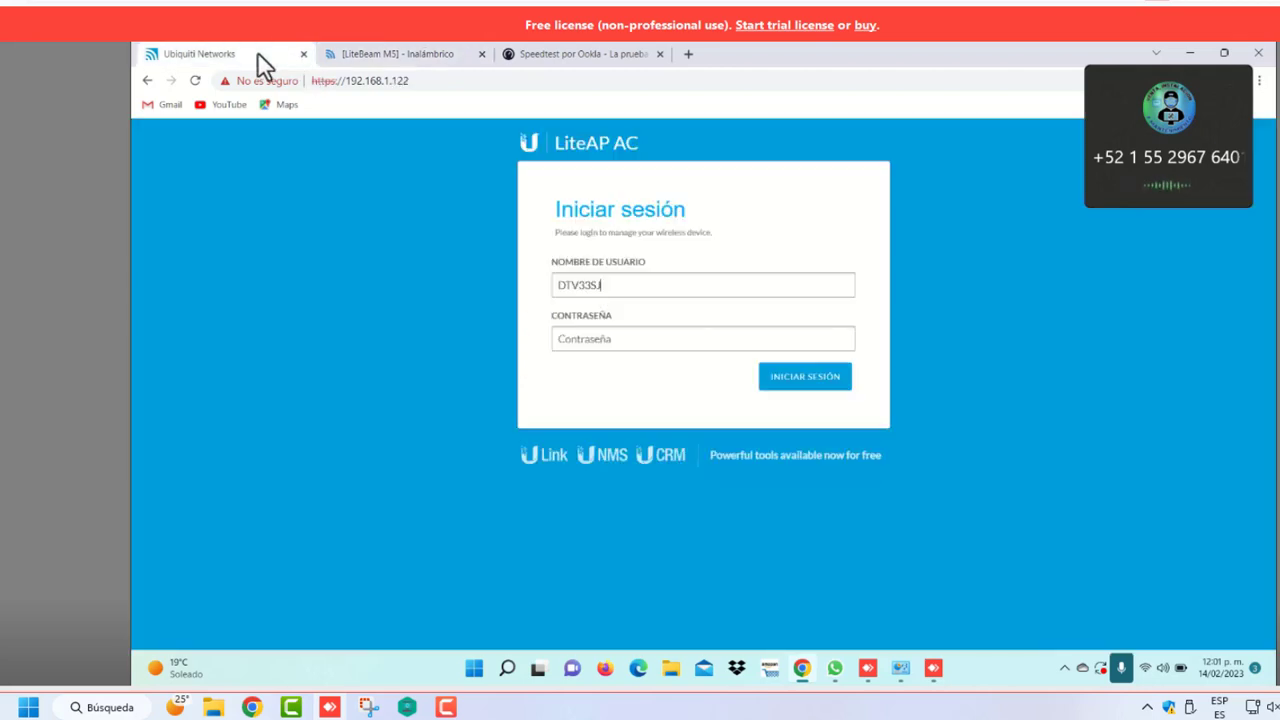
# Sign in to LiteAP AC 02 using the copied key as the password
pyautogui.click(631, 340)
pyautogui.hotkey('ctrl', 'v')
pyautogui.click(790, 382)
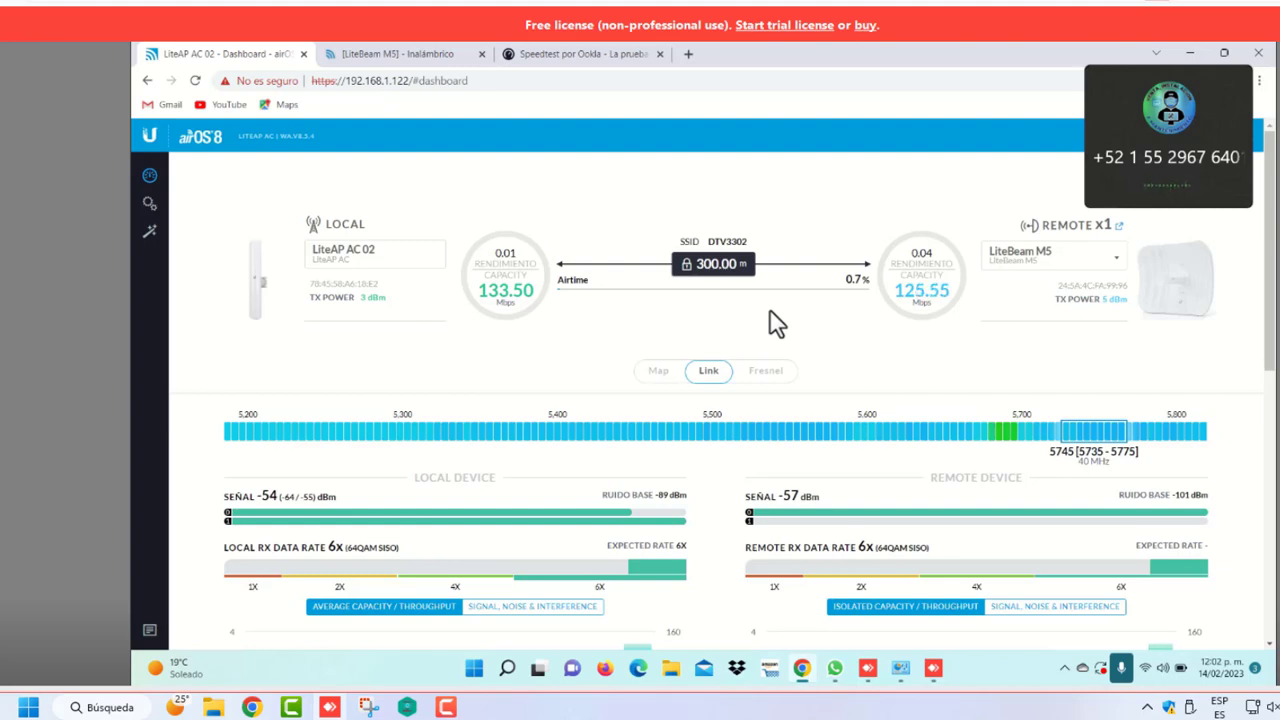
# Compare the LiteAP AC 02 dashboard with the LiteBeam M5, ending on its Main status
pyautogui.click(410, 58)
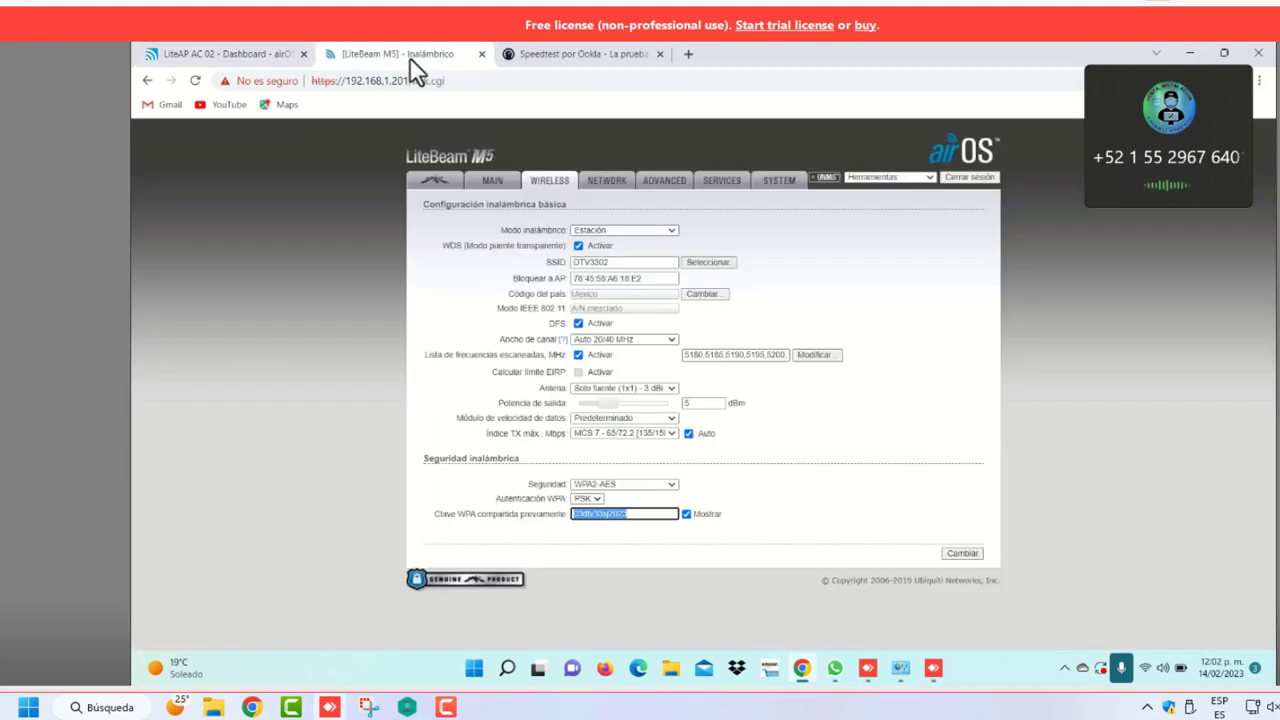
pyautogui.click(243, 52)
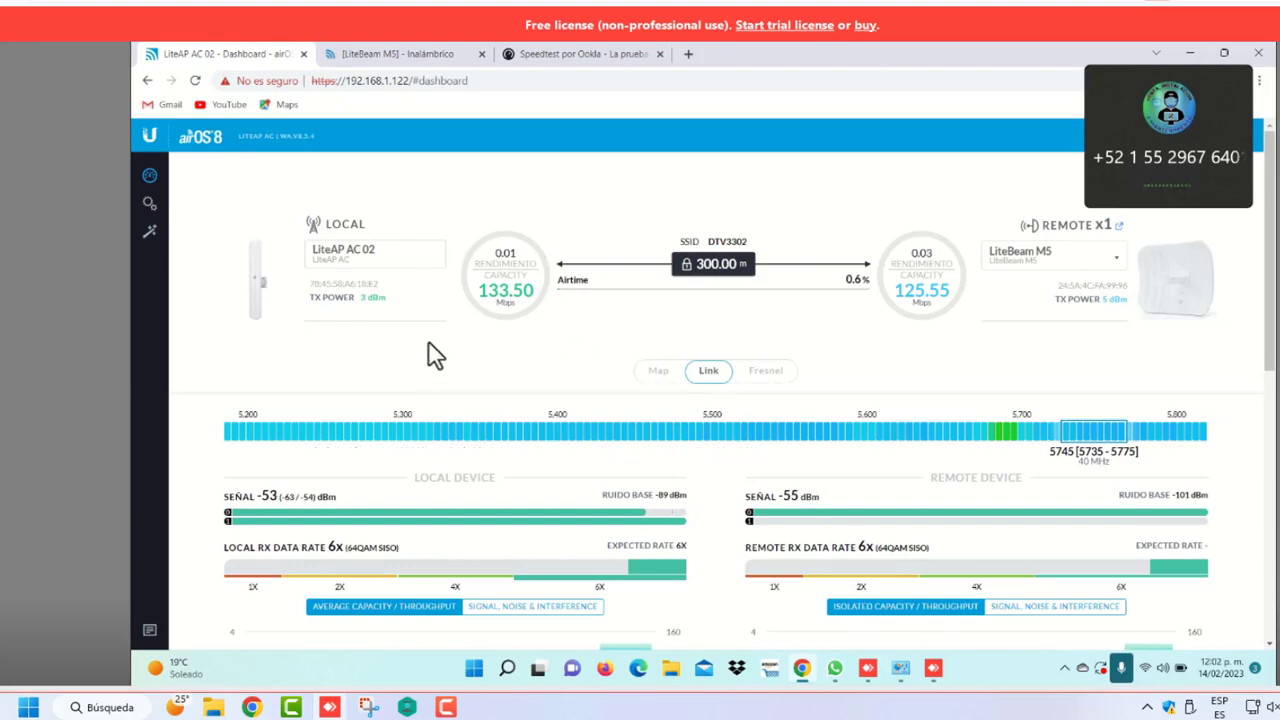
pyautogui.click(377, 57)
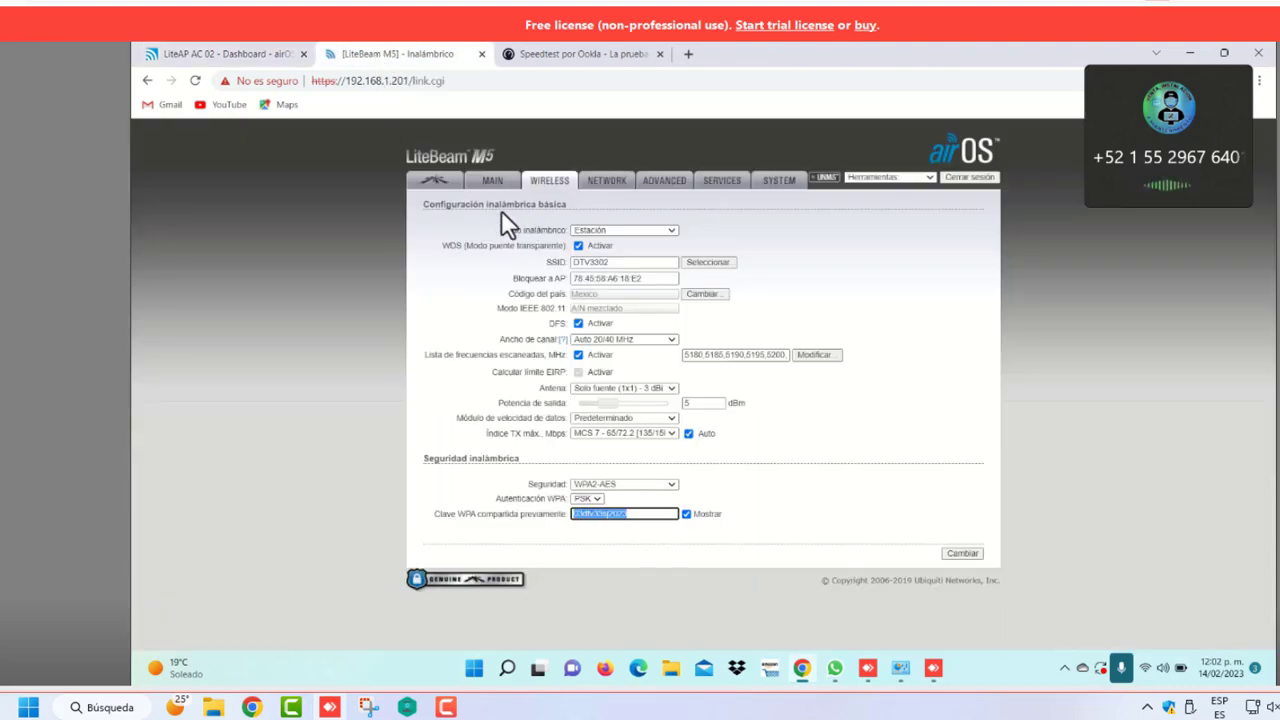
pyautogui.click(490, 181)
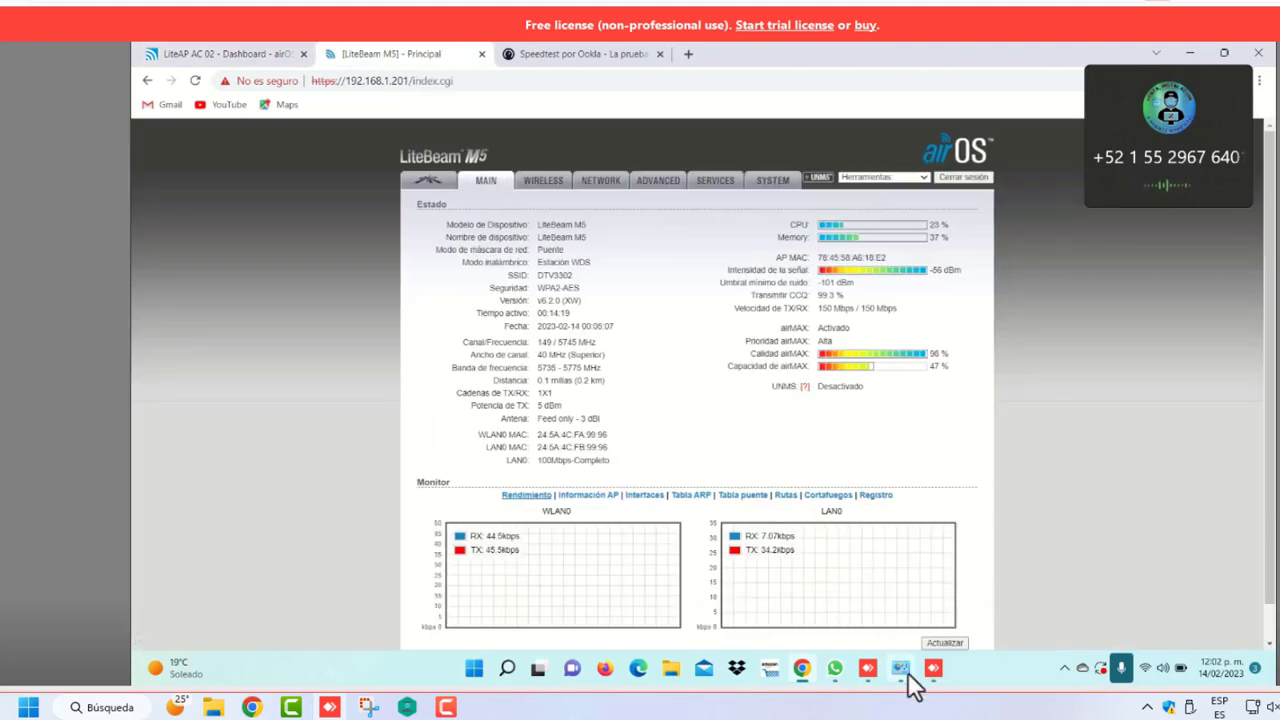
# Set the Ethernet adapter's IPv4 properties to obtain the IP address and DNS servers automatically
pyautogui.click(902, 670)
pyautogui.rightClick(451, 160)
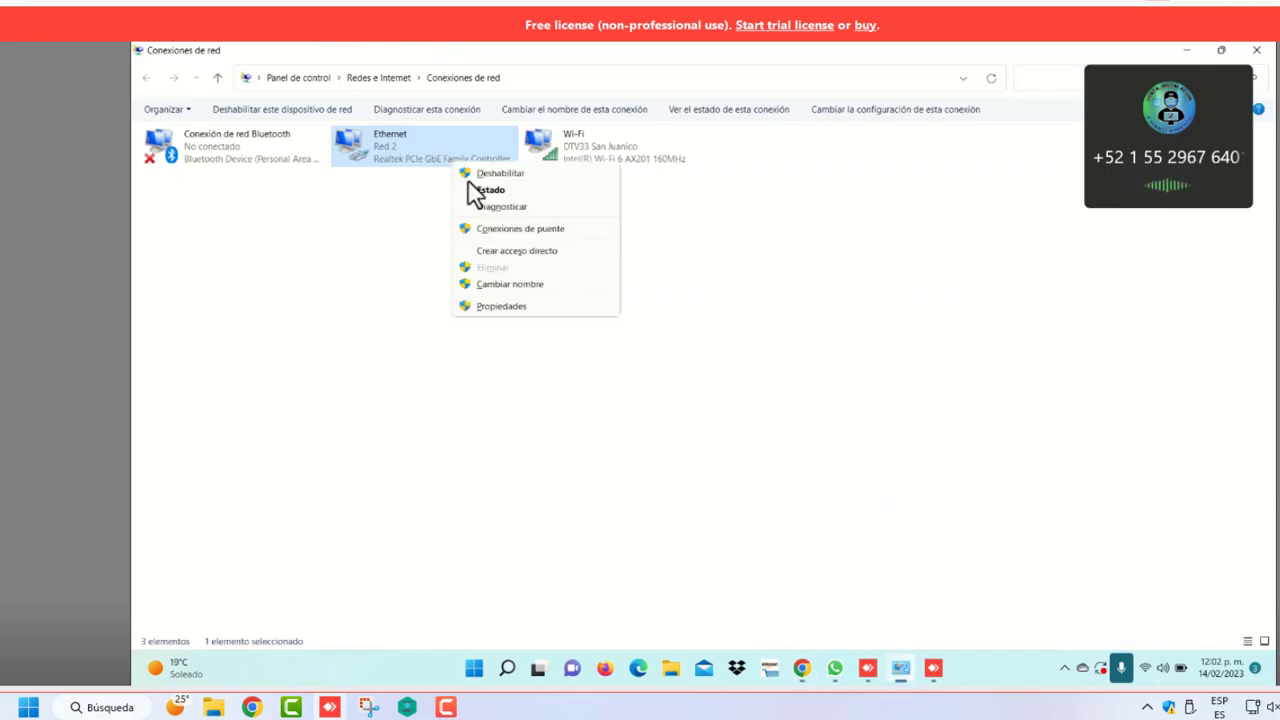
pyautogui.click(495, 306)
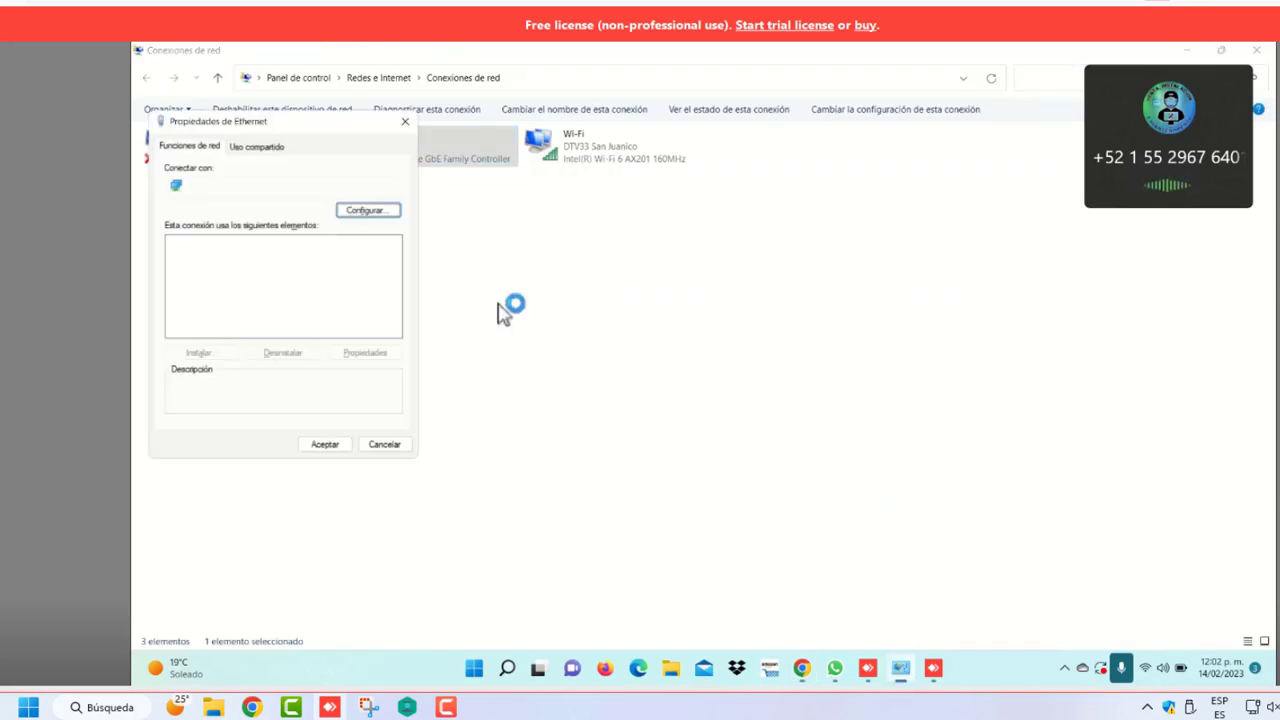
pyautogui.click(356, 281)
pyautogui.click(365, 353)
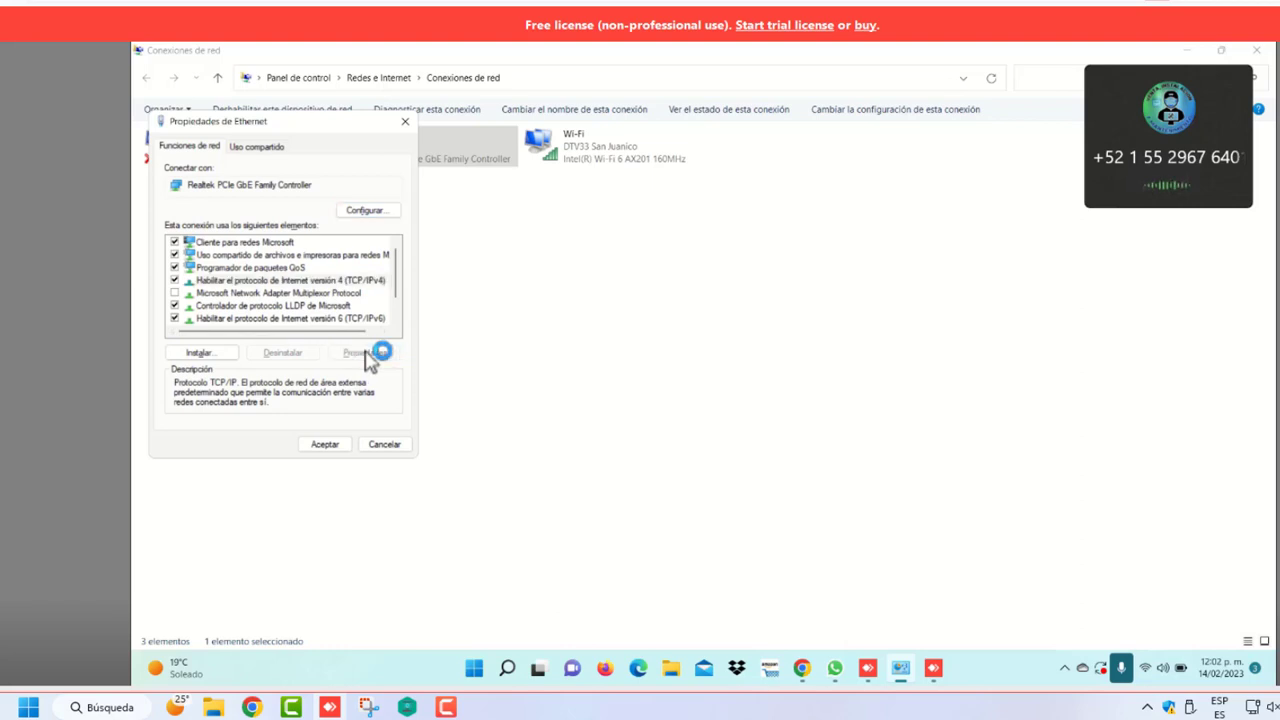
pyautogui.click(204, 271)
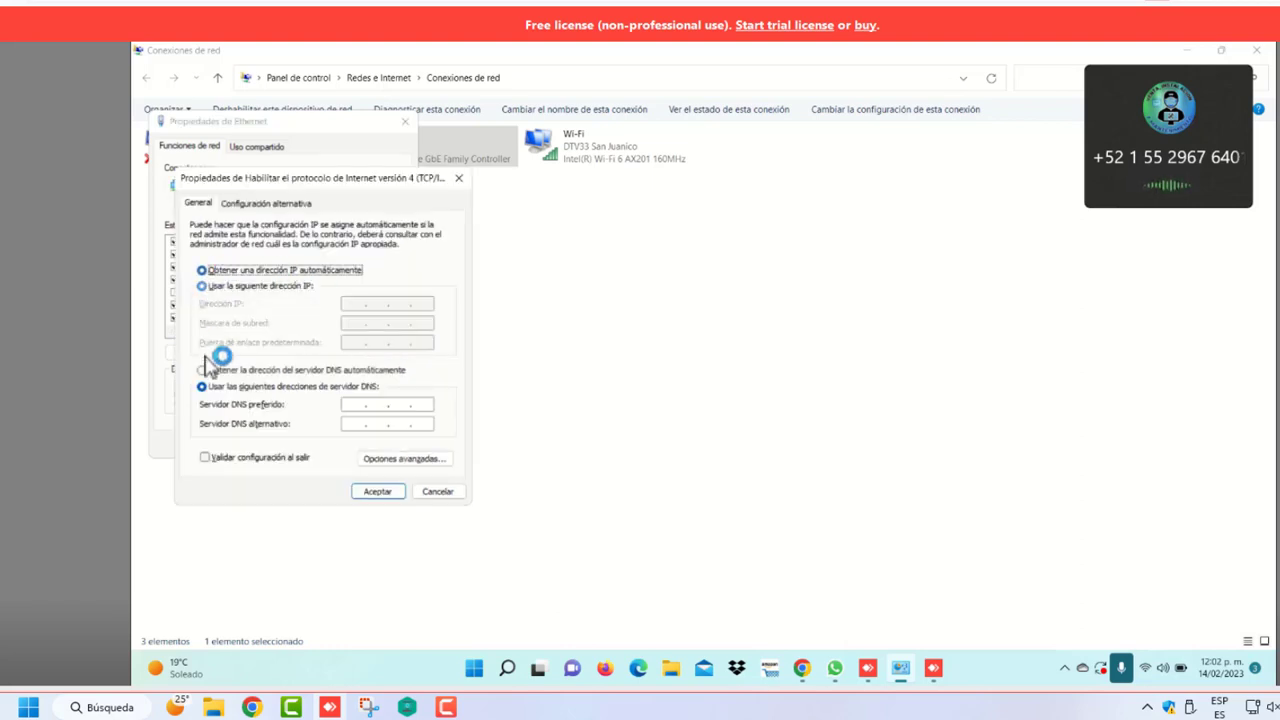
pyautogui.click(203, 370)
pyautogui.click(377, 491)
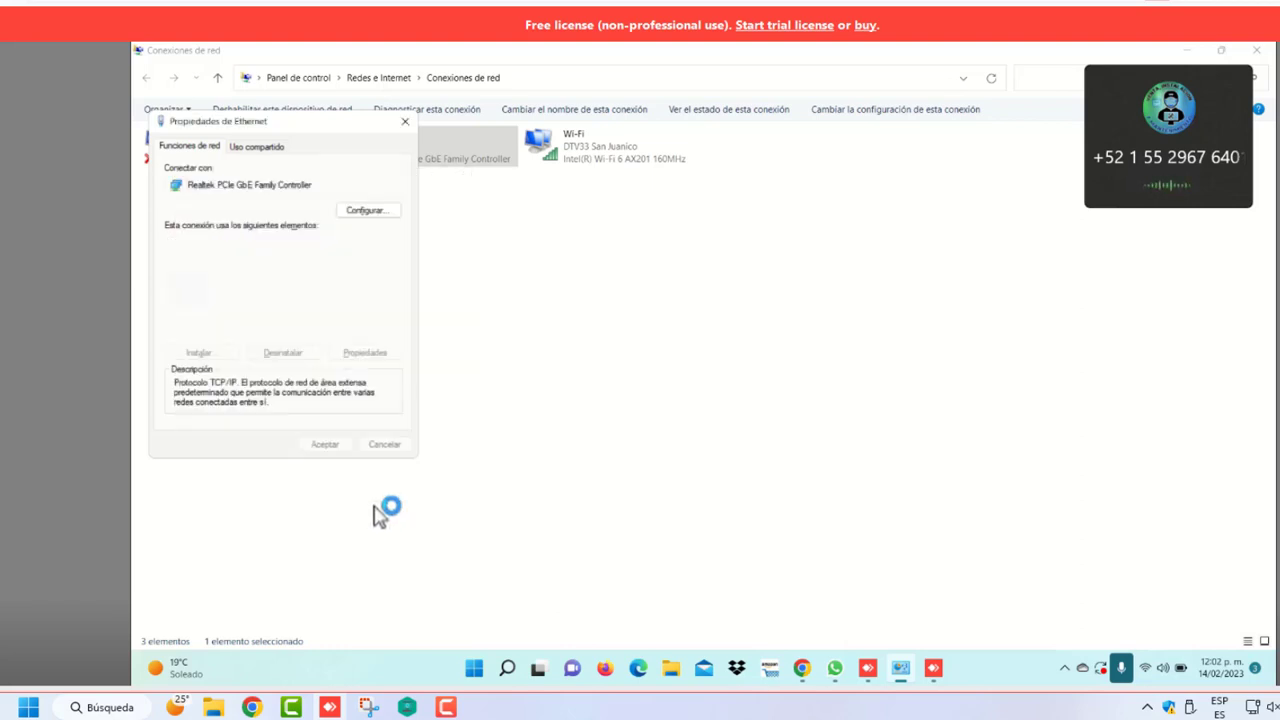
pyautogui.click(333, 446)
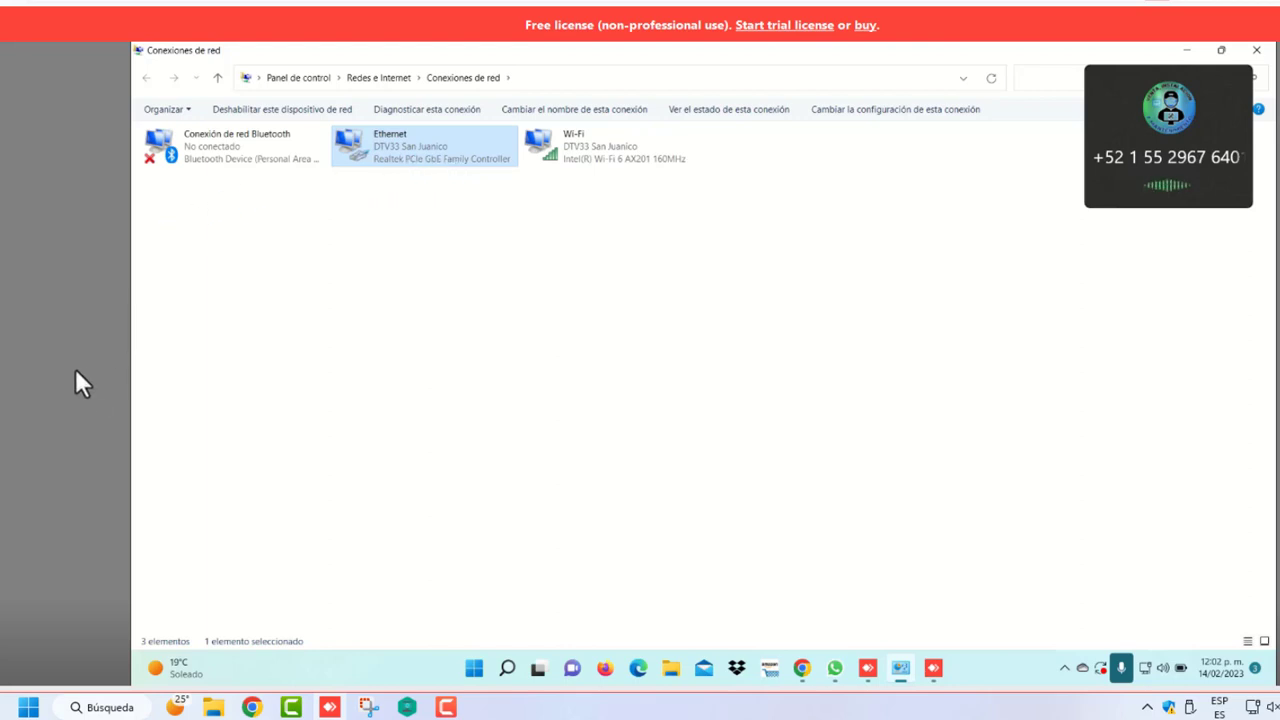
pyautogui.click(801, 672)
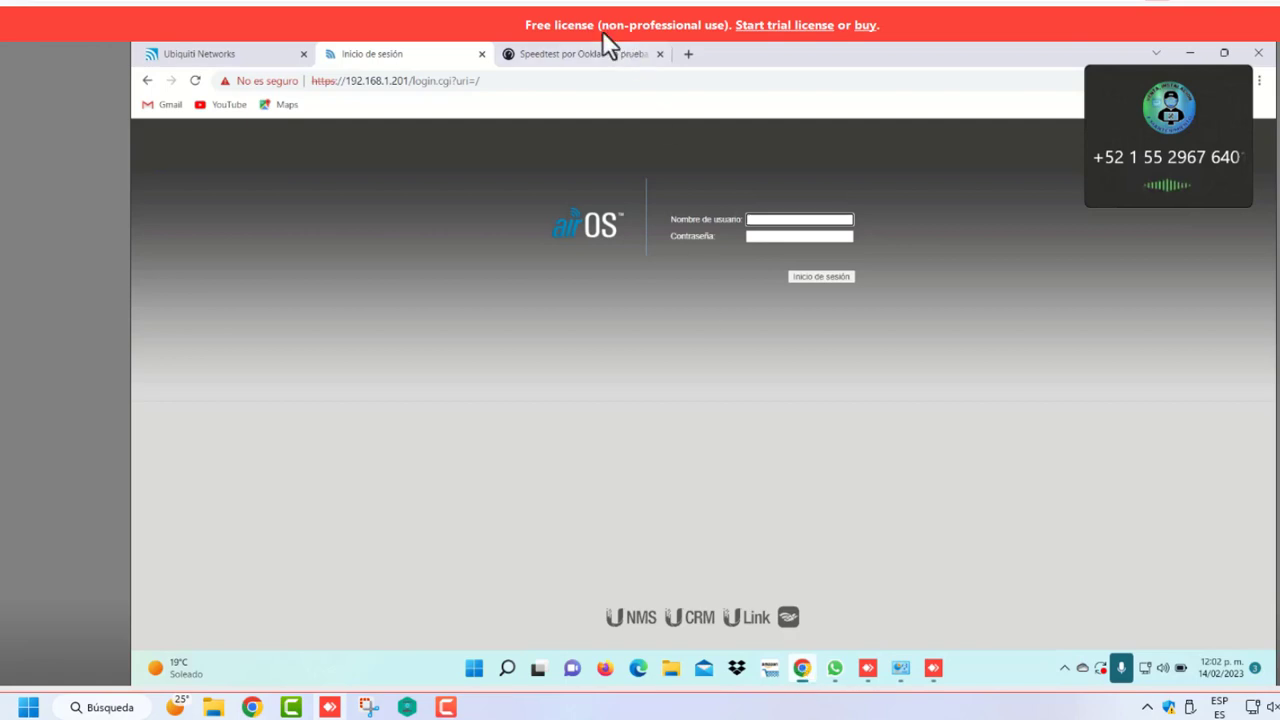
# Run a new Speedtest with location access allowed, reaching 149.44 Mbps download and 77 ms ping
pyautogui.click(586, 53)
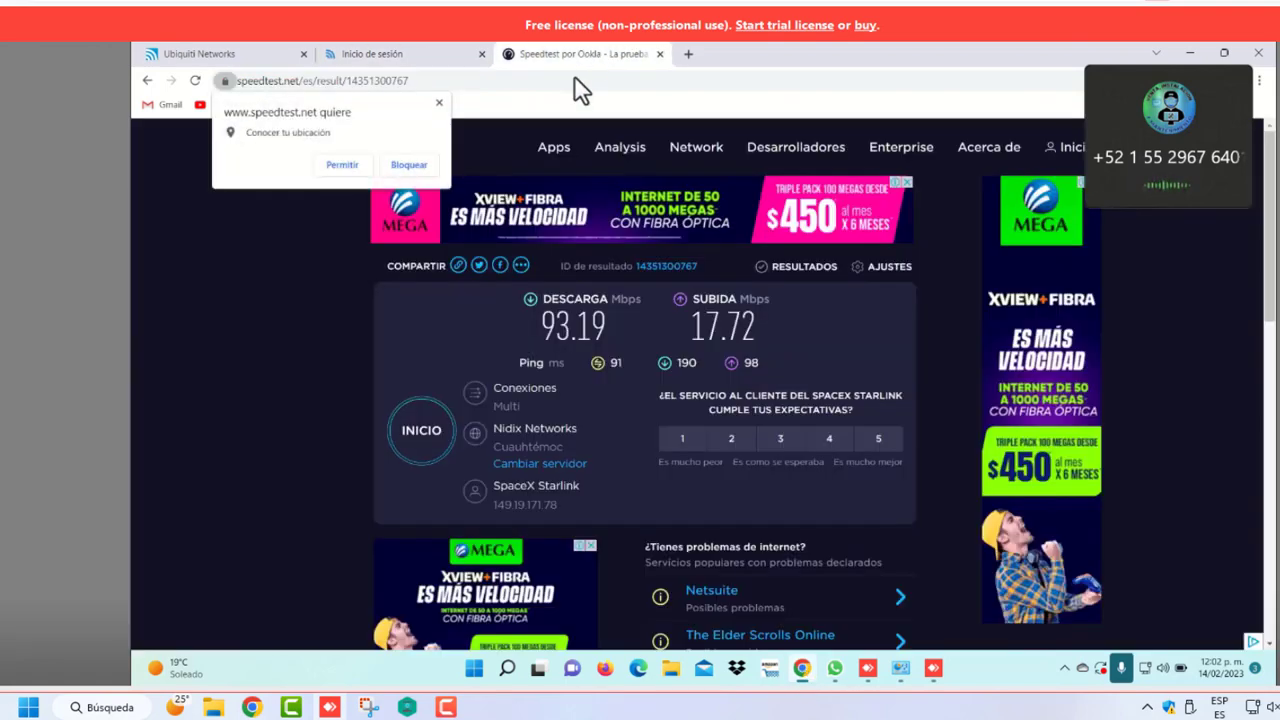
pyautogui.click(420, 432)
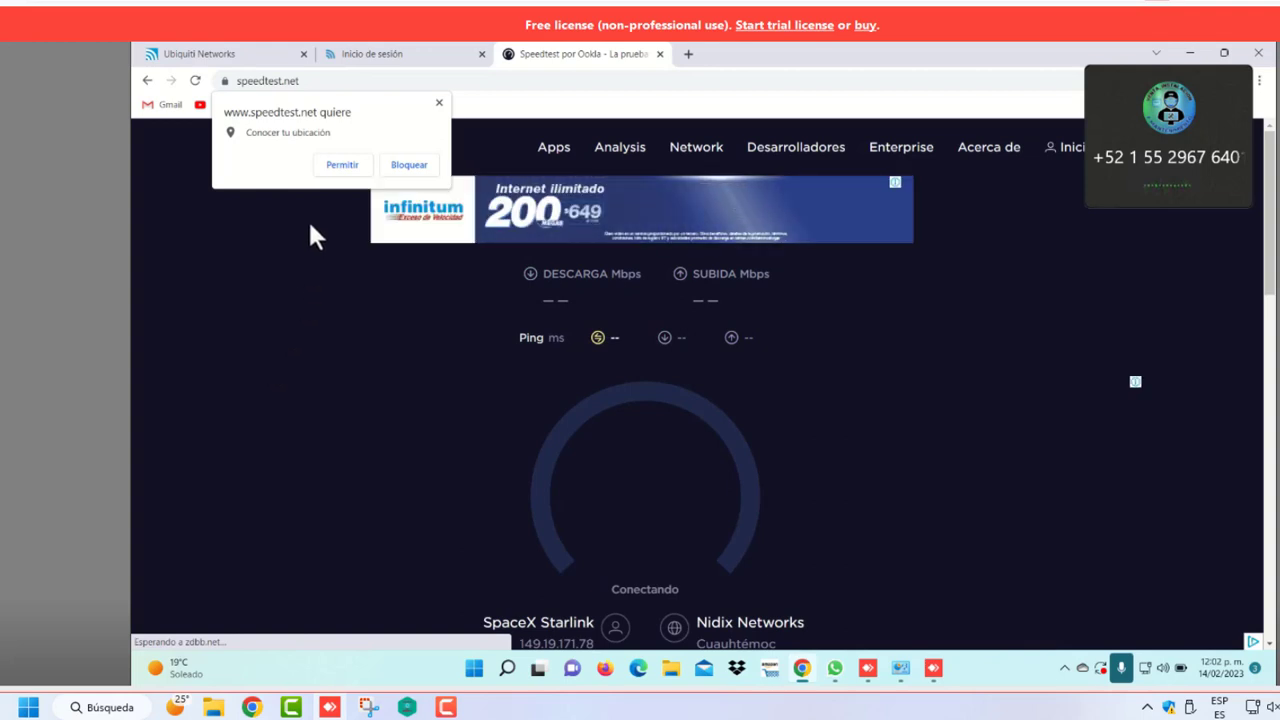
pyautogui.click(337, 166)
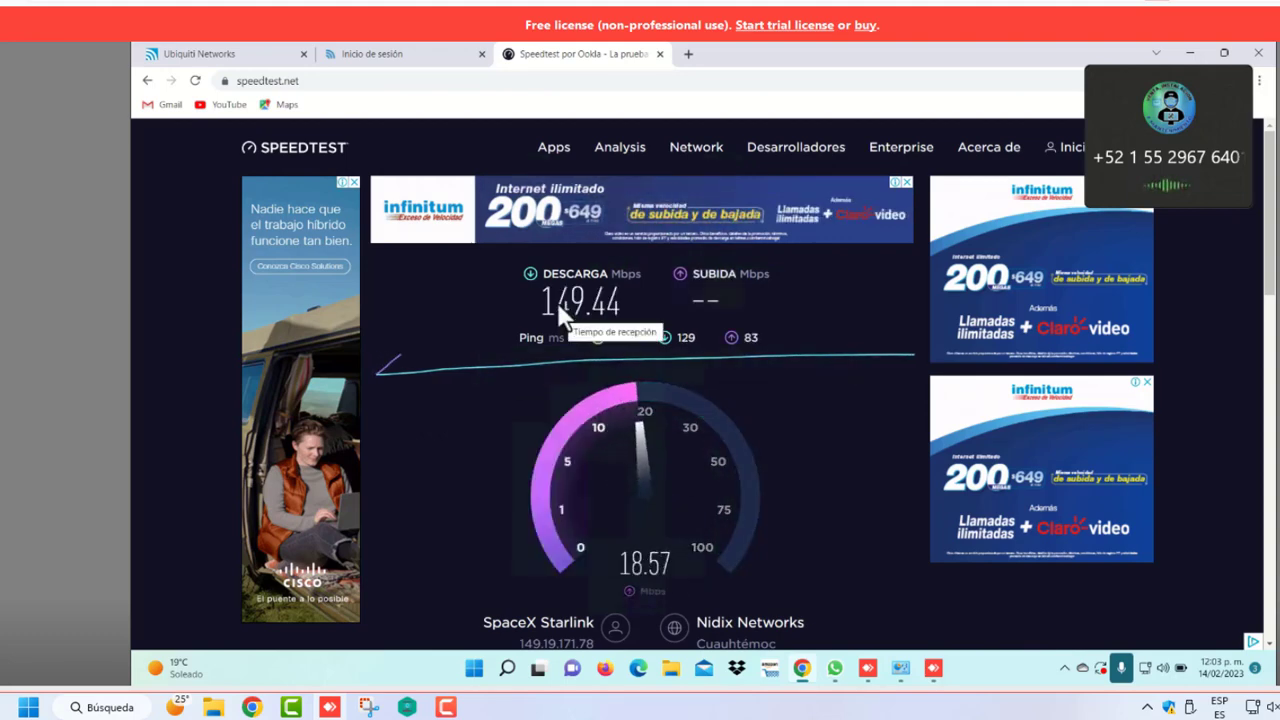
pyautogui.click(363, 55)
pyautogui.click(254, 53)
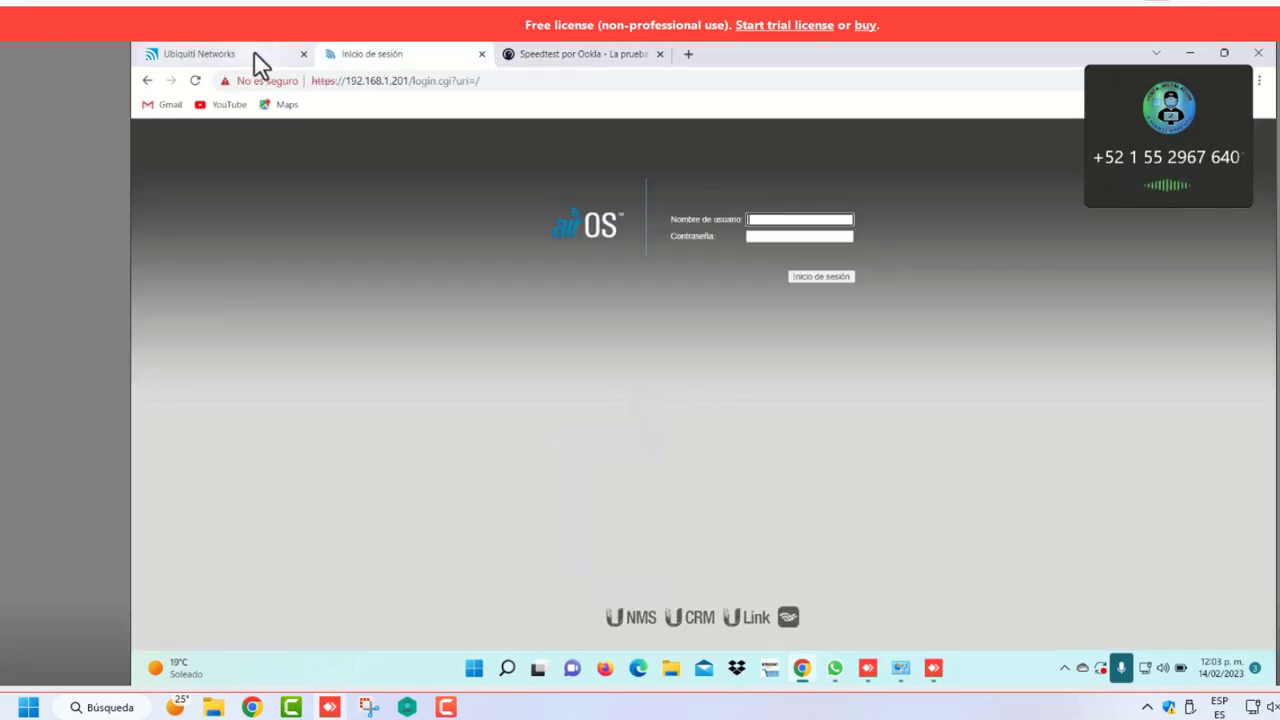
pyautogui.click(375, 53)
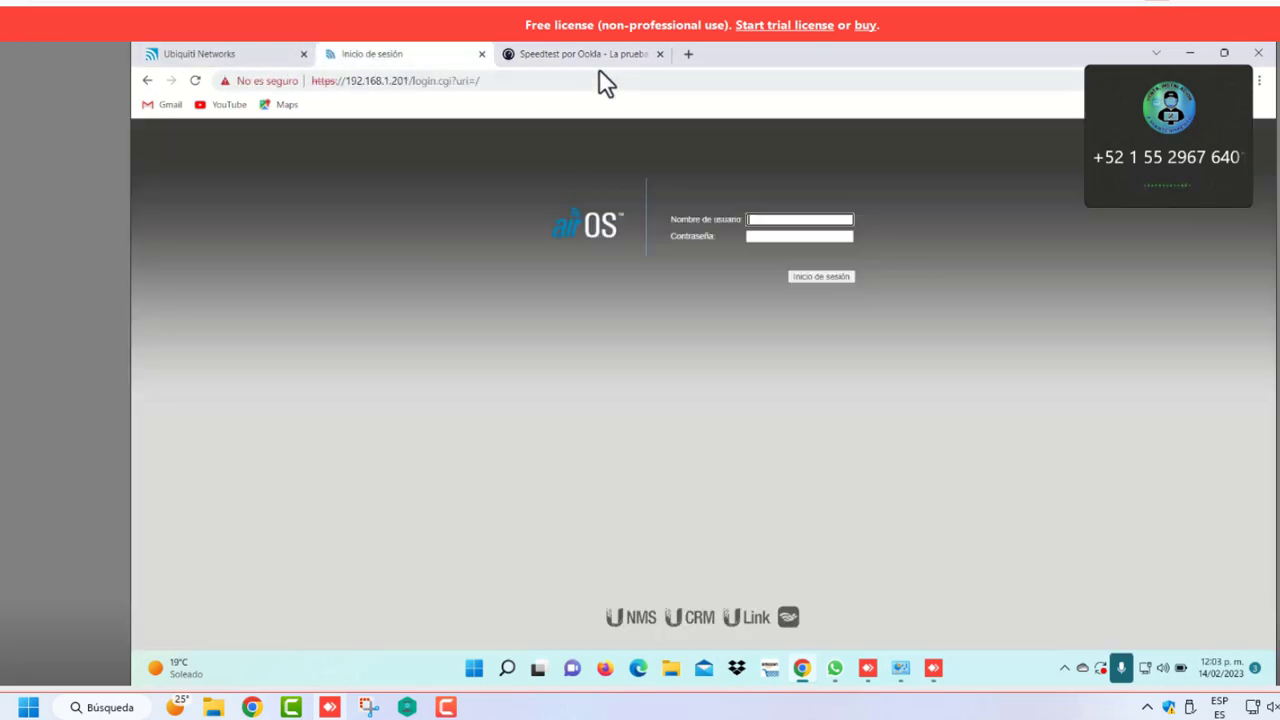
pyautogui.click(592, 56)
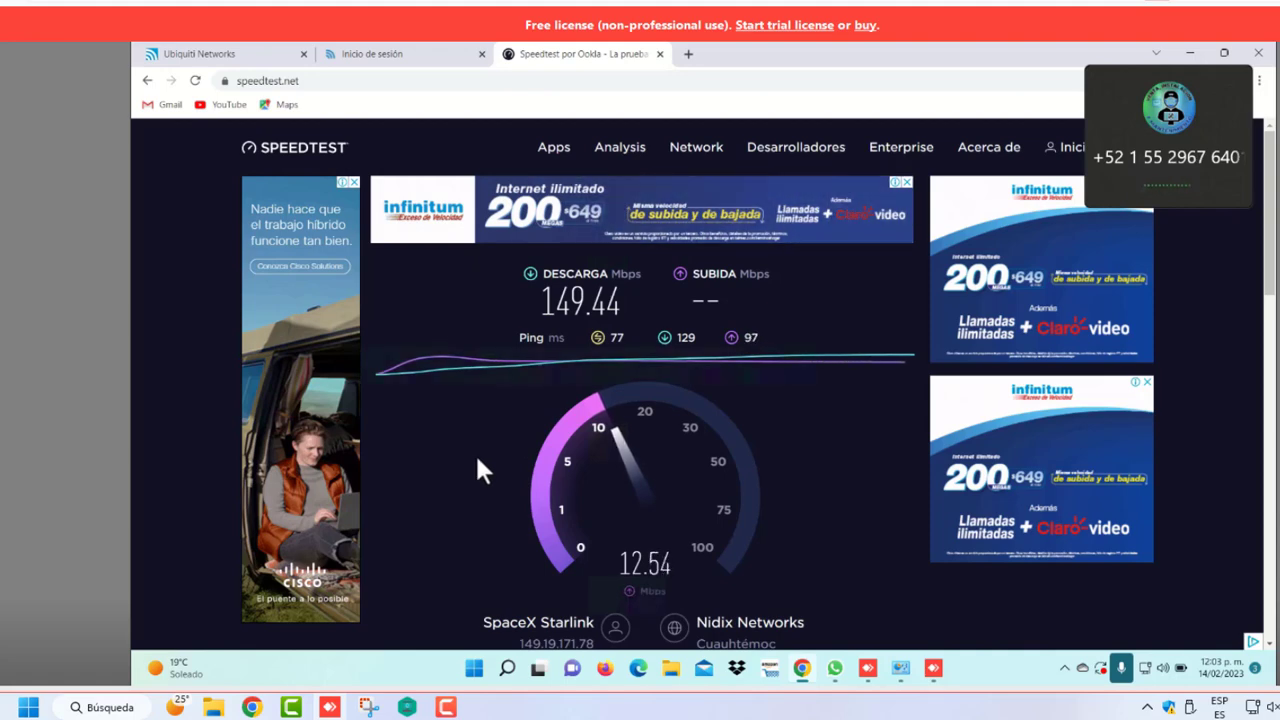
# Sign in to the LiteBeam M5 with the device username and password, and check the 149.44/12.61 Mbps Speedtest result
pyautogui.click(367, 52)
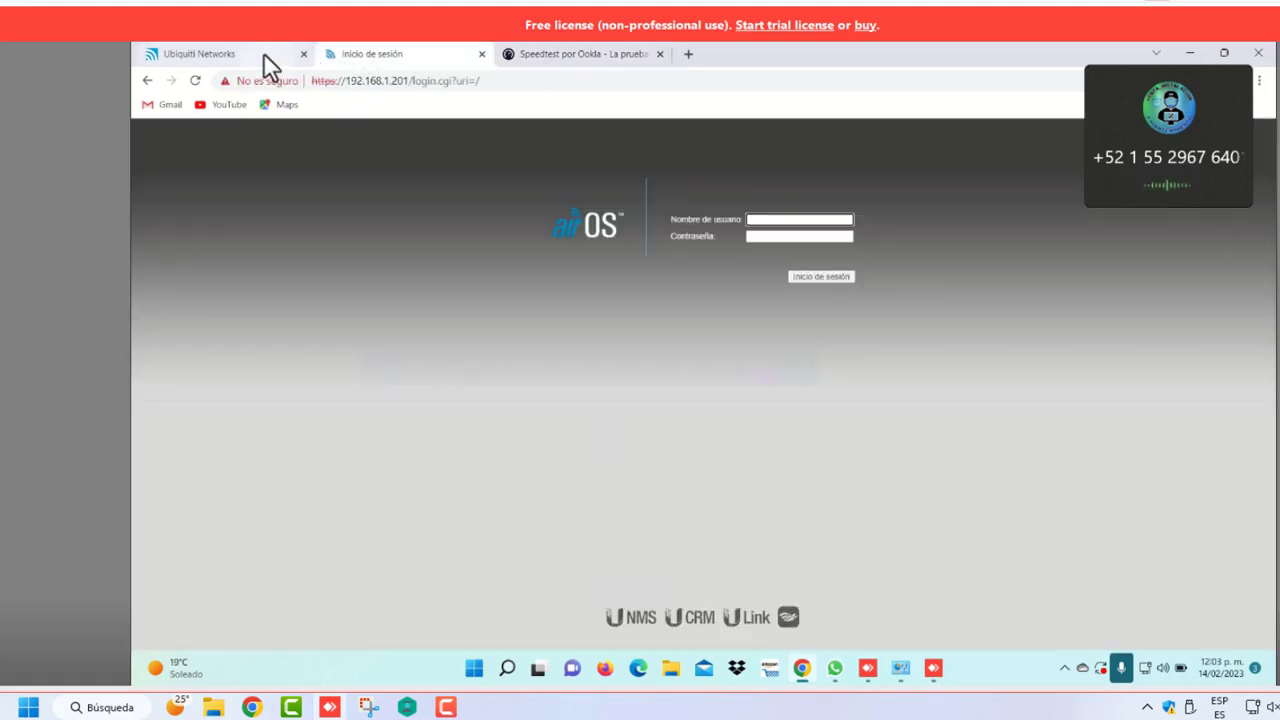
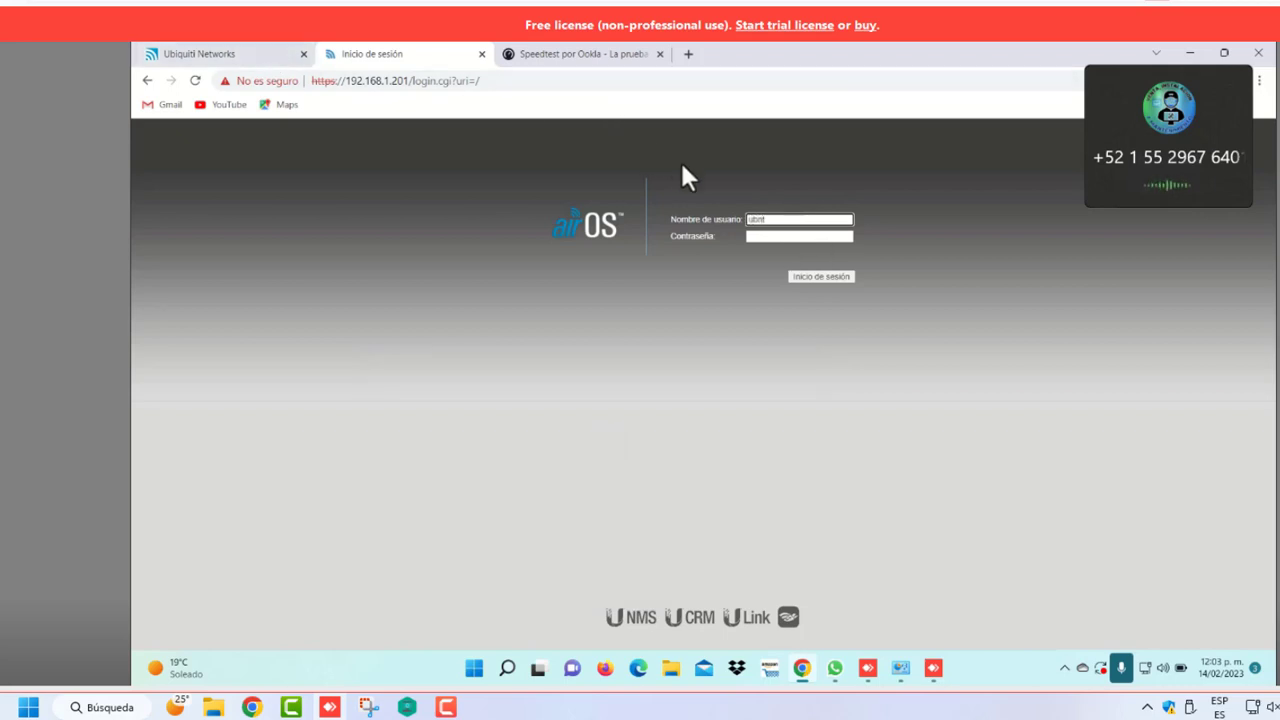
pyautogui.press('Tab')
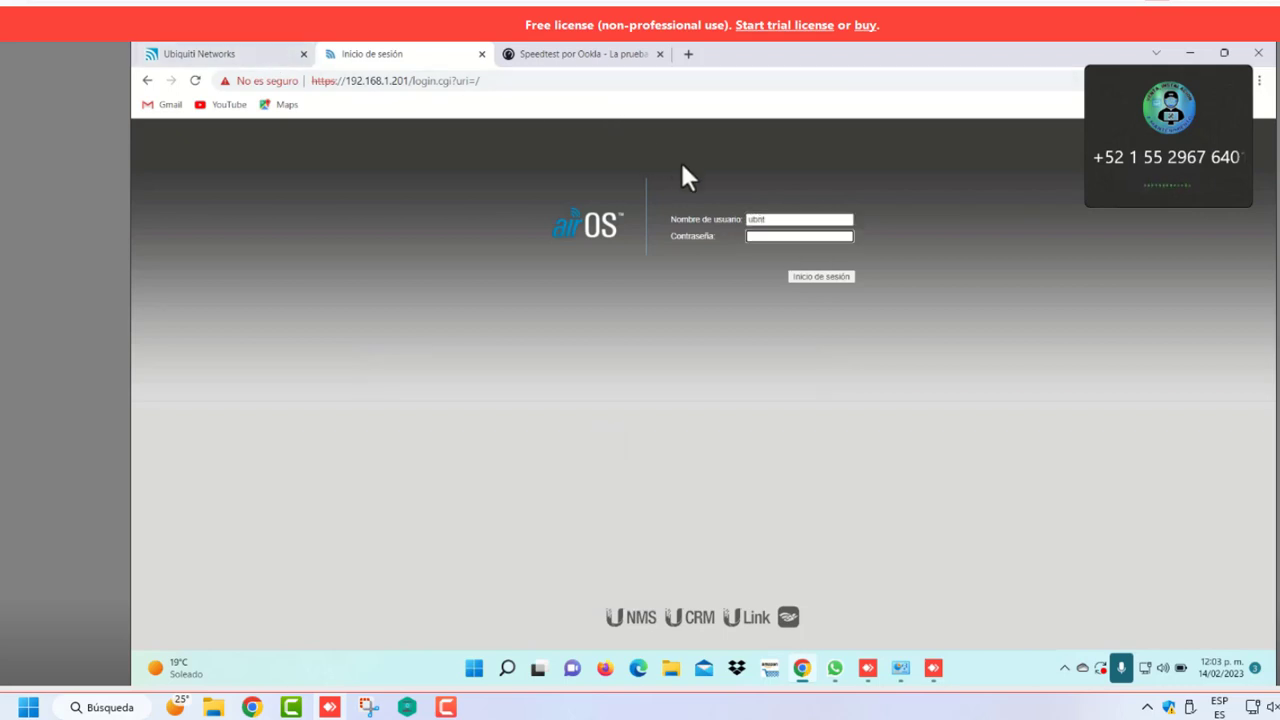
pyautogui.click(827, 279)
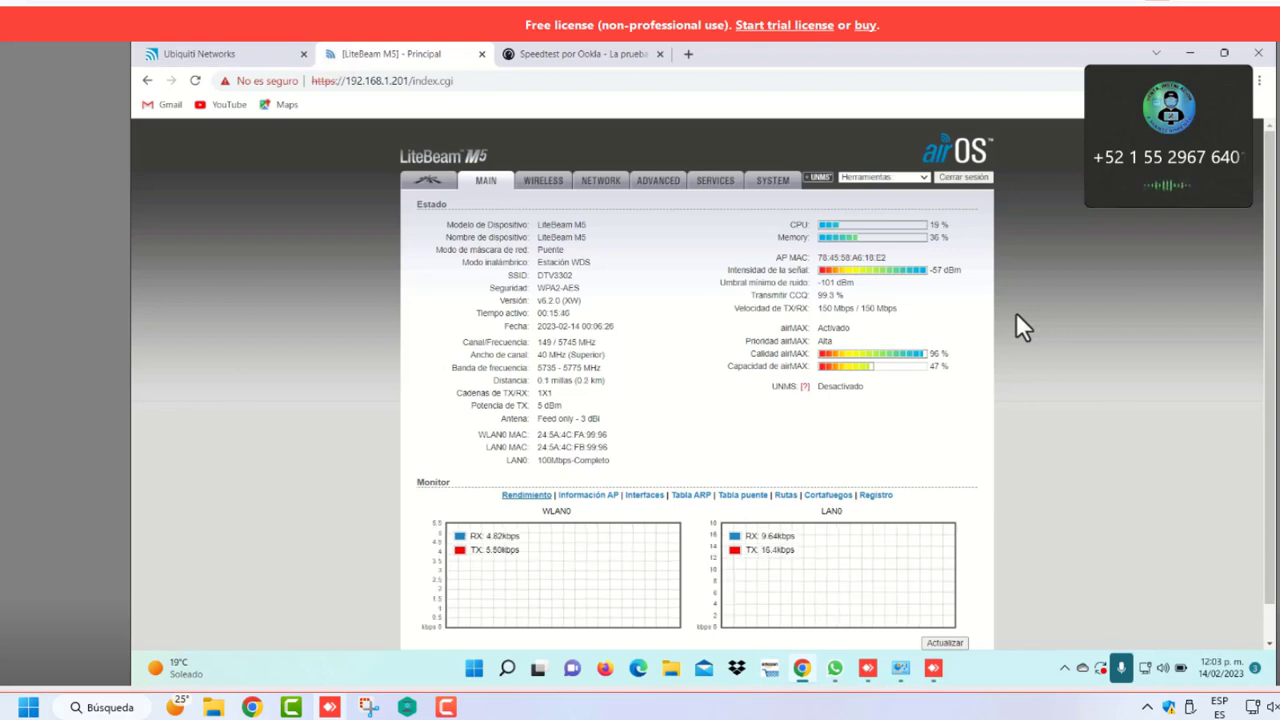
pyautogui.click(565, 53)
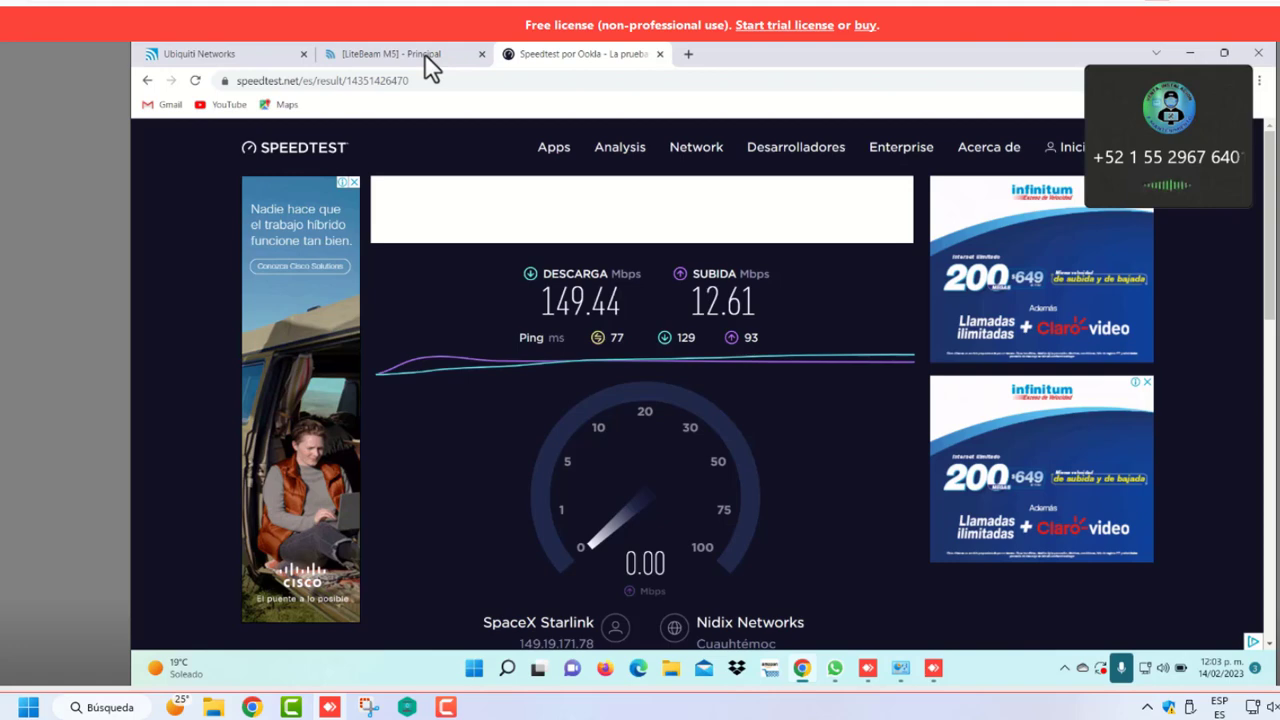
pyautogui.hotkey('ctrl', 'shift', 'Tab')
pyautogui.hotkey('ctrl', 'shift', 'Tab')
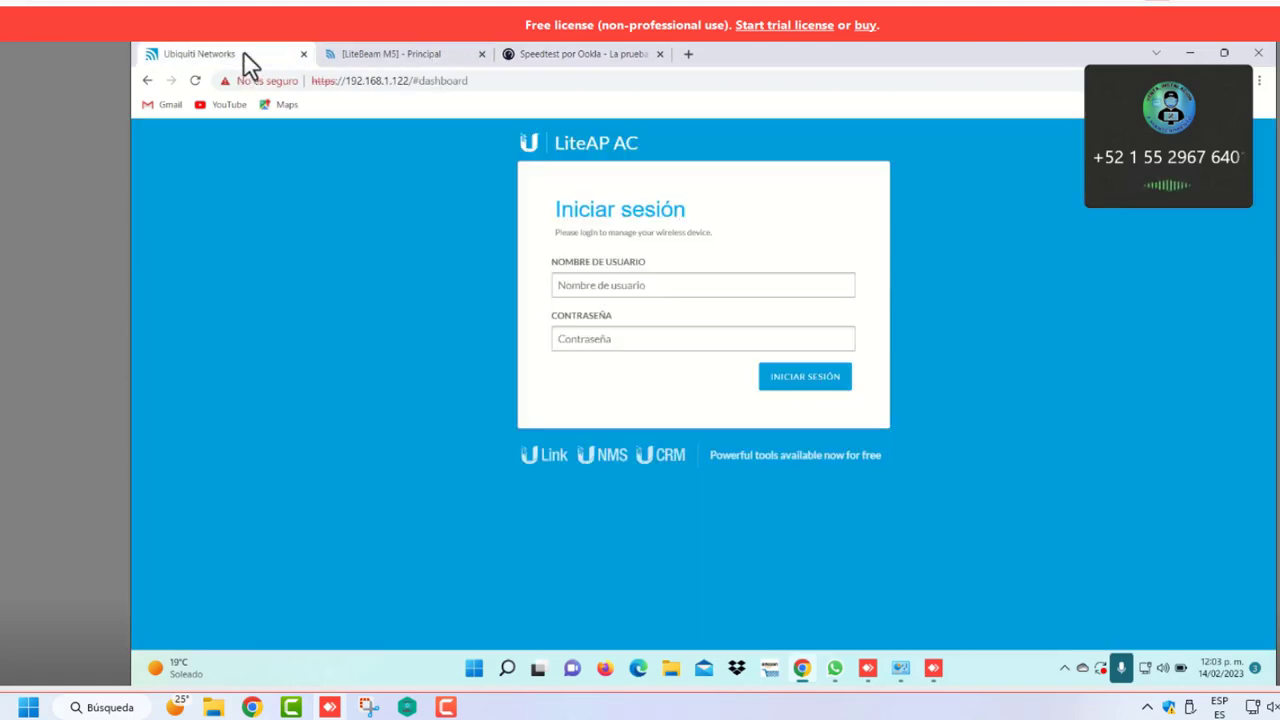
pyautogui.click(363, 54)
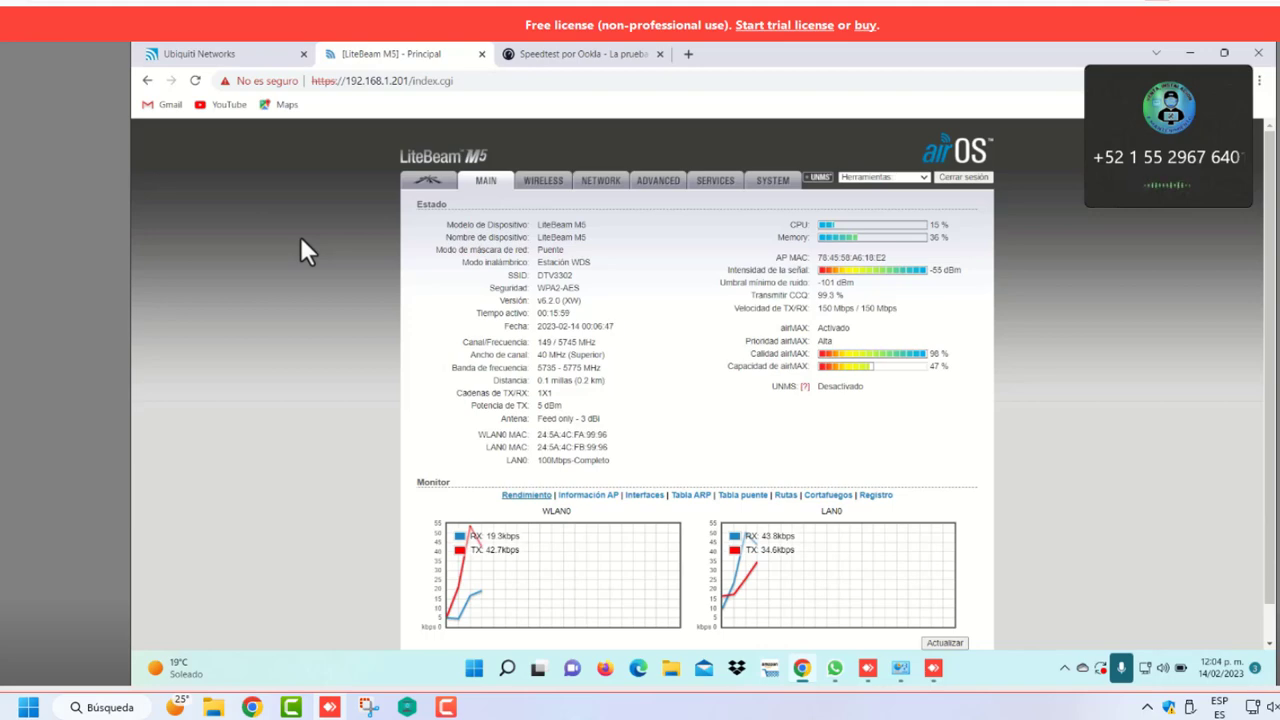
pyautogui.click(229, 51)
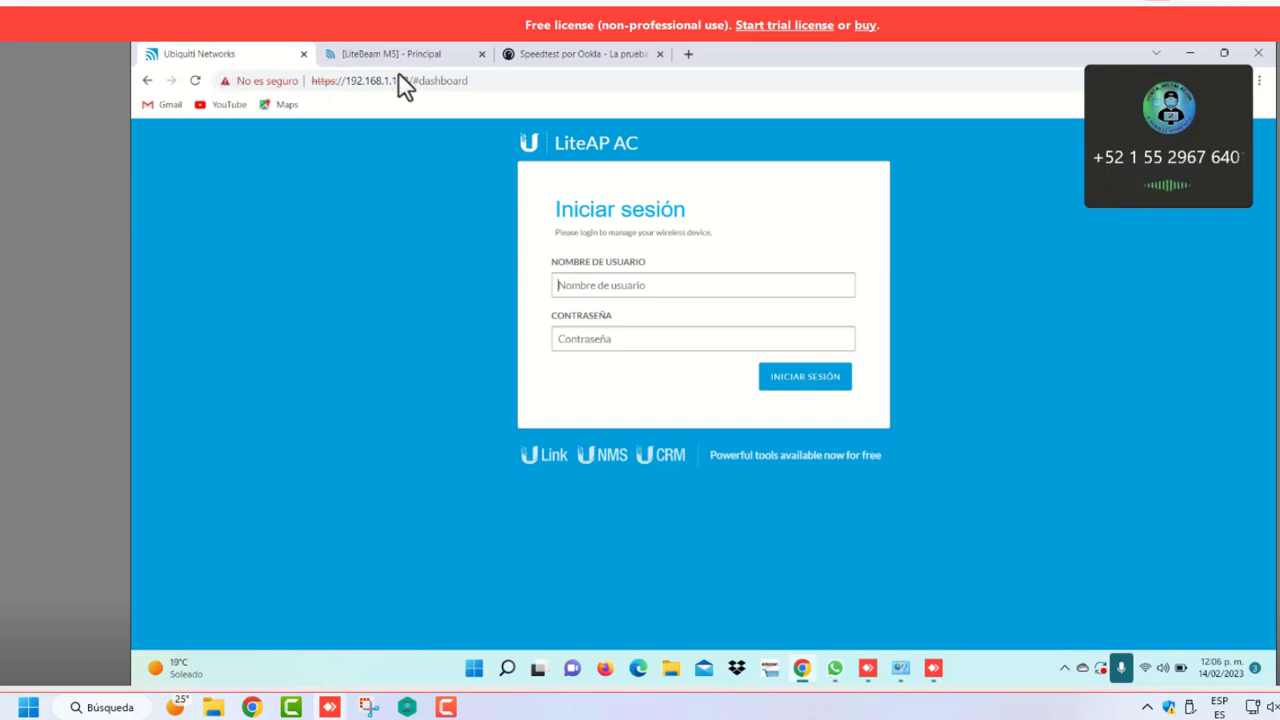
# Open the Internet Protocol version 4 properties of the Ethernet adapter
pyautogui.click(900, 670)
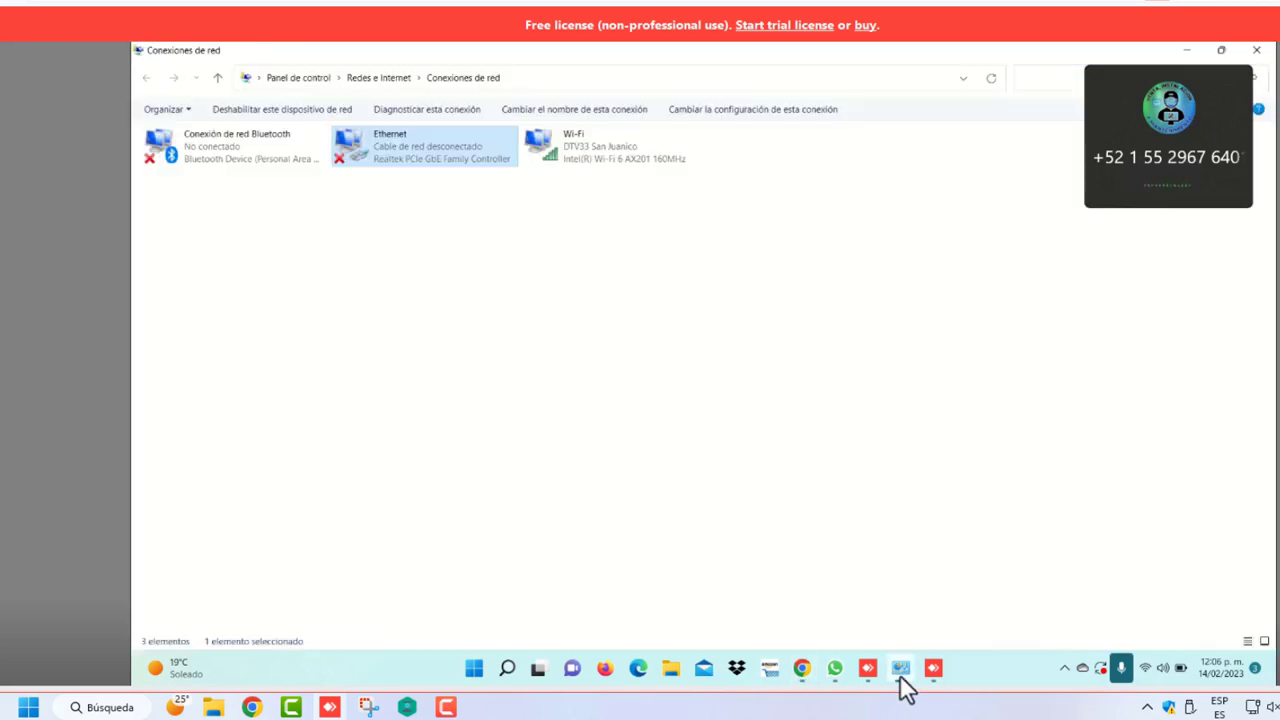
pyautogui.rightClick(427, 157)
pyautogui.click(480, 300)
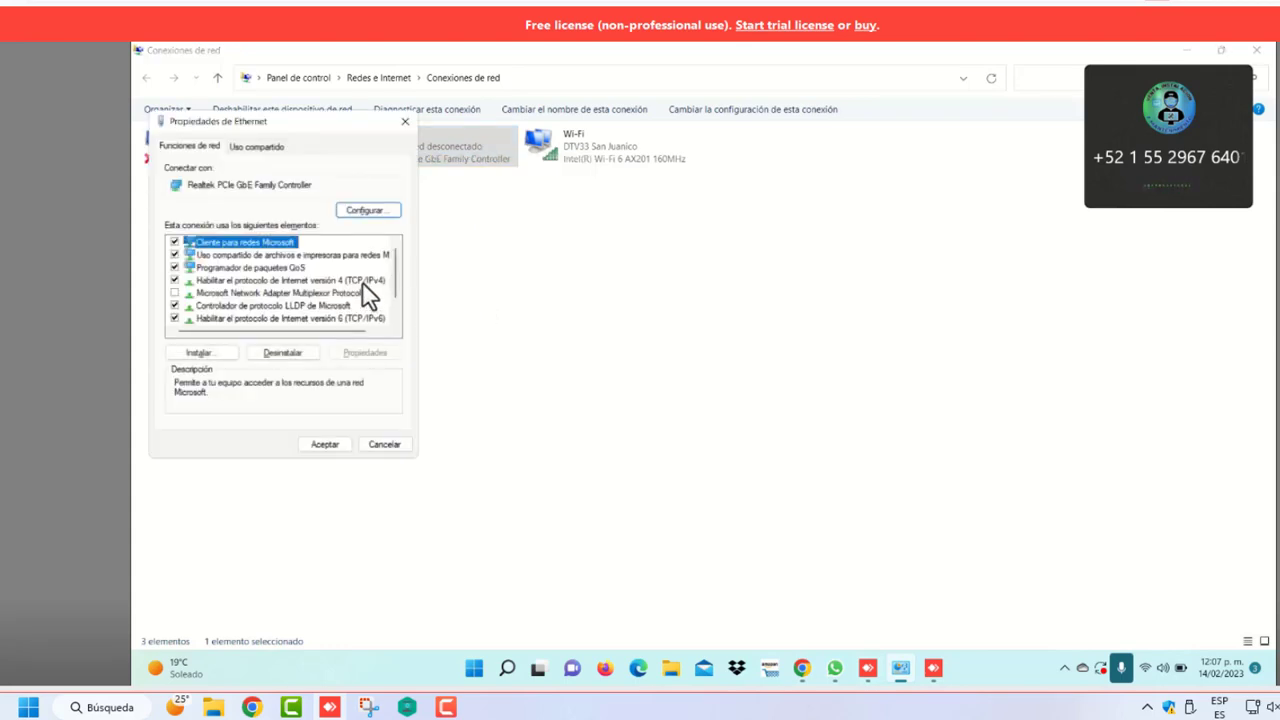
pyautogui.click(363, 283)
pyautogui.click(368, 352)
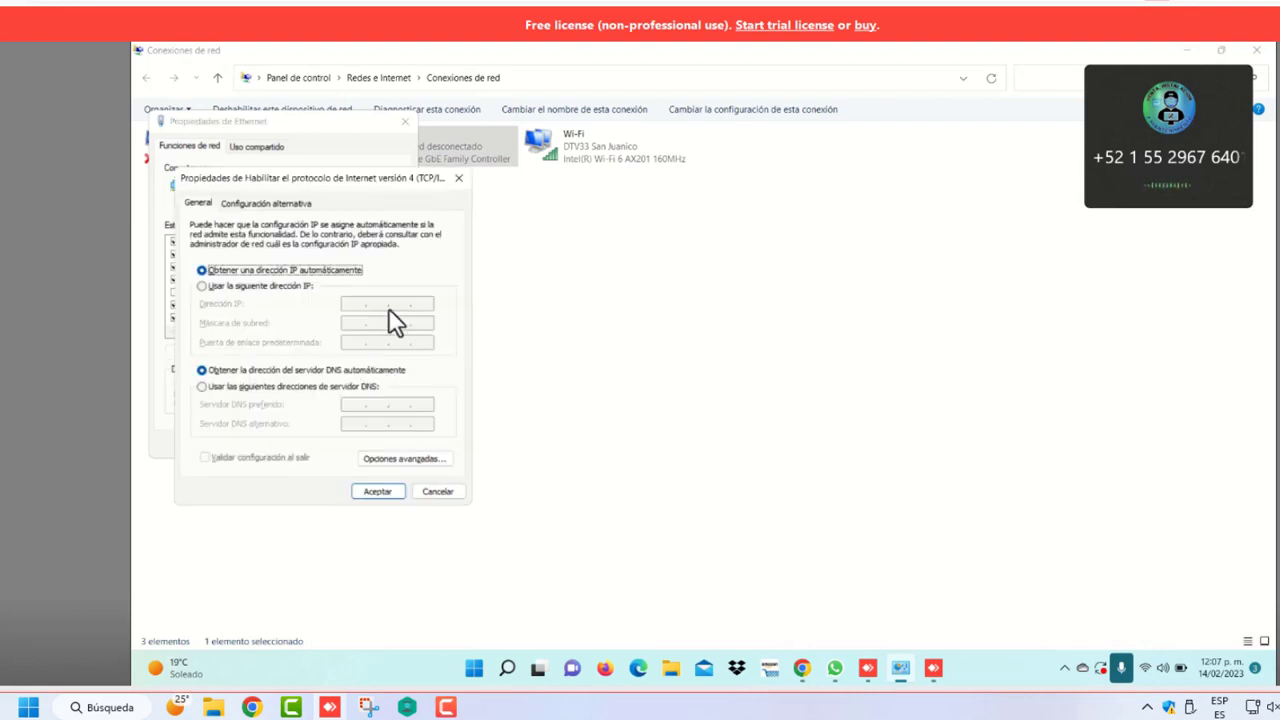
# Set static IP 192.168.1.100, mask 255.255.255.0 and gateway 192.168.1.20, and confirm
pyautogui.click(202, 286)
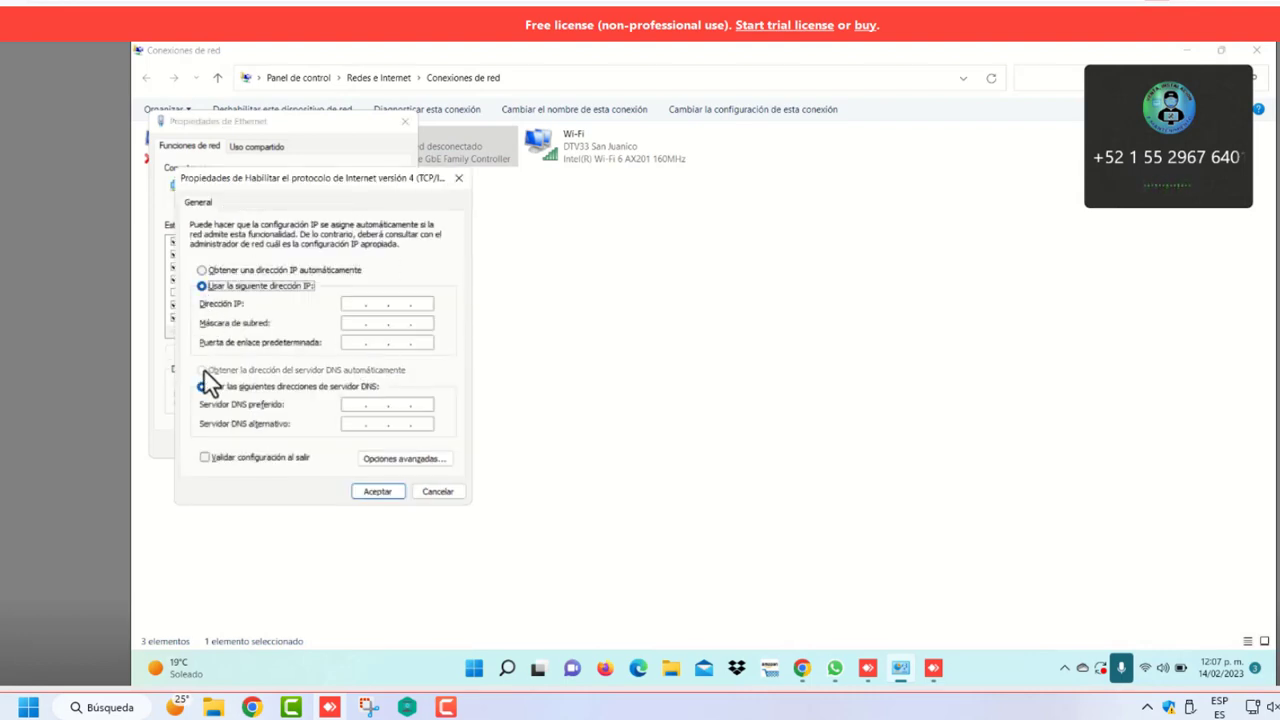
pyautogui.click(349, 304)
pyautogui.write('192.')
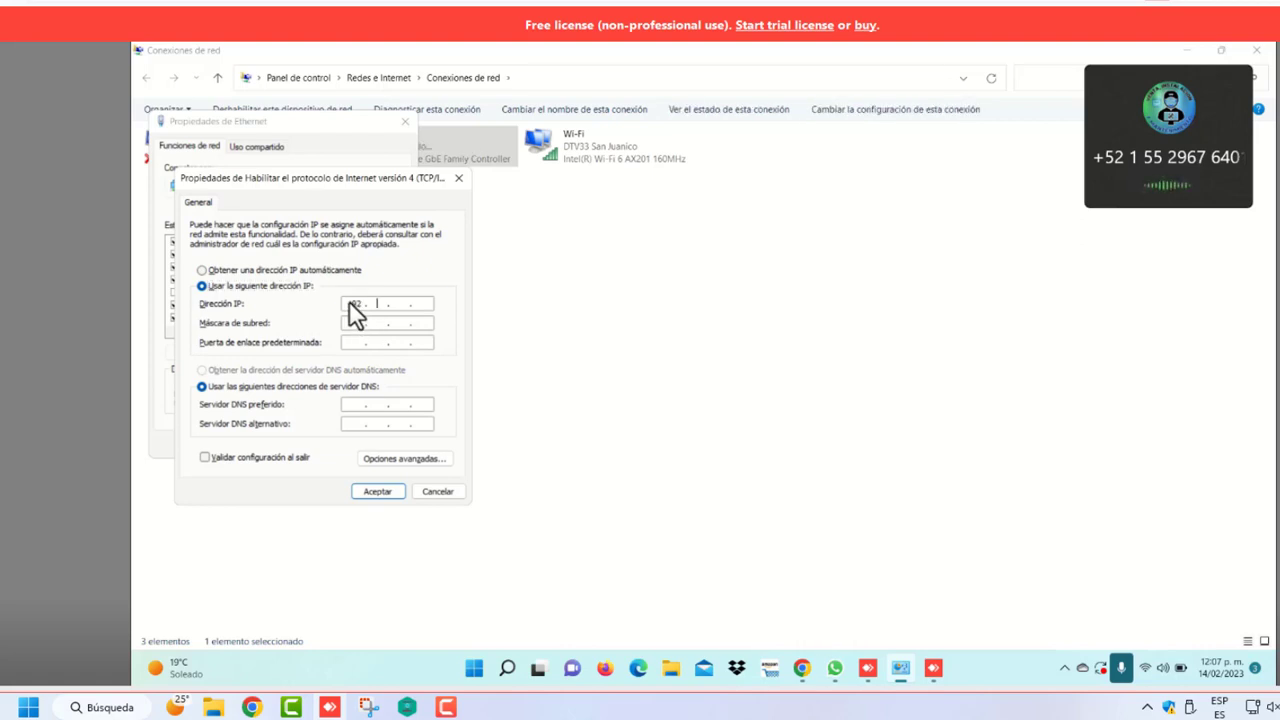
pyautogui.write('168.1.100')
pyautogui.press('Tab')
pyautogui.press('Tab')
pyautogui.write('192')
pyautogui.write('168')
pyautogui.write('1')
pyautogui.write('2')
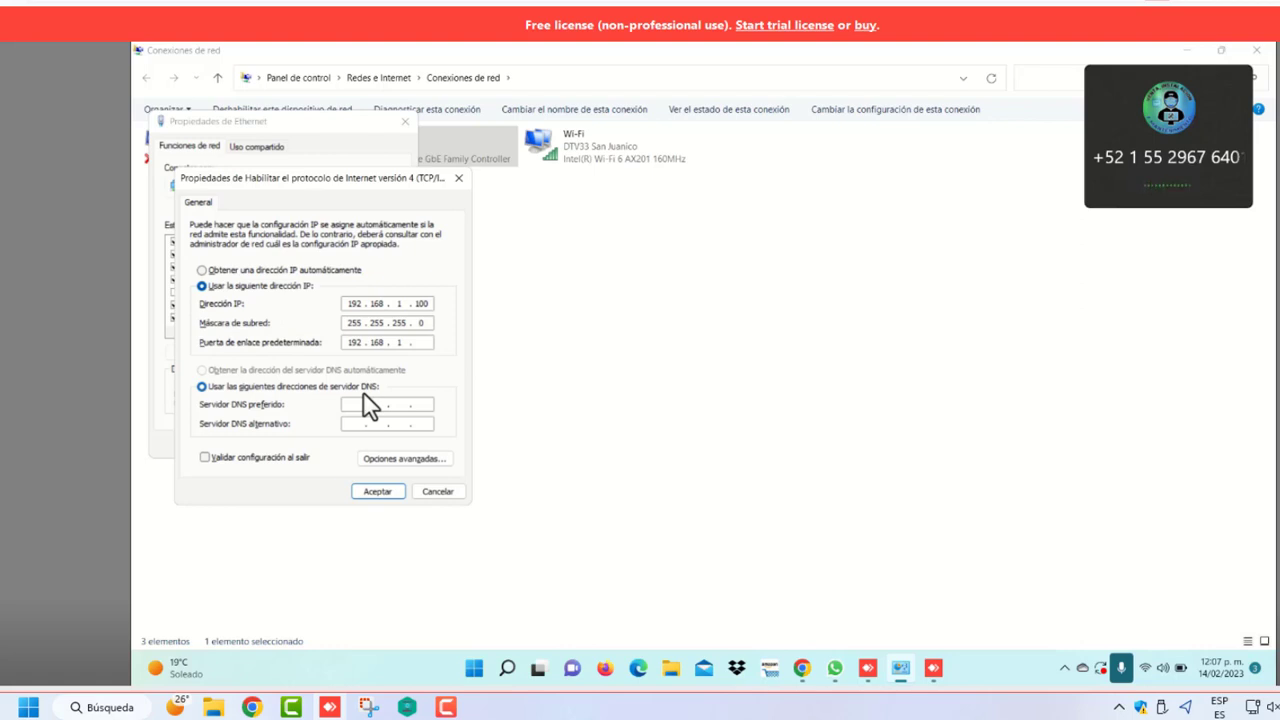
pyautogui.write('20')
pyautogui.click(376, 494)
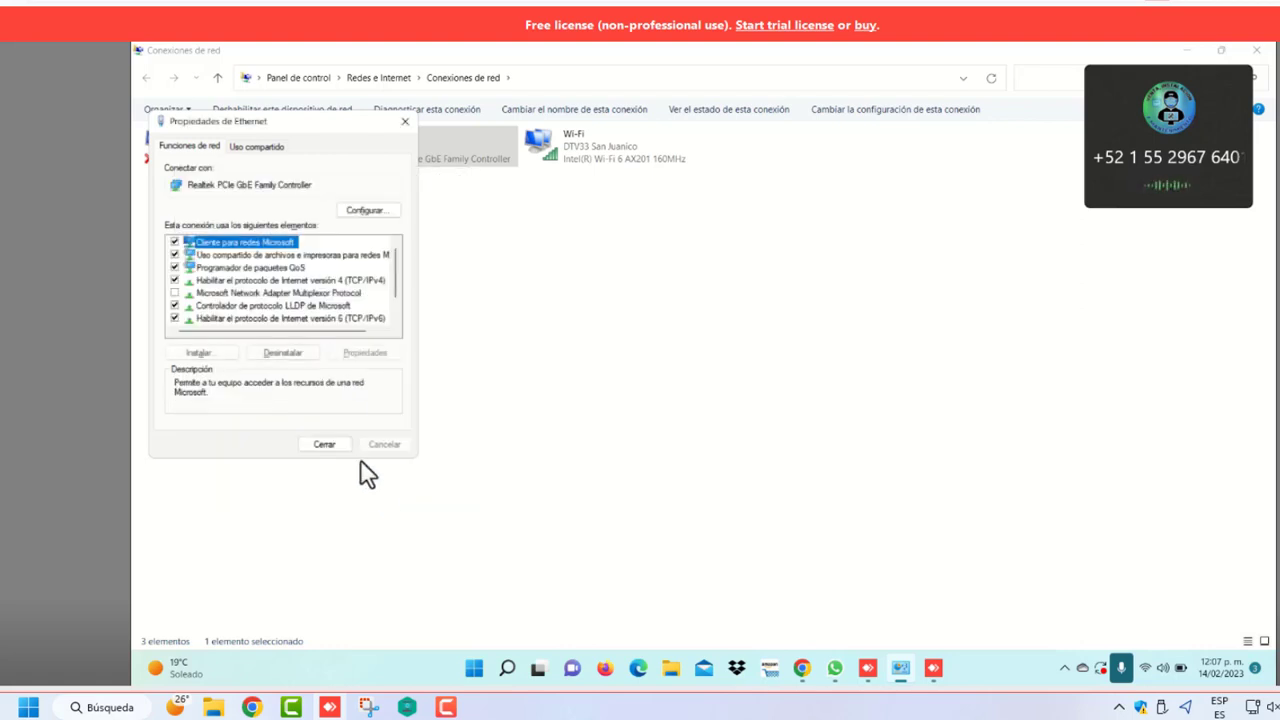
pyautogui.click(336, 450)
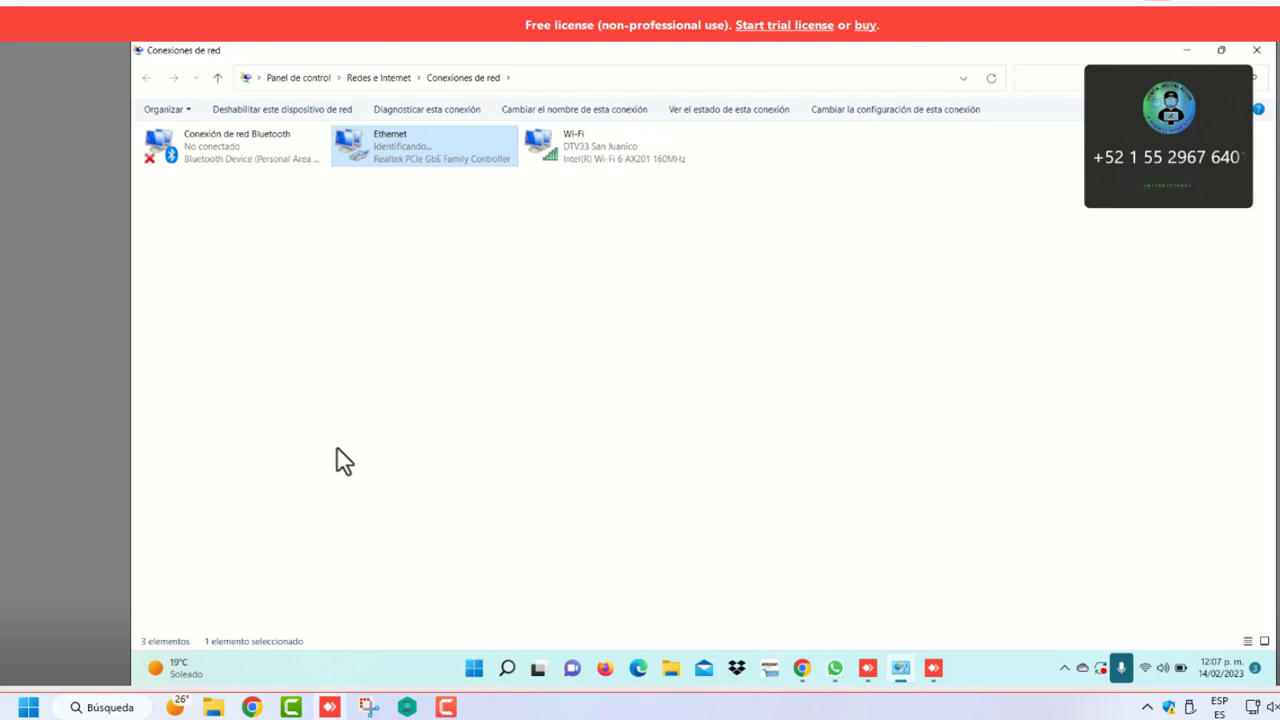
pyautogui.click(802, 672)
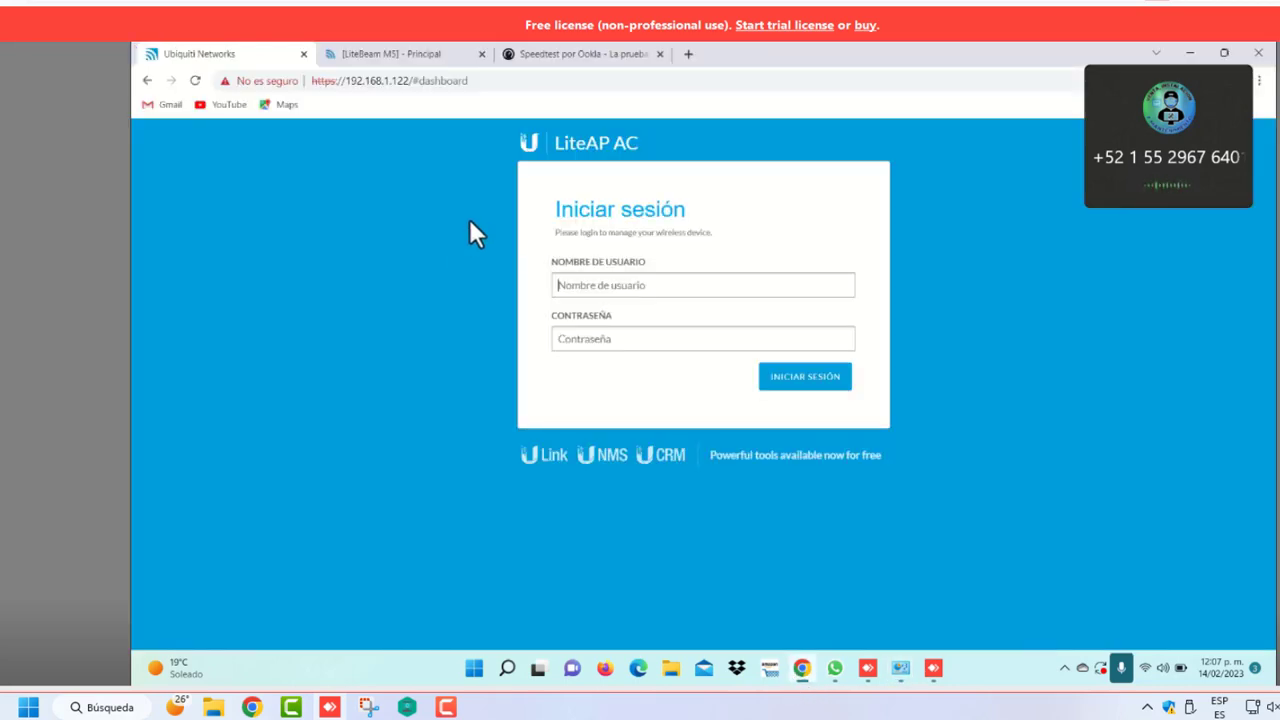
pyautogui.click(367, 56)
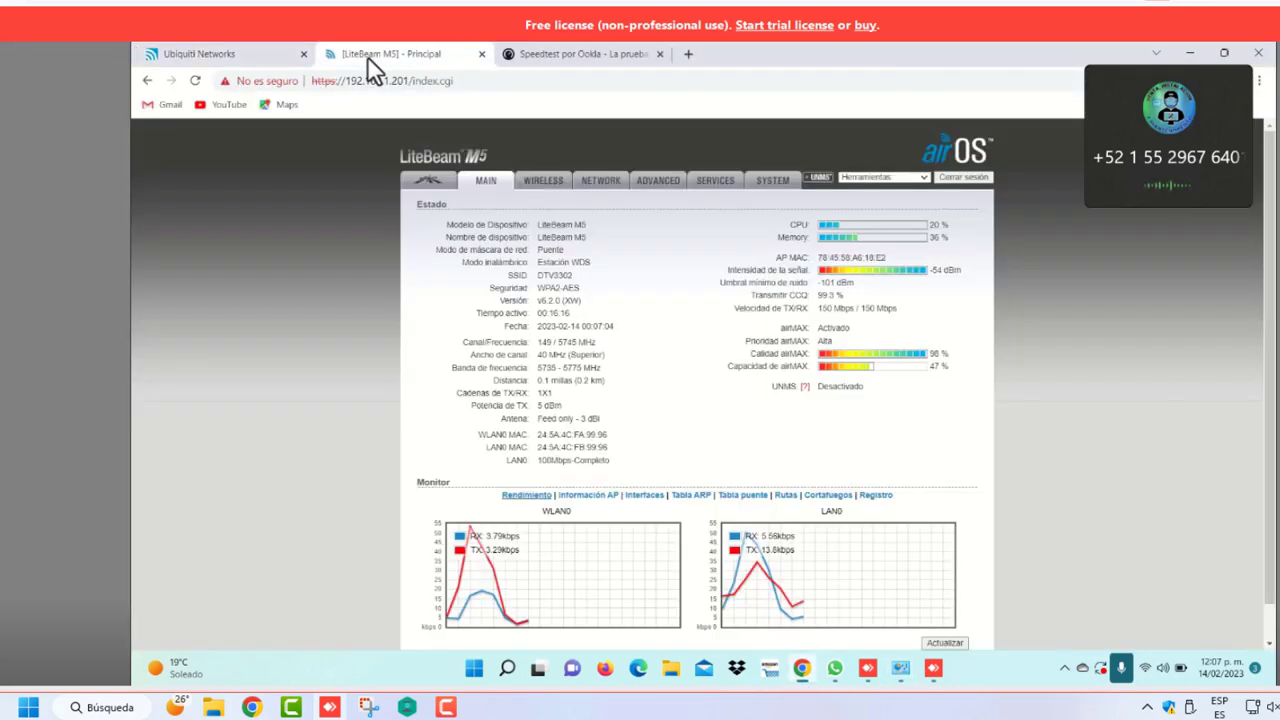
pyautogui.click(252, 58)
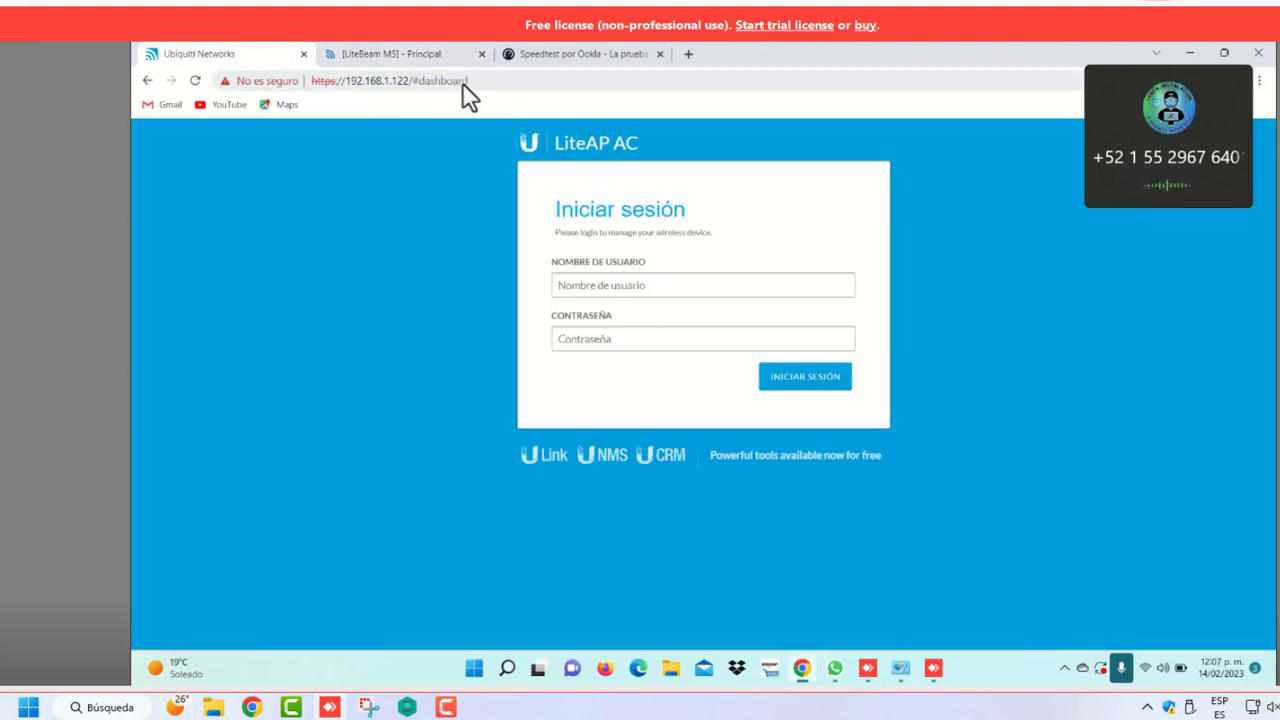
pyautogui.click(504, 81)
pyautogui.click(504, 81)
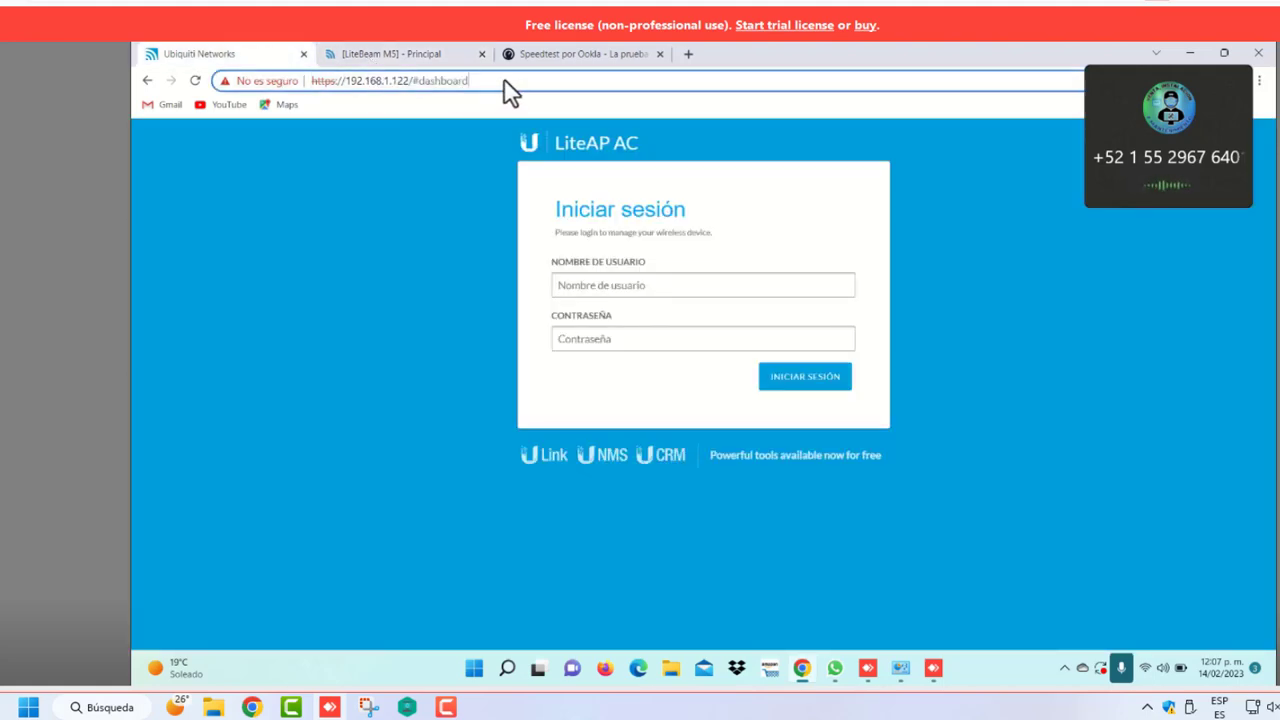
pyautogui.press('BackSpace')
pyautogui.press('BackSpace')
pyautogui.press('BackSpace')
pyautogui.press('BackSpace')
pyautogui.press('BackSpace')
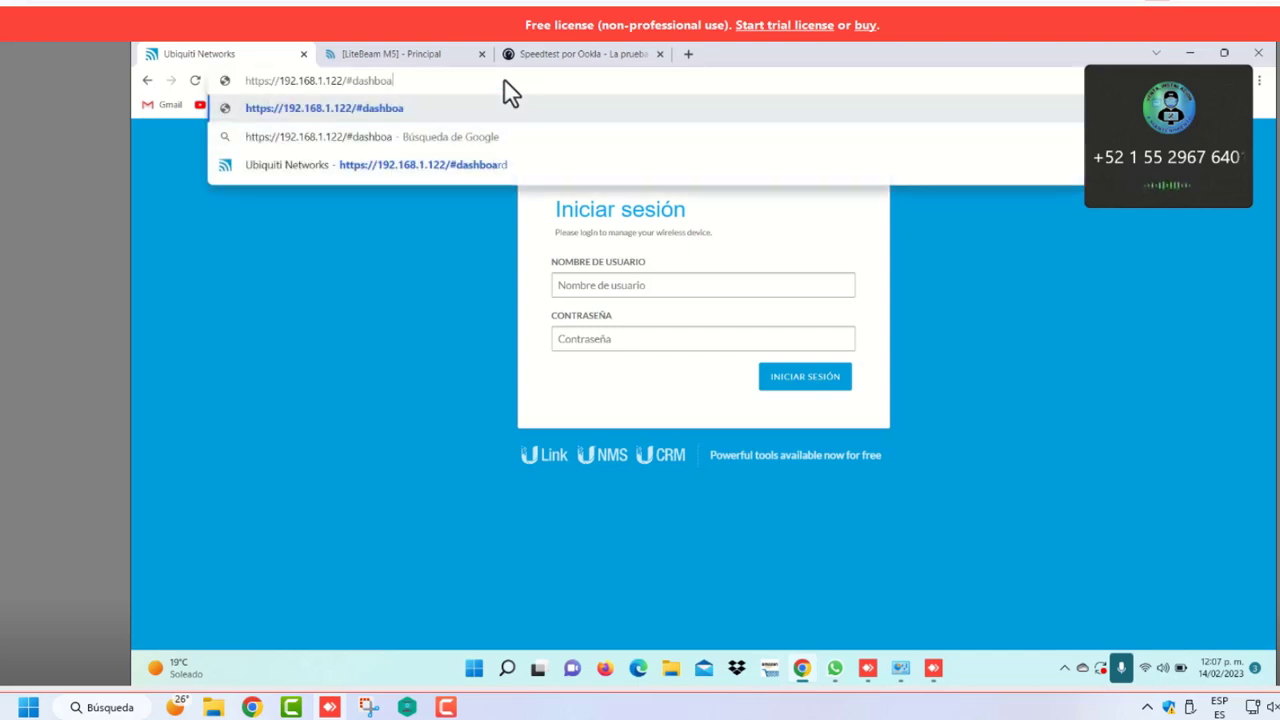
pyautogui.press('BackSpace')
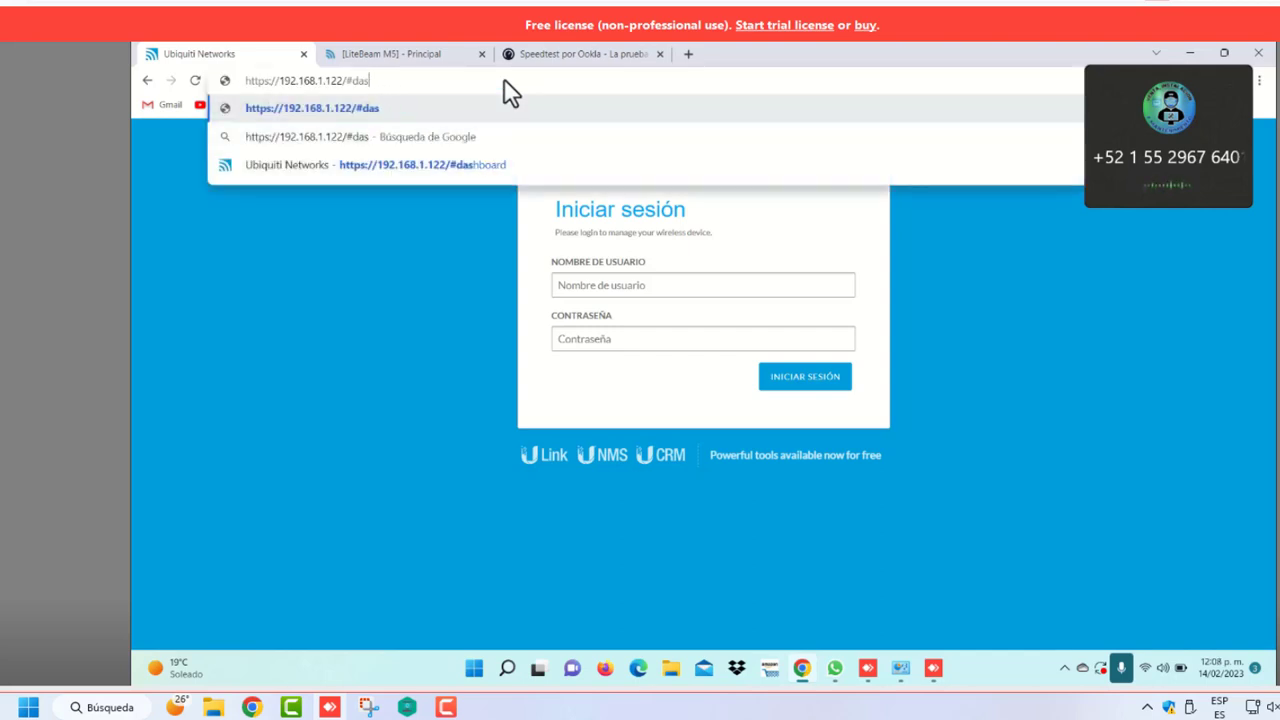
pyautogui.press('BackSpace')
pyautogui.press('BackSpace')
pyautogui.press('BackSpace')
pyautogui.press('BackSpace')
pyautogui.press('BackSpace')
pyautogui.press('BackSpace')
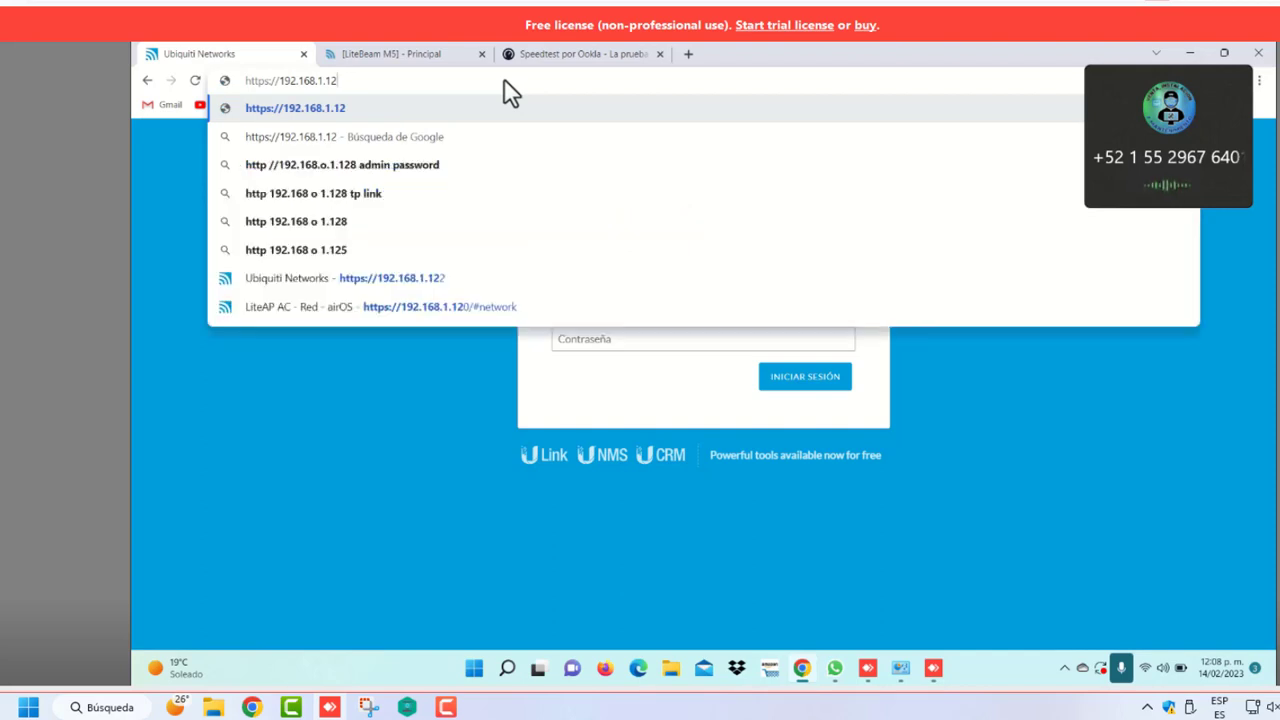
pyautogui.write('0')
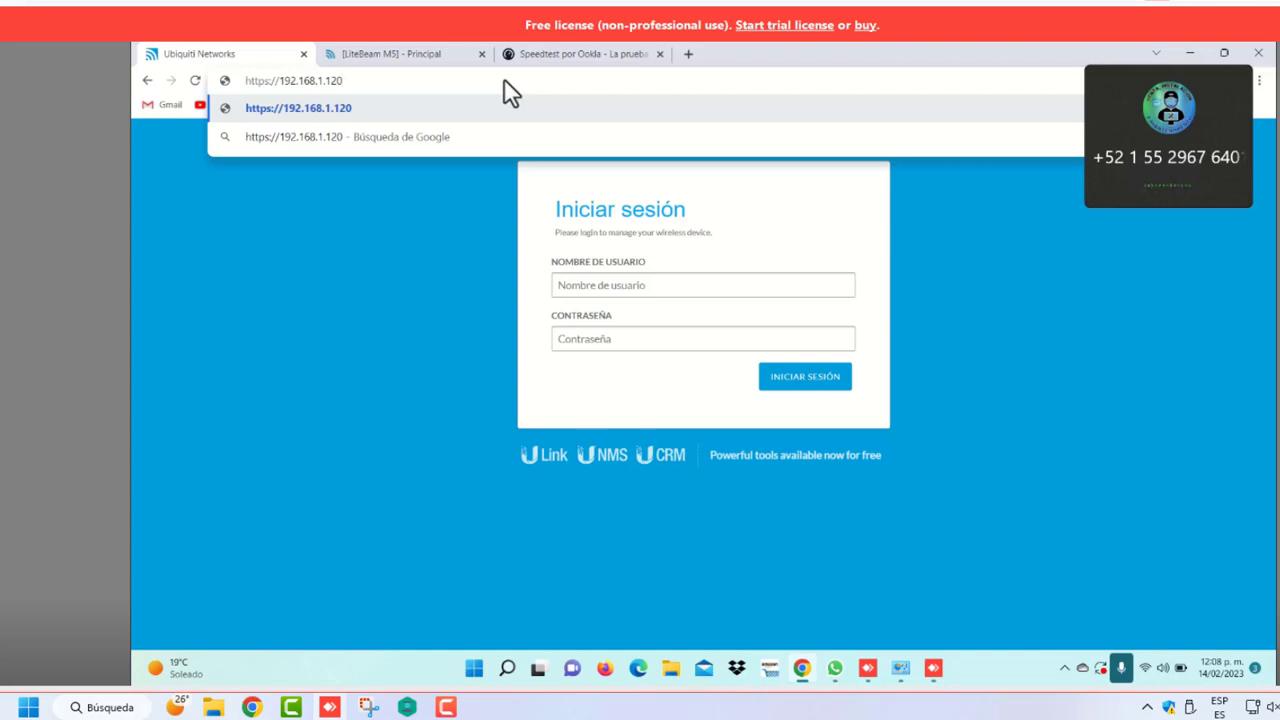
pyautogui.press('Return')
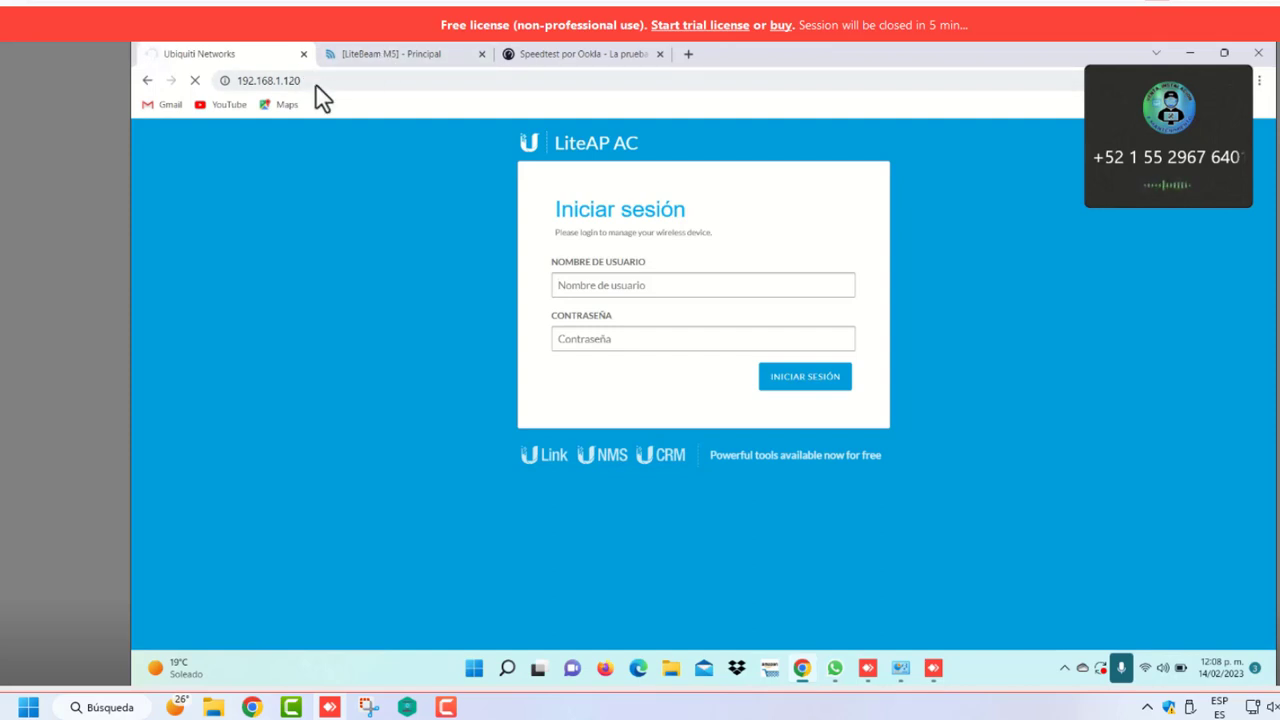
pyautogui.click(367, 56)
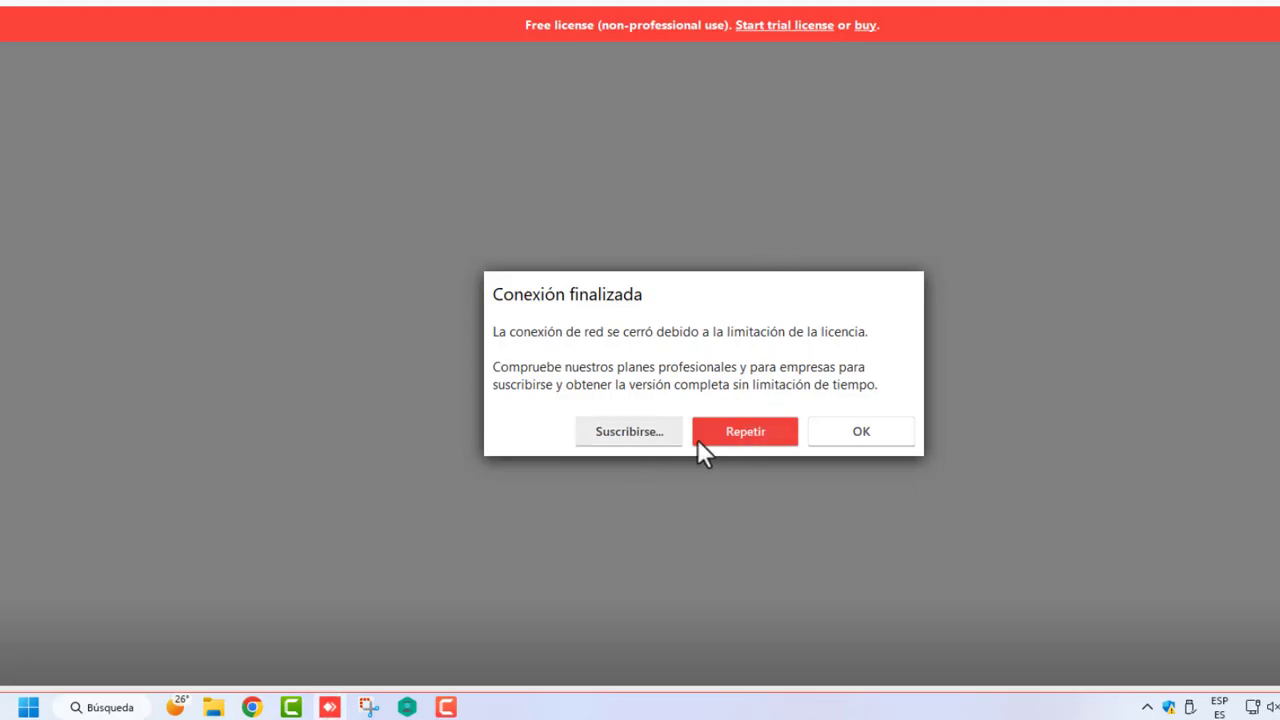
# Choose Repetir in AnyDesk's Conexión finalizada dialog to reconnect the remote session
pyautogui.click(739, 431)
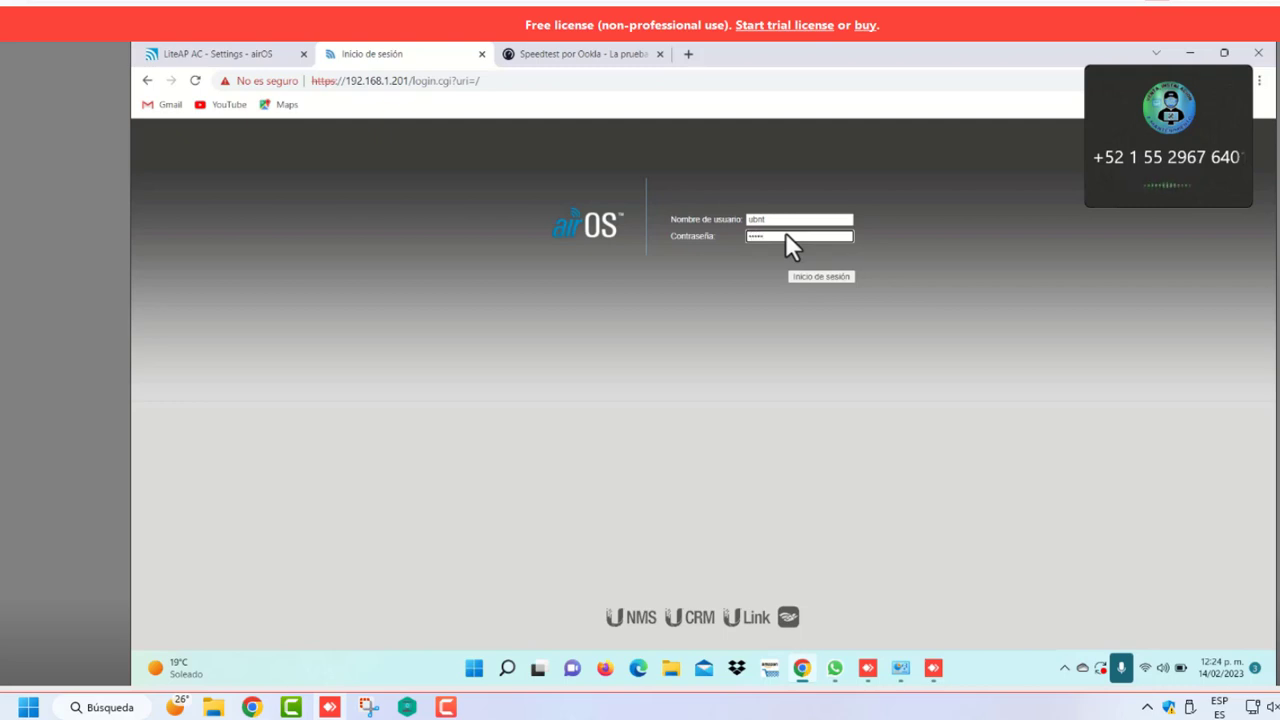
# Log back into the LiteBeam M5 at 192.168.1.201, then save and apply 15 dBm output power
pyautogui.click(817, 276)
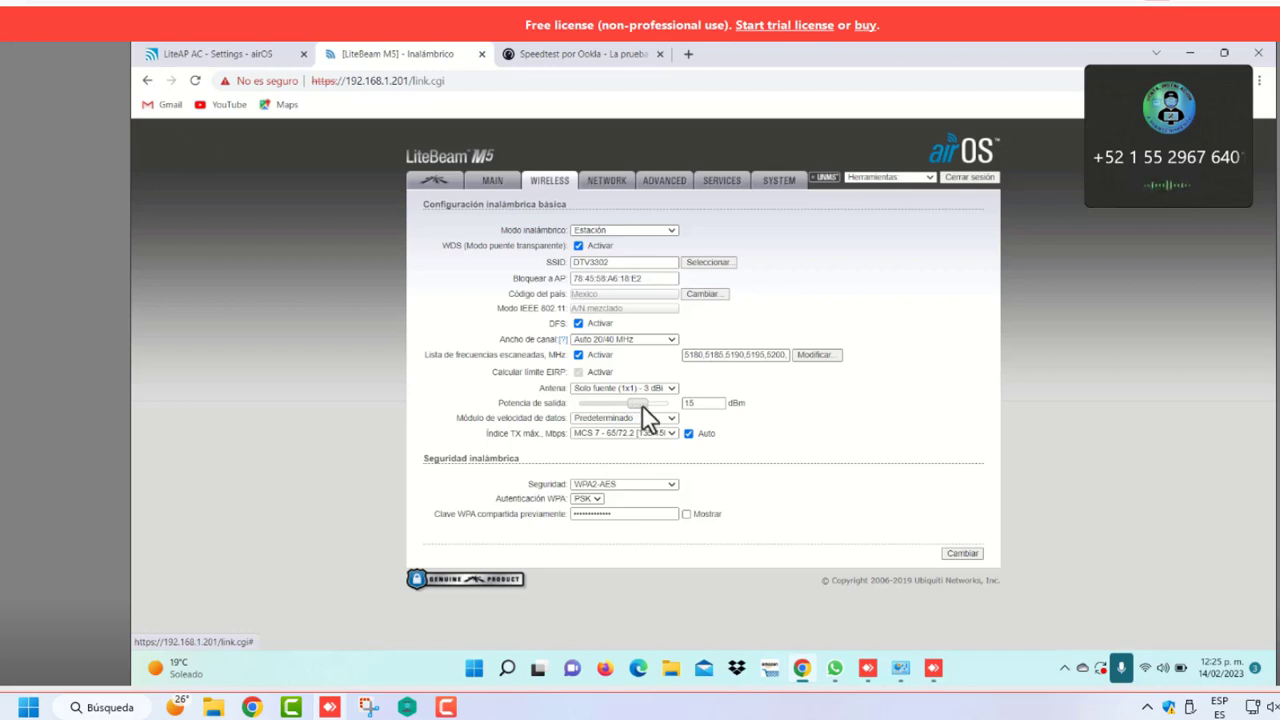
pyautogui.click(960, 554)
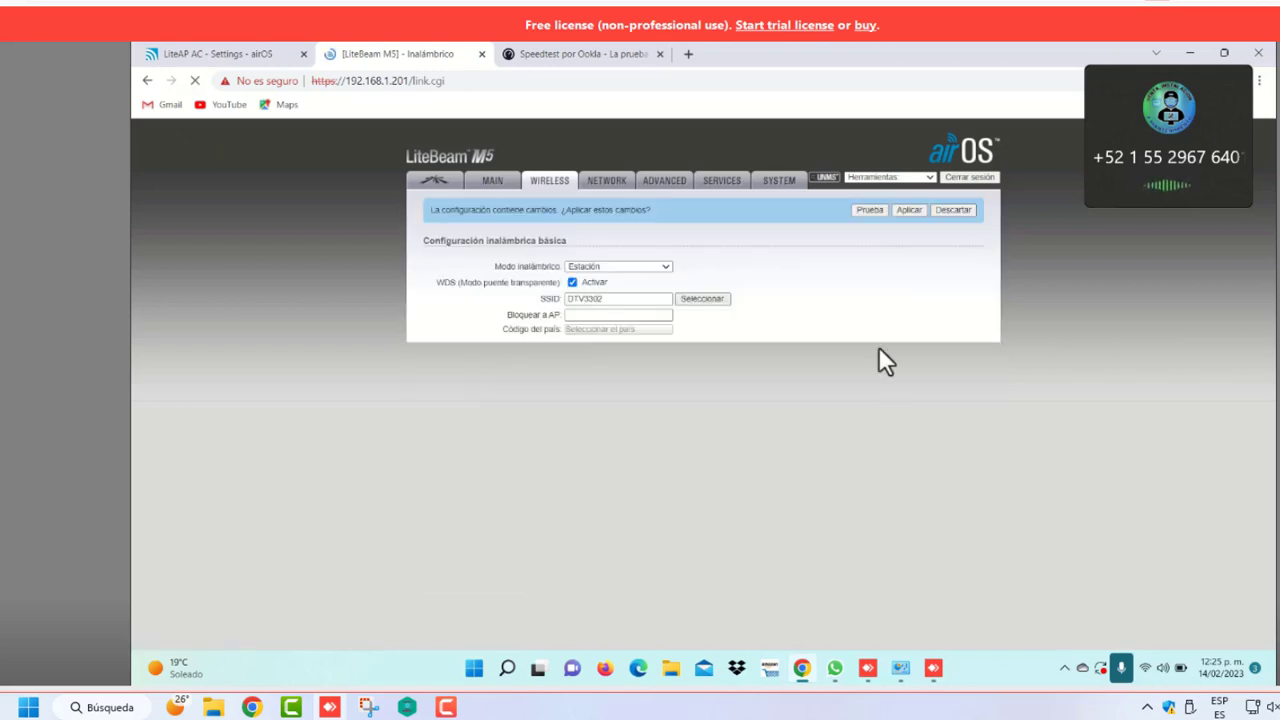
pyautogui.click(908, 211)
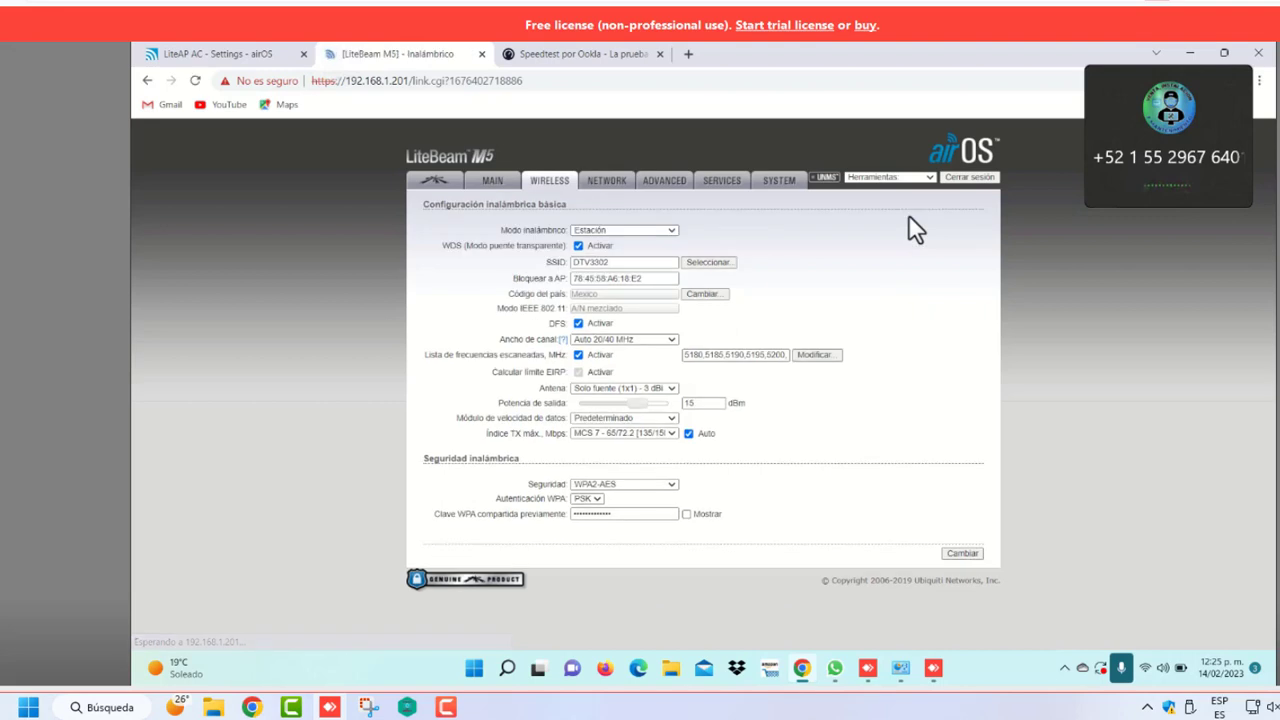
pyautogui.click(609, 178)
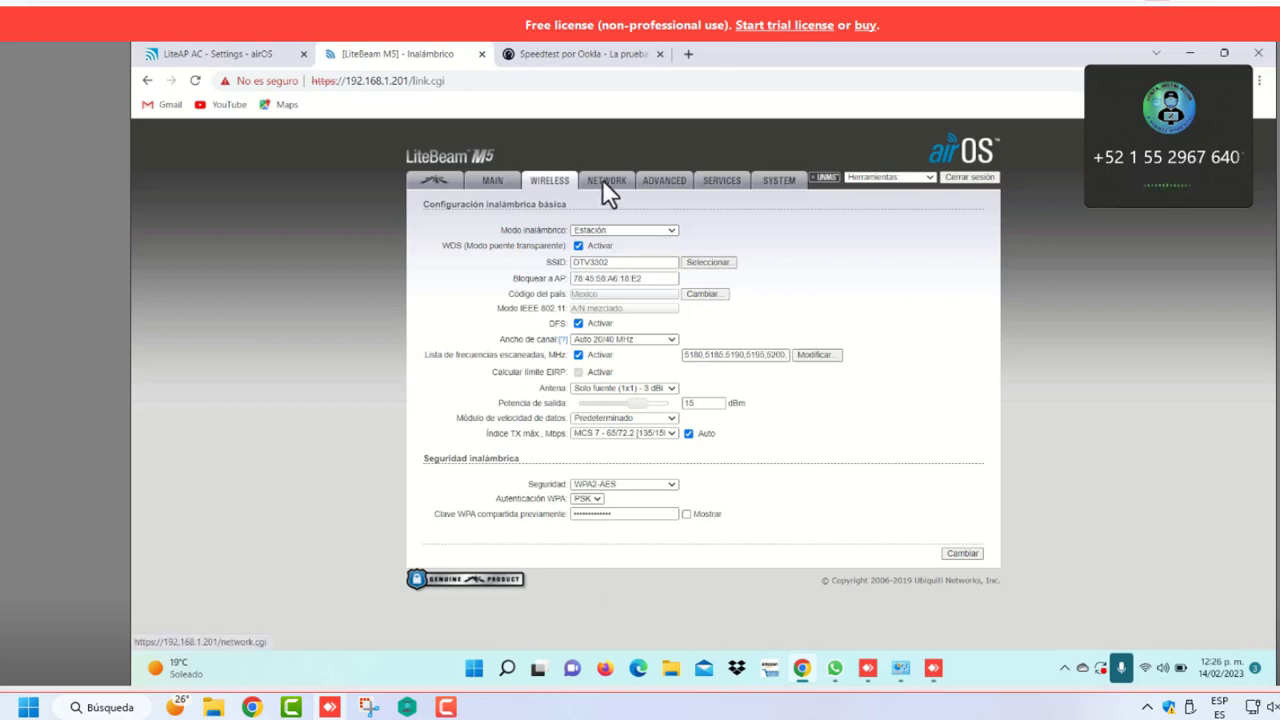
# Switch the LiteBeam M5 Network page to Advanced configuration mode
pyautogui.click(603, 183)
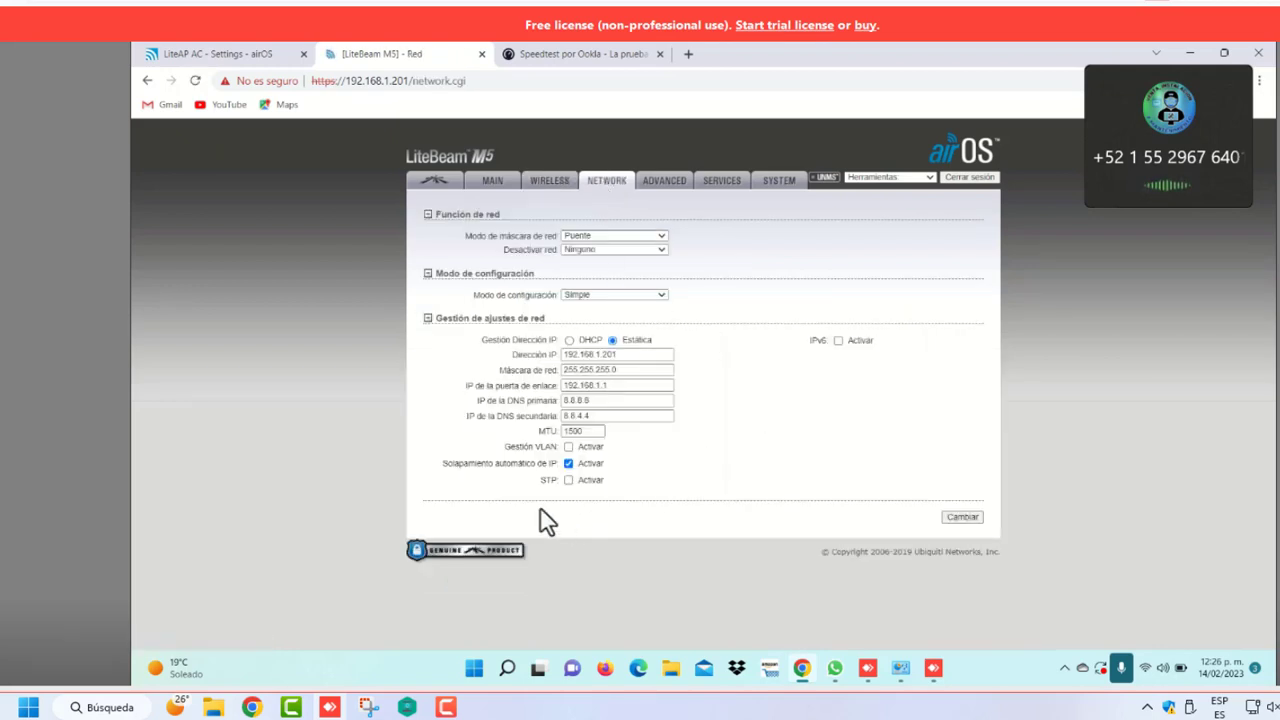
pyautogui.click(659, 298)
pyautogui.click(621, 319)
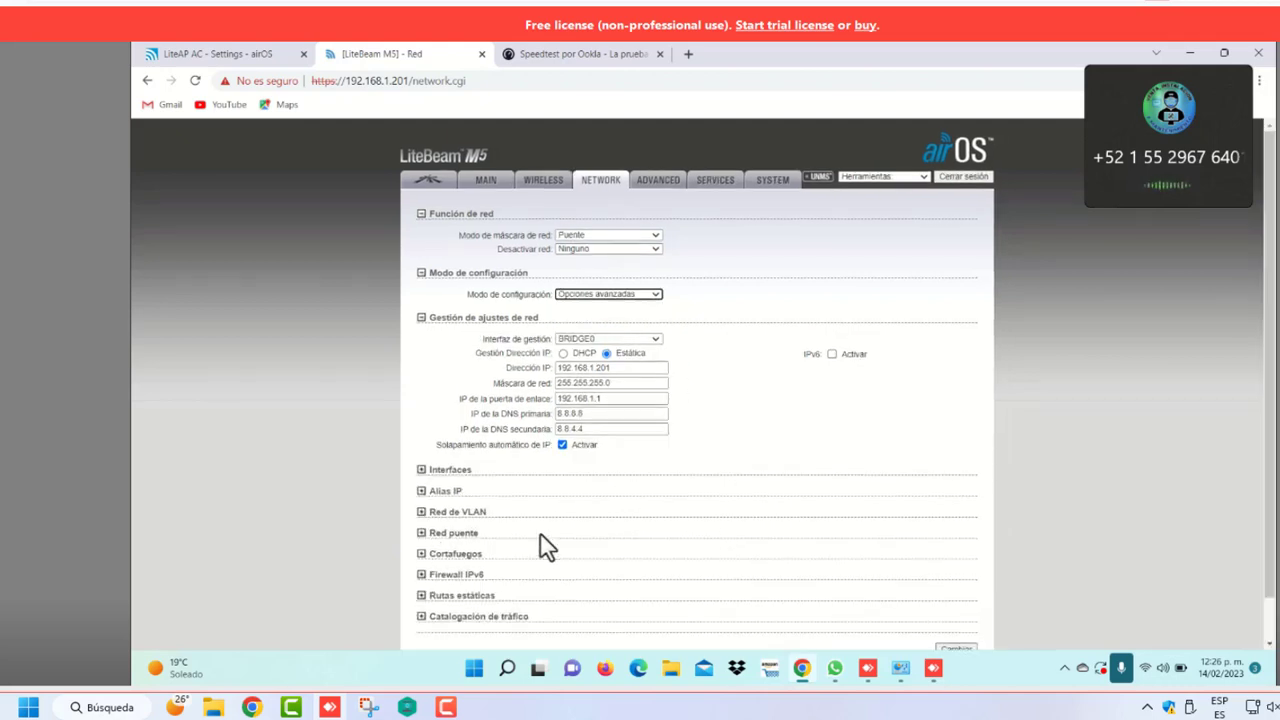
# Enable traffic shaping, inspect its incoming and outgoing rate fields, then disable it again
pyautogui.scroll(-1, 545, 548)
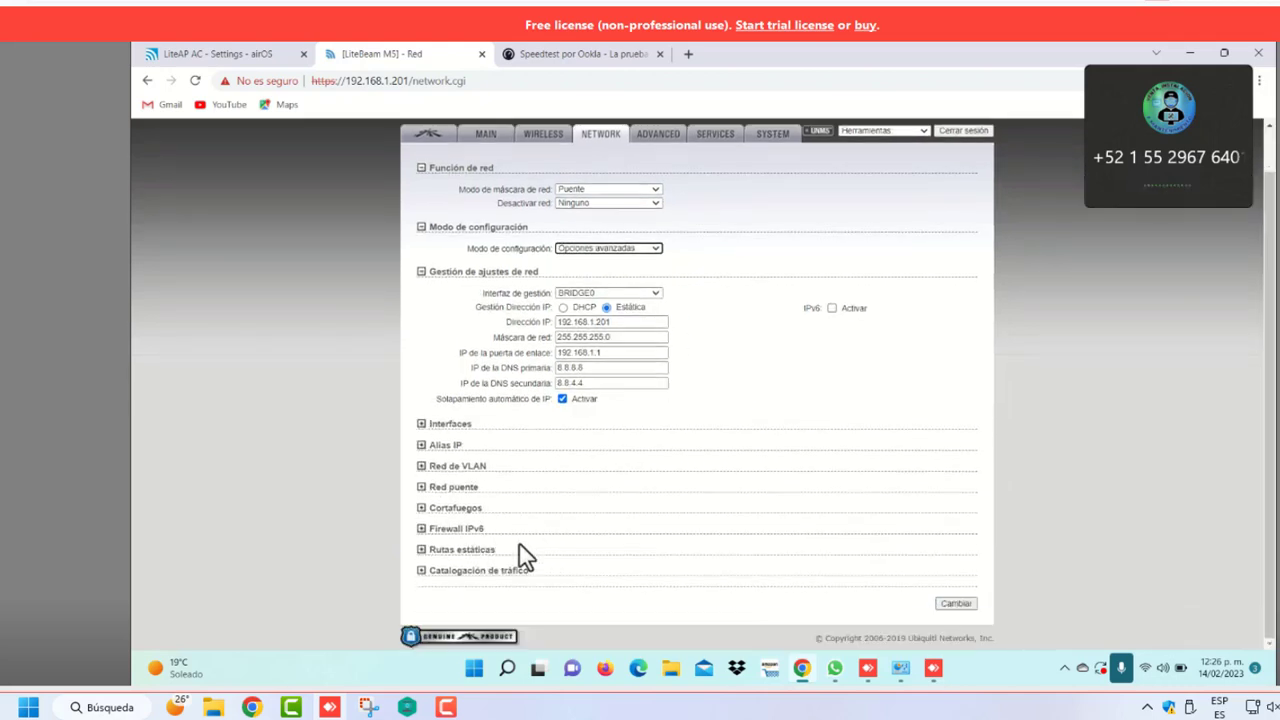
pyautogui.click(421, 570)
pyautogui.scroll(-1, 500, 572)
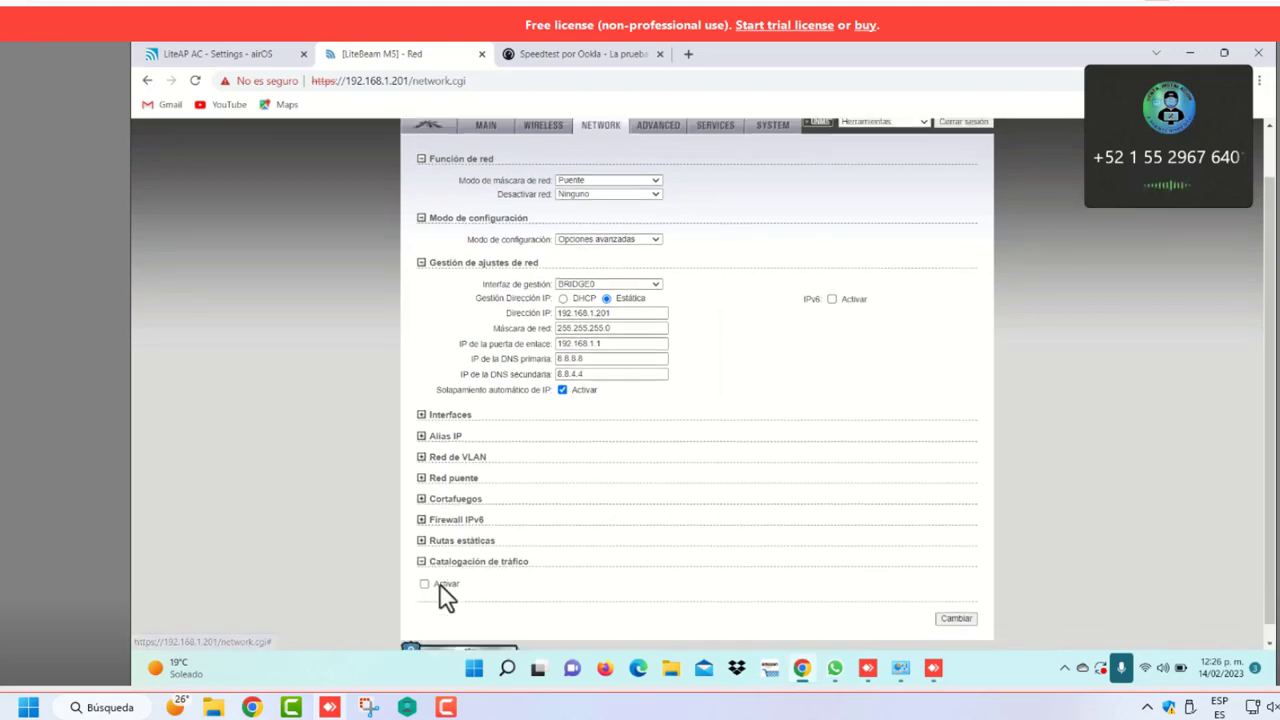
pyautogui.click(424, 568)
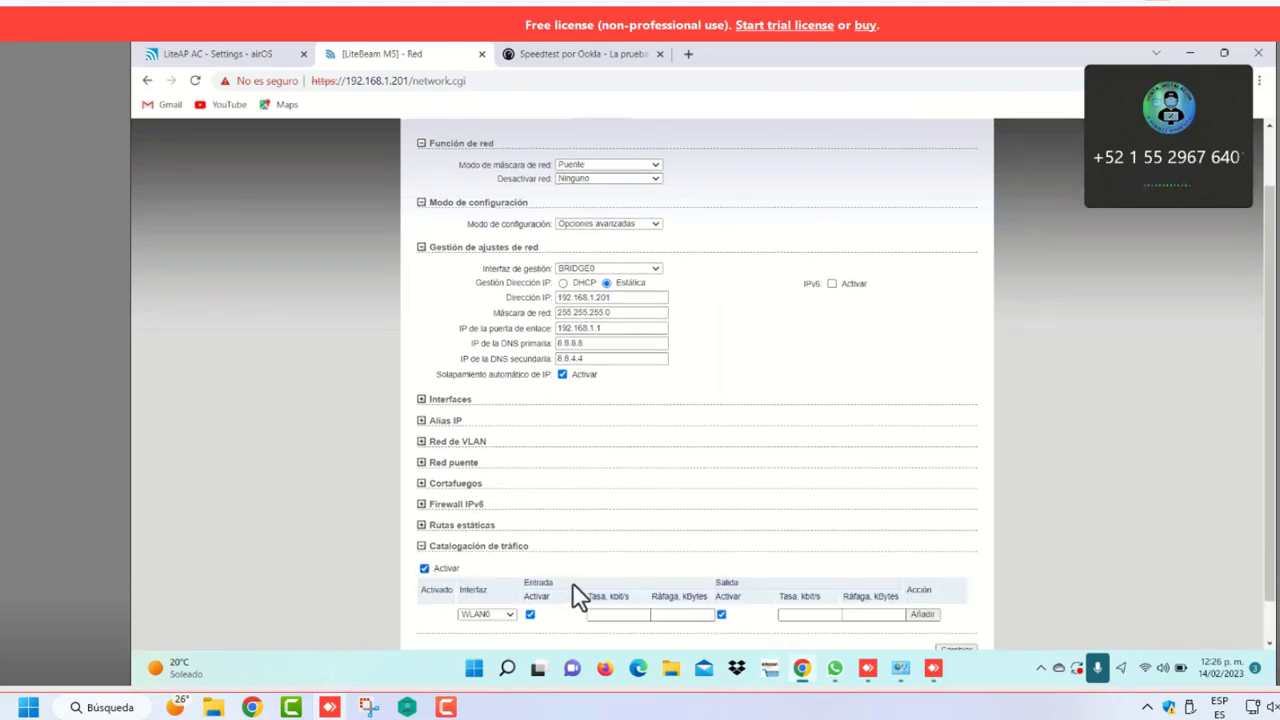
pyautogui.scroll(-1, 570, 588)
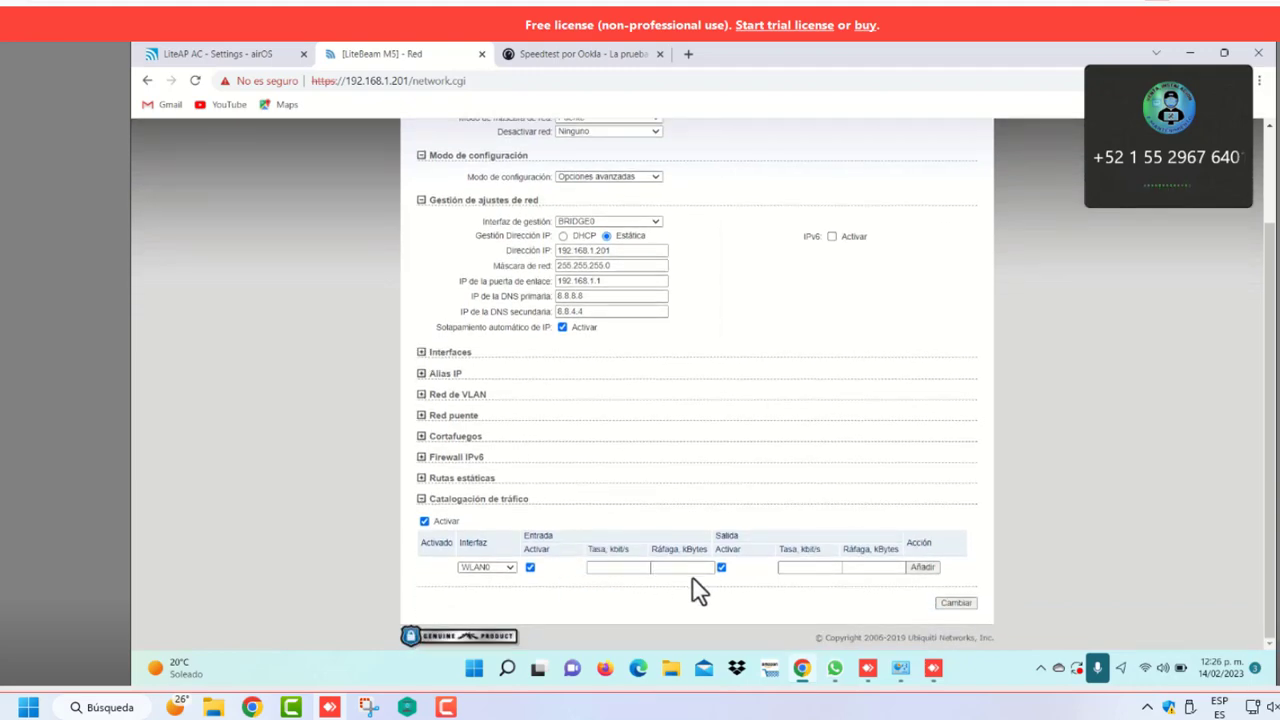
pyautogui.click(598, 572)
pyautogui.click(677, 571)
pyautogui.click(806, 571)
pyautogui.click(424, 521)
pyautogui.scroll(1, 678, 430)
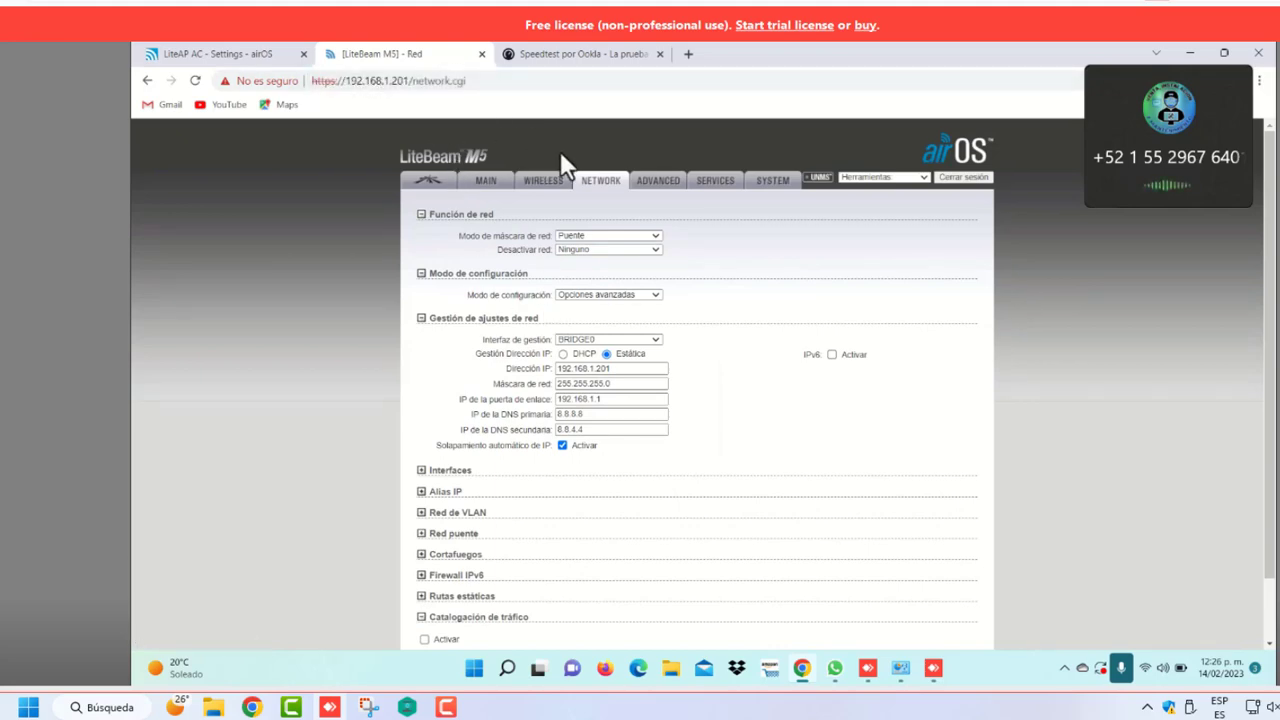
pyautogui.click(551, 178)
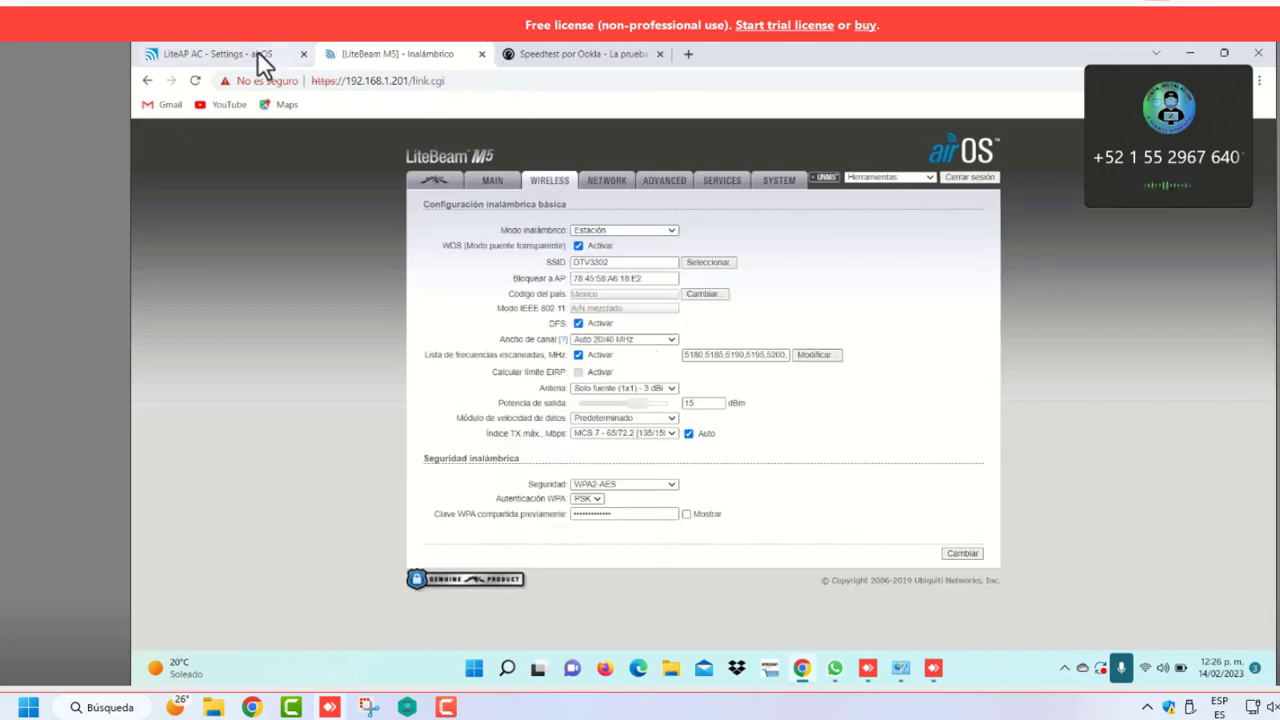
# Change the Ethernet adapter's IPv4 gateway last octet from 20 to 122, giving 192.168.1.122
pyautogui.click(900, 670)
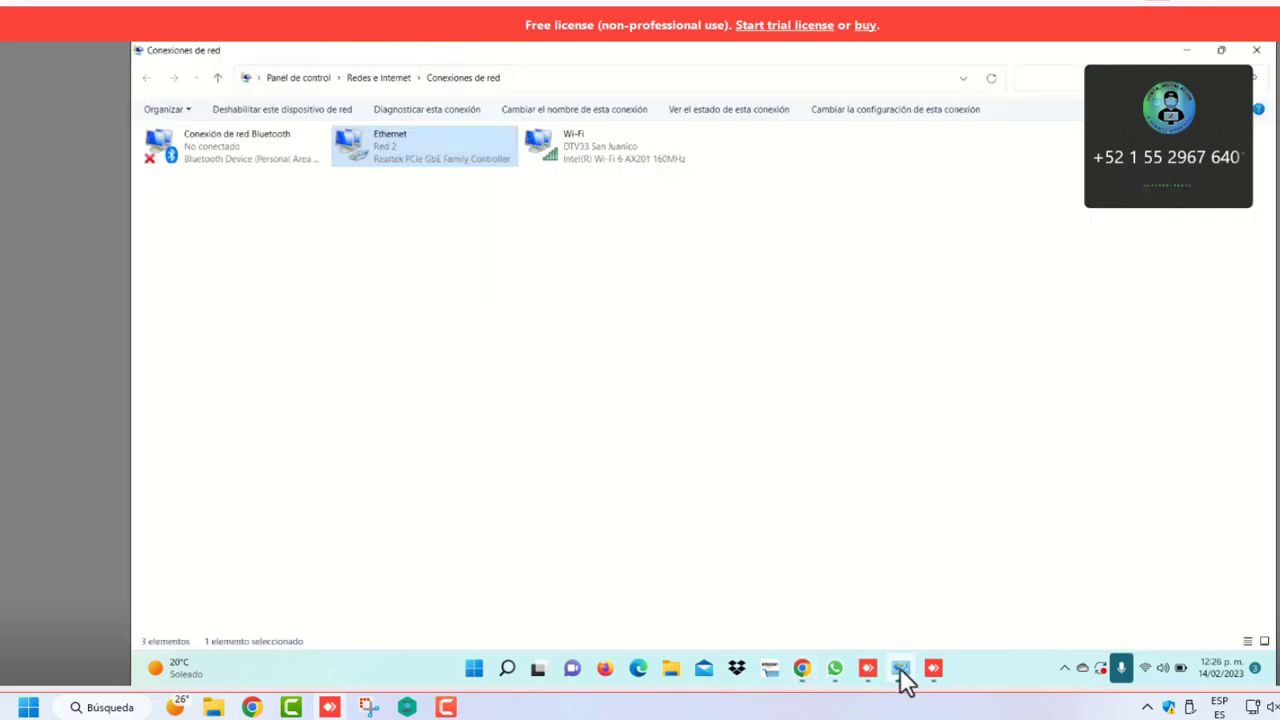
pyautogui.rightClick(428, 163)
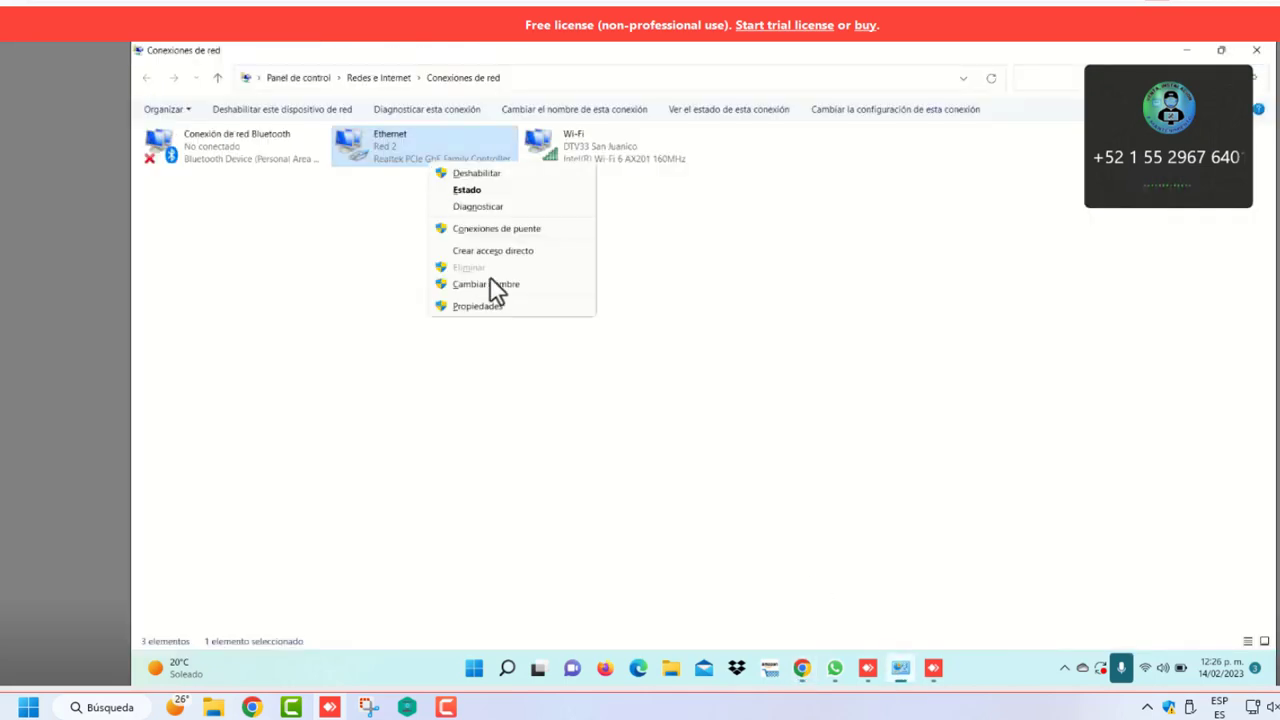
pyautogui.click(498, 307)
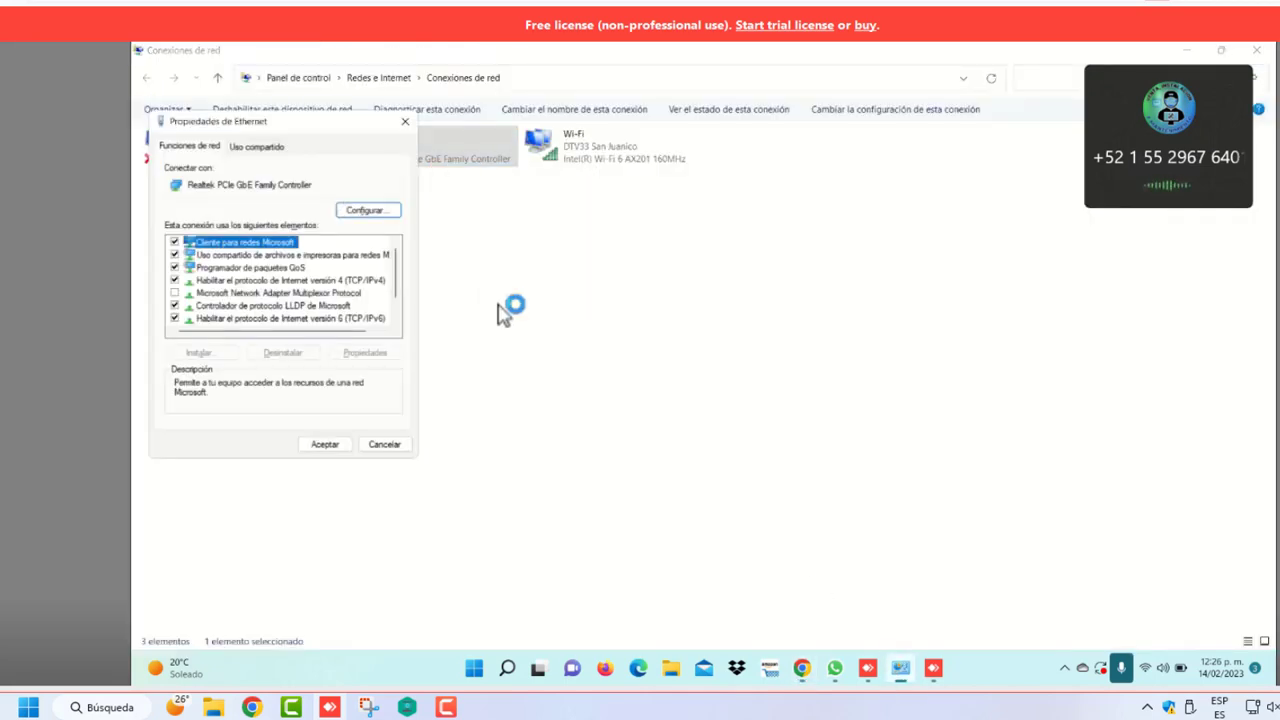
pyautogui.click(345, 281)
pyautogui.click(385, 354)
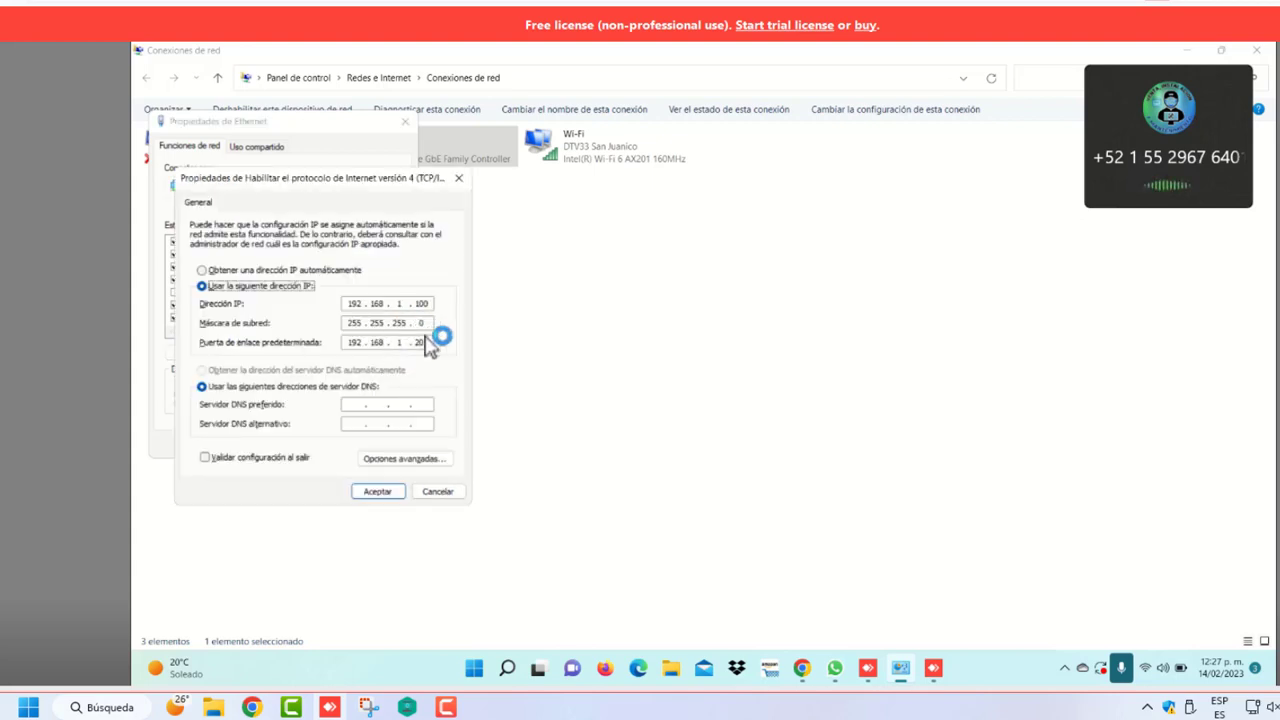
pyautogui.click(428, 343)
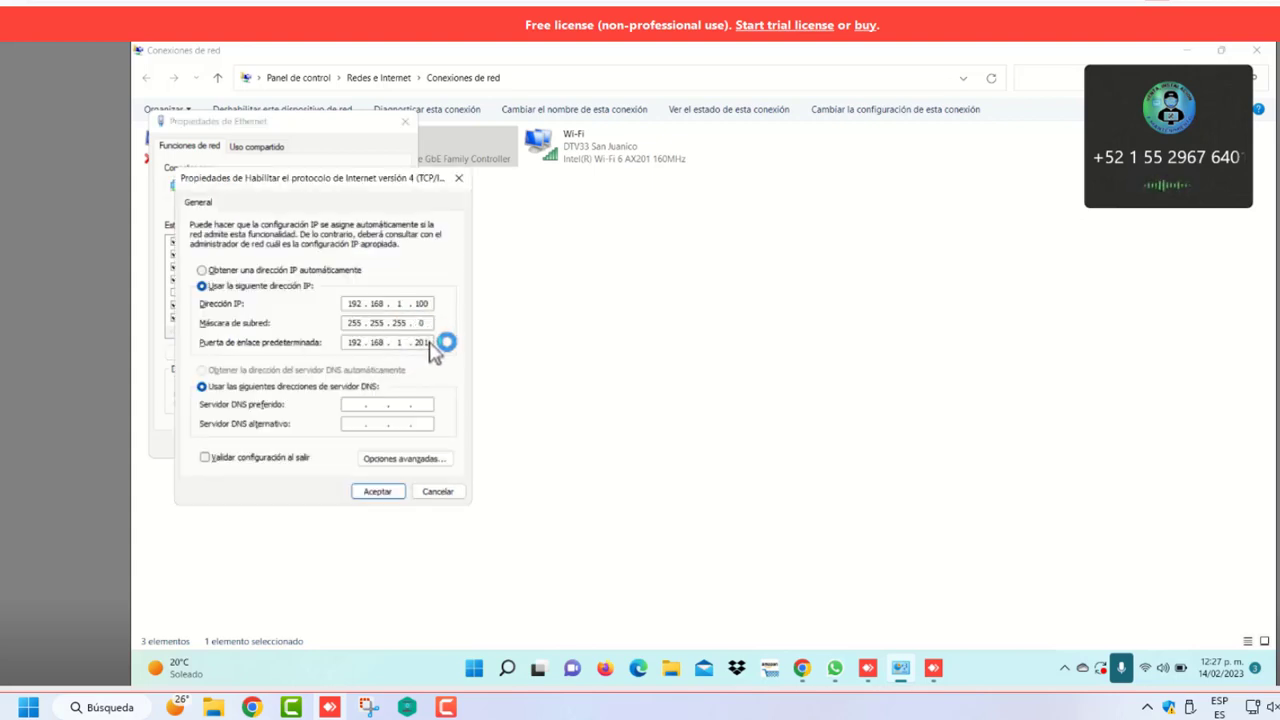
pyautogui.press('BackSpace')
pyautogui.press('BackSpace')
pyautogui.press('BackSpace')
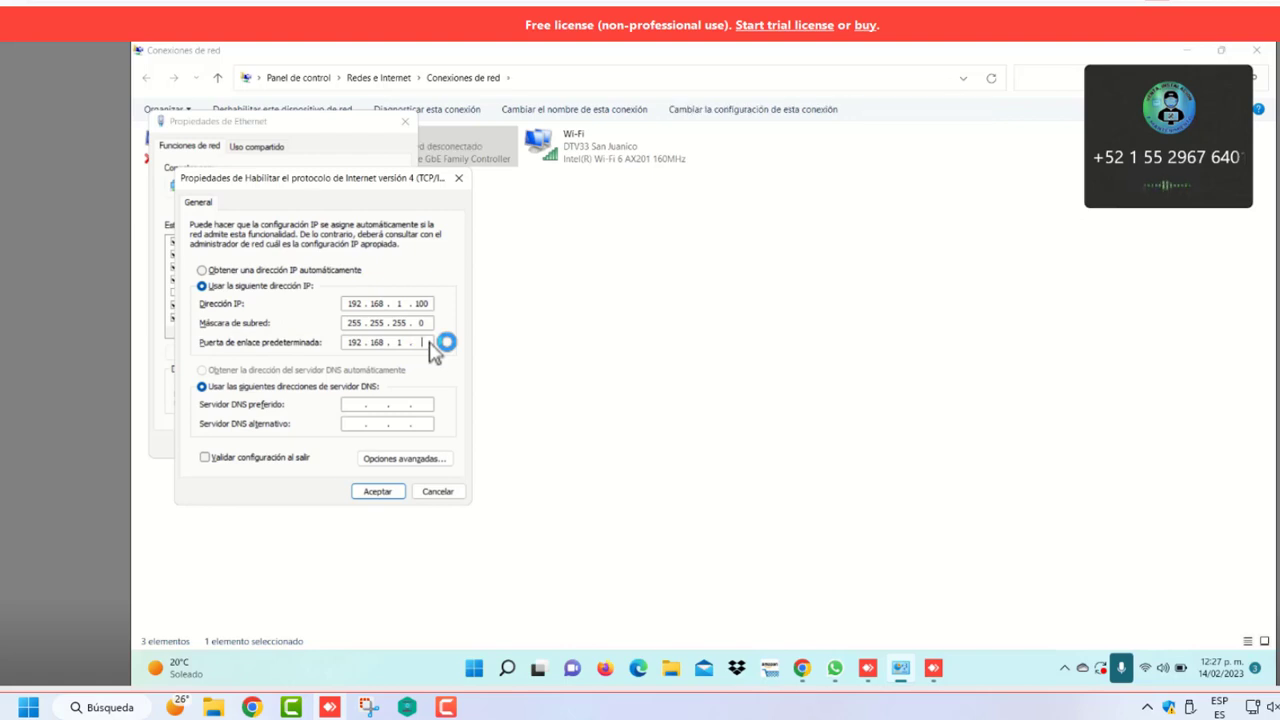
pyautogui.write('122')
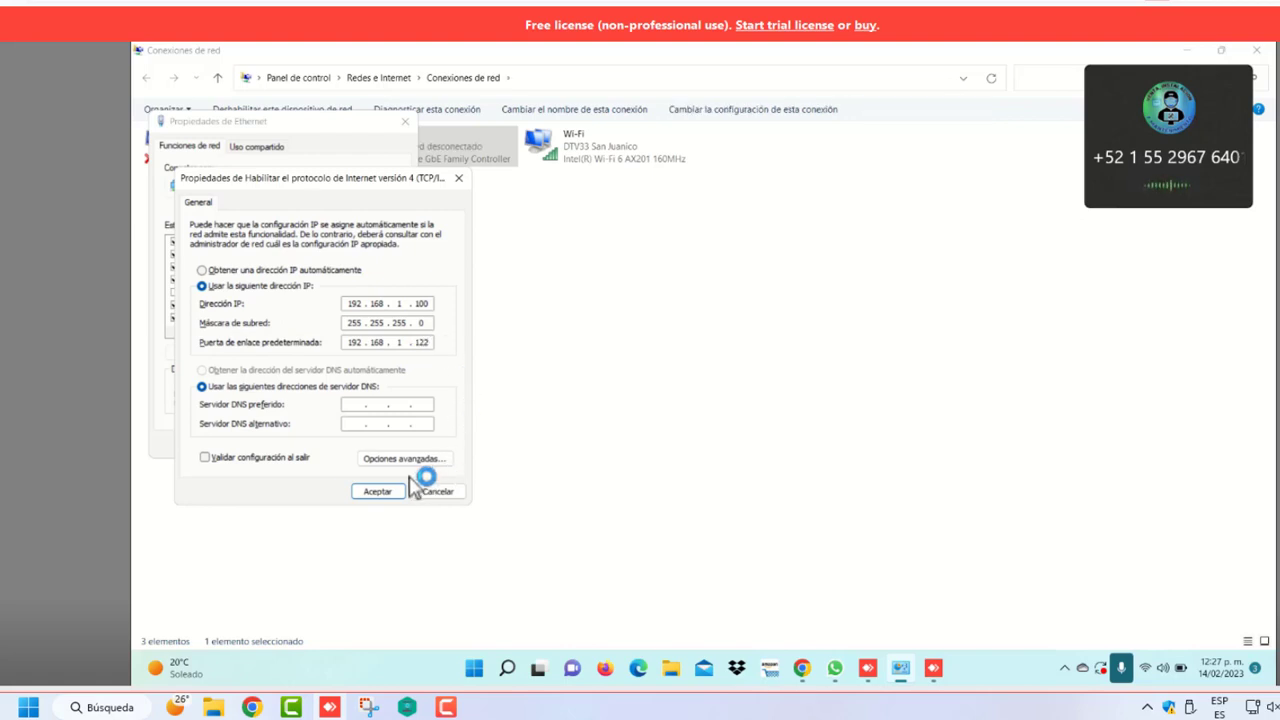
pyautogui.click(385, 491)
pyautogui.click(345, 445)
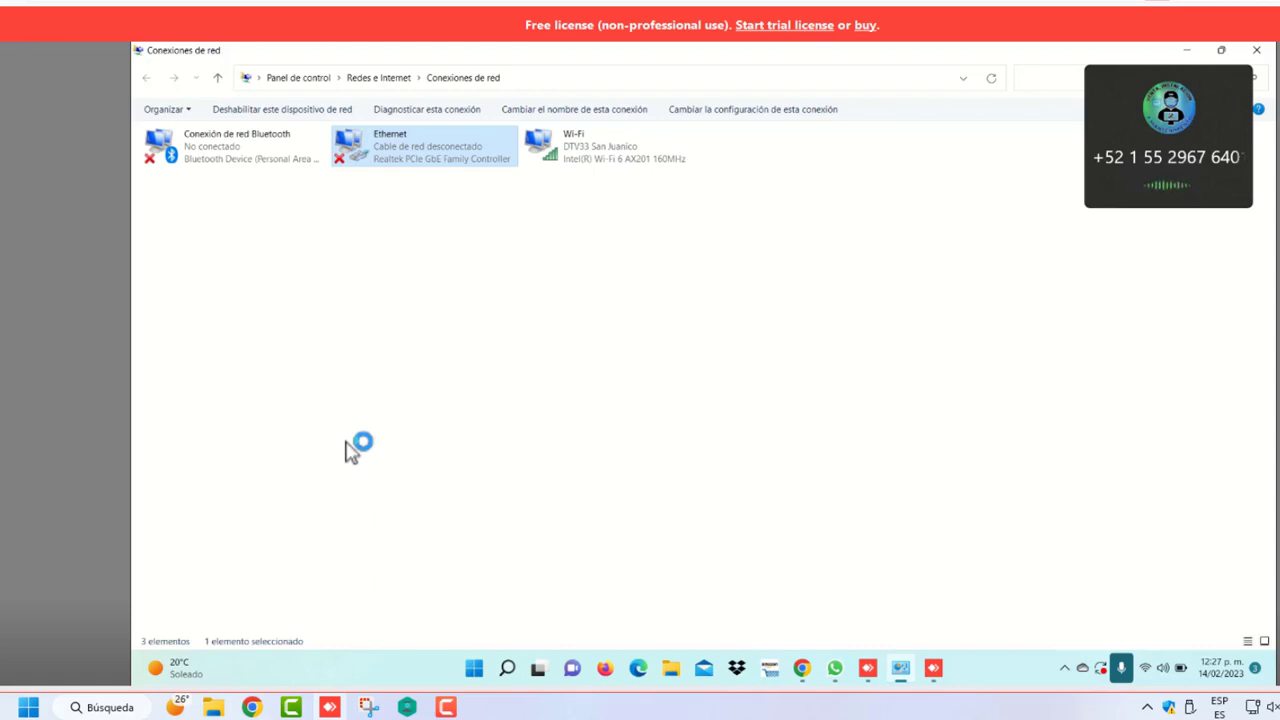
pyautogui.click(800, 676)
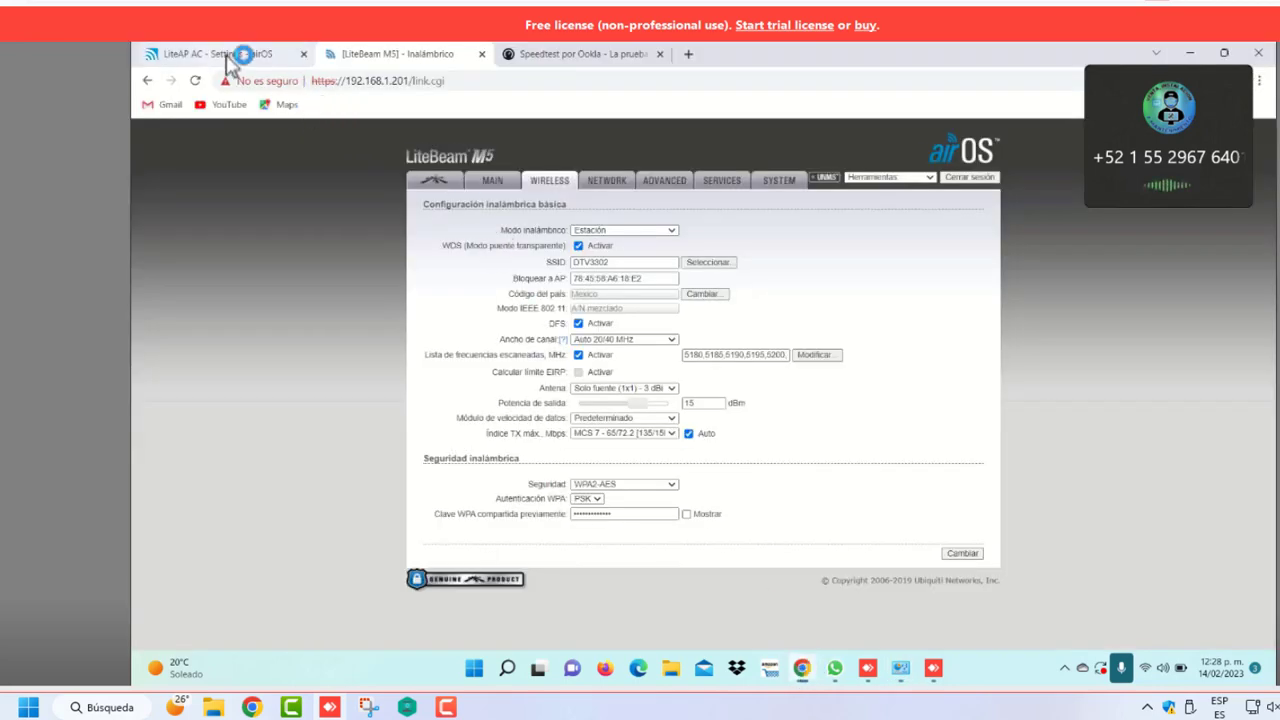
pyautogui.click(240, 55)
pyautogui.click(449, 88)
pyautogui.click(470, 86)
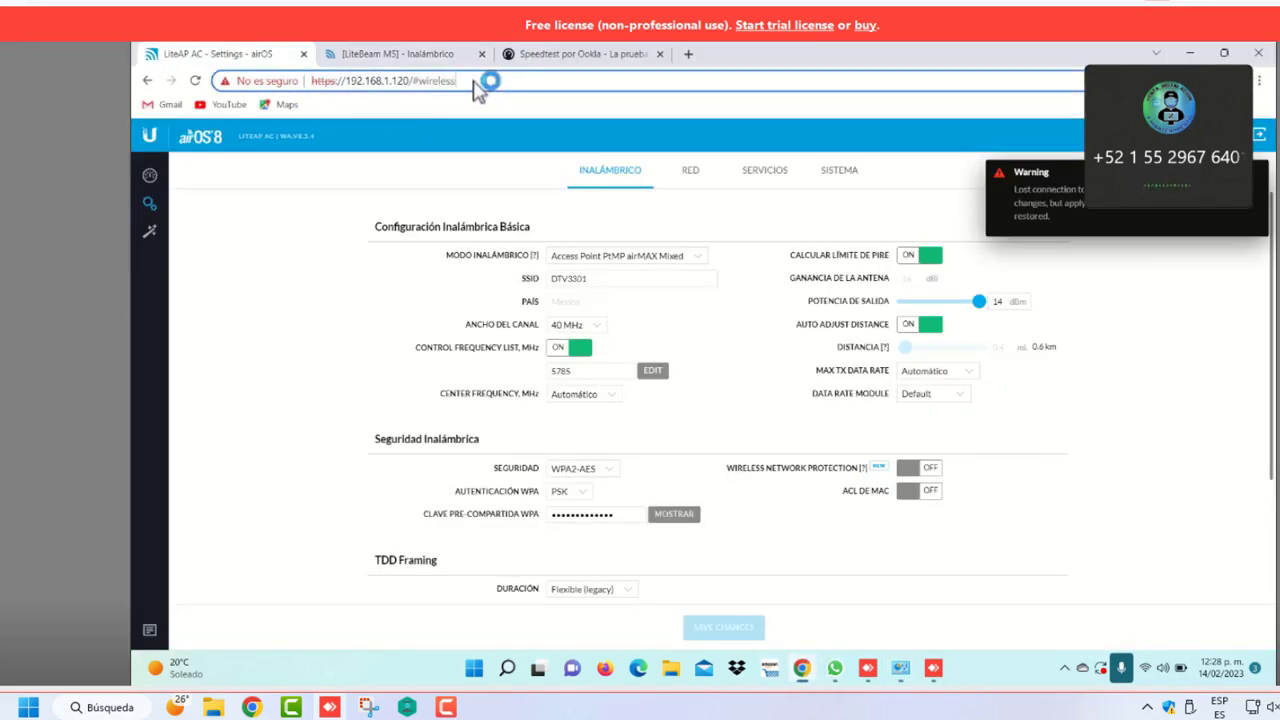
pyautogui.click(425, 88)
pyautogui.press('BackSpace')
pyautogui.press('BackSpace')
pyautogui.press('BackSpace')
pyautogui.press('BackSpace')
pyautogui.press('BackSpace')
pyautogui.press('BackSpace')
pyautogui.press('BackSpace')
pyautogui.press('BackSpace')
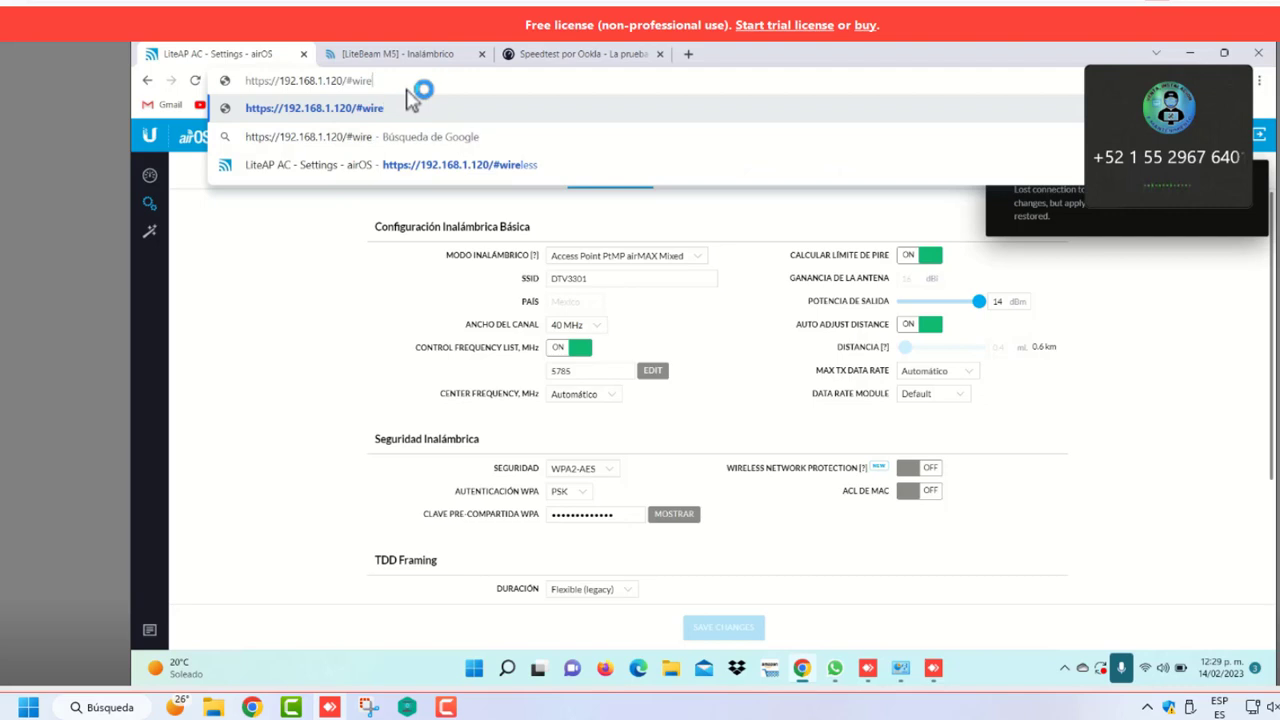
pyautogui.press('BackSpace')
pyautogui.press('BackSpace')
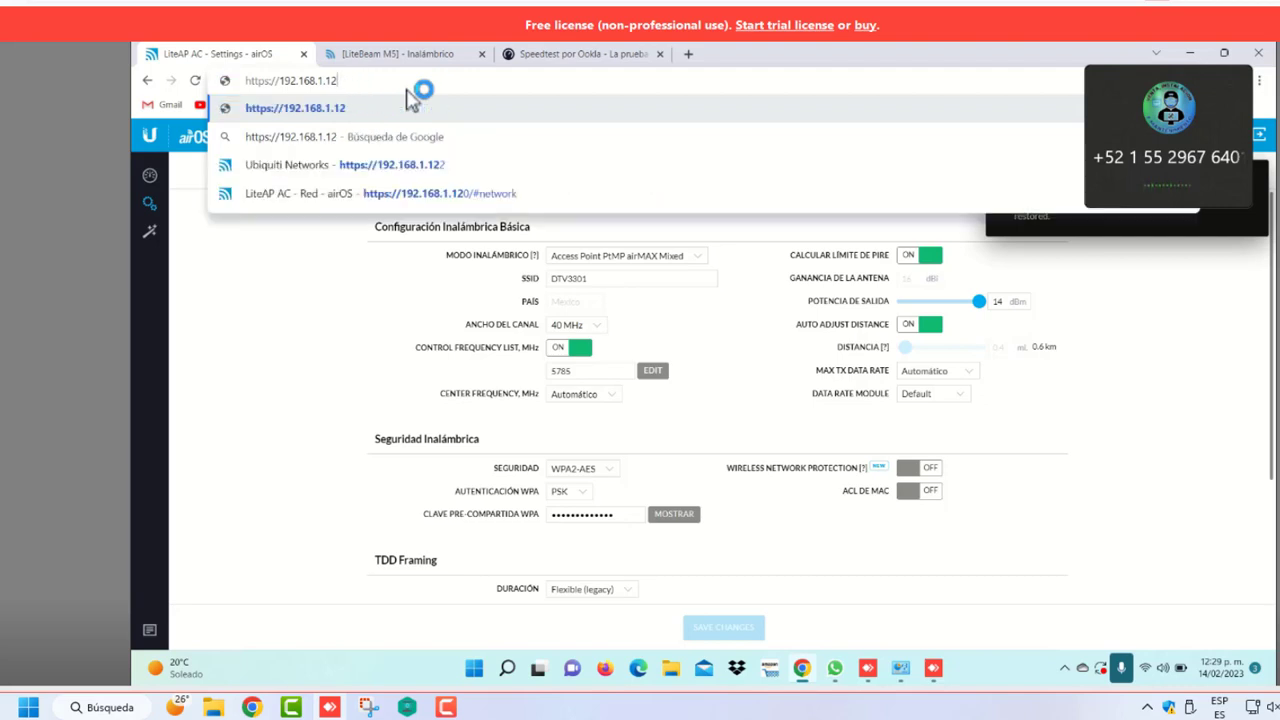
pyautogui.write('2')
pyautogui.press('Return')
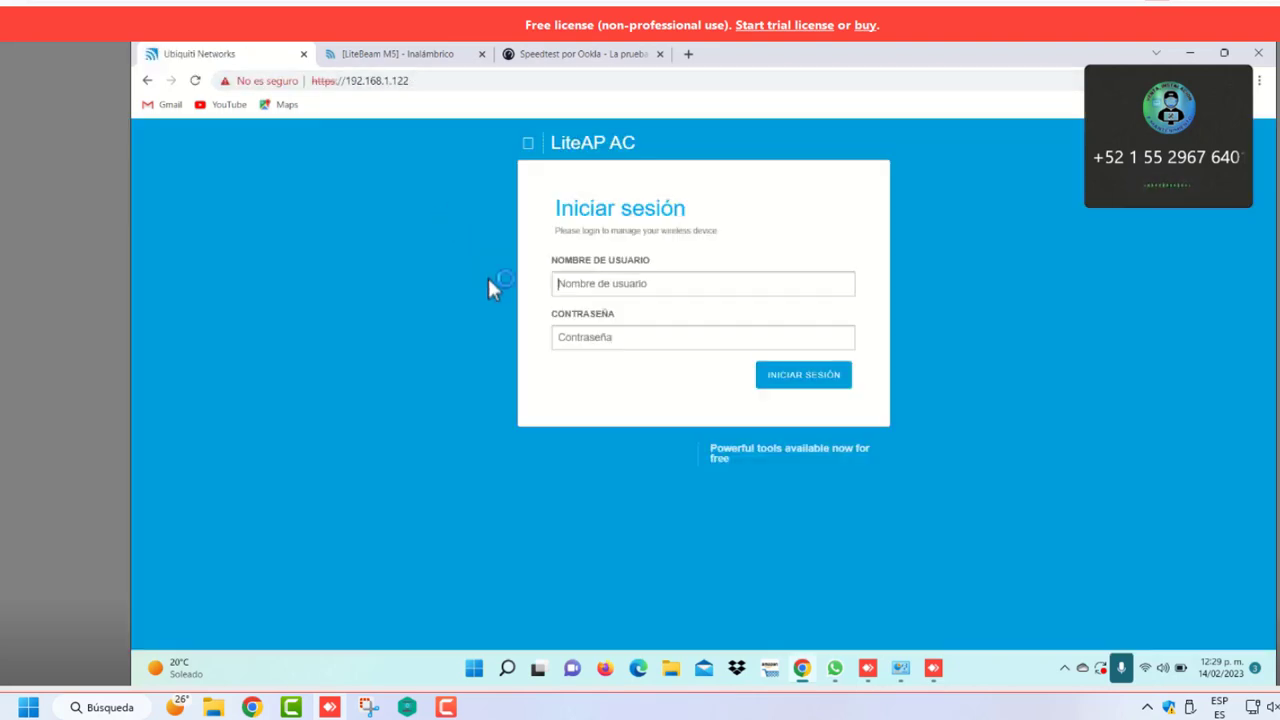
# Log in to the LiteAP AC 02 with the saved username and the account password
pyautogui.click(605, 291)
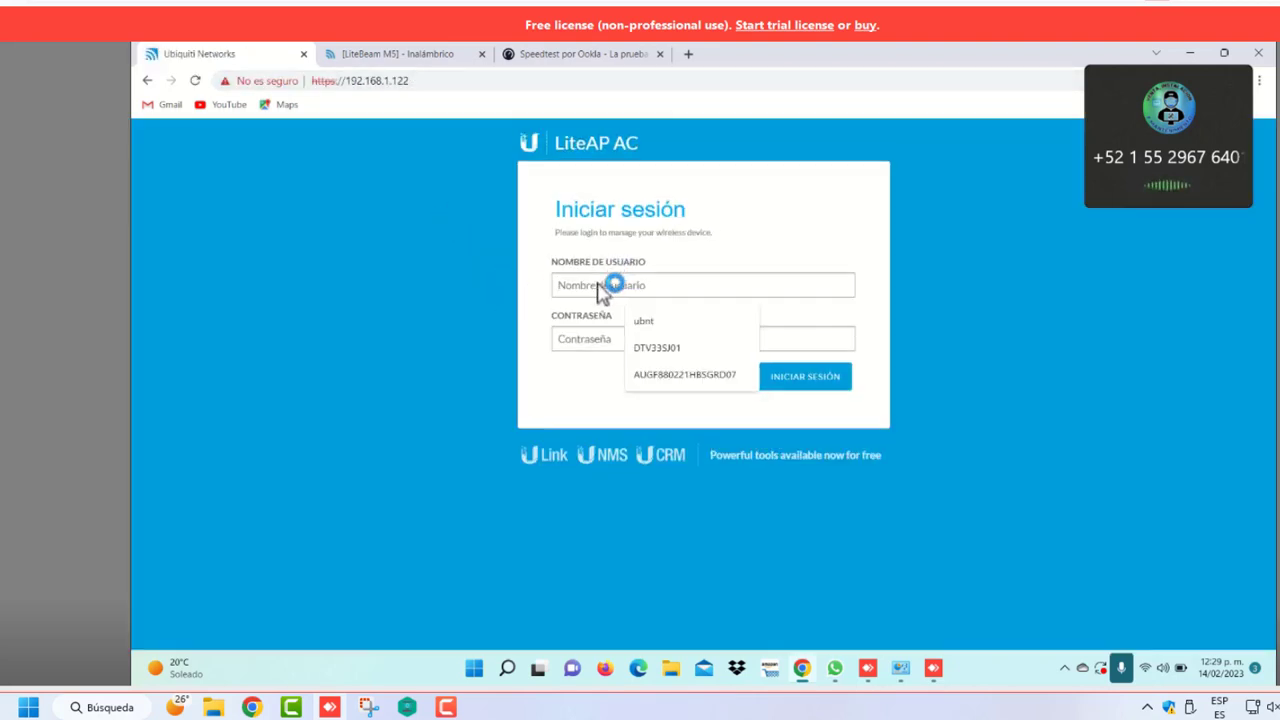
pyautogui.click(676, 349)
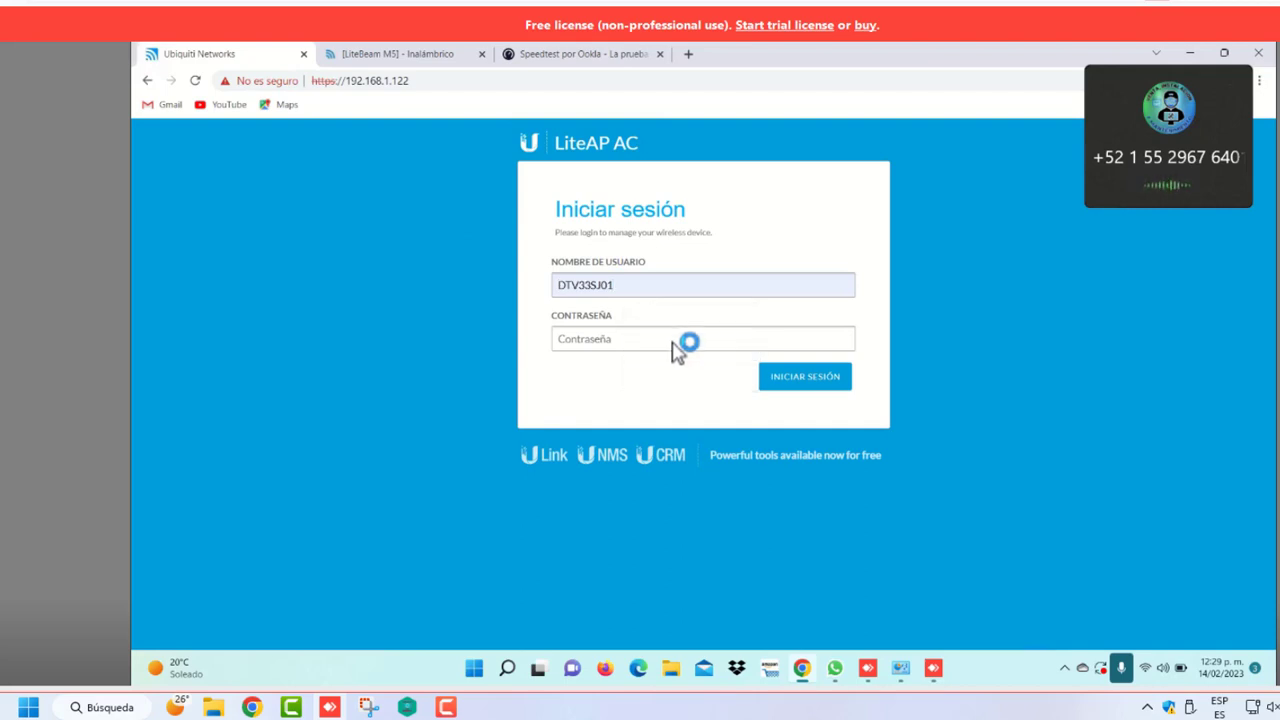
pyautogui.click(606, 340)
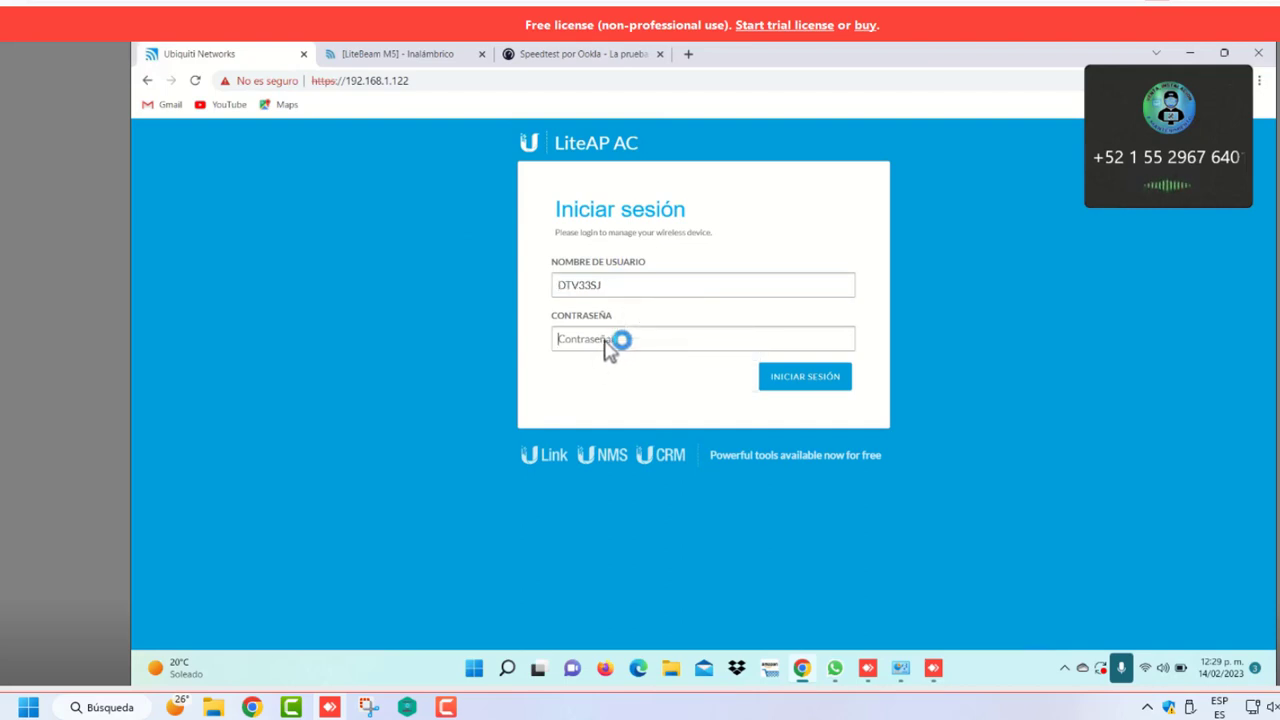
pyautogui.write('*************')
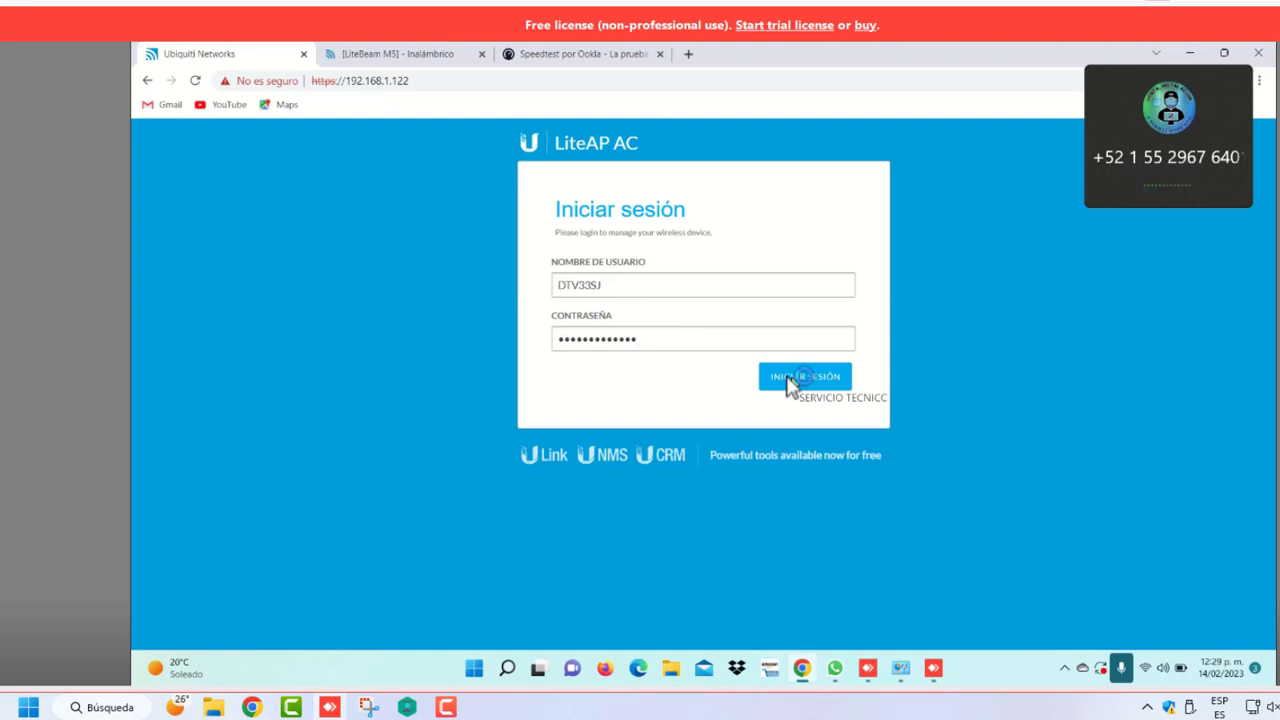
pyautogui.click(790, 380)
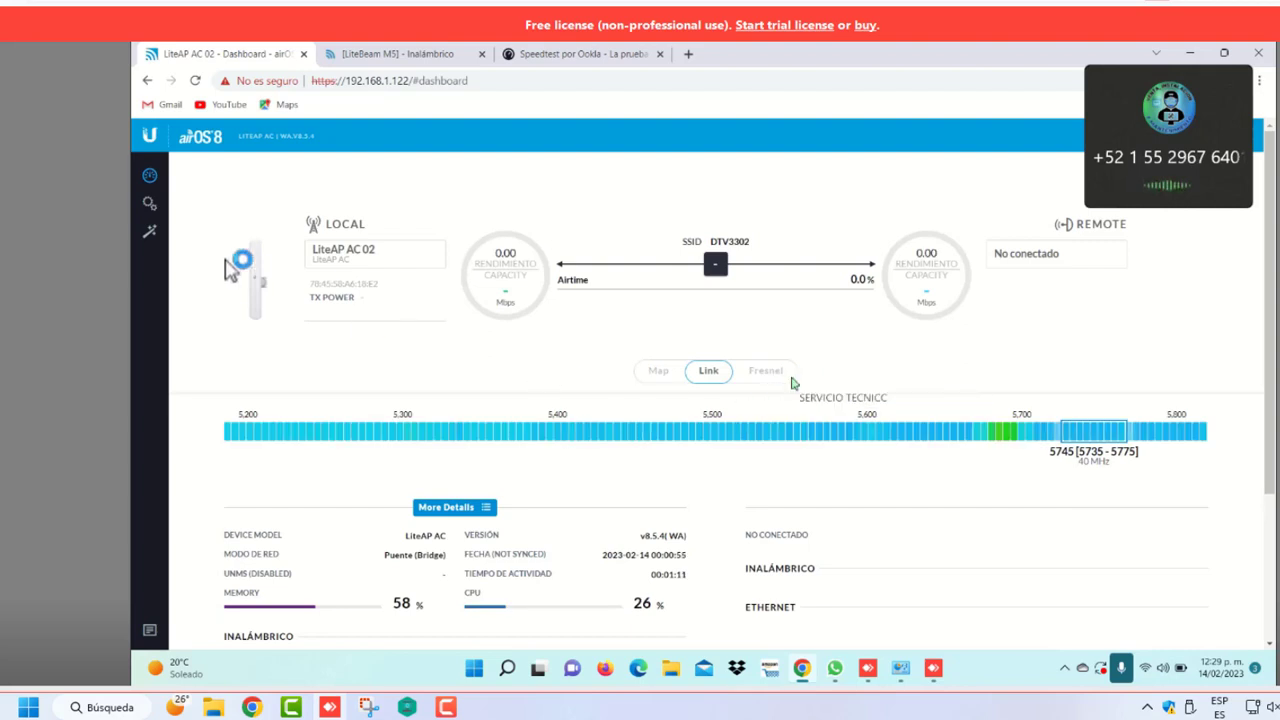
# In the wireless settings, bring the Potencia de salida slider to 10 dBm and save
pyautogui.click(150, 204)
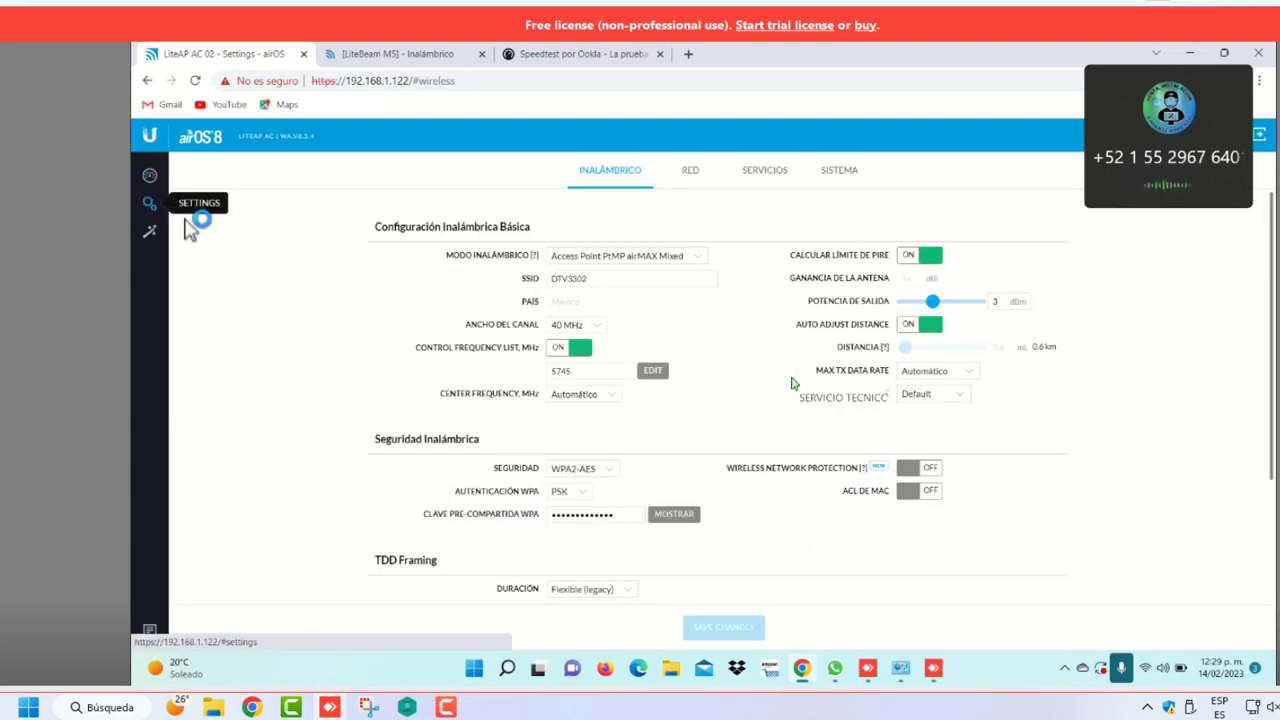
pyautogui.moveTo(960, 300)
pyautogui.mouseDown()
pyautogui.moveTo(937, 312)
pyautogui.moveTo(965, 306)
pyautogui.mouseUp()
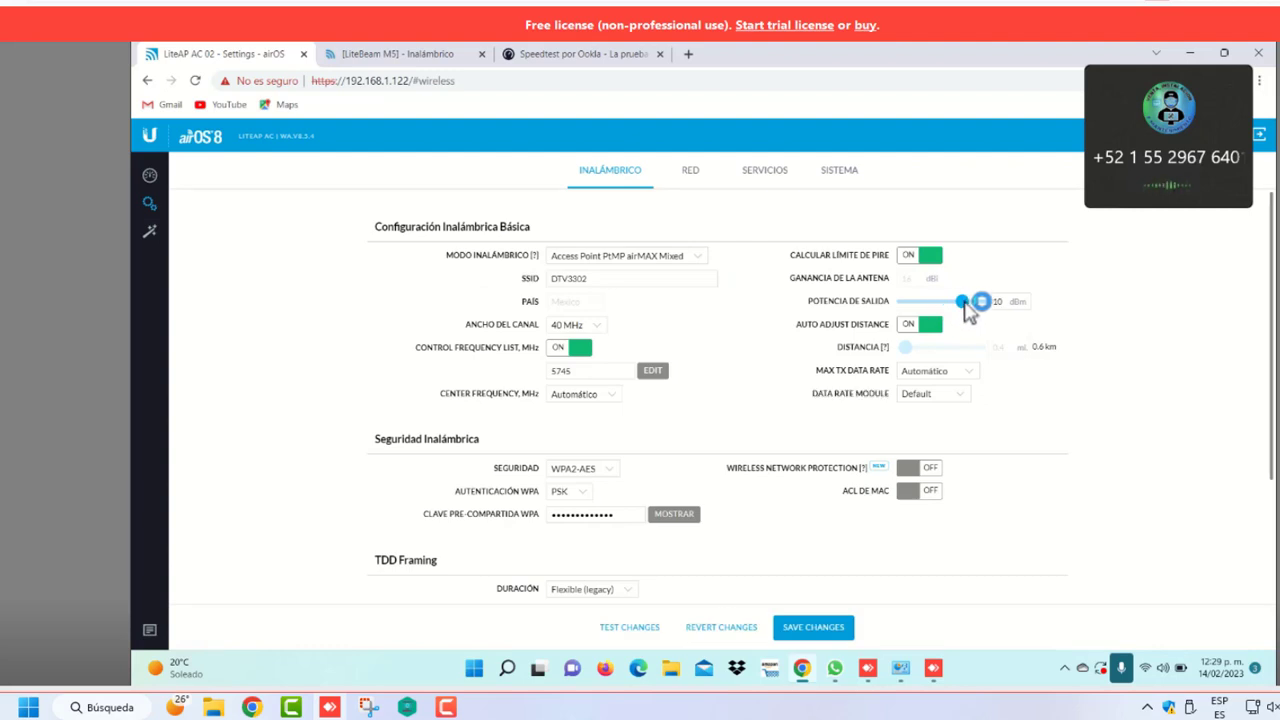
pyautogui.moveTo(965, 304); pyautogui.dragTo(974, 304)
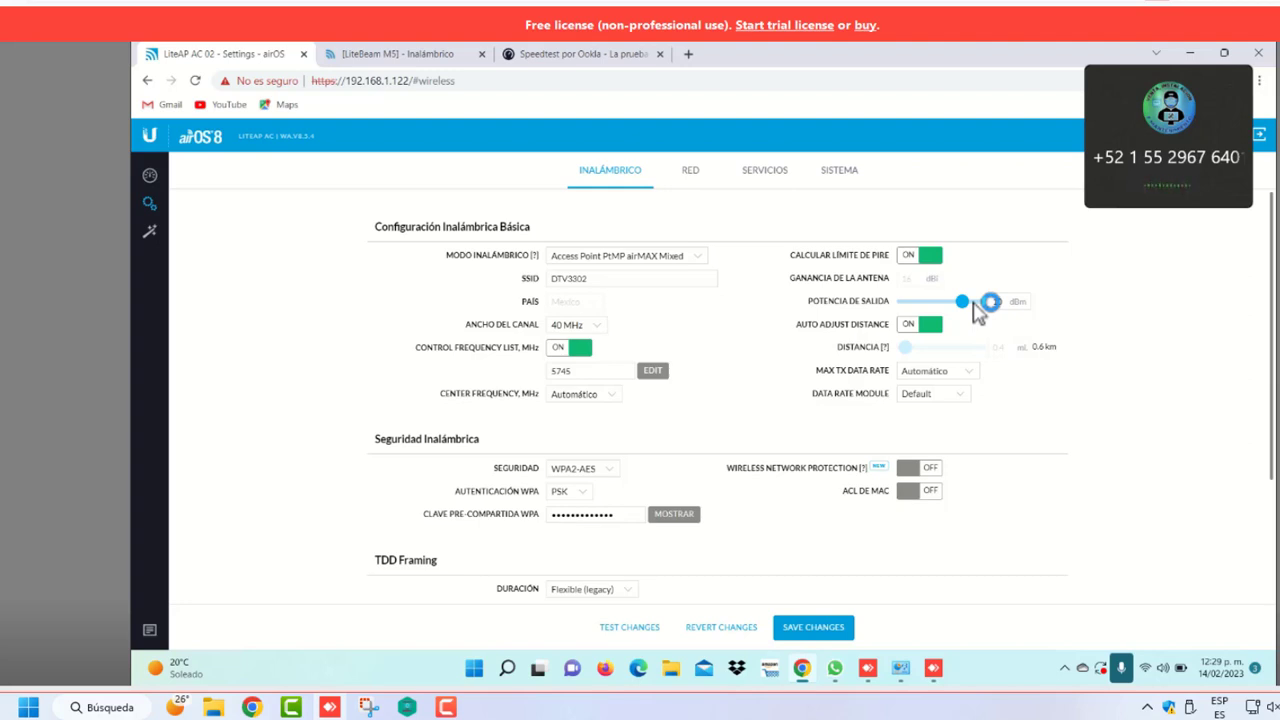
pyautogui.moveTo(973, 300); pyautogui.dragTo(963, 304)
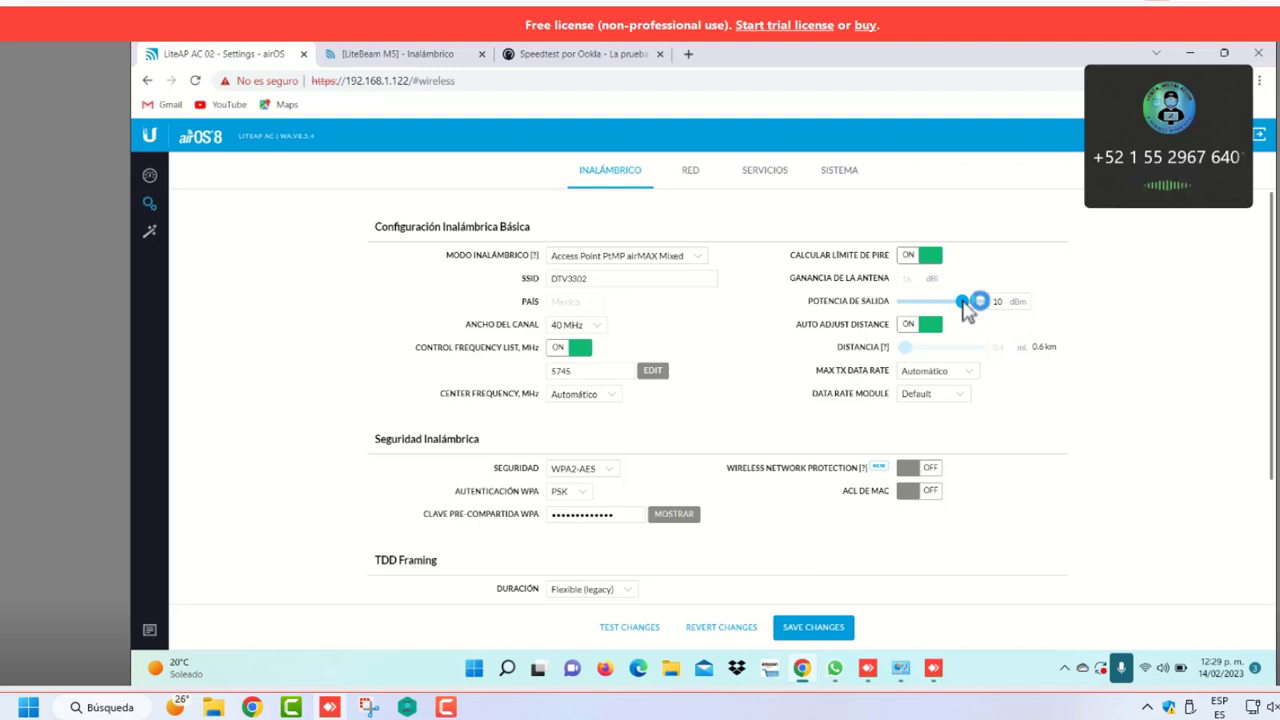
pyautogui.moveTo(963, 300)
pyautogui.mouseDown()
pyautogui.moveTo(985, 305)
pyautogui.moveTo(966, 313)
pyautogui.mouseUp()
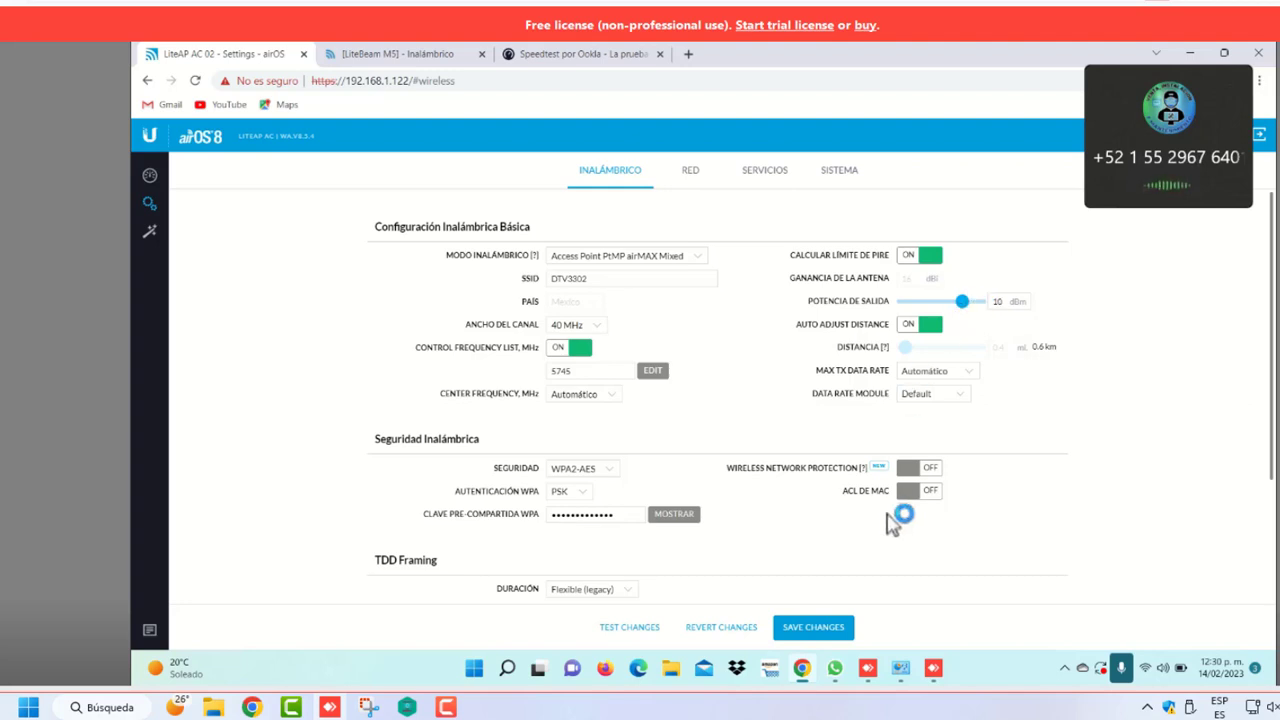
pyautogui.click(812, 627)
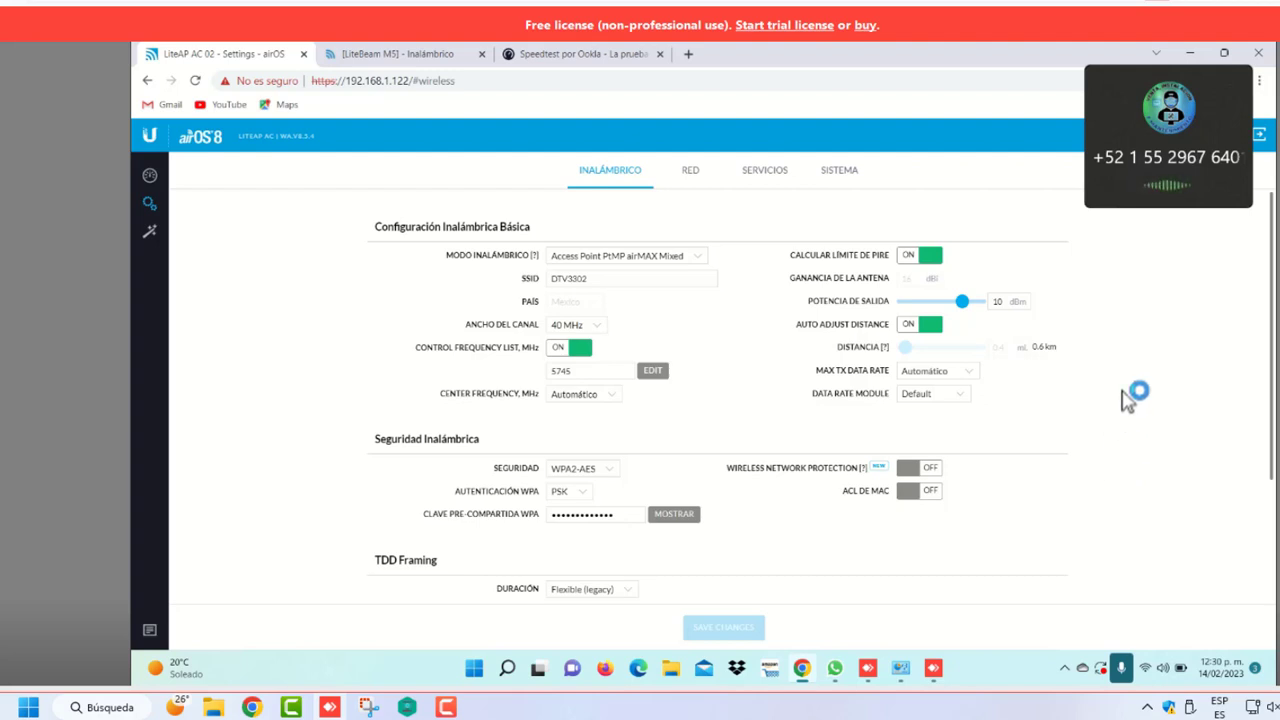
# Review the network settings, then go back to the wireless settings page
pyautogui.click(700, 177)
pyautogui.click(614, 170)
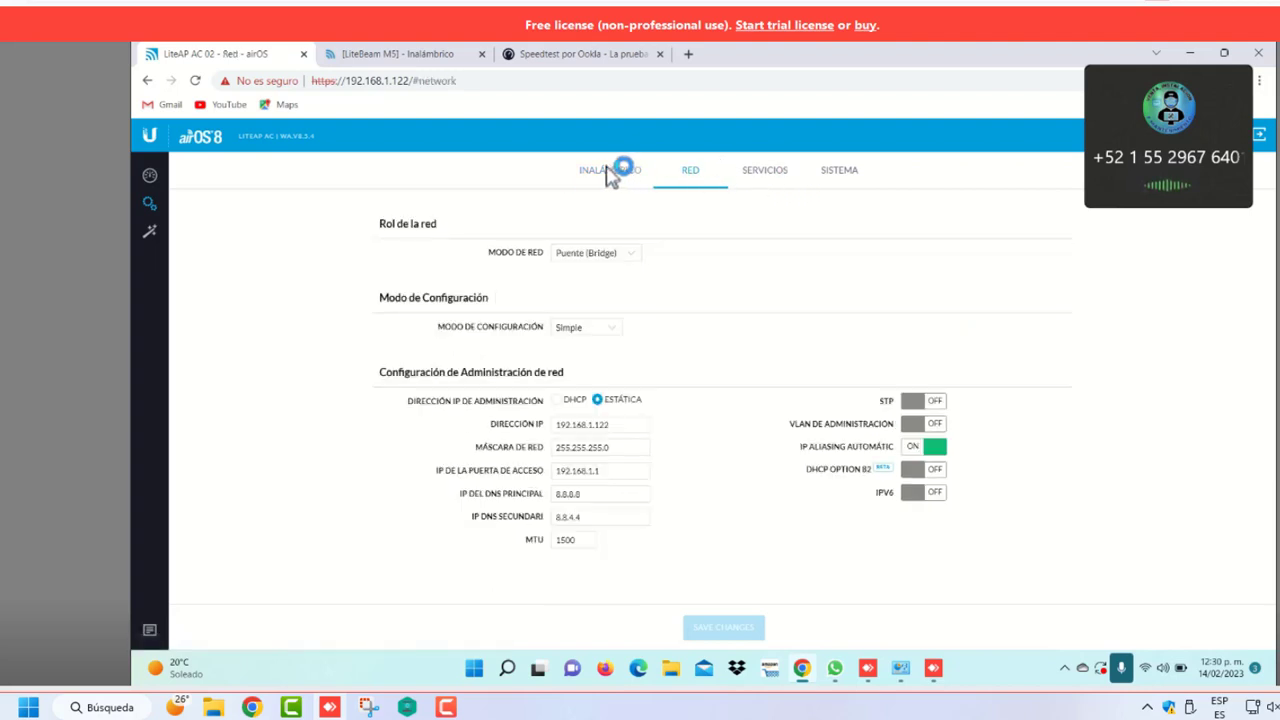
pyautogui.click(706, 175)
pyautogui.click(614, 172)
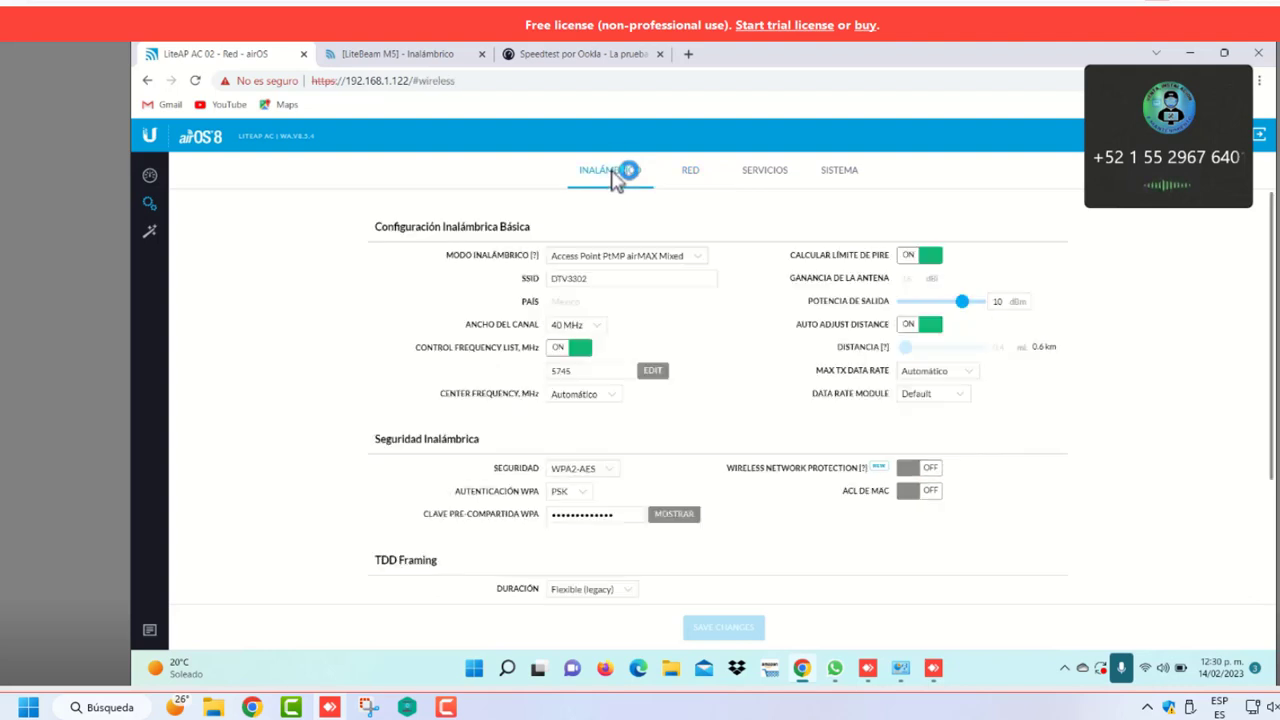